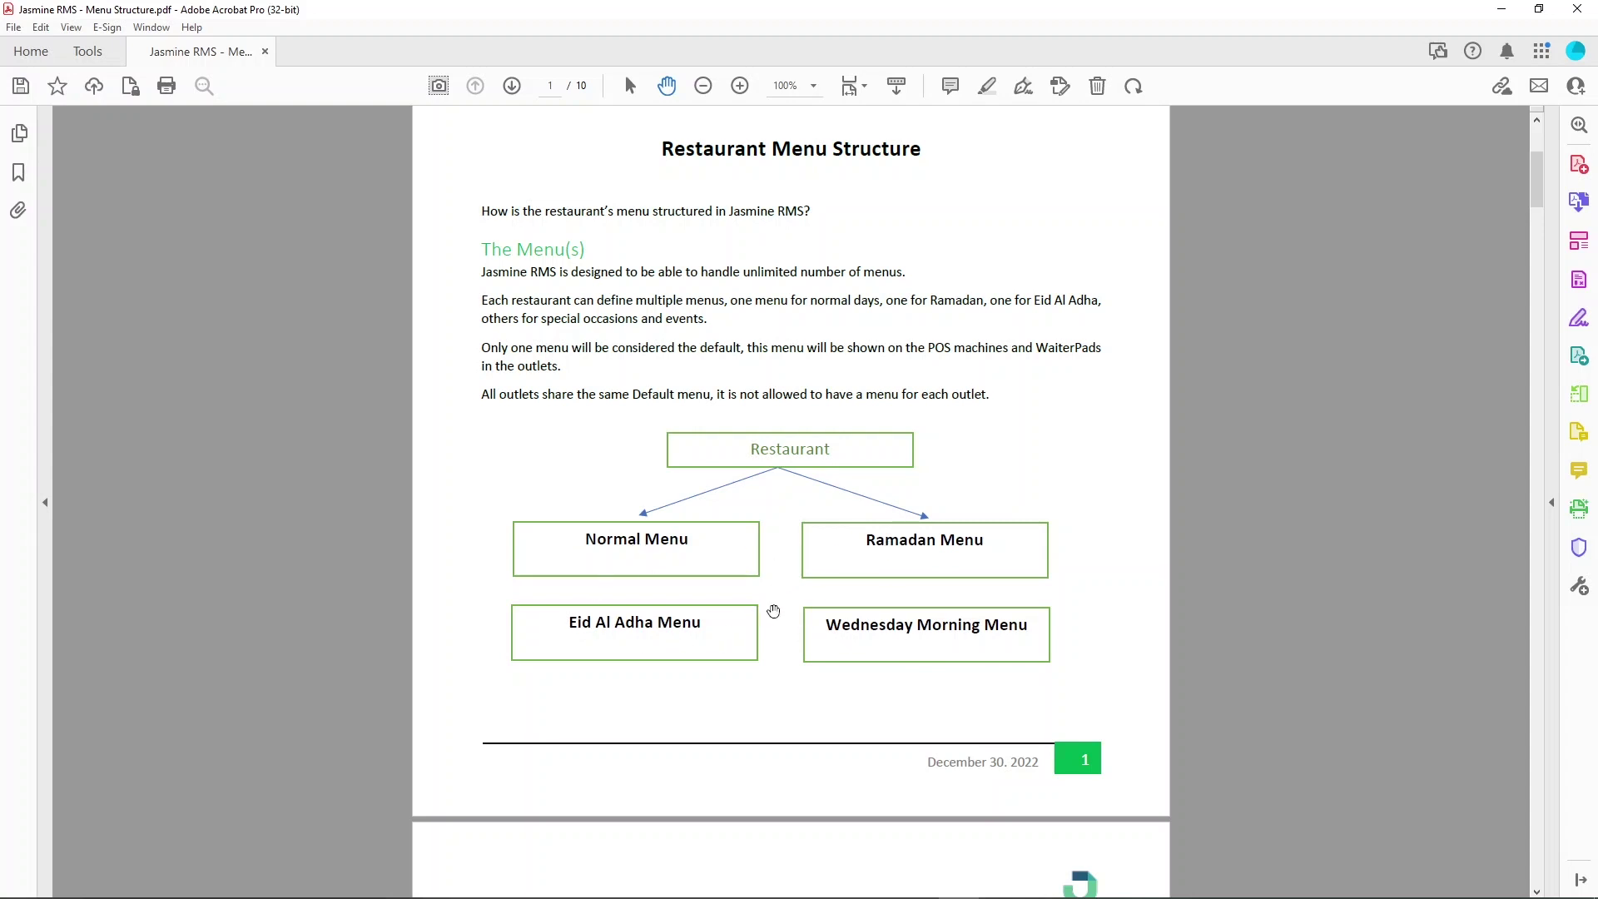
Review the menu overview and the start of the Menu Items section in the Restaurant Menu Structure guide.
scroll(761, 613, down, 10)
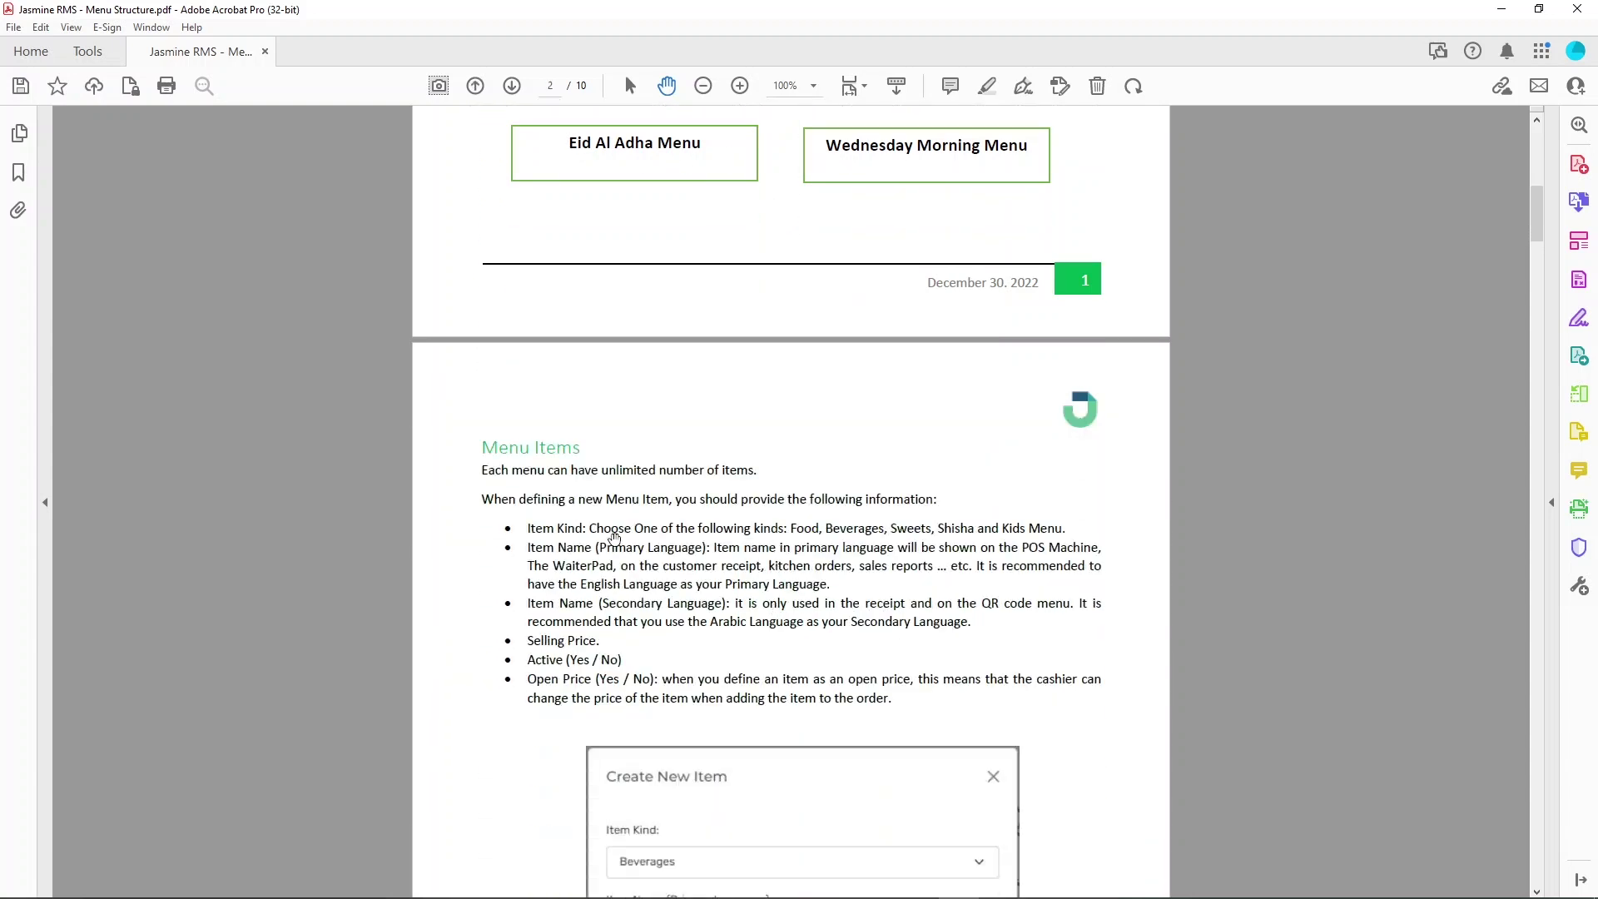
scroll(612, 537, down, 1)
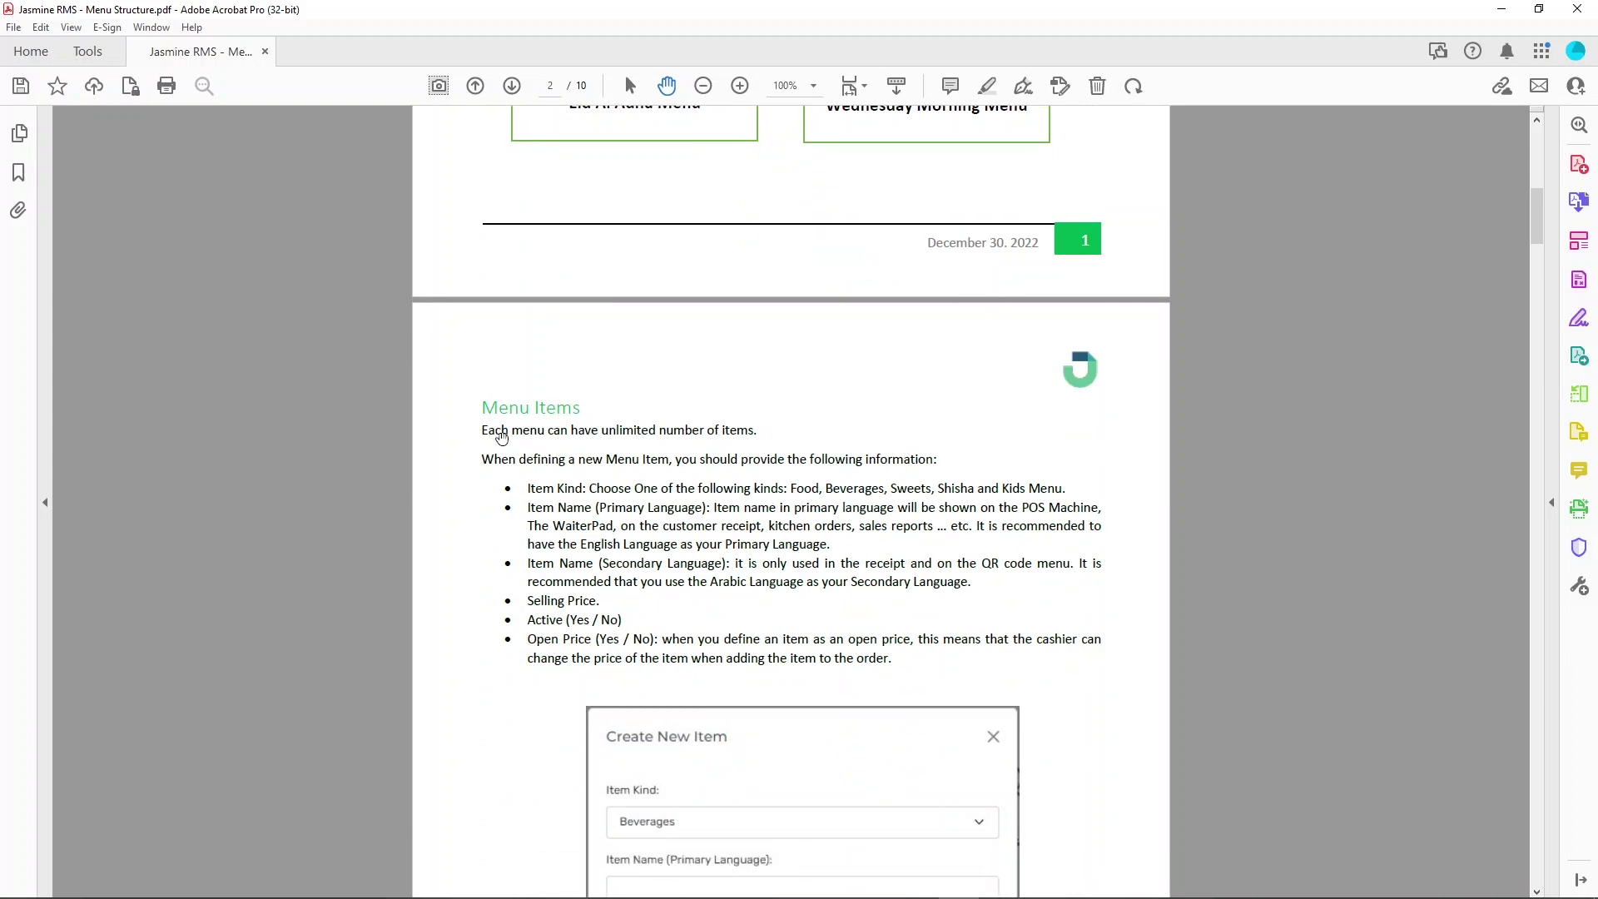
scroll(817, 368, up, 8)
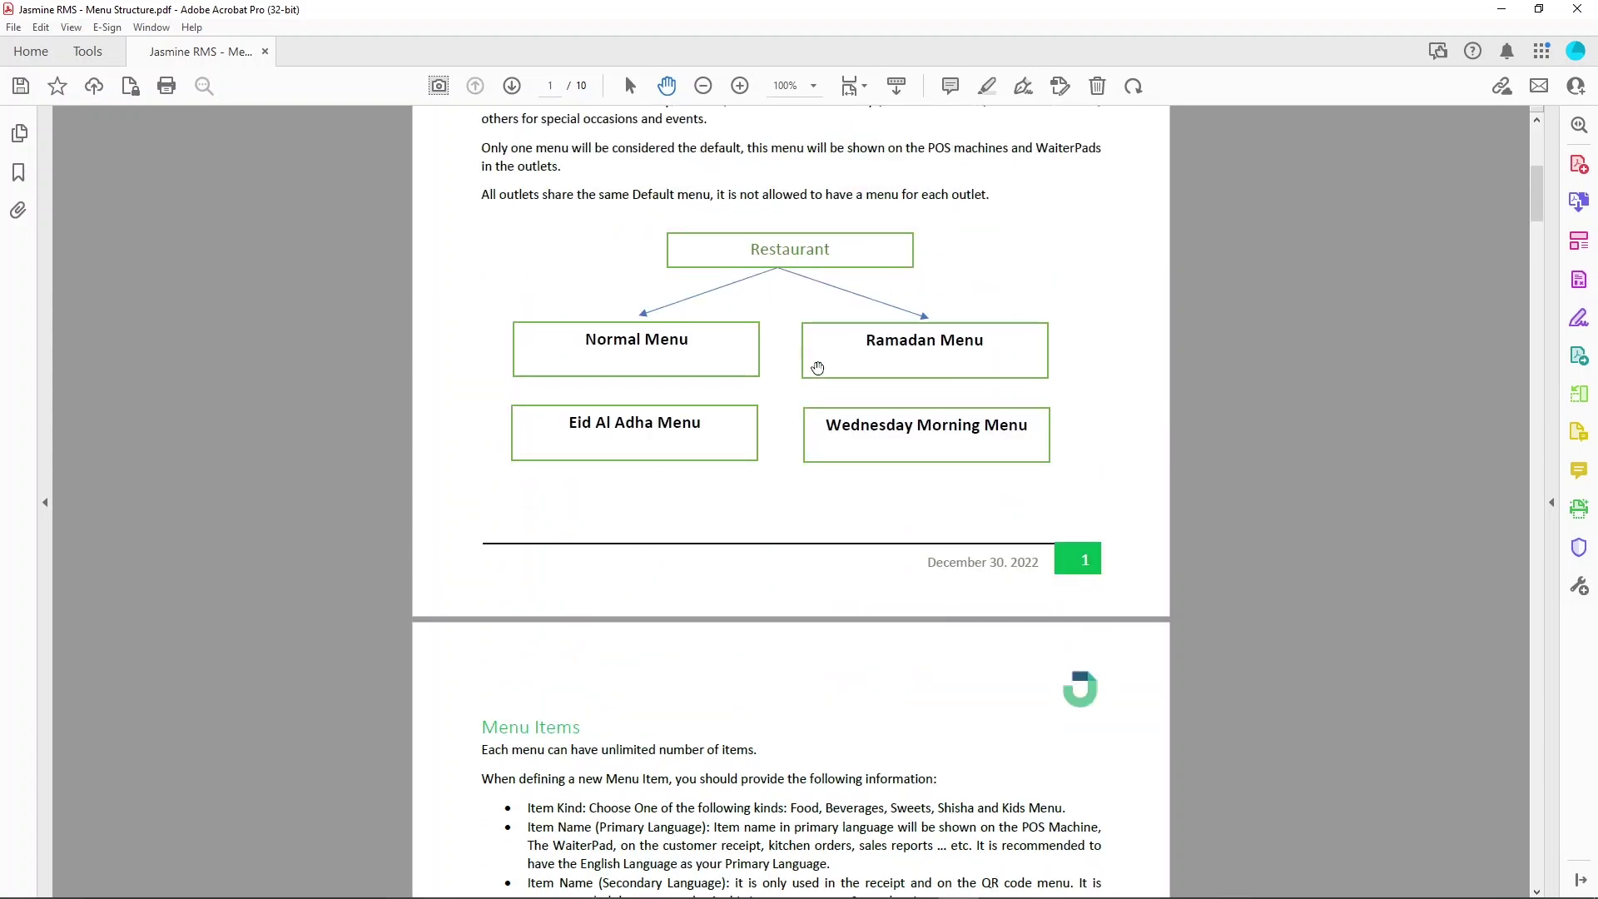
scroll(818, 368, up, 6)
scroll(766, 443, up, 1)
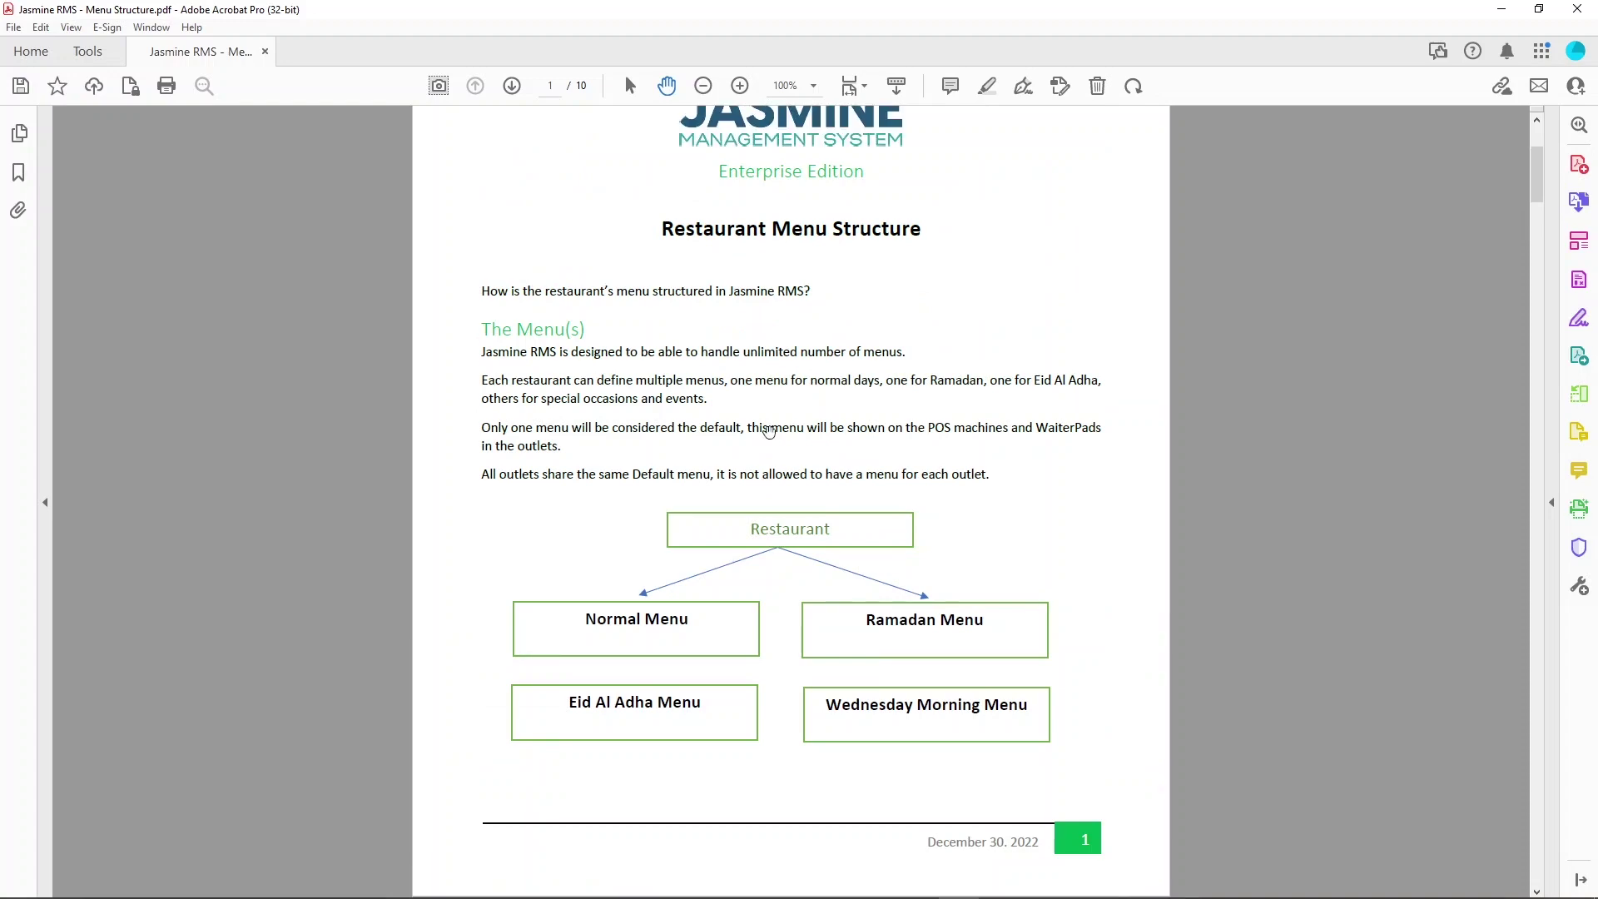
Switch to Chrome and sign in to the Jasmine RMS control panel with the saved credentials and Remember me enabled.
click(1502, 9)
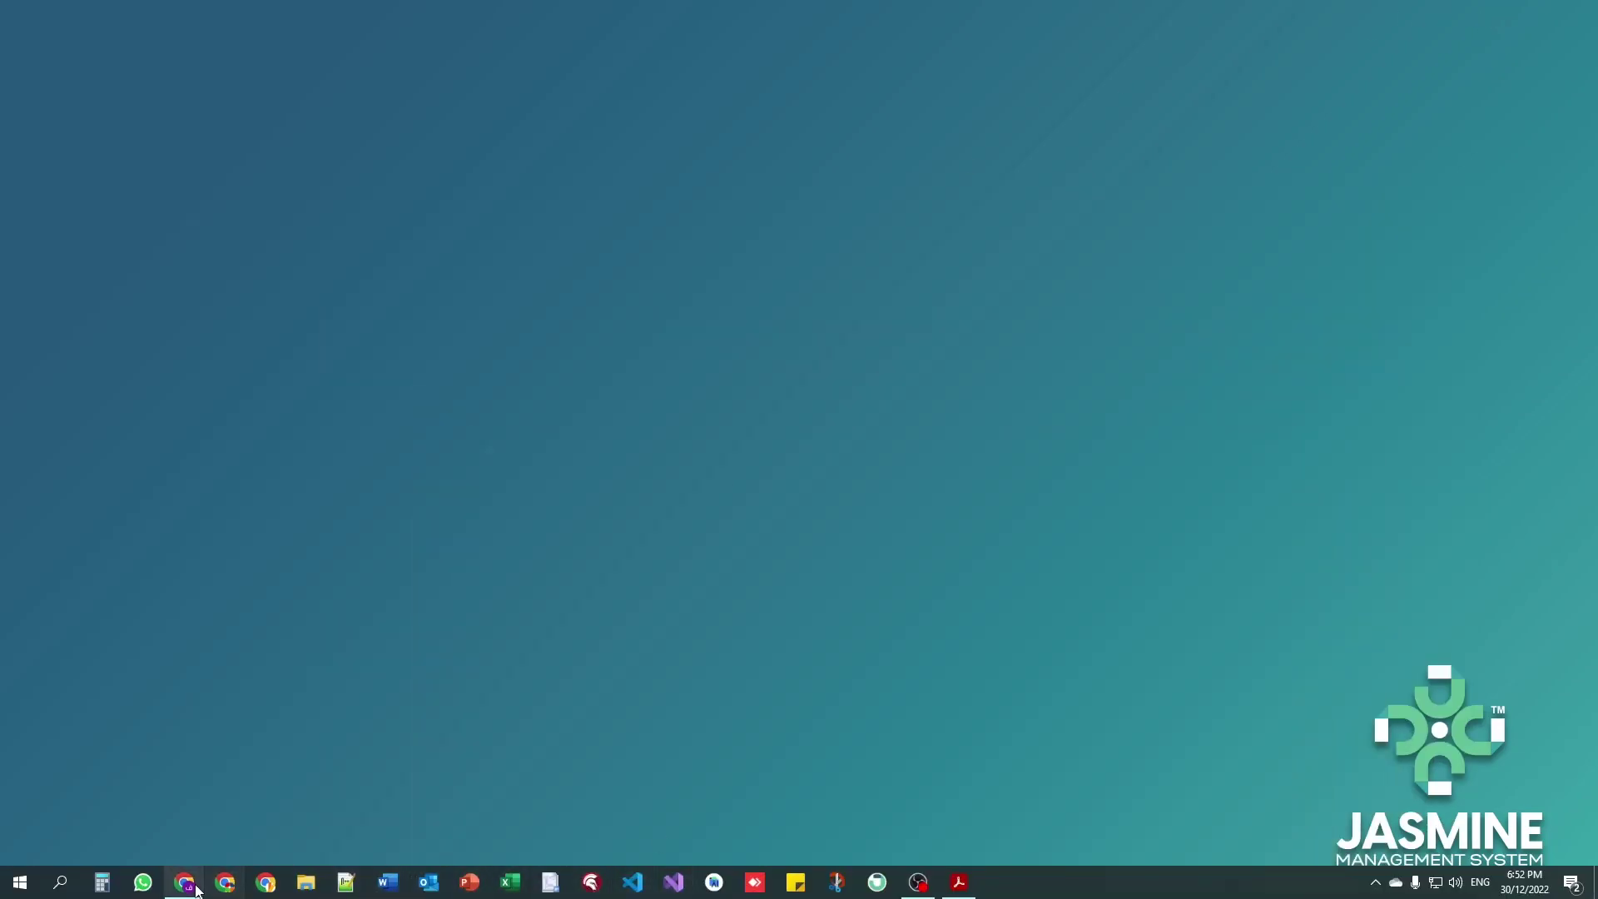
click(185, 882)
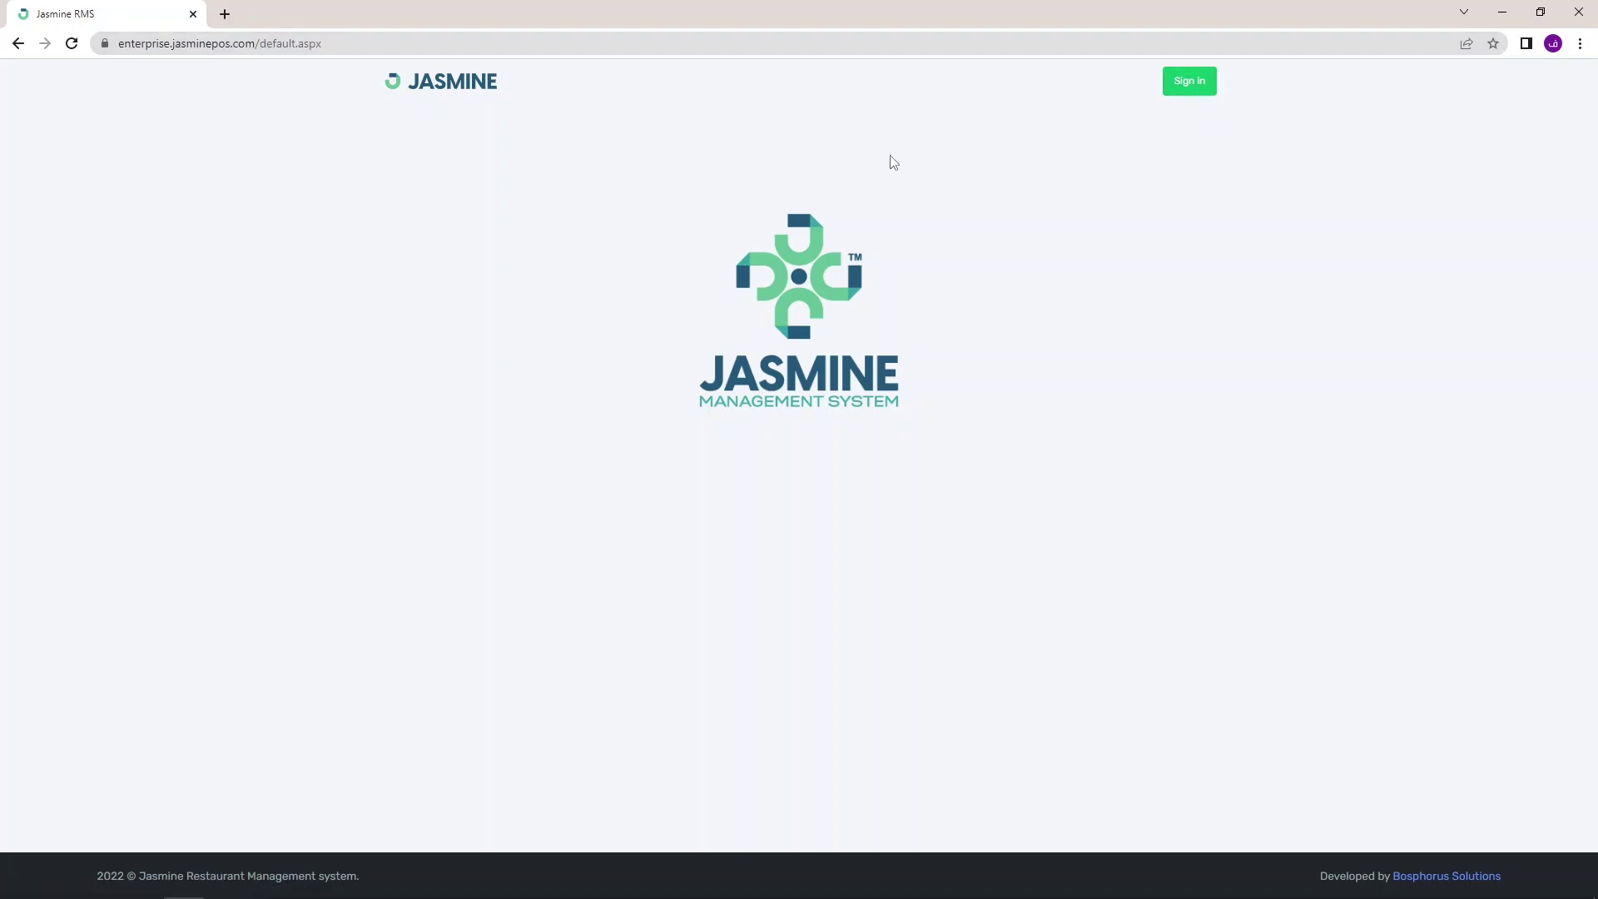
click(1166, 93)
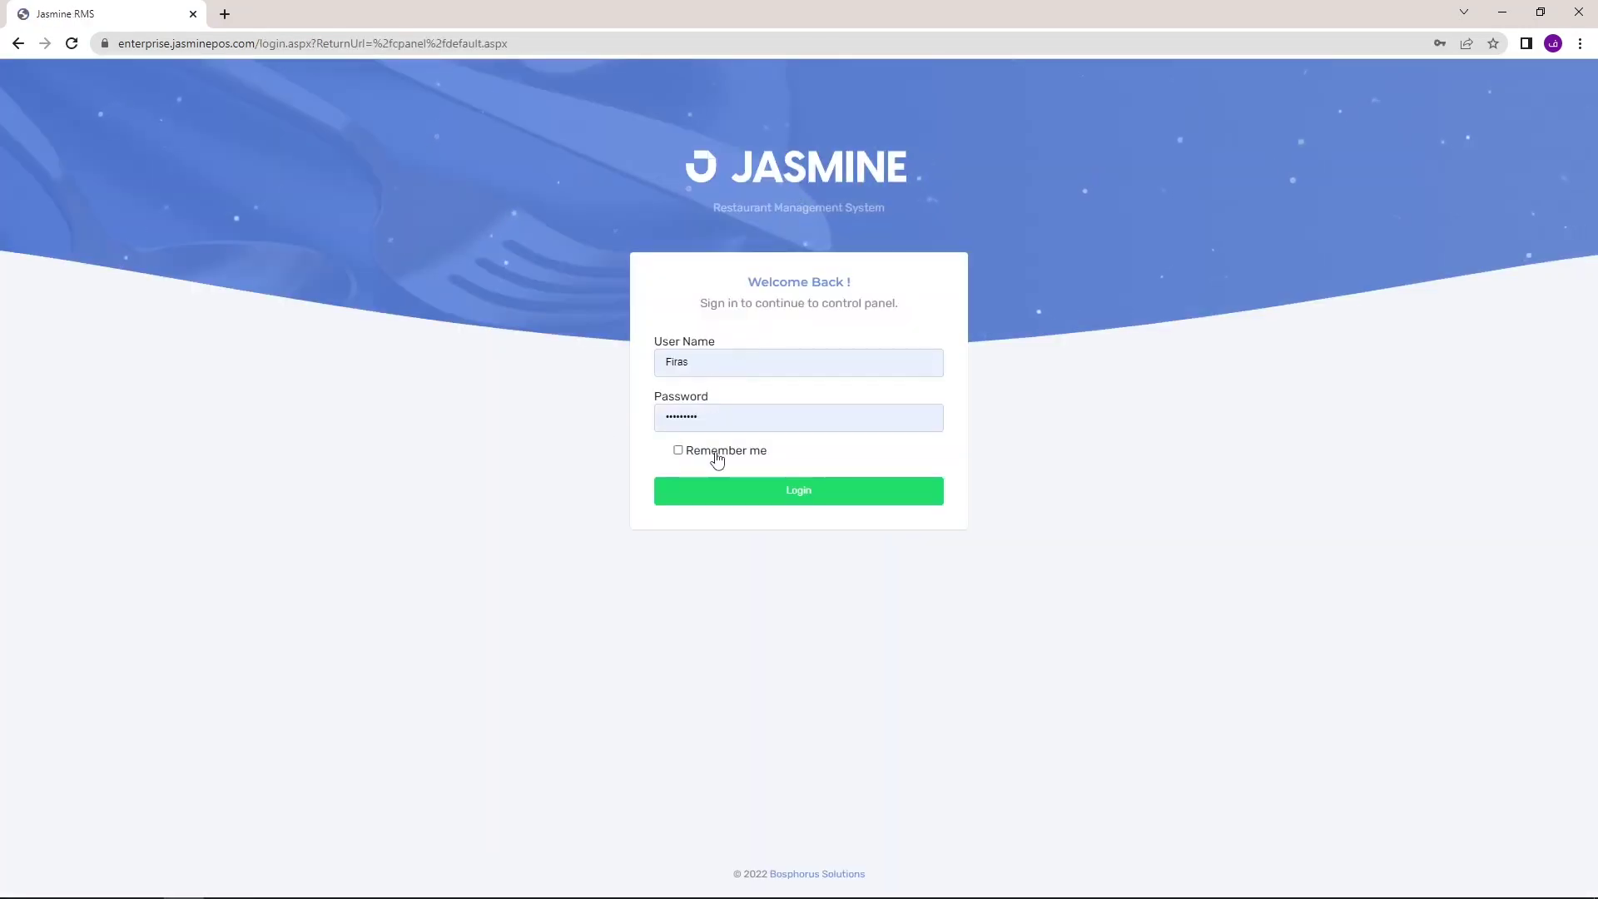
click(718, 457)
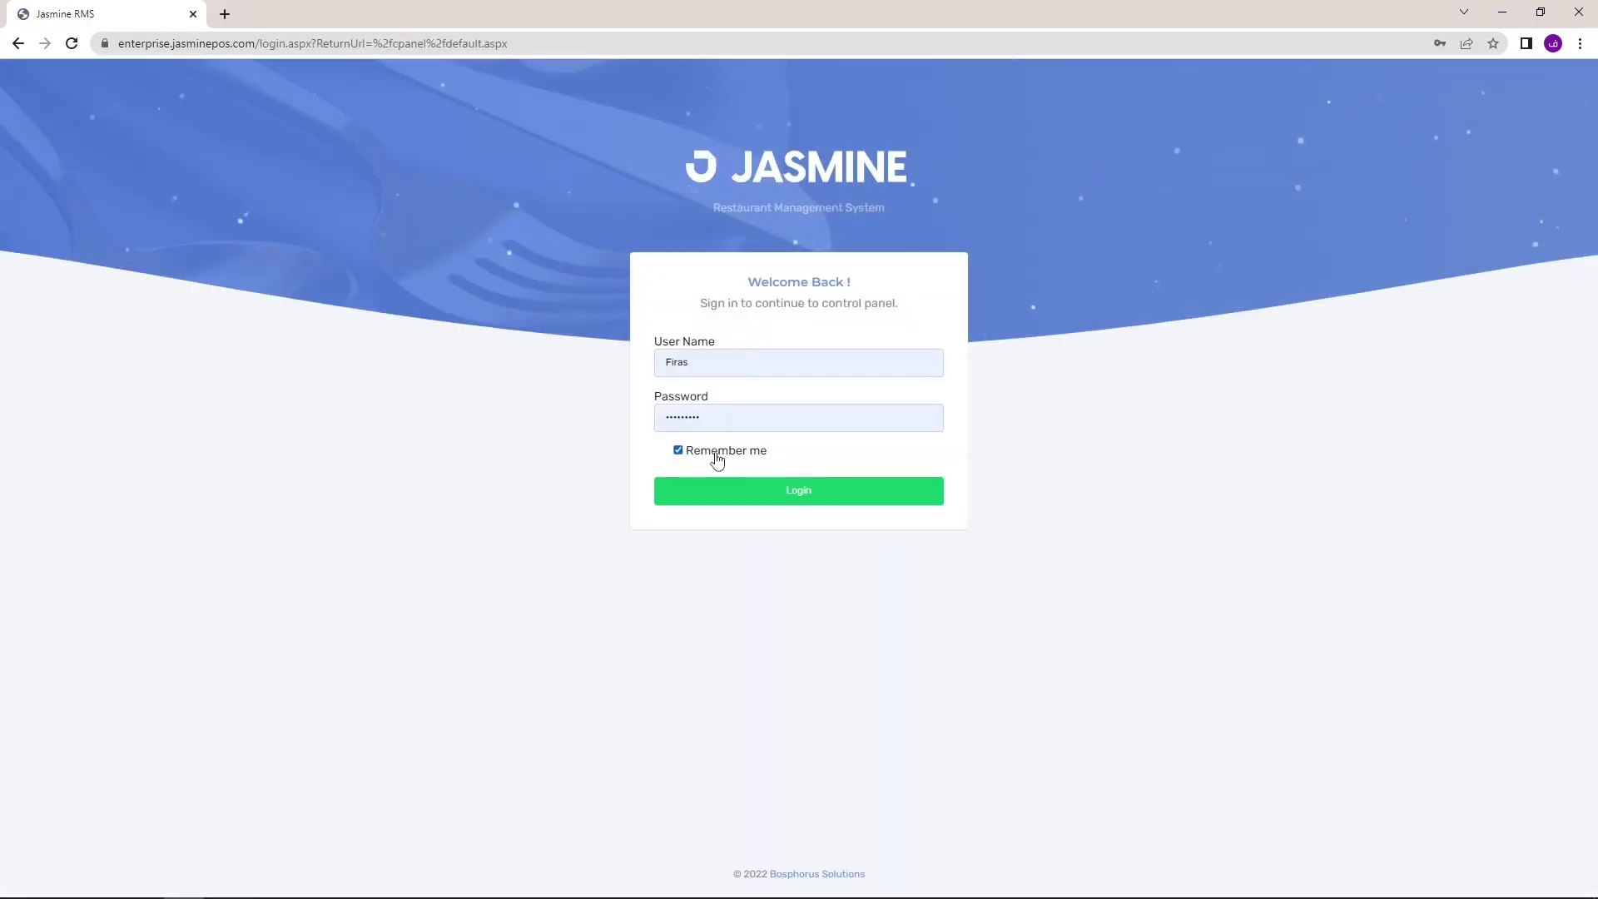
click(740, 499)
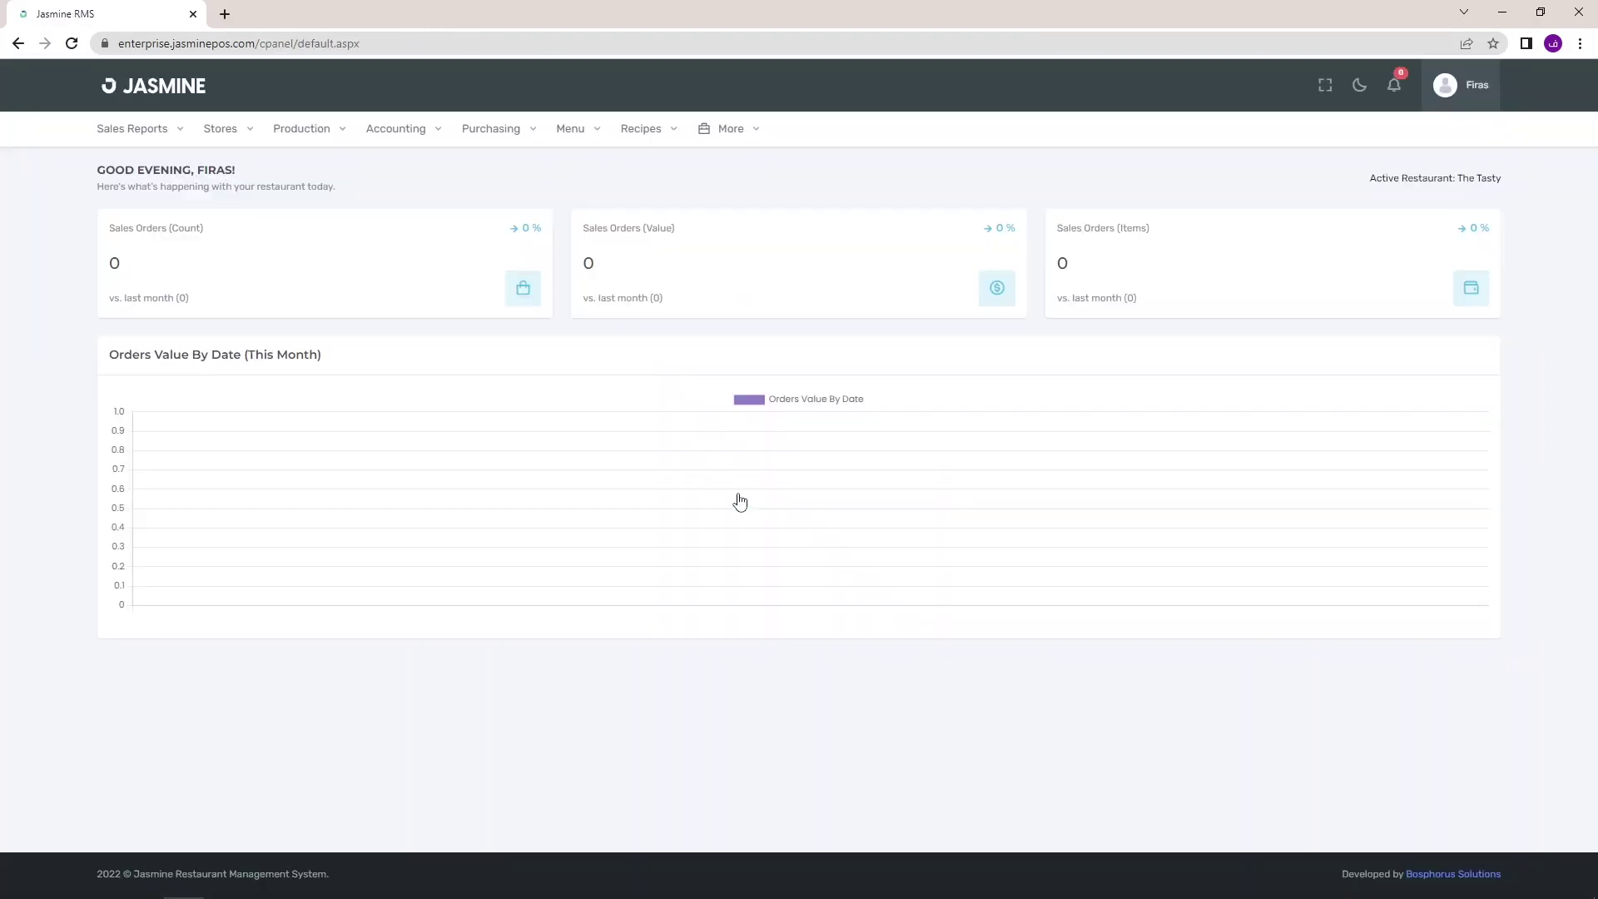
Check the active restaurant on the dashboard and open the Menus Management page.
mouse_move(1460, 175)
mouse_down()
mouse_move(1506, 178)
mouse_move(1490, 177)
mouse_up()
click(1480, 177)
click(568, 133)
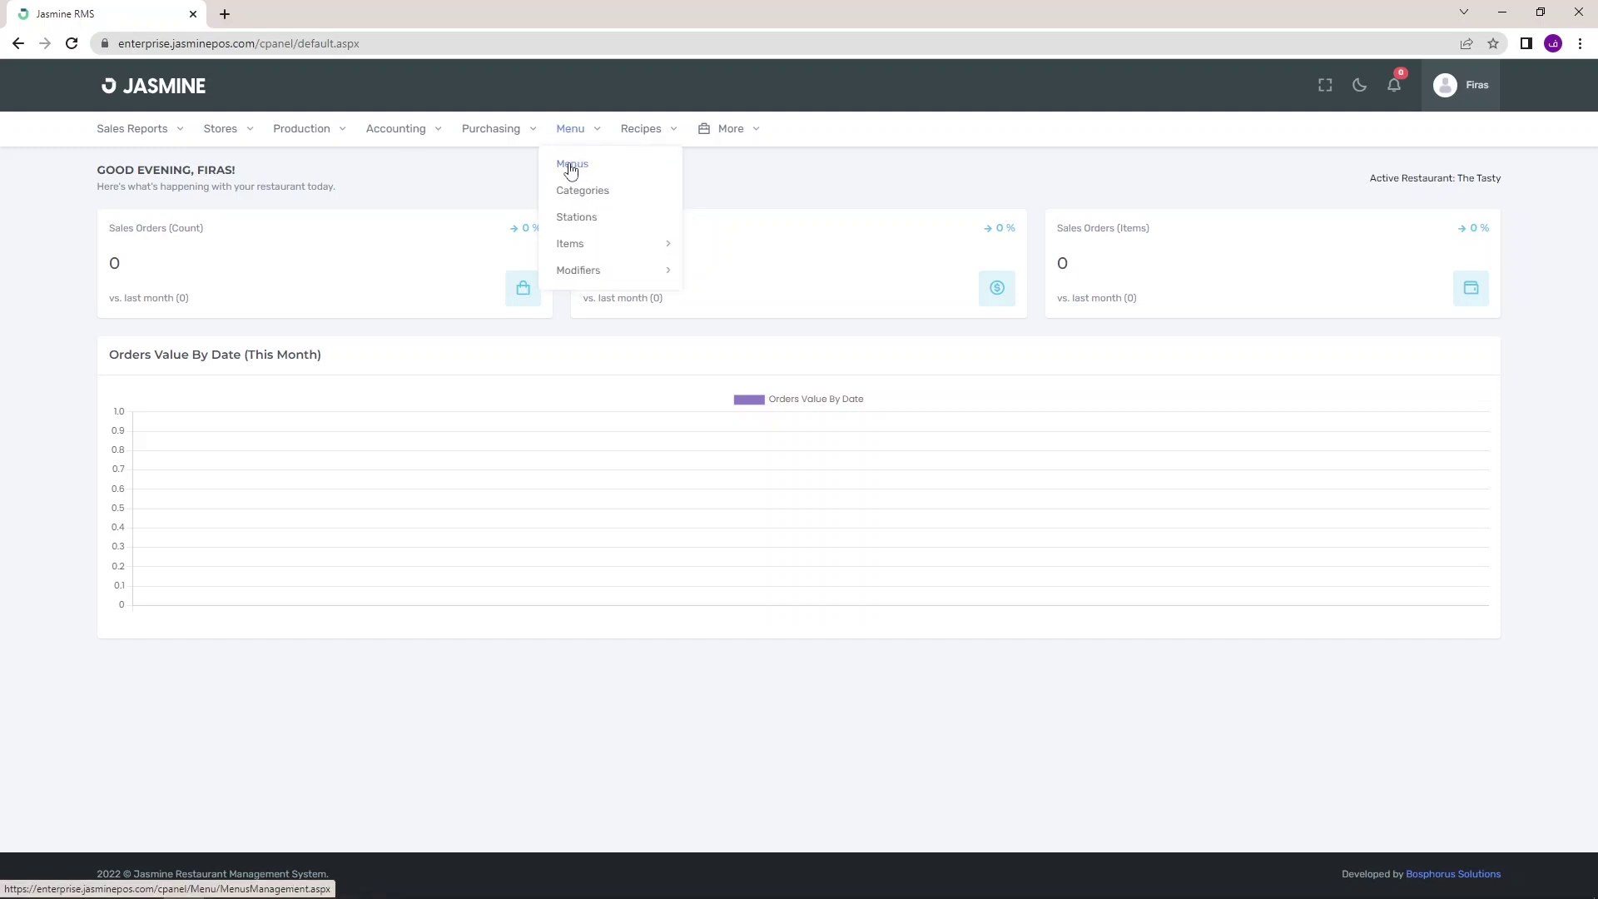
click(581, 171)
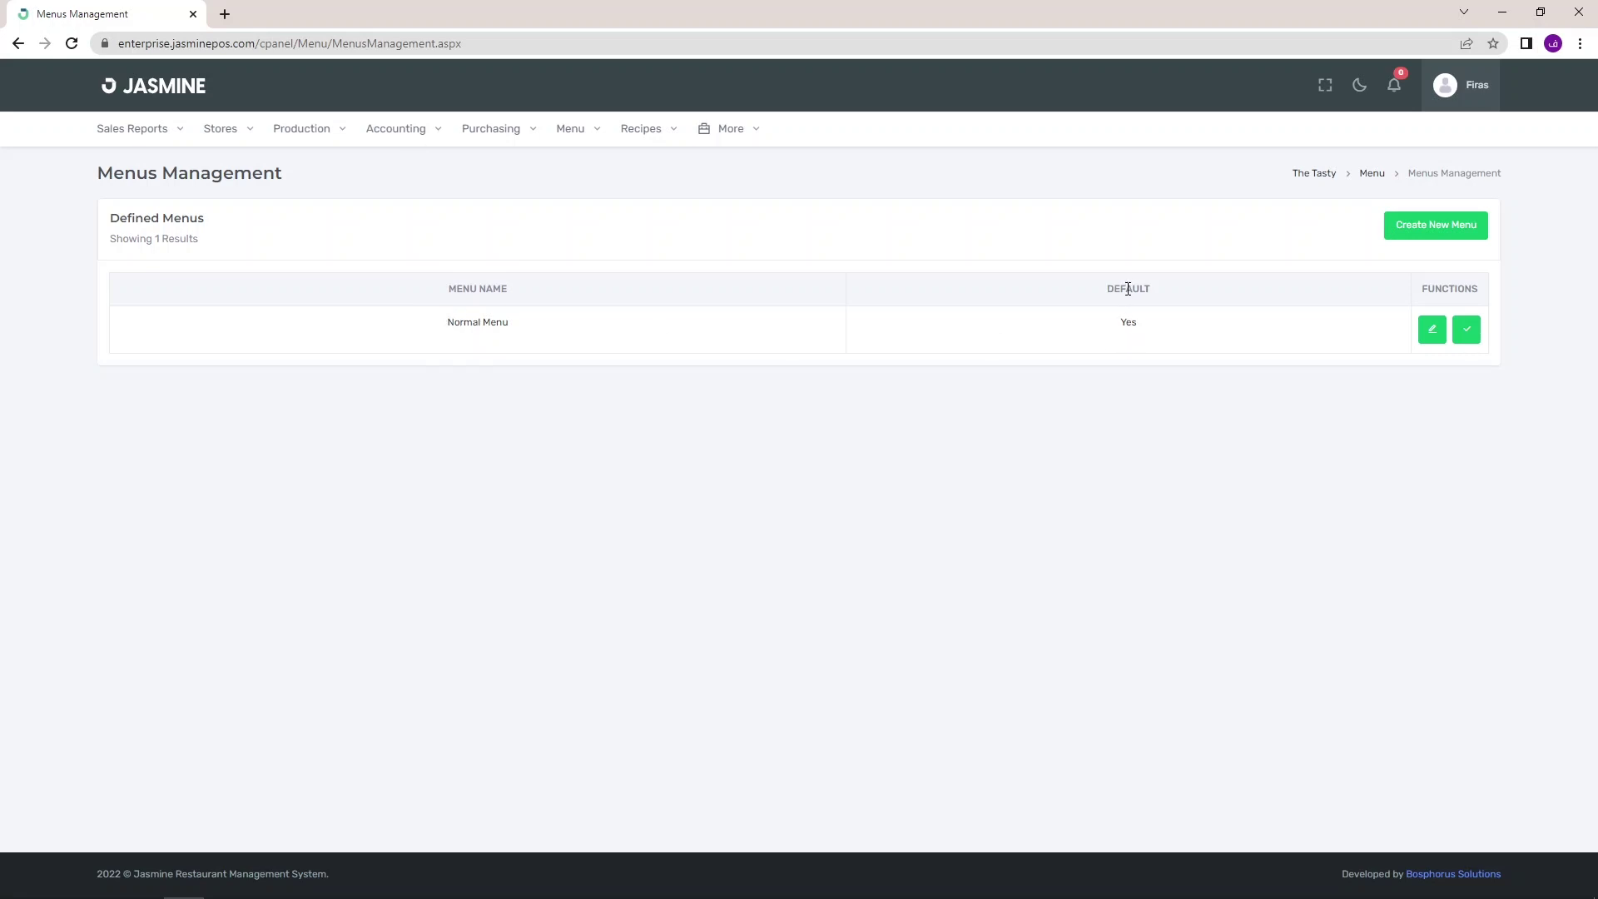
Create a new menu named Ramadan Menu.
click(1436, 233)
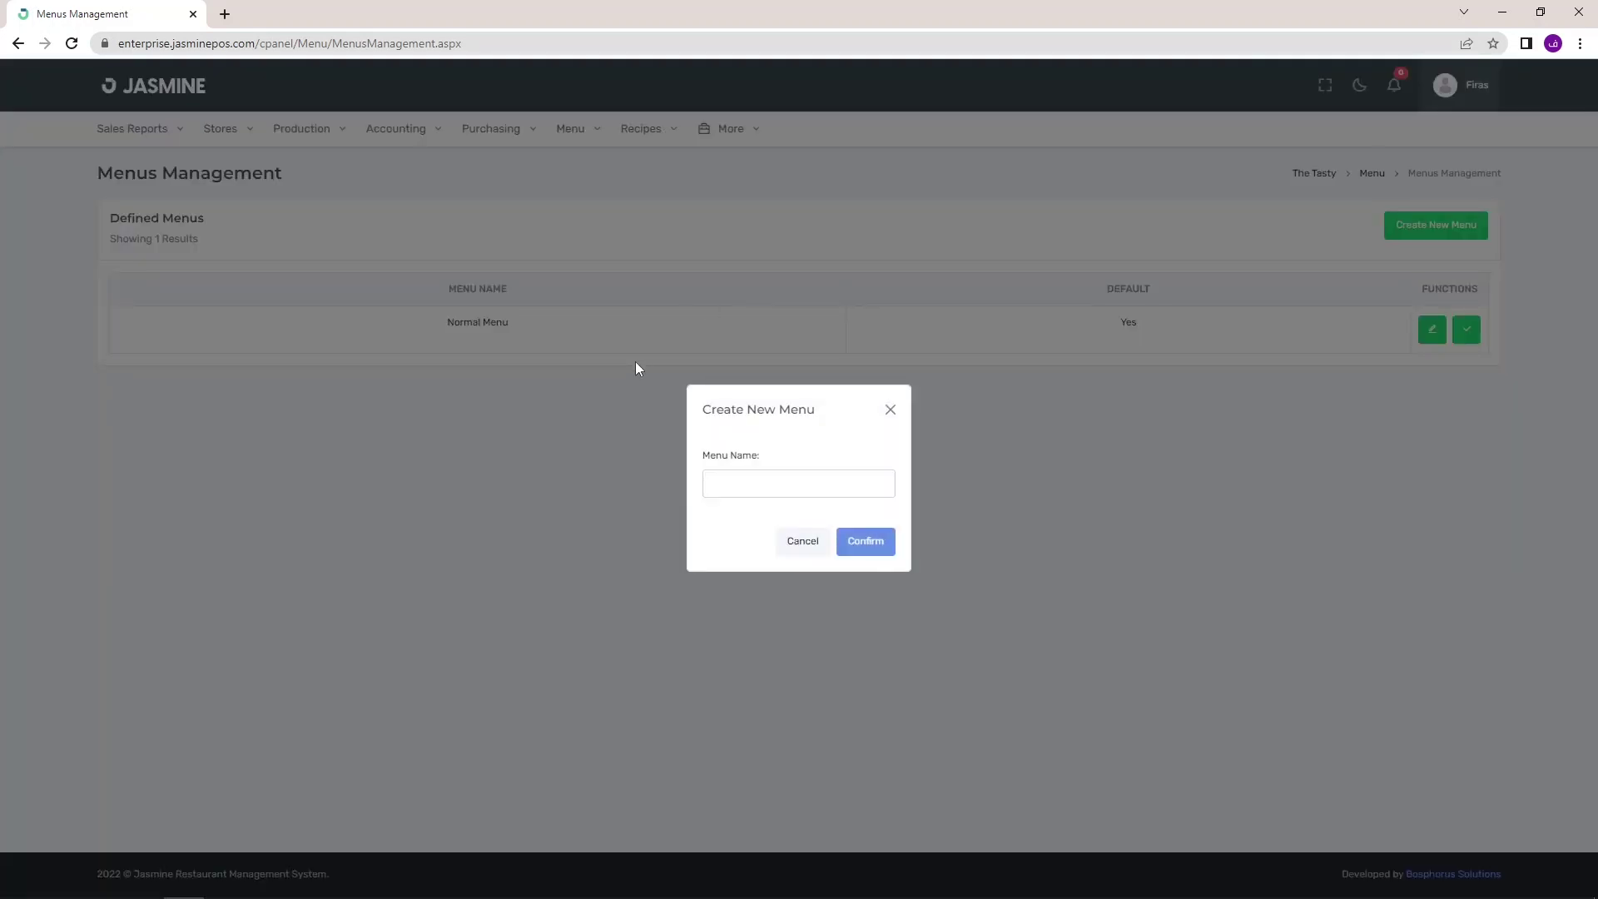
click(734, 481)
click(857, 545)
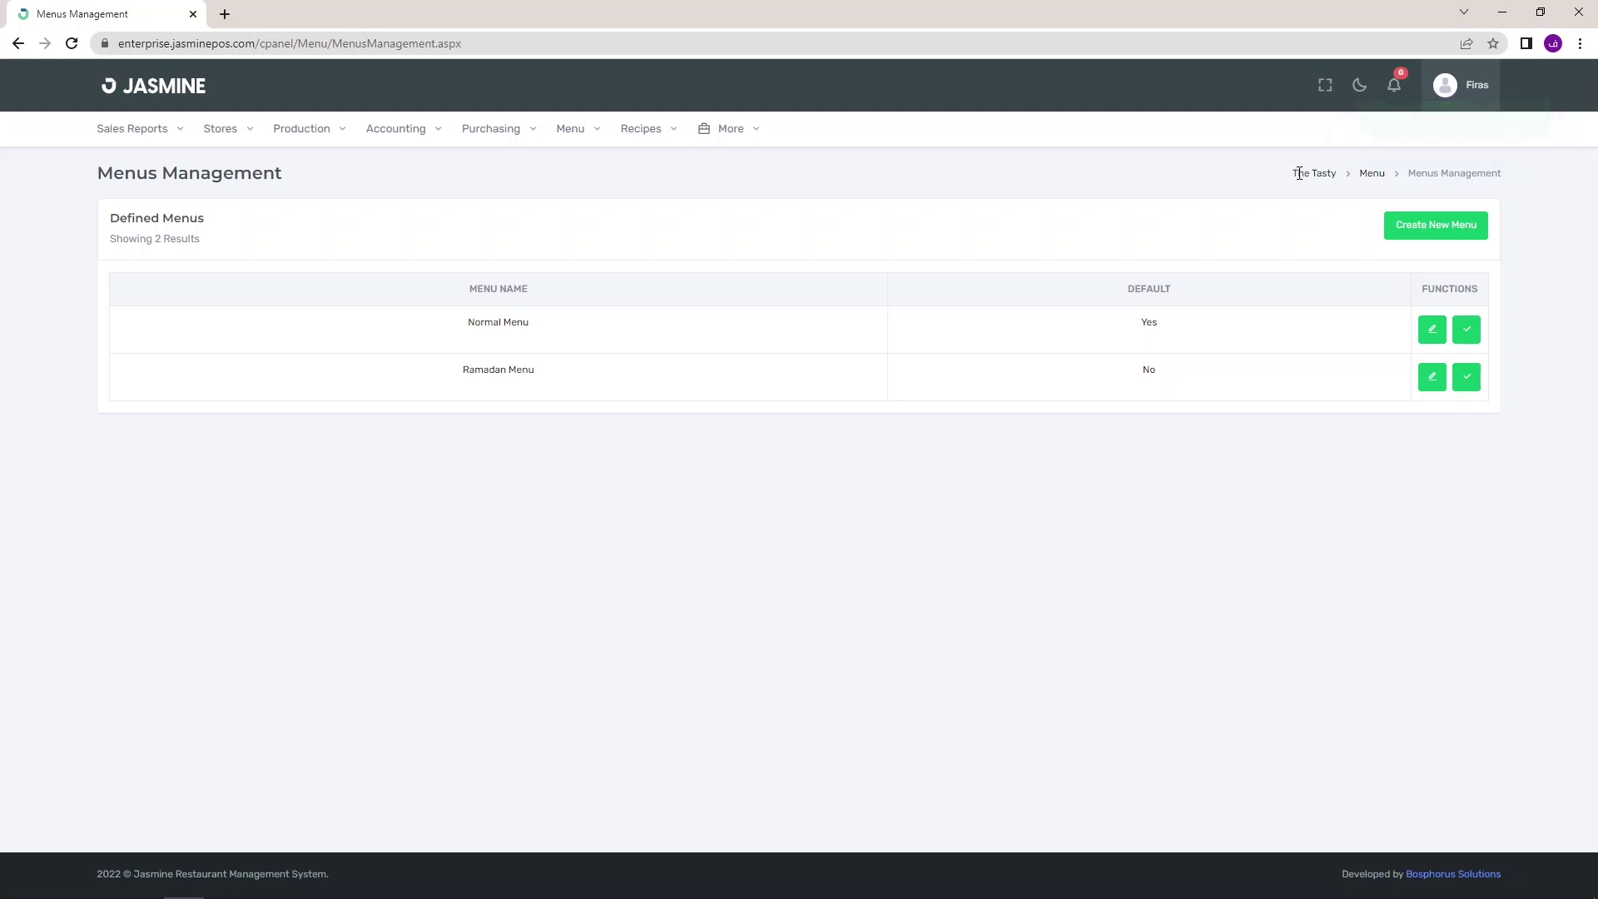
Set the Ramadan Menu as the restaurant's default menu and confirm the change.
drag(1293, 174, 1338, 174)
click(1467, 381)
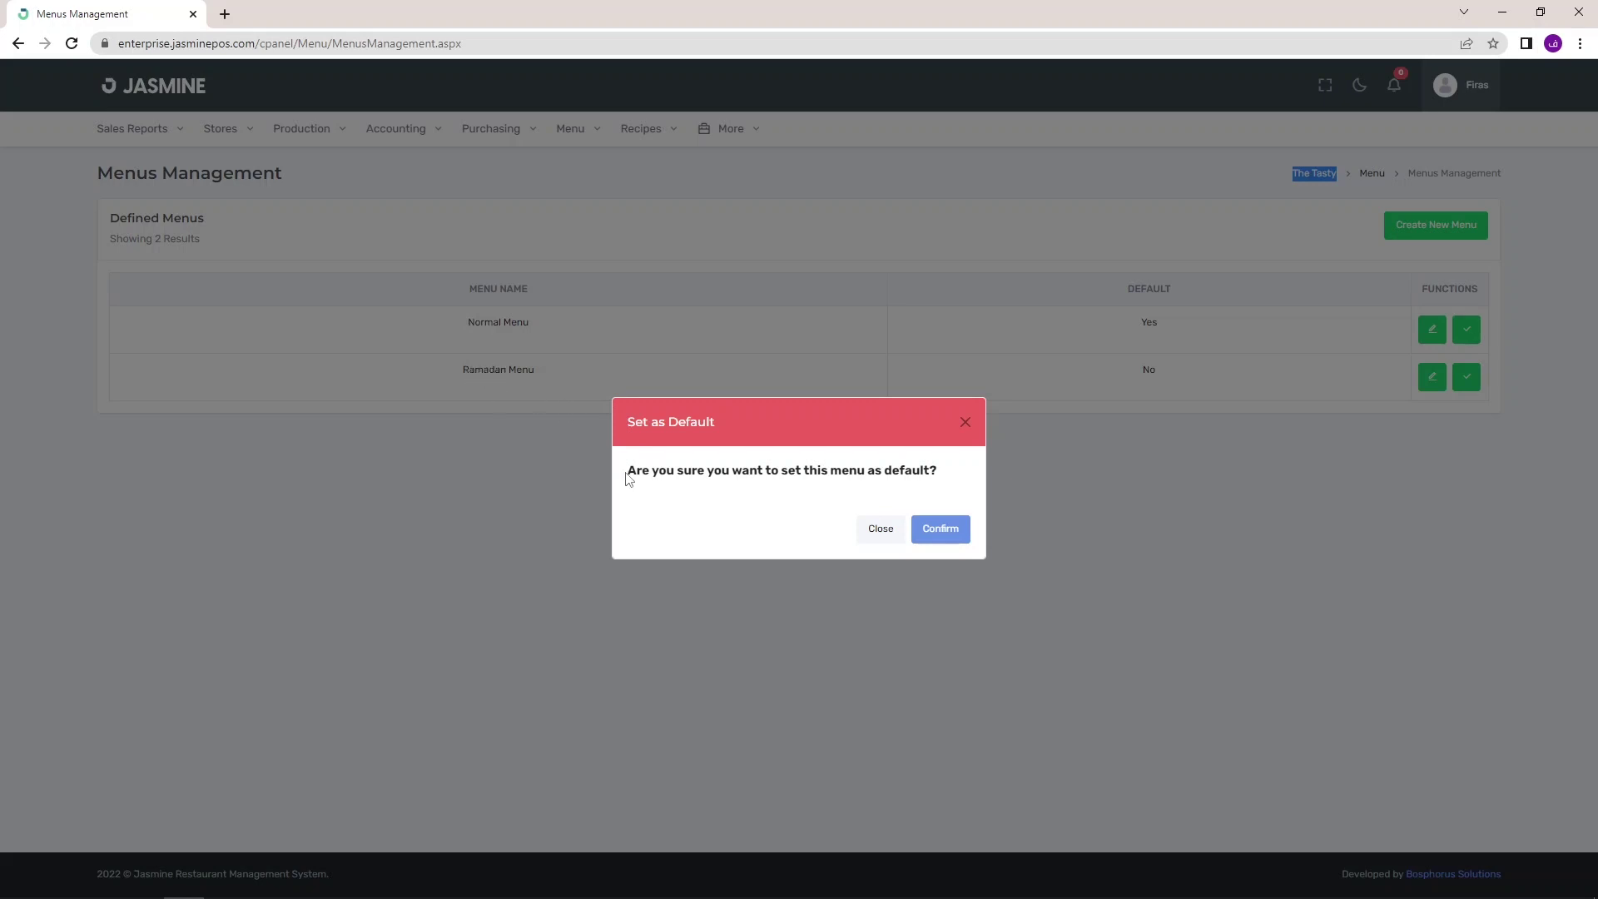
click(934, 533)
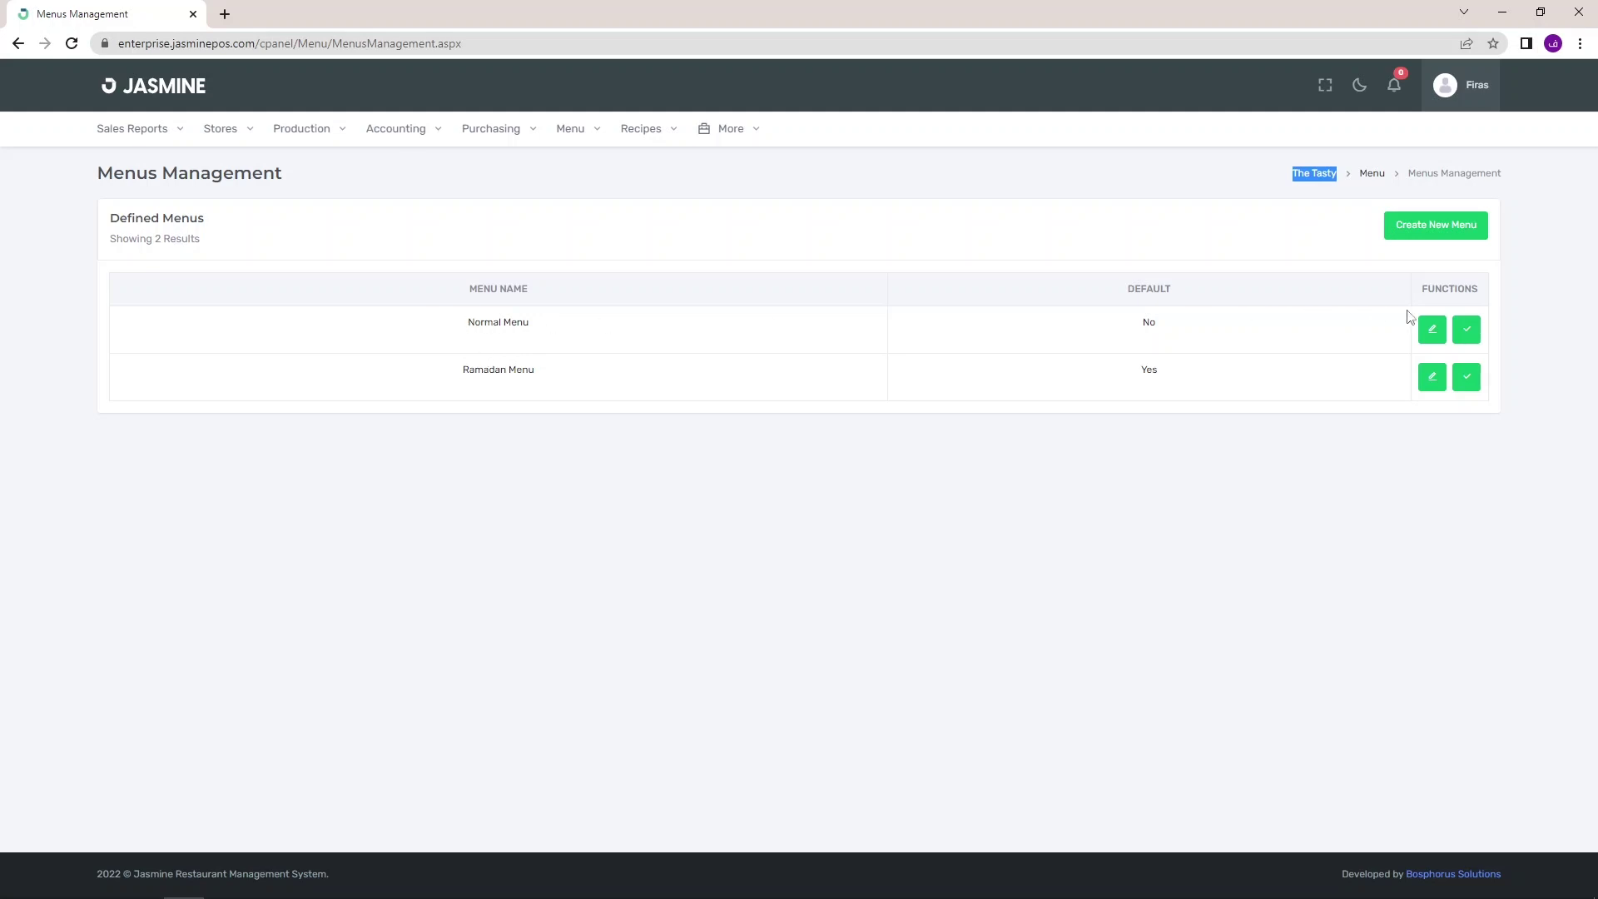
Make the Normal Menu the default menu again and confirm the change.
click(1468, 333)
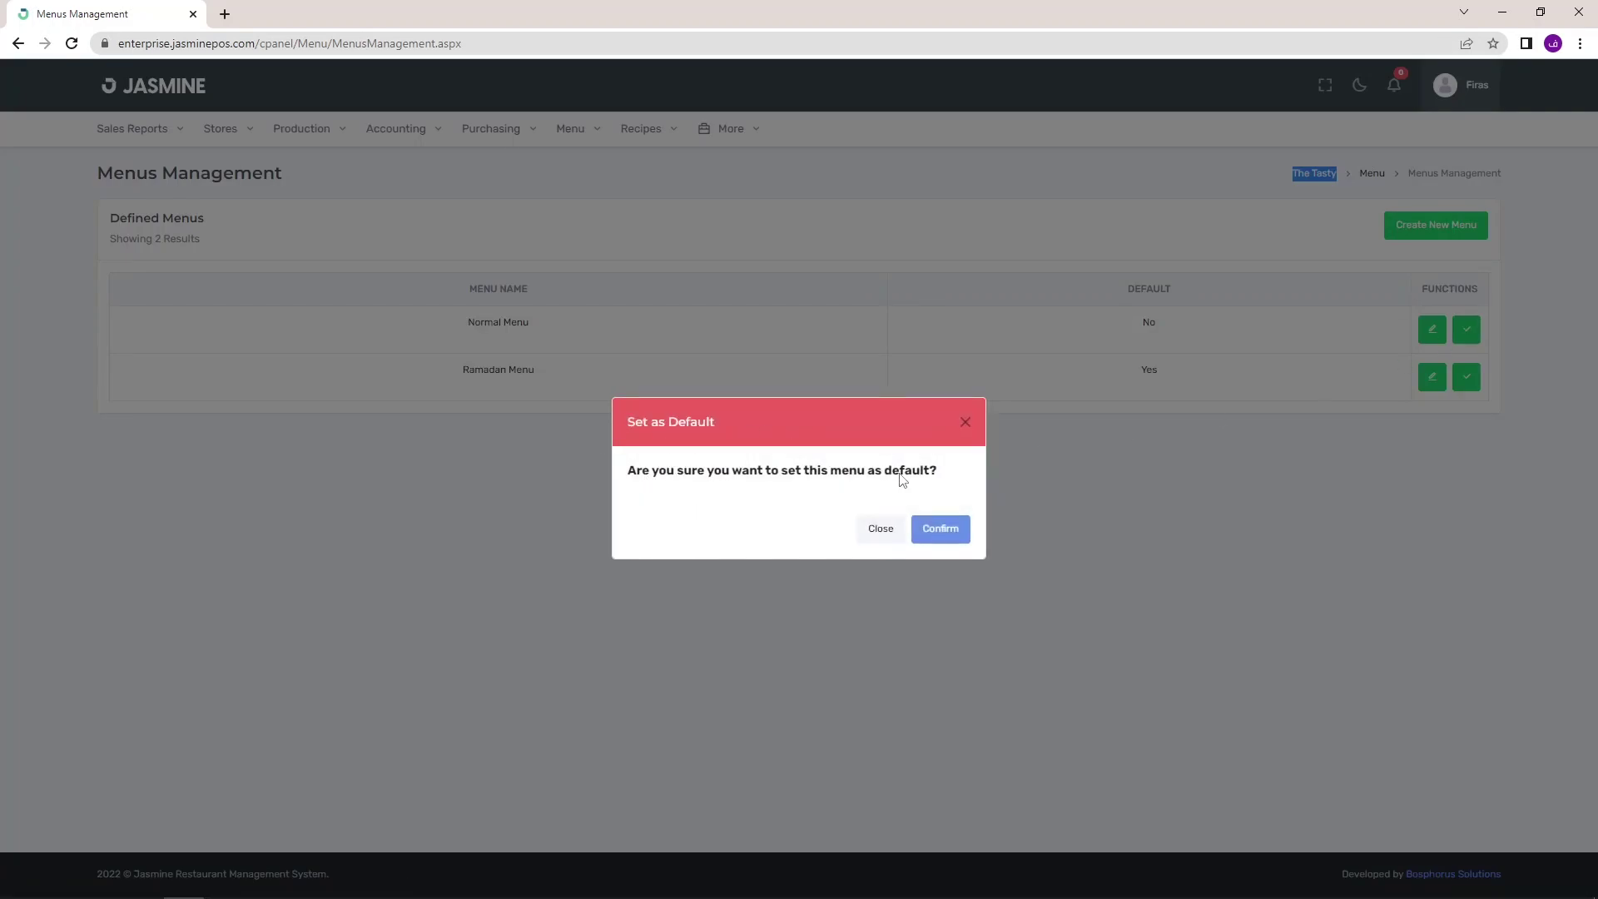
click(940, 530)
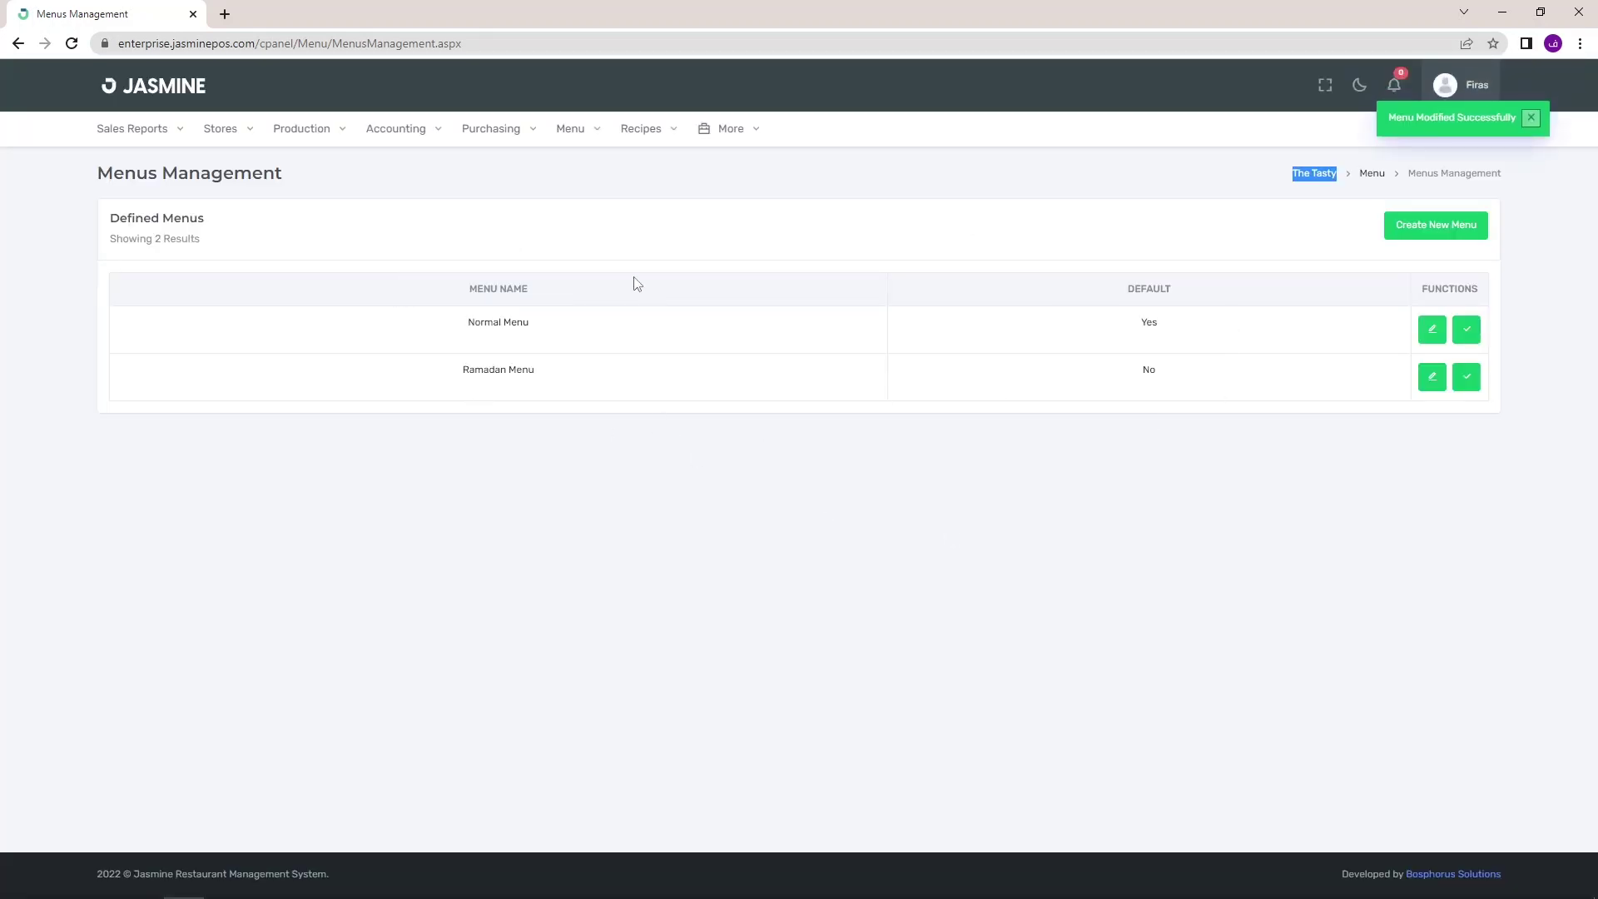
click(655, 251)
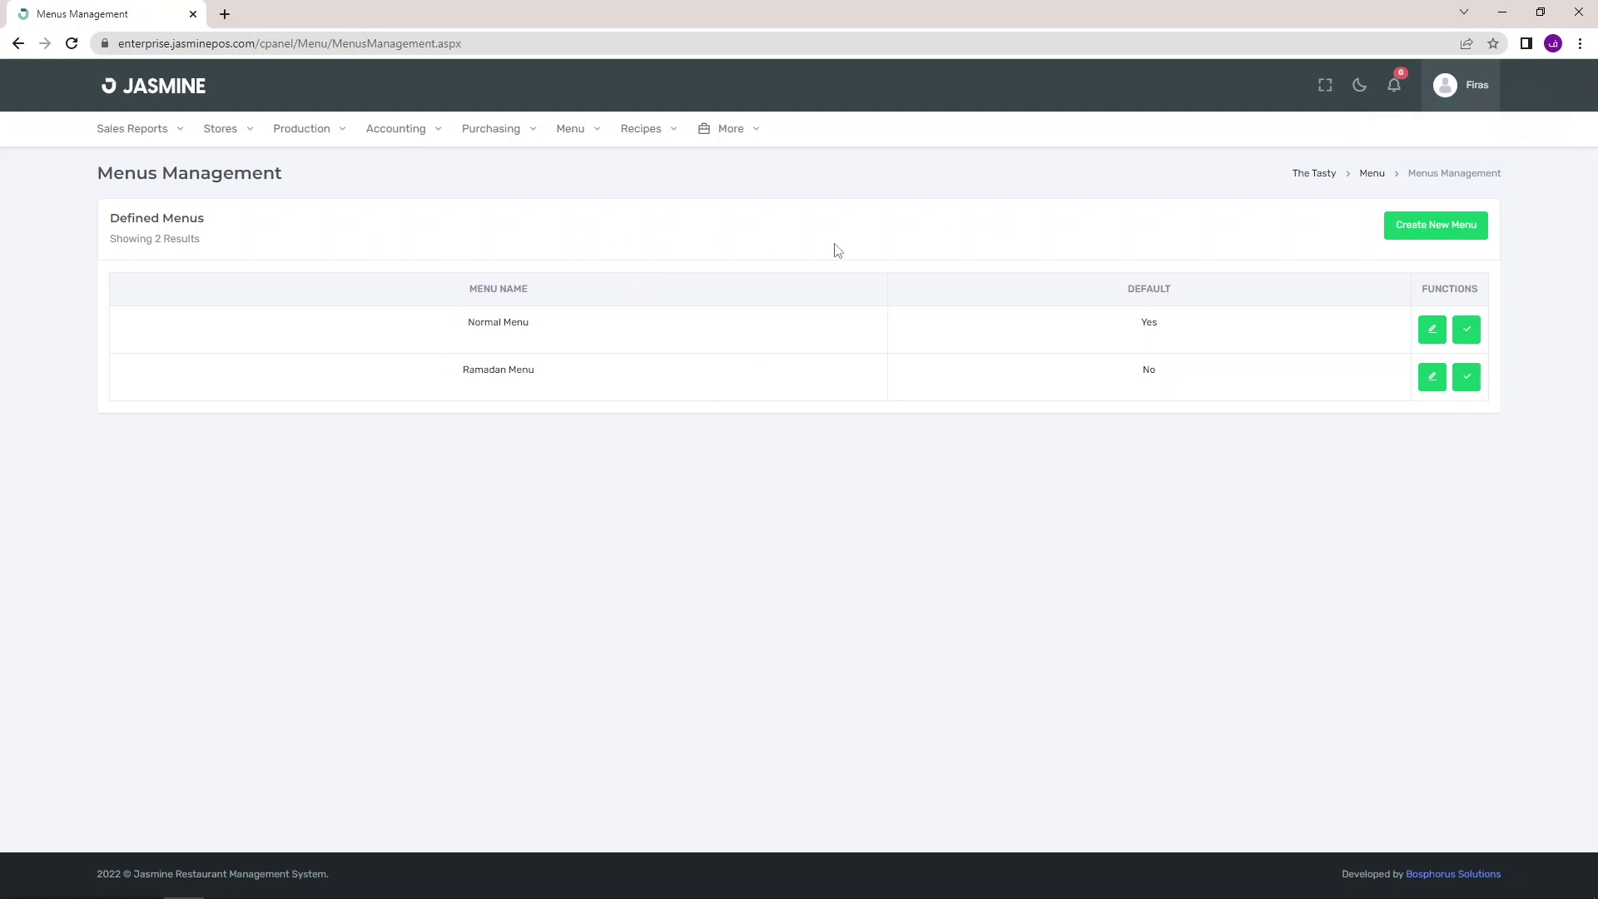
Switch to the Menu Structure PDF in Acrobat and examine the information required to define a menu item.
click(1490, 12)
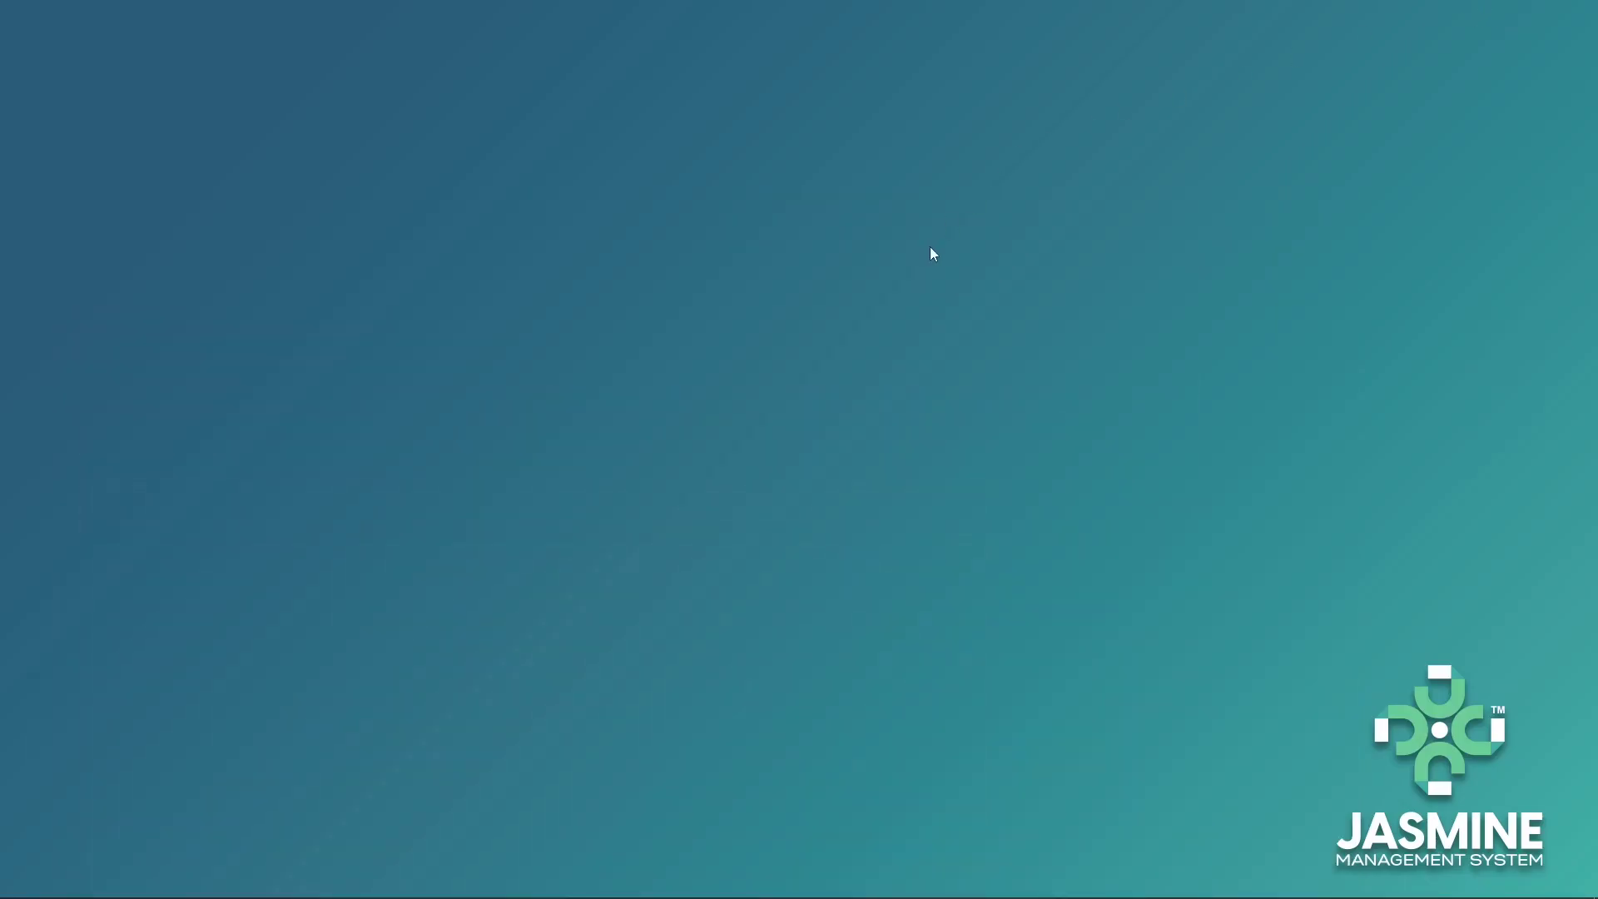
mouse_move(715, 895)
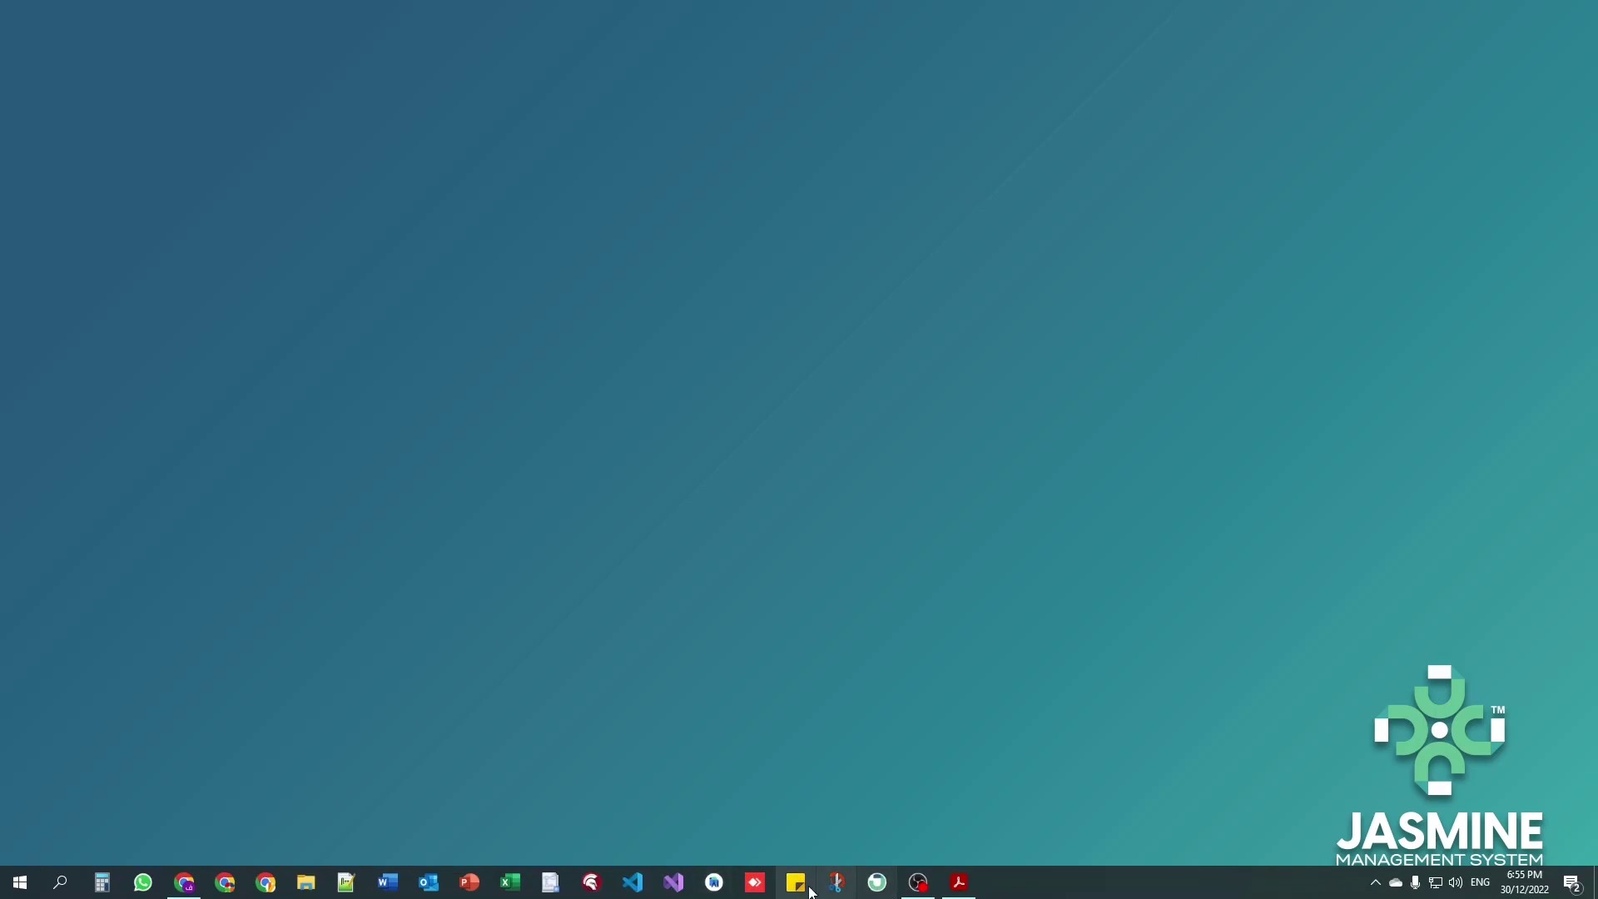
click(948, 879)
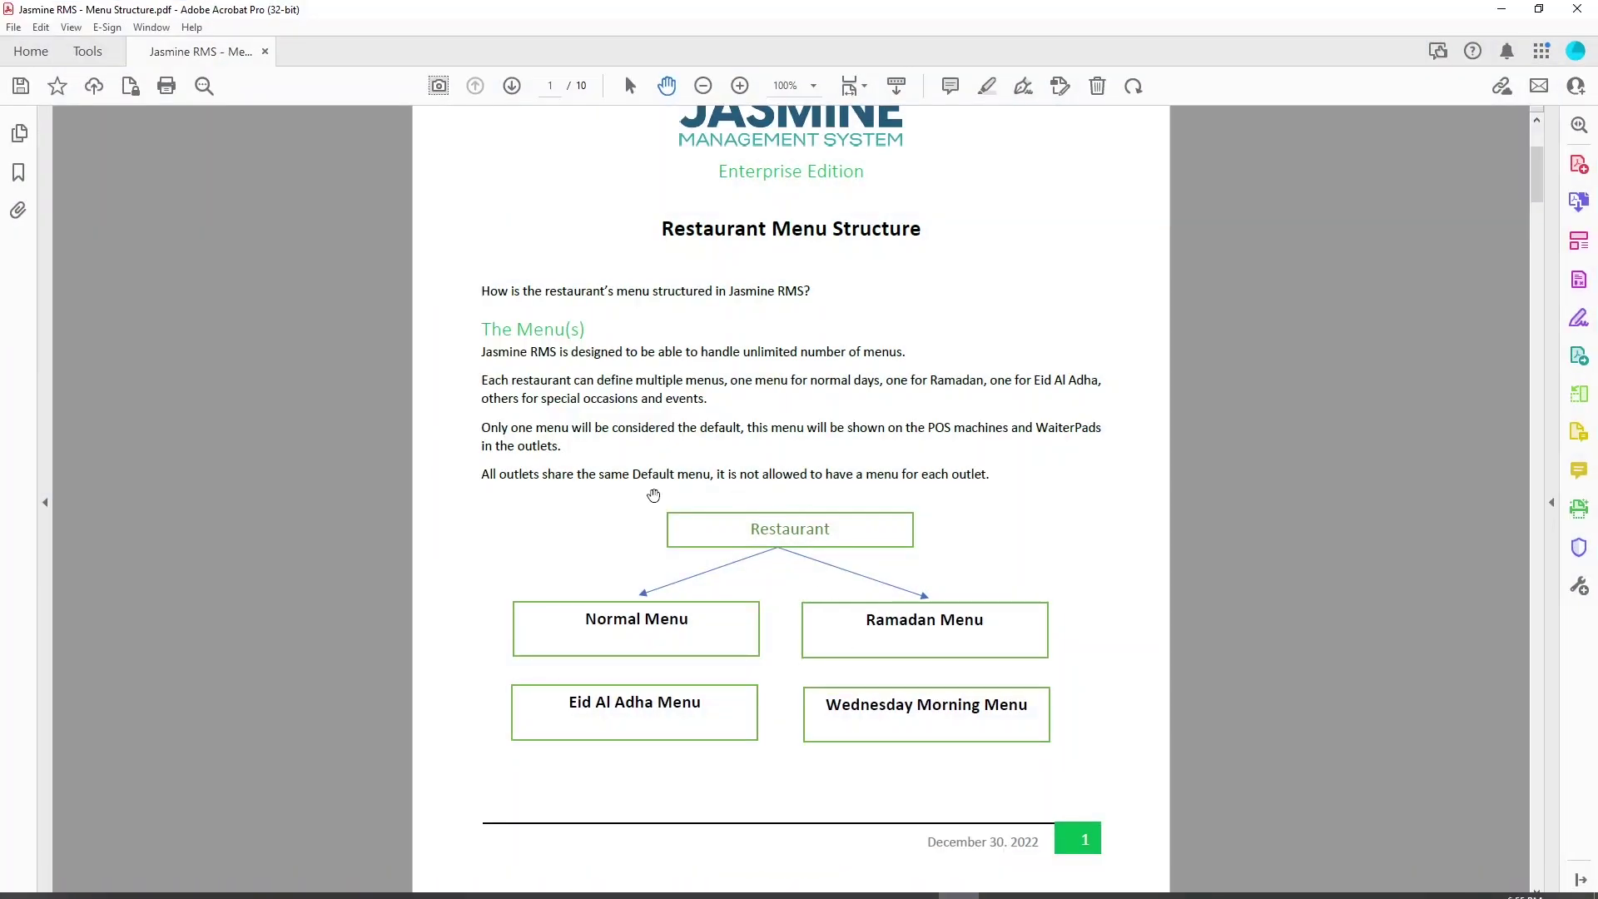
drag(631, 563, 654, 204)
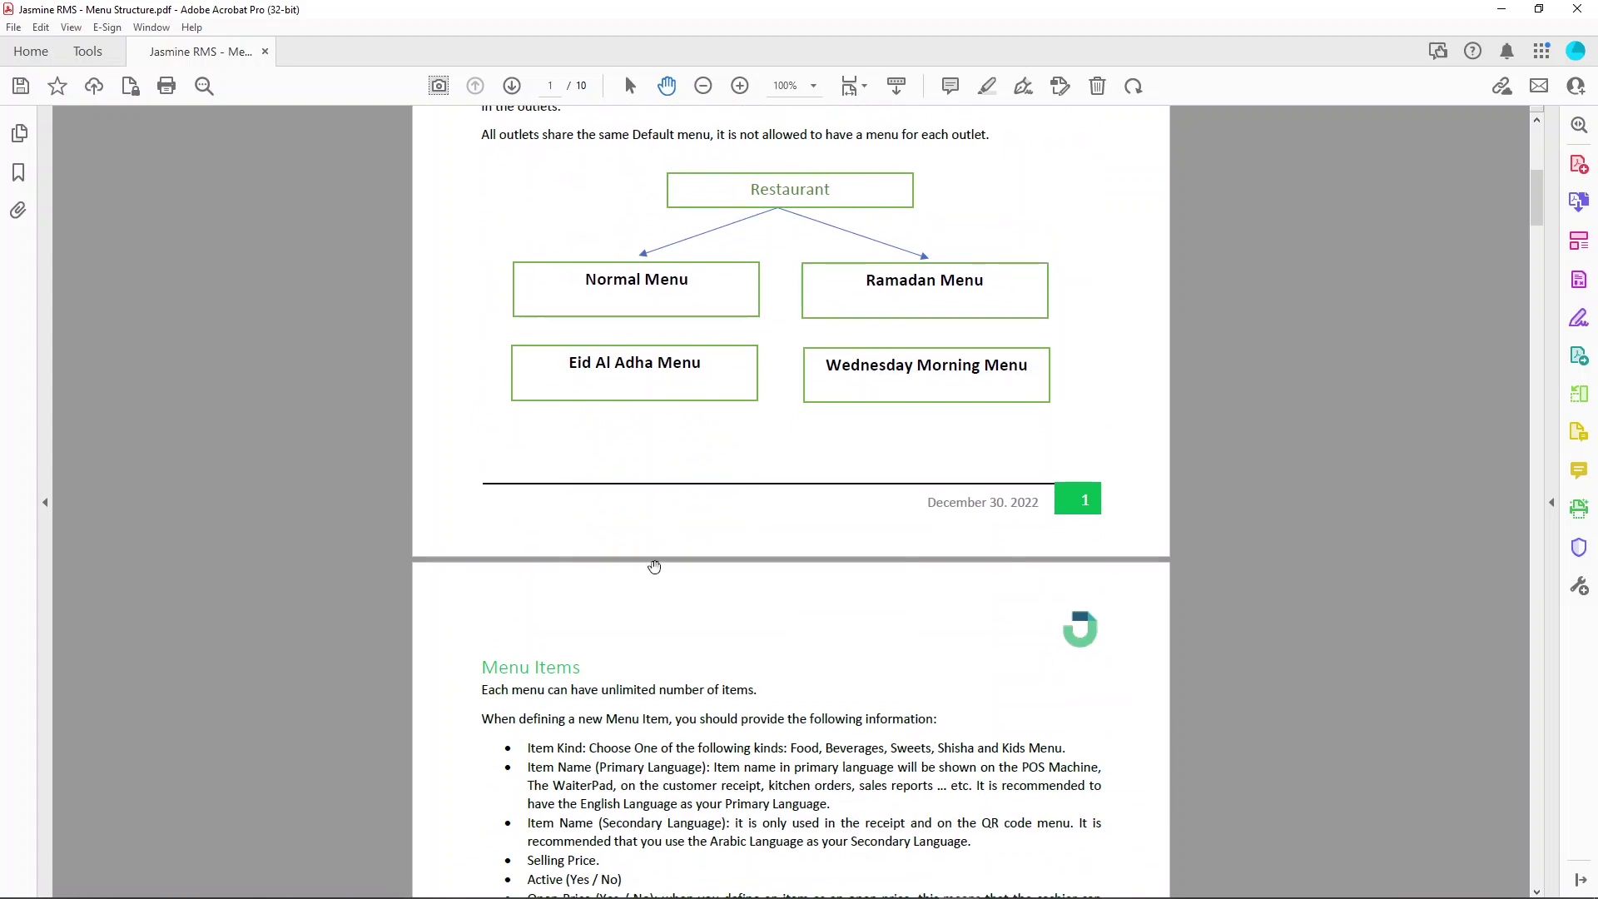
scroll(664, 714, down, 10)
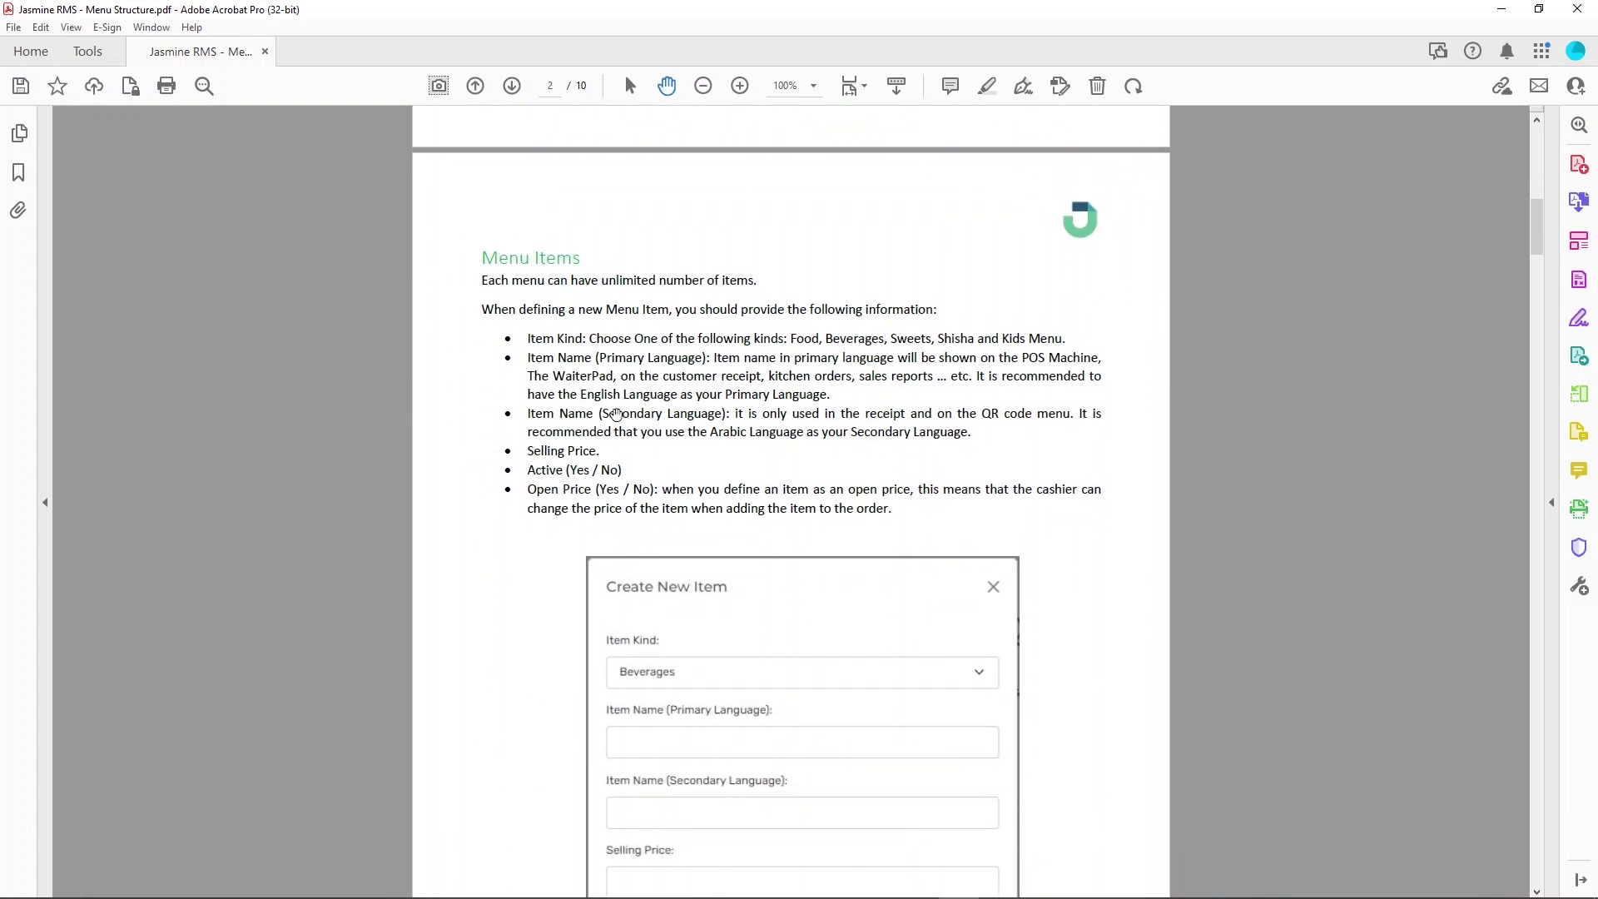
scroll(612, 366, down, 2)
scroll(610, 355, down, 1)
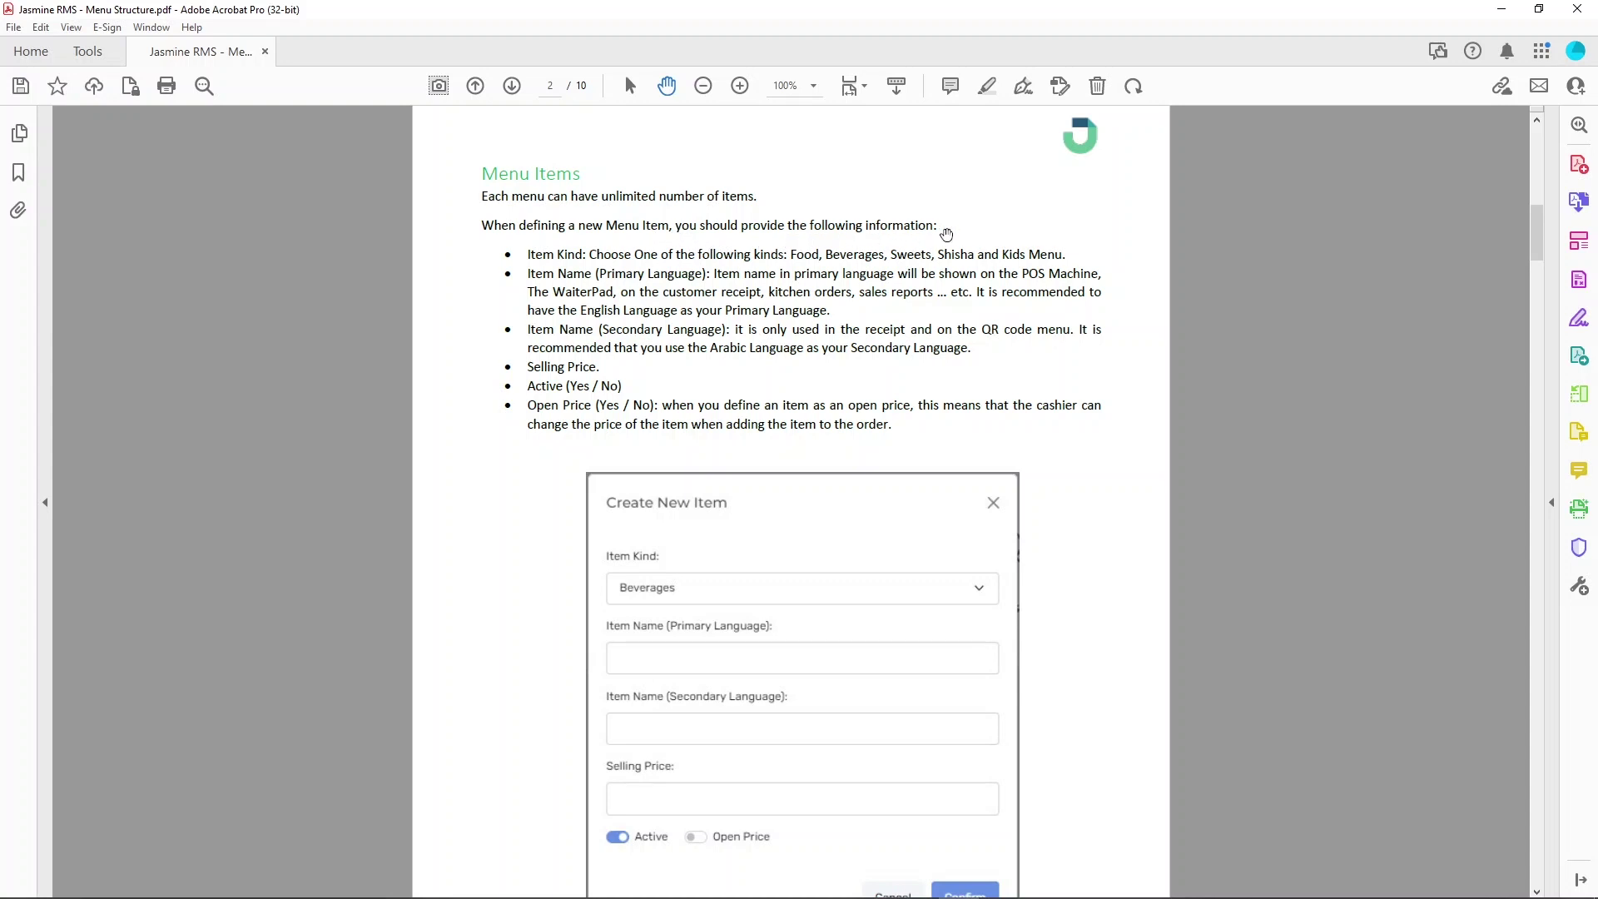
scroll(567, 302, down, 2)
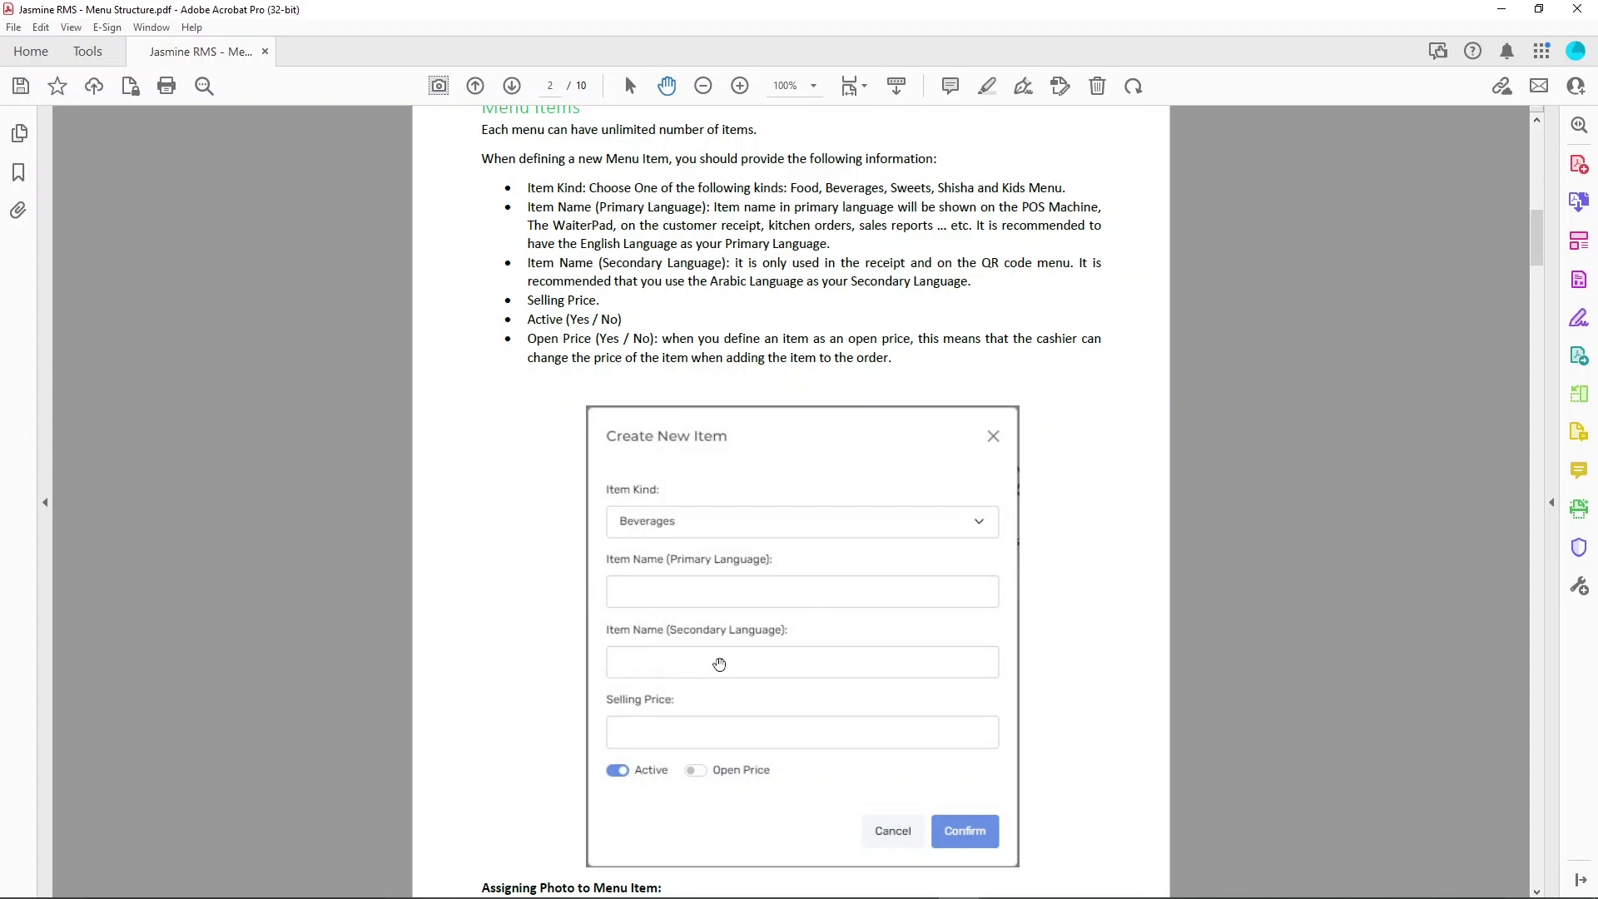
drag(717, 663, 716, 561)
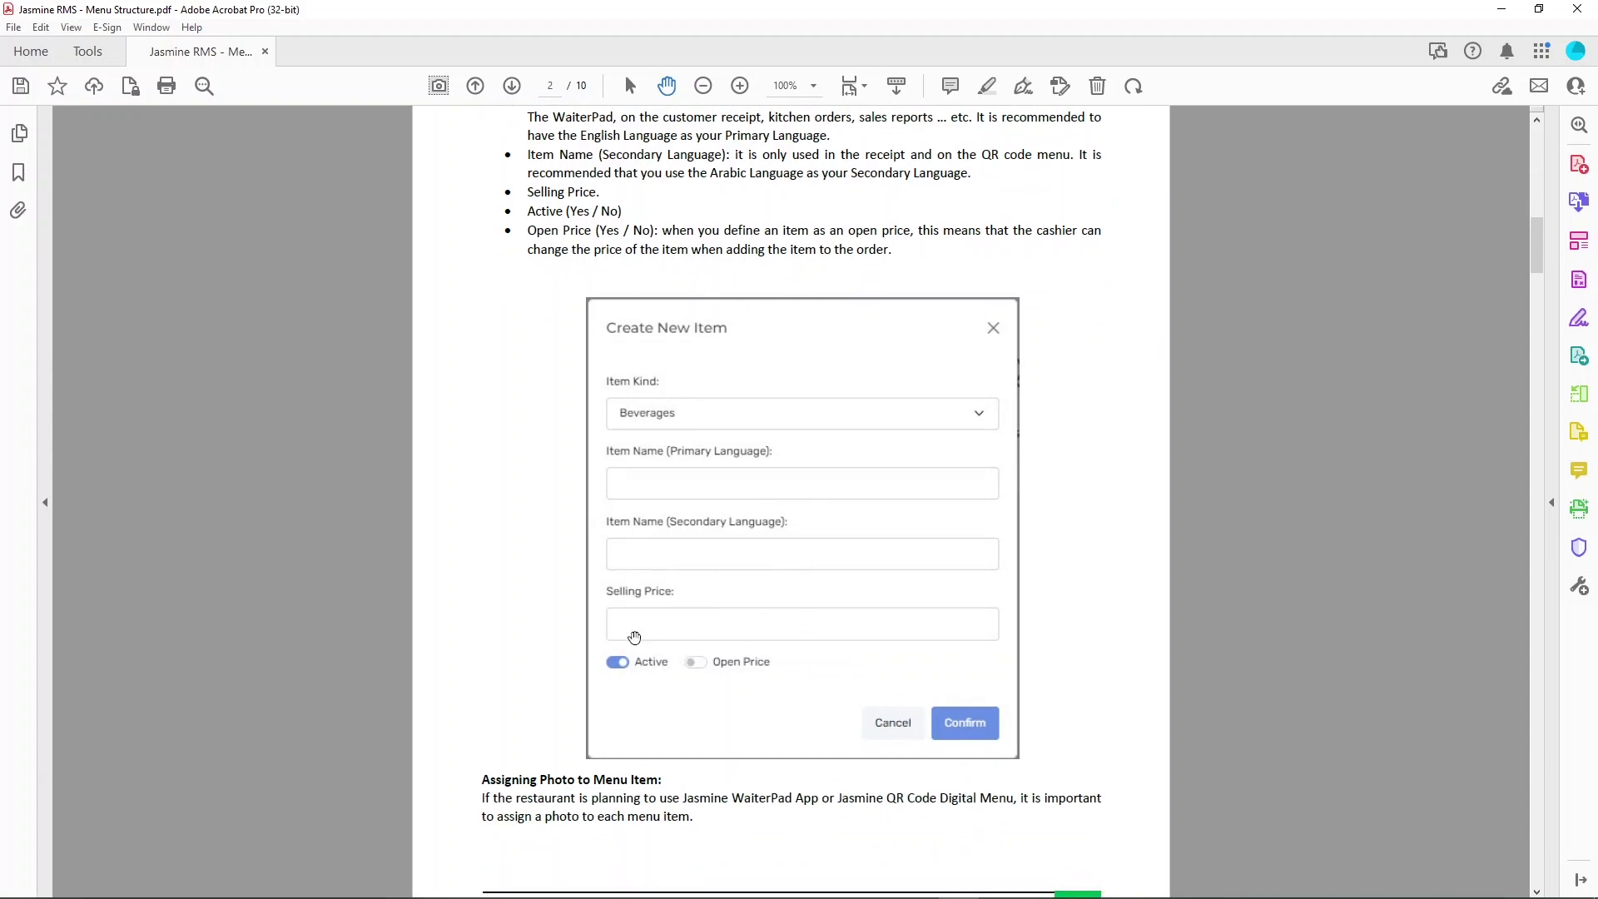
scroll(837, 437, up, 3)
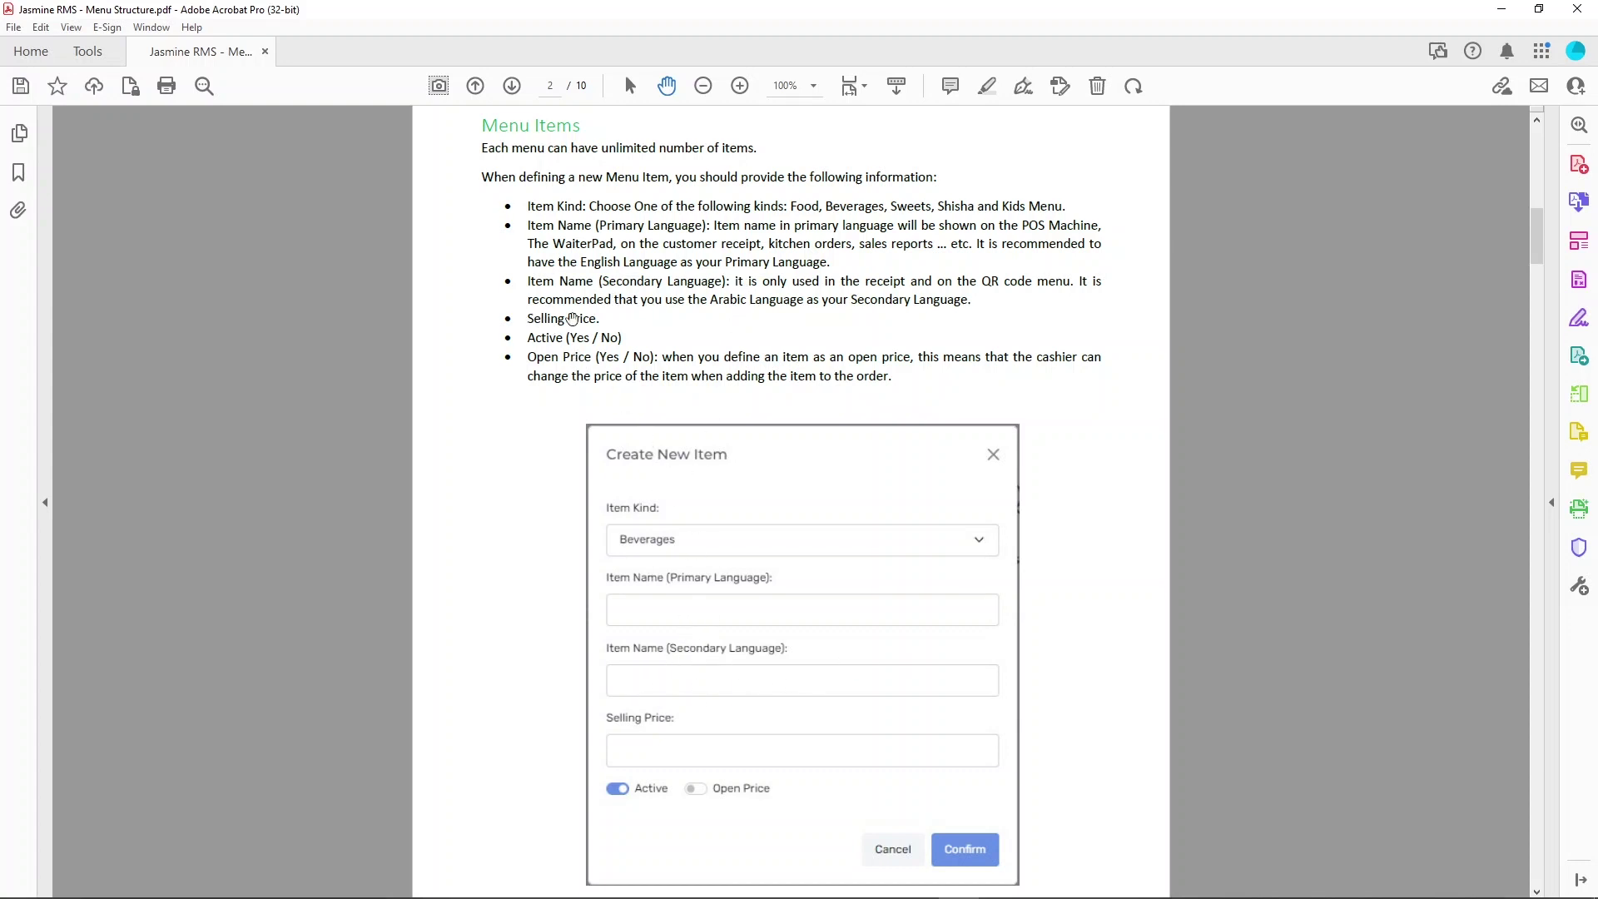
scroll(747, 580, down, 2)
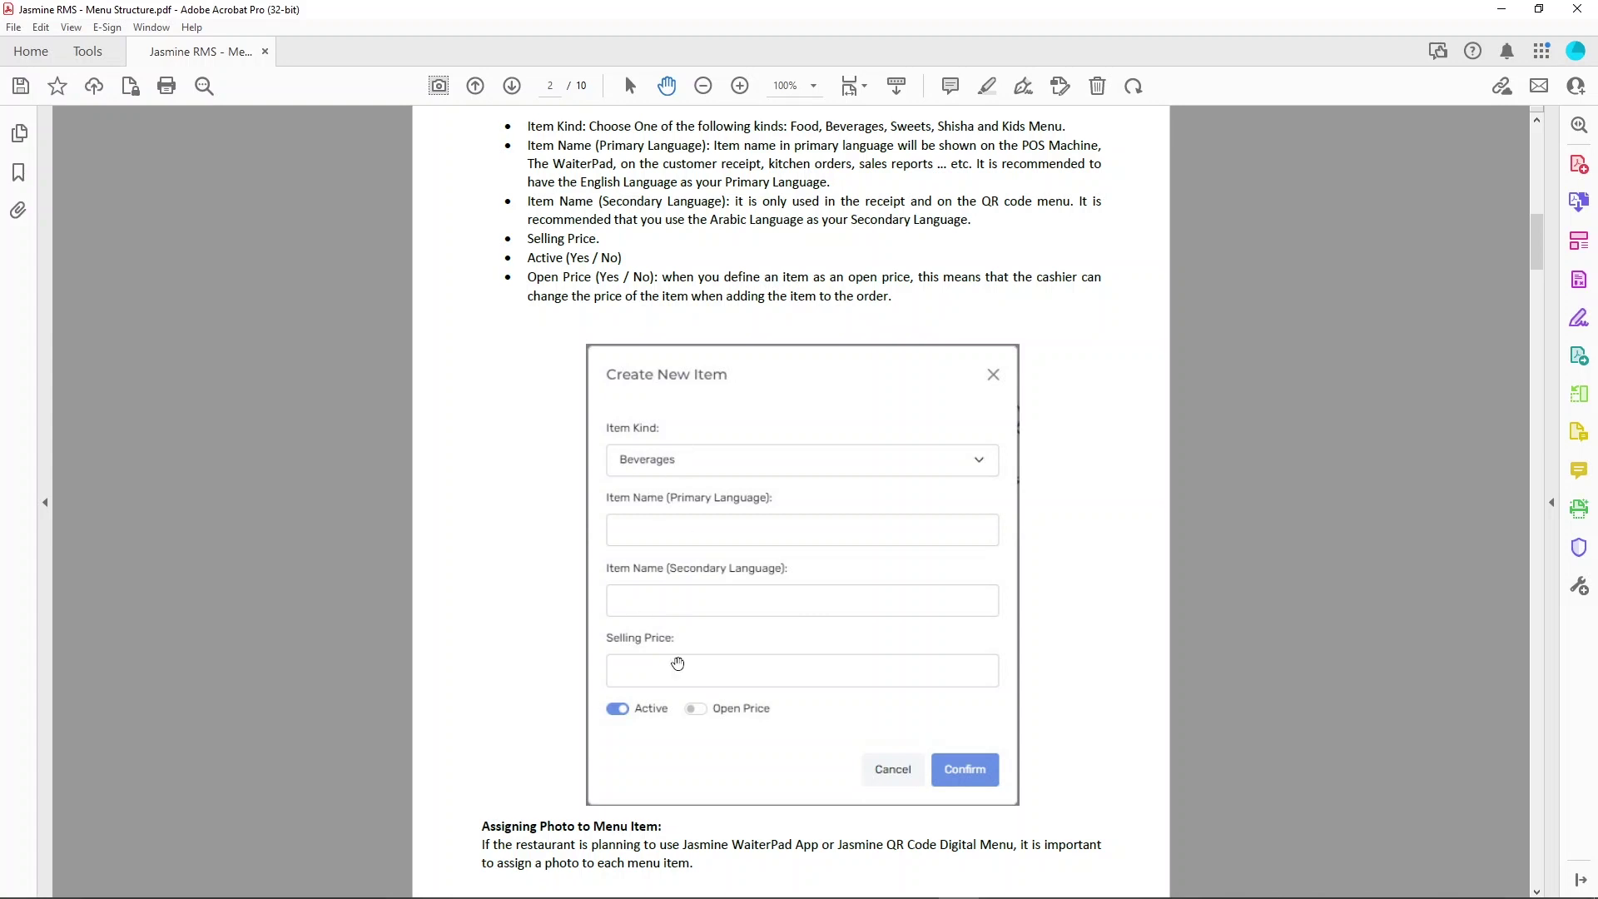
Switch back to Chrome and open Items Management with Normal Menu as the selected menu.
click(1503, 17)
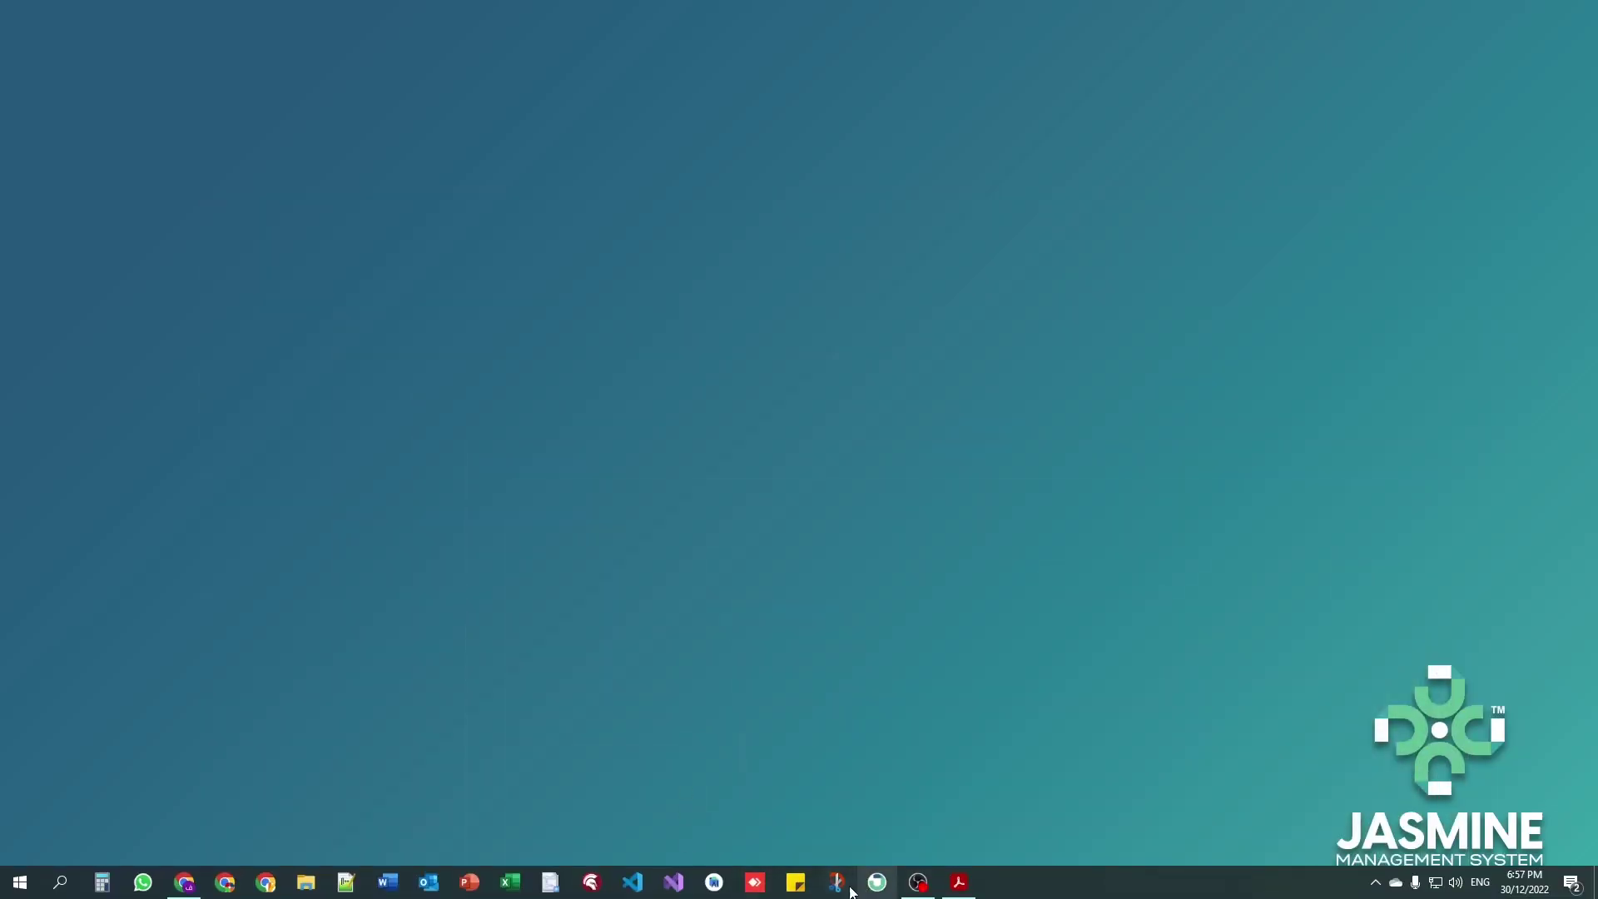
click(184, 883)
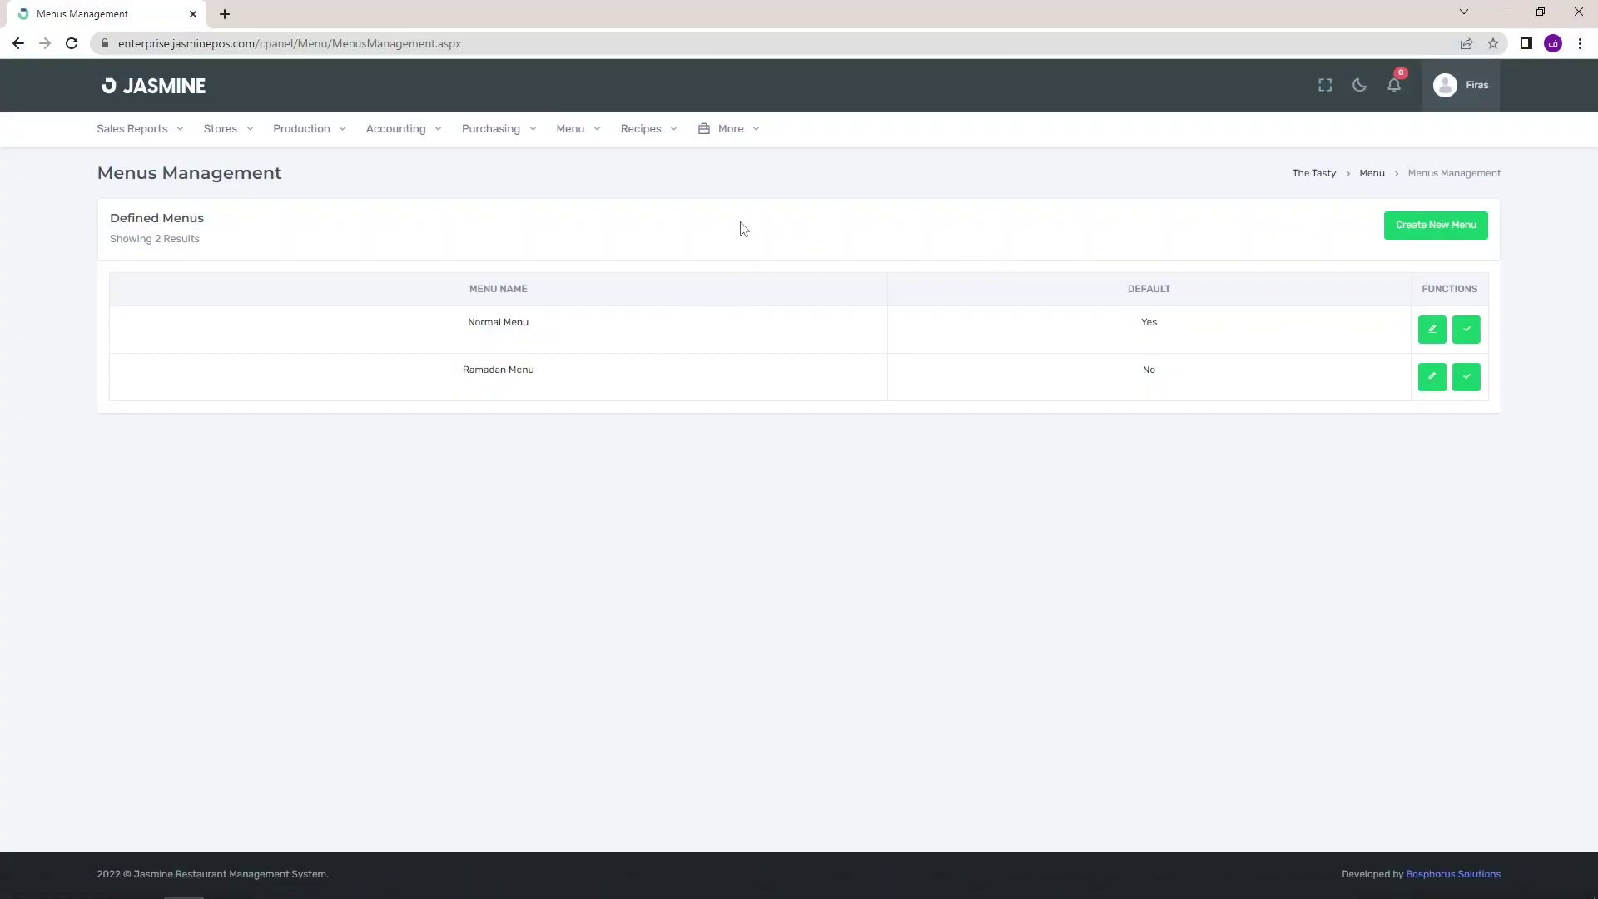
mouse_move(582, 140)
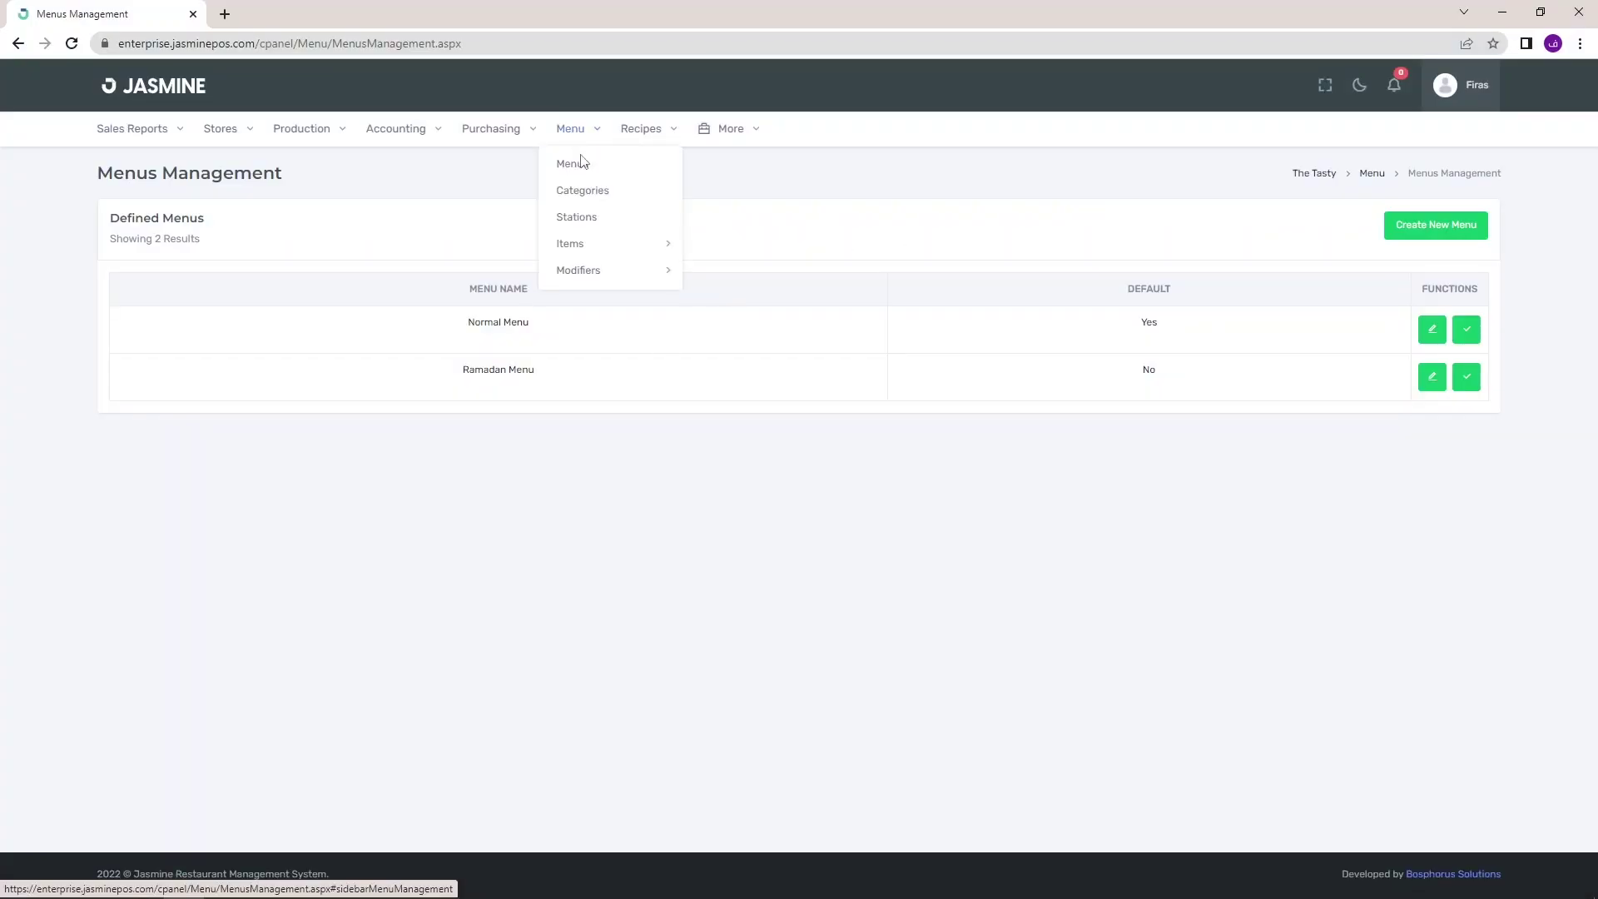
mouse_move(574, 250)
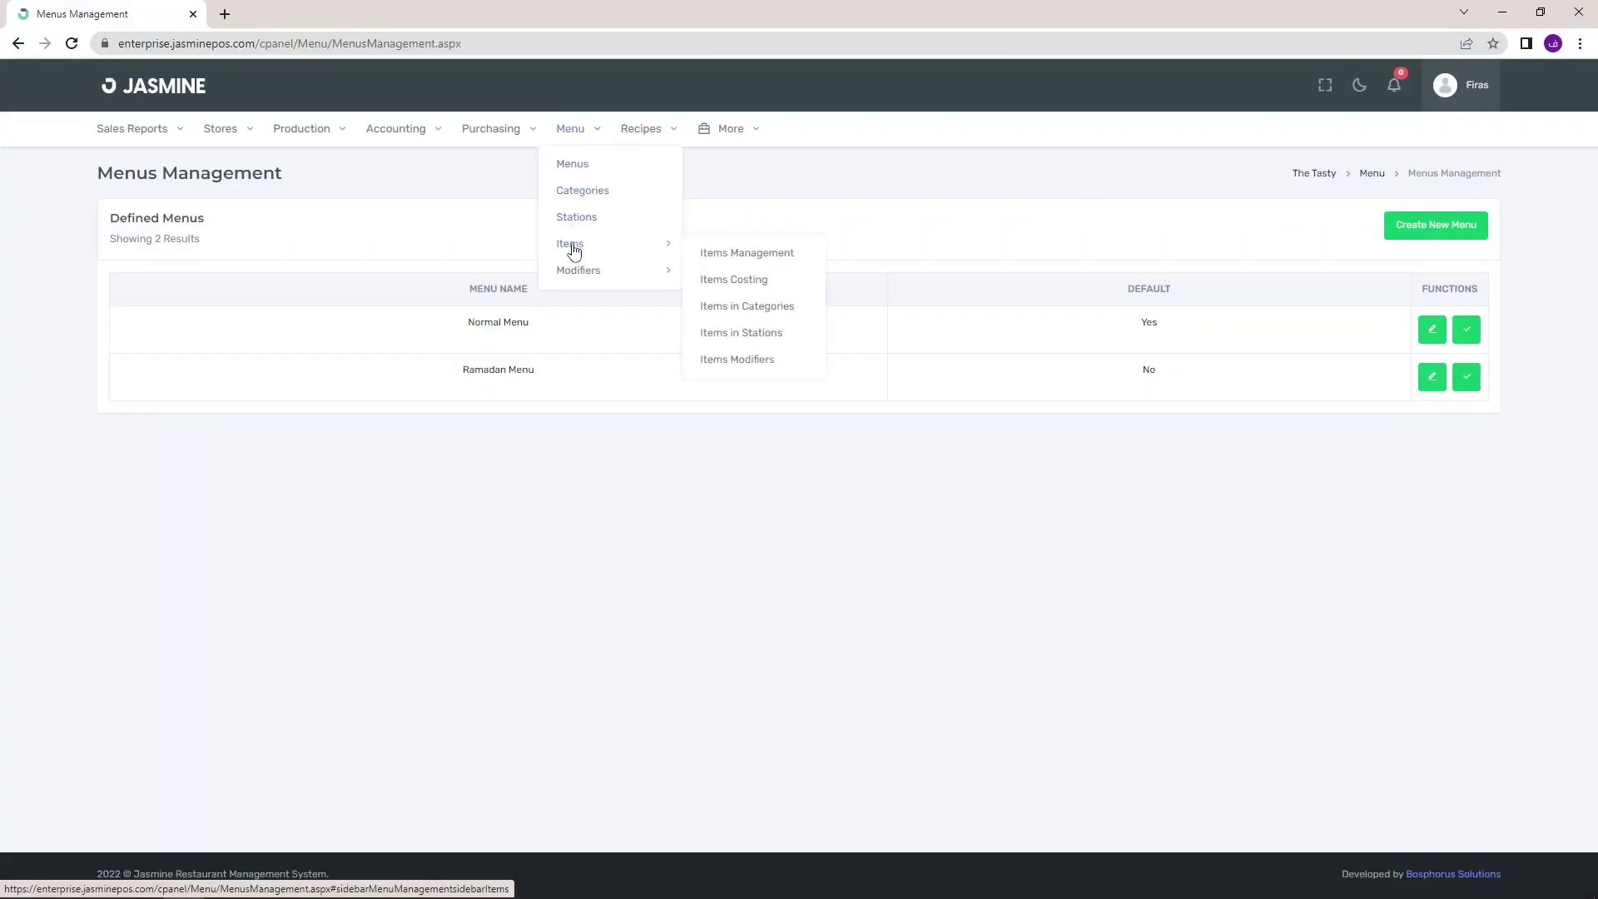
click(733, 249)
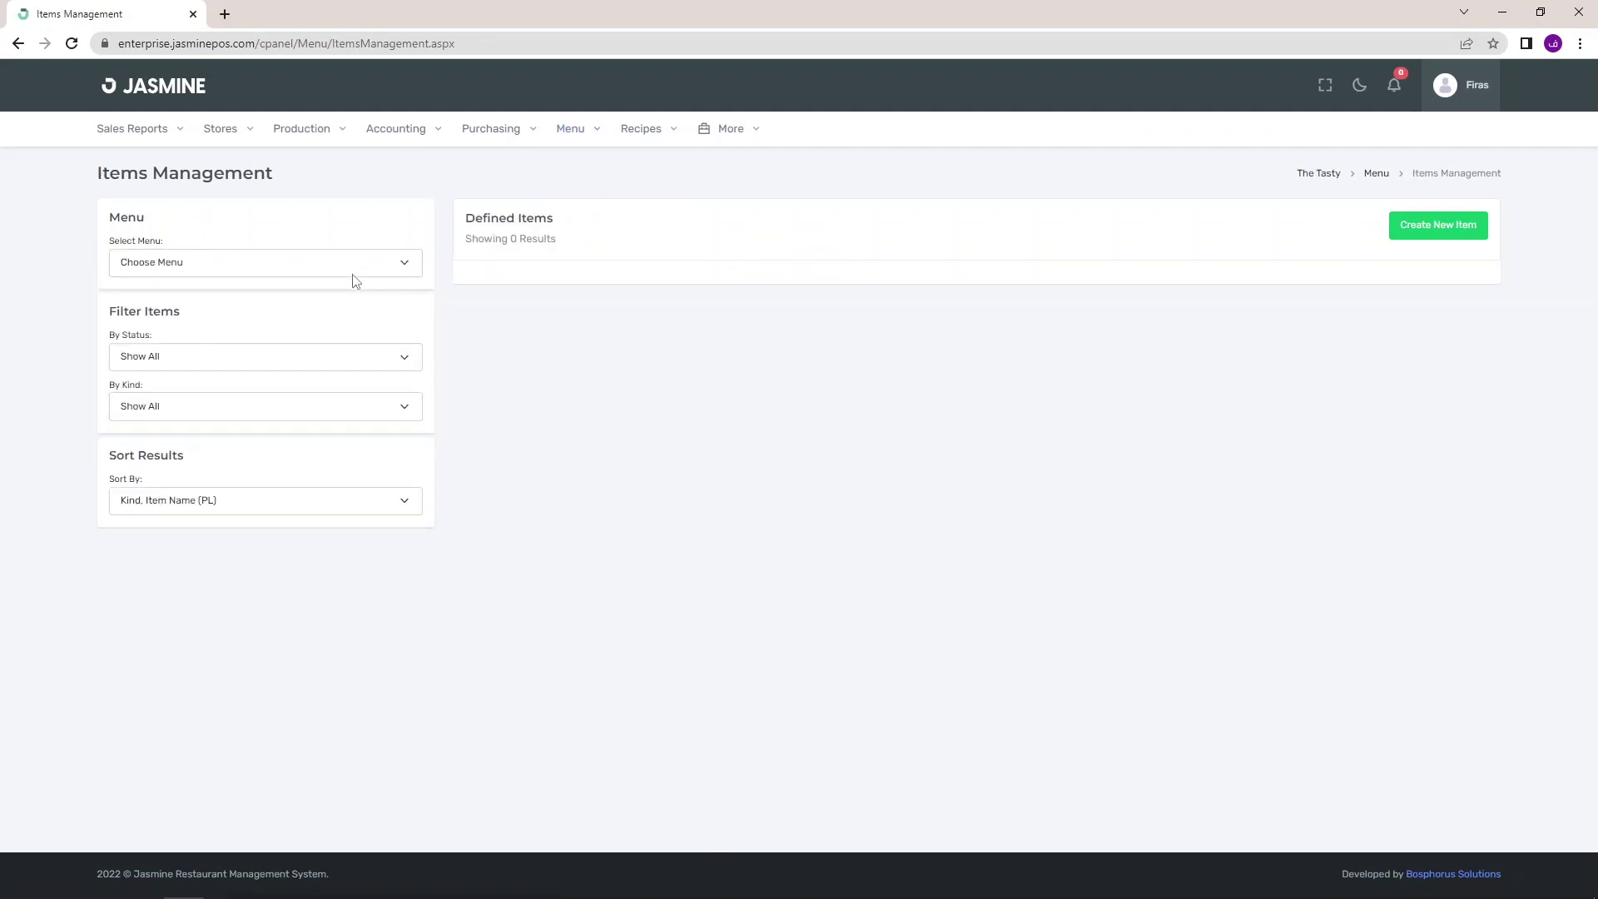
click(350, 275)
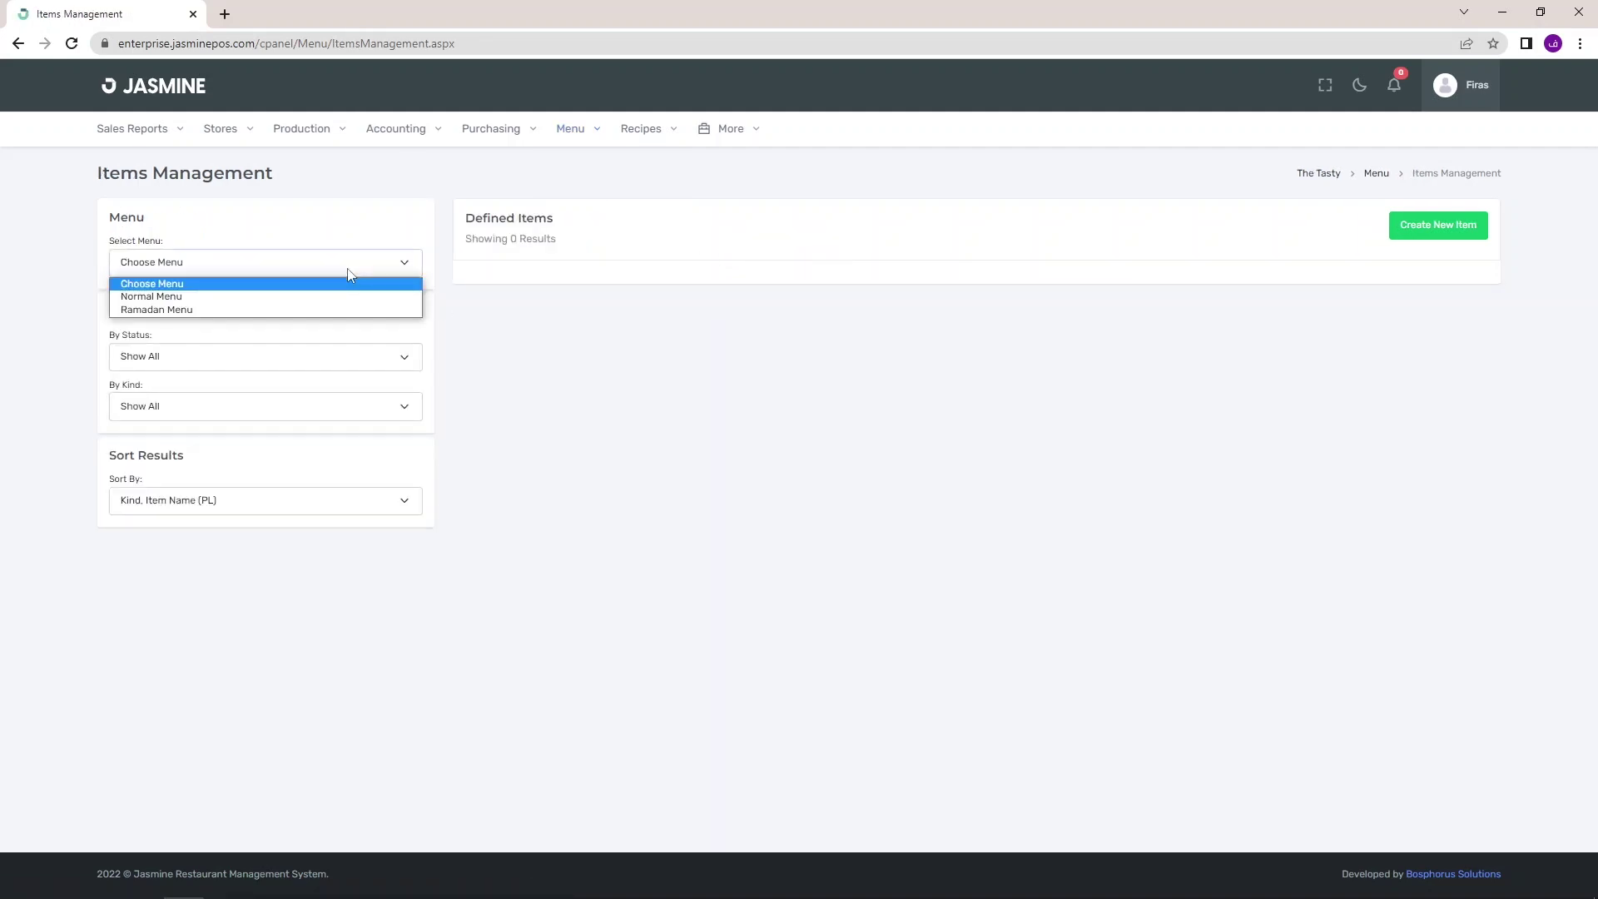
click(214, 297)
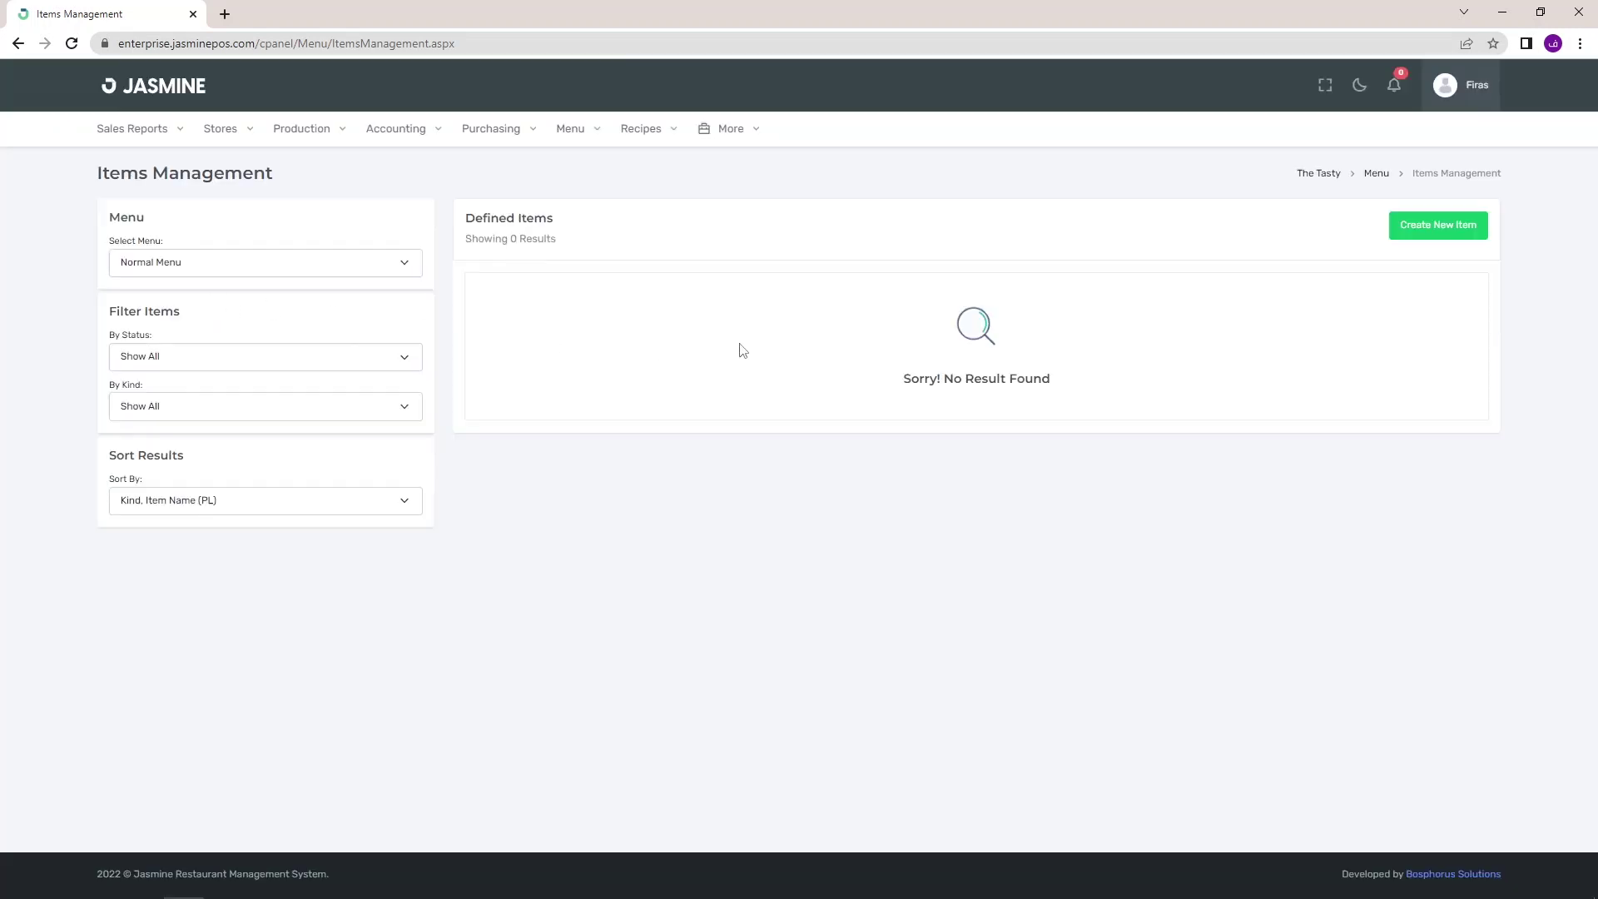
Create an active Beverages item named 7 Up (سفن أب) with selling price 5, and view its photo upload requirements without uploading a file.
click(1408, 230)
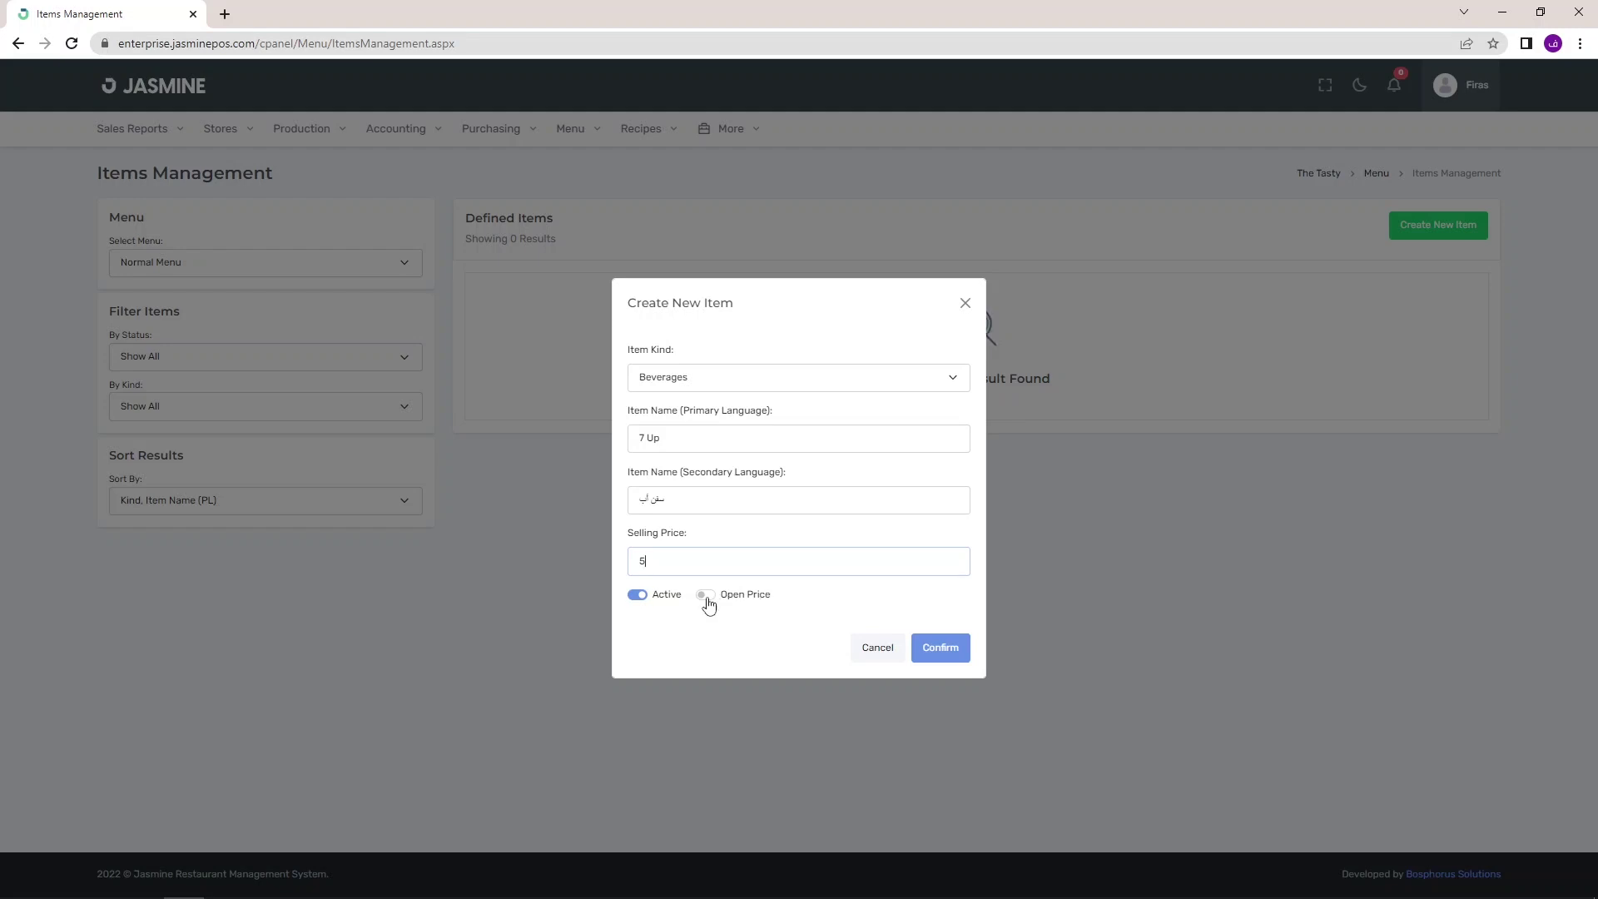
click(937, 650)
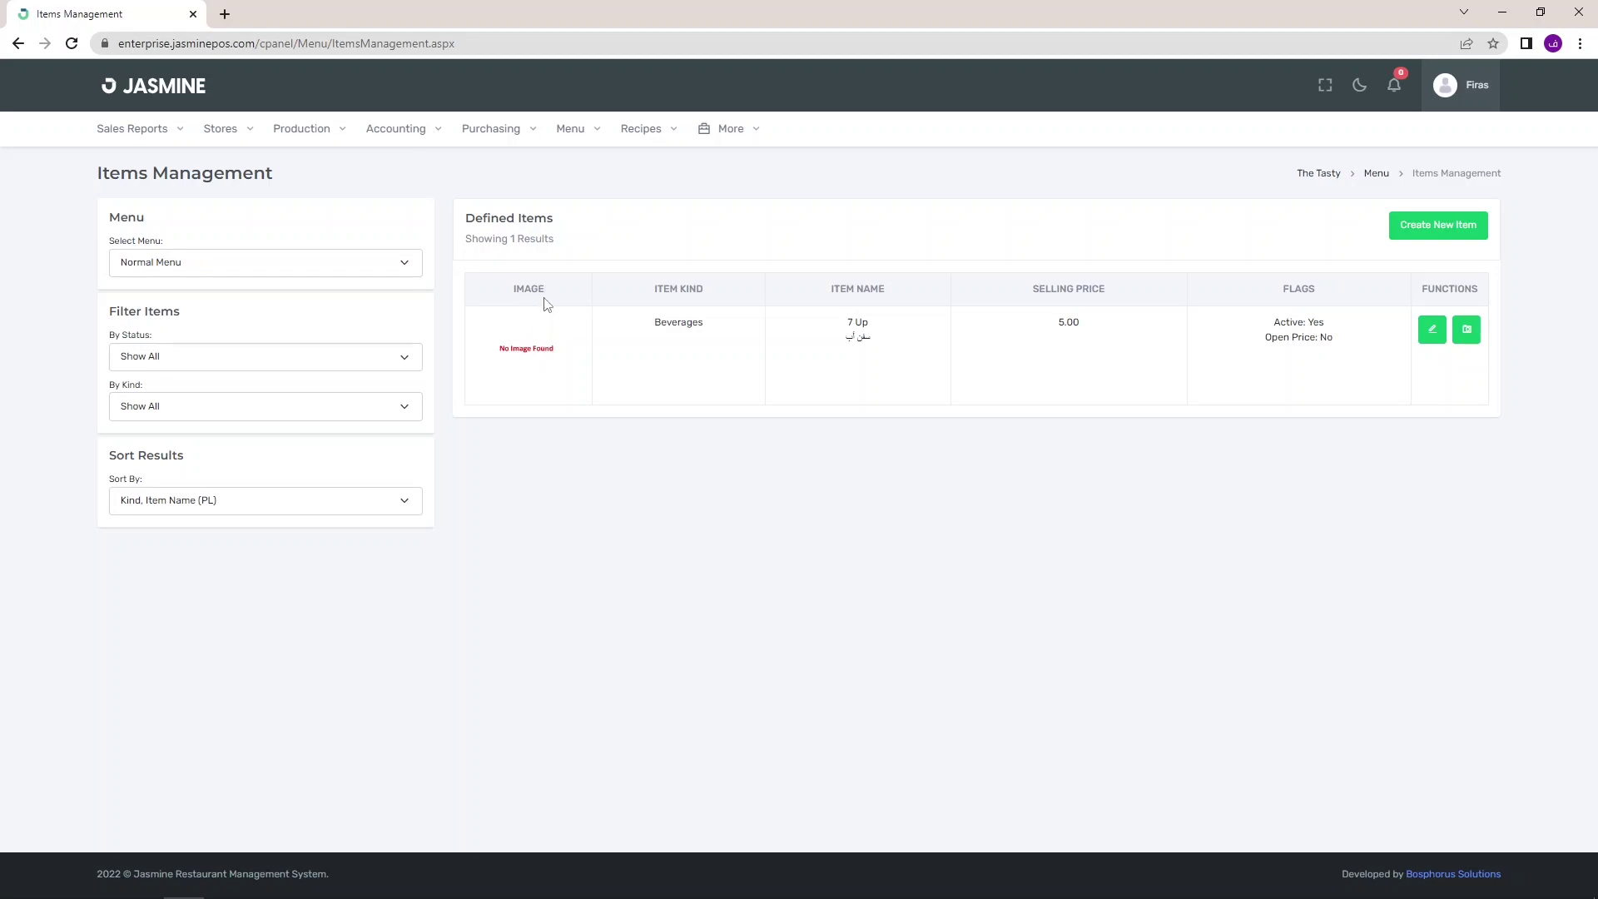
click(546, 358)
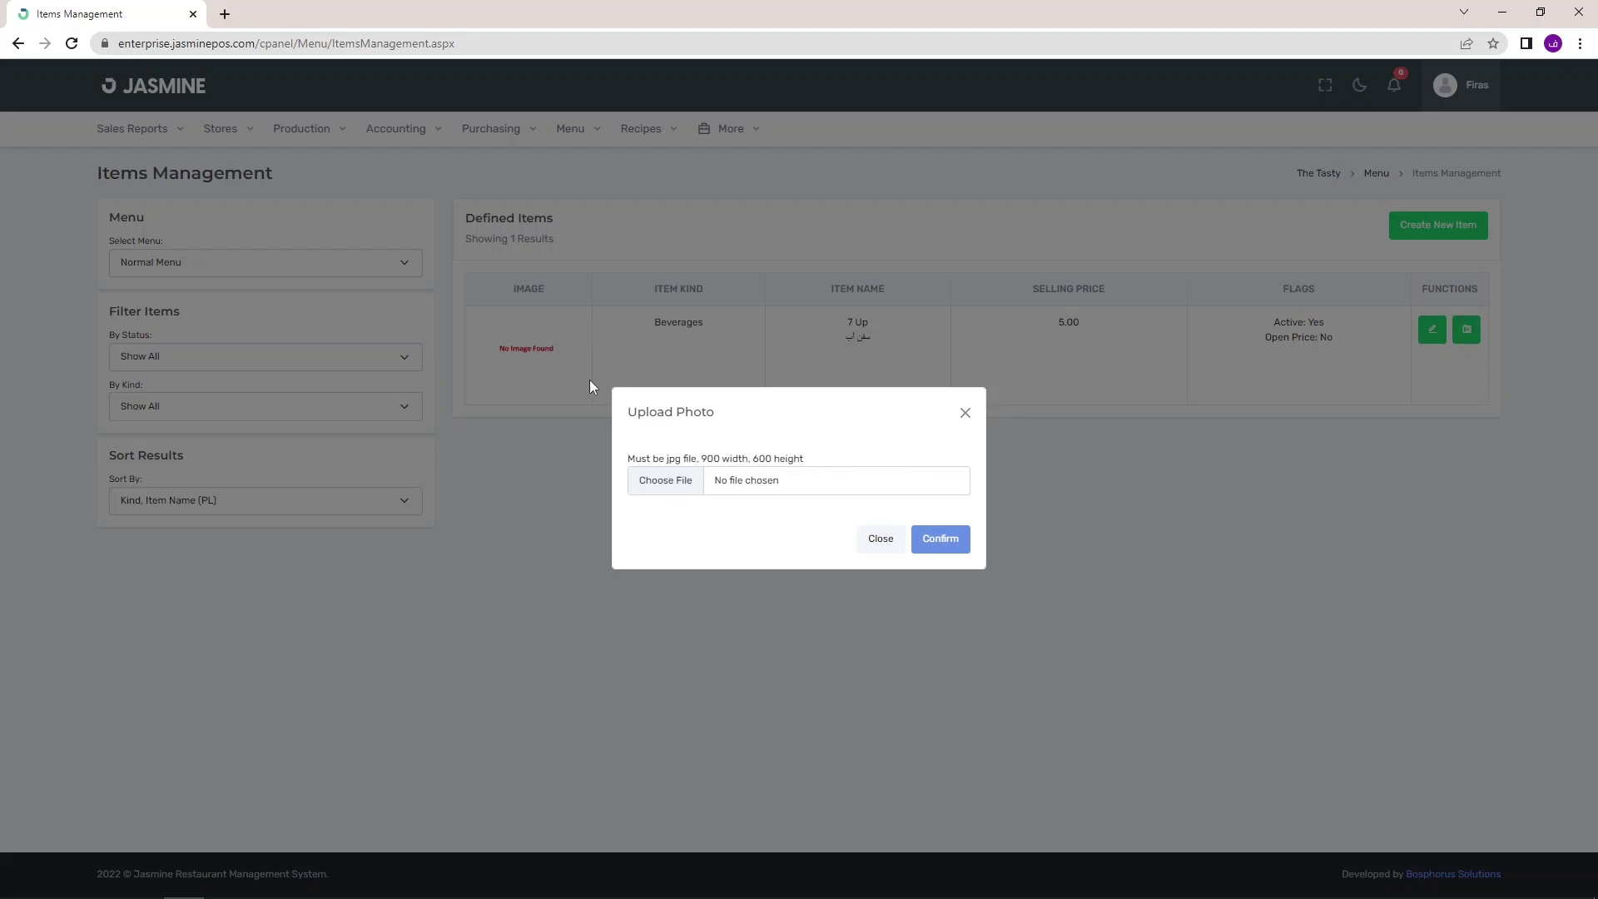
click(870, 537)
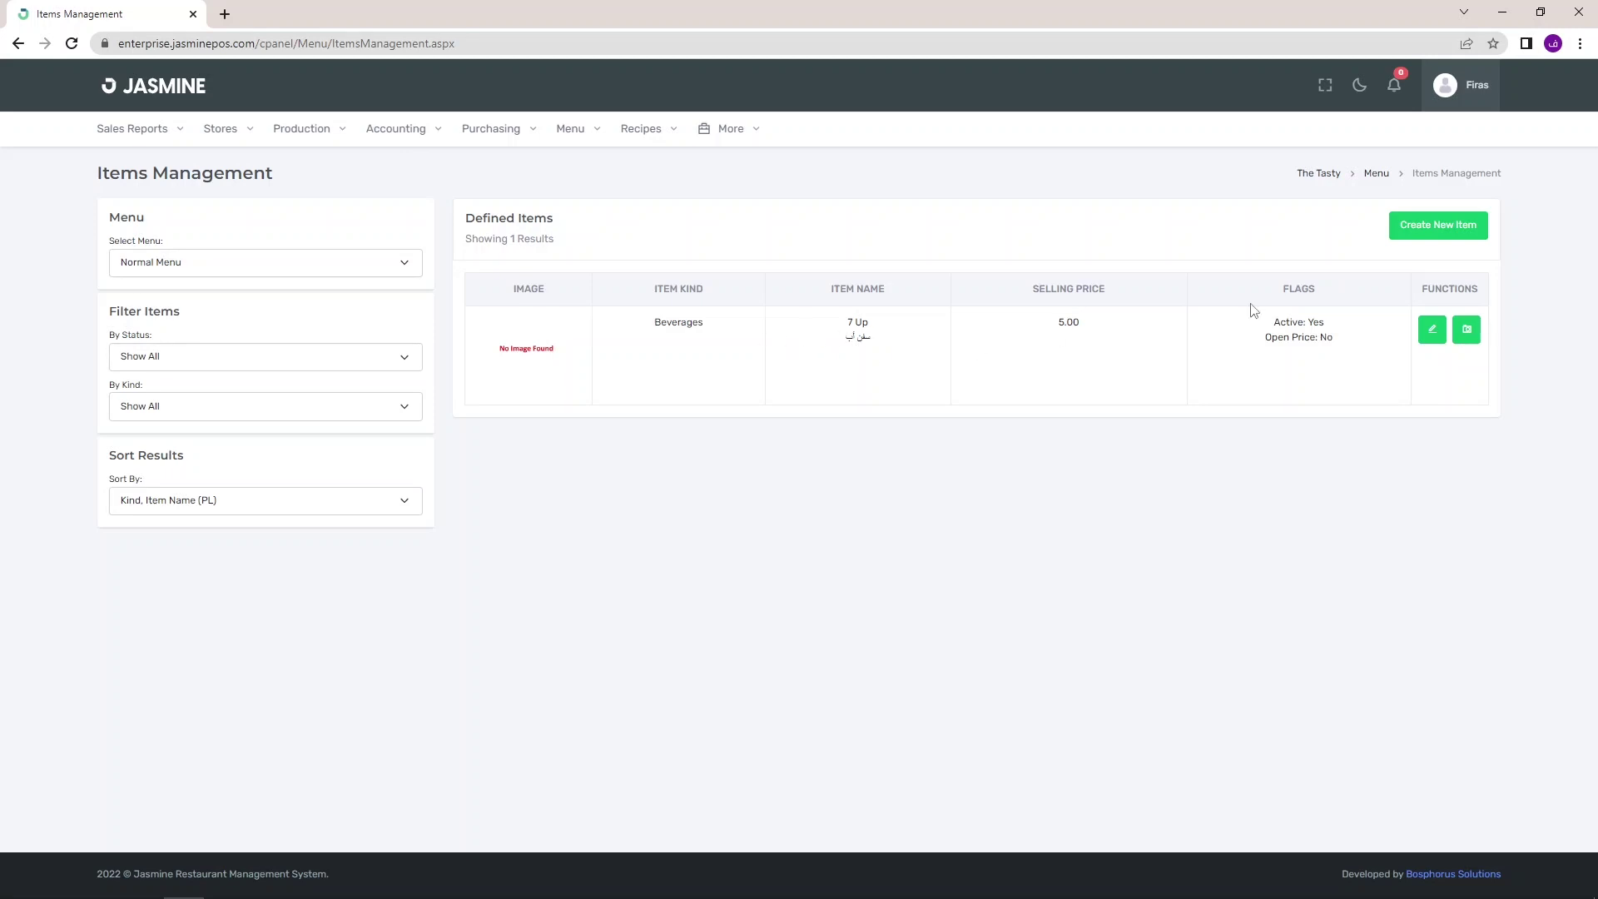
Create an active Food item named Vegatable Pizza (Small), secondary name بيتزا خضار (حجم صغير), with selling price 25.
click(1415, 227)
click(660, 391)
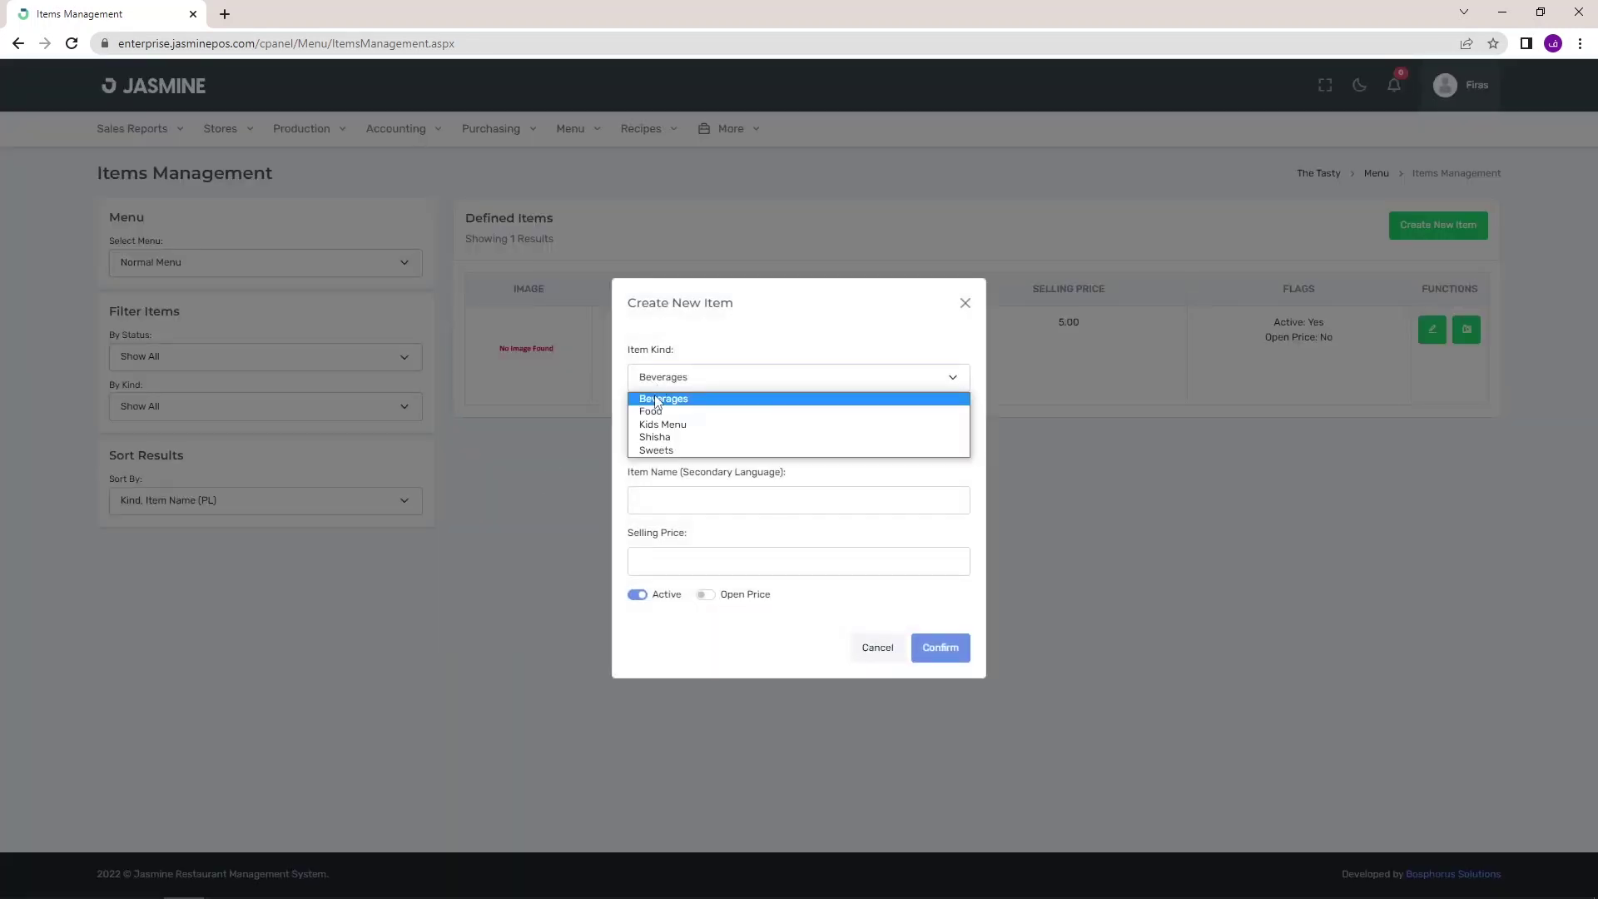
click(658, 415)
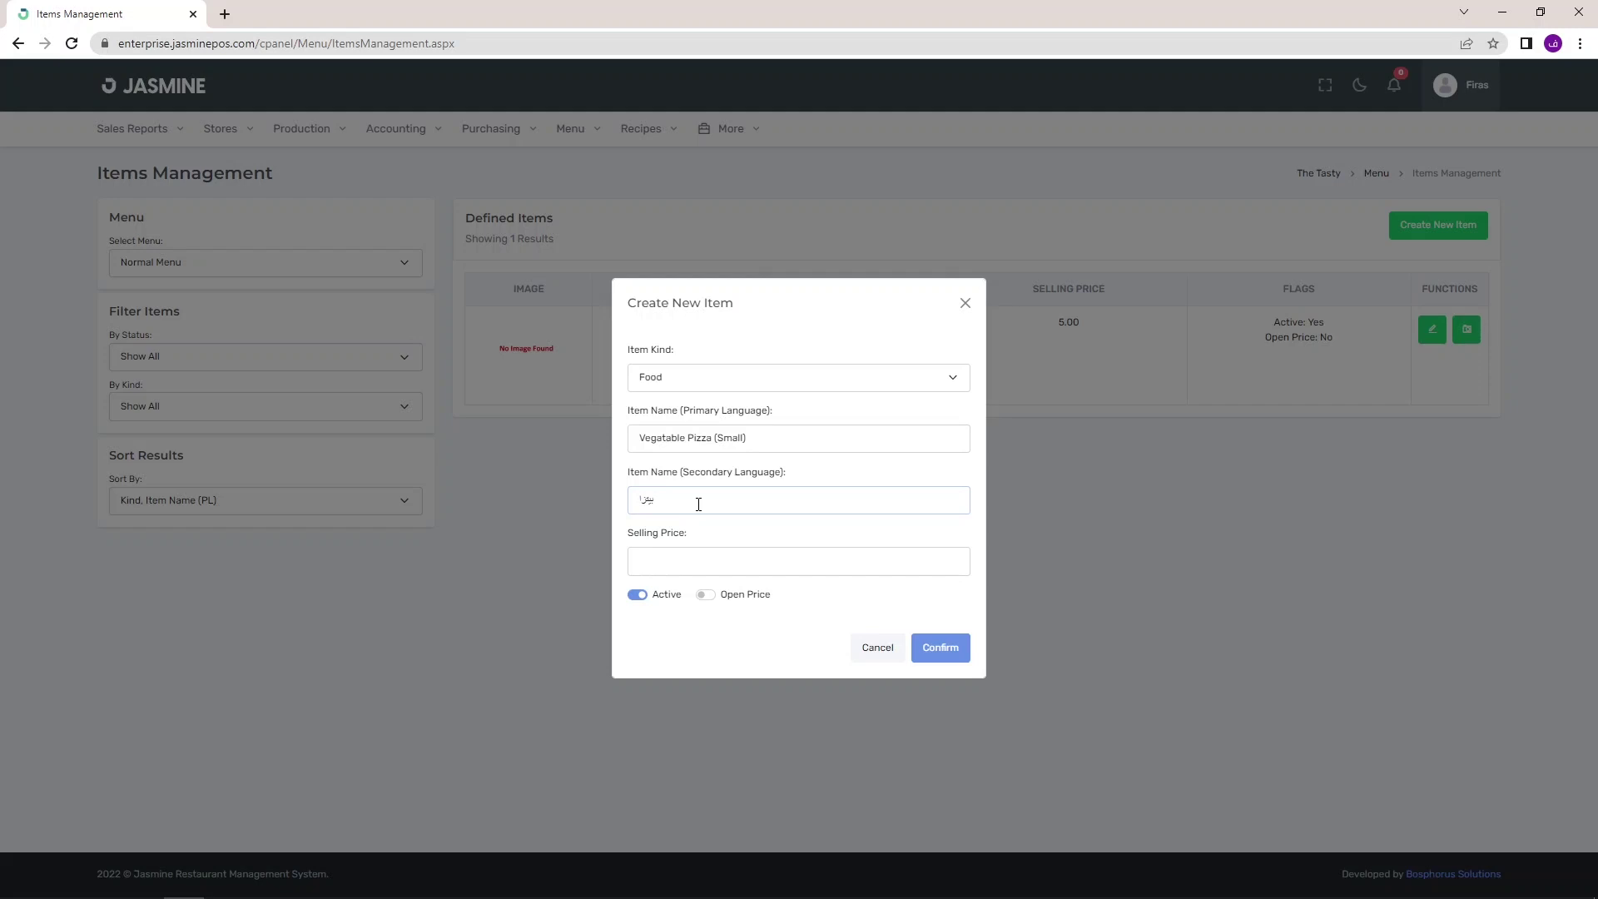
text(خضار (حجم صغير))
click(935, 651)
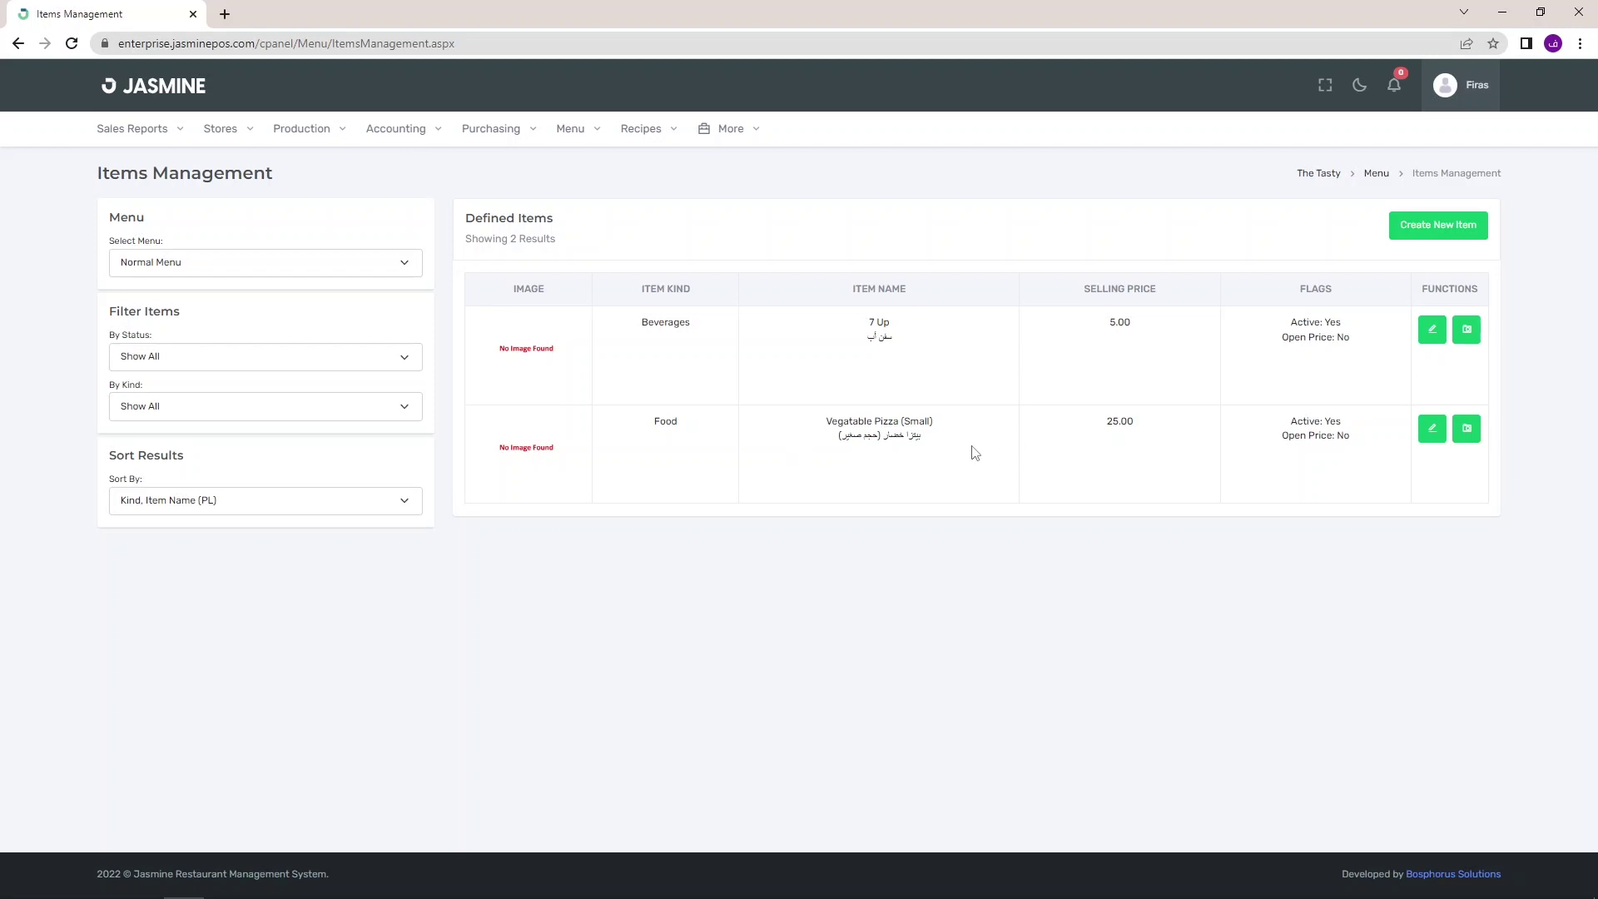
Create an active Food item named Vegetable Pizza (Large), secondary name بيتزا خضار (حجم كبير), with selling price 45.
click(1415, 240)
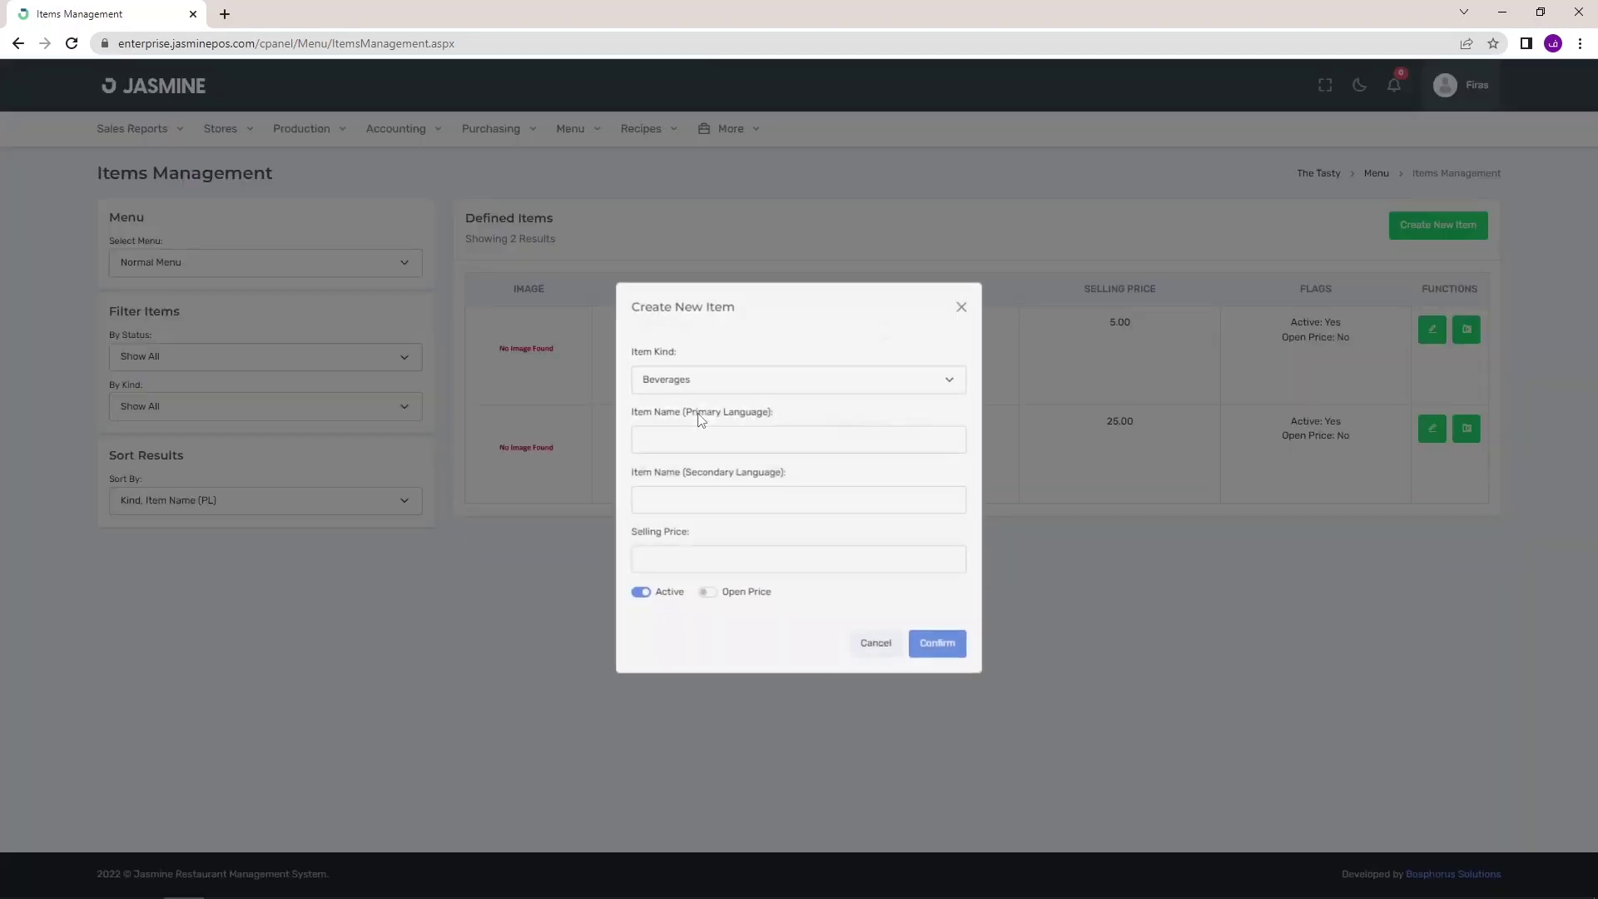
click(703, 381)
click(703, 407)
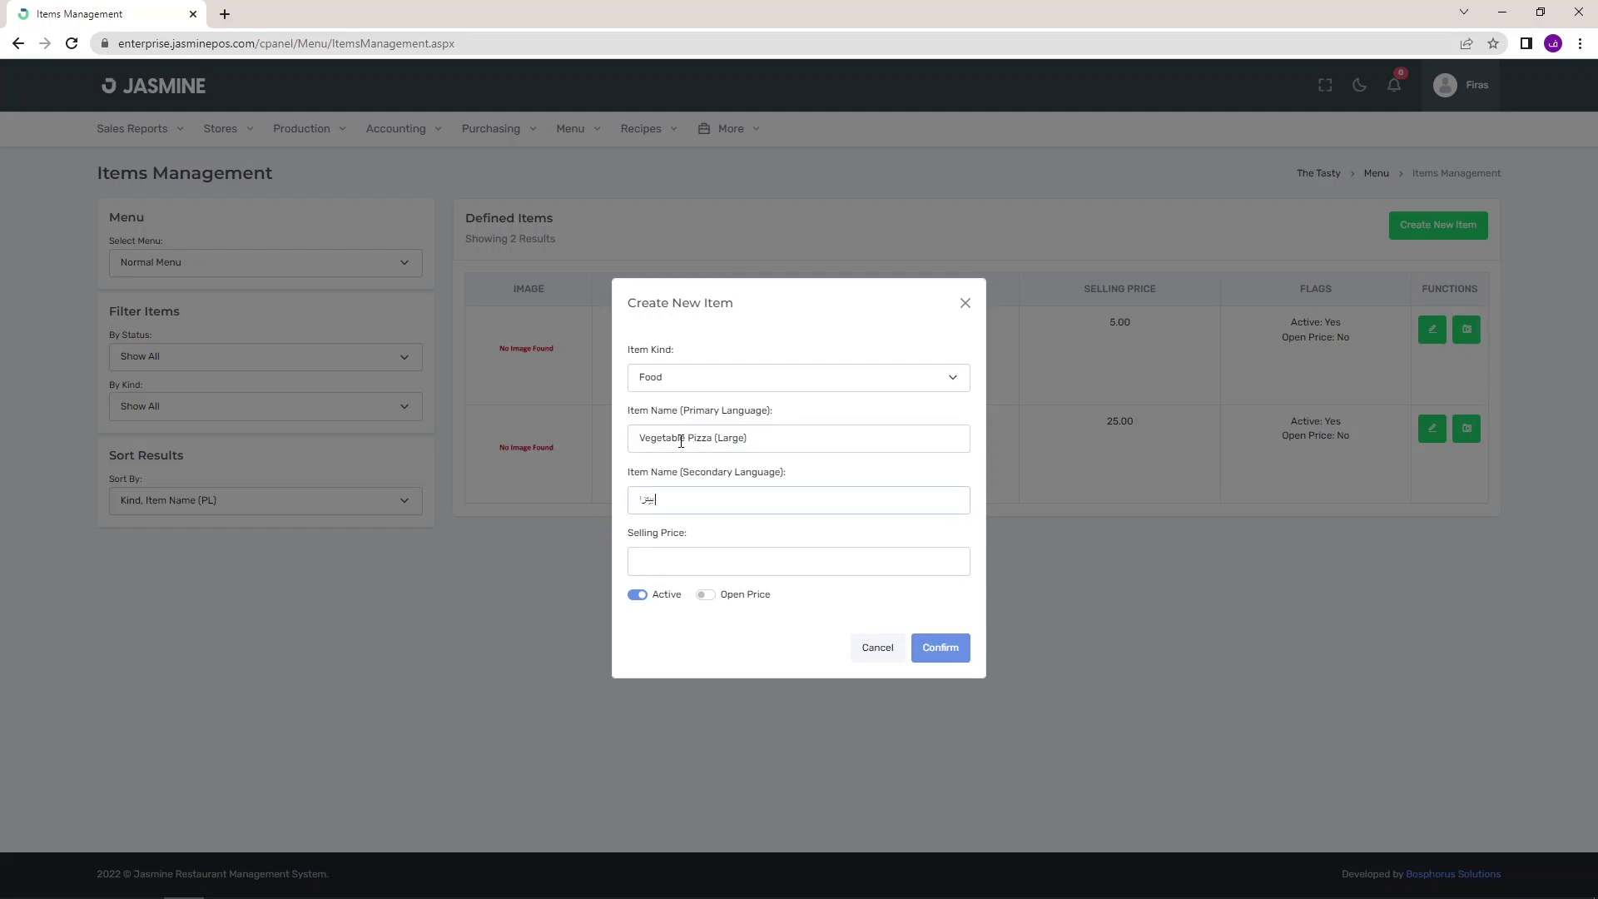
text(ضار (حجم كبير))
click(921, 644)
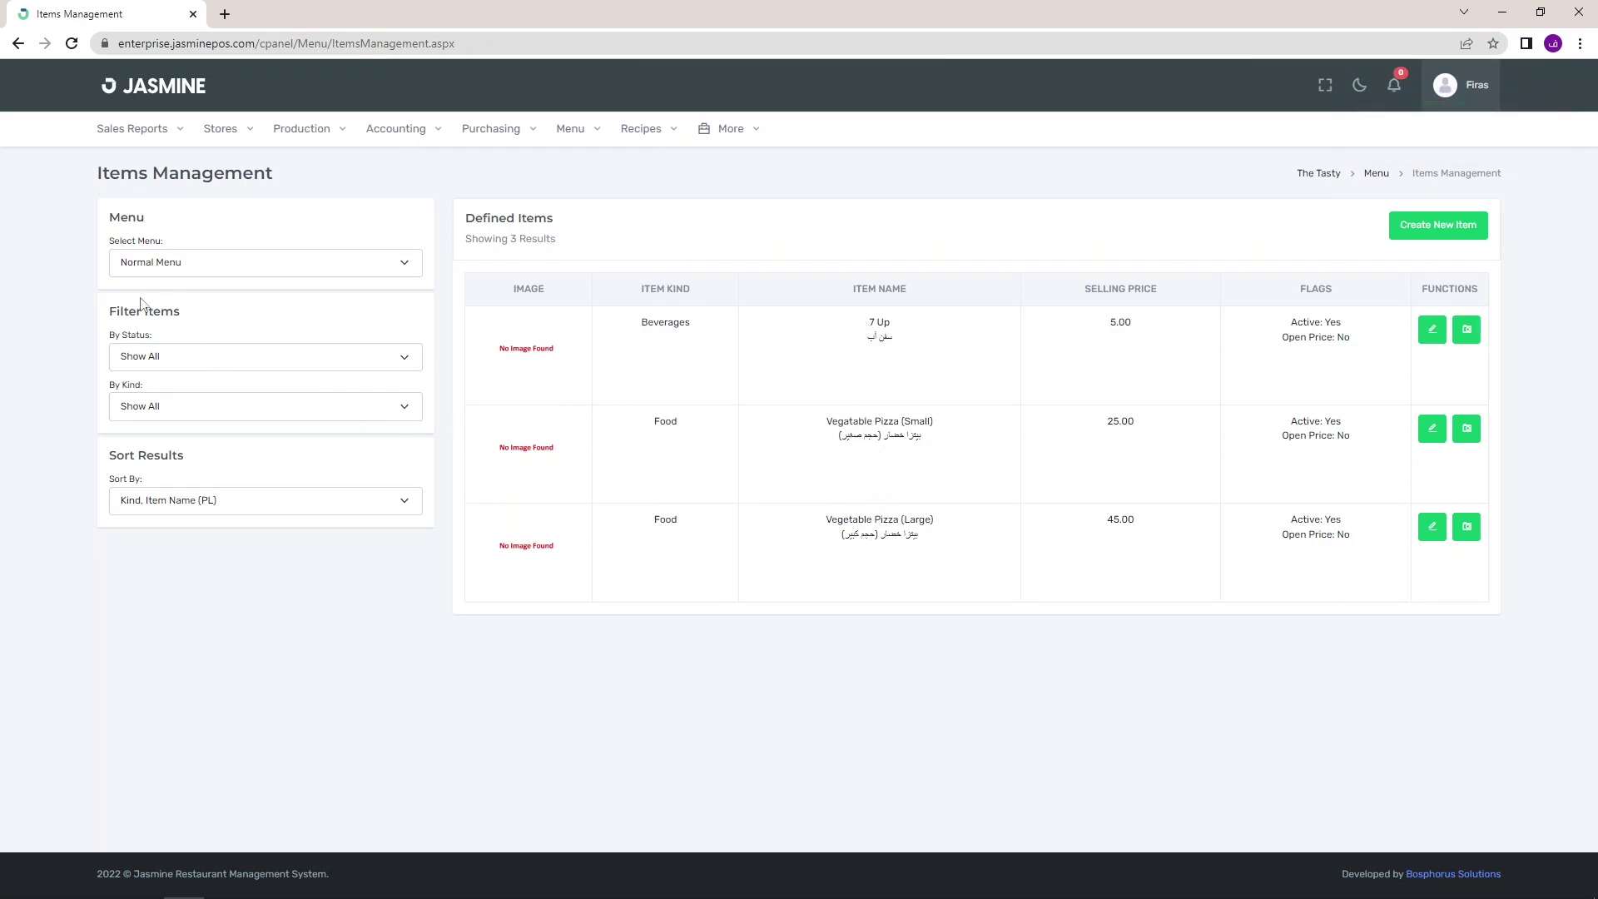
Filter the defined items by kind as Beverages, Food and Shisha in turn, and restore the filter to Show All.
click(189, 408)
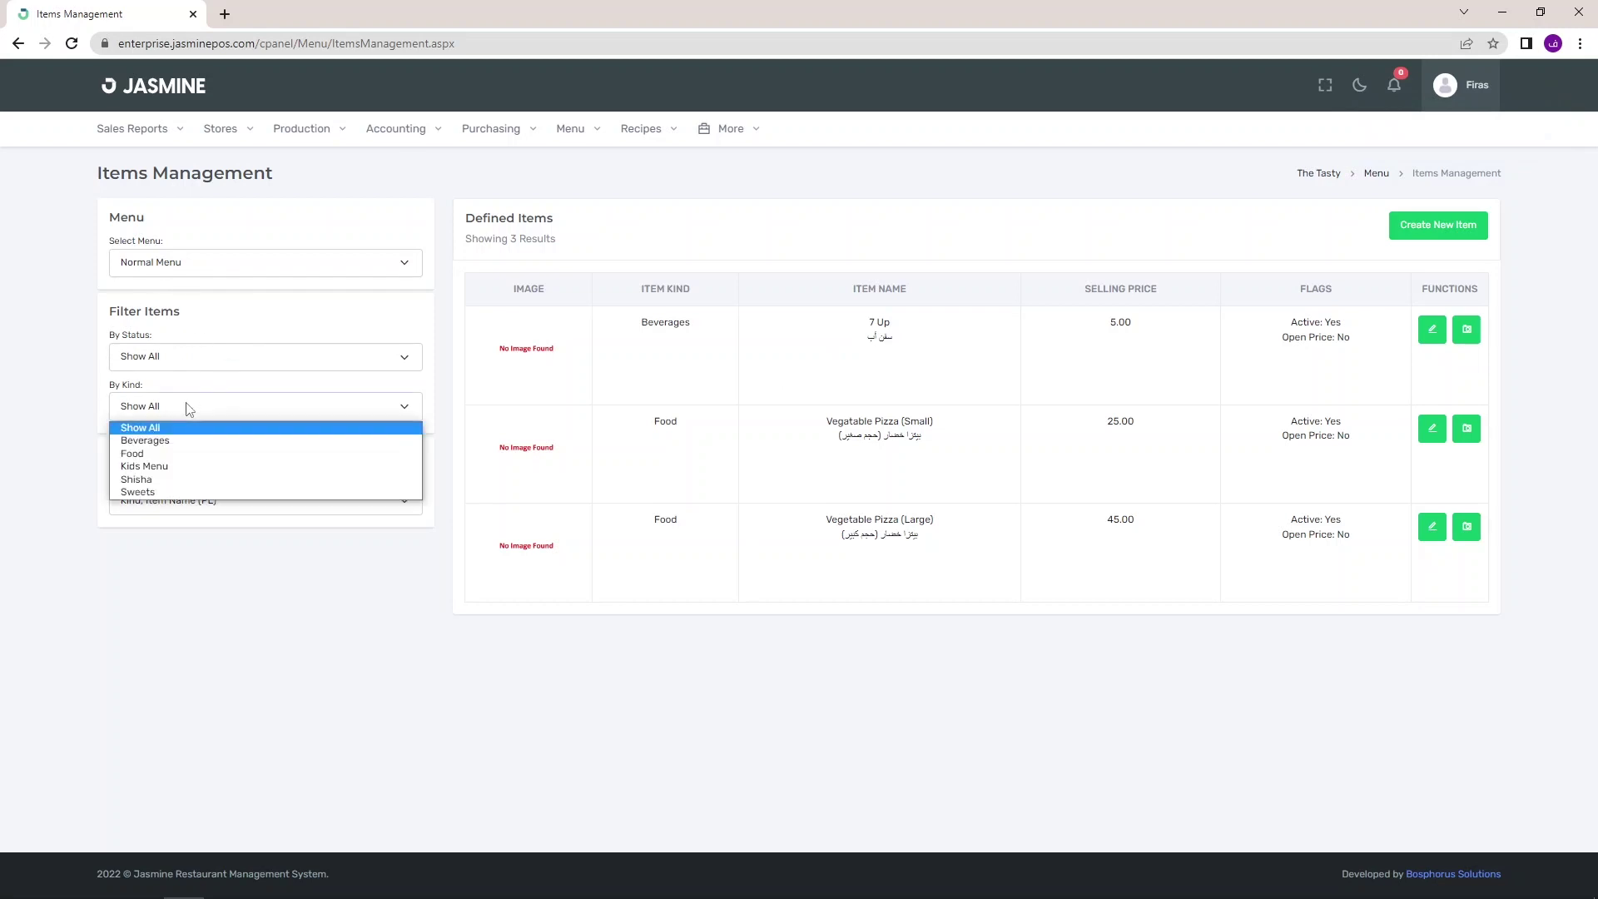
click(167, 448)
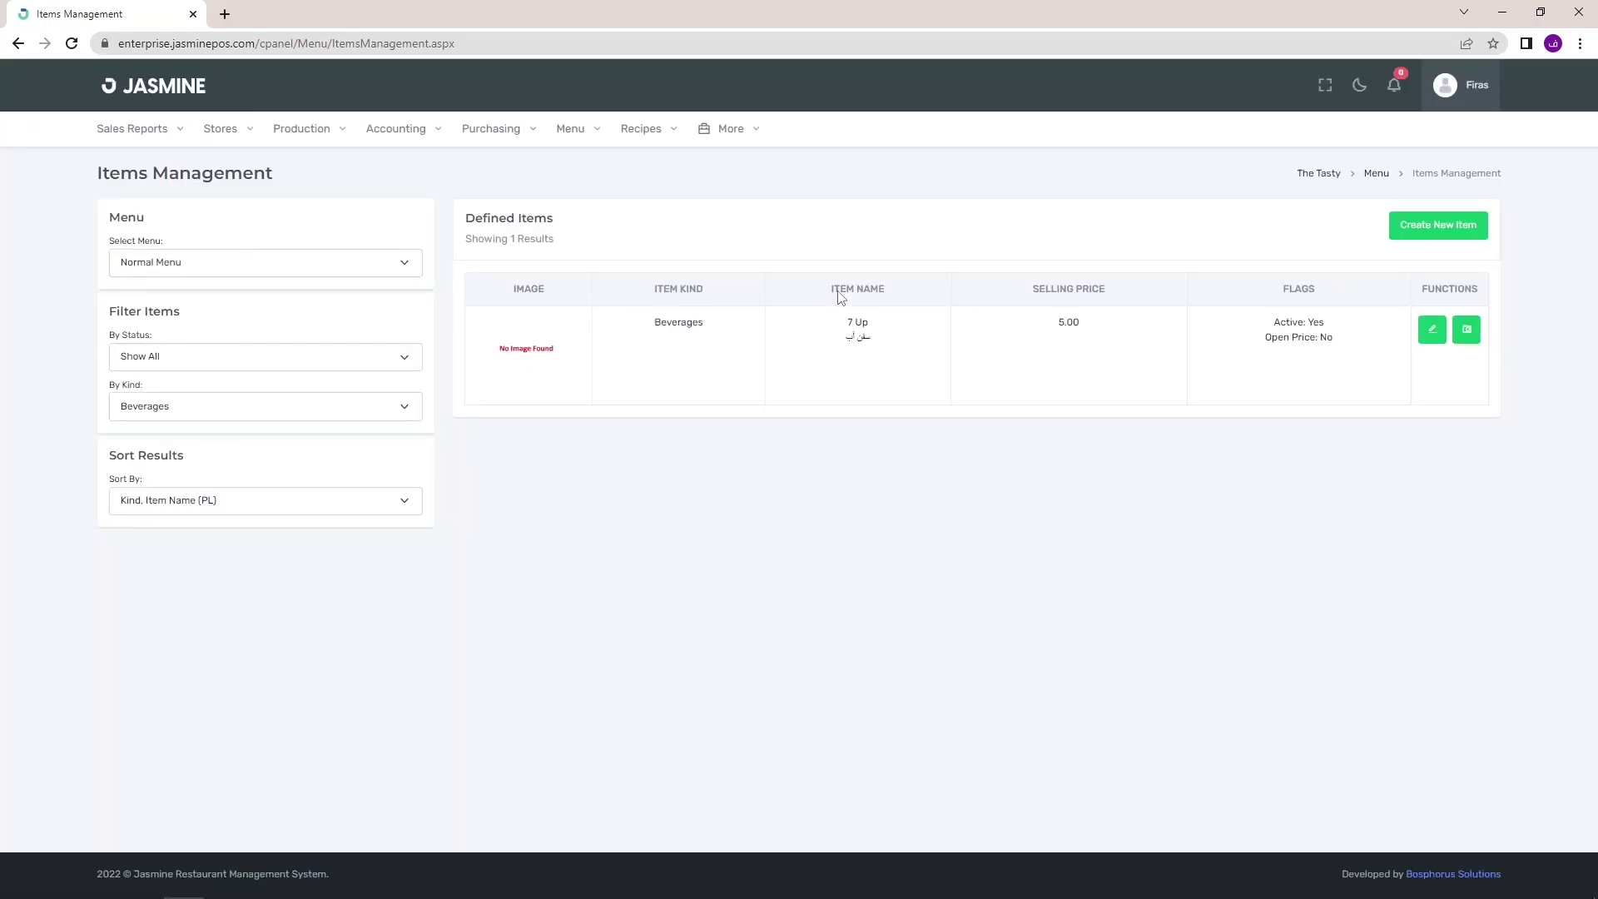
click(214, 407)
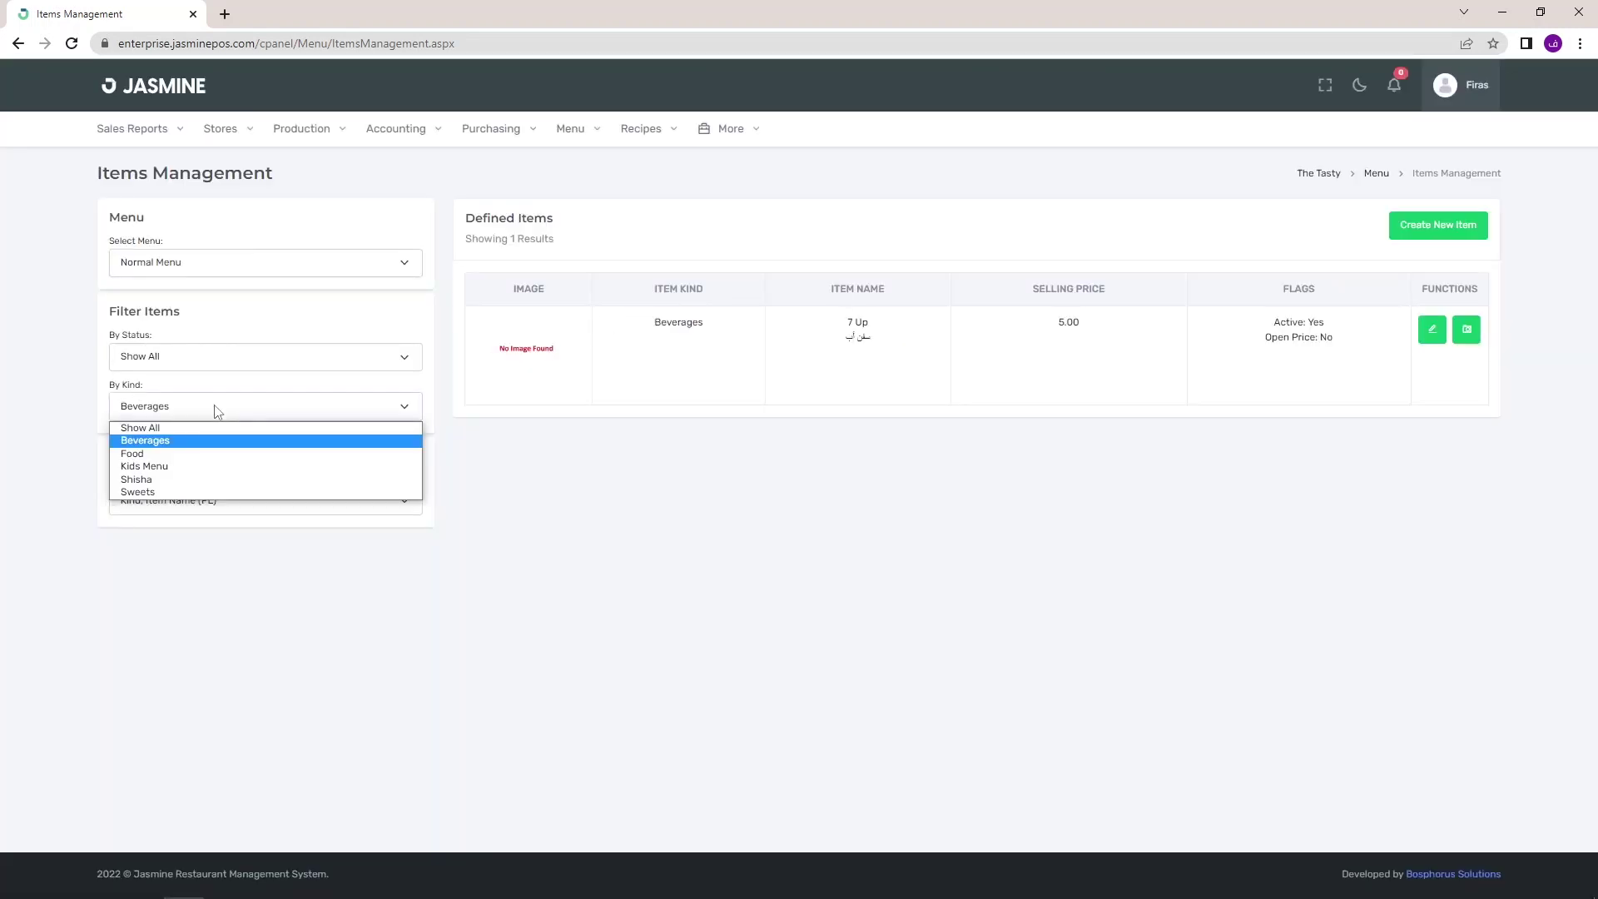
click(184, 454)
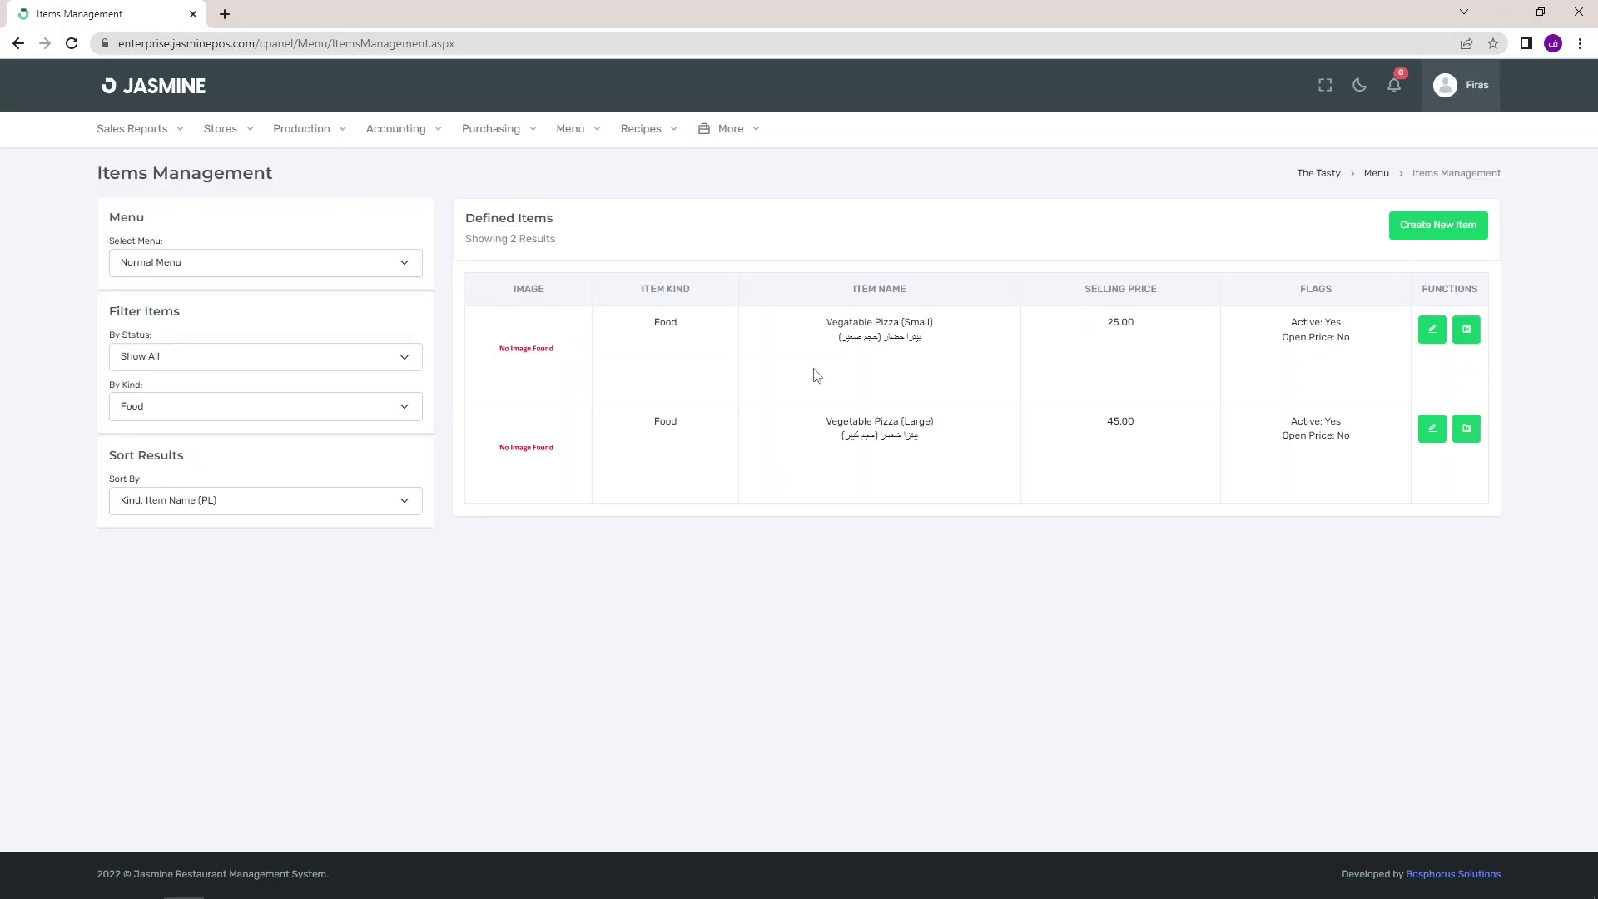
click(248, 408)
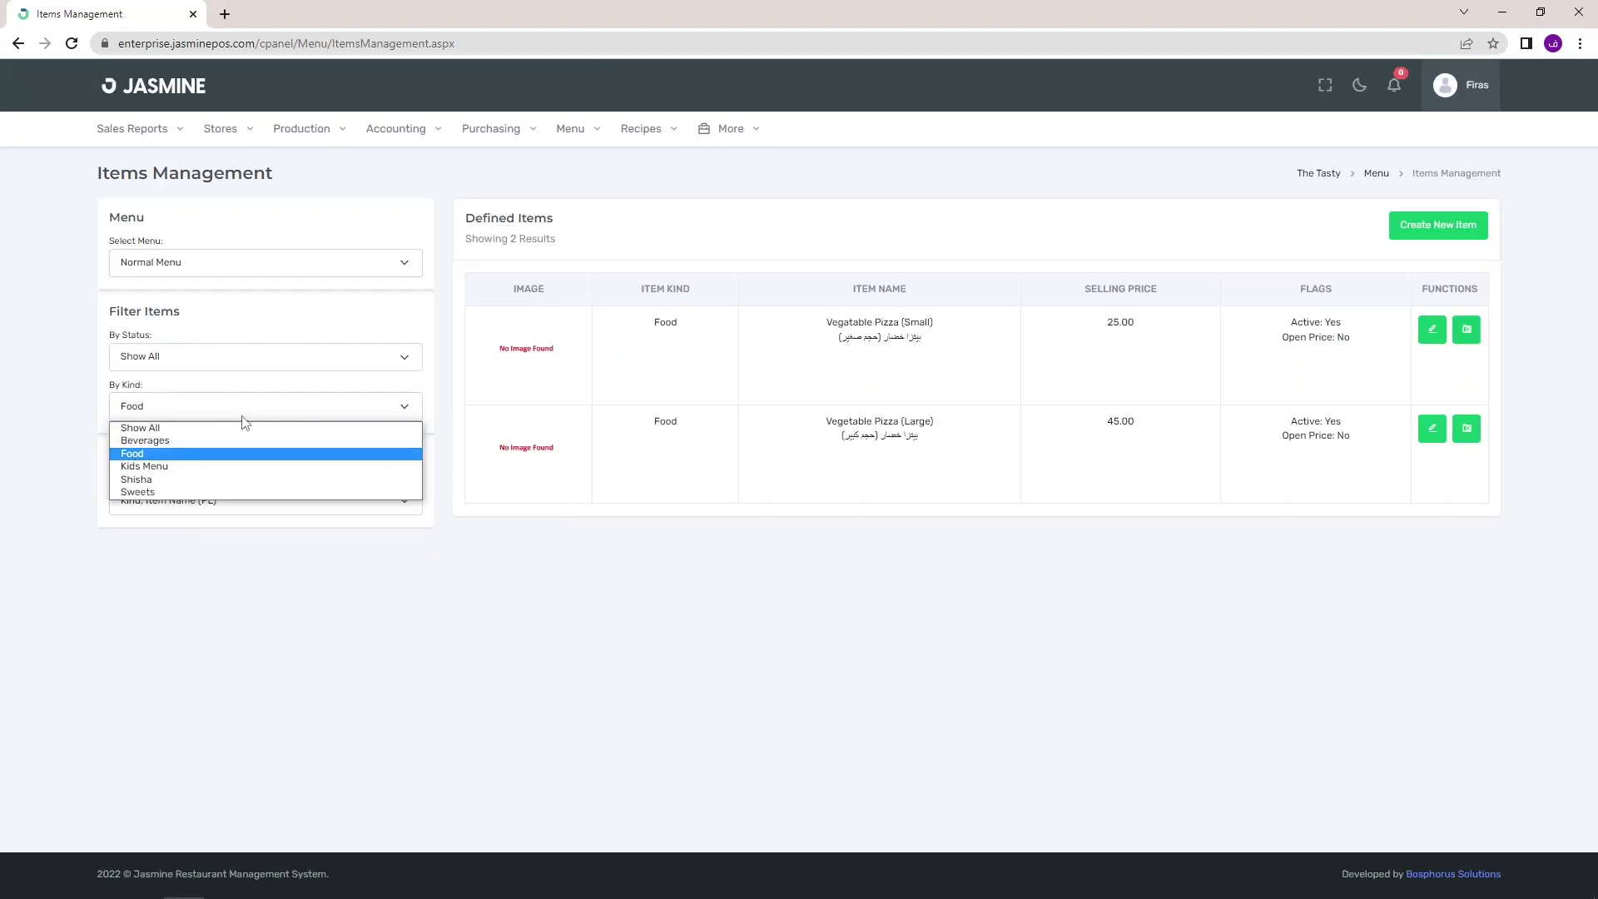
click(204, 480)
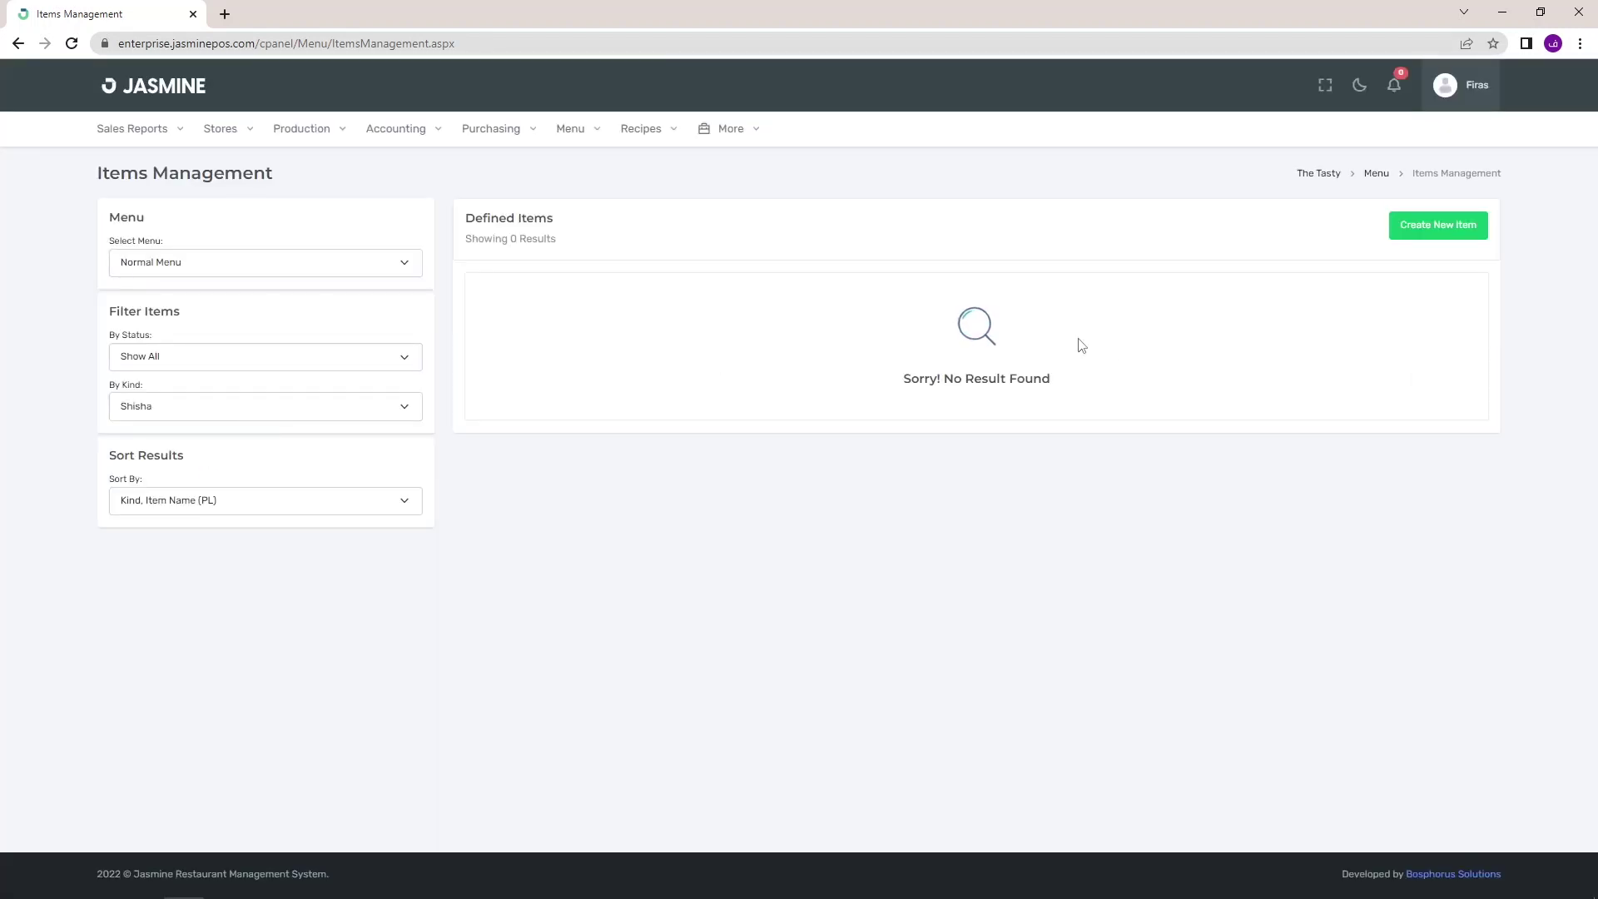
click(201, 412)
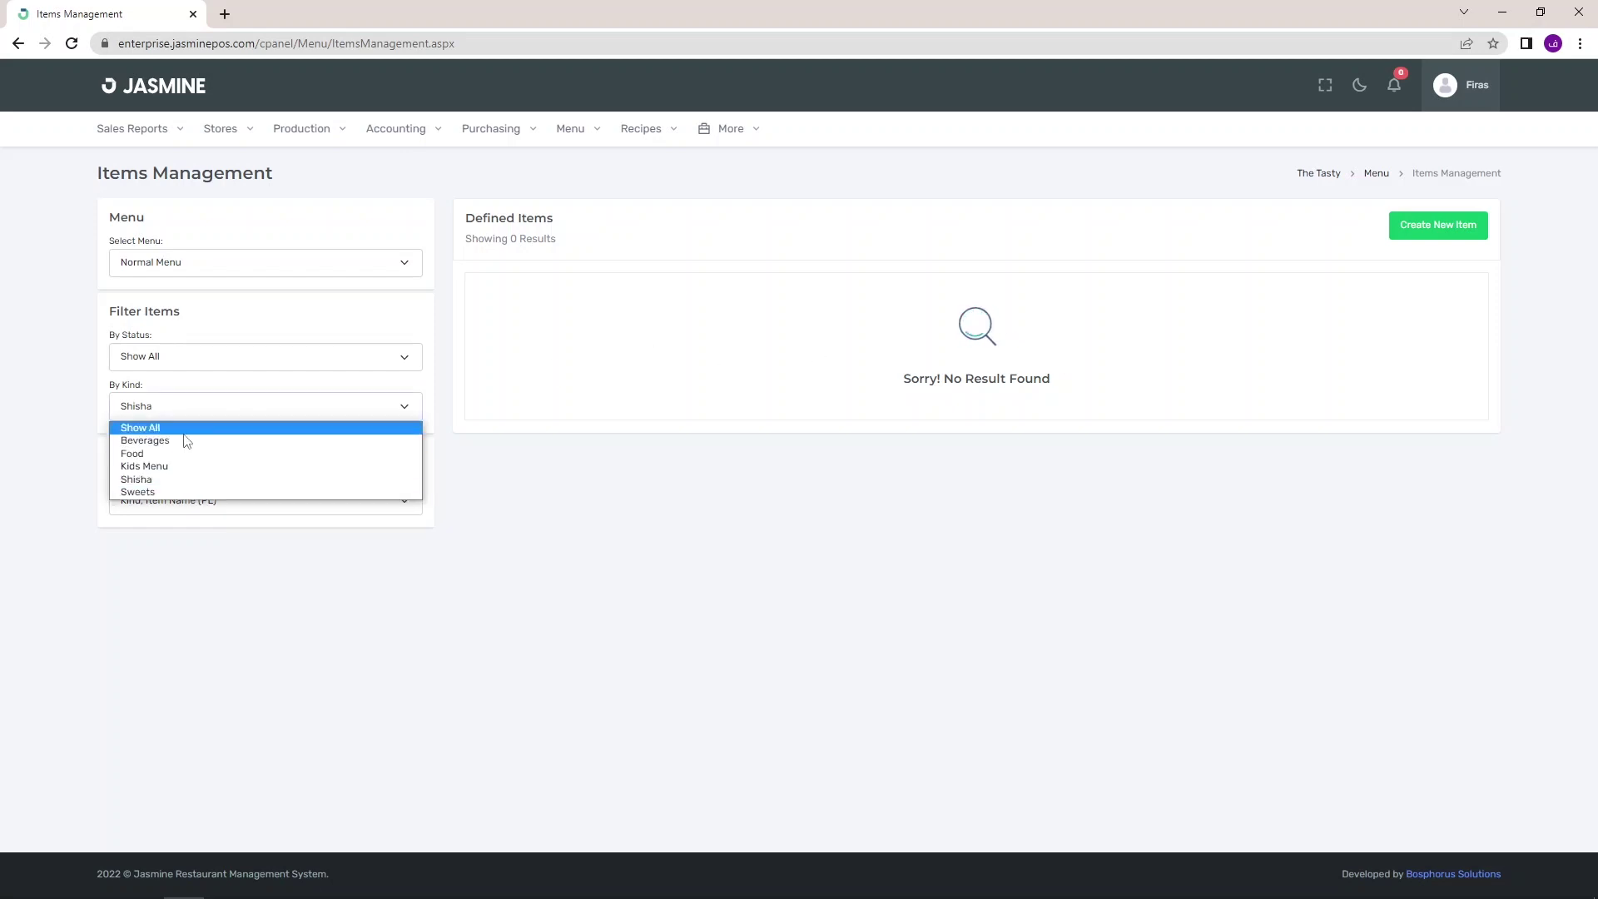
click(189, 429)
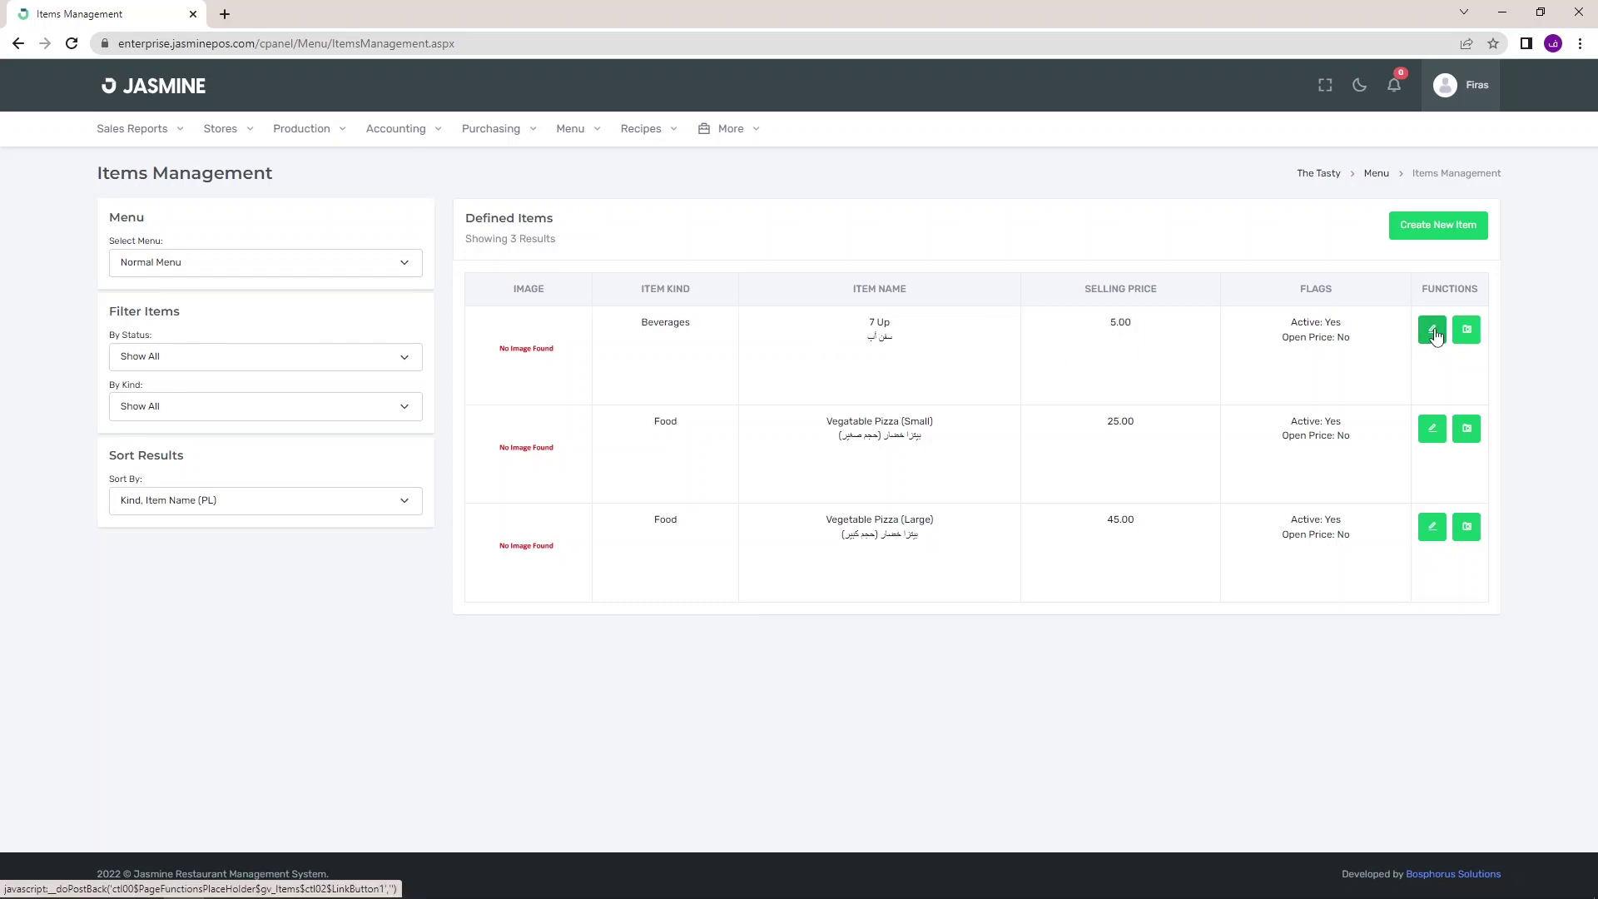
Set the selling price of the 7 Up item to 6 and confirm the modification.
click(1441, 335)
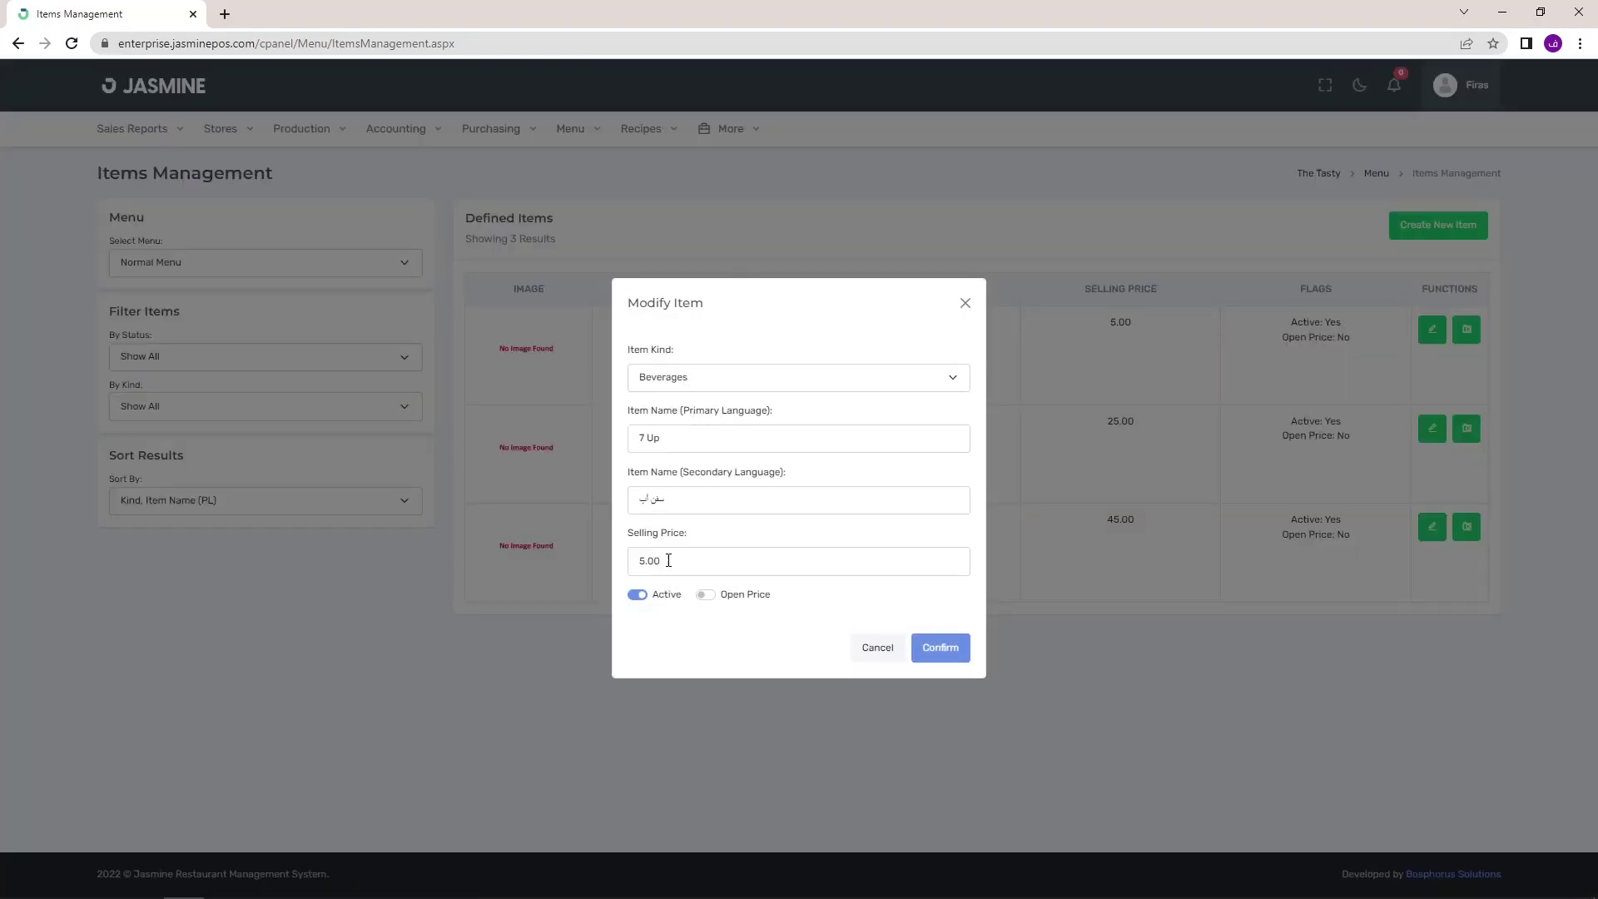
drag(667, 560, 650, 561)
text(6)
click(937, 650)
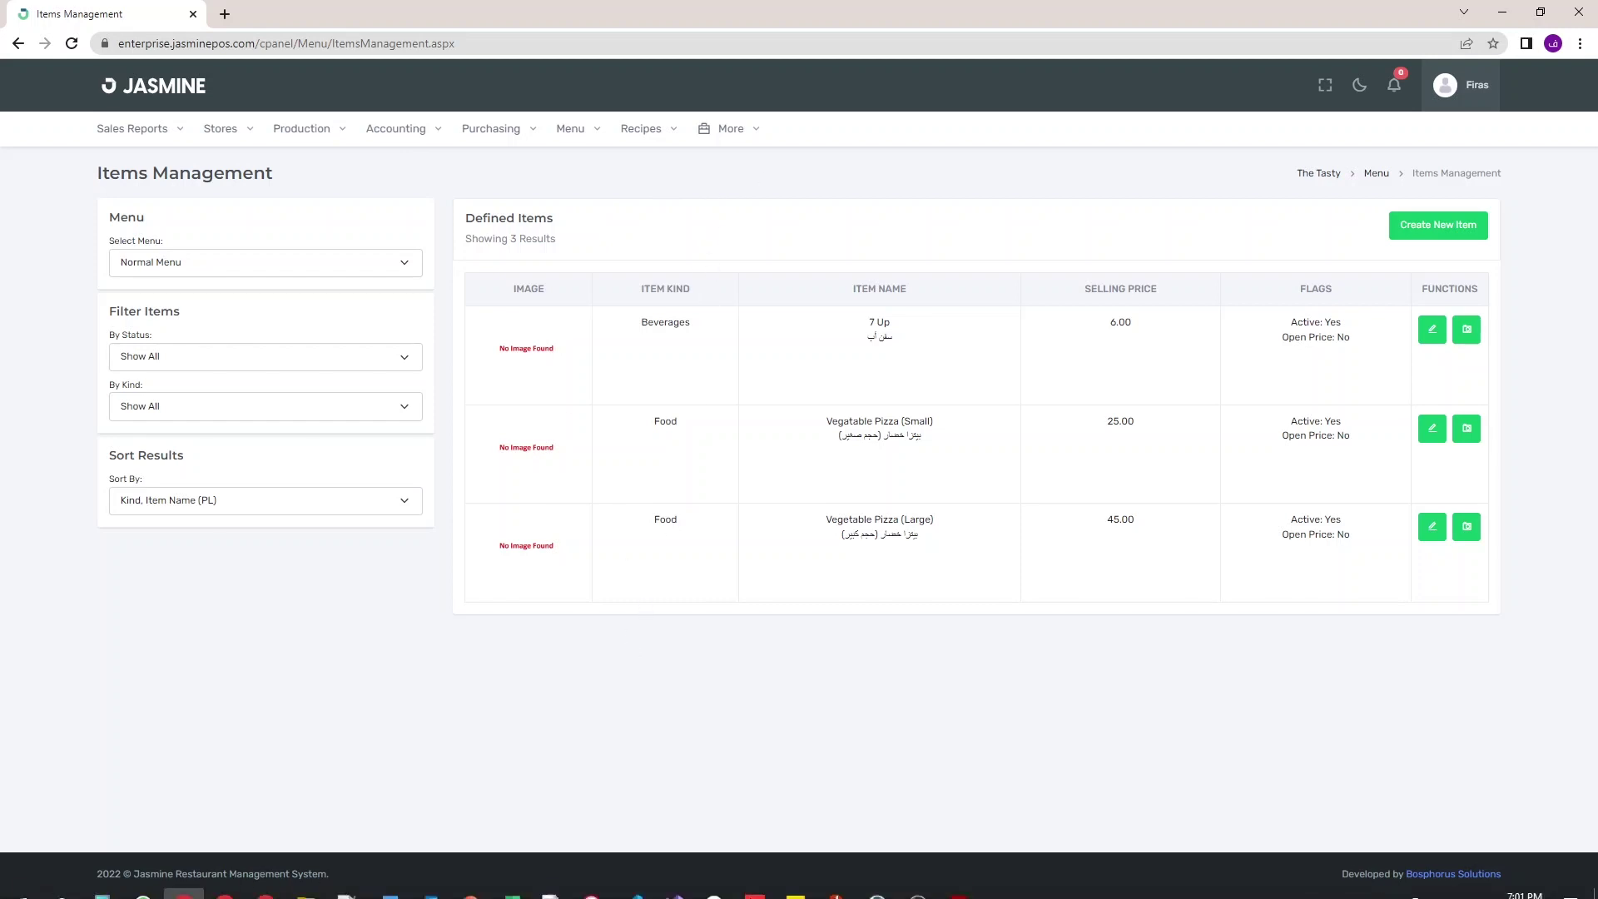
Switch to the Menu Structure PDF in Acrobat and read the item photo and Menu Categories sections.
mouse_move(836, 884)
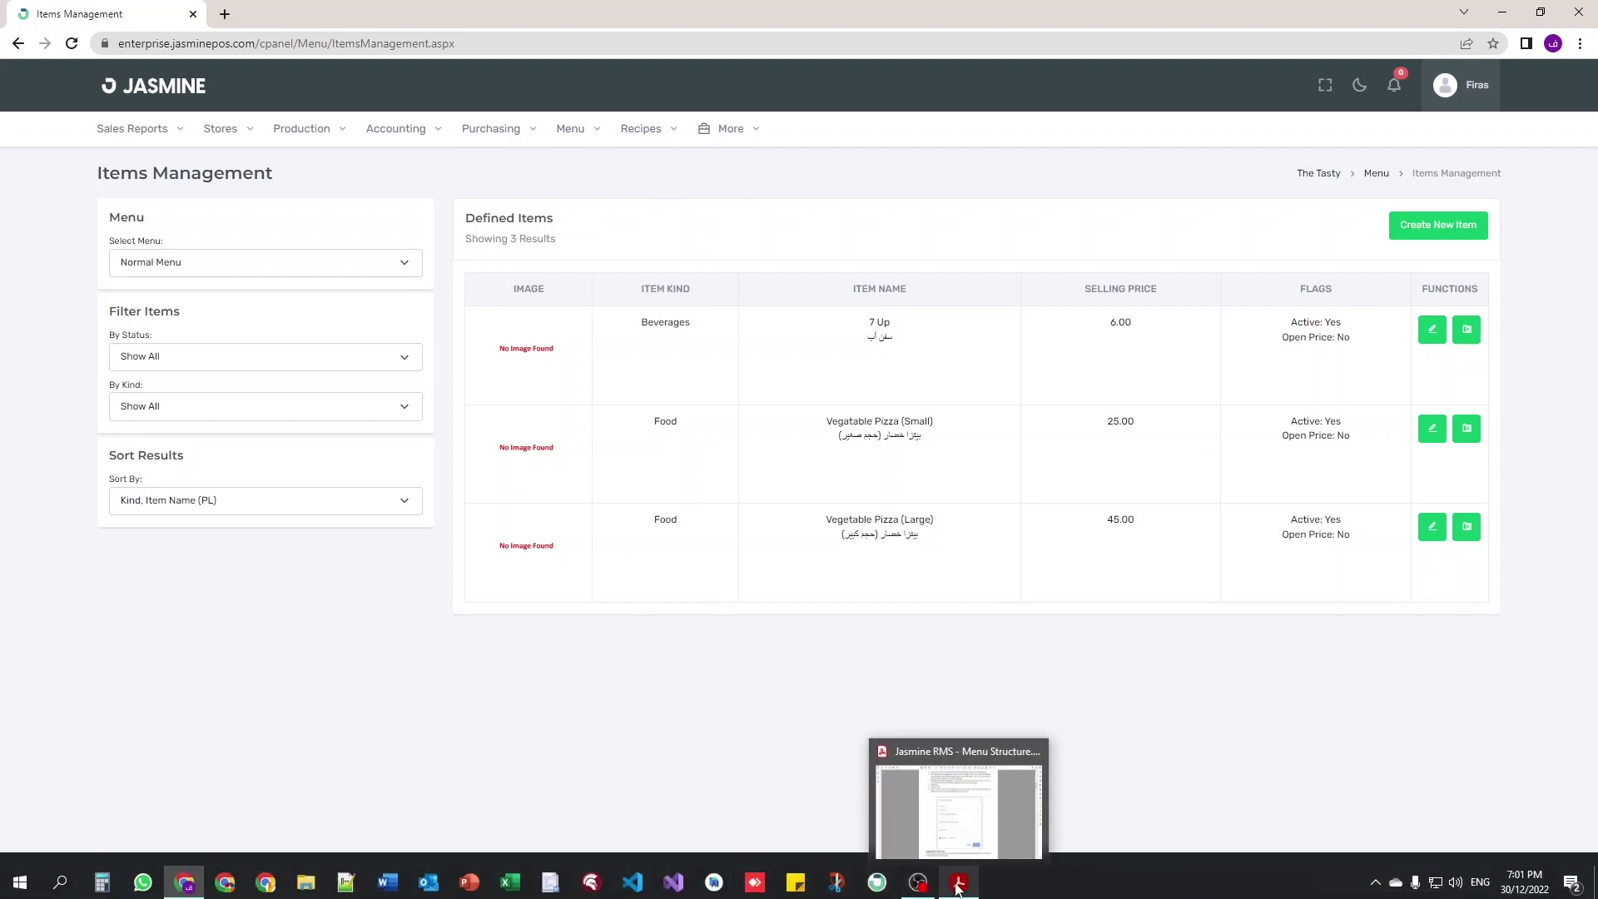
click(958, 889)
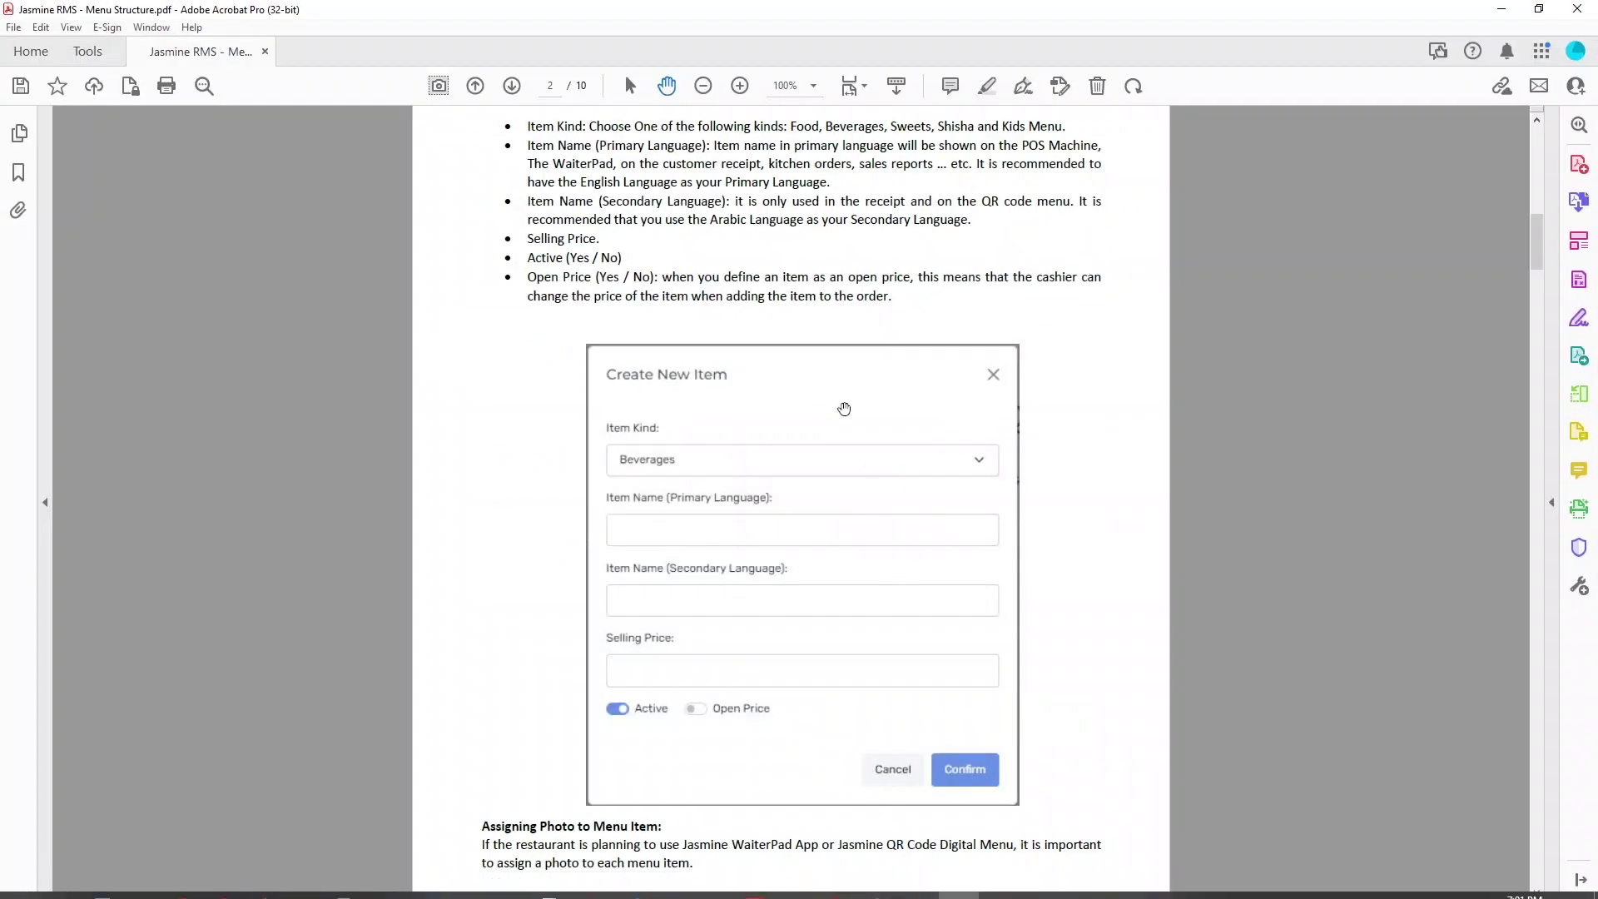
scroll(778, 526, down, 10)
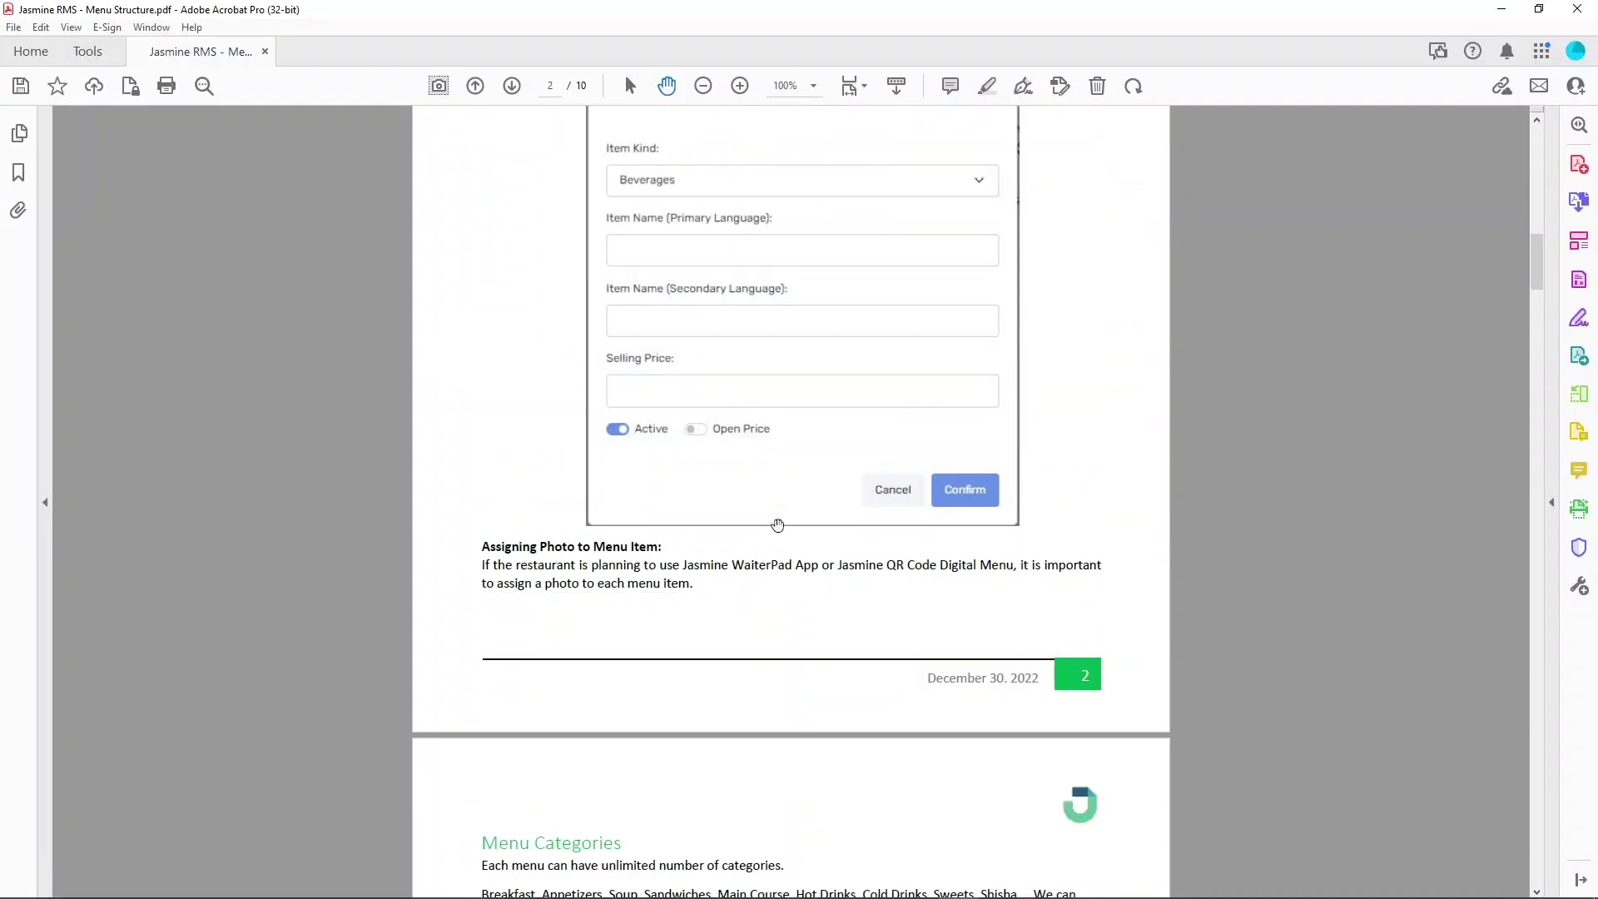
scroll(777, 525, down, 10)
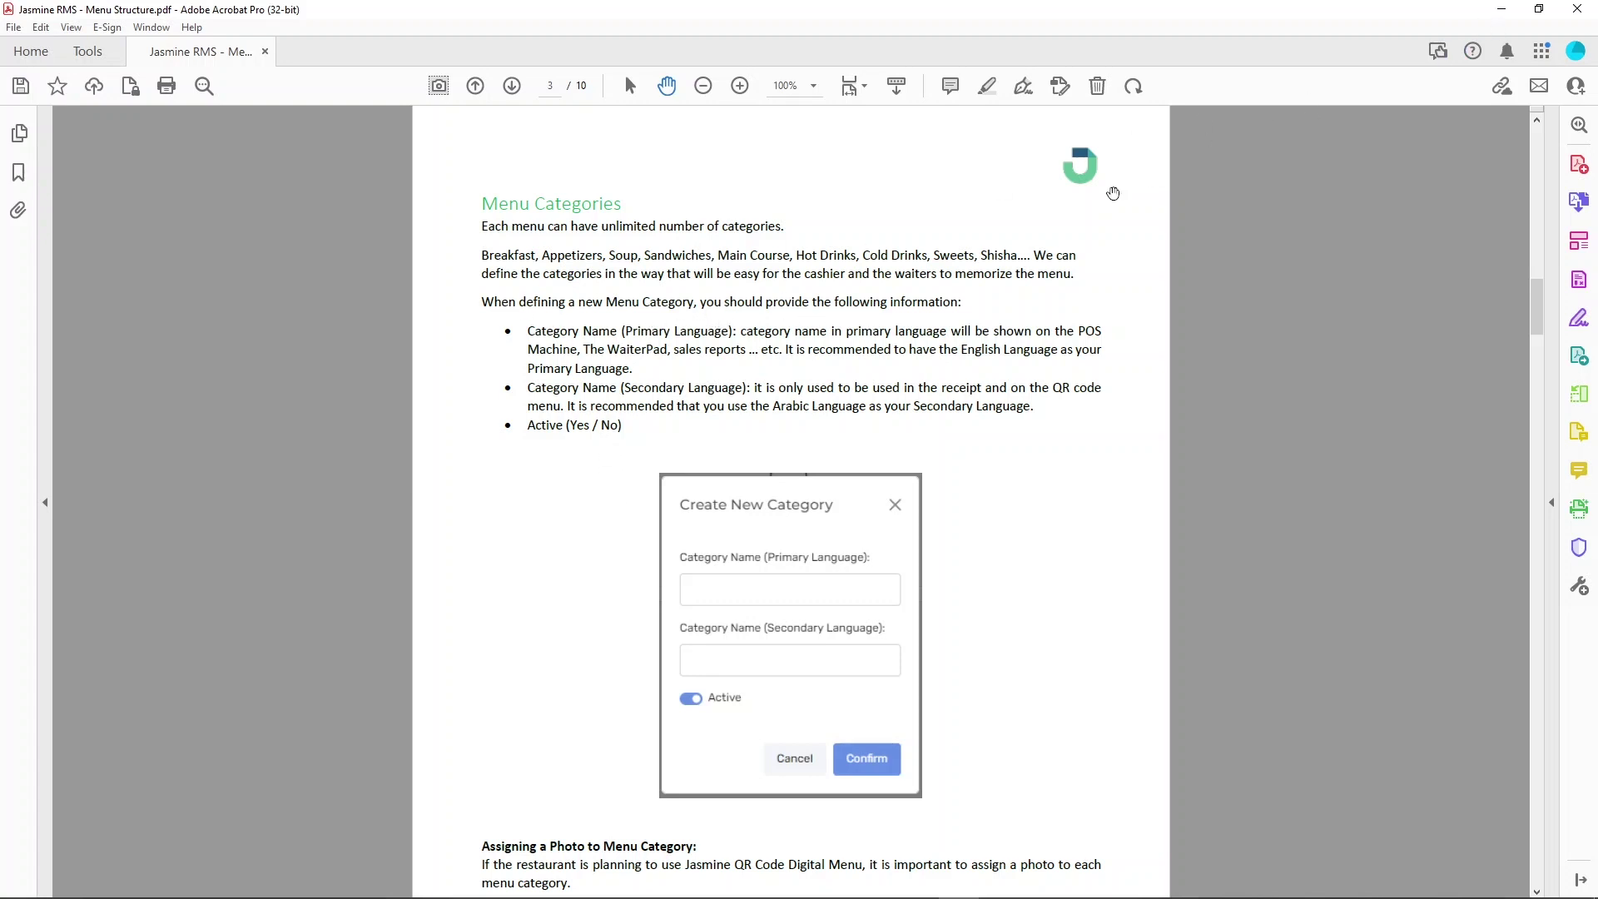
Switch back to Chrome and open Categories Management with Normal Menu as the chosen menu.
key(alt+Tab)
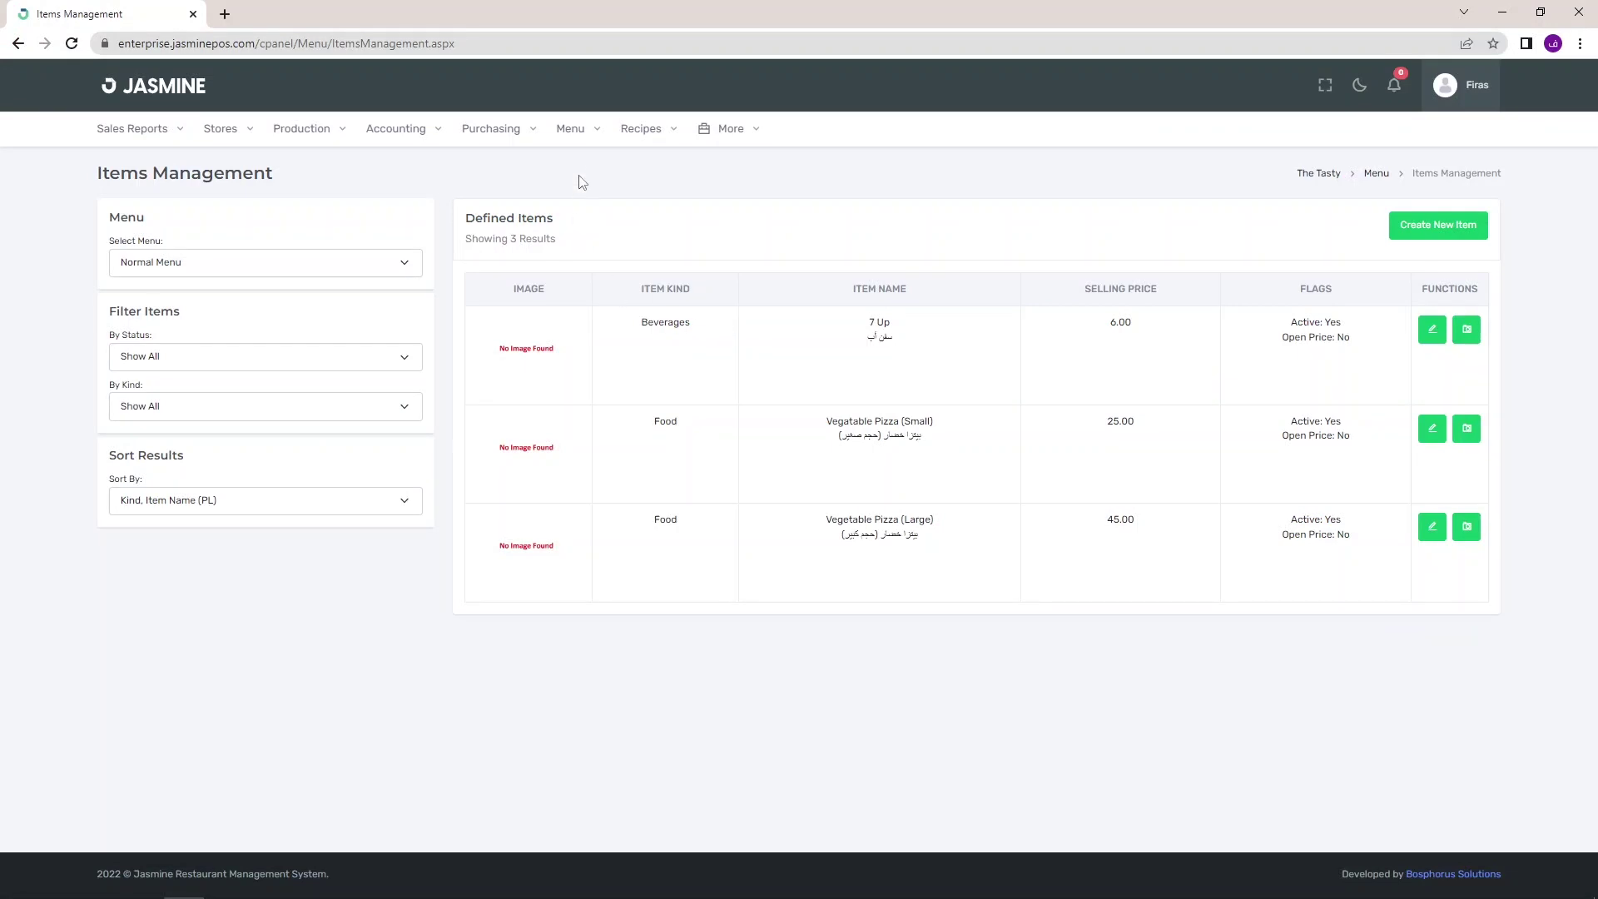
mouse_move(581, 133)
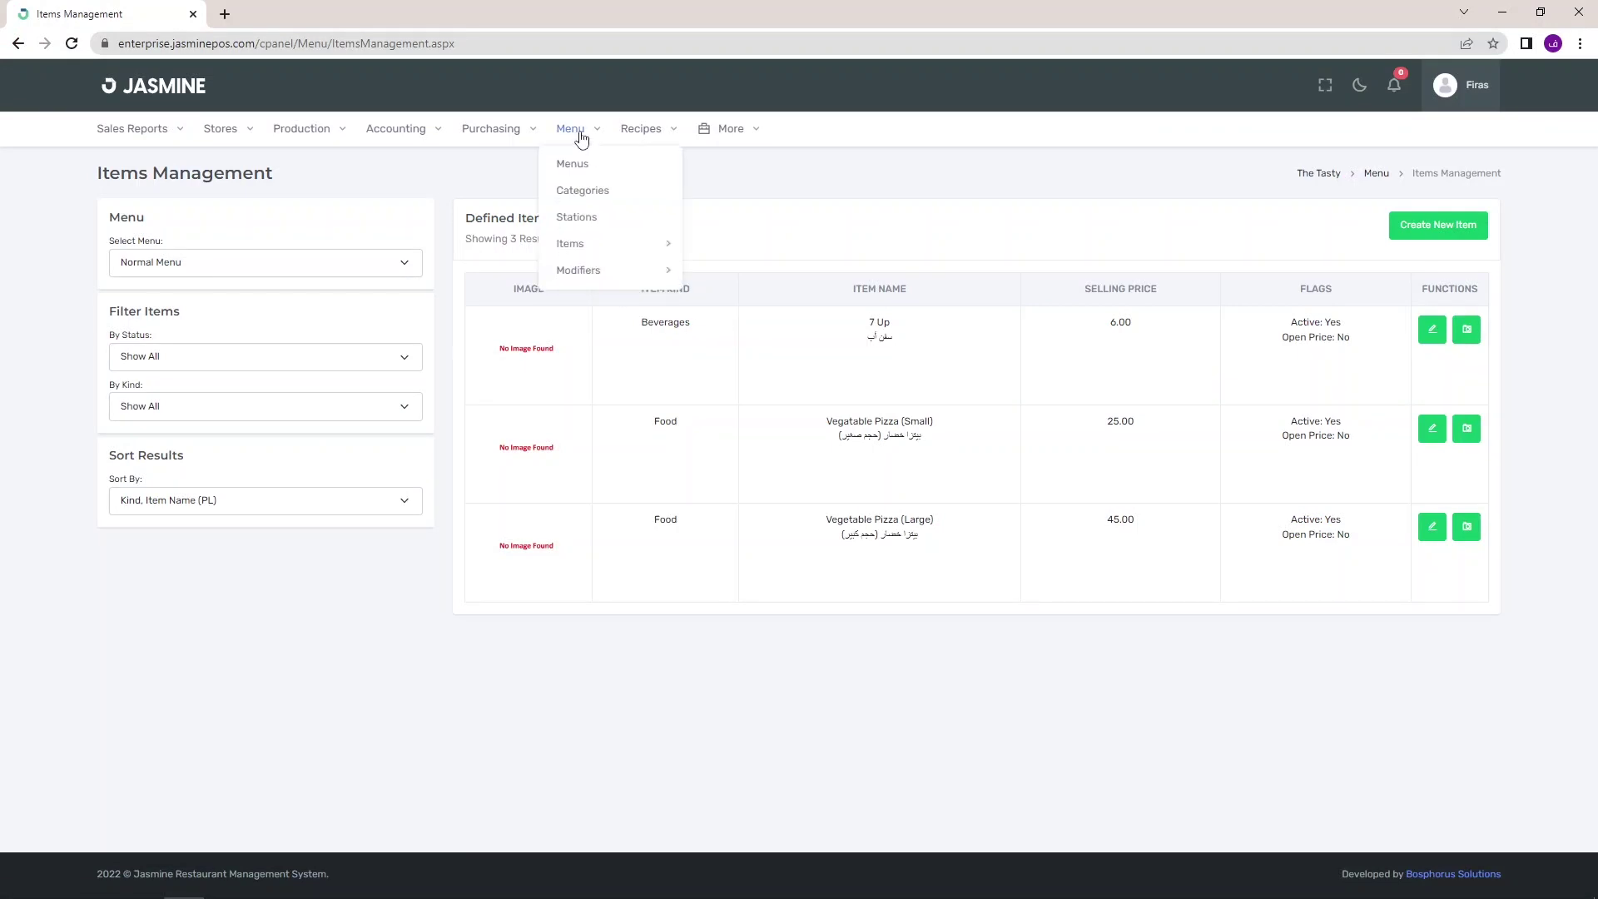
click(582, 193)
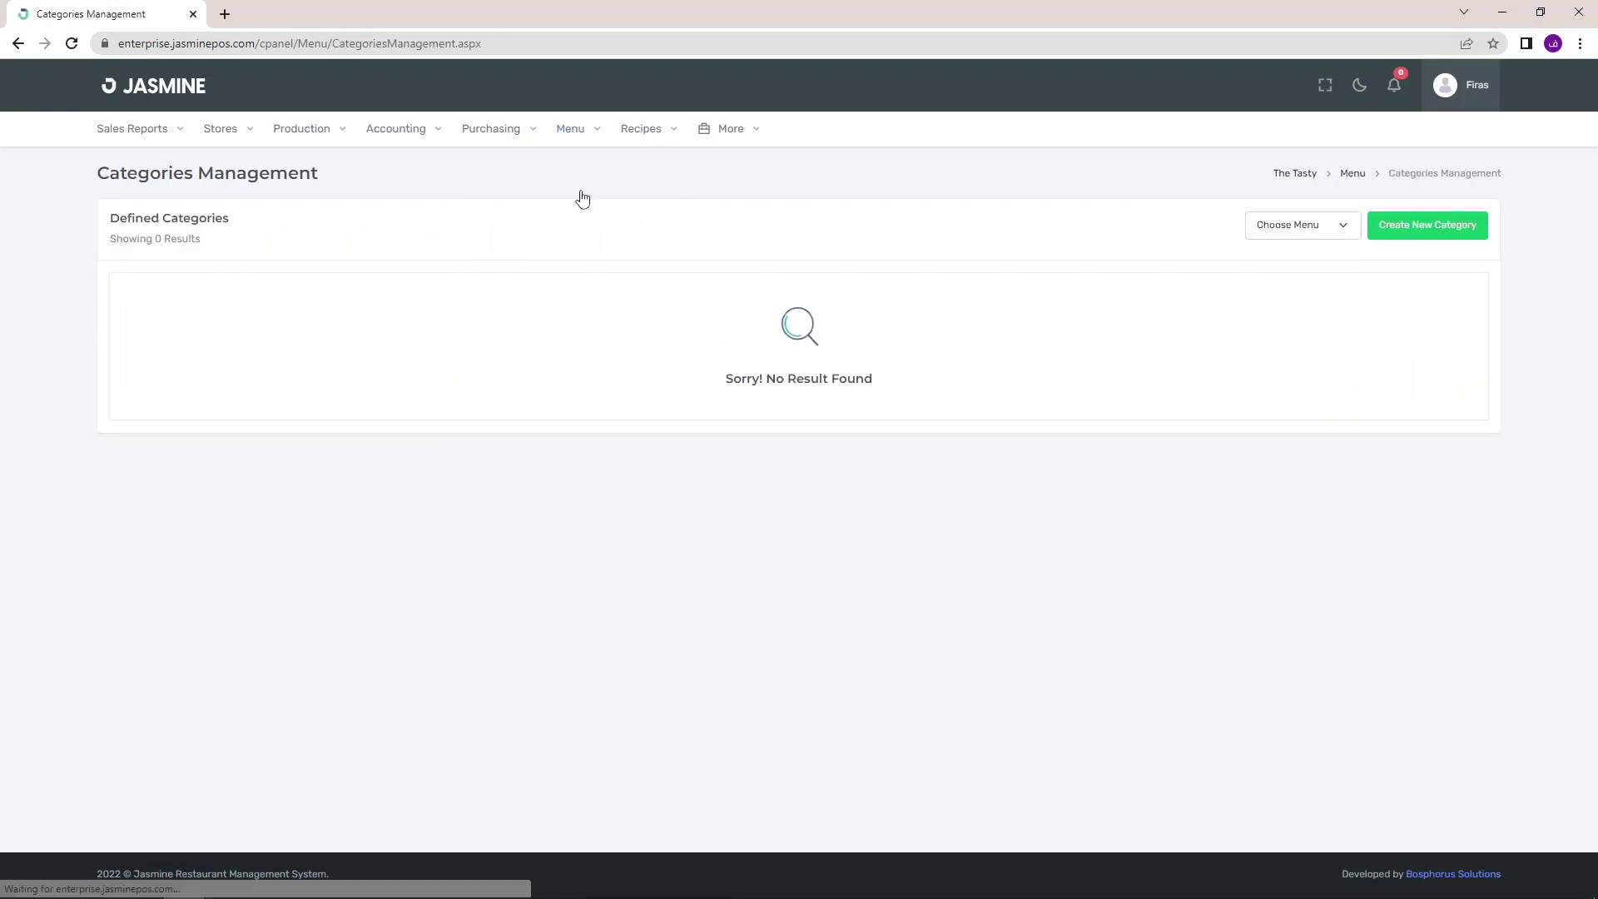
click(1292, 231)
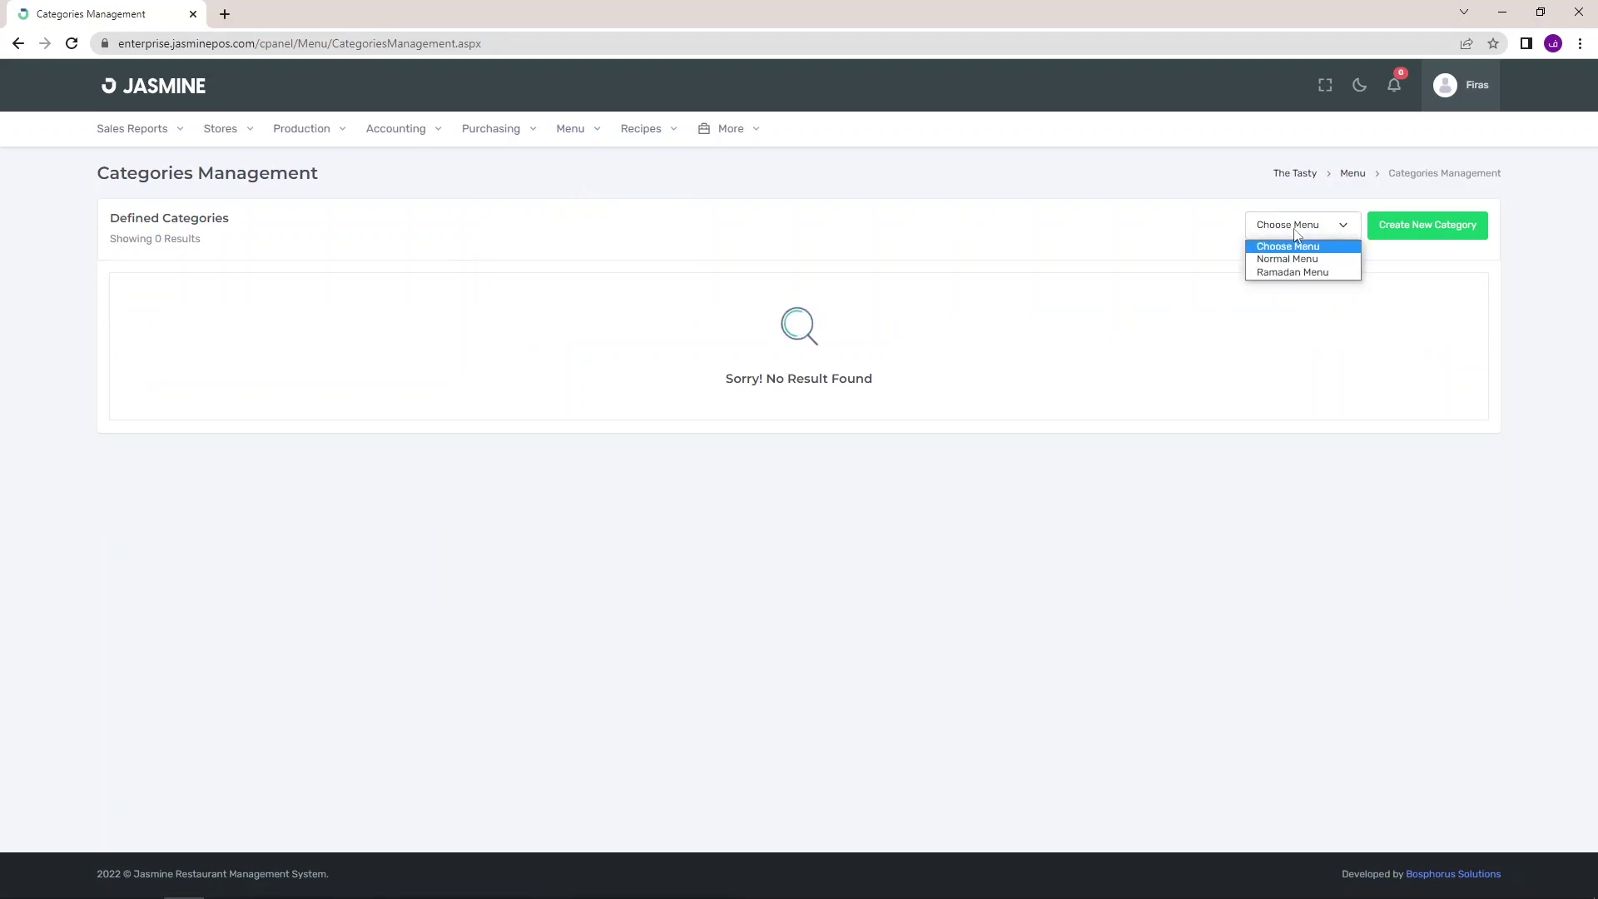
click(1287, 259)
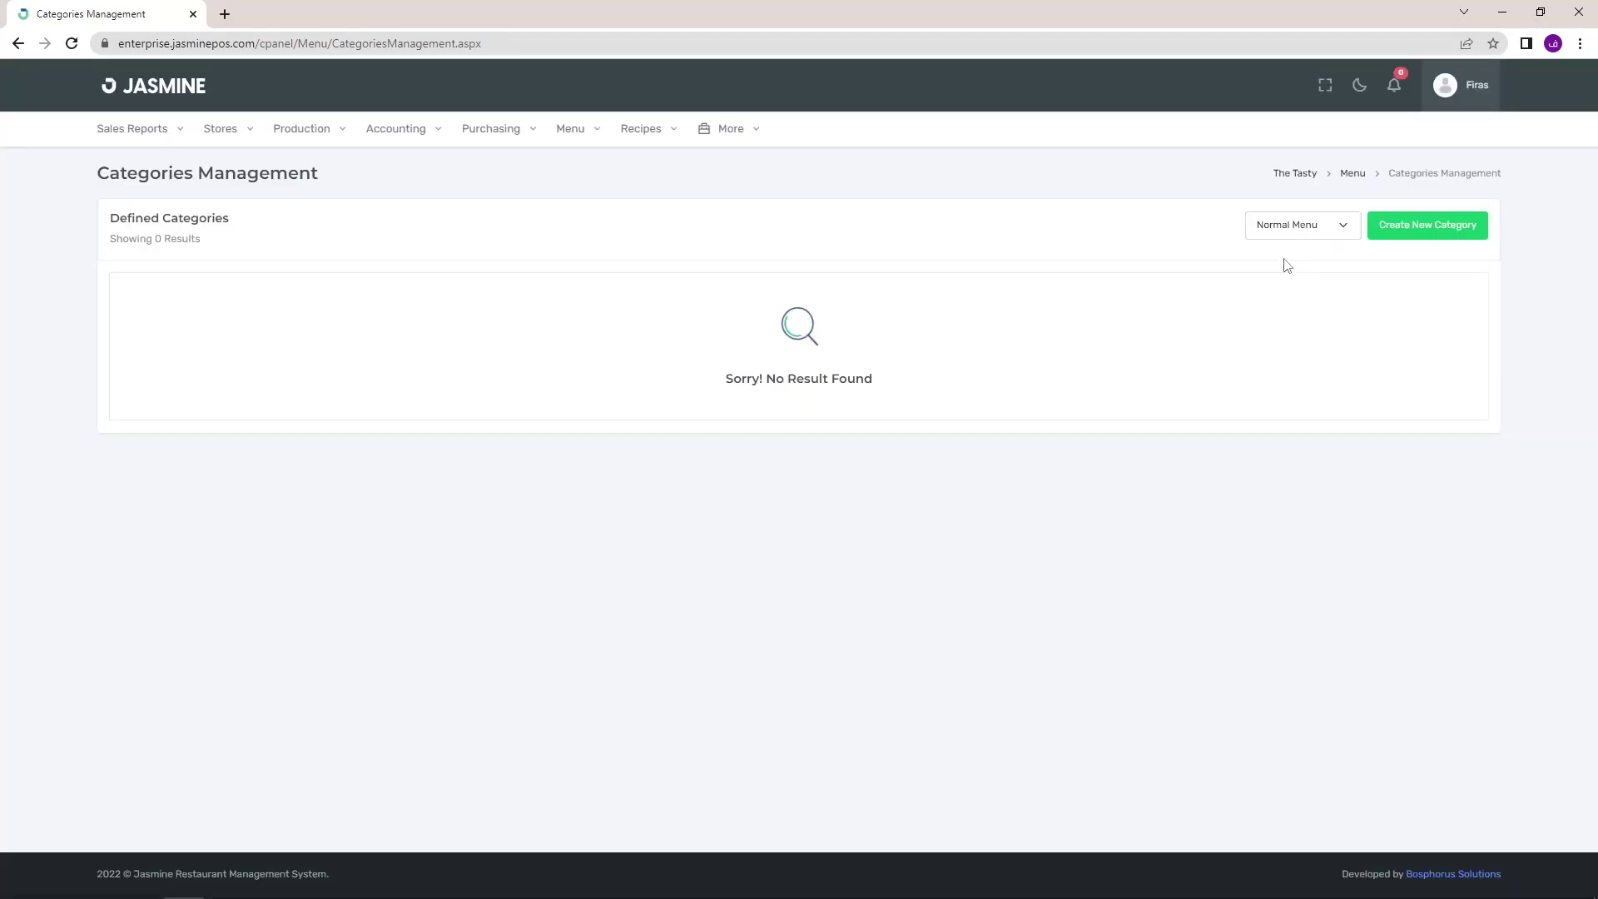
Create an active category named Pizza with the secondary-language name بيتزا in the Normal Menu.
click(1417, 242)
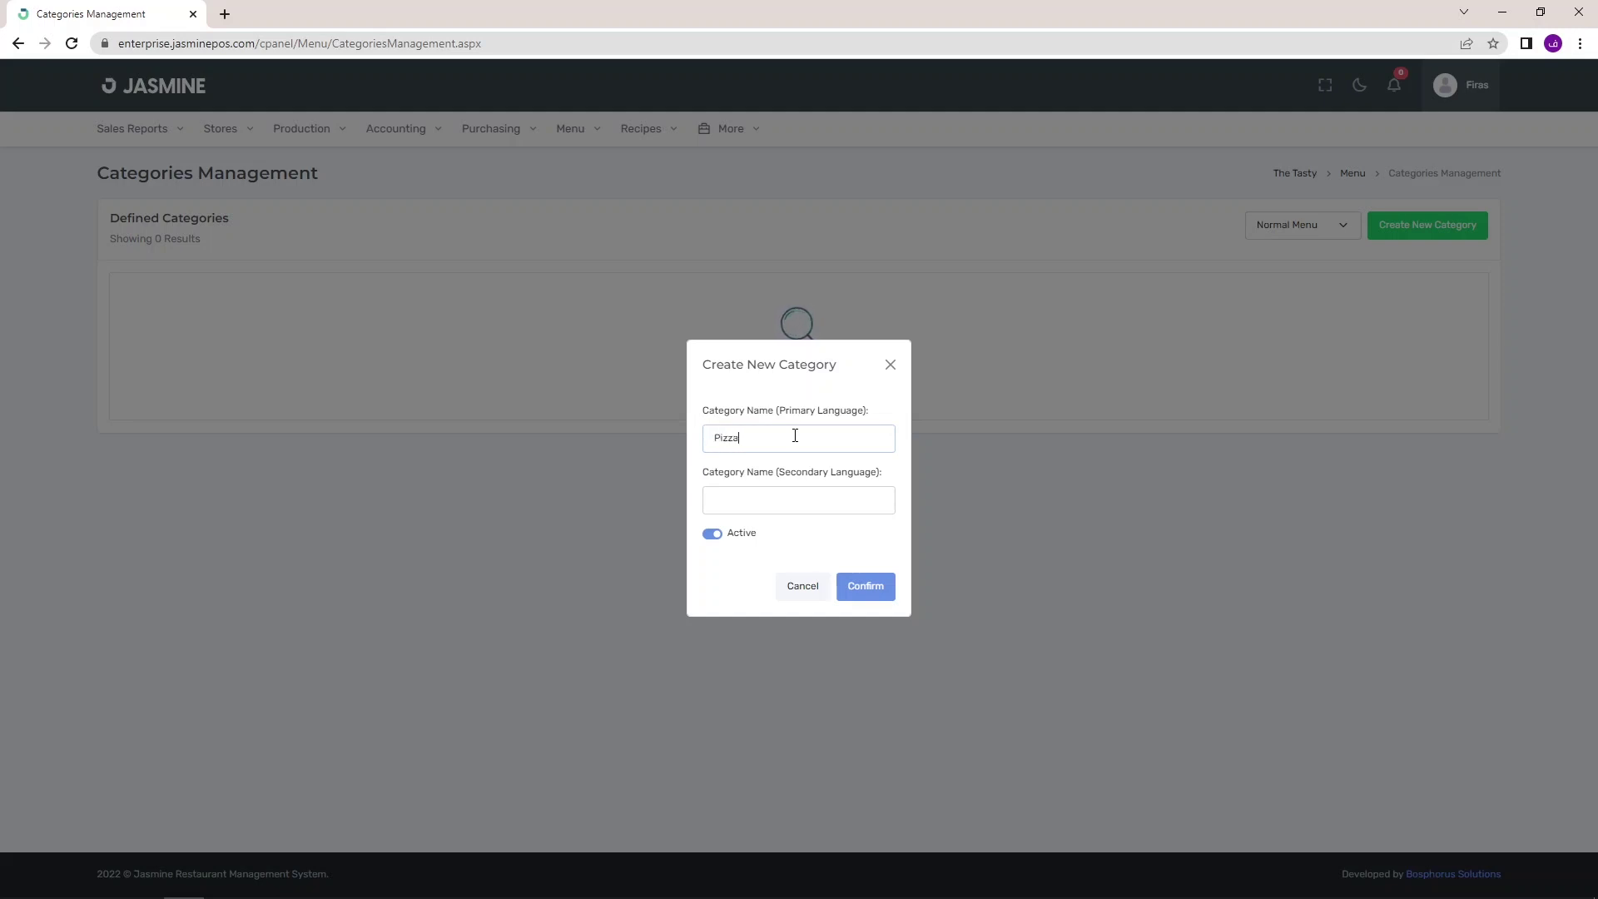
click(790, 509)
text(بيتزا)
click(870, 589)
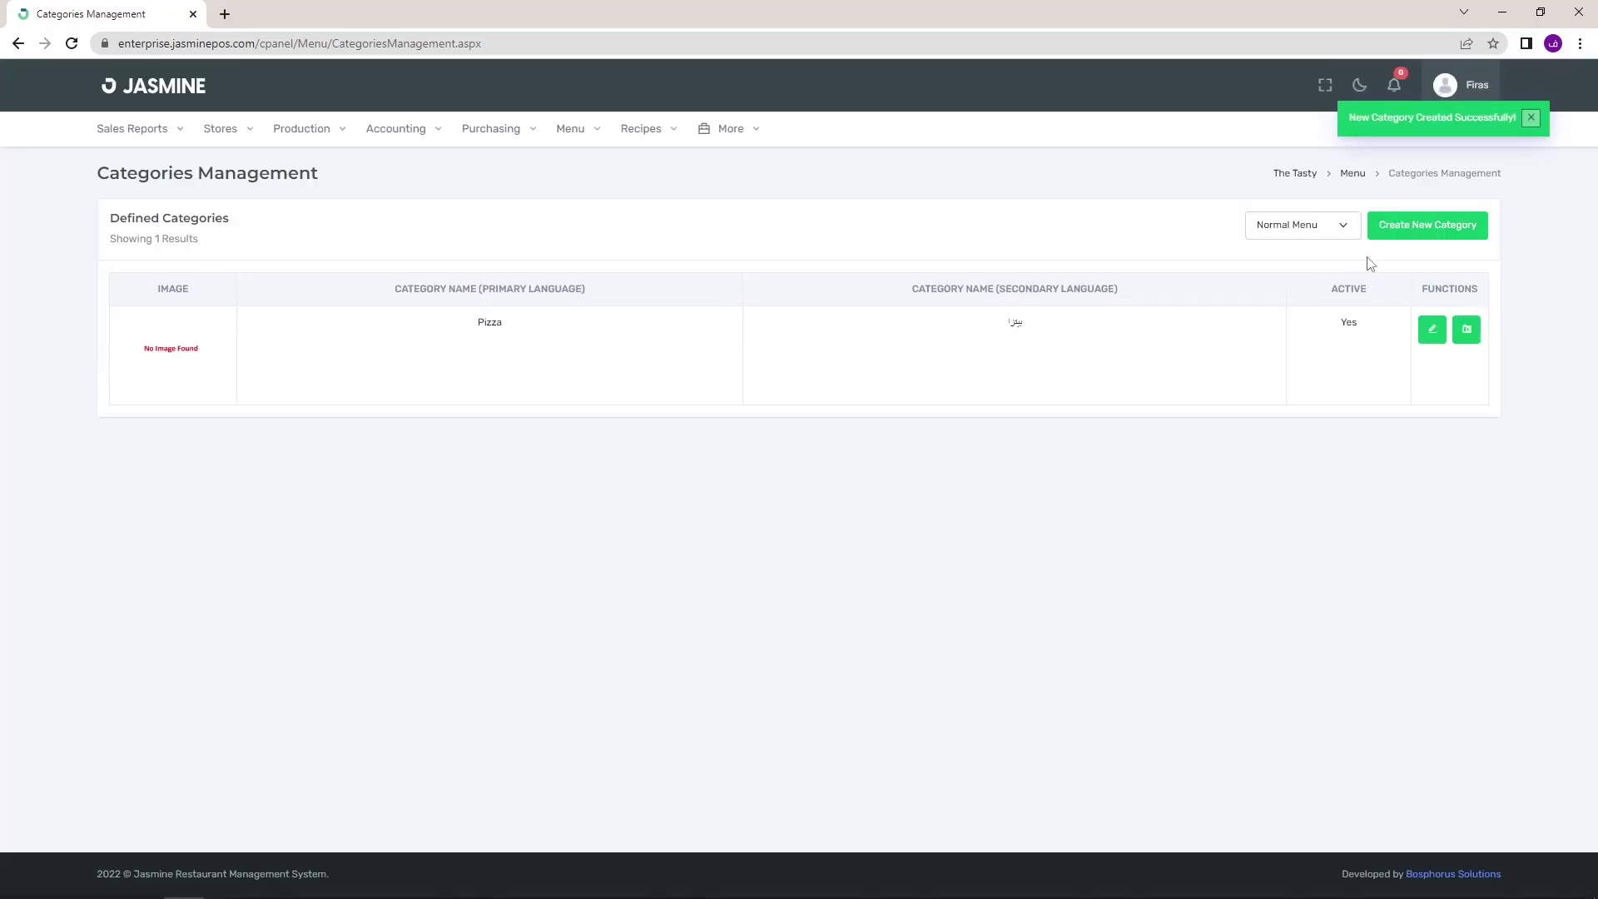
Create an active category named Soft Drinks with the secondary-language name مشروبات غازية in the Normal Menu.
click(1391, 233)
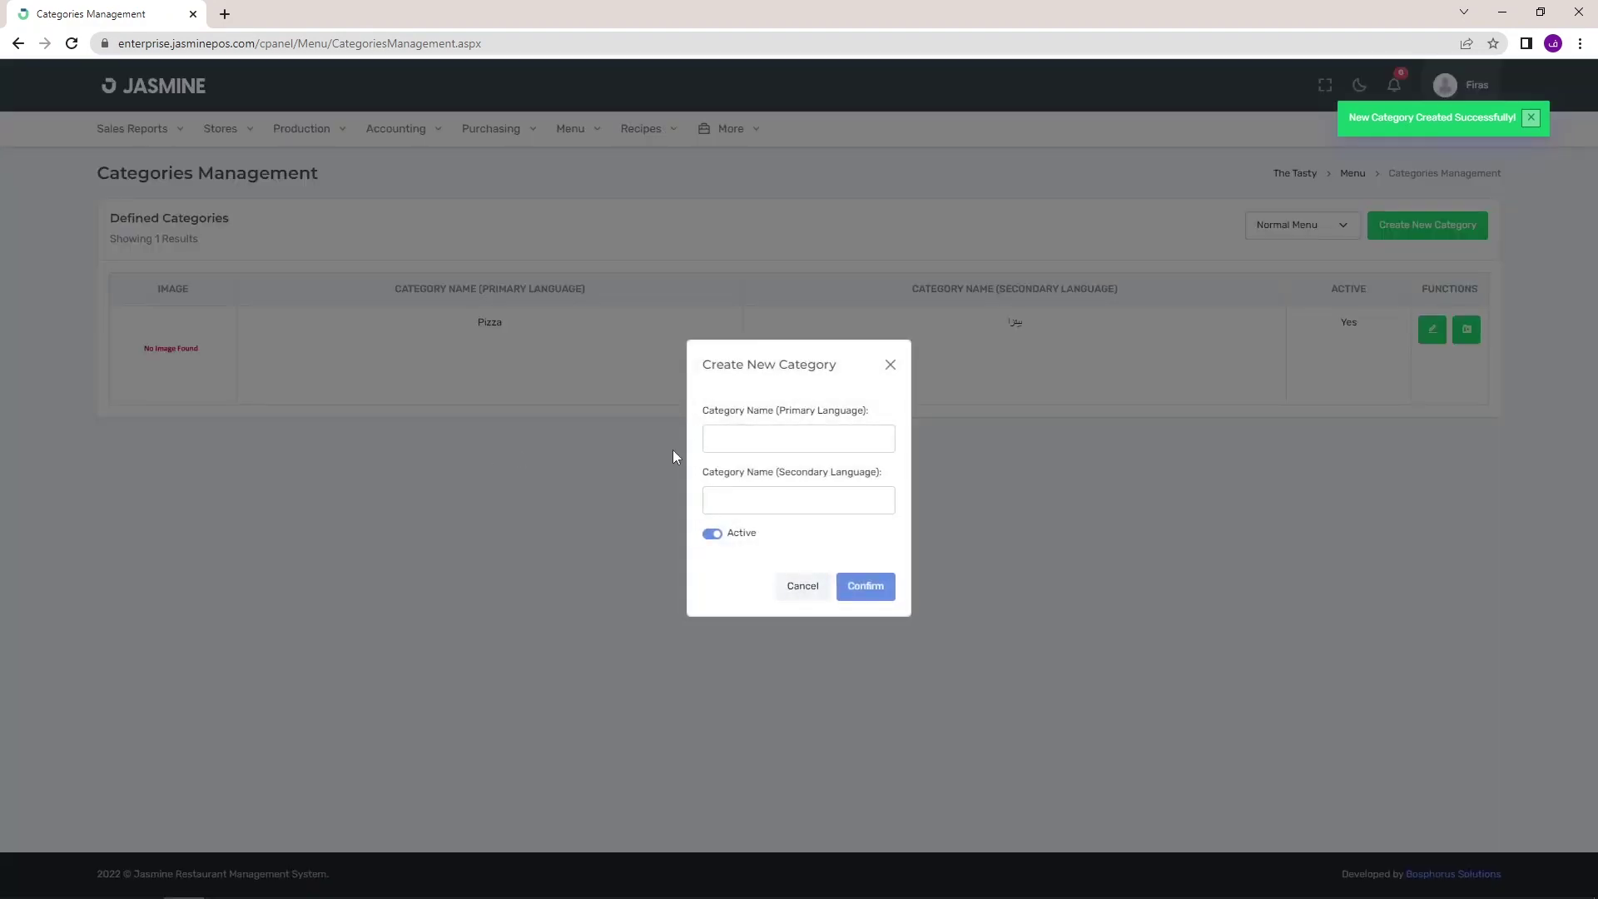
text(So)
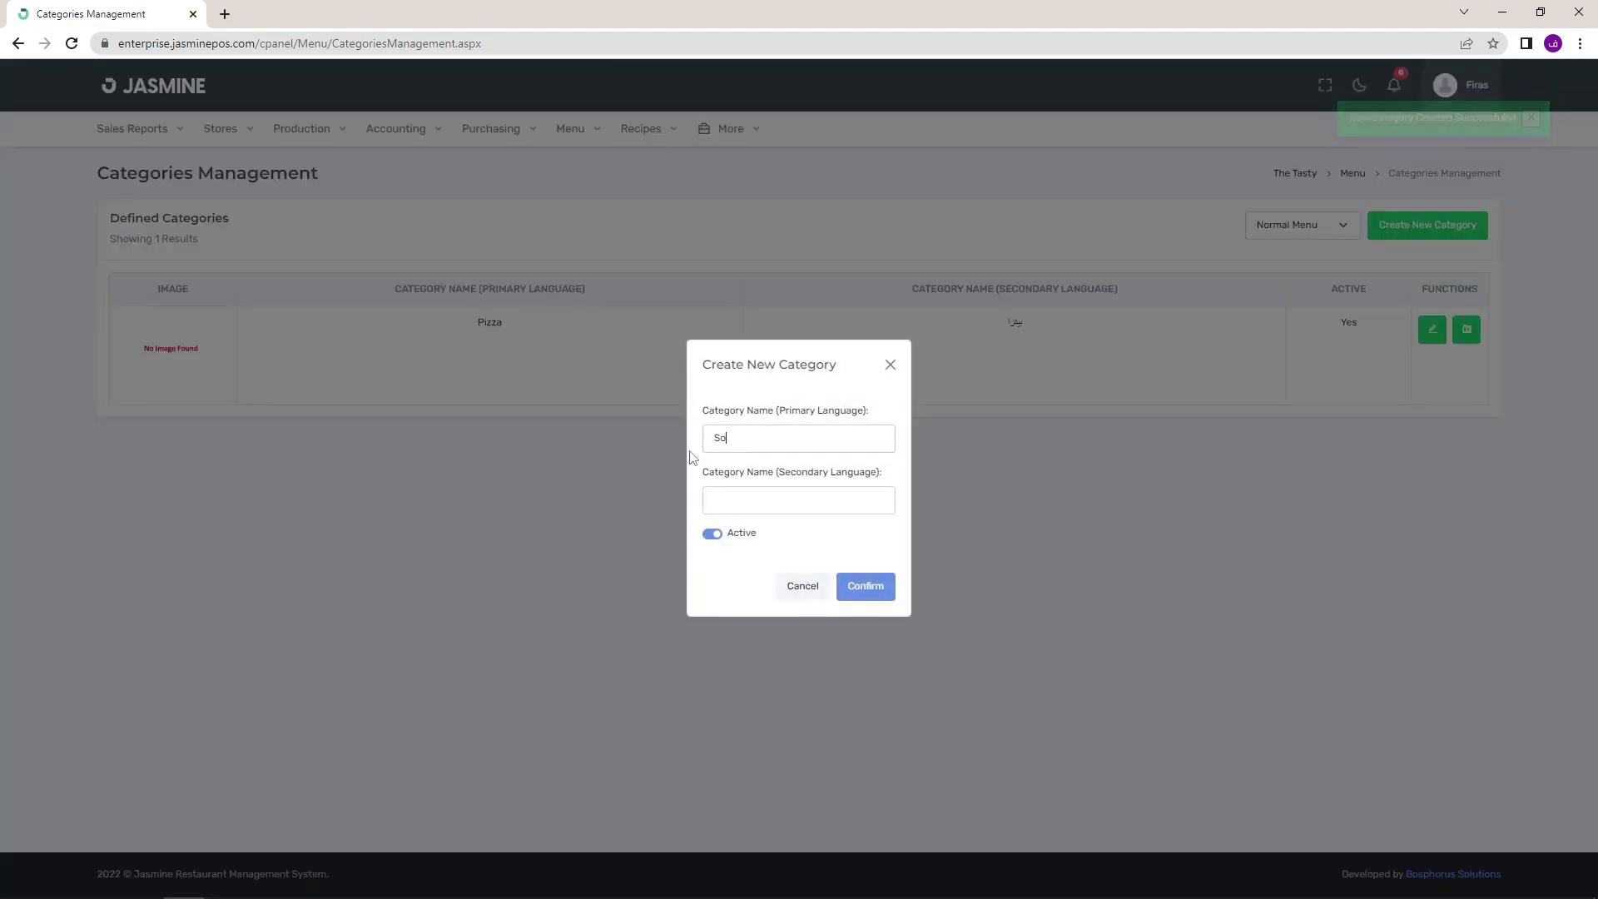
text(ft Drinks)
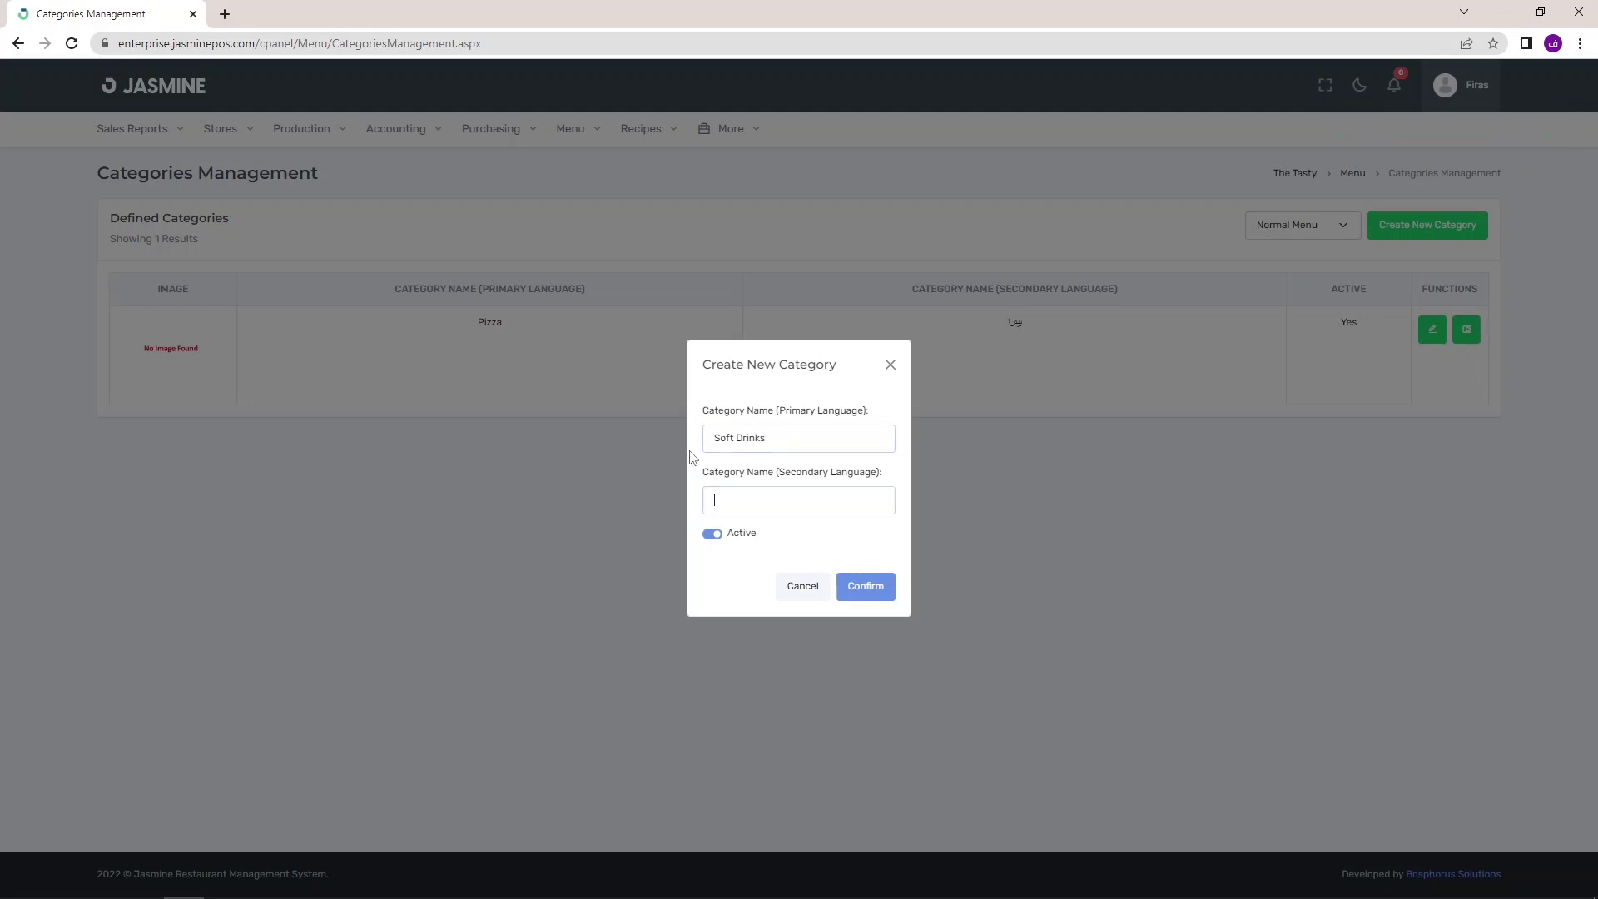
text(مشروبات غازية)
click(866, 588)
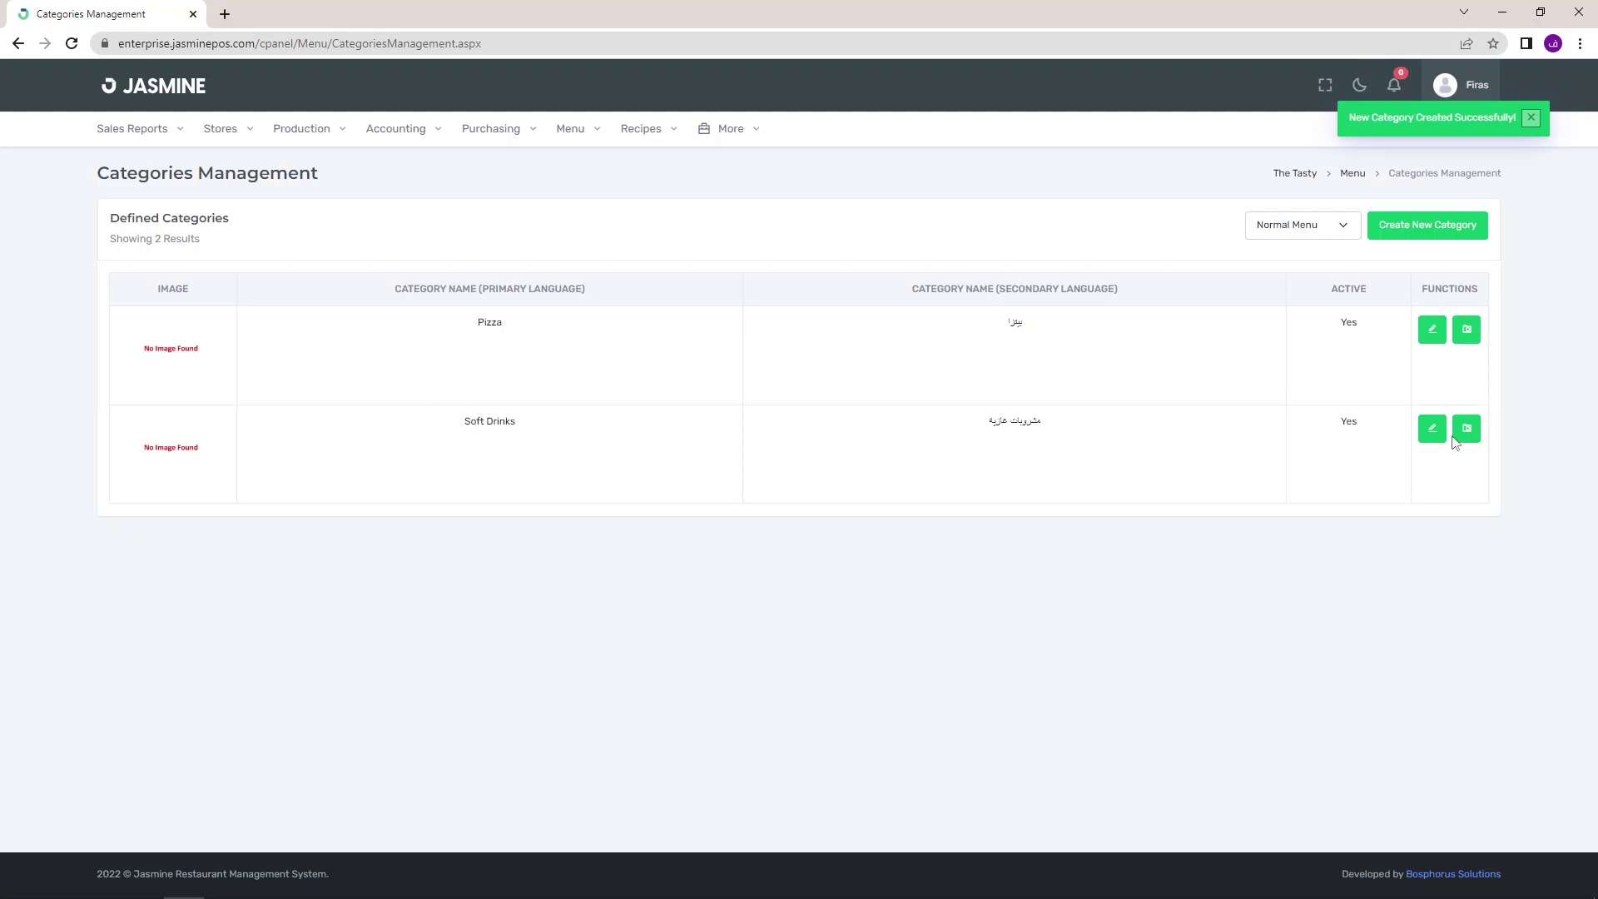
Inspect the Pizza category's edit form and its photo upload requirements without changing either.
click(1431, 340)
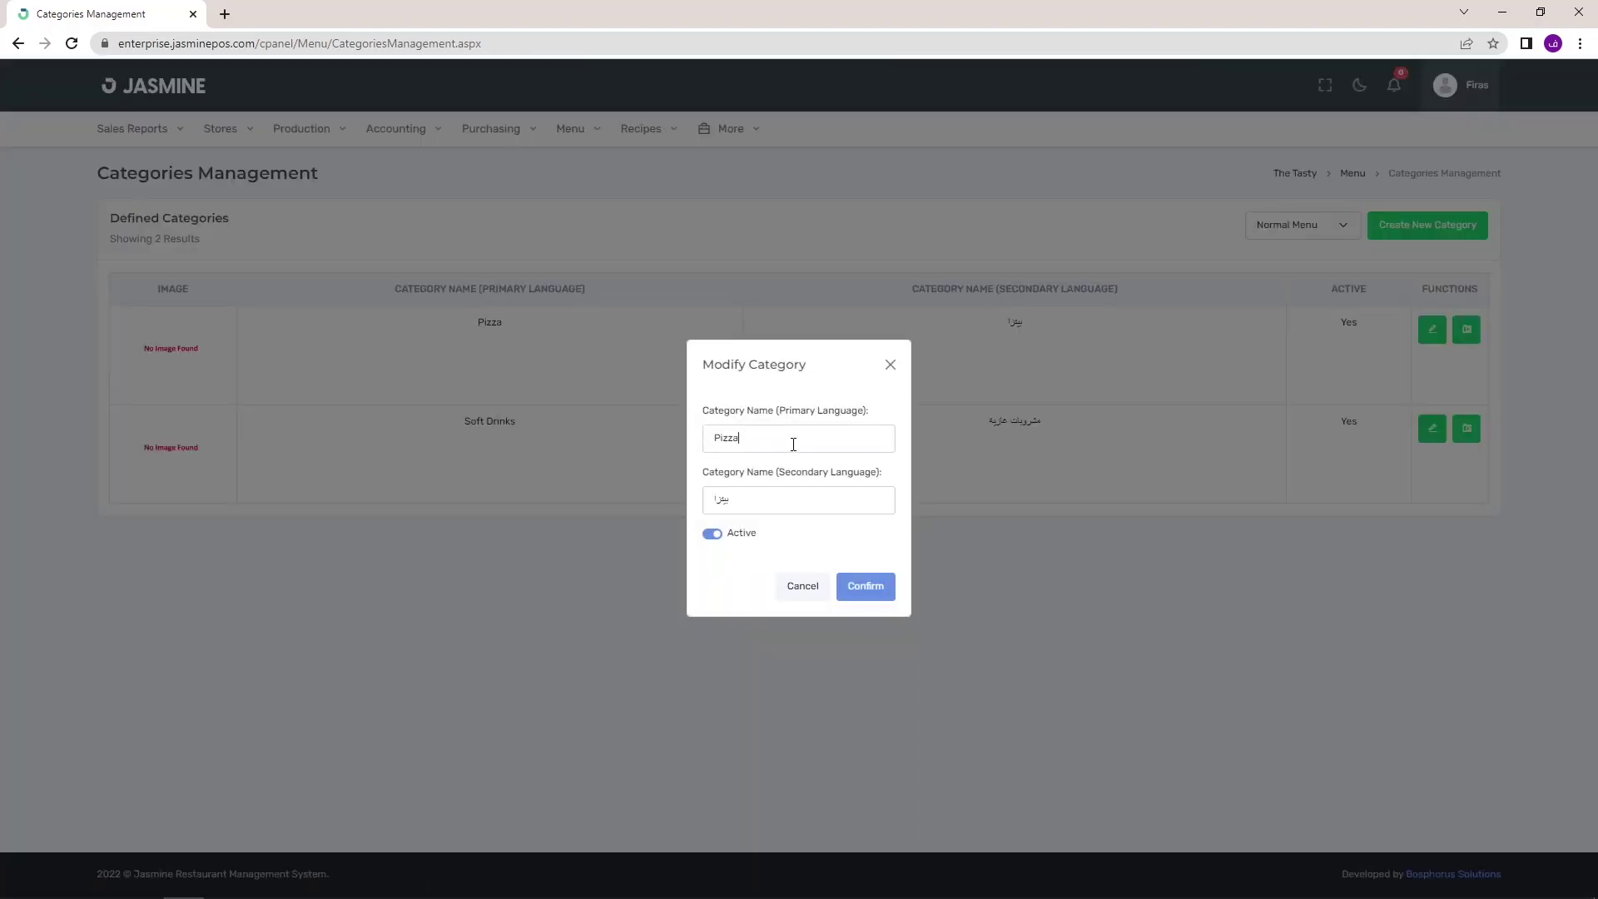
click(752, 498)
click(888, 594)
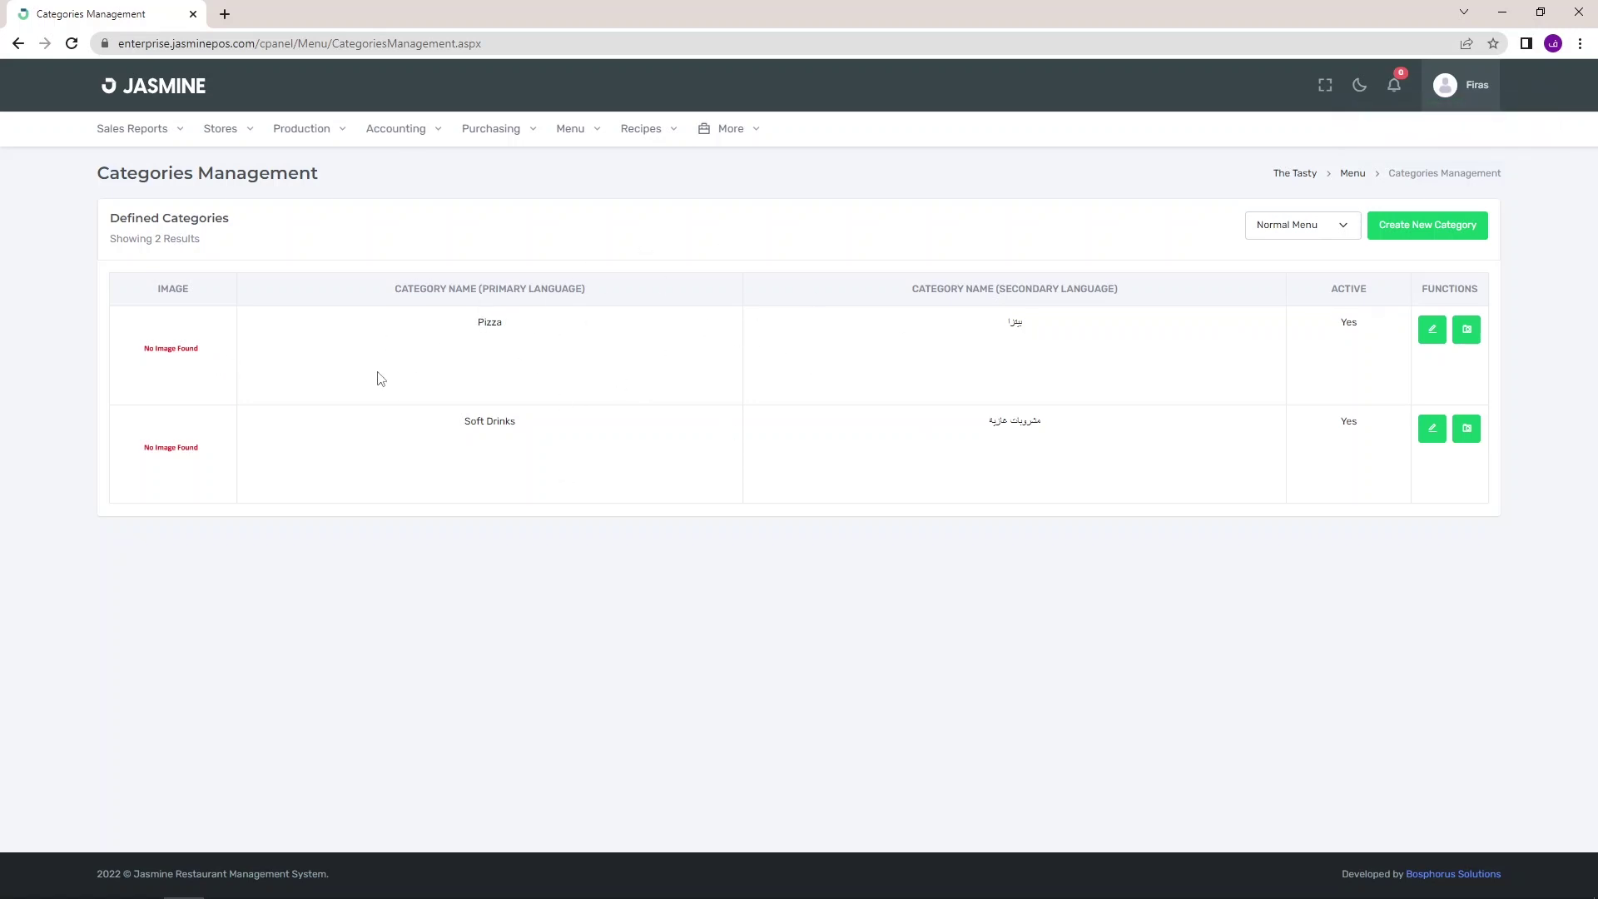
click(169, 356)
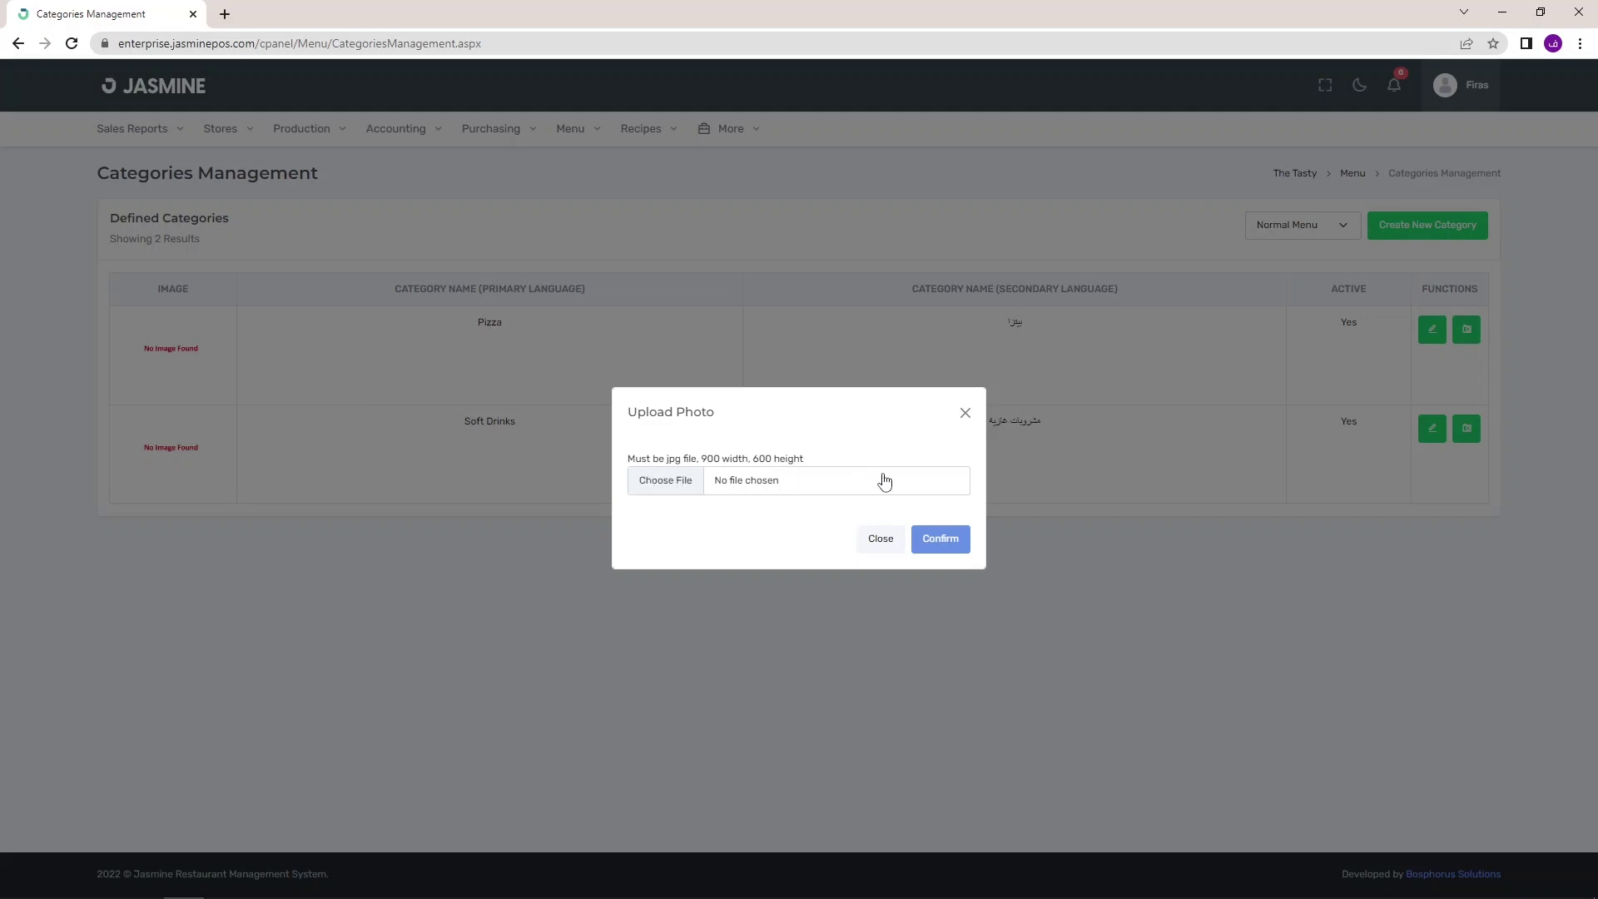
click(881, 539)
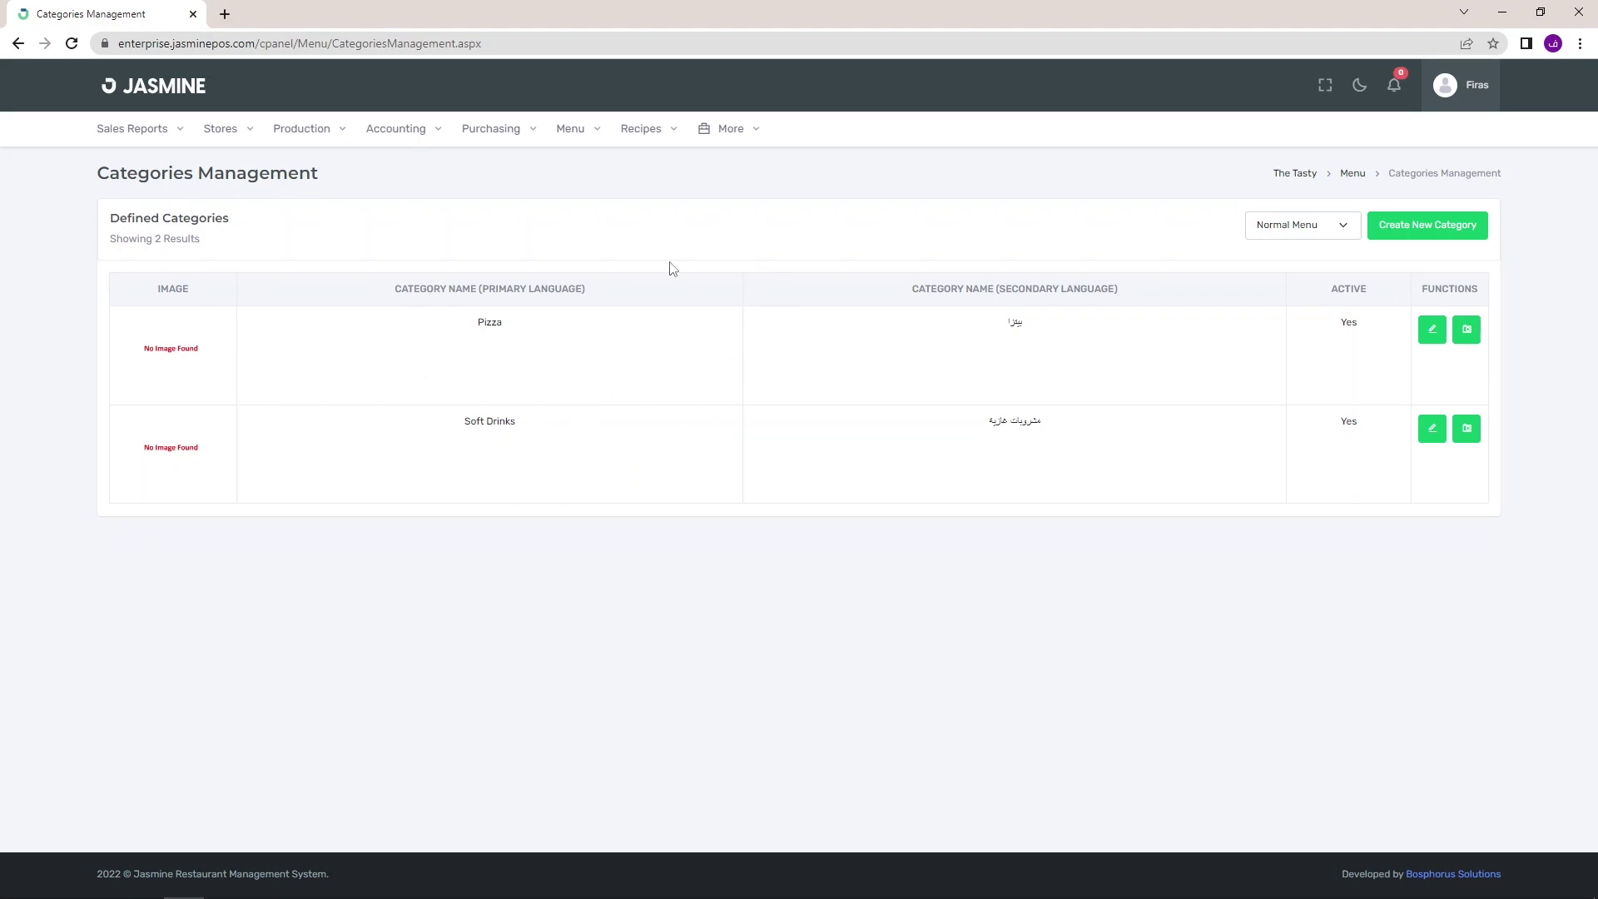
Switch to the Menu Structure PDF in Acrobat and read the sections on category photos and Items in Categories.
key(alt+Tab)
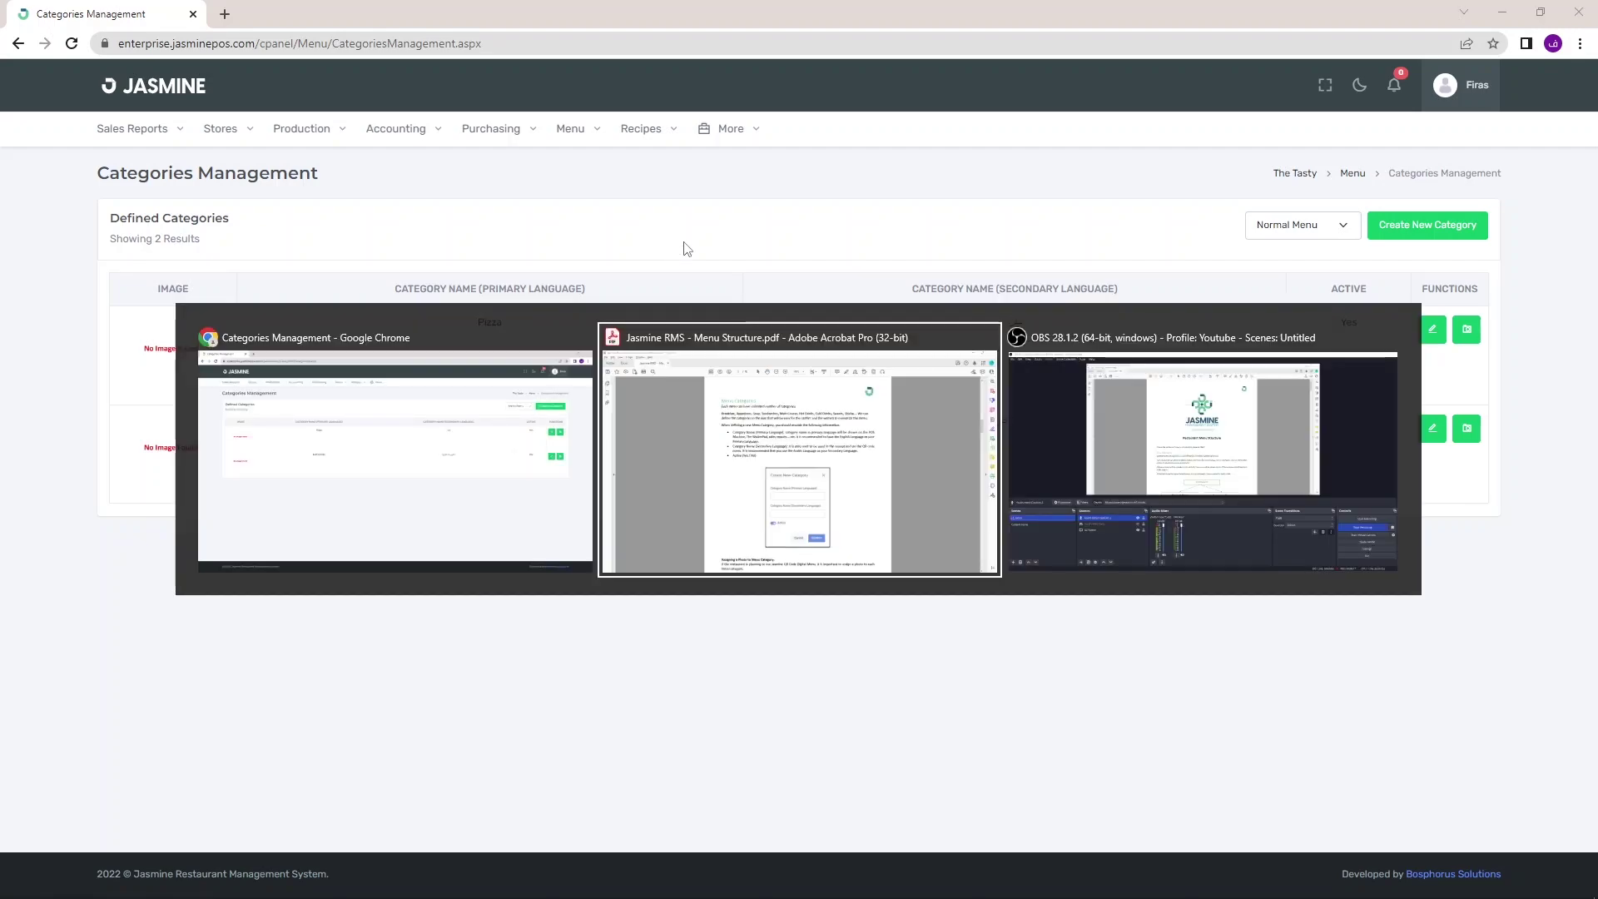
scroll(634, 525, down, 8)
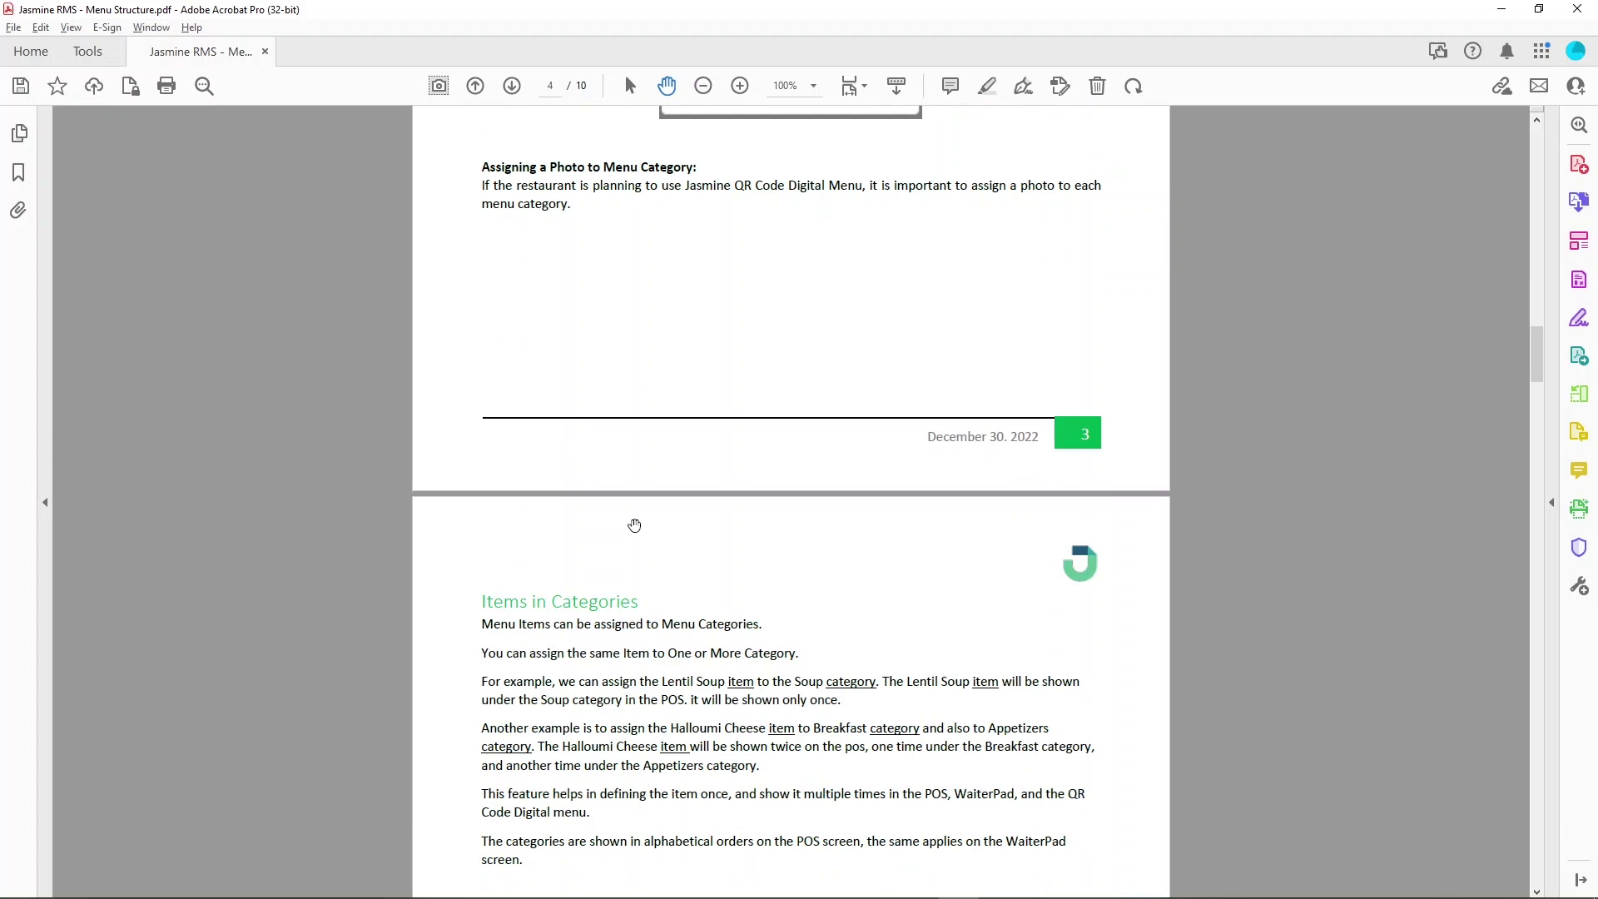
scroll(634, 525, down, 4)
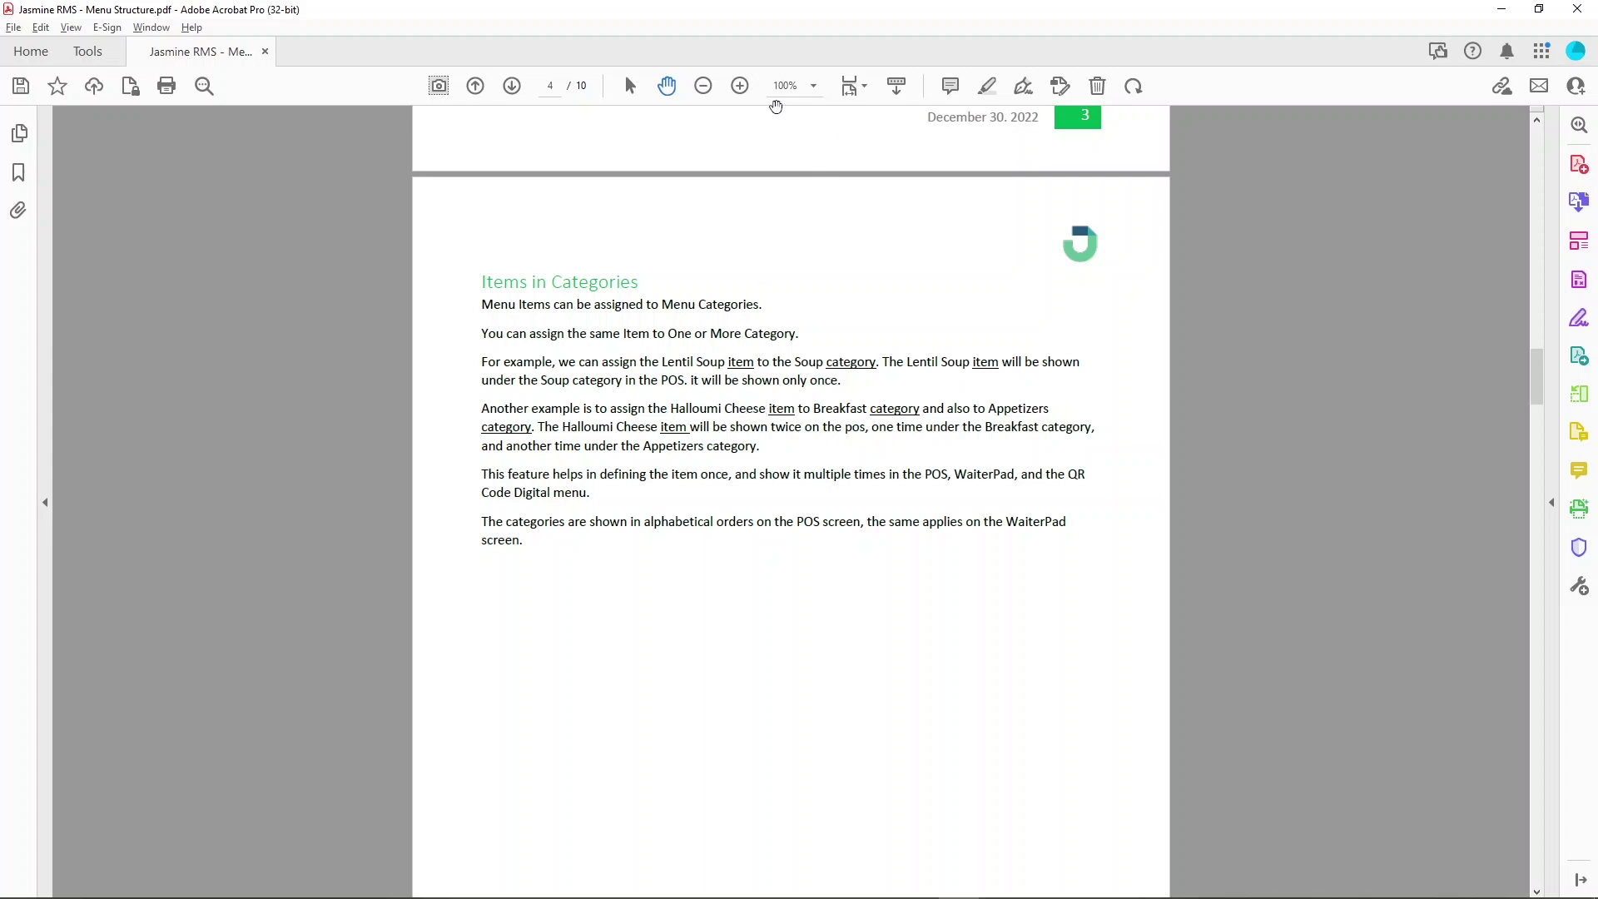
Copy the words Halloumi Cheese from the second example in the Items in Categories section.
click(633, 86)
drag(671, 408, 766, 410)
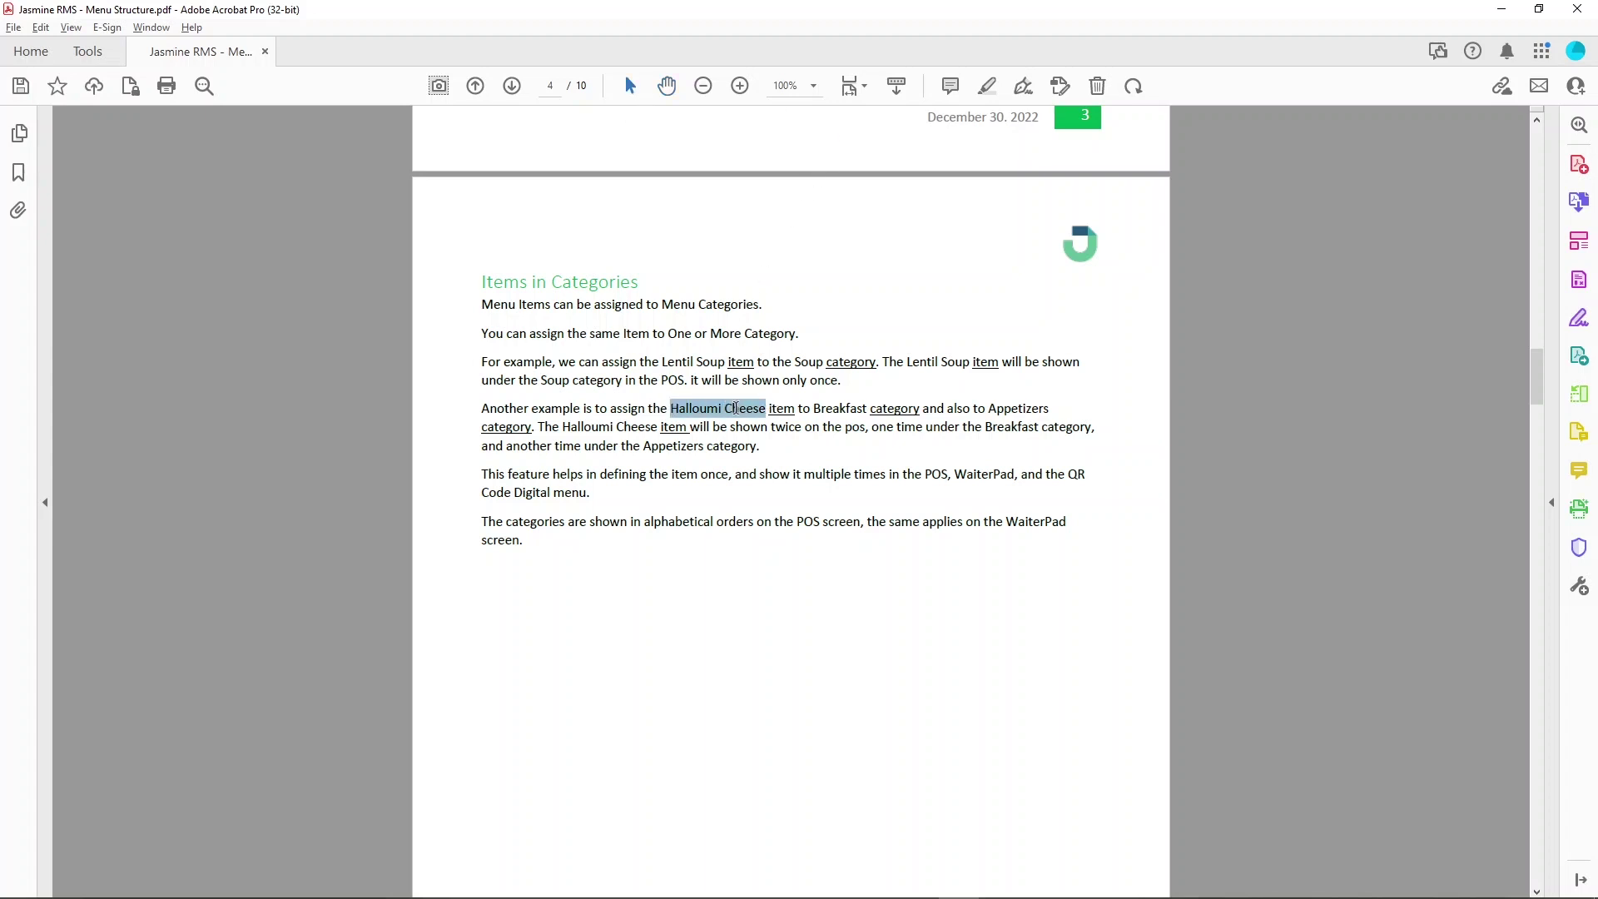
right_click(751, 414)
click(774, 428)
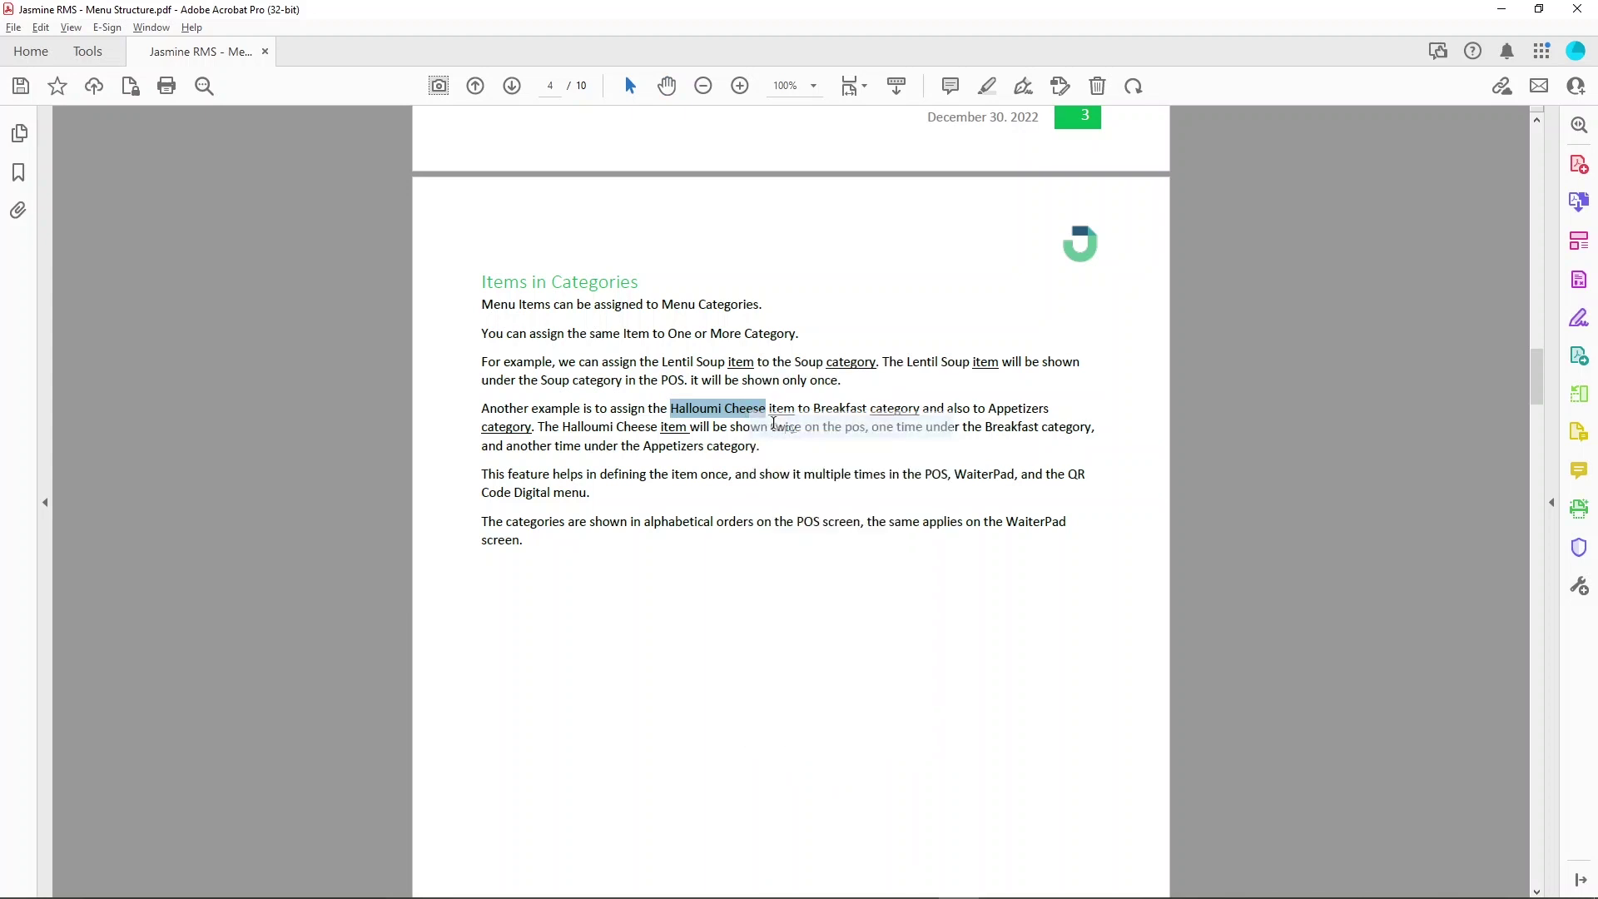
Switch back to Chrome and open Items Management with Normal Menu as the selected menu.
key(alt+Tab)
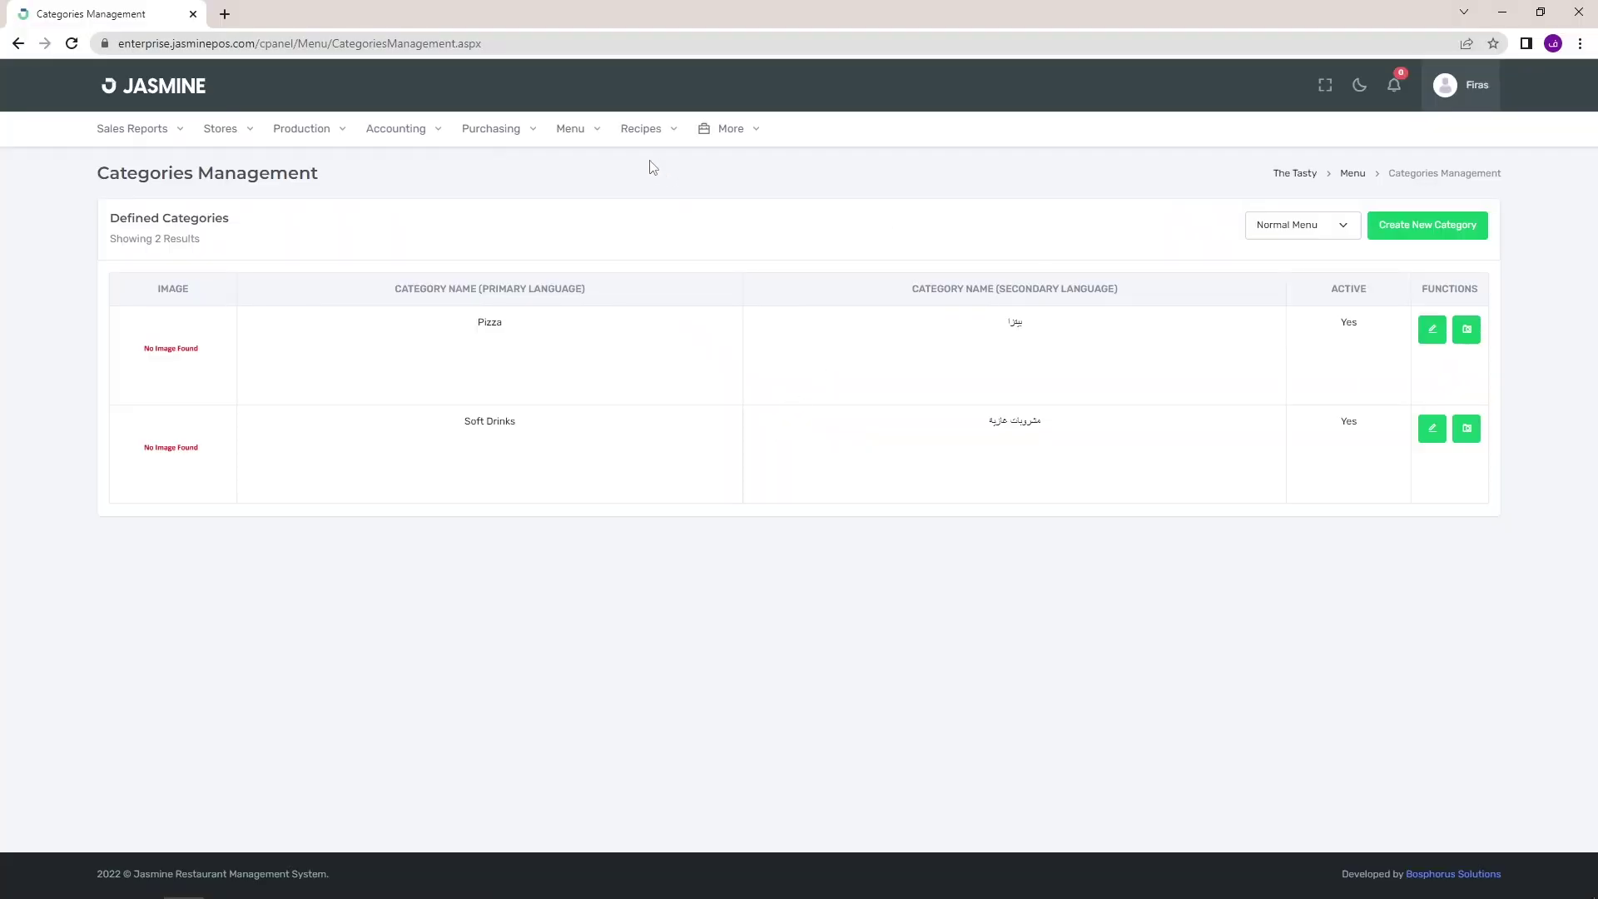
mouse_move(569, 126)
mouse_move(571, 243)
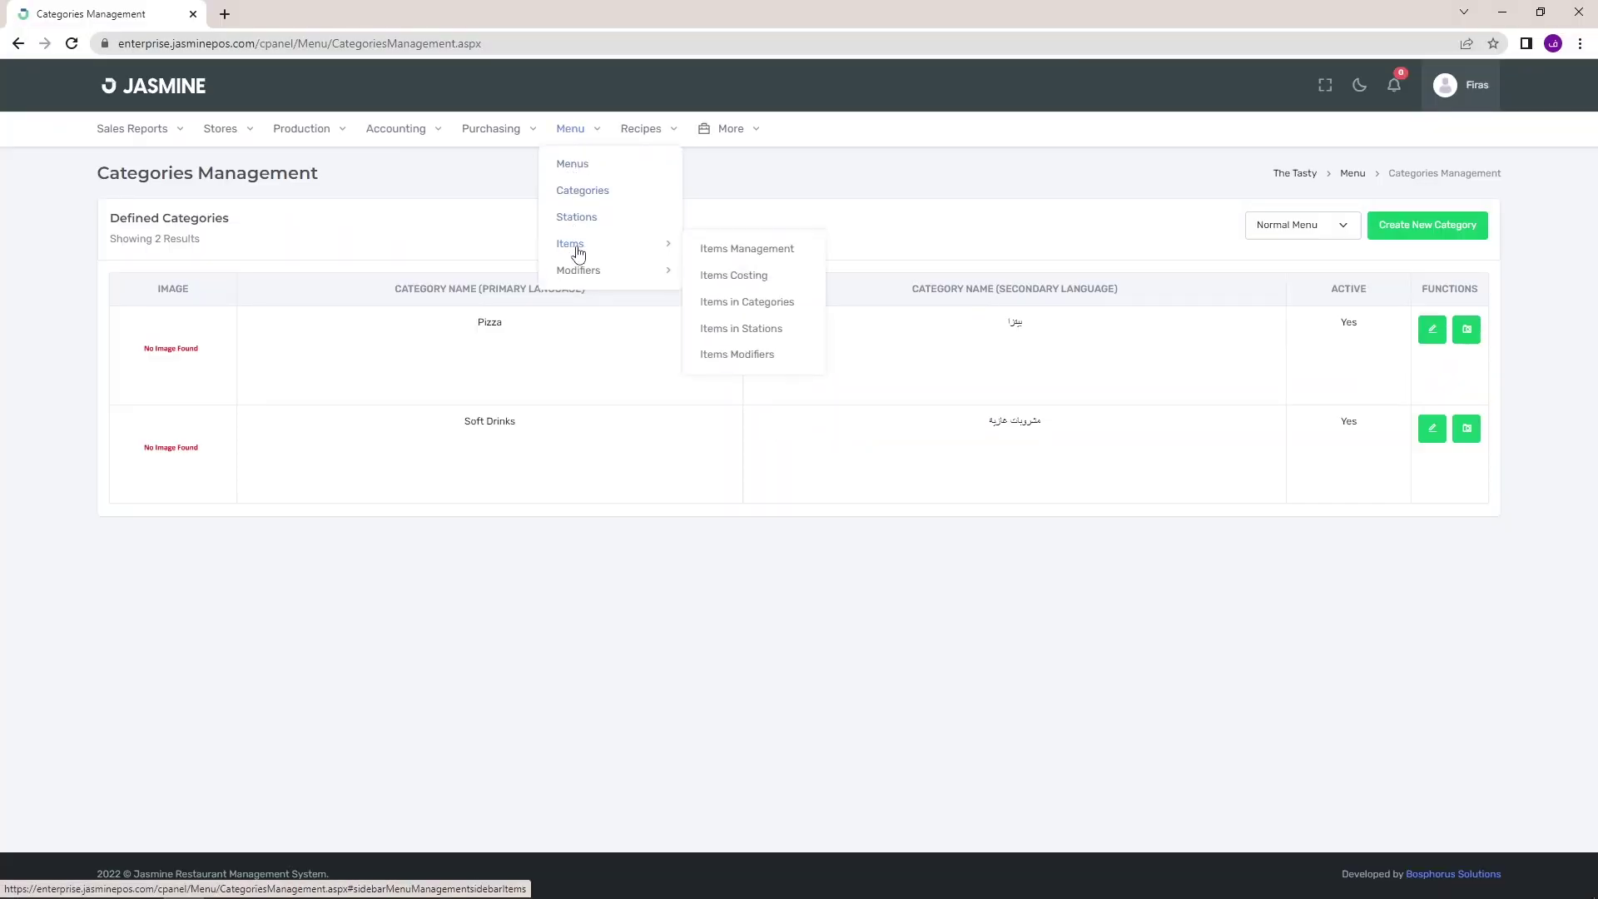
click(713, 249)
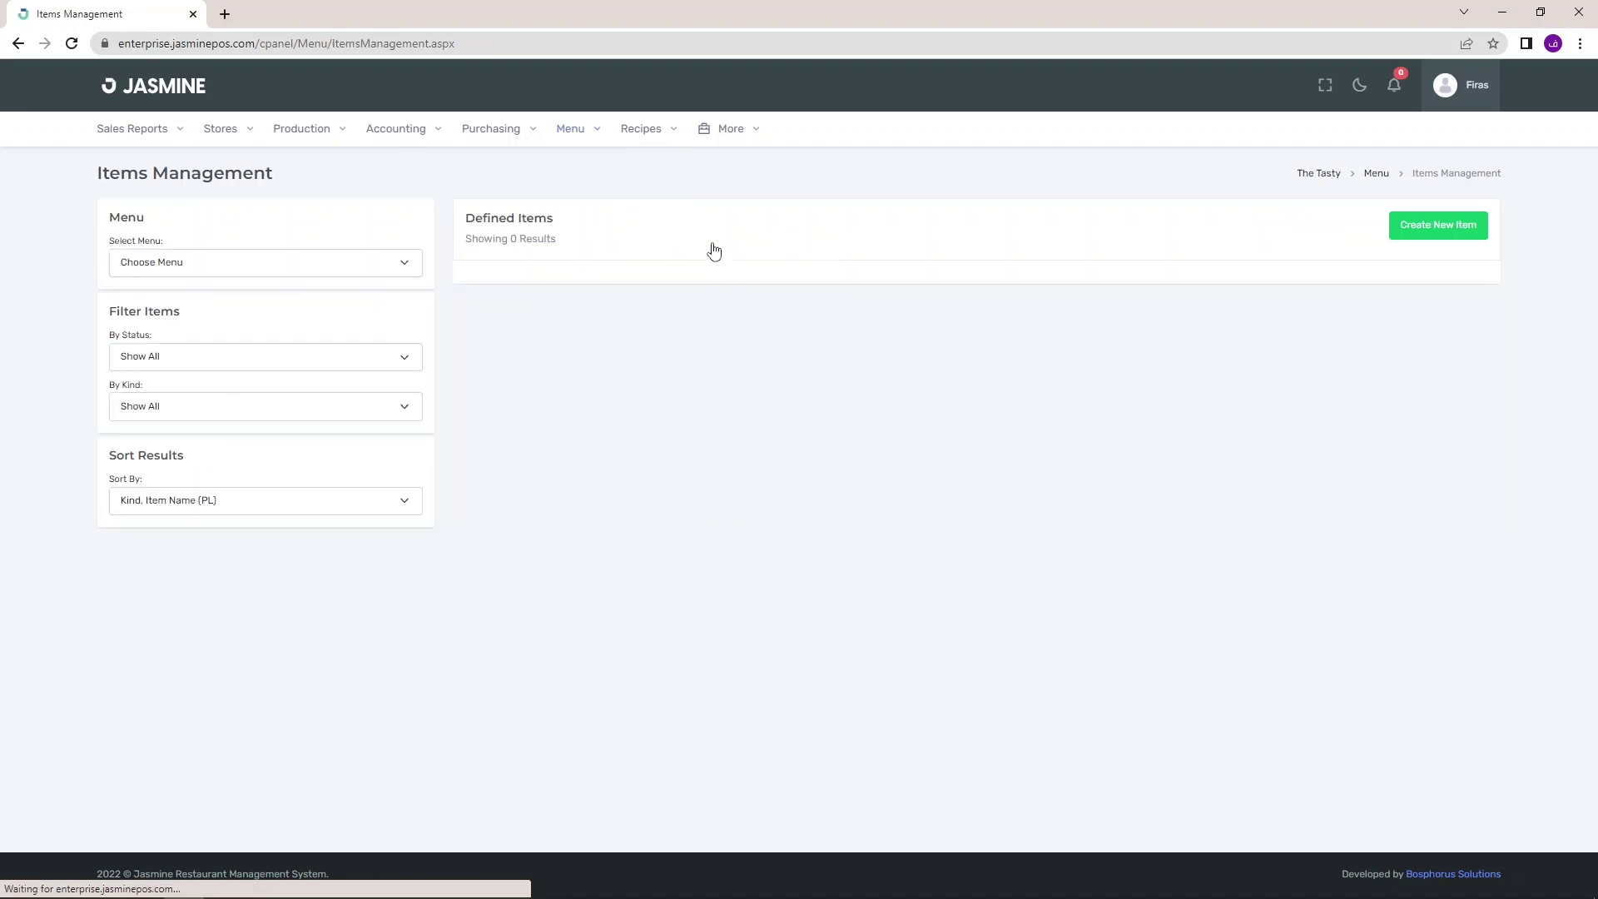
click(313, 266)
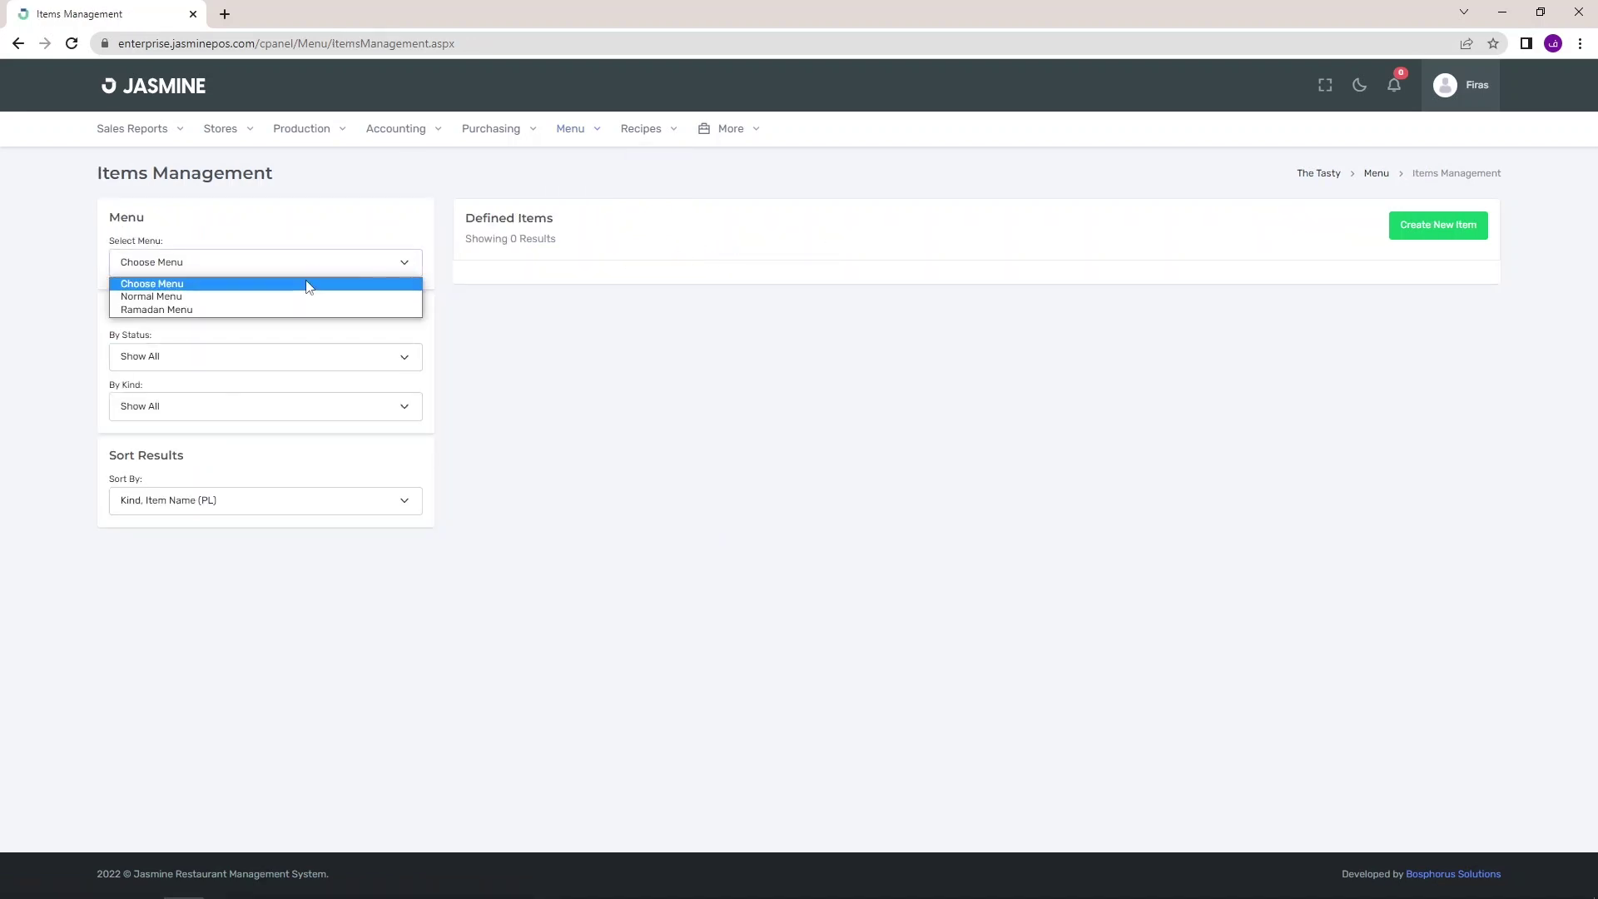
click(301, 297)
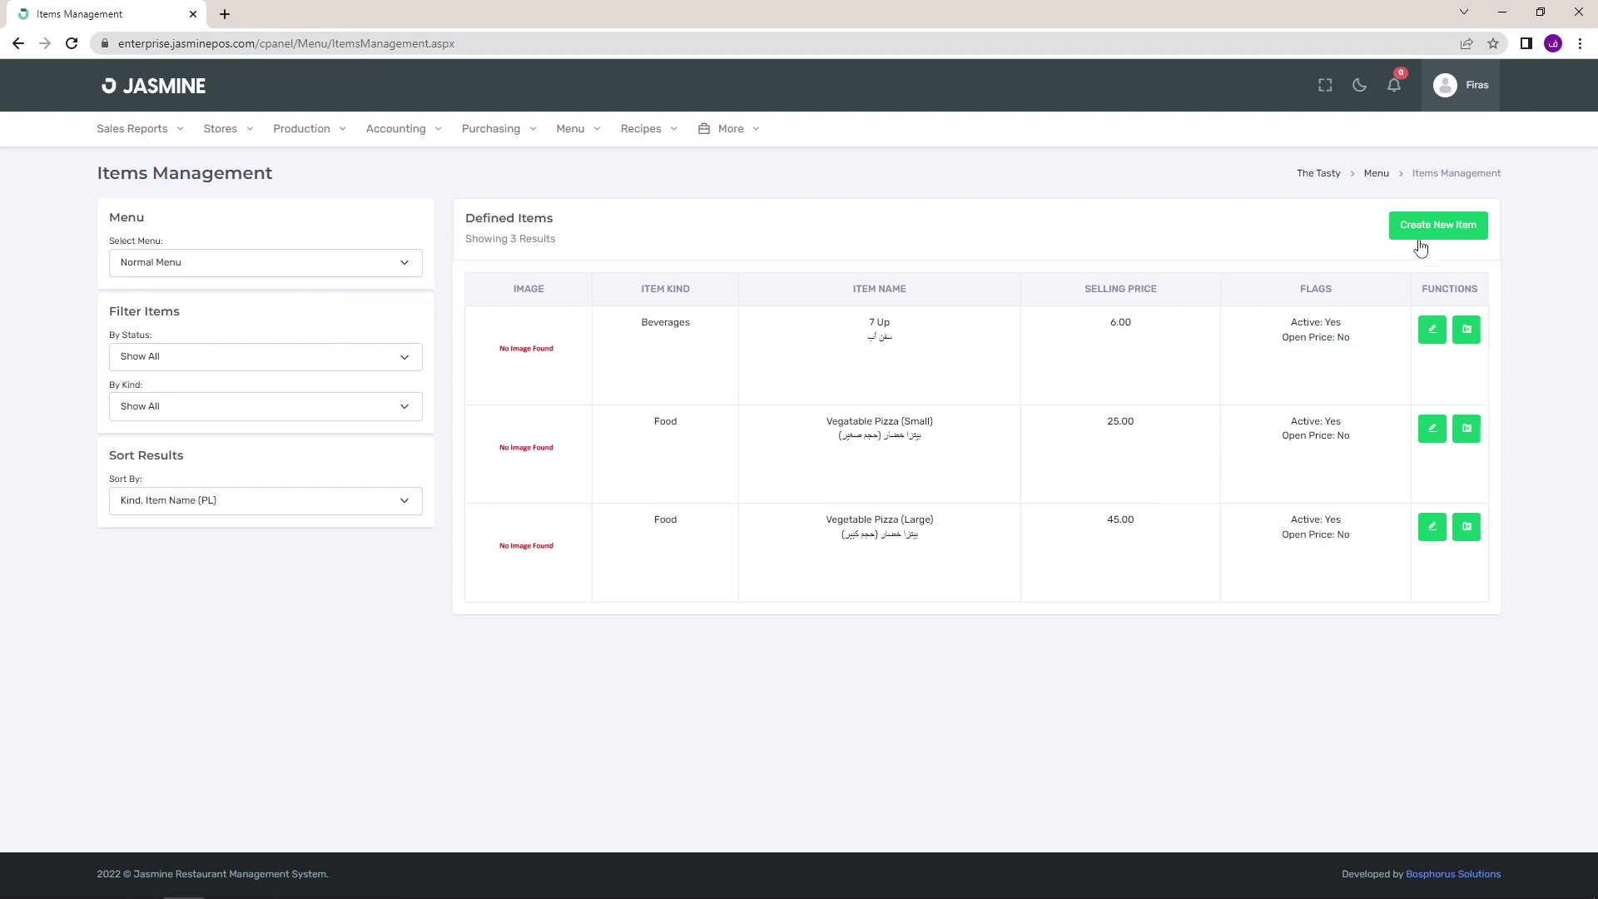
Create an active Food item named Grilled Halloumi Cheese, secondary-language name جبنة حلوم مشوي, with a selling price of 20.
click(1426, 233)
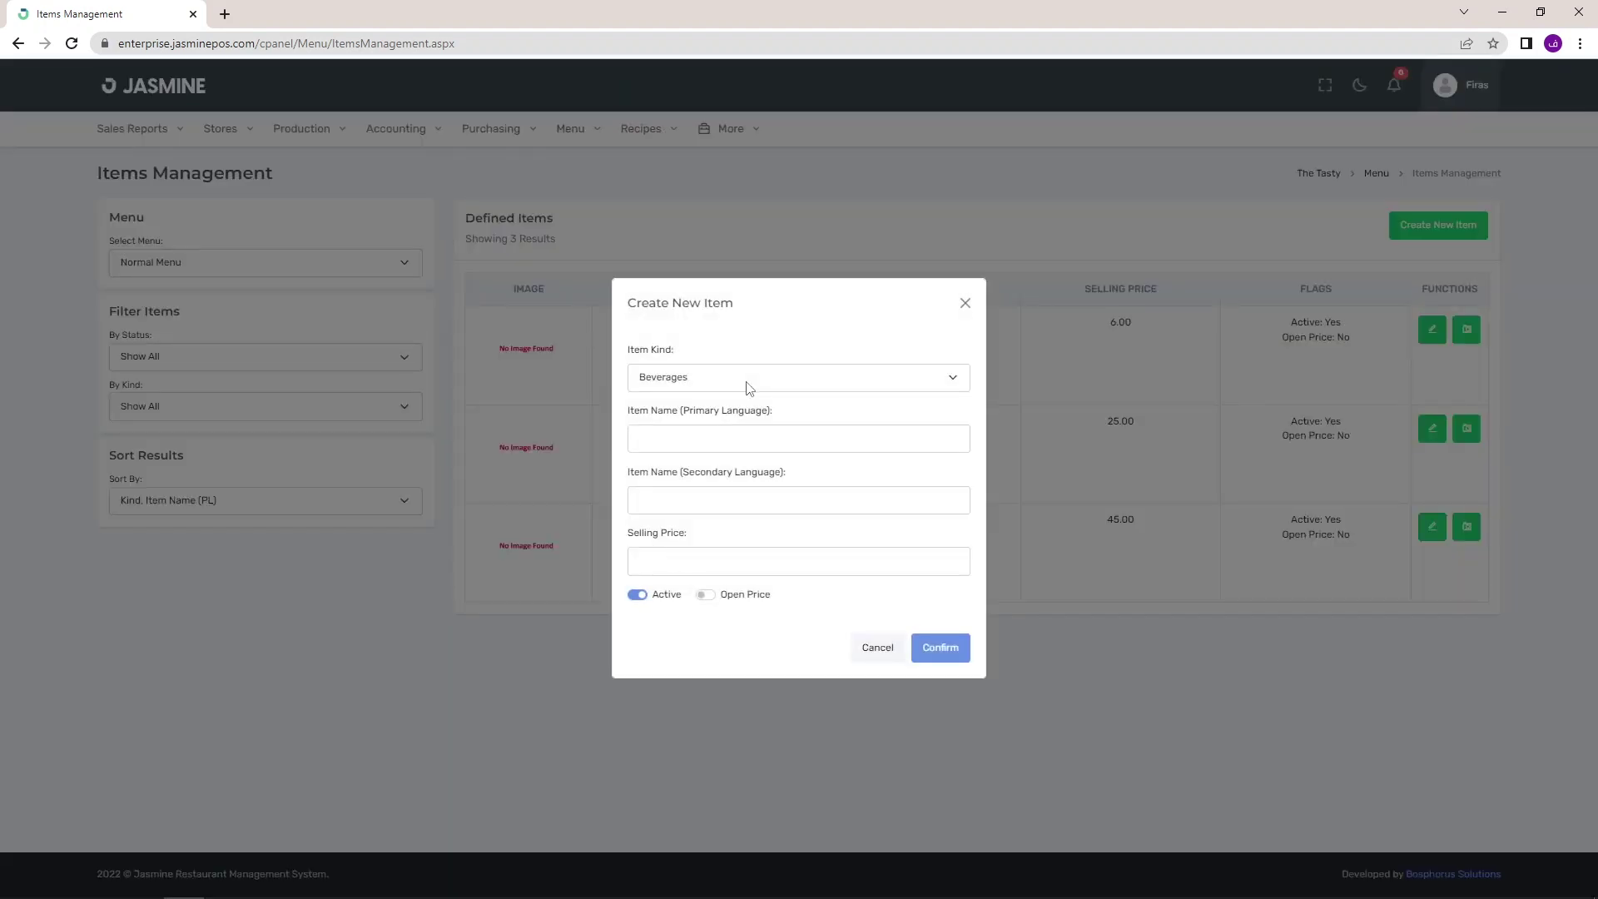
click(746, 381)
click(724, 412)
click(707, 438)
text(Halloumi Cheese)
text(لو)
text(te)
text(Grilled)
click(749, 496)
text(حبنة حلوم)
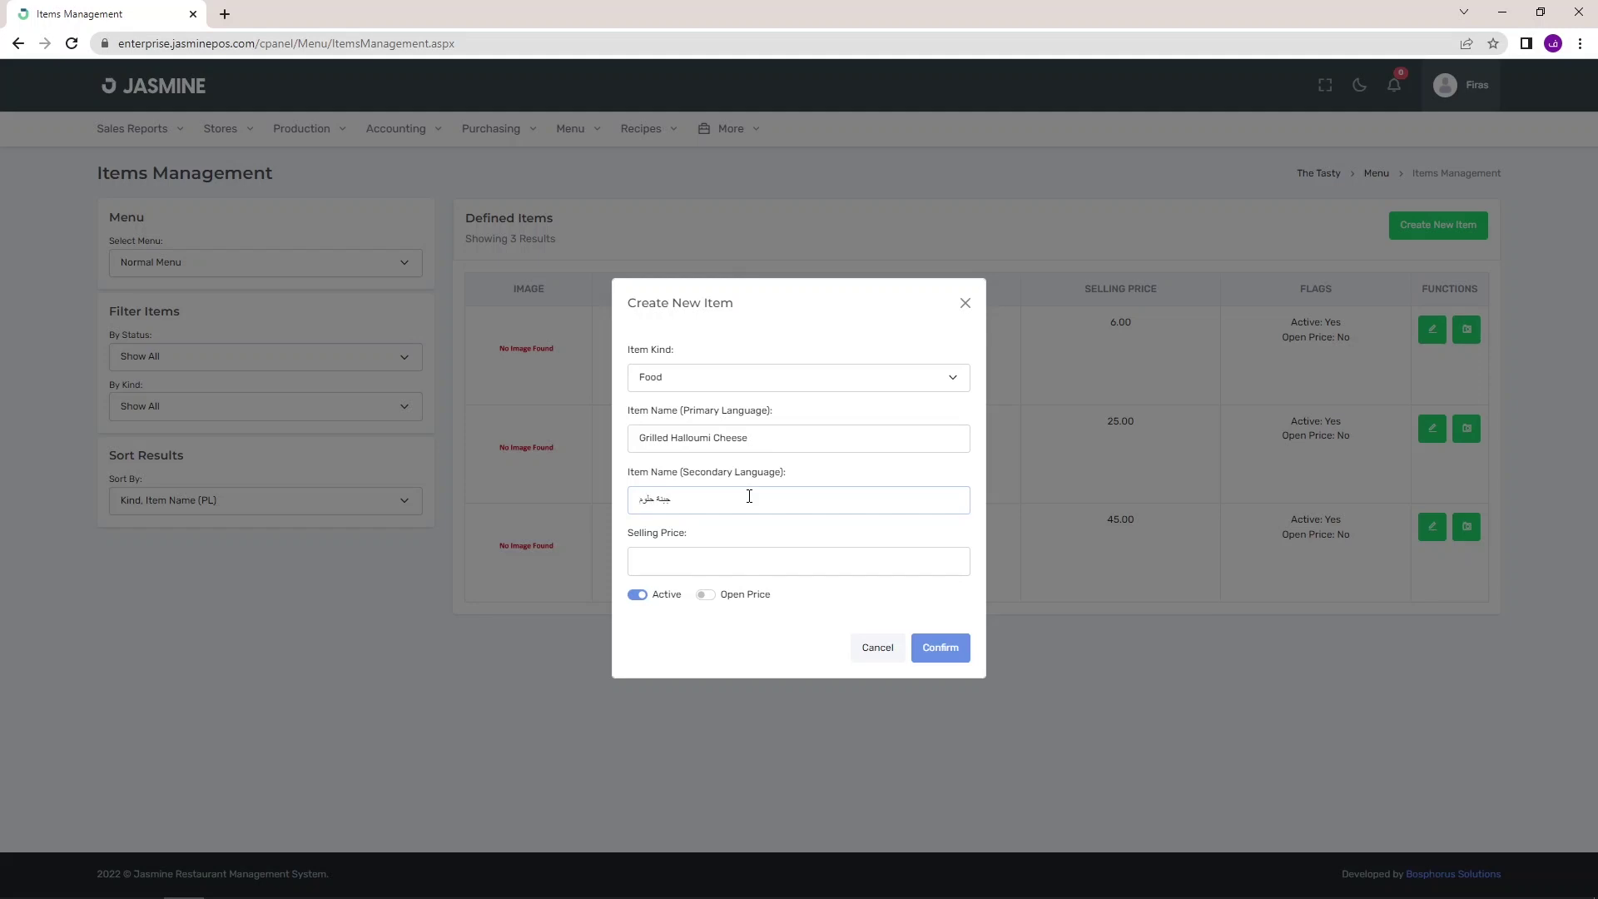
text( مشوي)
click(952, 662)
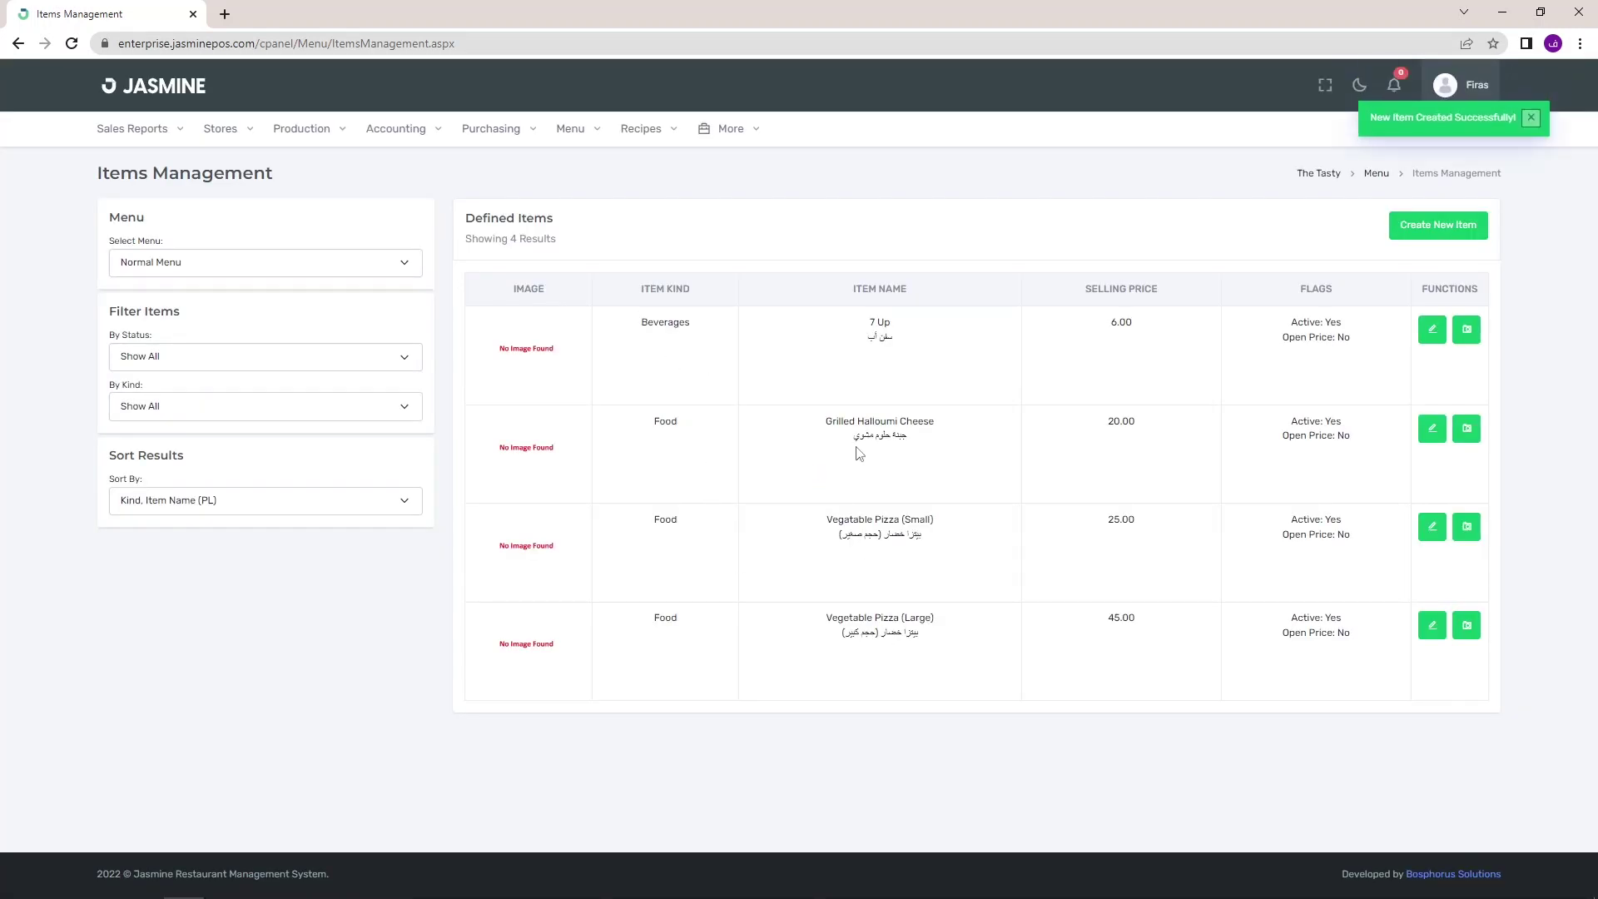
drag(826, 425, 919, 436)
click(816, 498)
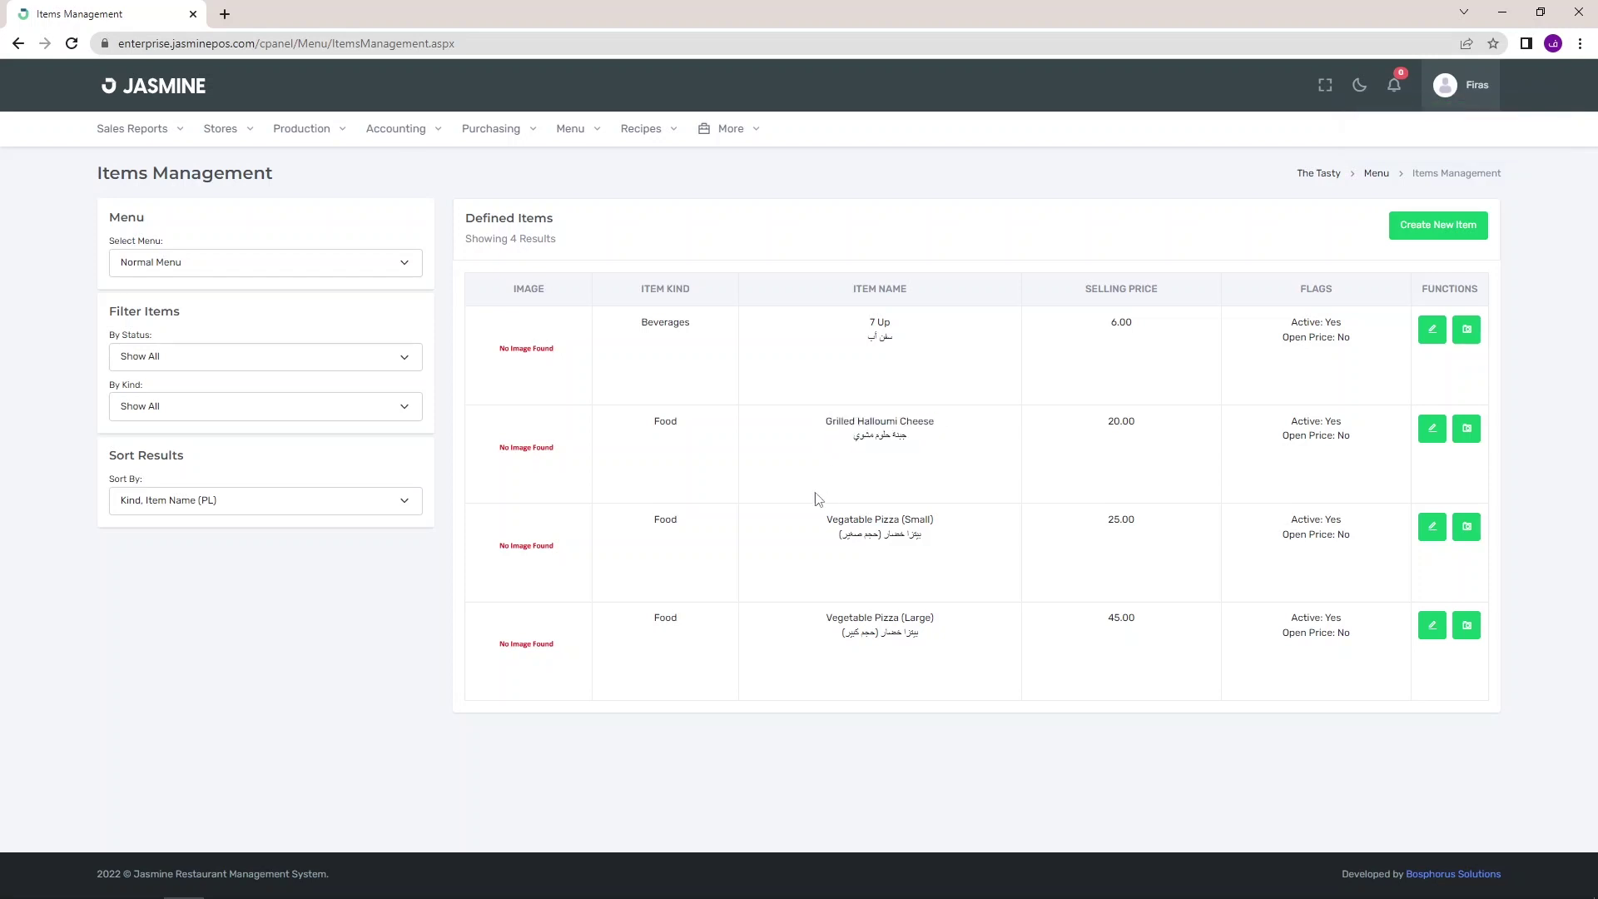
Open Categories Management with Normal Menu as the chosen menu.
mouse_move(551, 140)
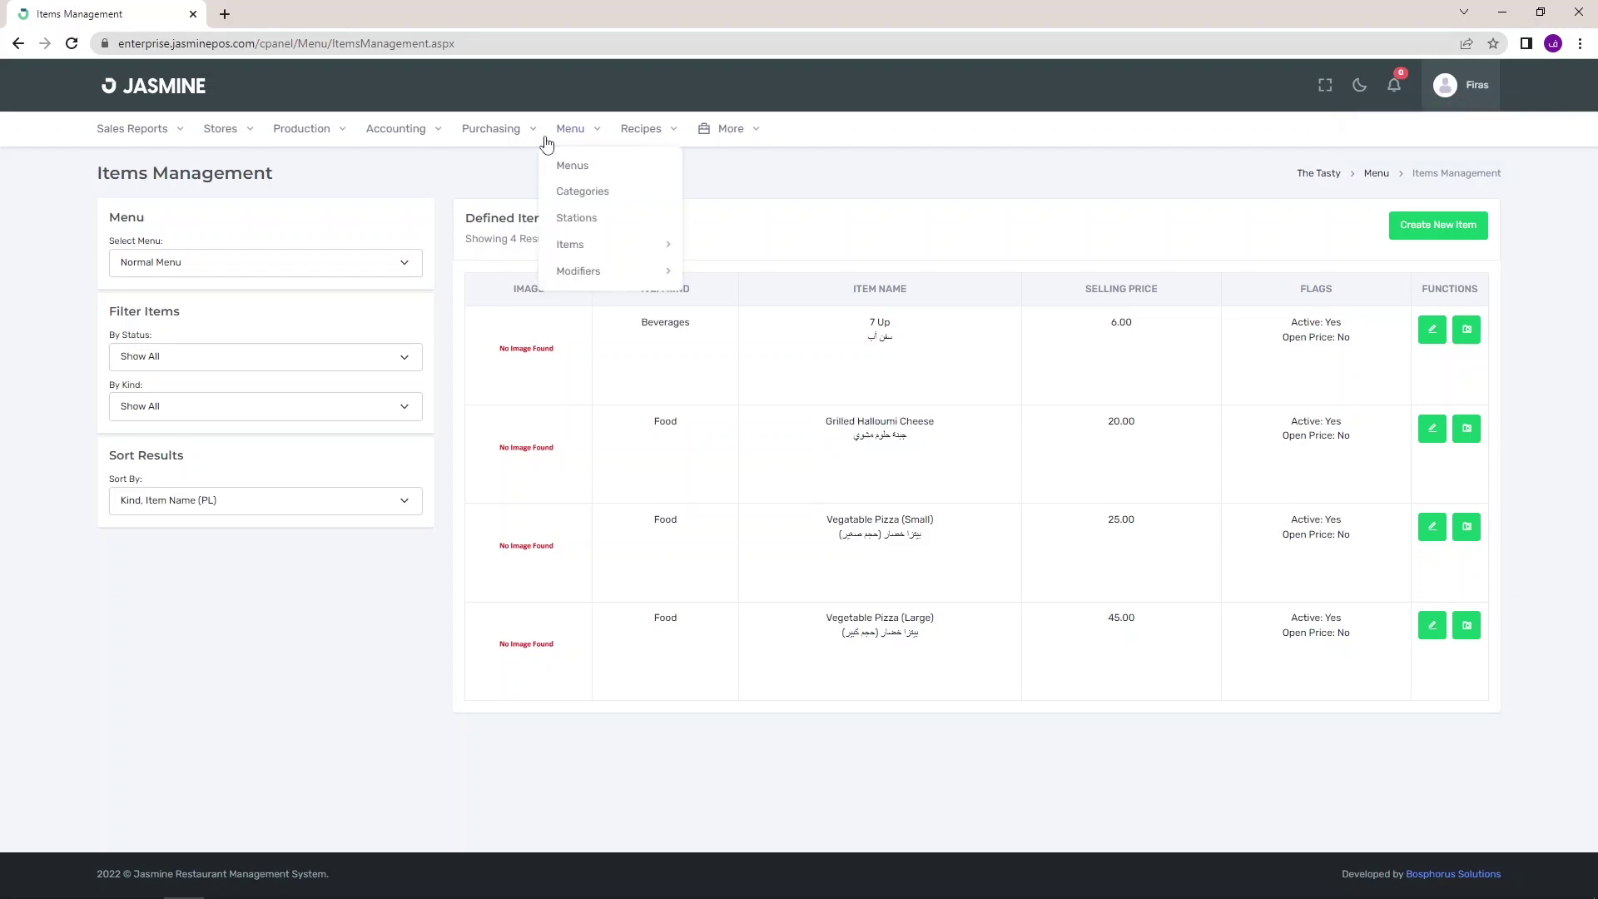
click(570, 191)
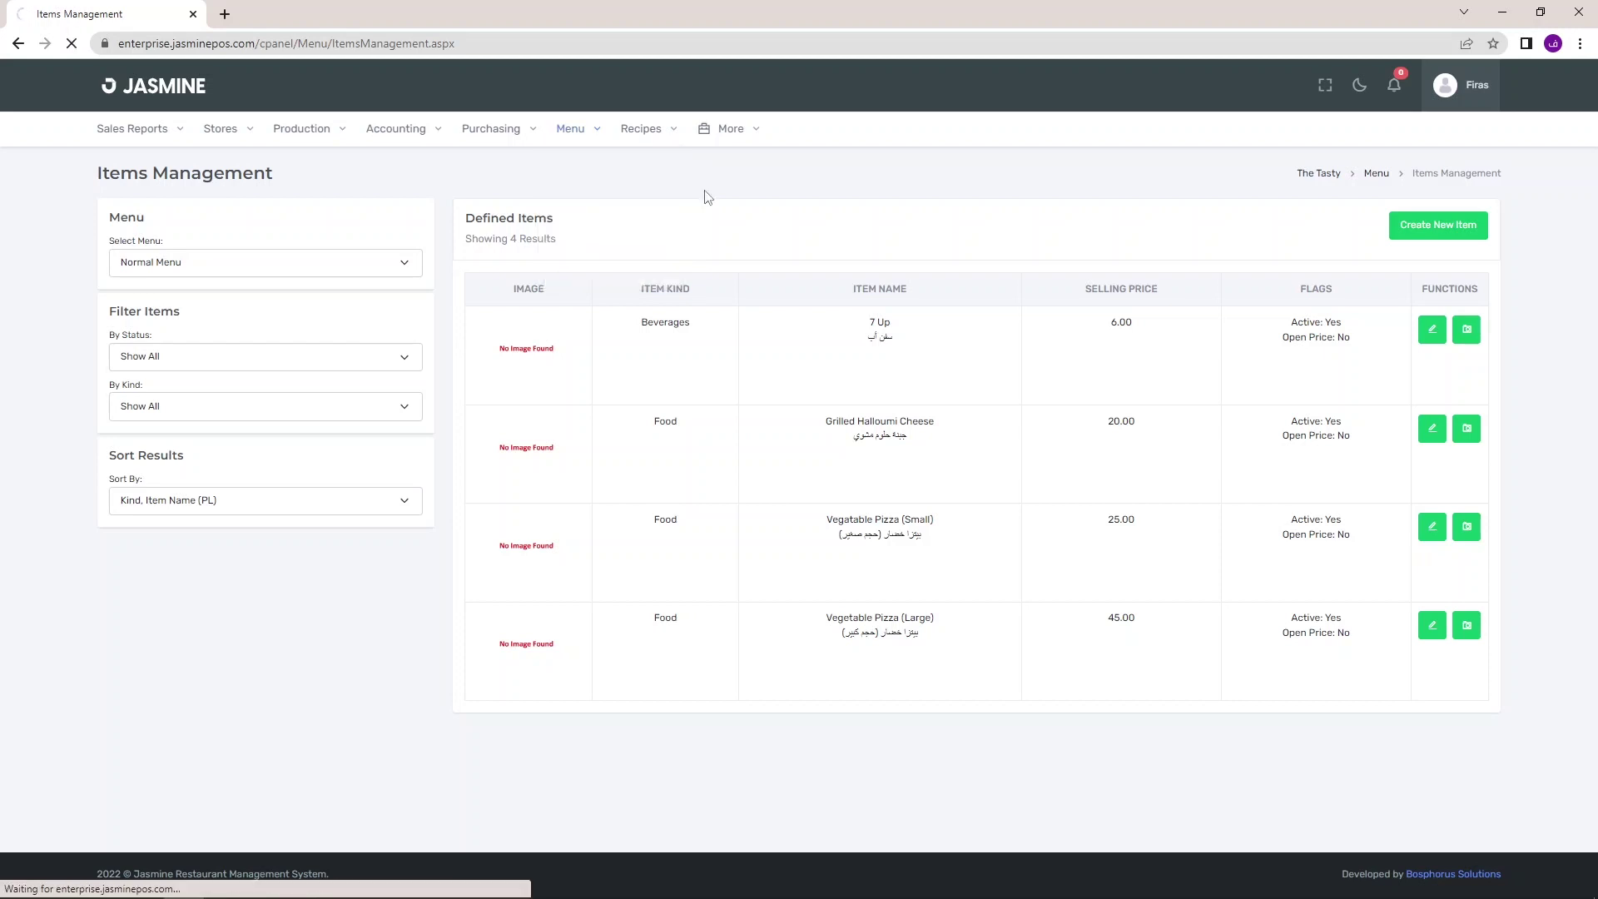
click(1274, 226)
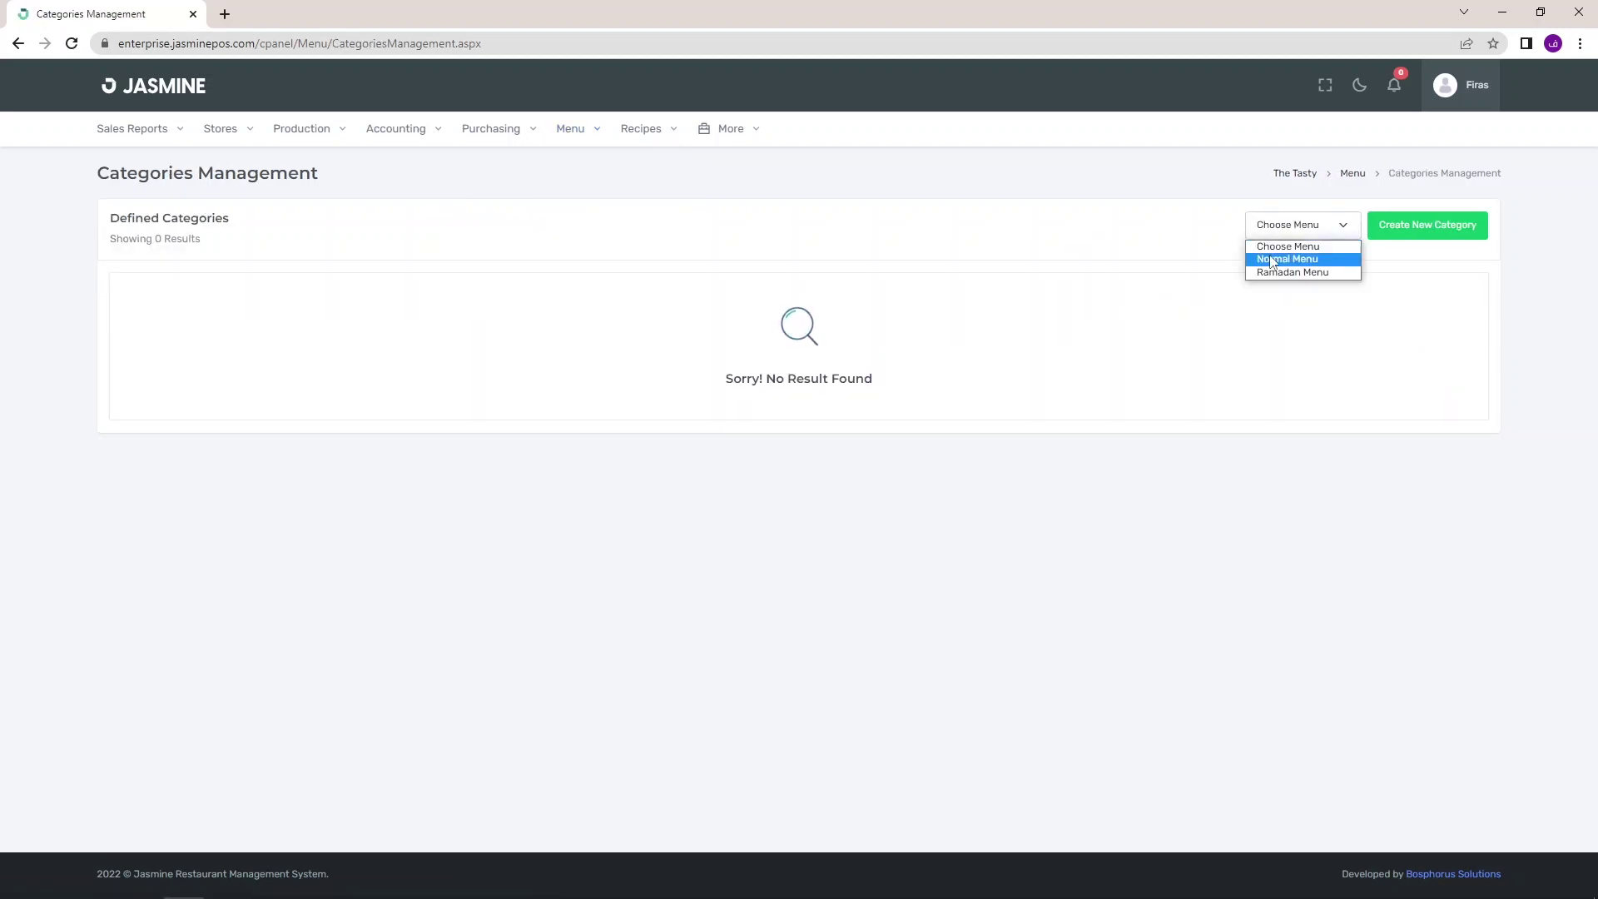
click(1272, 259)
Create two active categories in the Normal Menu: Appetizers with secondary-language name مقبلات and Breakfast with secondary-language name افطار.
click(1409, 247)
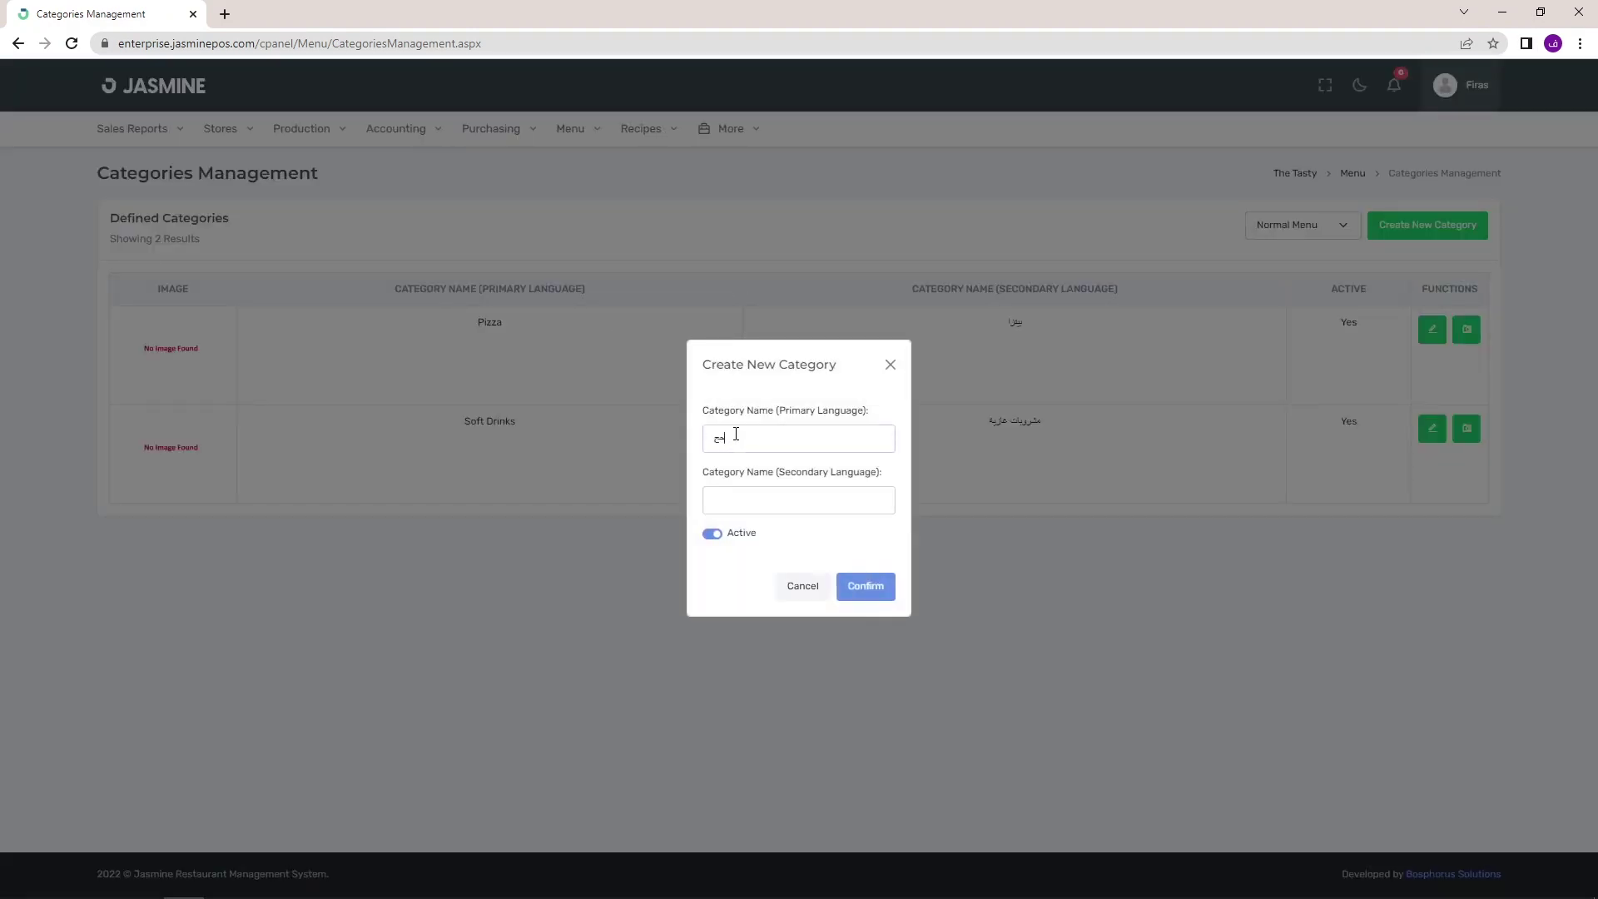
text(معجنات)
click(860, 592)
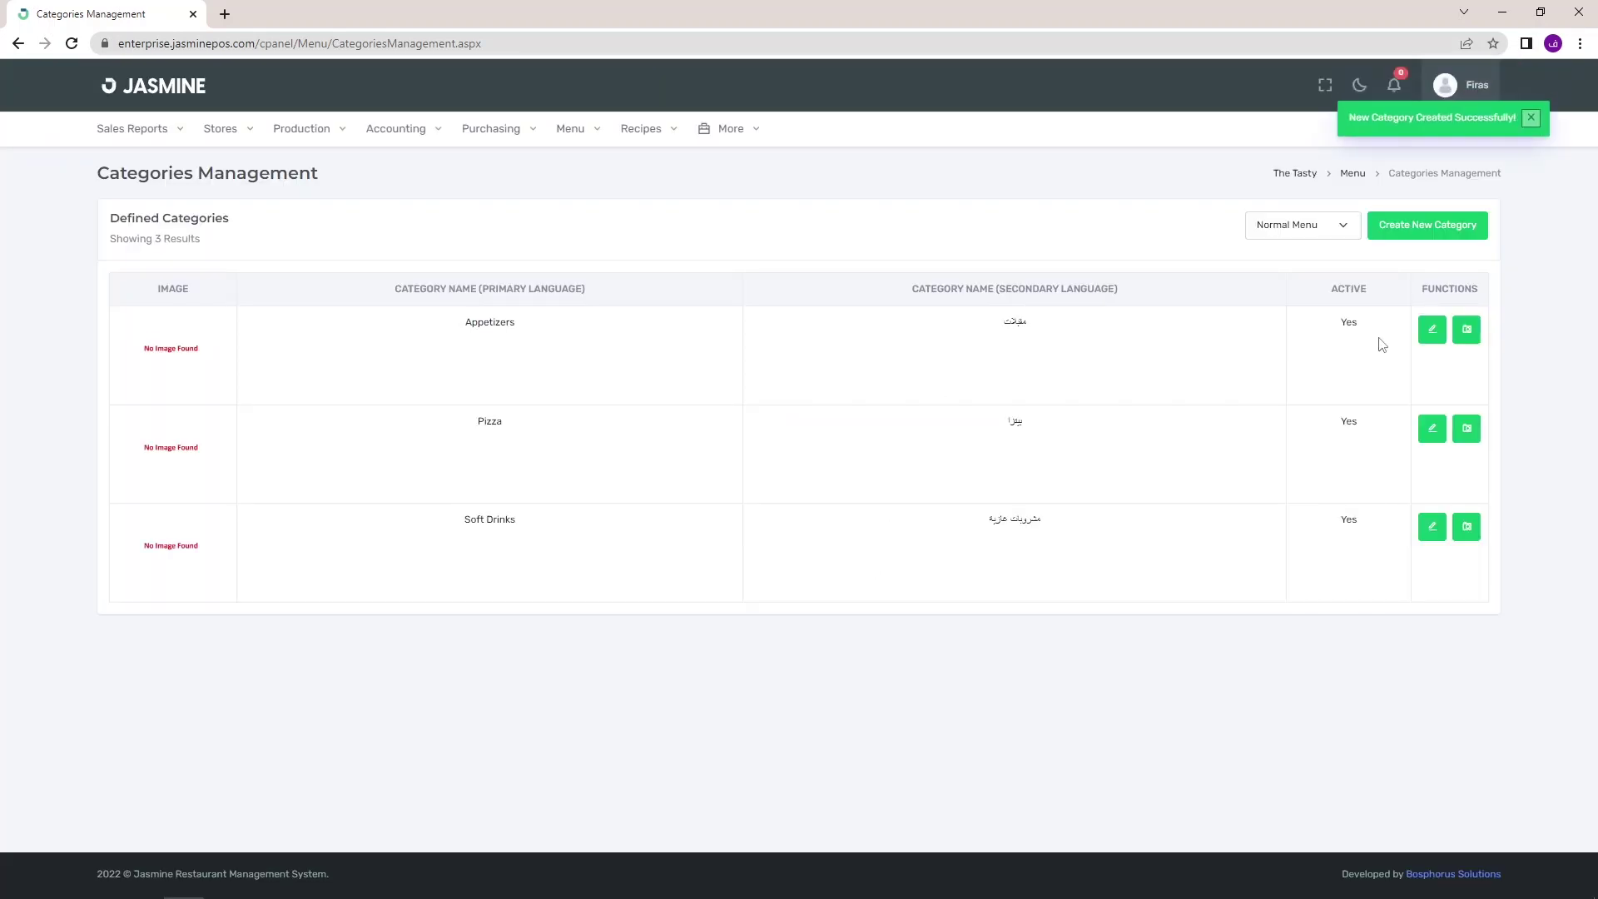
click(1421, 241)
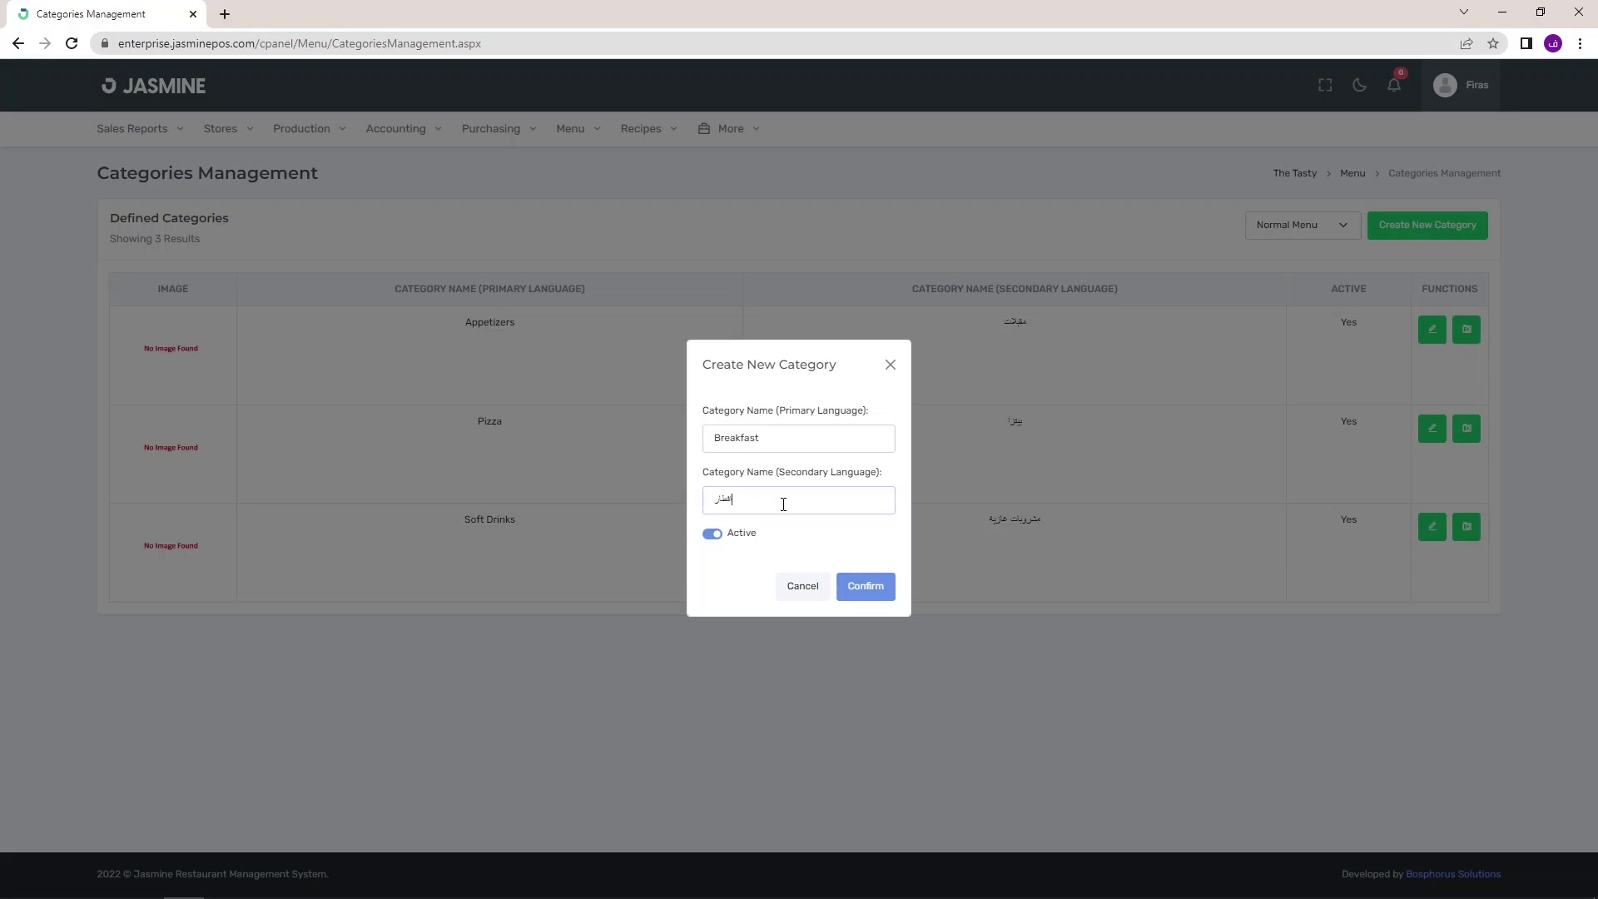
click(857, 583)
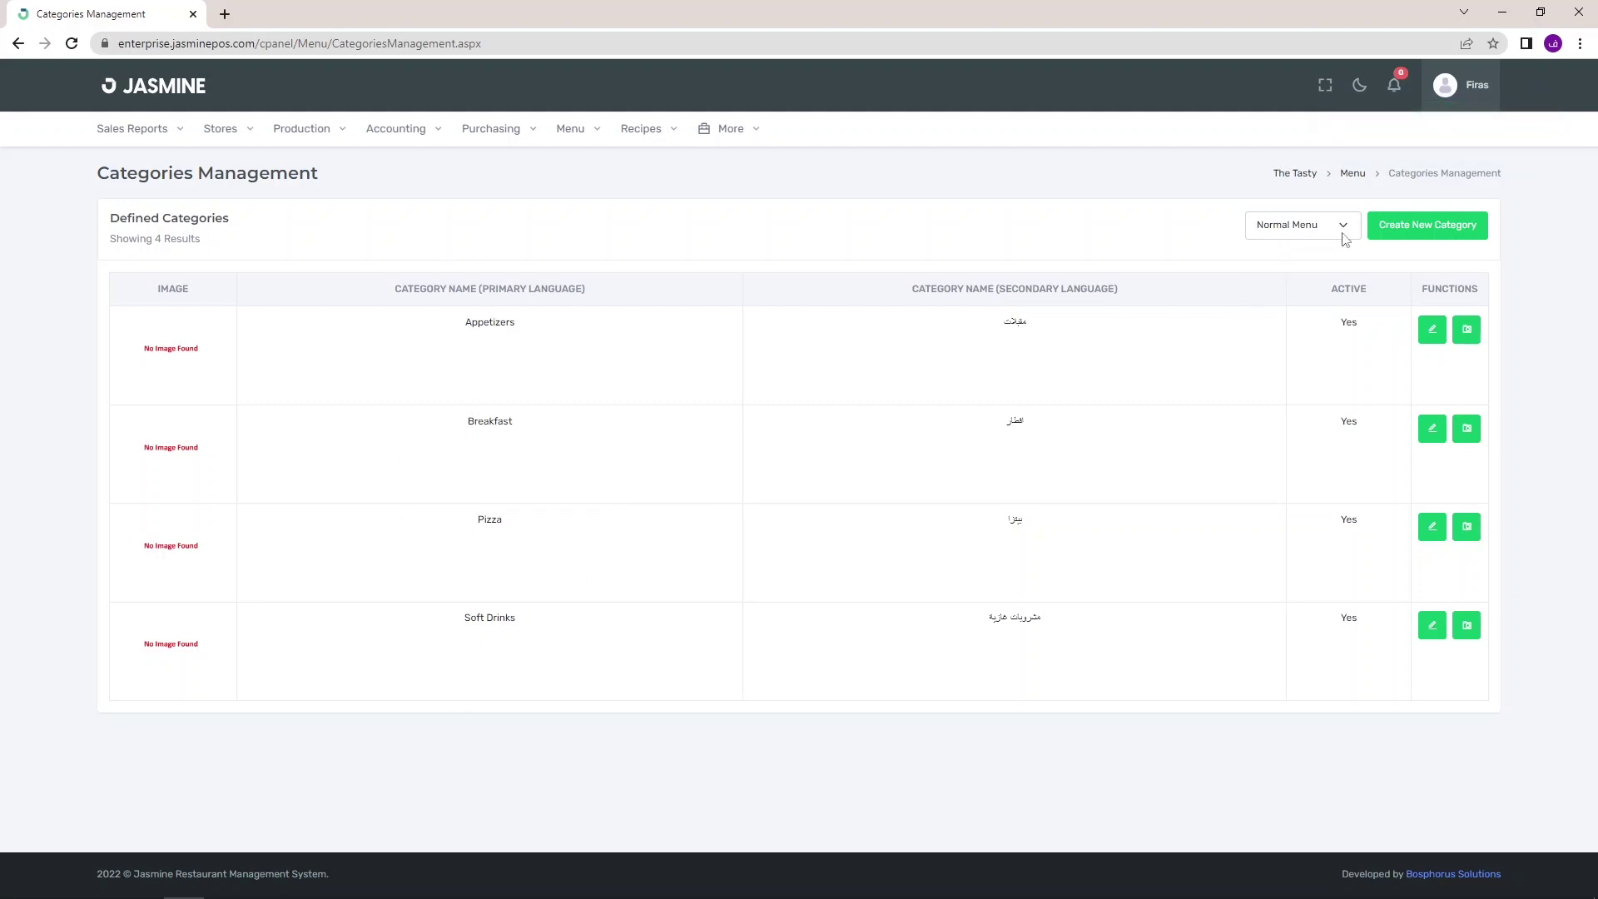
Check the Ramadan Menu's categories, and return the list to the Normal Menu.
click(1288, 232)
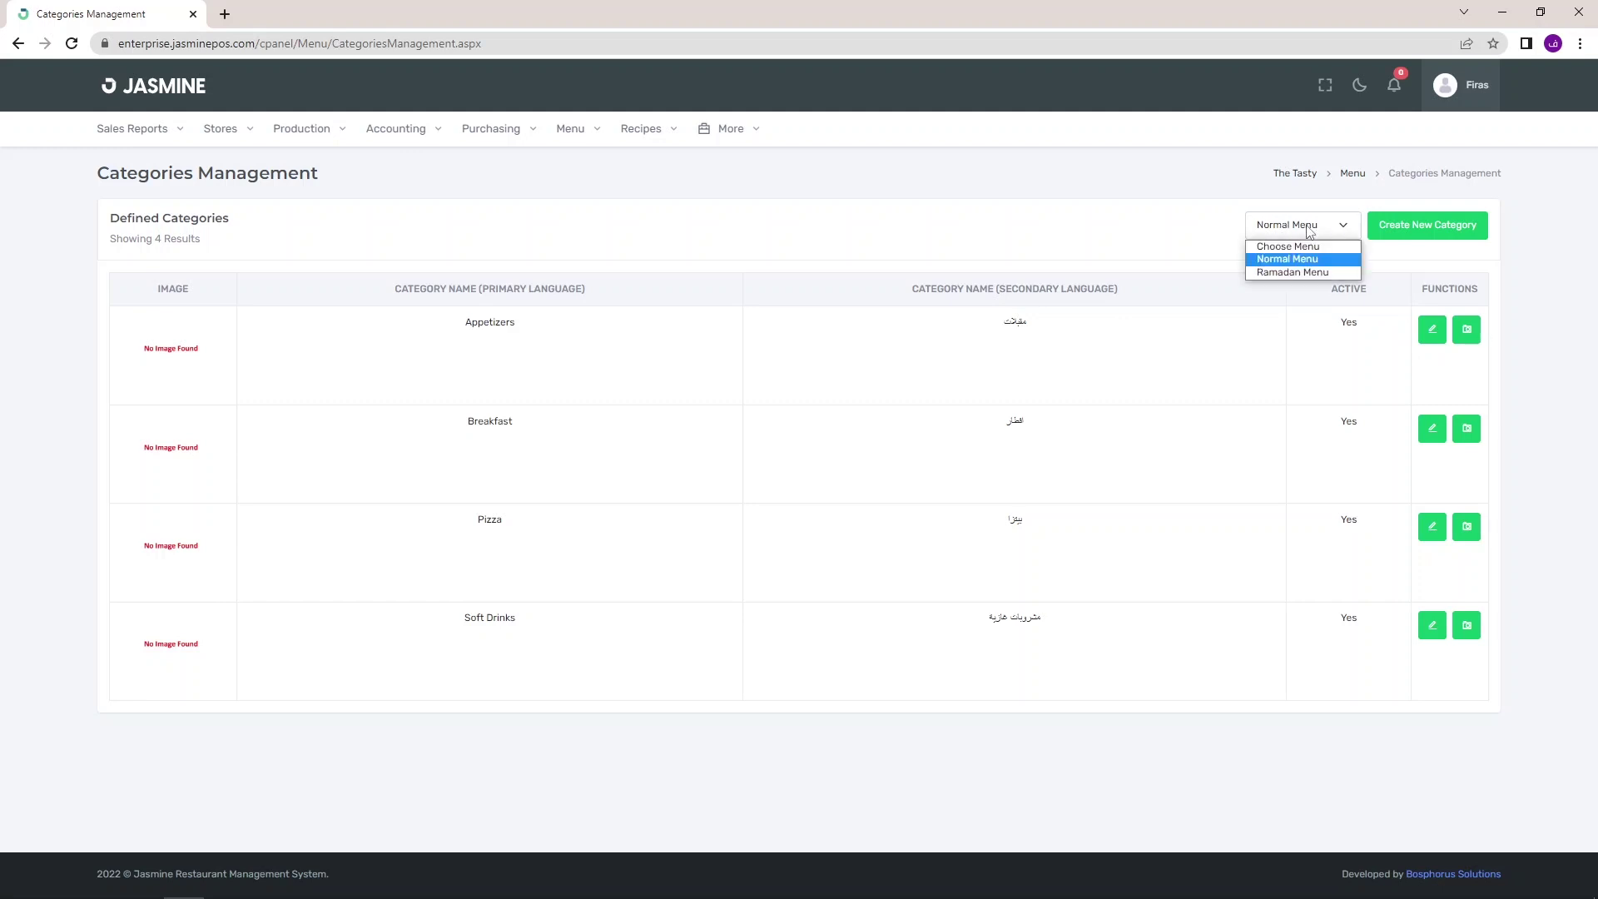
click(1288, 274)
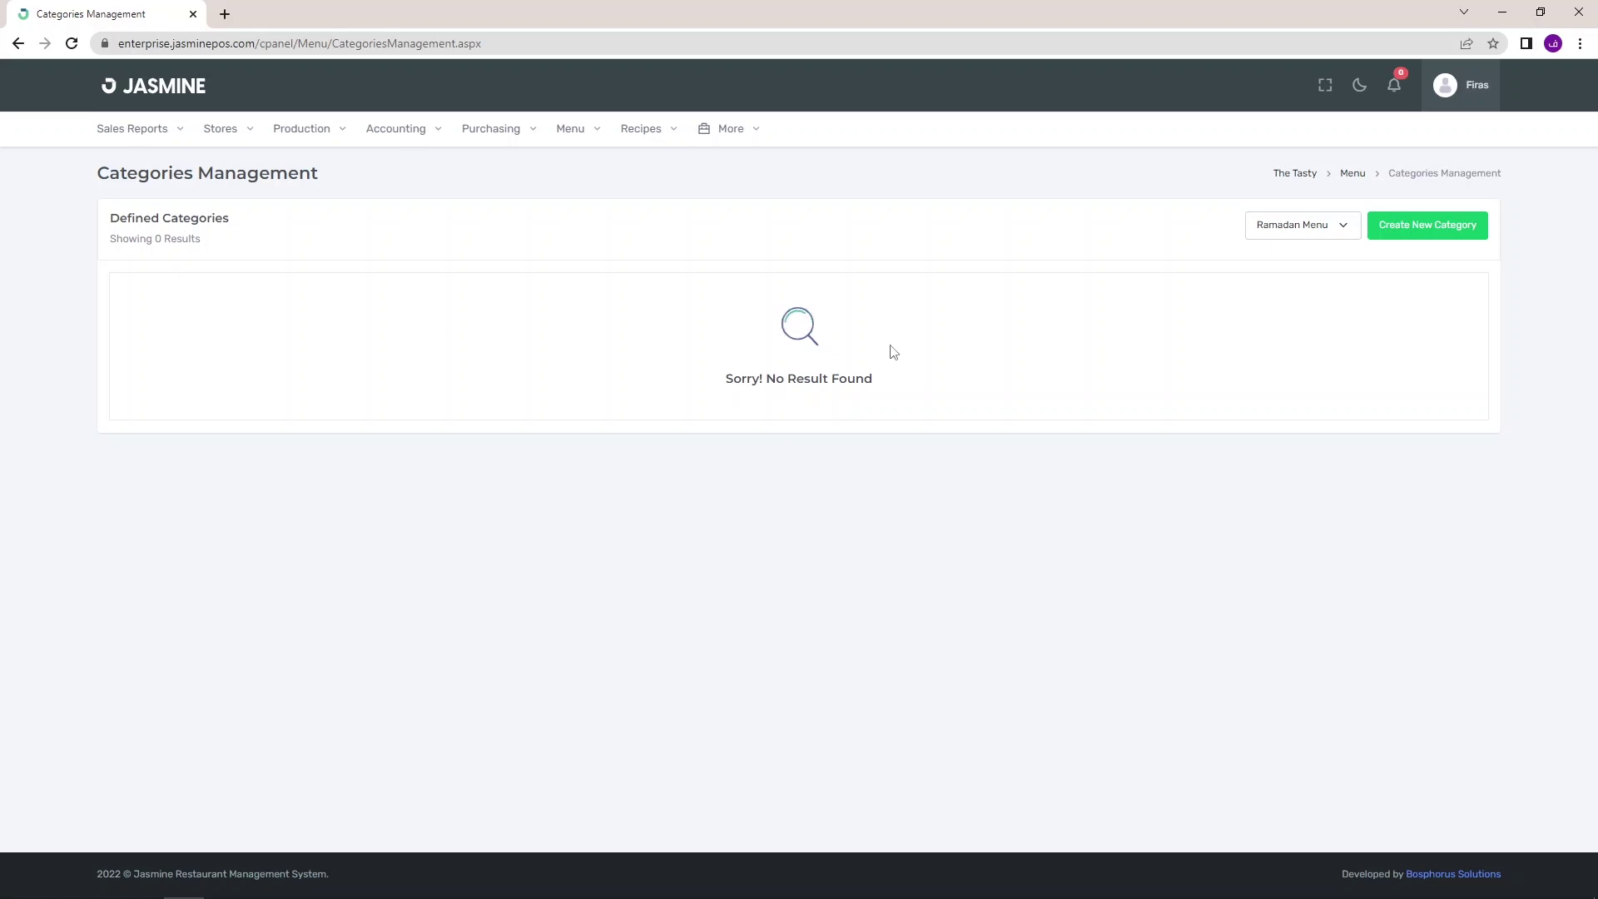
click(1287, 236)
click(1282, 258)
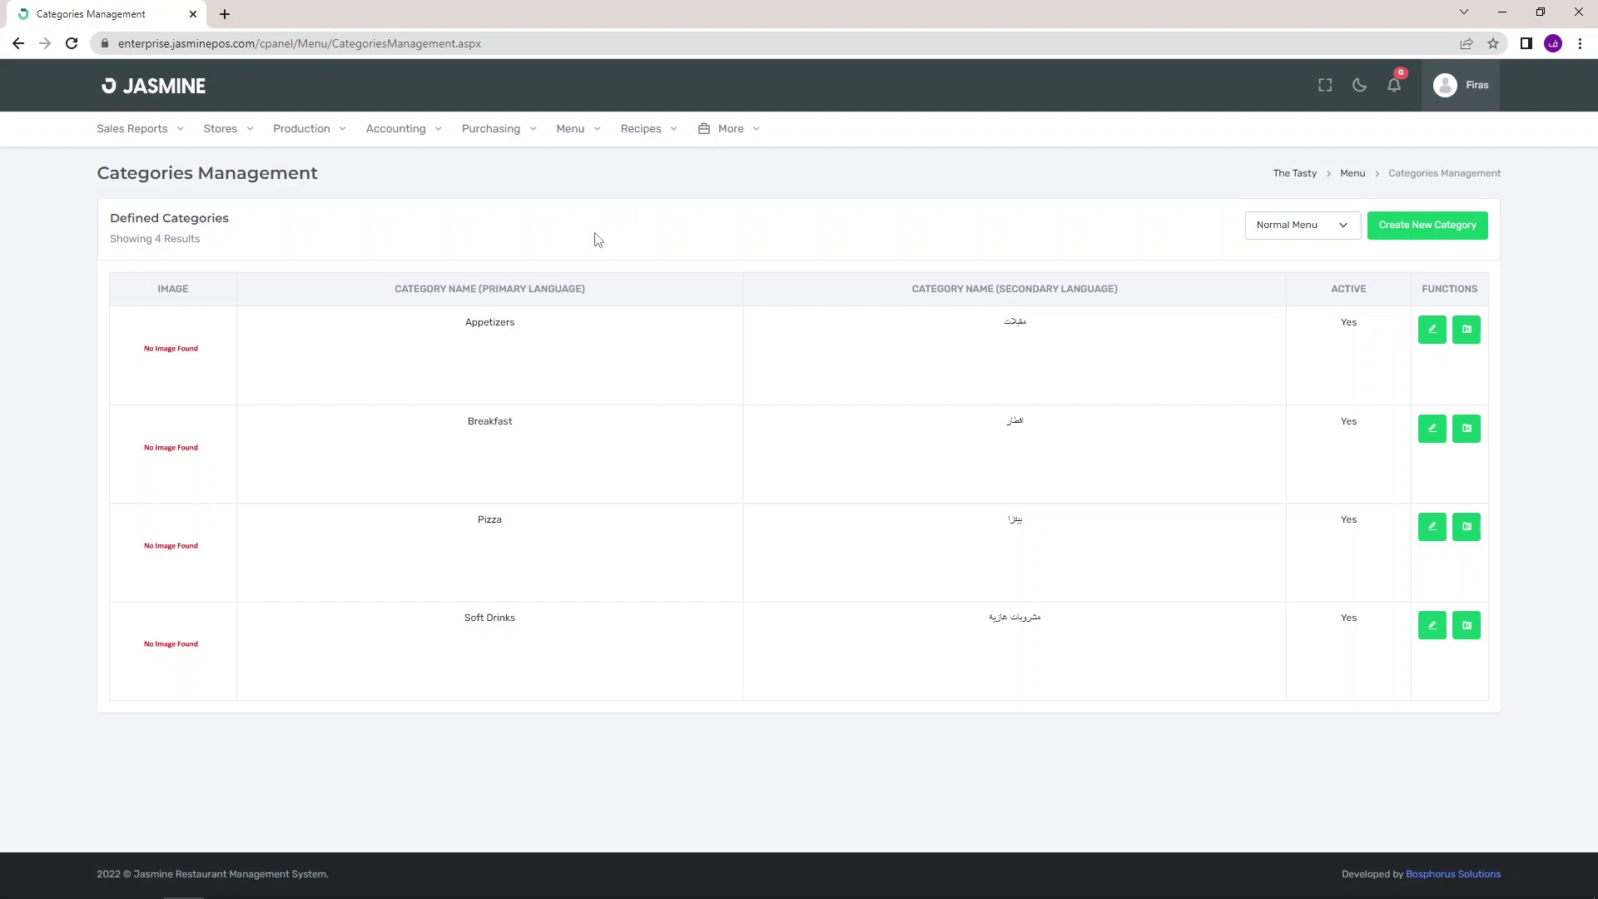
Open Items in Categories for the Normal Menu and check the available category choices, keeping Appetizers selected.
mouse_move(592, 133)
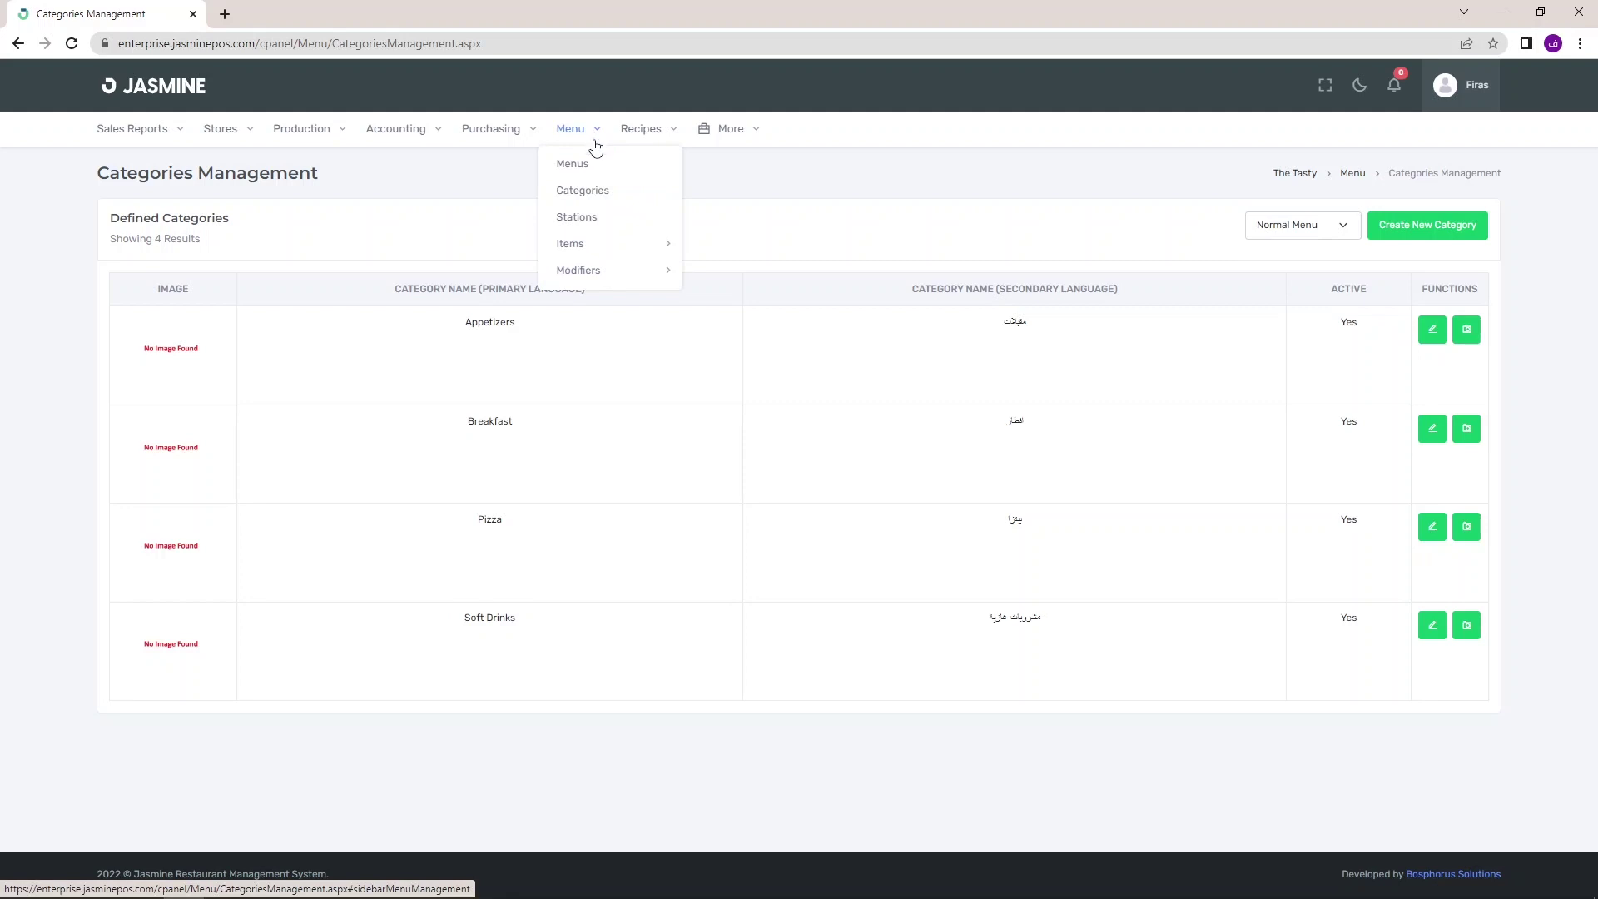
mouse_move(597, 251)
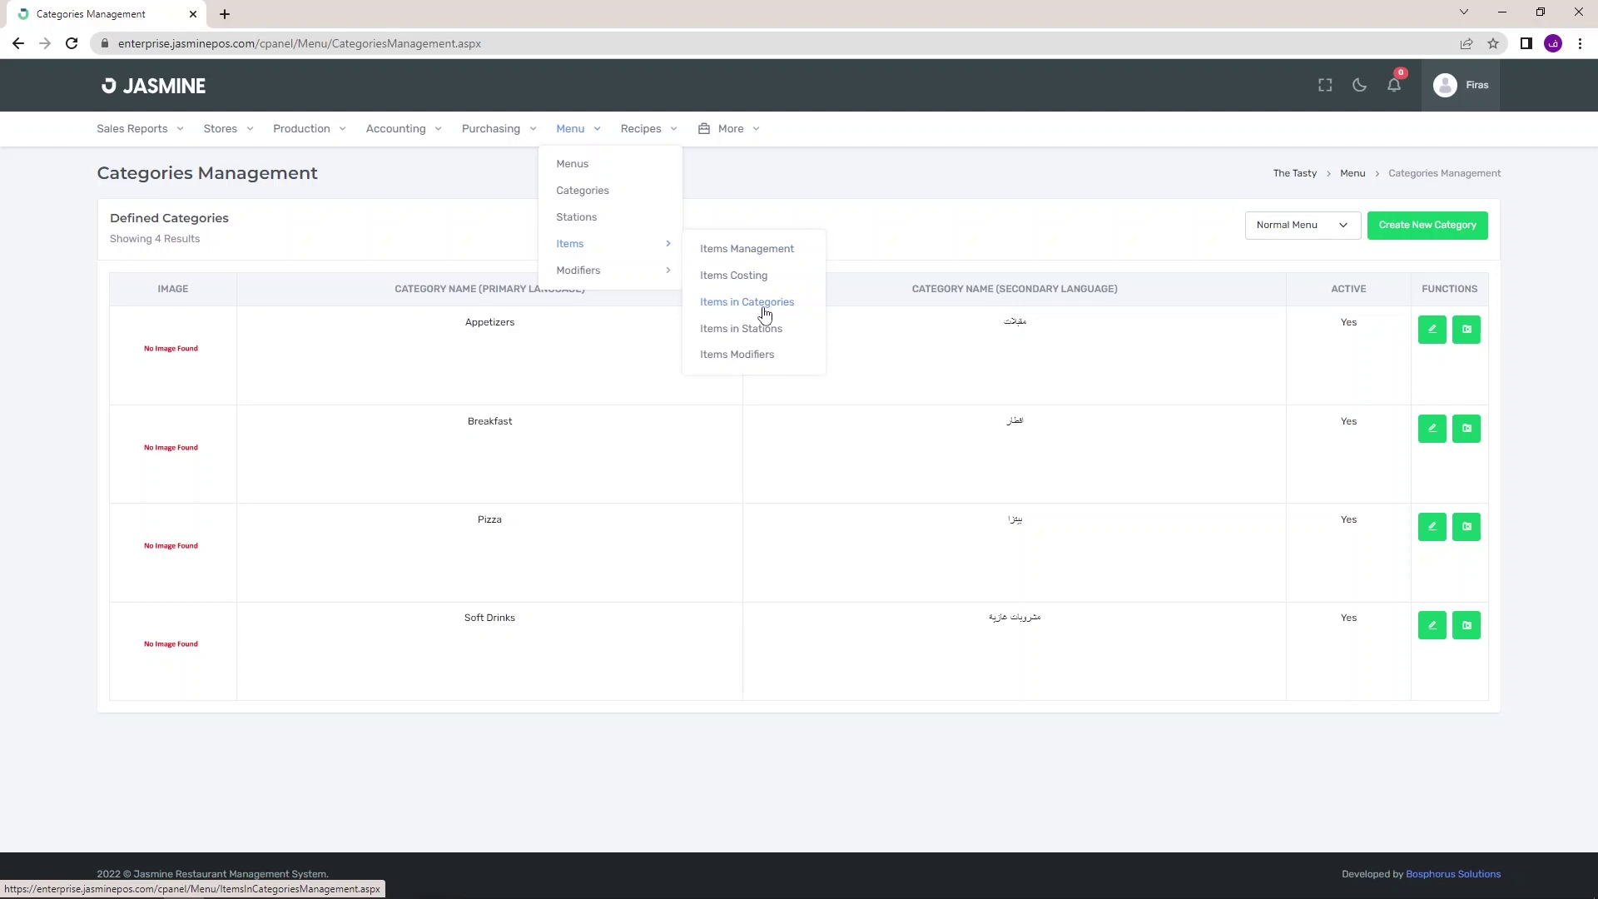
click(764, 313)
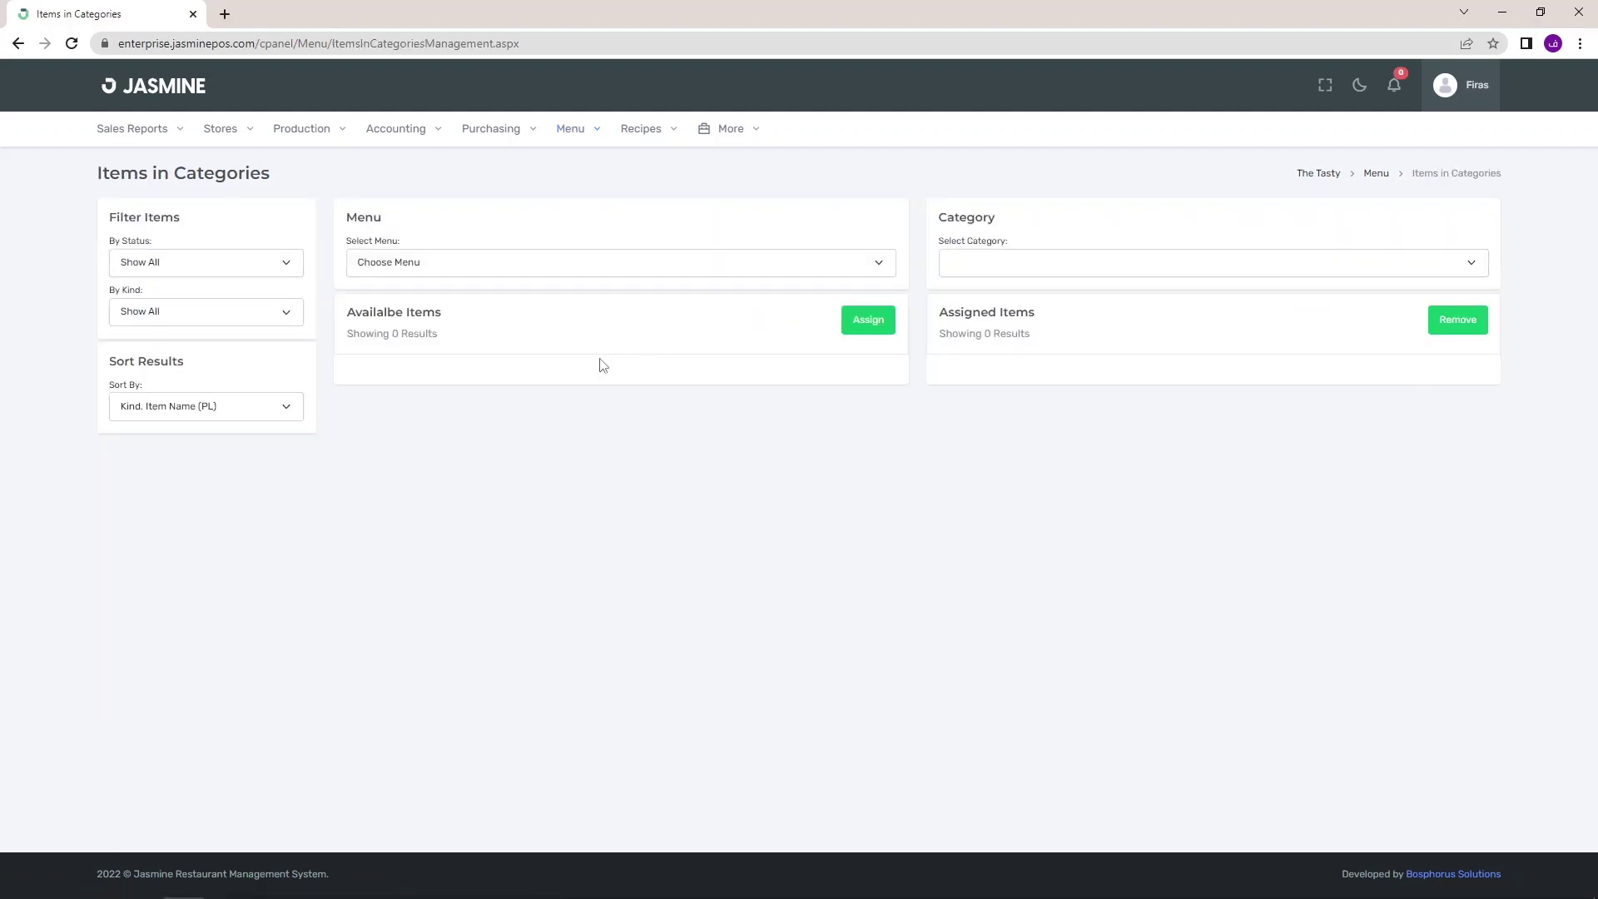
click(411, 266)
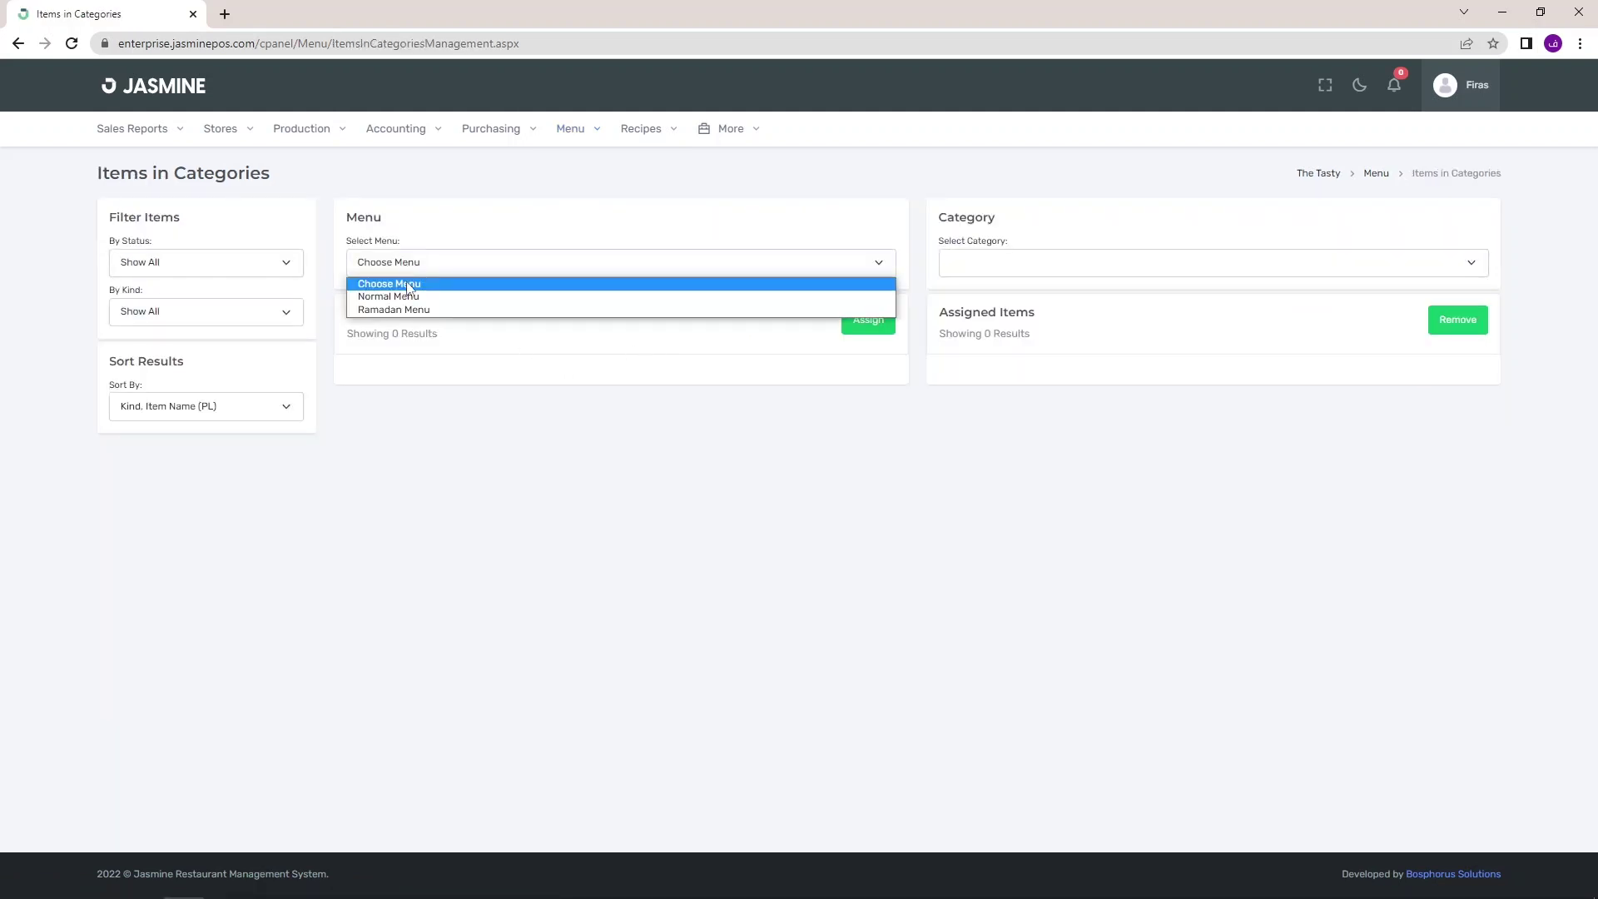
click(407, 297)
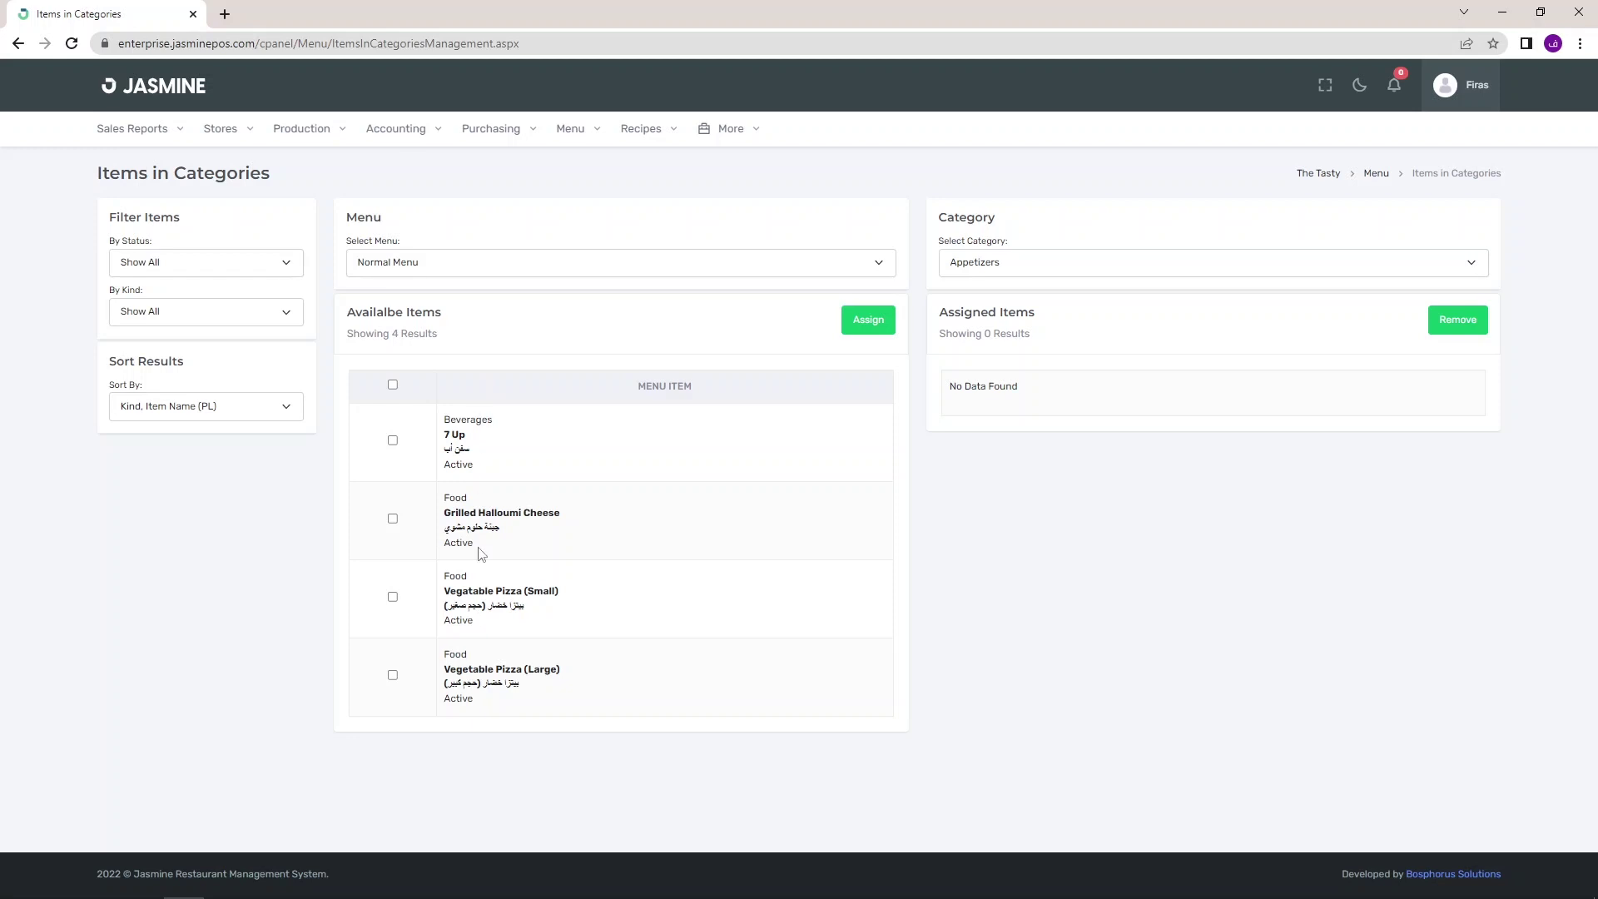
click(1016, 265)
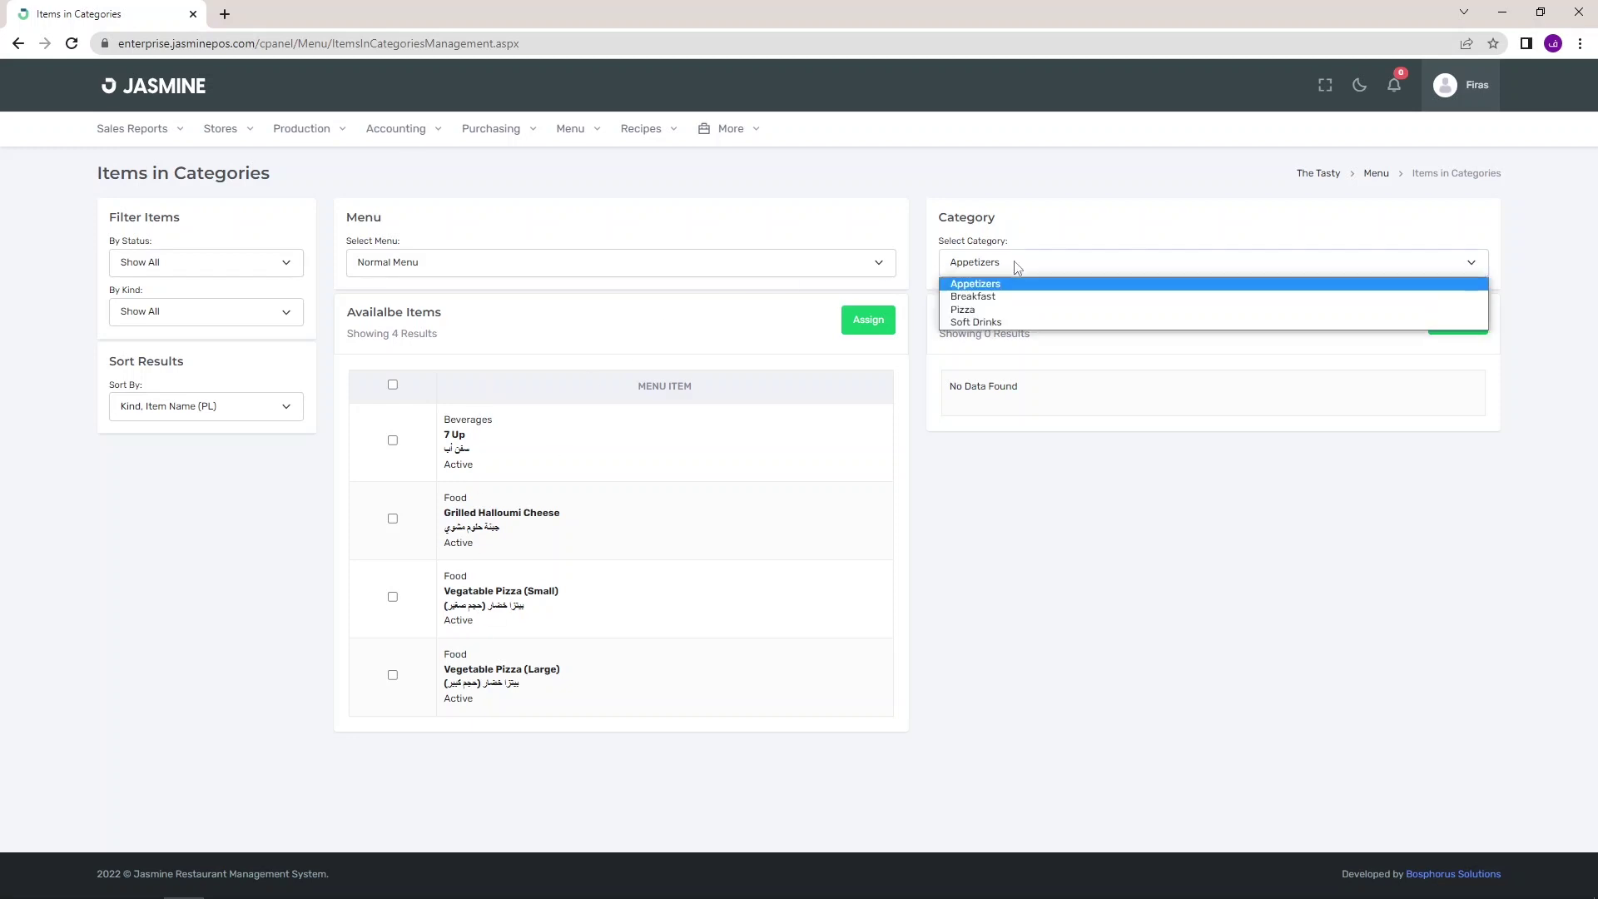
click(1064, 230)
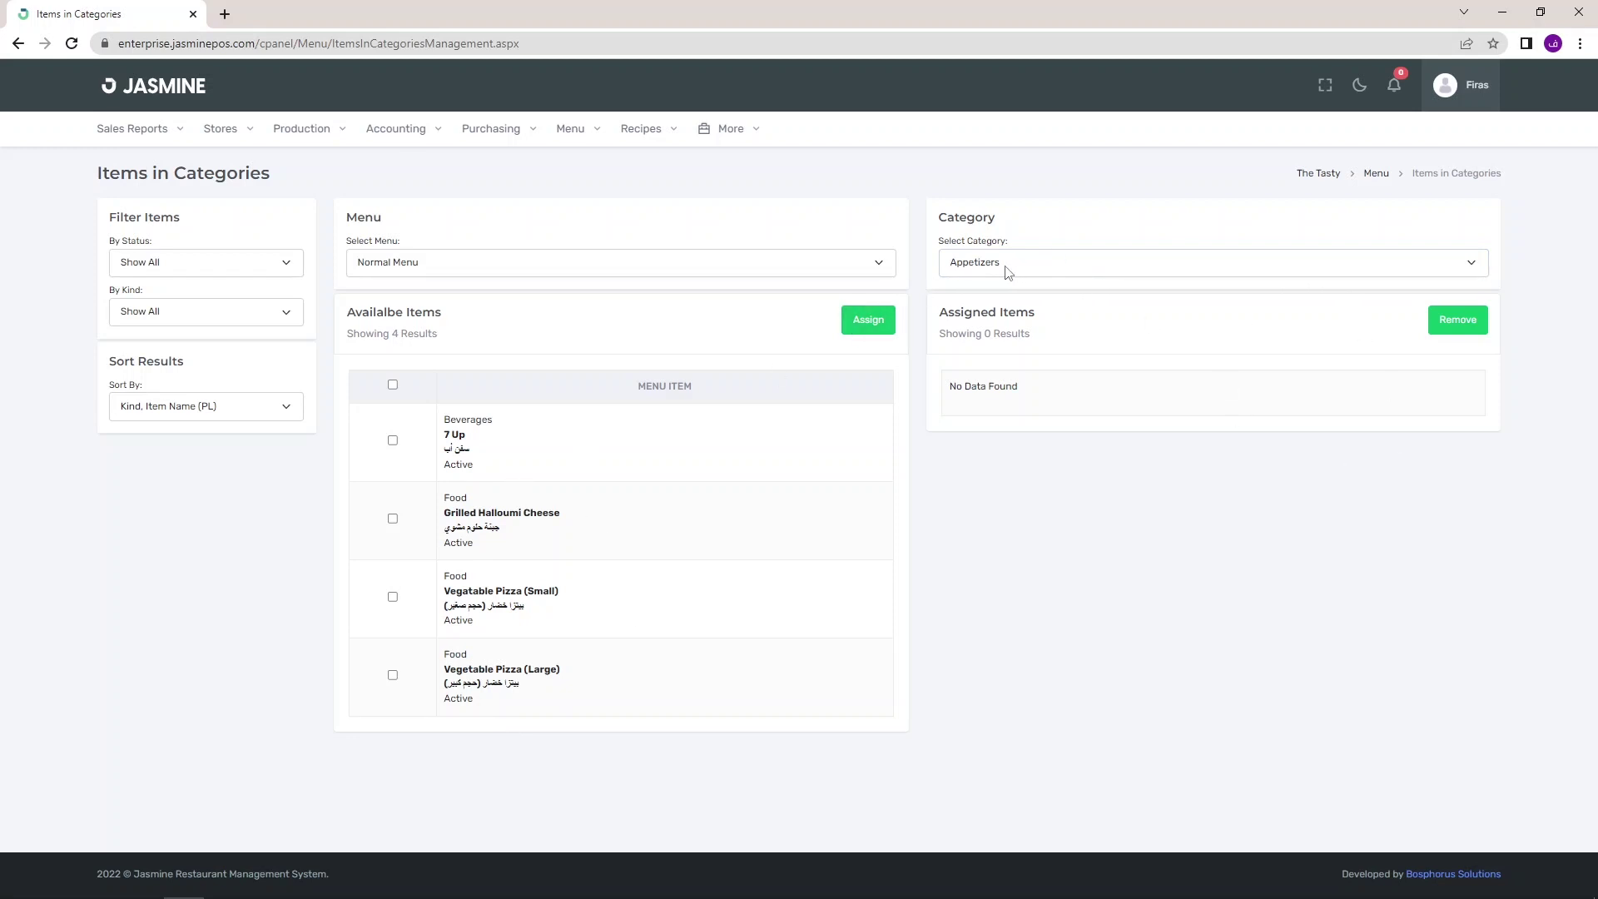
Assign Grilled Halloumi Cheese to both the Appetizers and Breakfast categories of the Normal Menu.
click(393, 518)
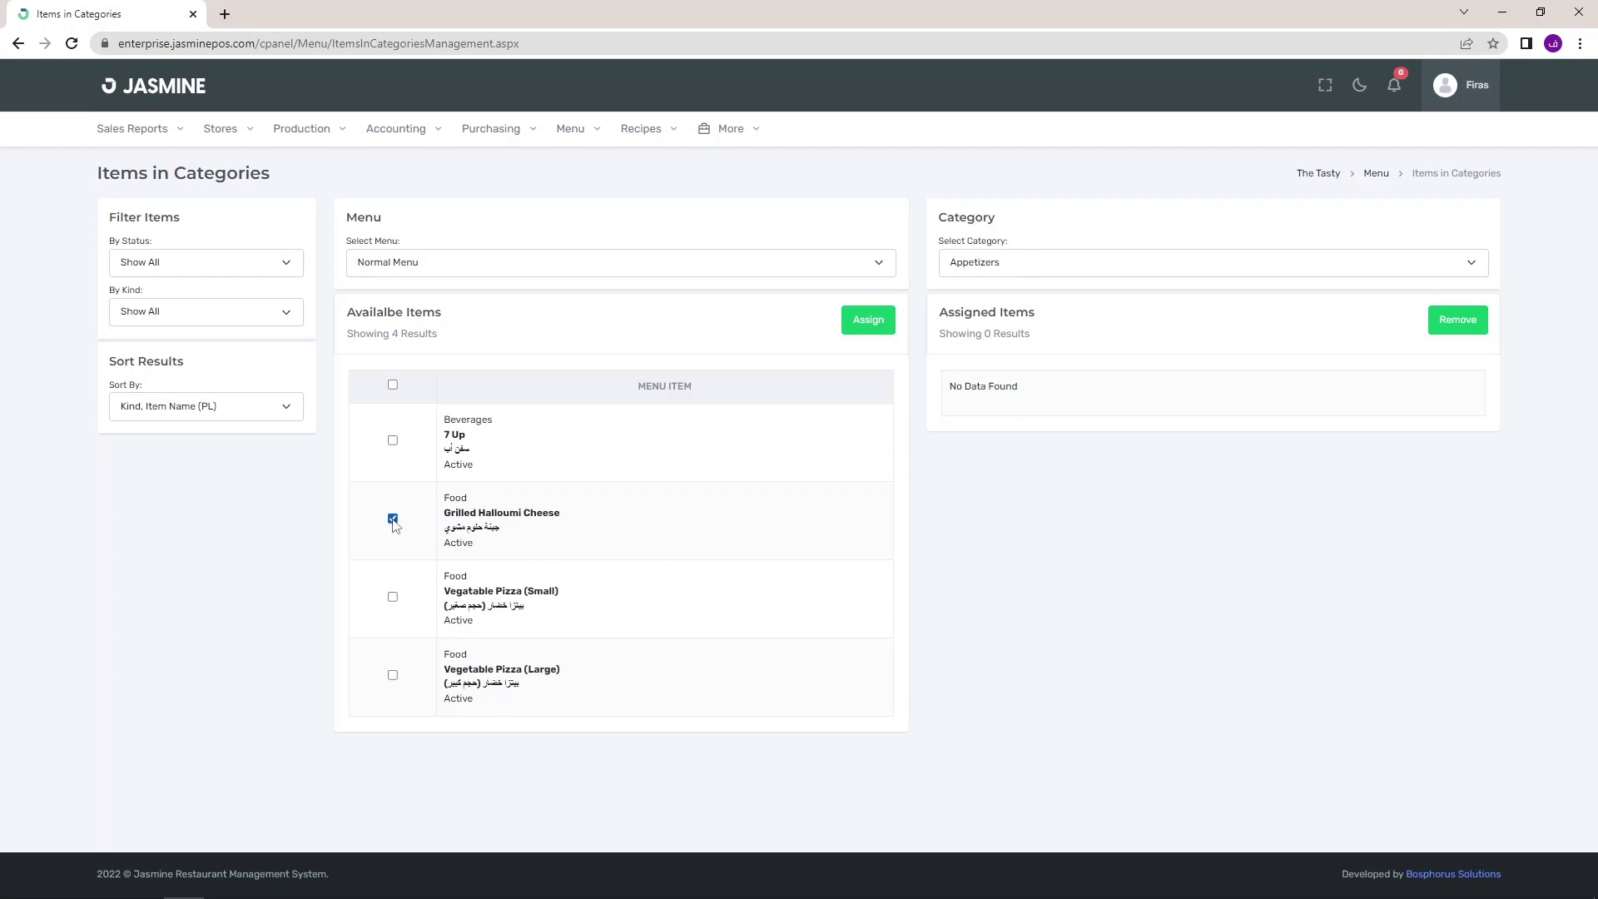
click(870, 324)
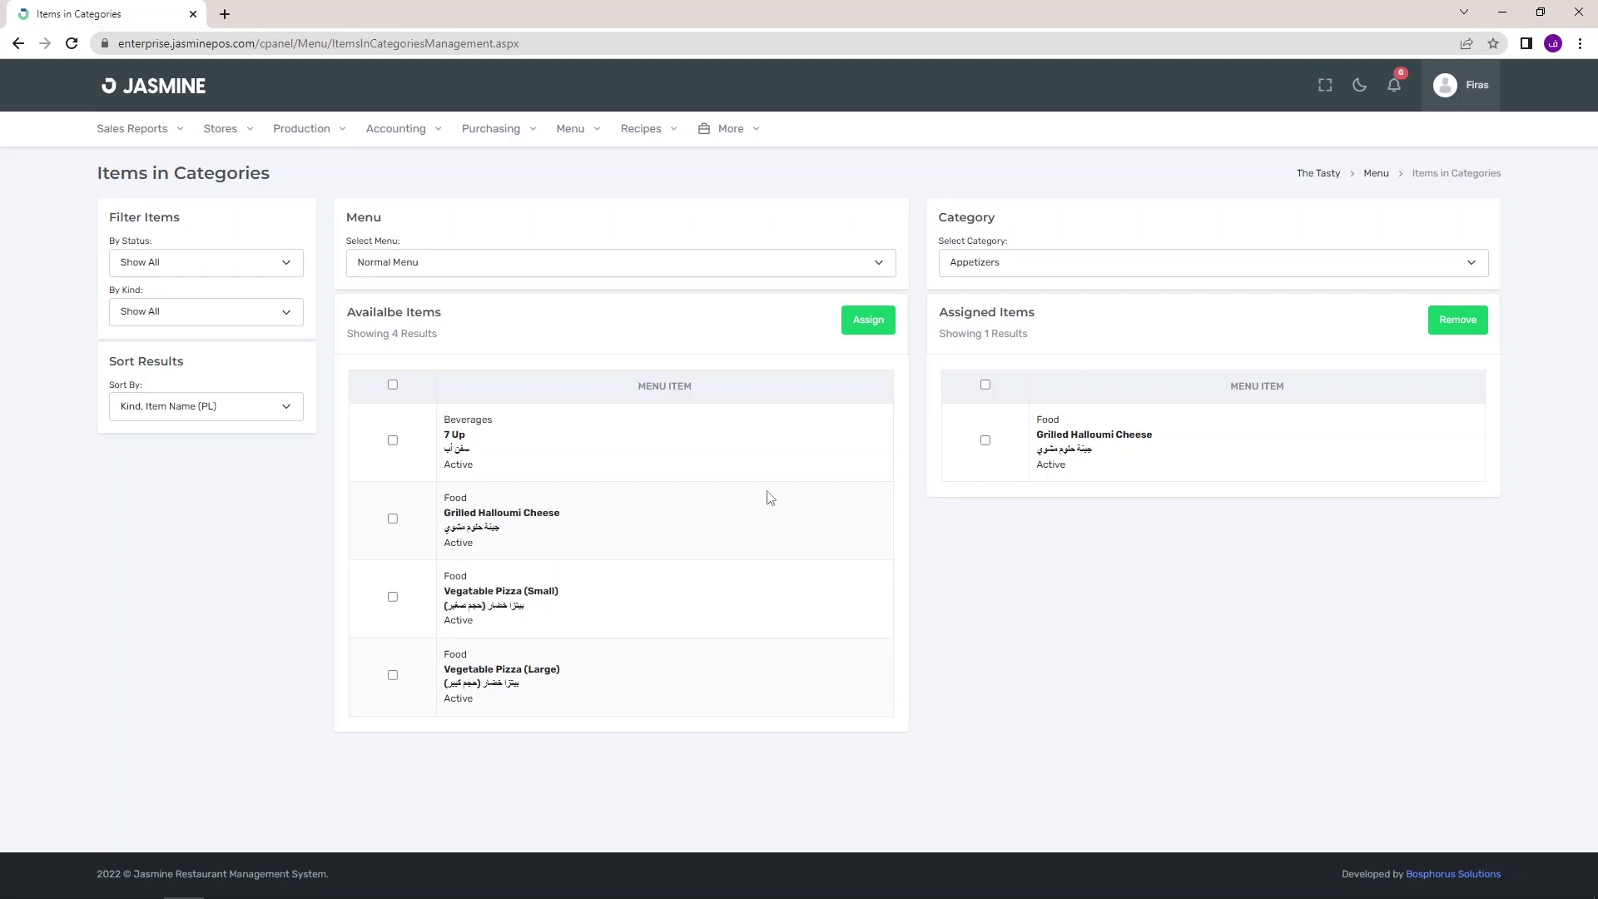
click(1056, 267)
click(1047, 299)
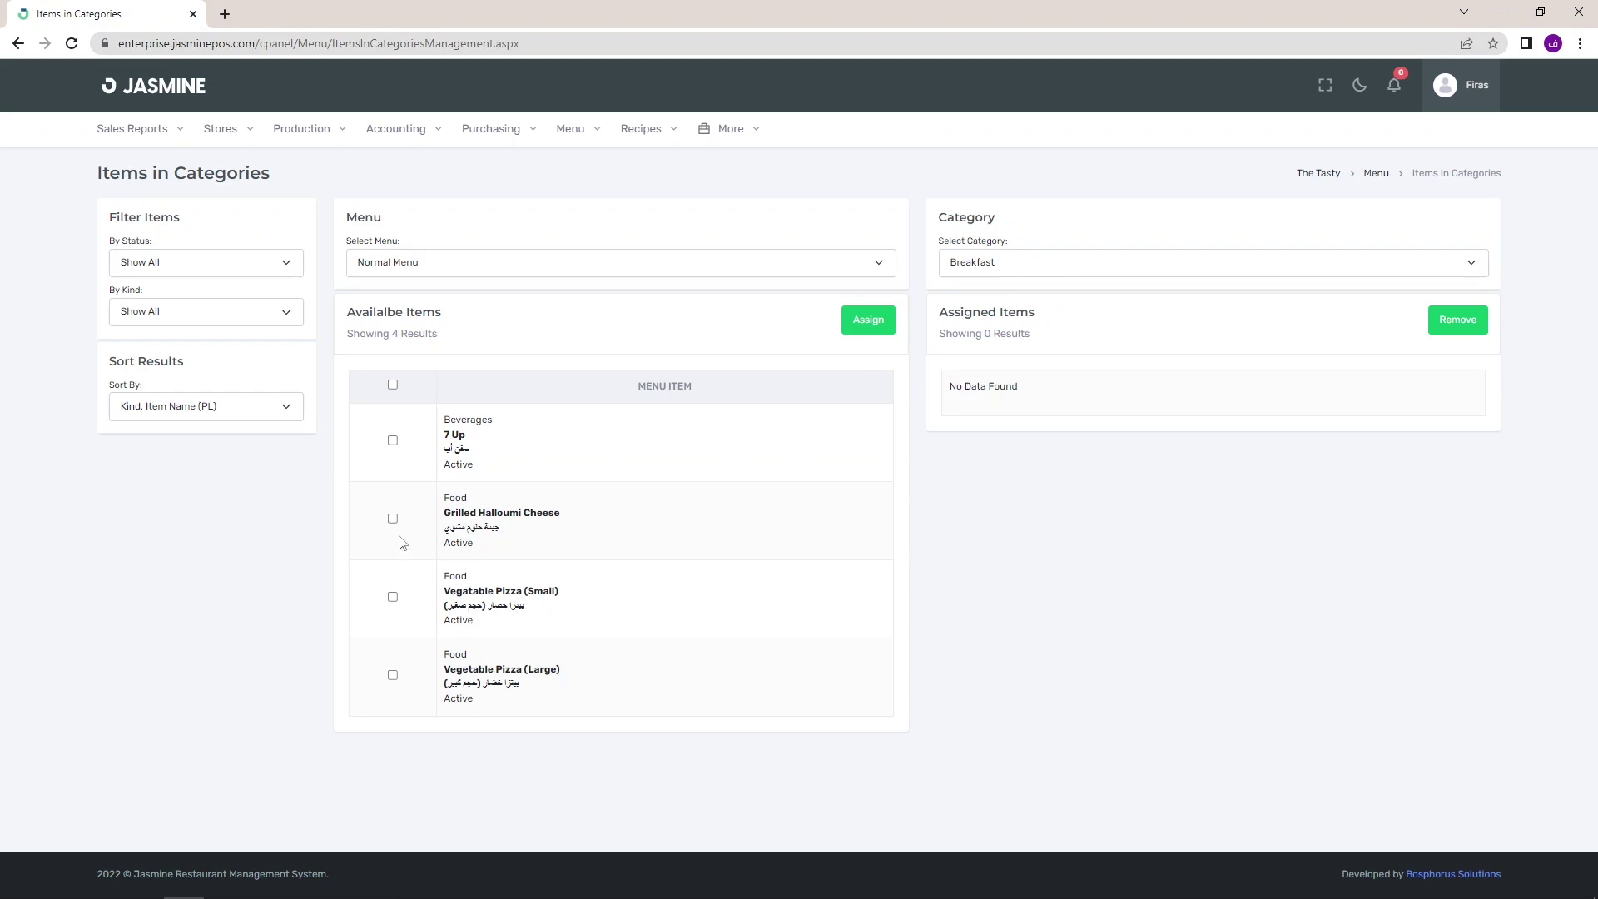
click(393, 519)
click(879, 328)
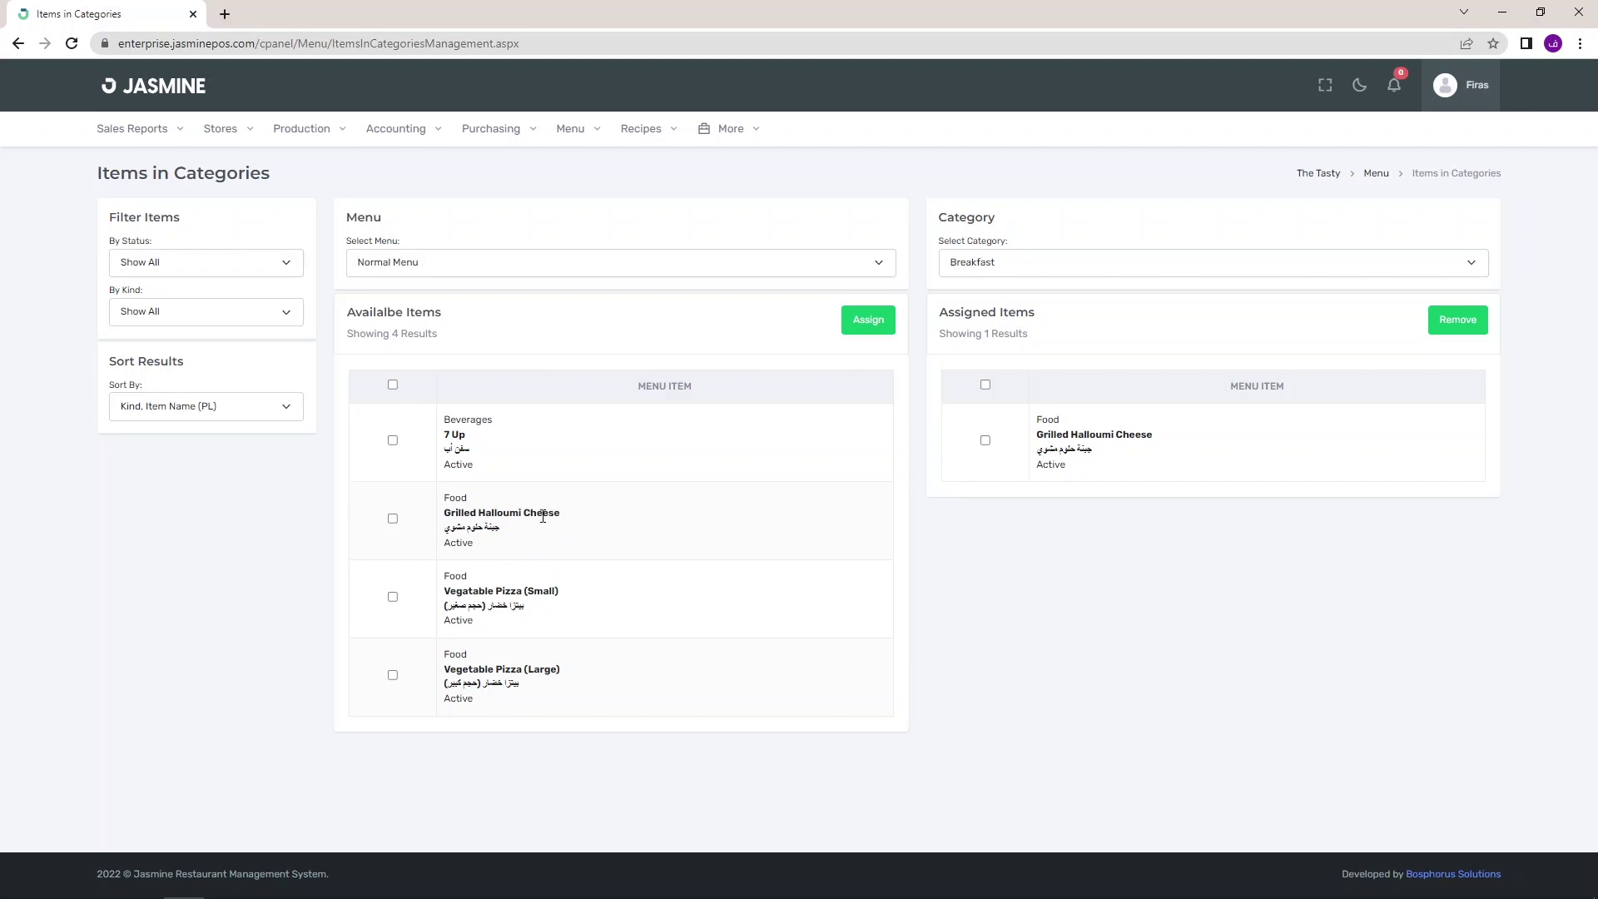
Assign Vegatable Pizza (Small) and Vegetable Pizza (Large) to the Pizza category.
click(976, 263)
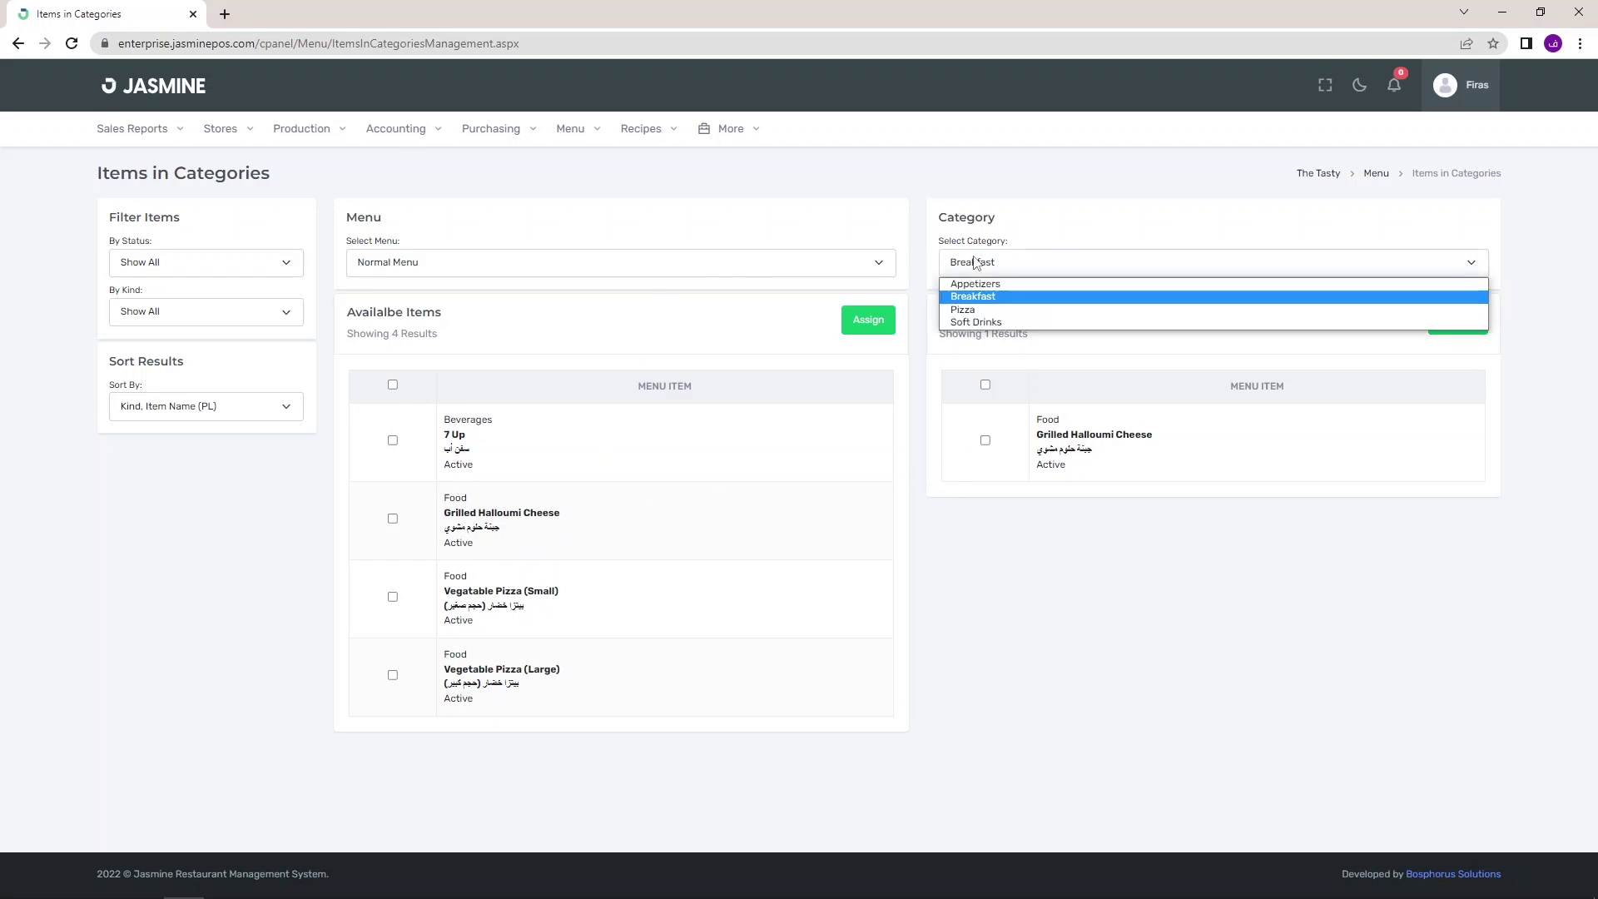
click(965, 311)
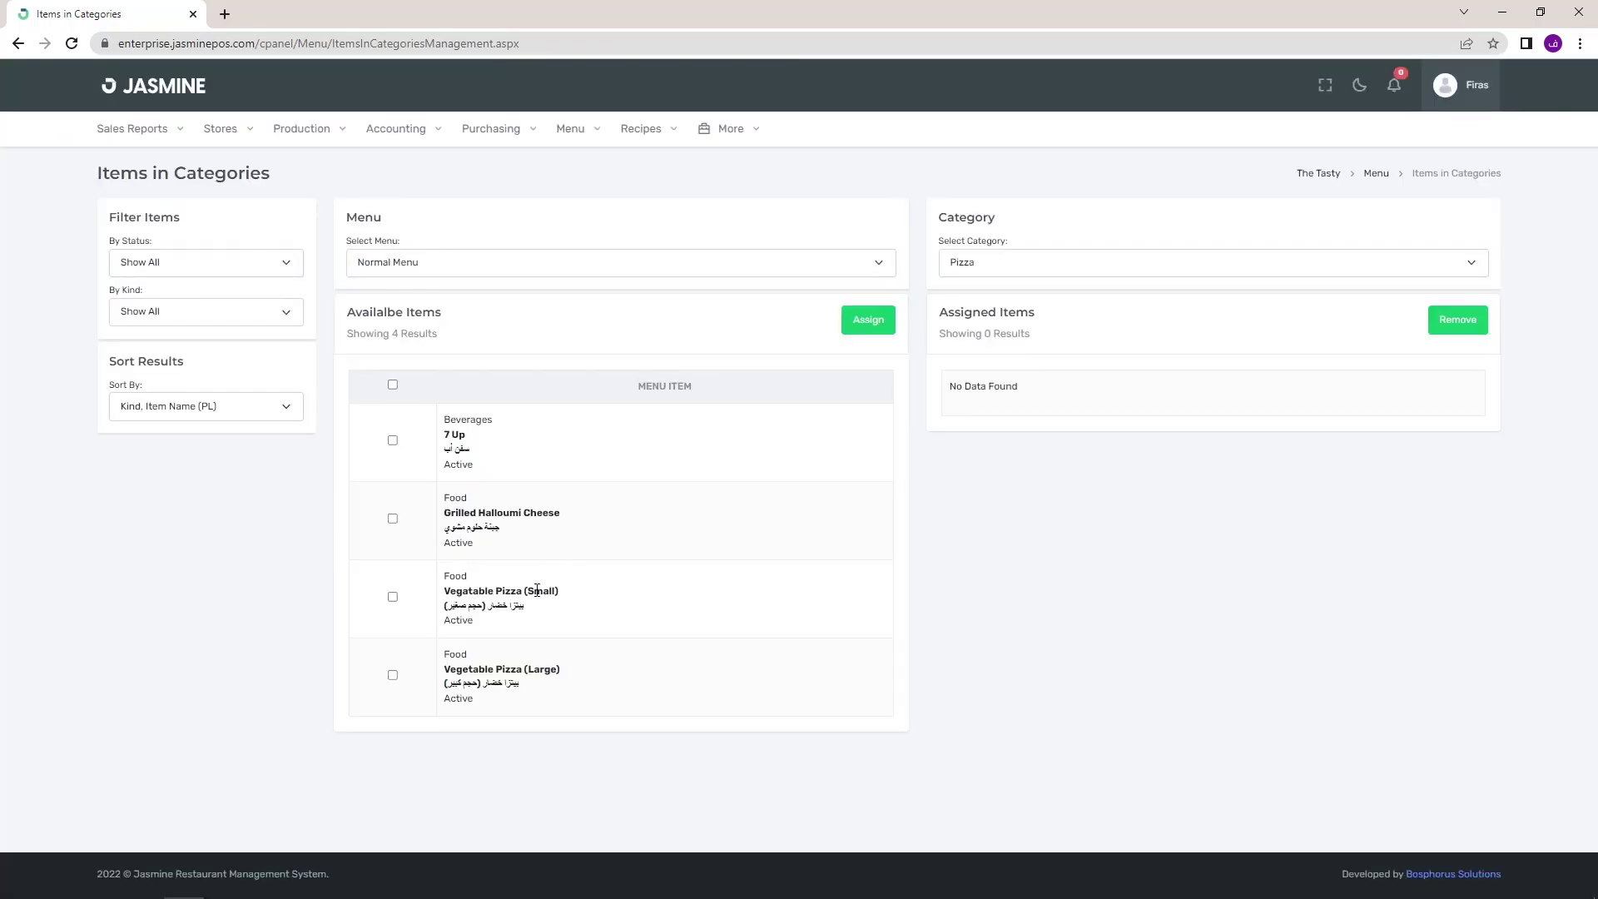
click(392, 598)
click(393, 677)
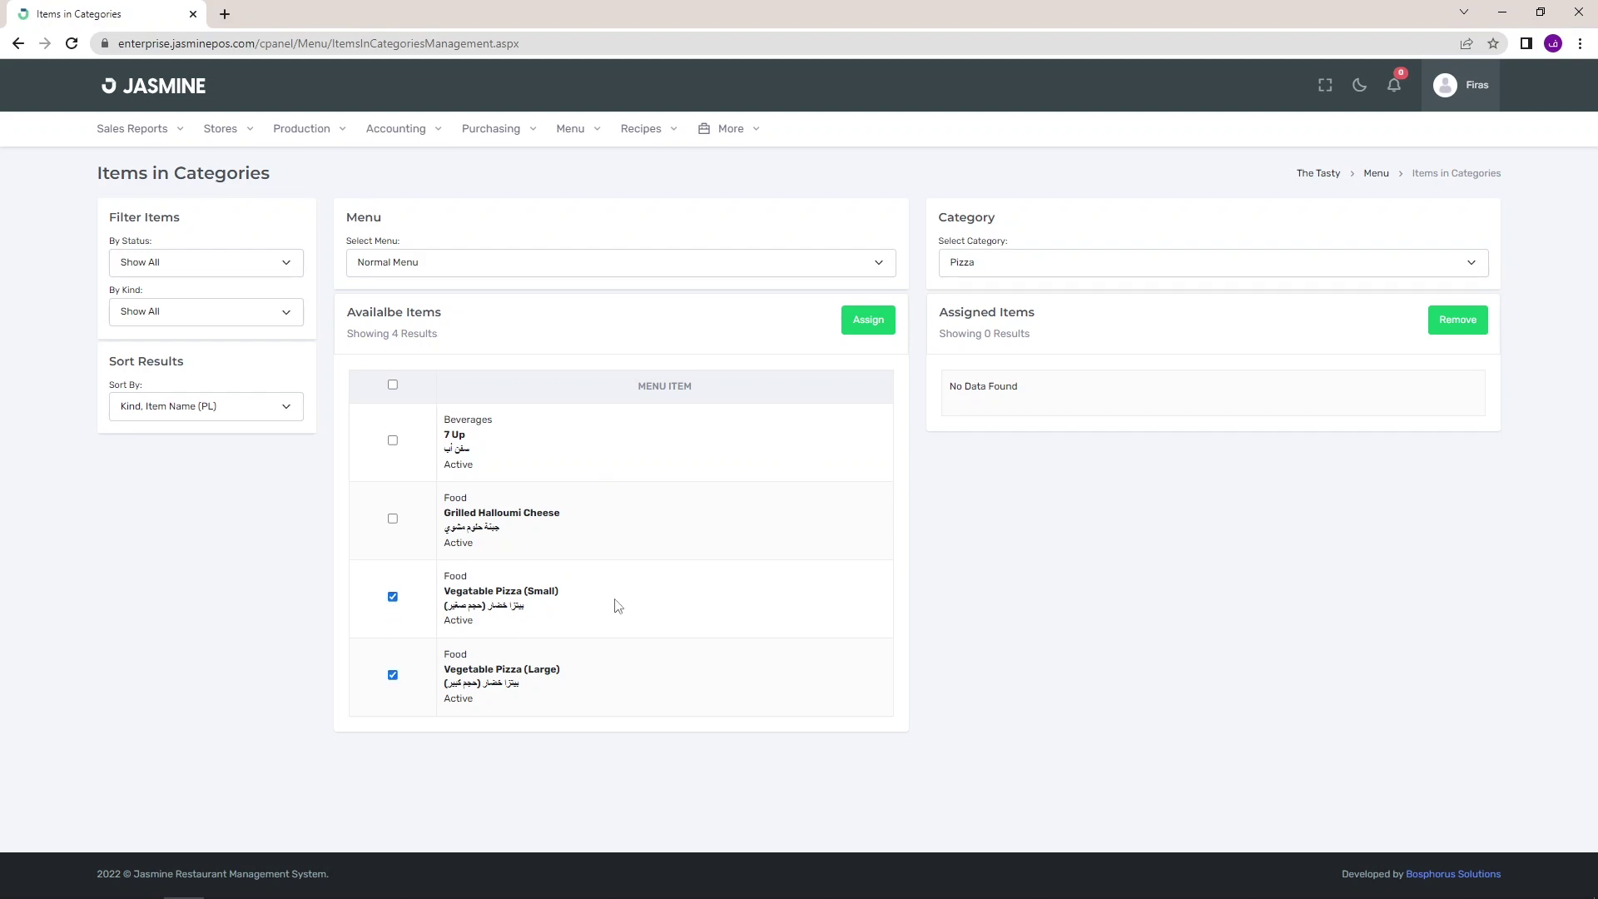
click(868, 325)
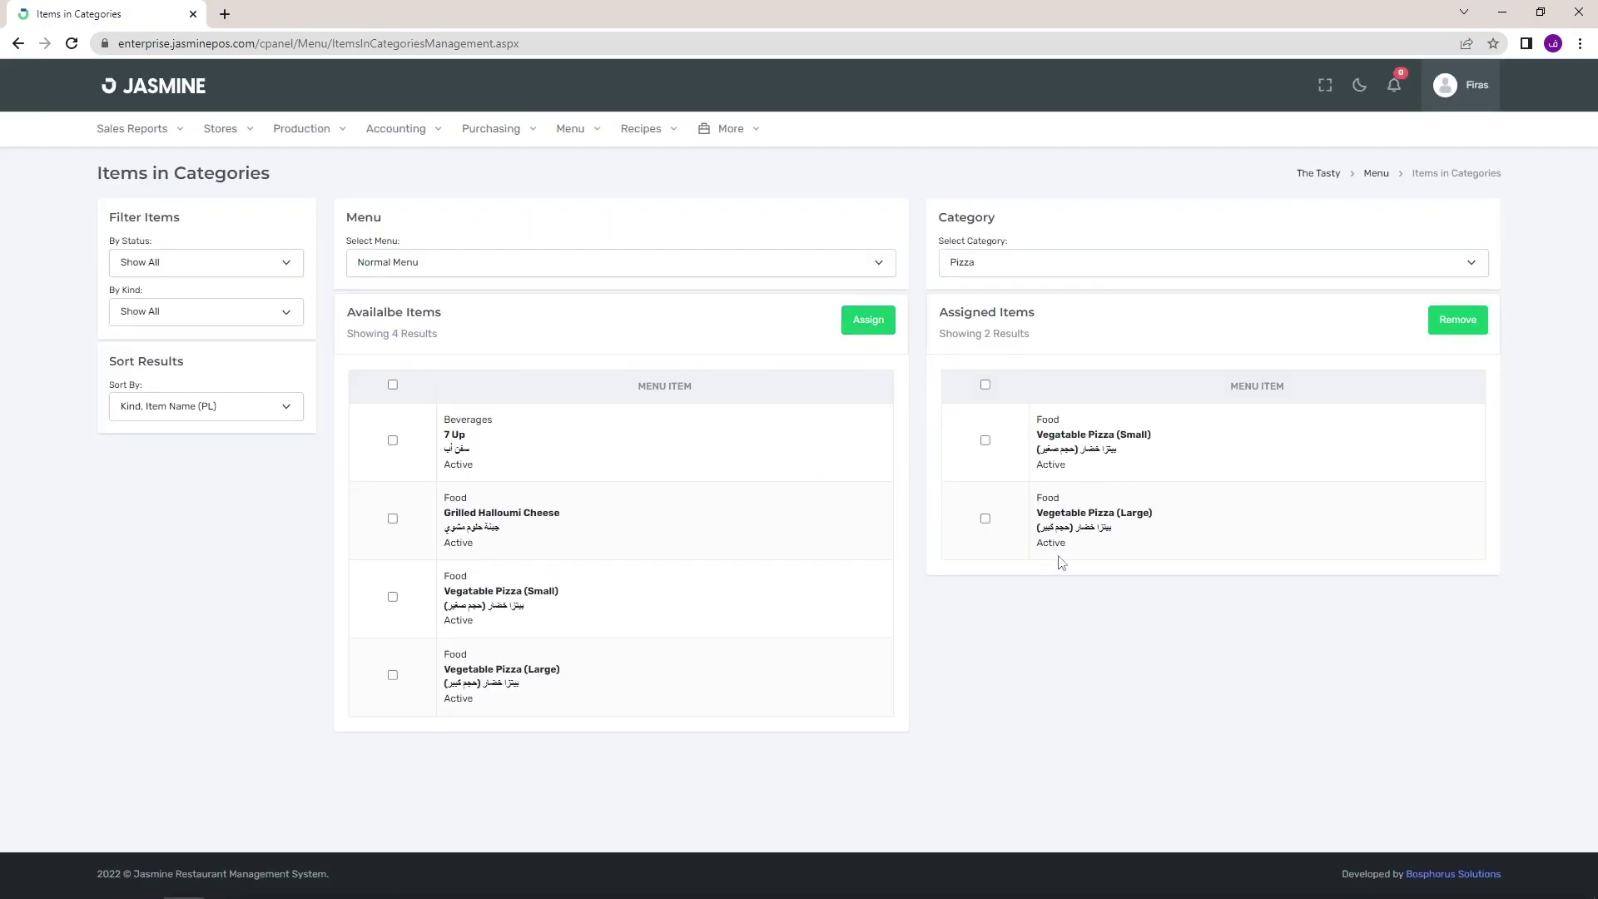
Assign the 7 Up item to the Soft Drinks category.
click(1021, 265)
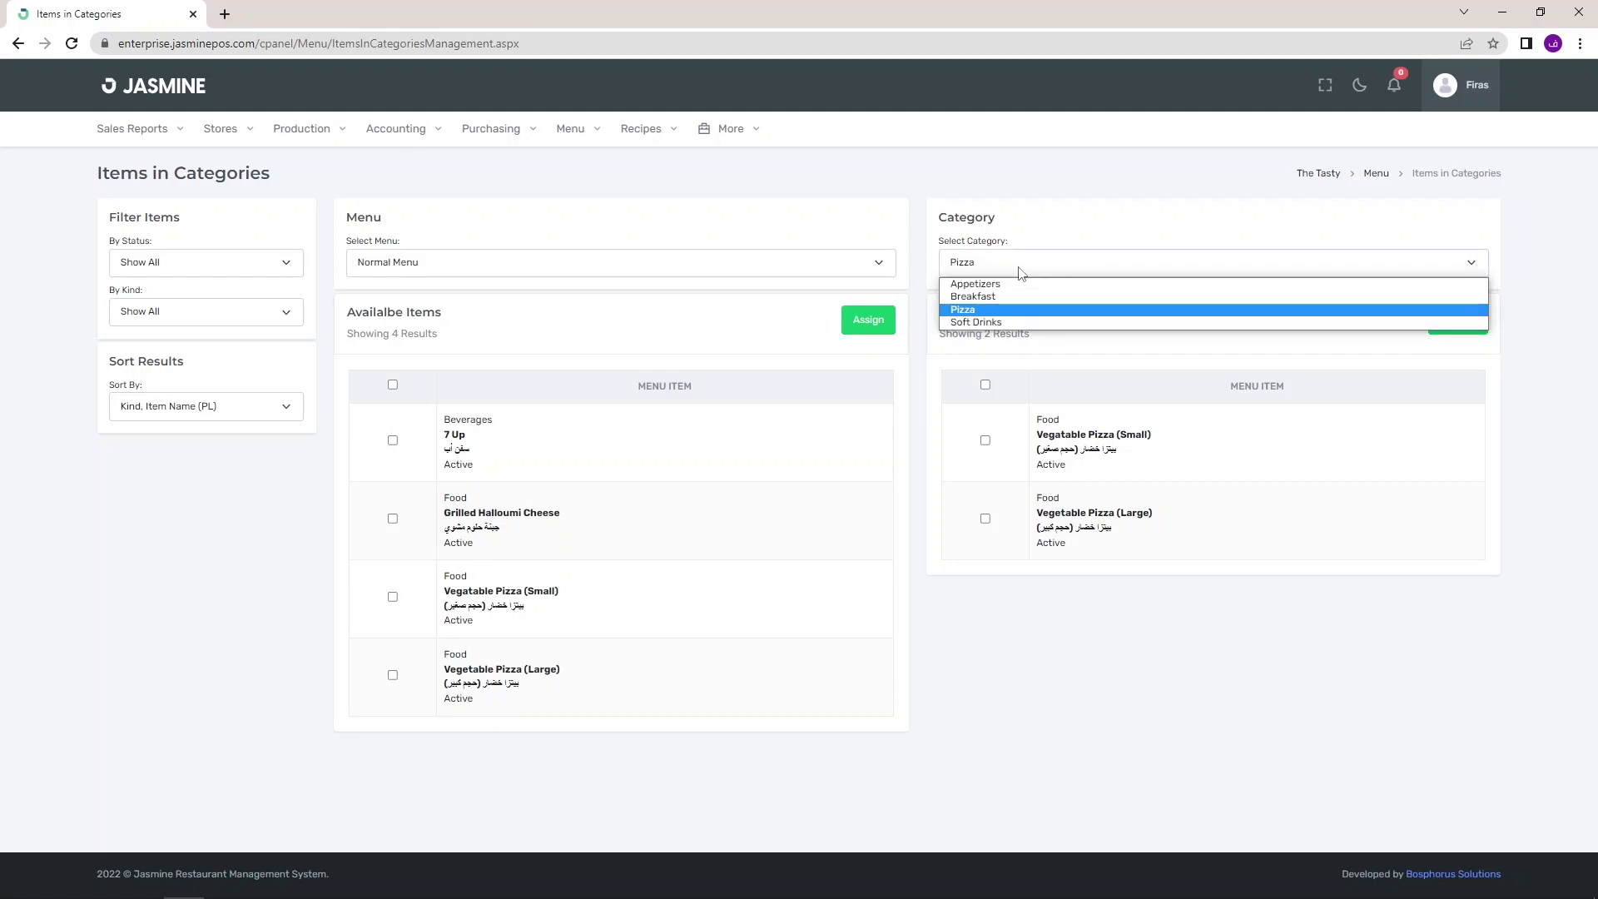
click(1010, 323)
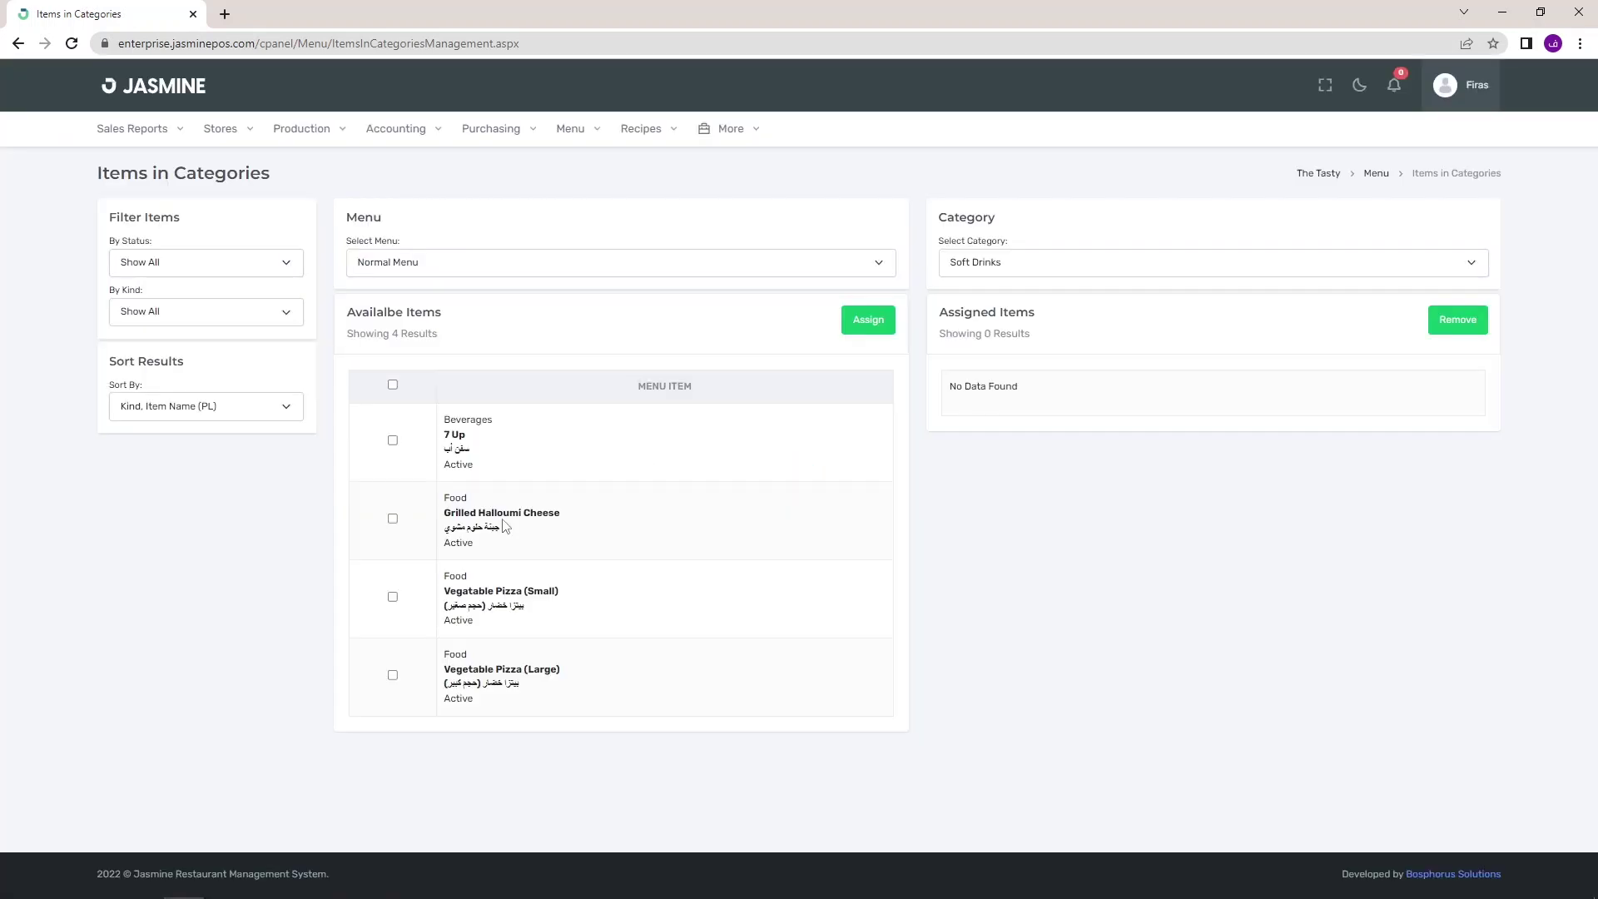
click(393, 442)
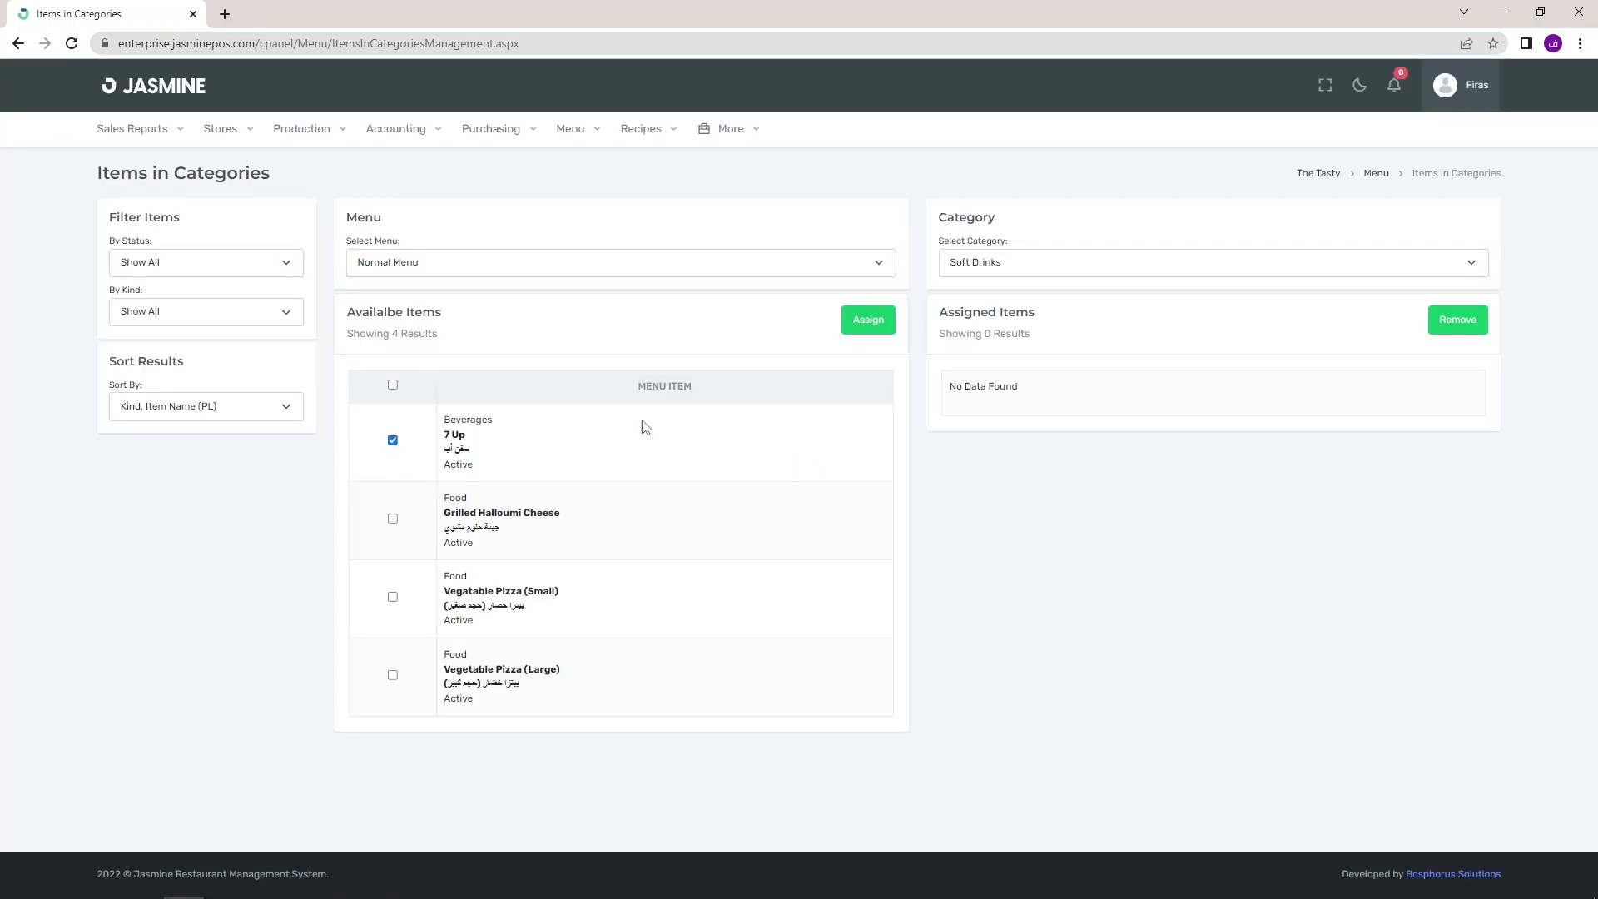
click(862, 330)
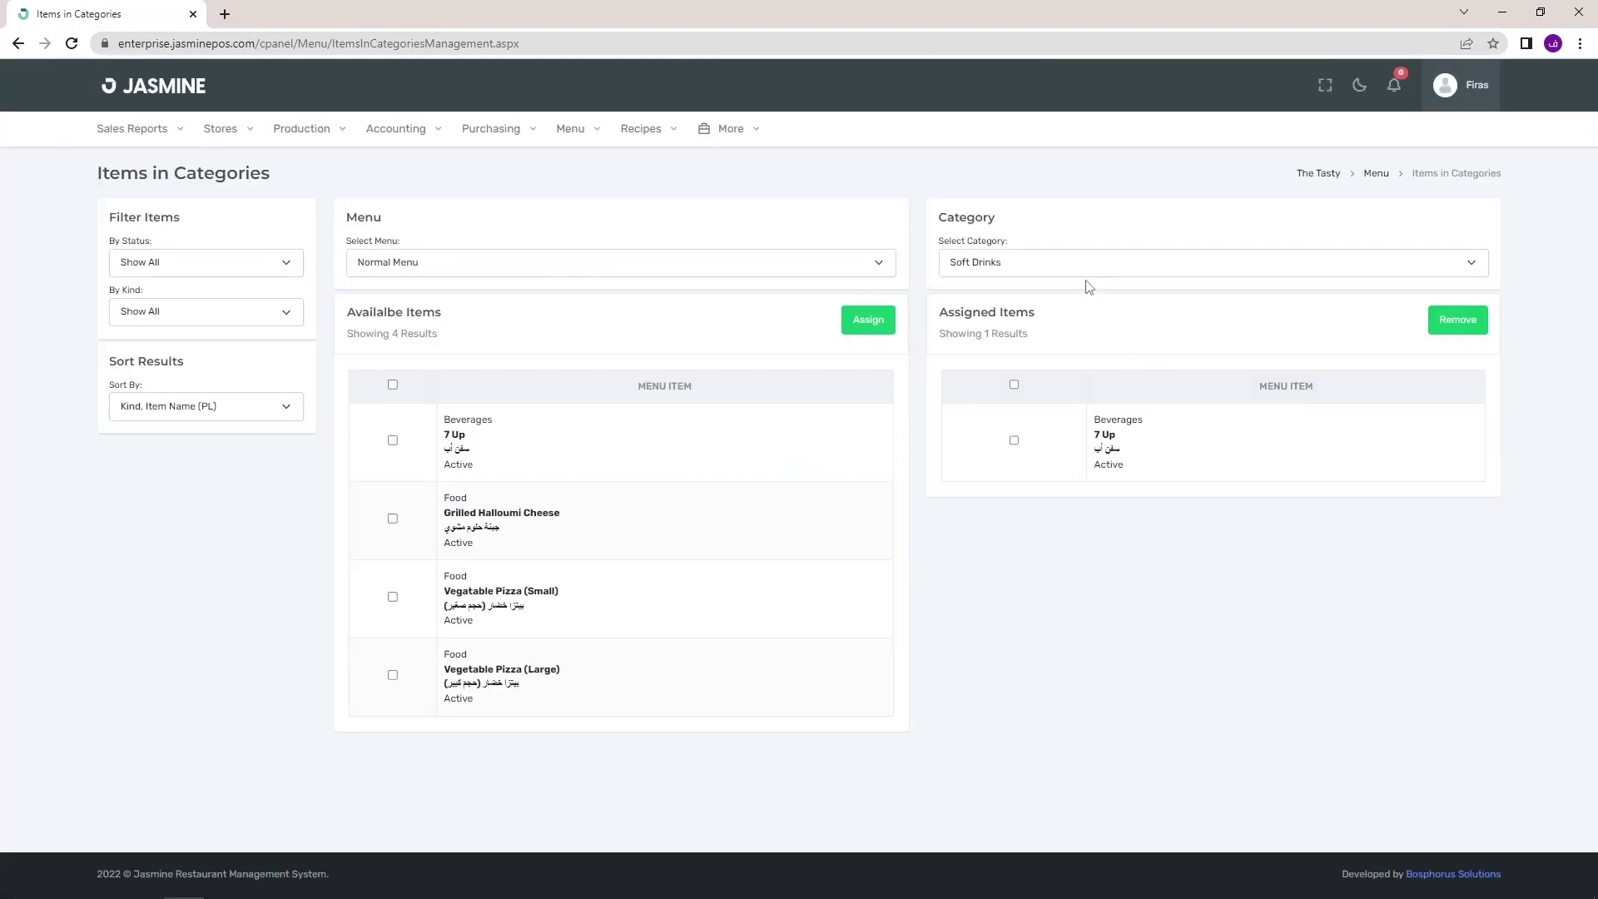
Review the assigned items of the Appetizers, Breakfast, Pizza and Soft Drinks categories in turn, ending on Soft Drinks.
click(1091, 273)
click(1081, 284)
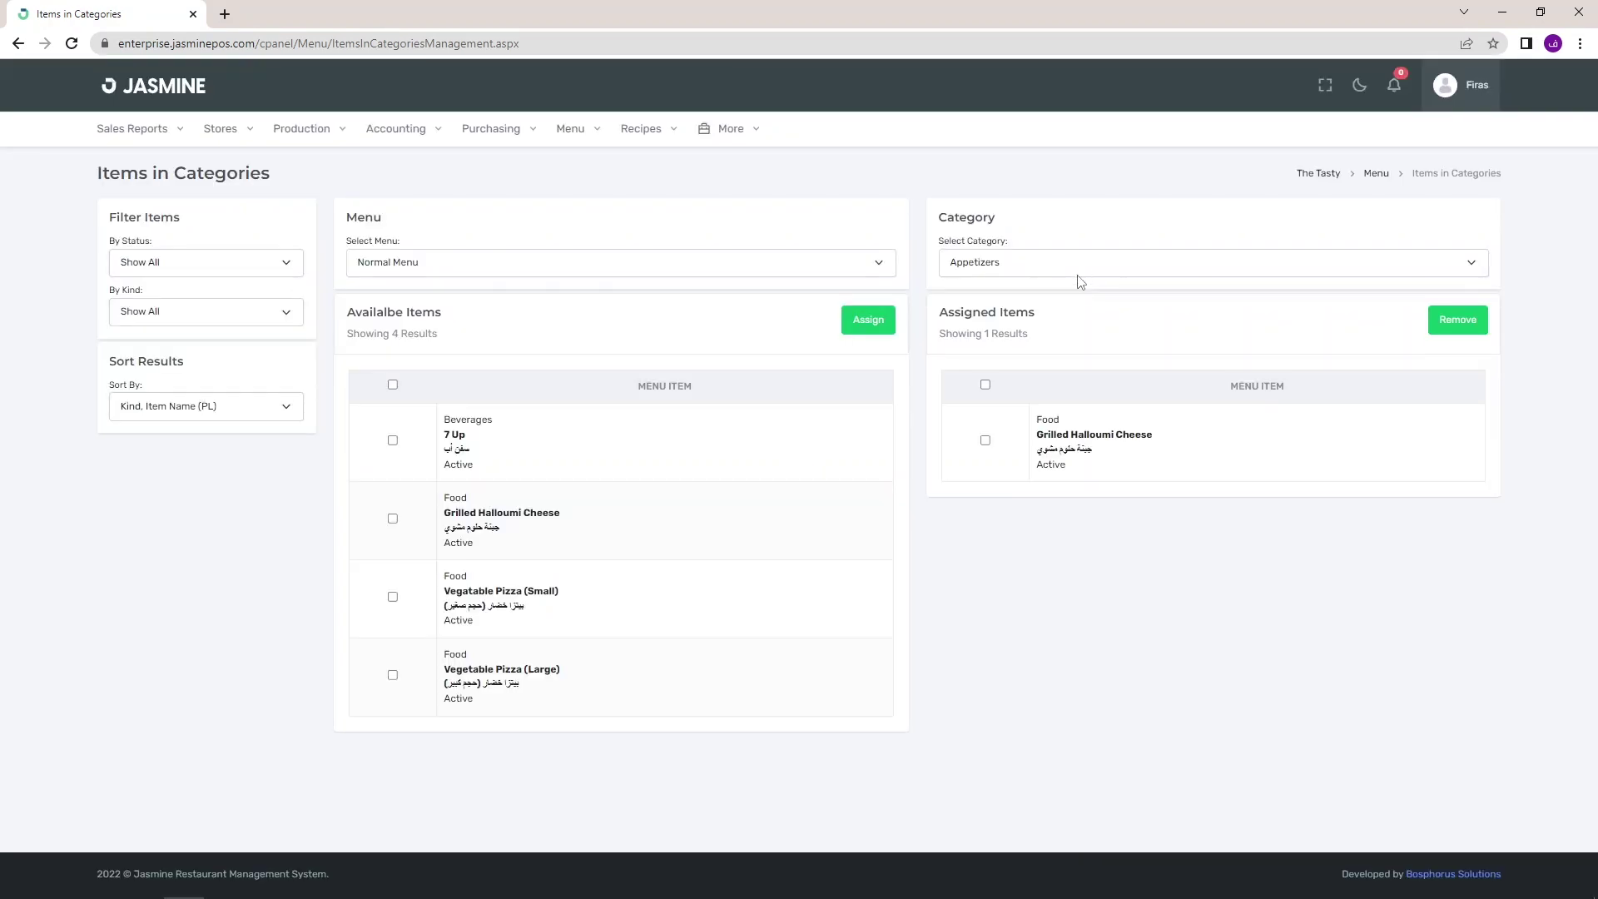
click(1077, 264)
click(1073, 297)
click(1061, 266)
click(1061, 311)
click(1059, 266)
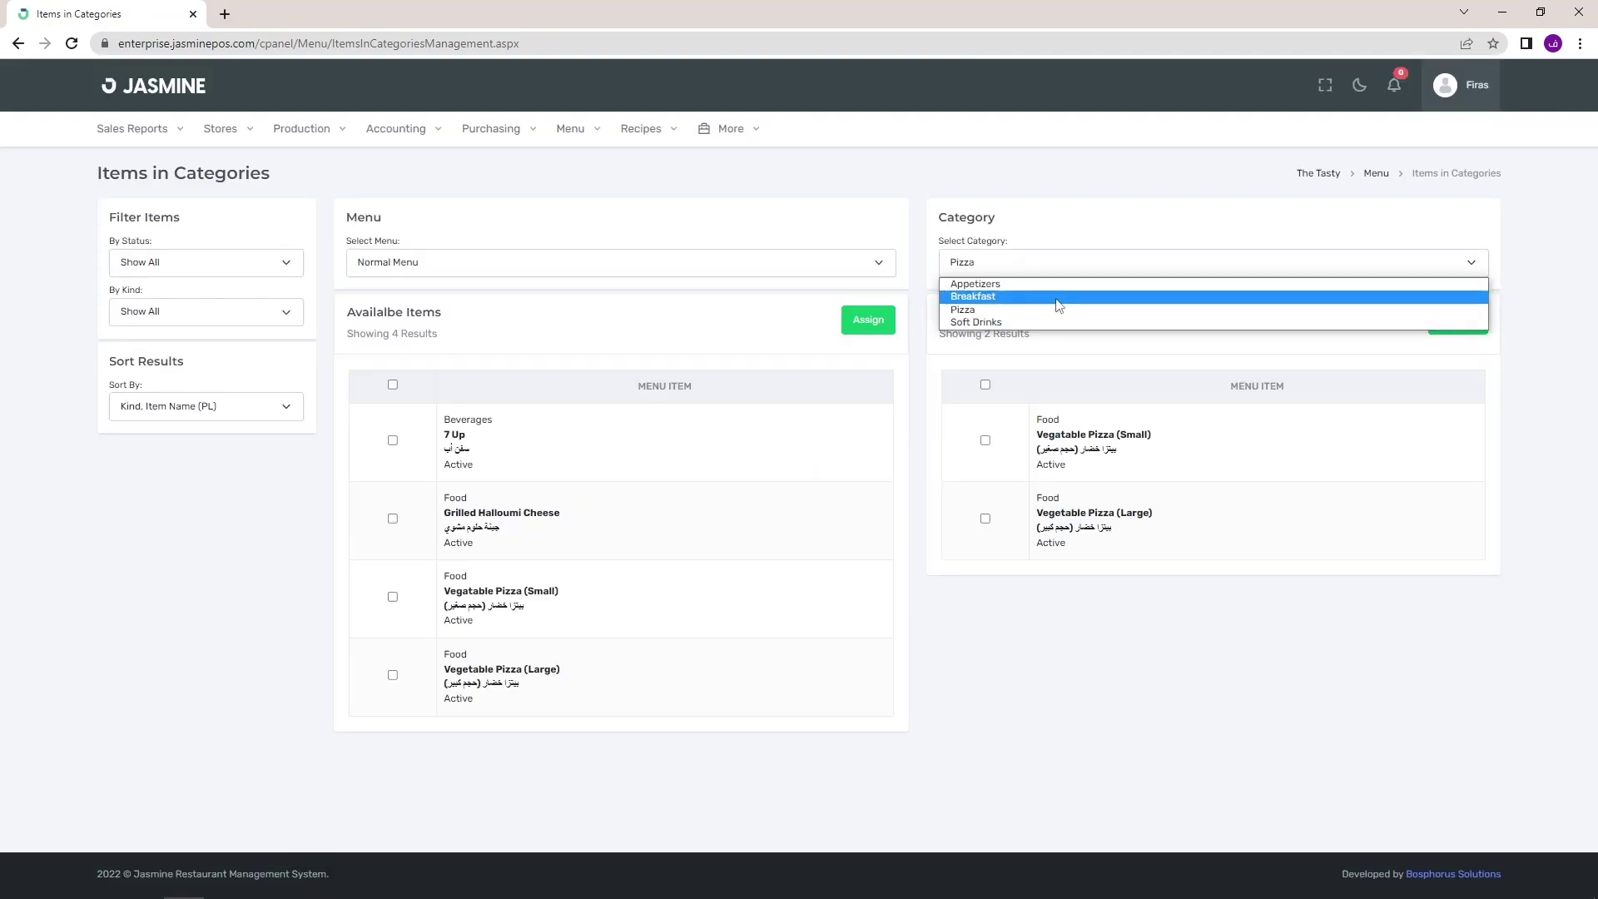
click(1050, 322)
click(1050, 268)
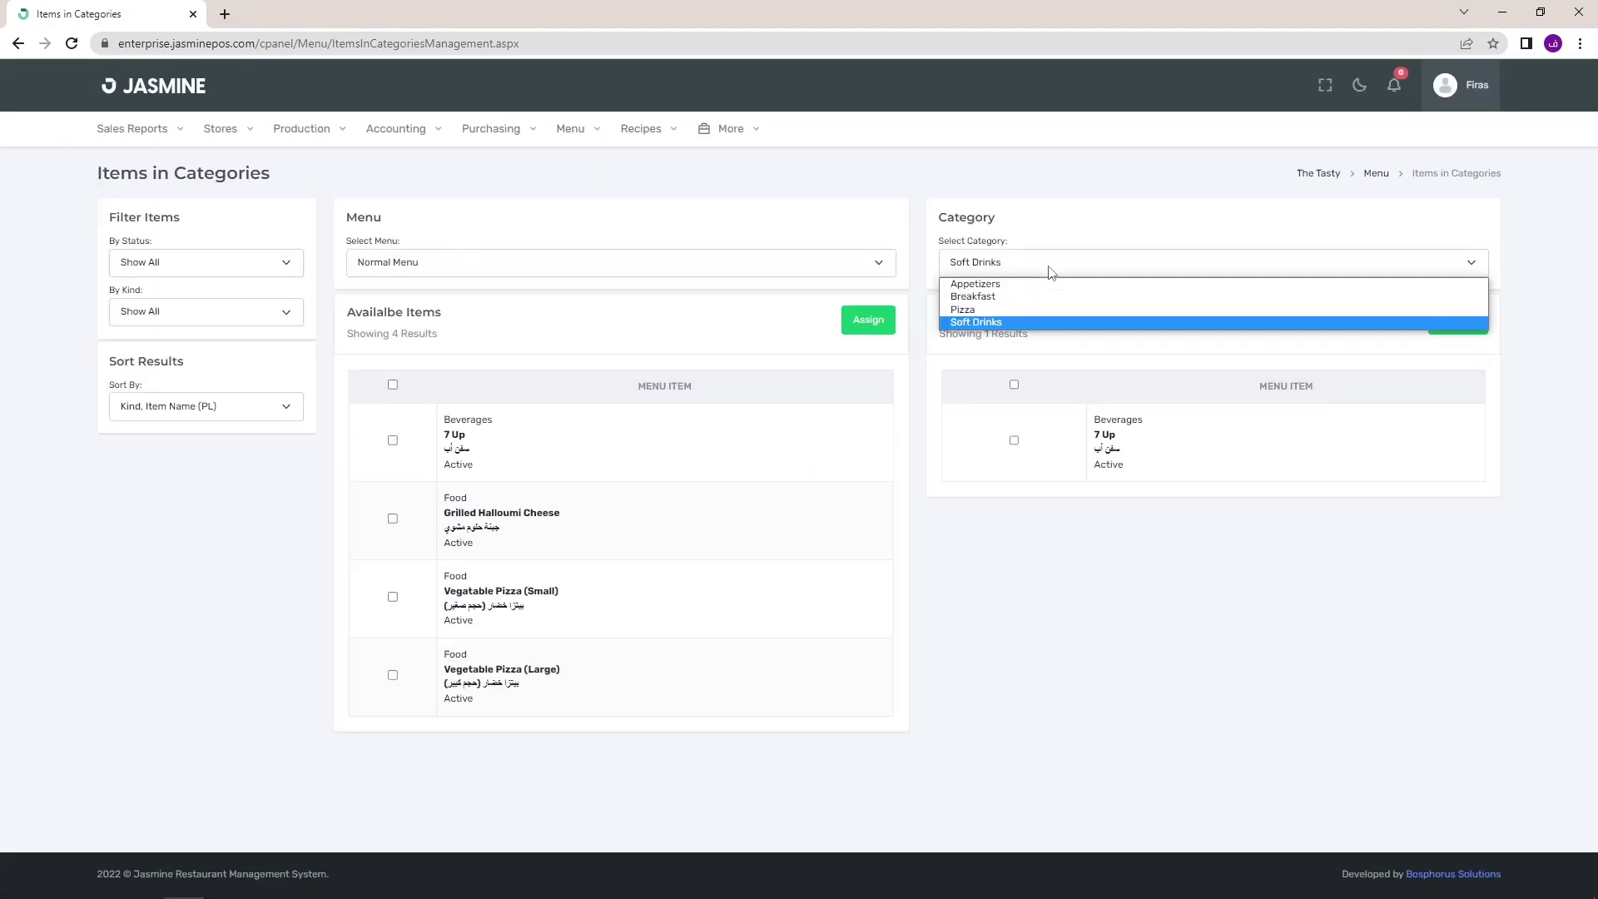
click(1050, 272)
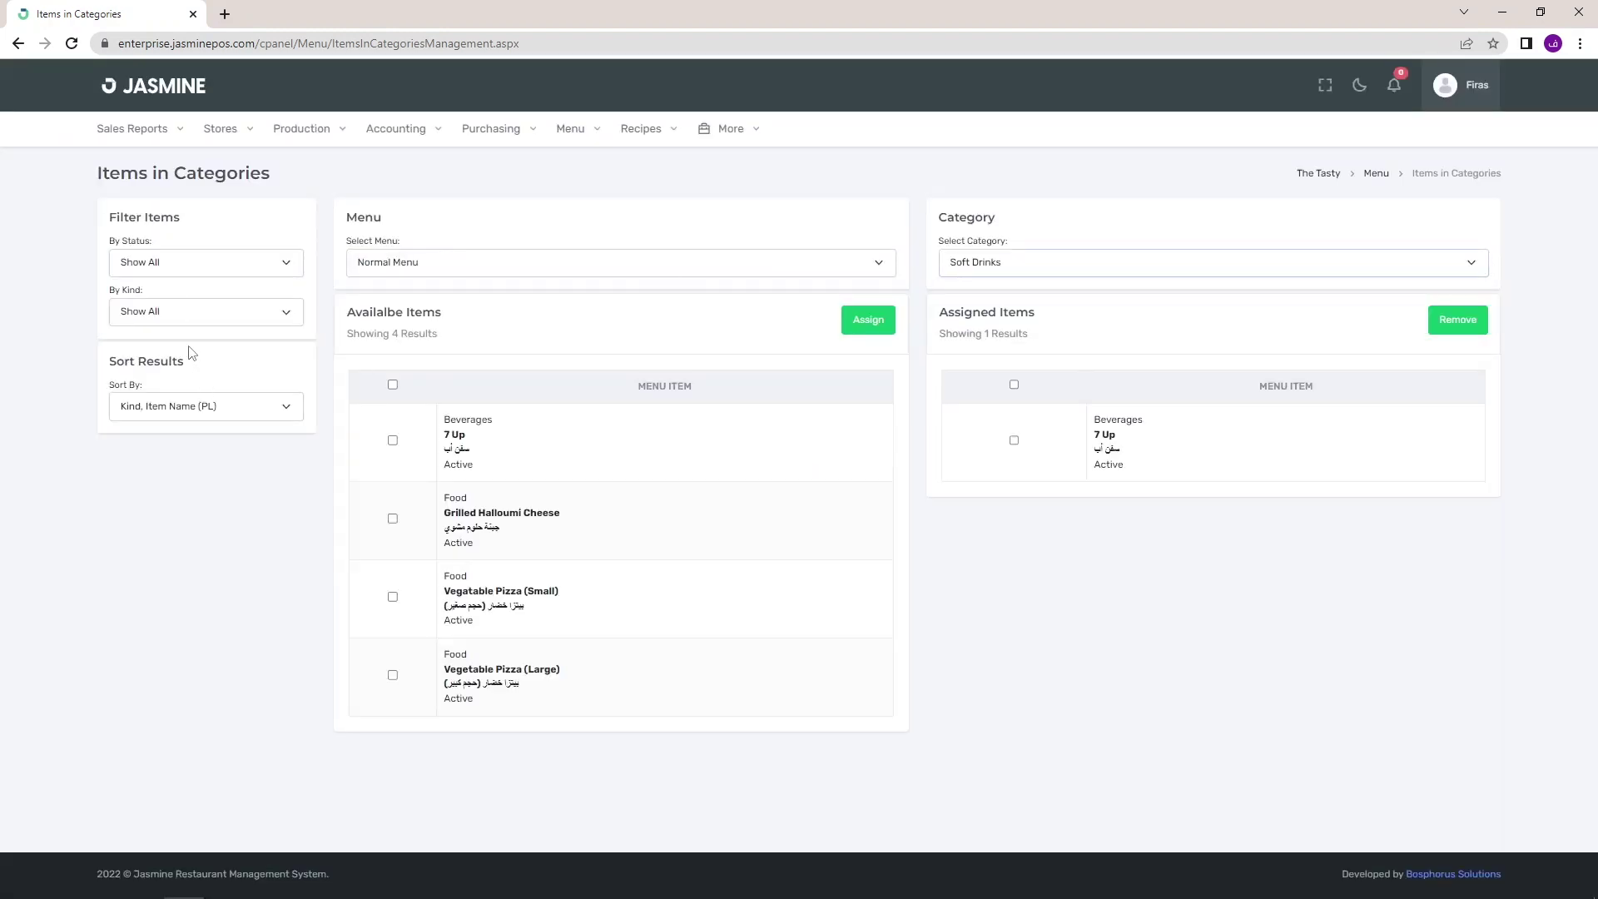
Check the status filter choices, view the items filtered by kind Food and by Beverages, and restore the kind filter to Show All.
click(176, 263)
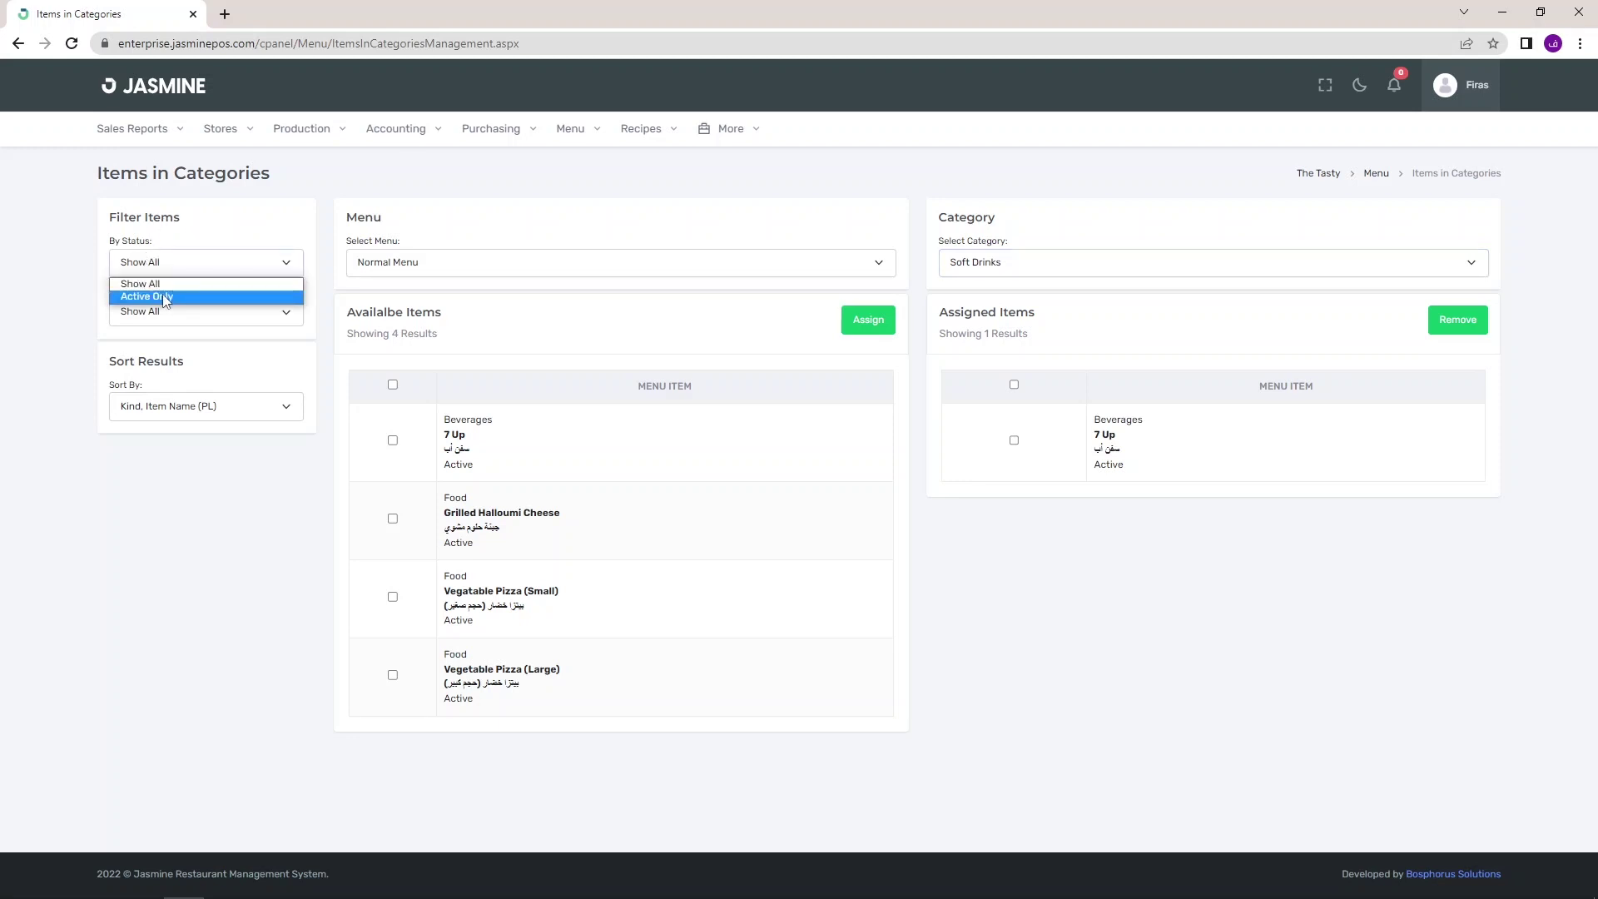
click(192, 241)
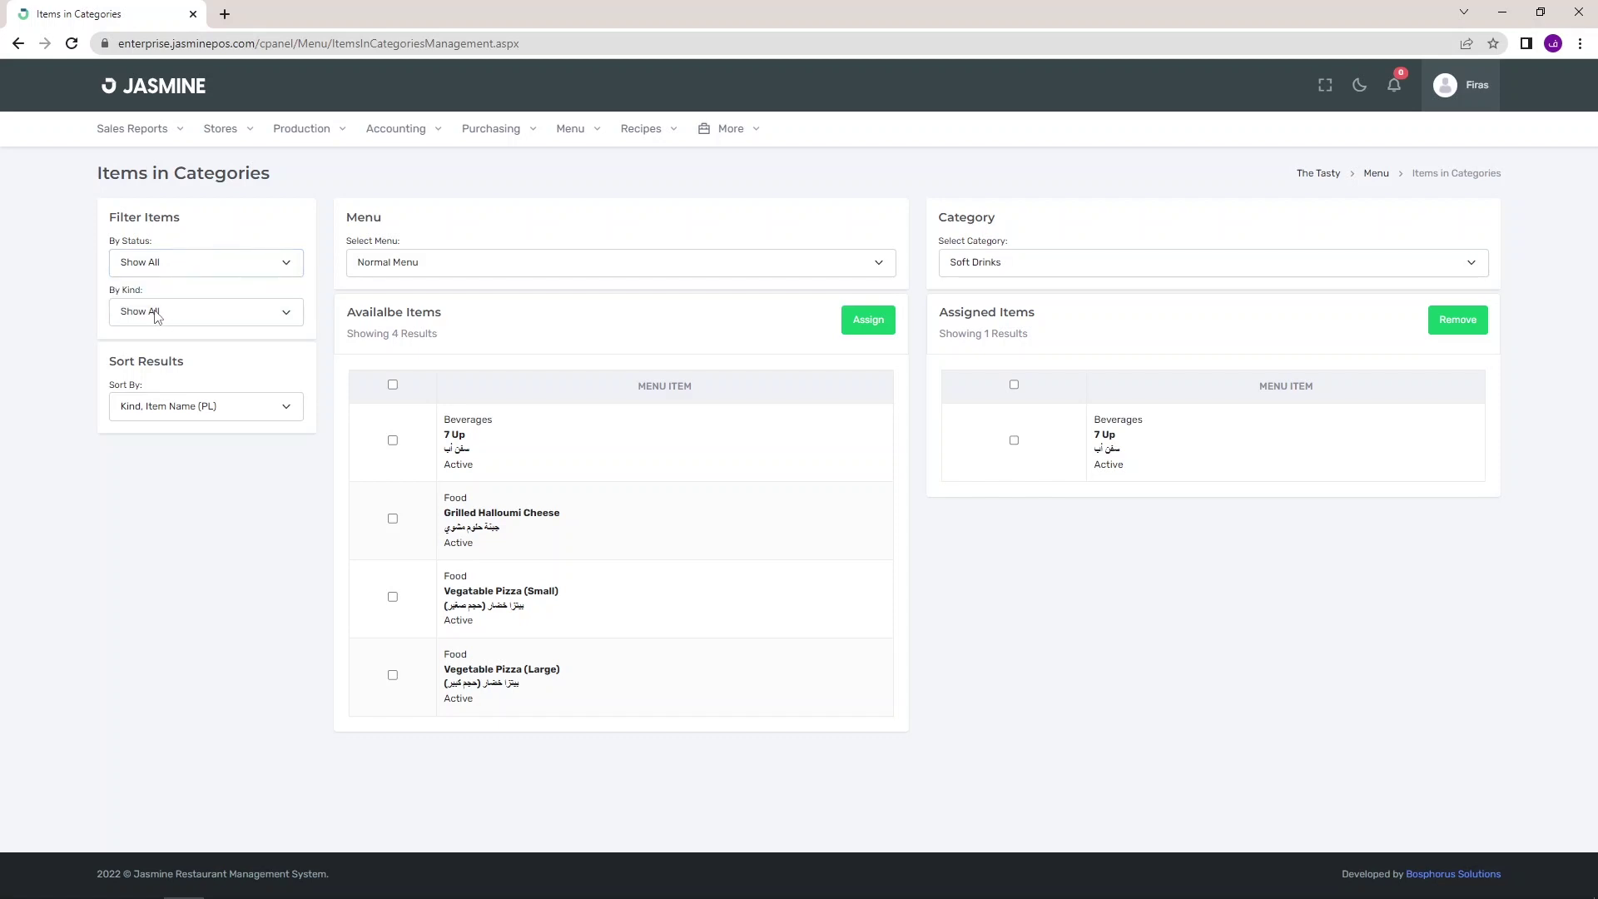
click(188, 318)
click(175, 359)
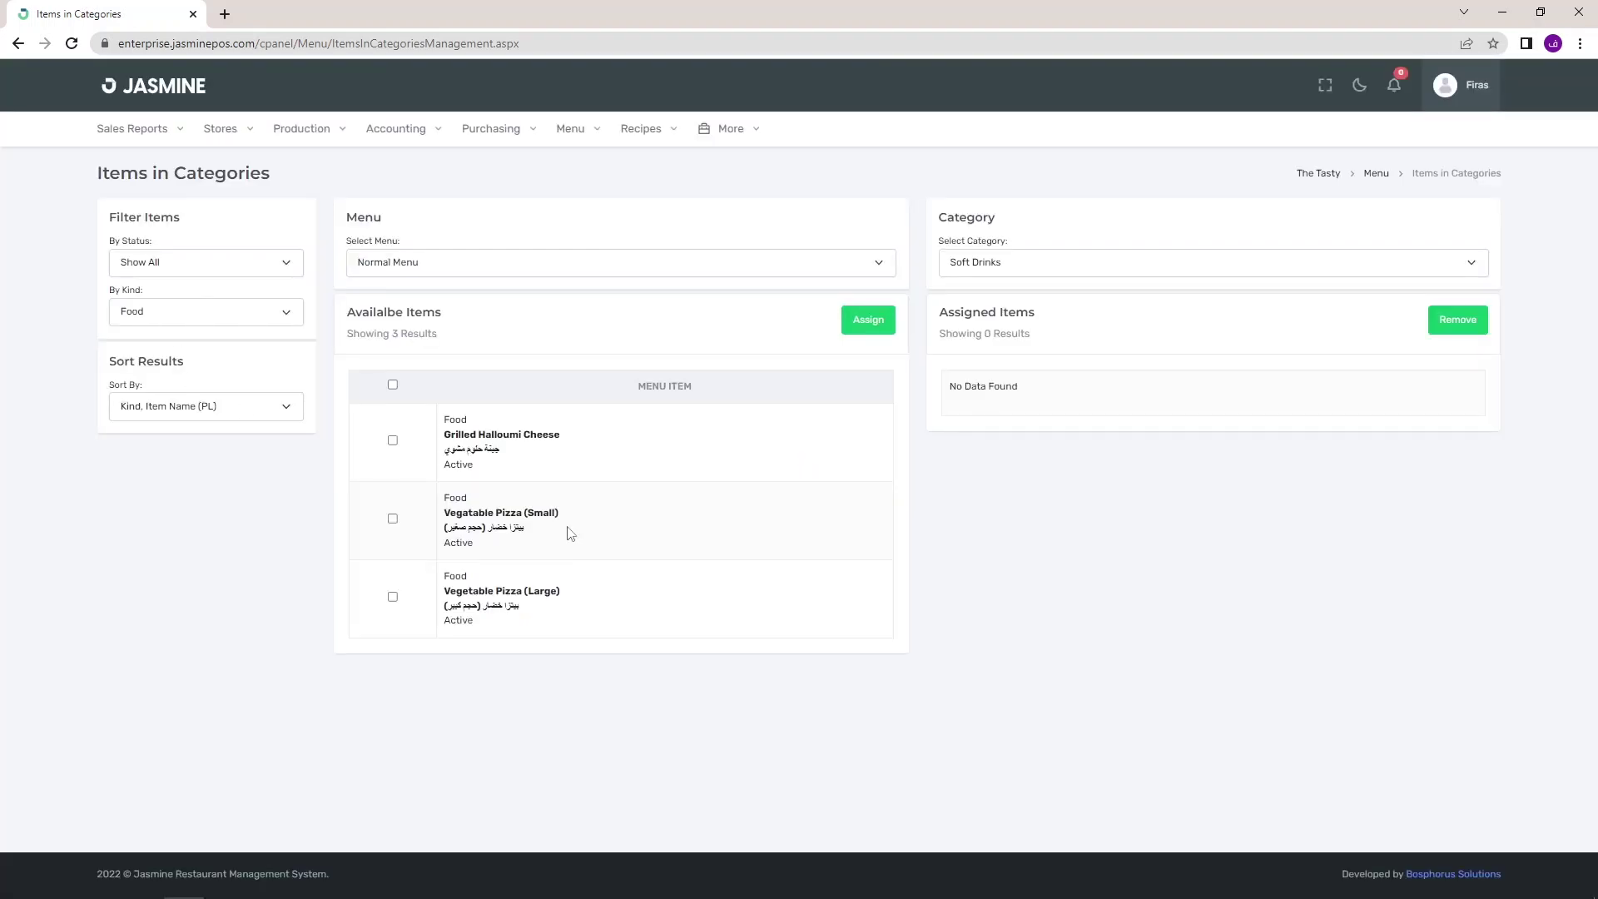
click(212, 313)
click(193, 346)
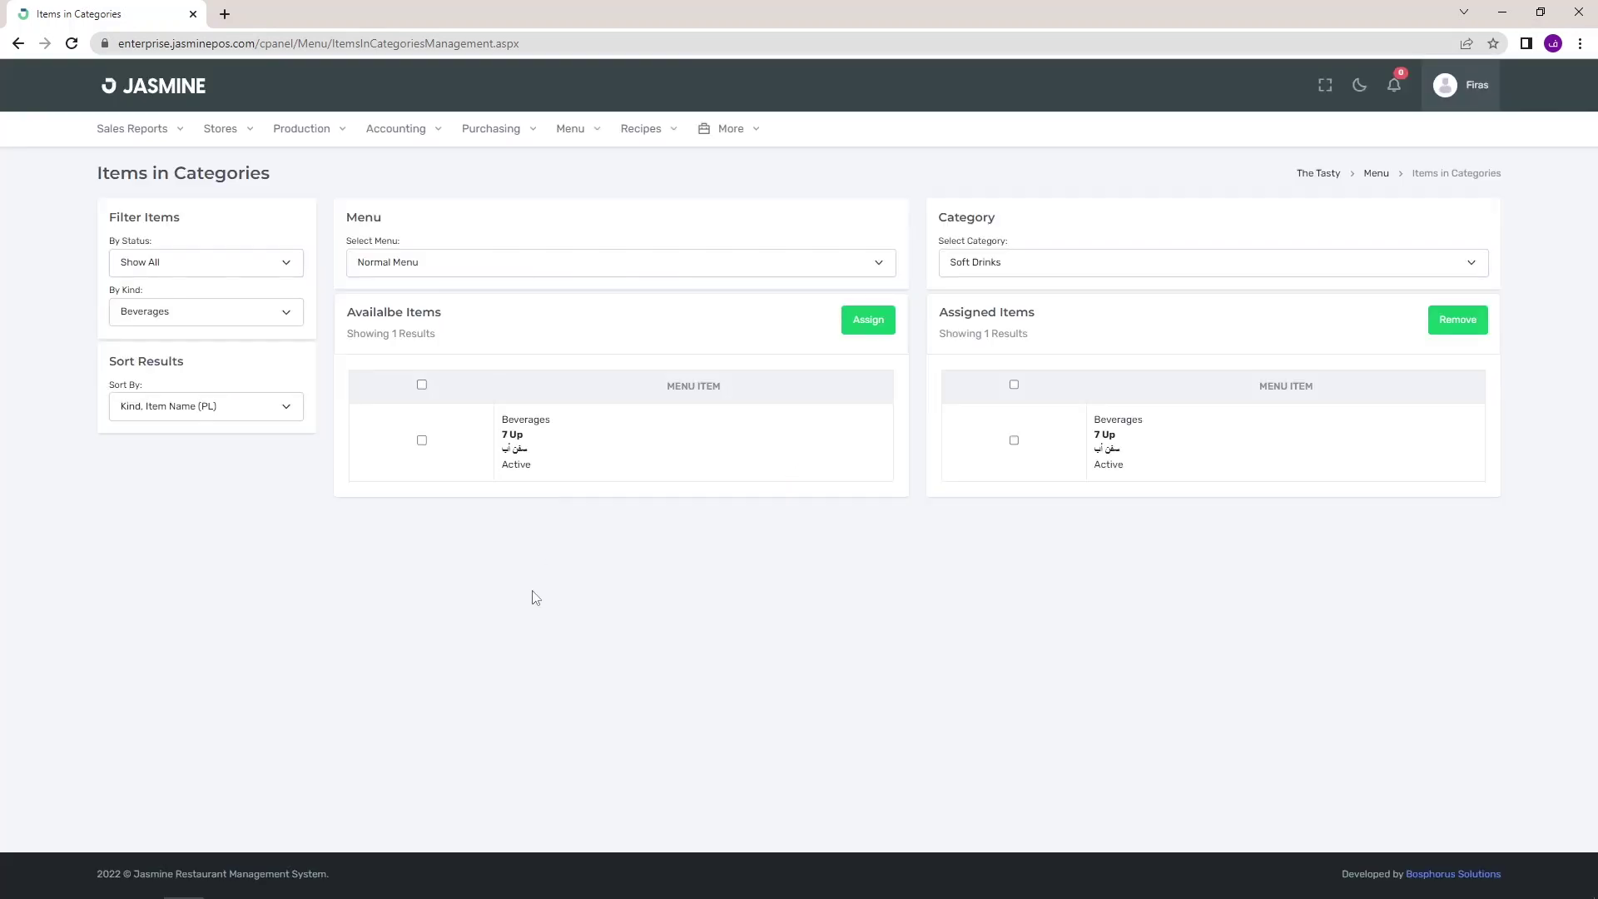
click(198, 312)
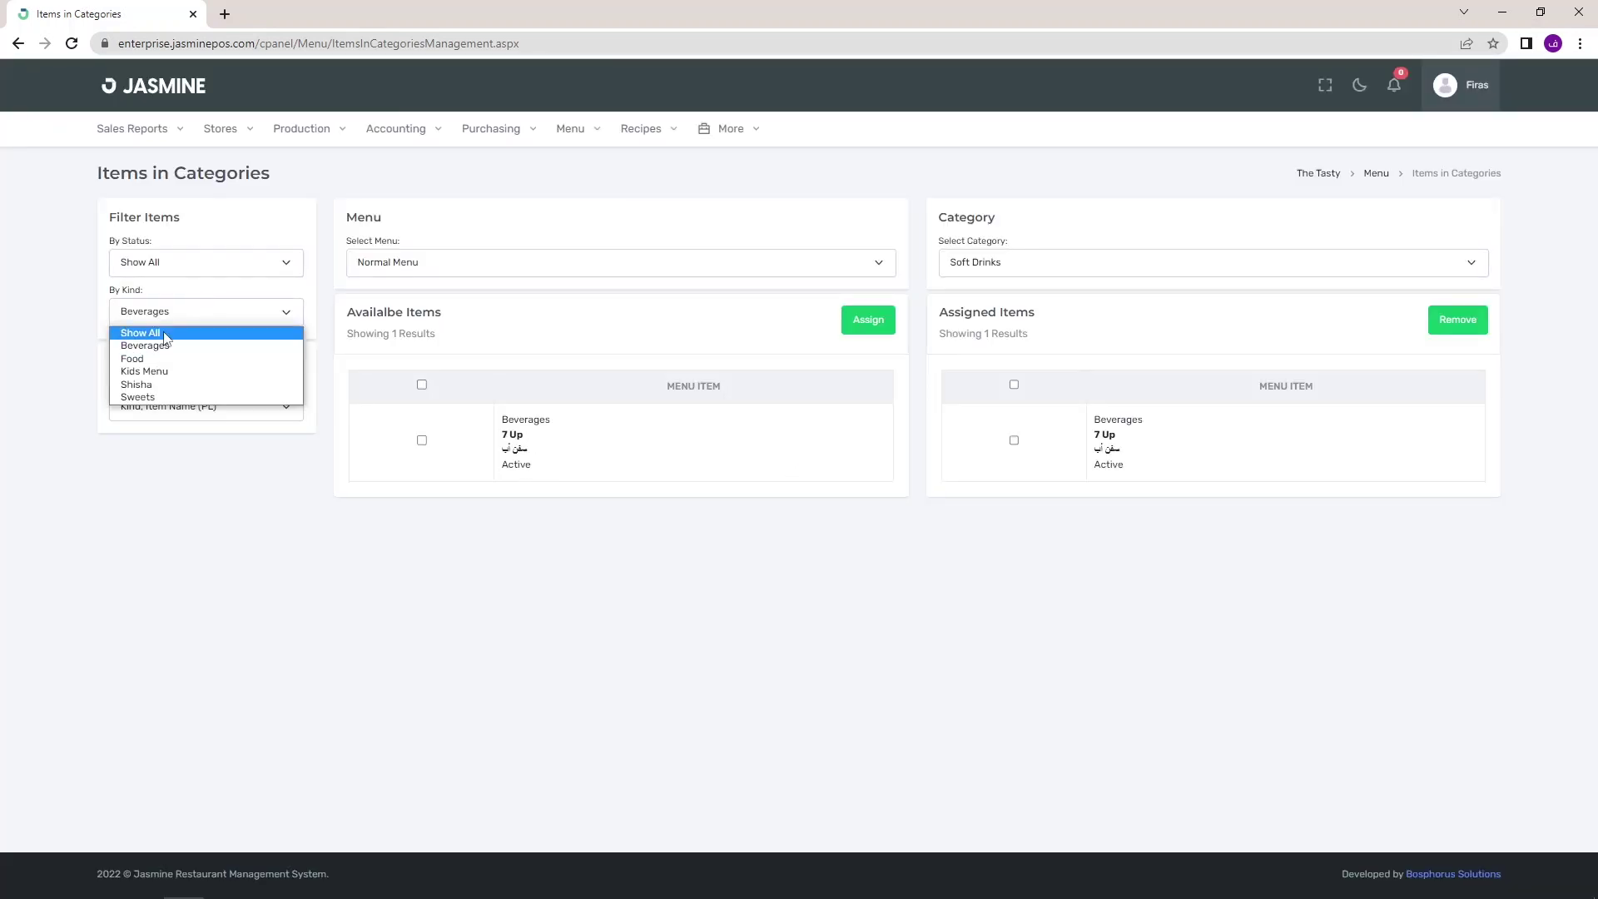
click(180, 328)
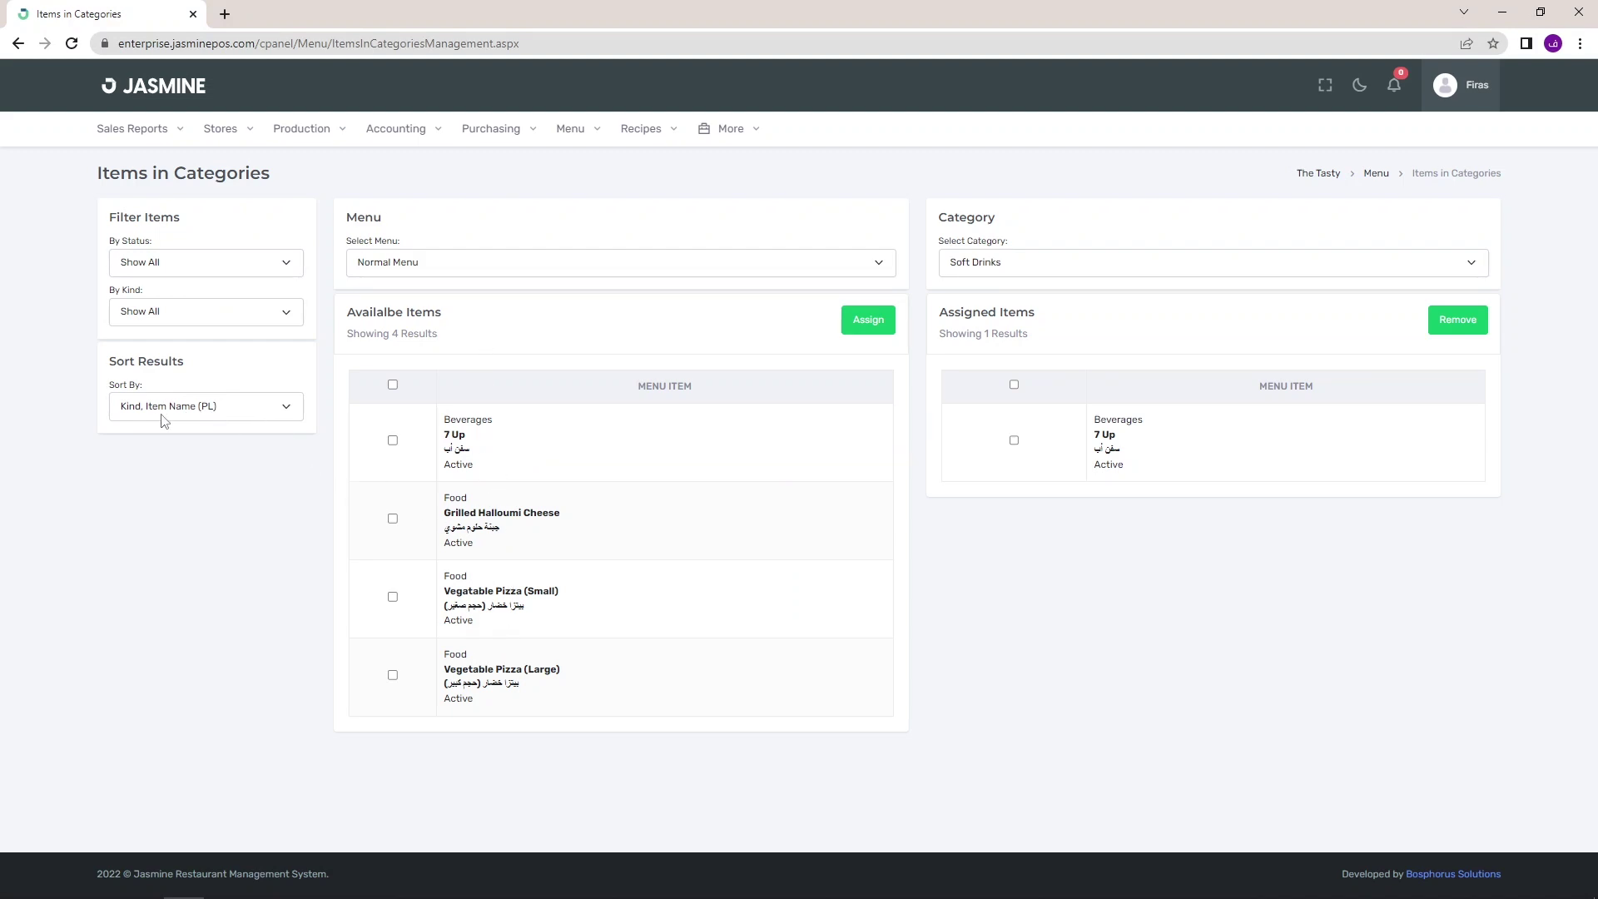
View the items sorted by Item Name (SL) and by Item ID, and return the sorting to Kind, Item Name (PL).
click(208, 407)
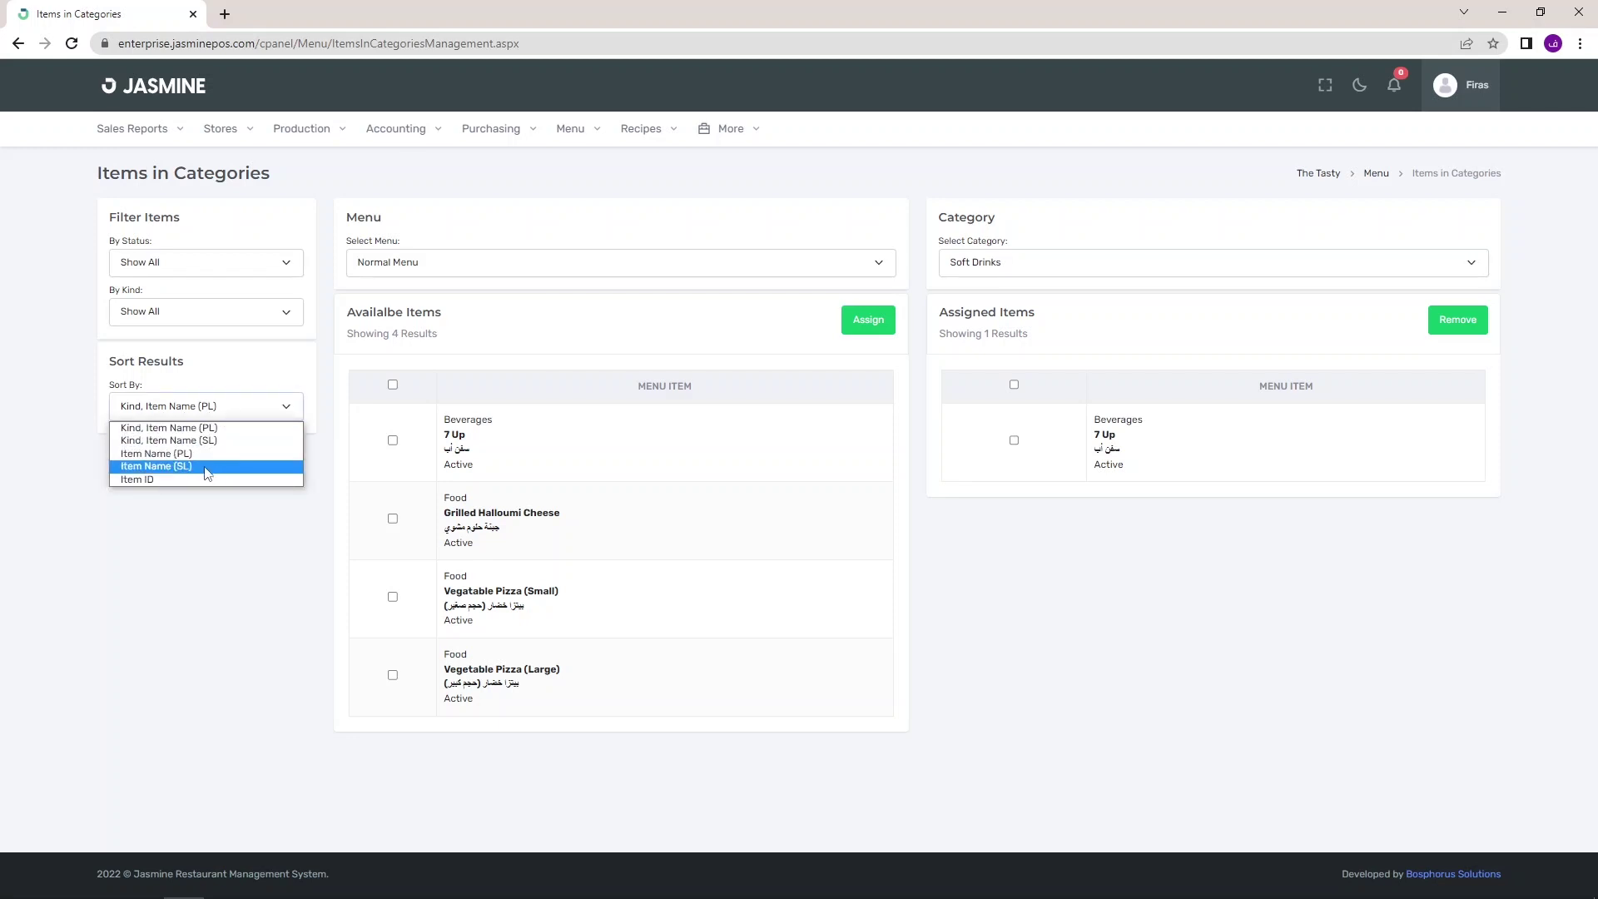
click(224, 472)
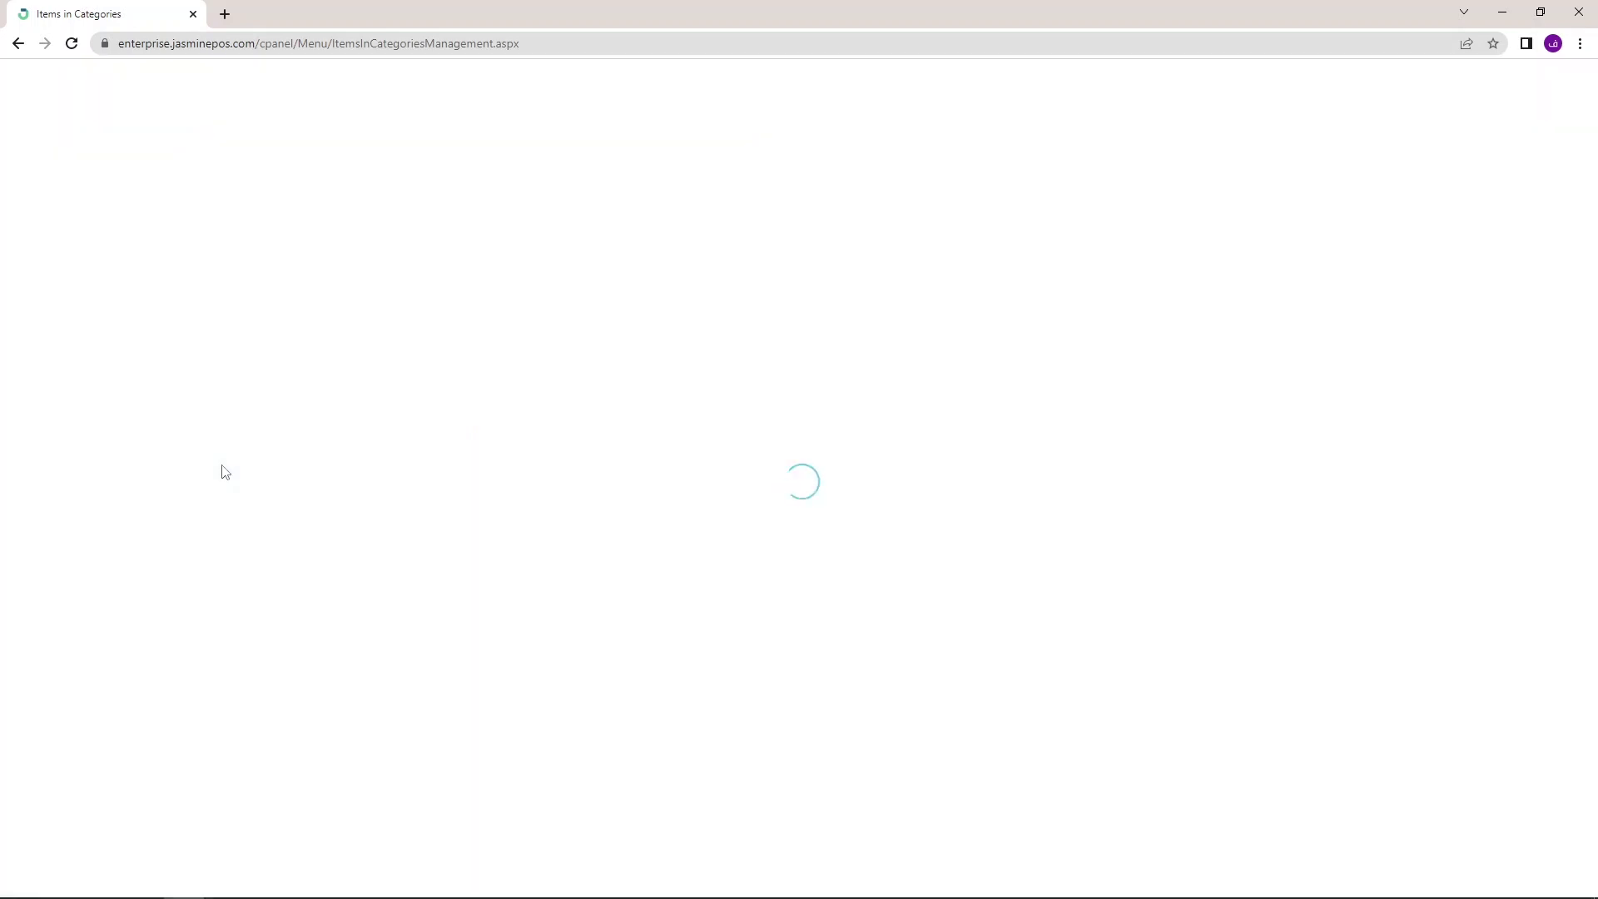
click(224, 414)
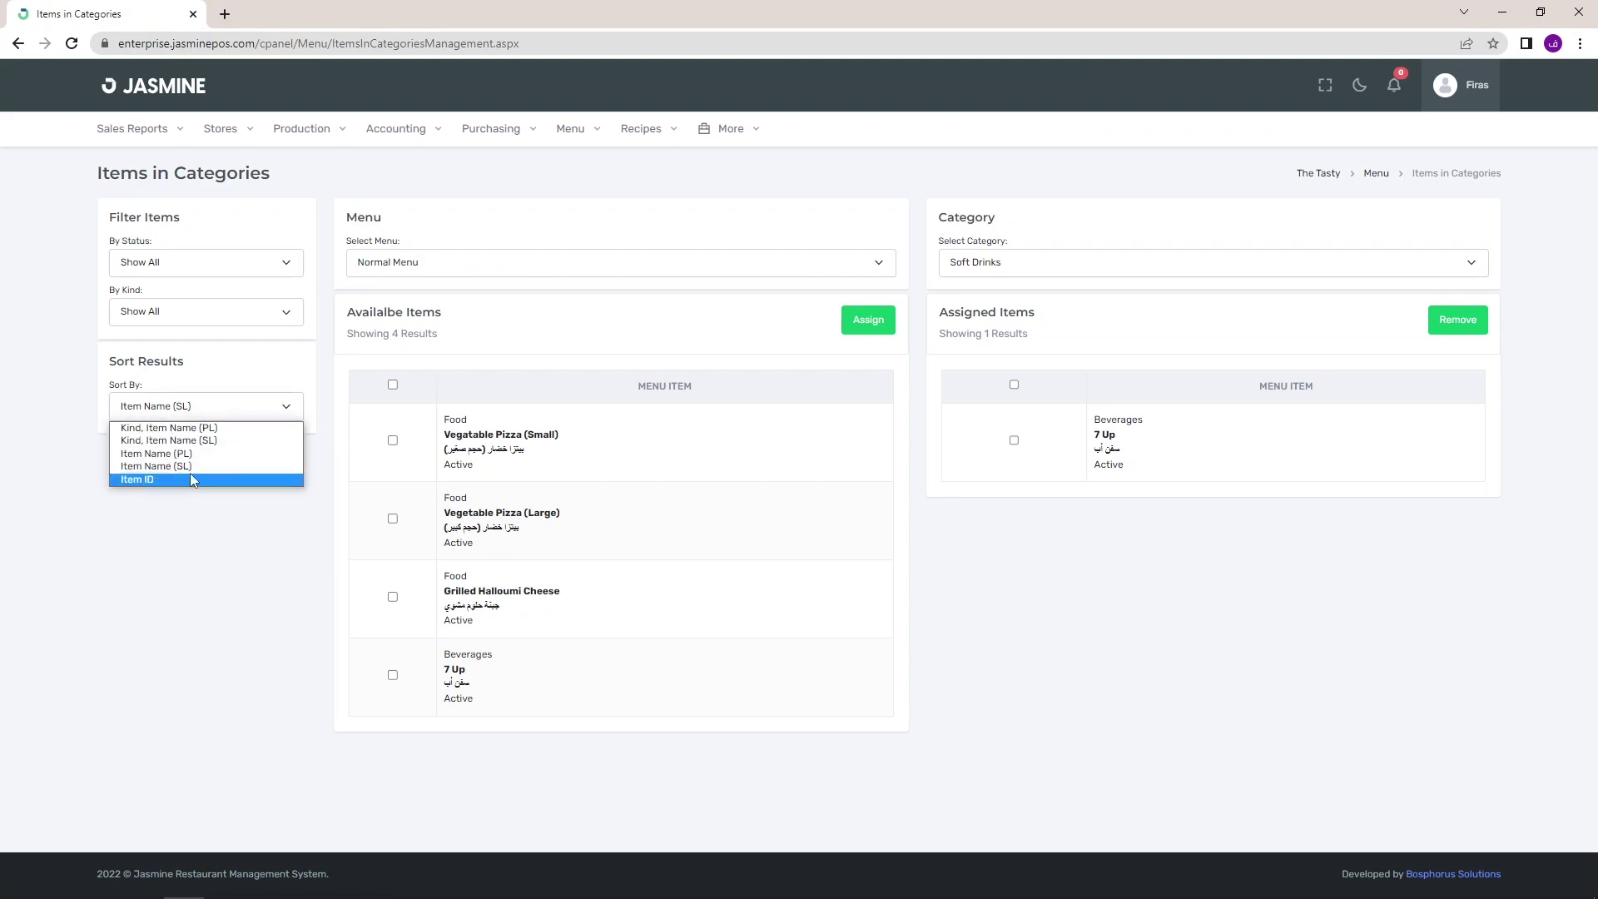
click(190, 476)
click(194, 412)
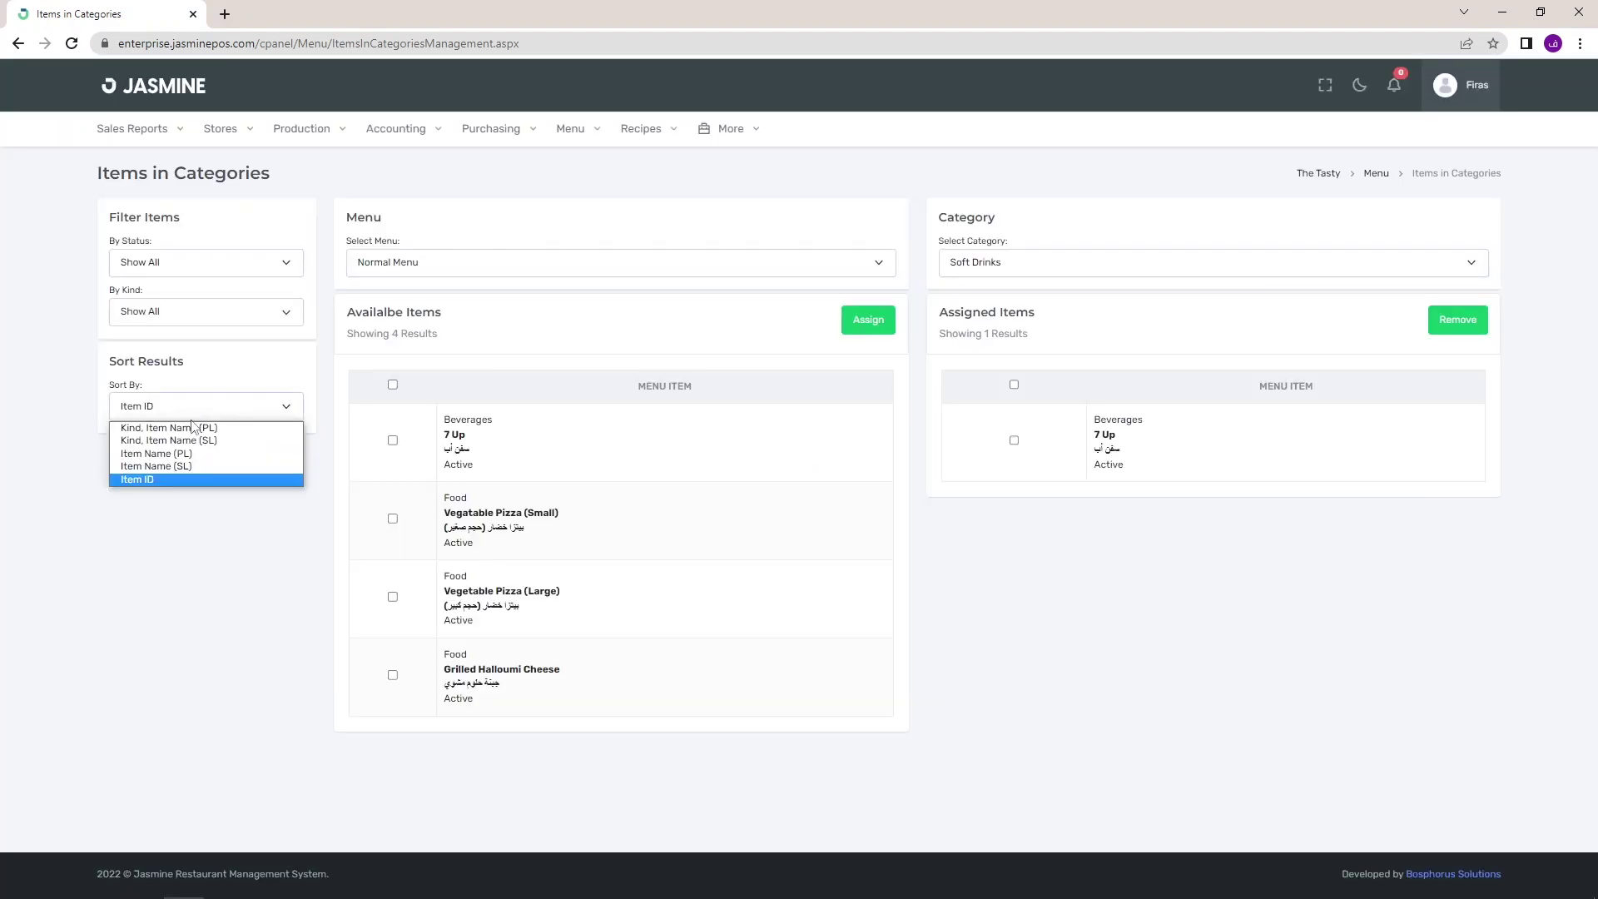
click(161, 428)
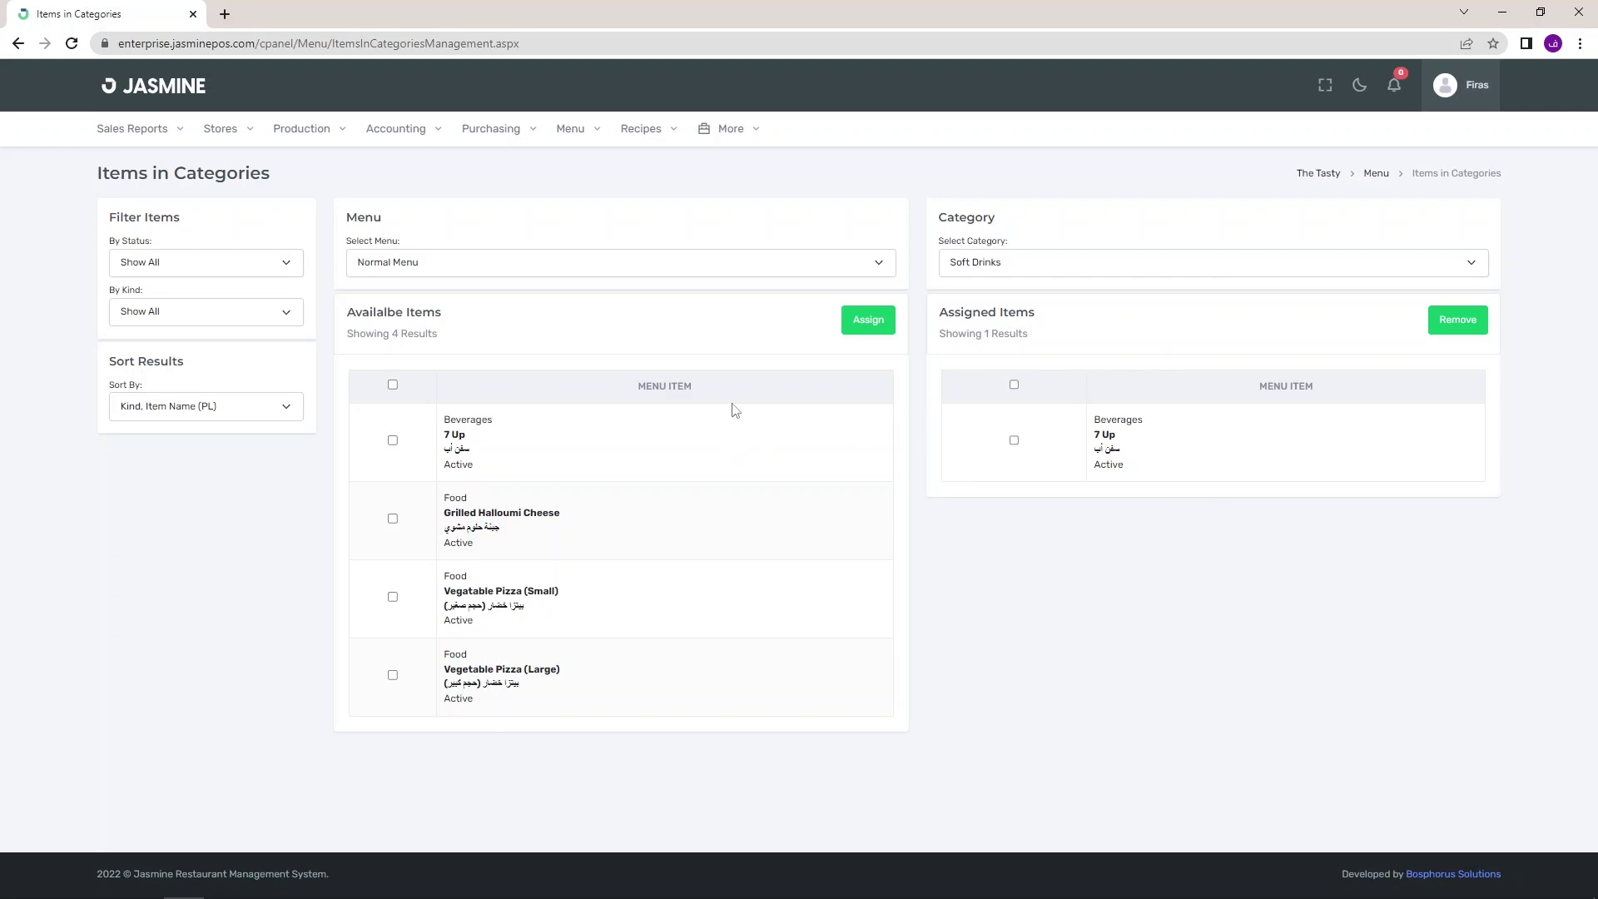
Switch to the Menu Structure PDF in Adobe Acrobat and read the Kitchen Stations section, including dispatching stations and assigning menu items.
click(1503, 12)
click(554, 295)
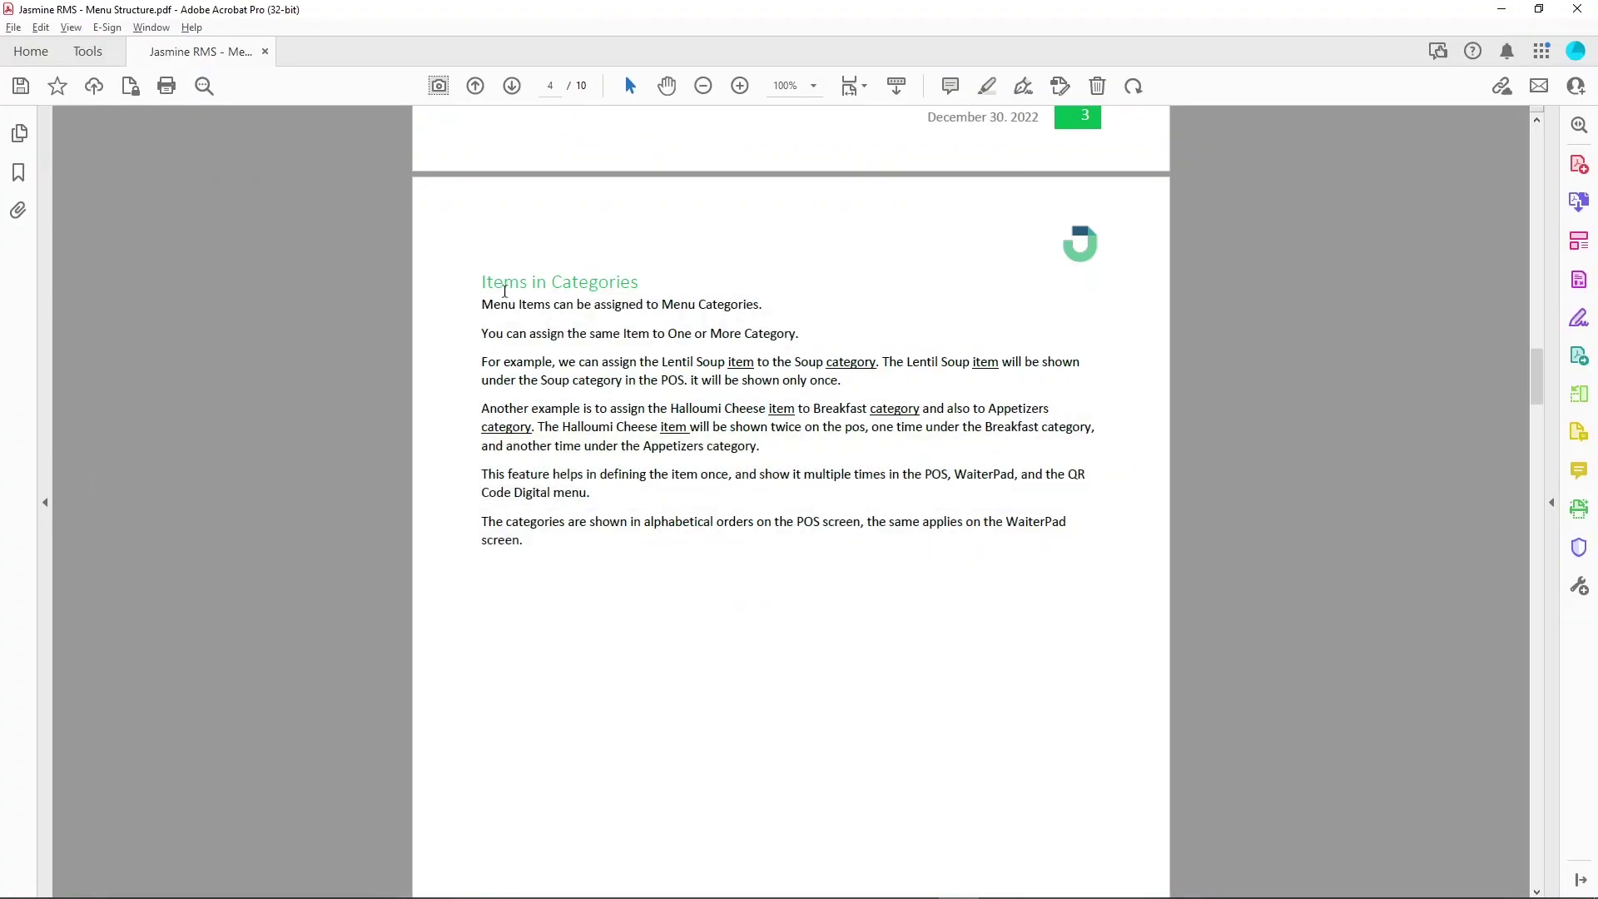
scroll(695, 501, down, 10)
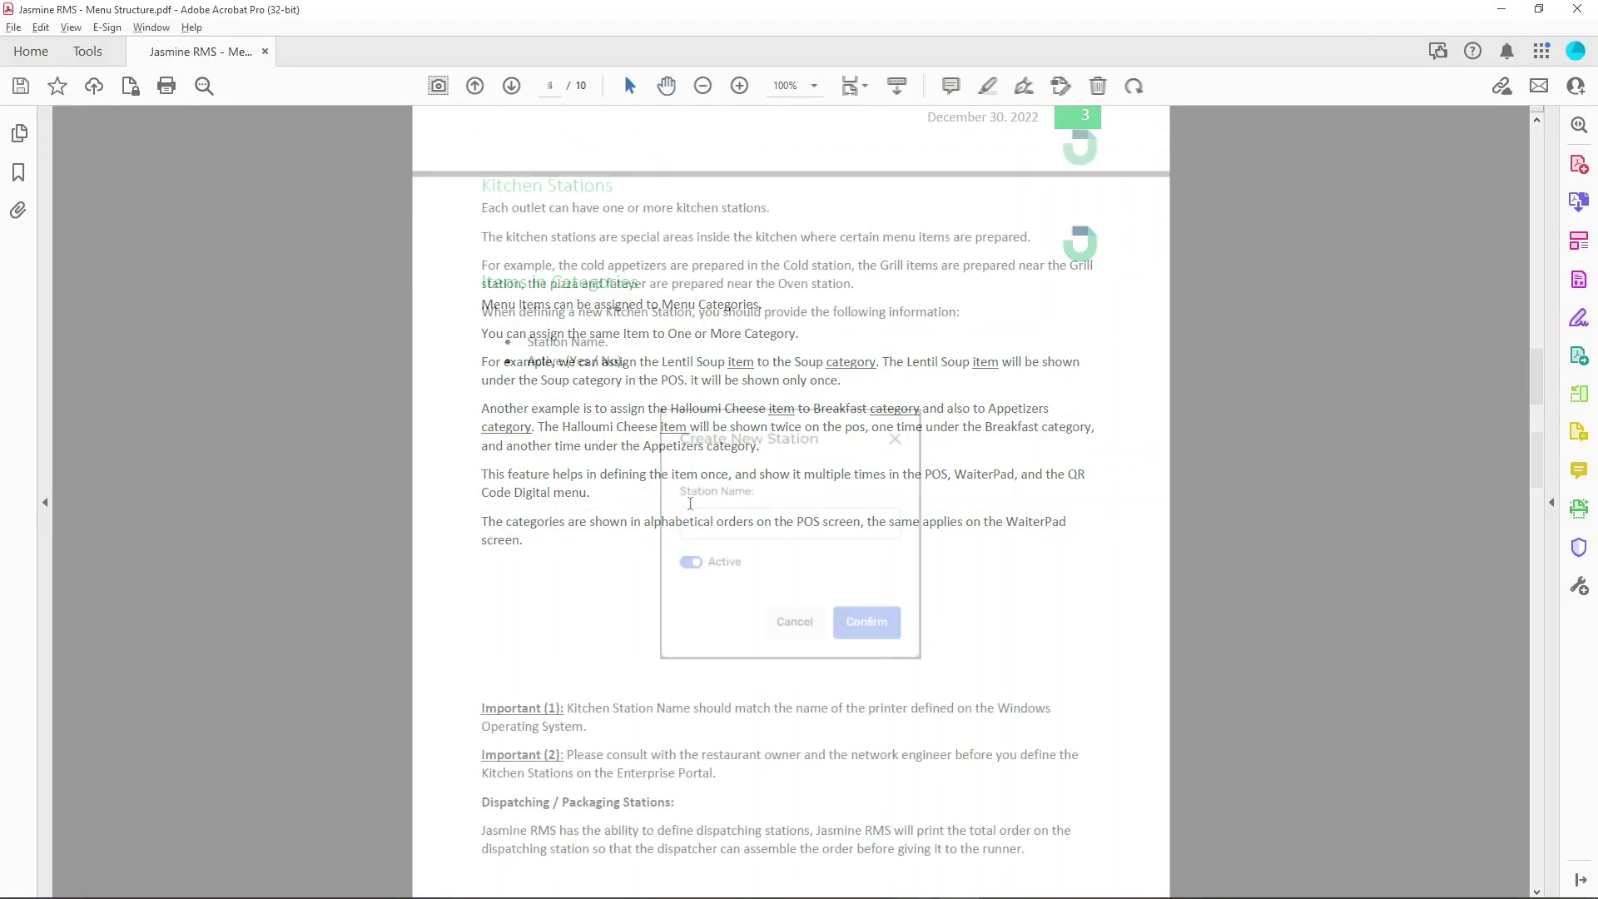
key(h)
drag(938, 311, 989, 393)
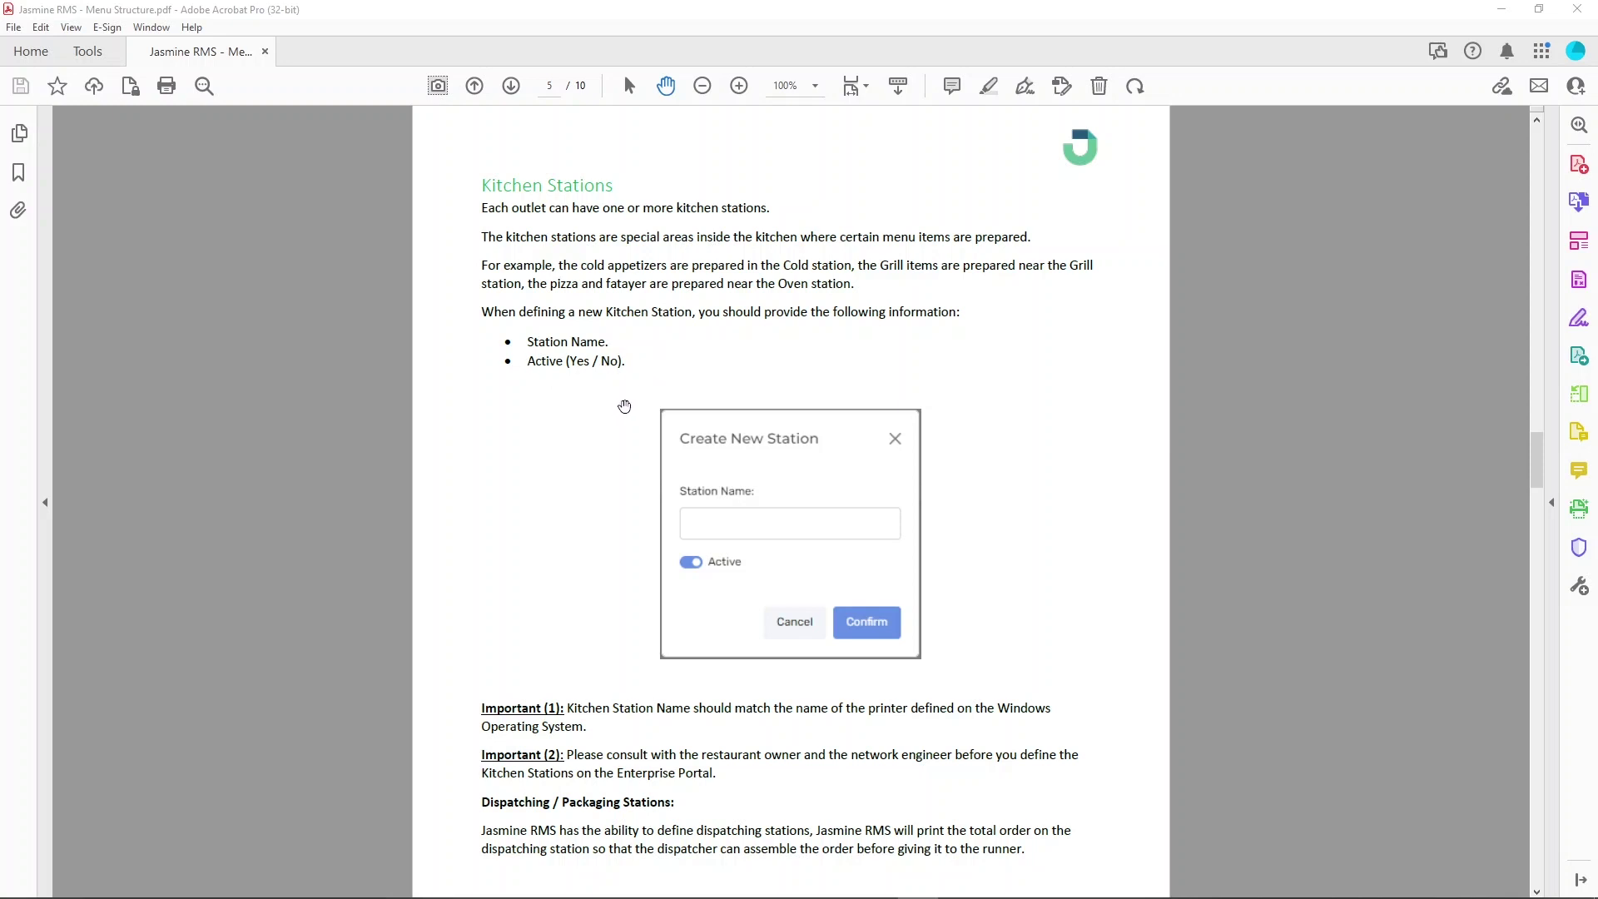
scroll(624, 406, down, 5)
scroll(624, 406, down, 1)
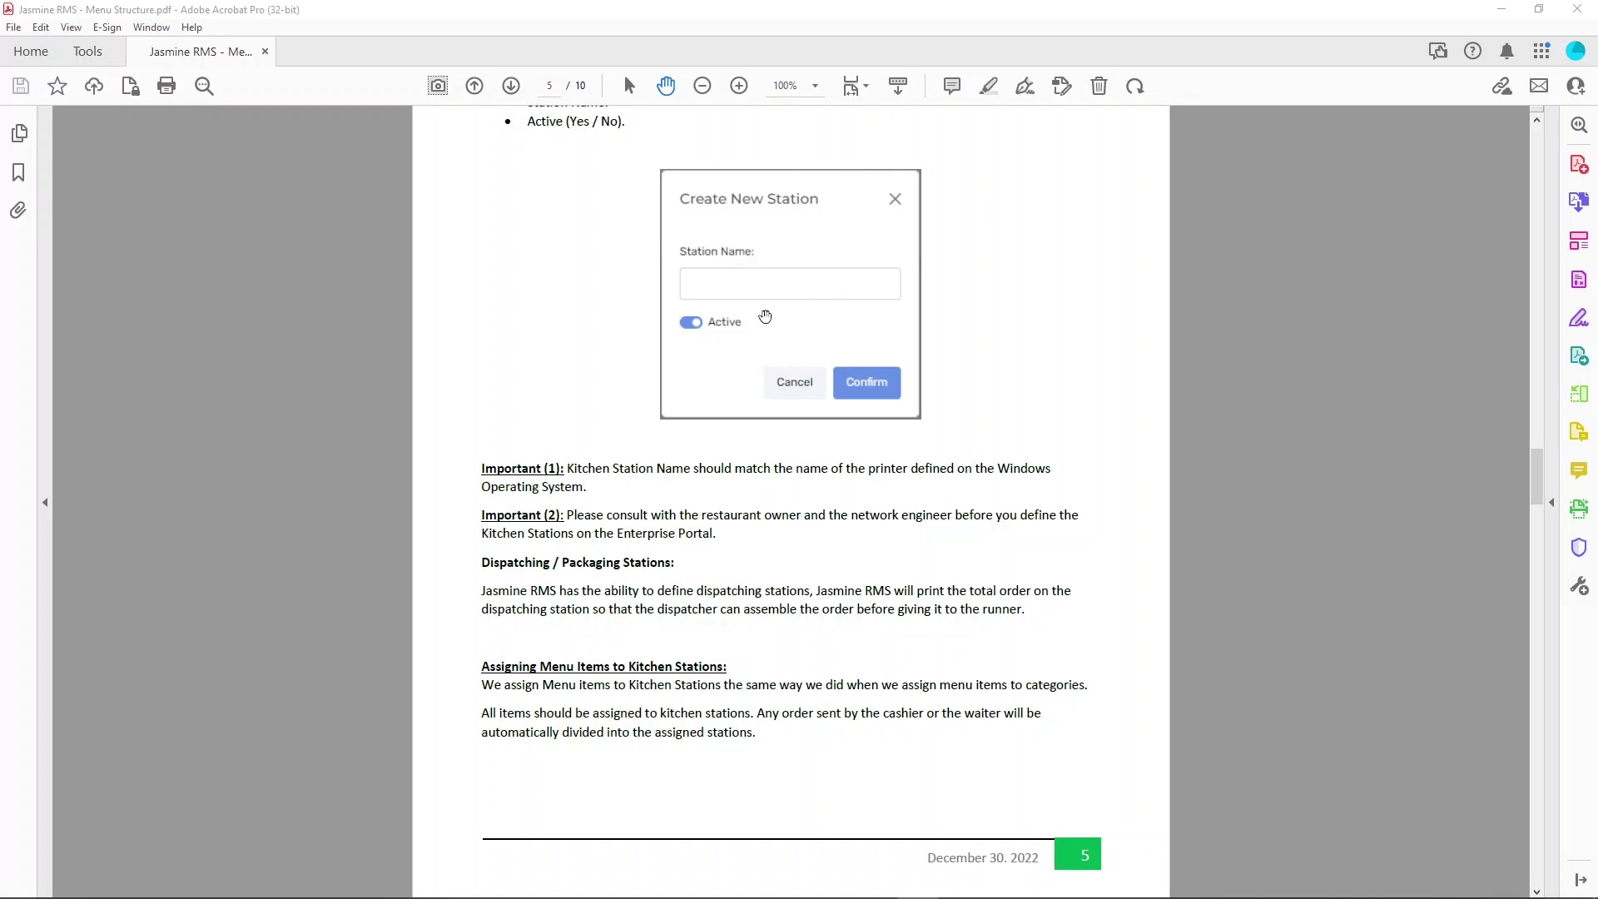
scroll(764, 459, down, 1)
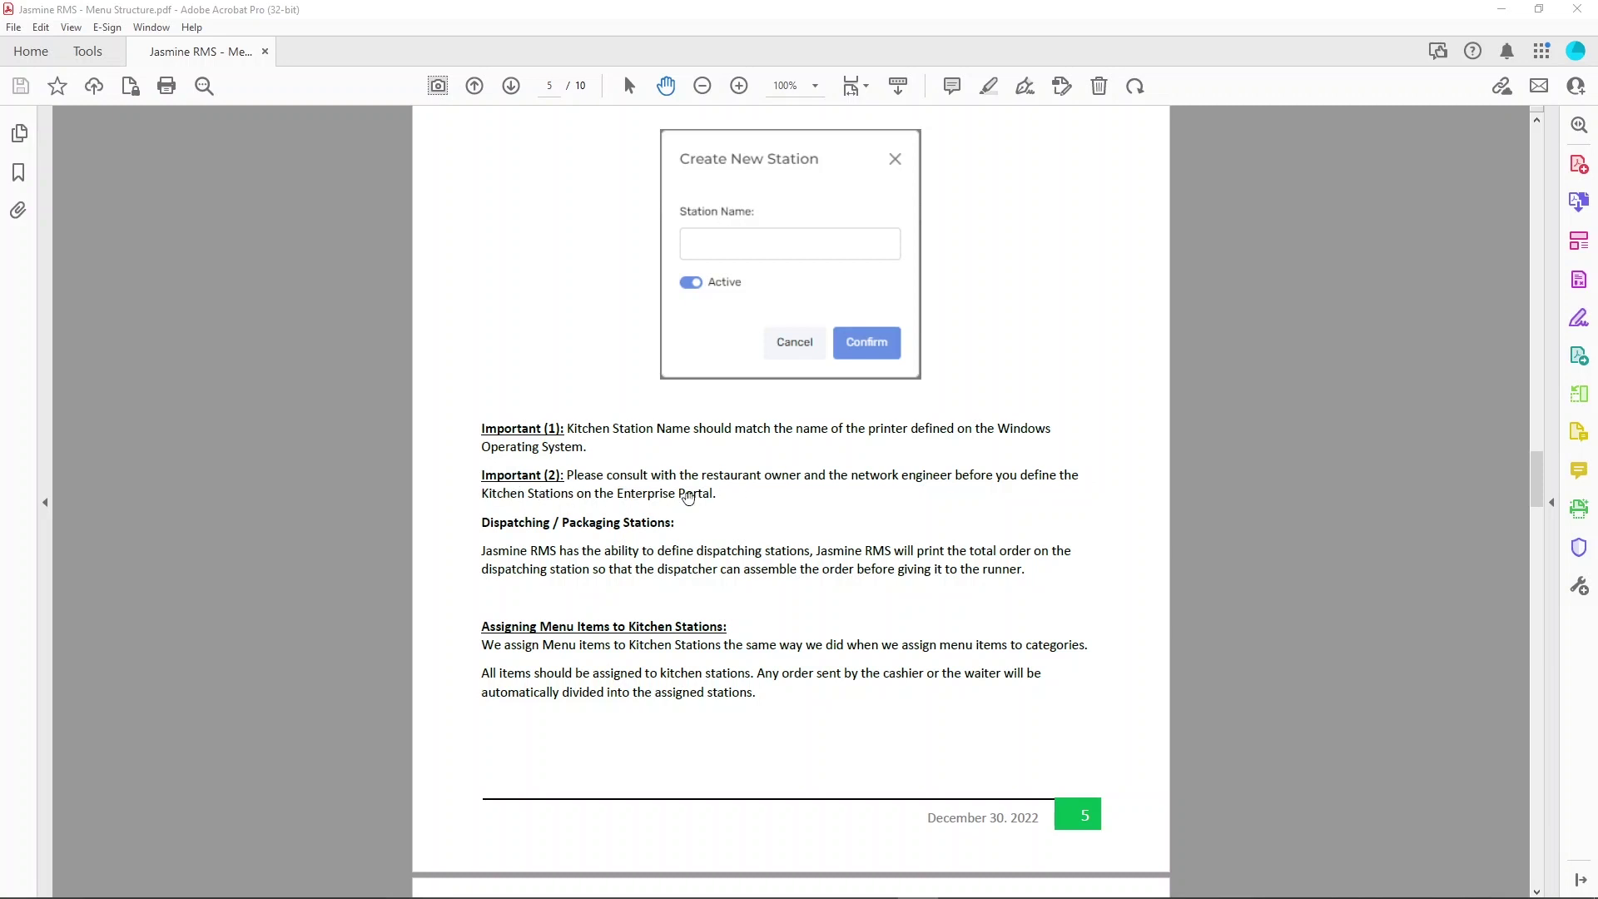
scroll(690, 497, down, 1)
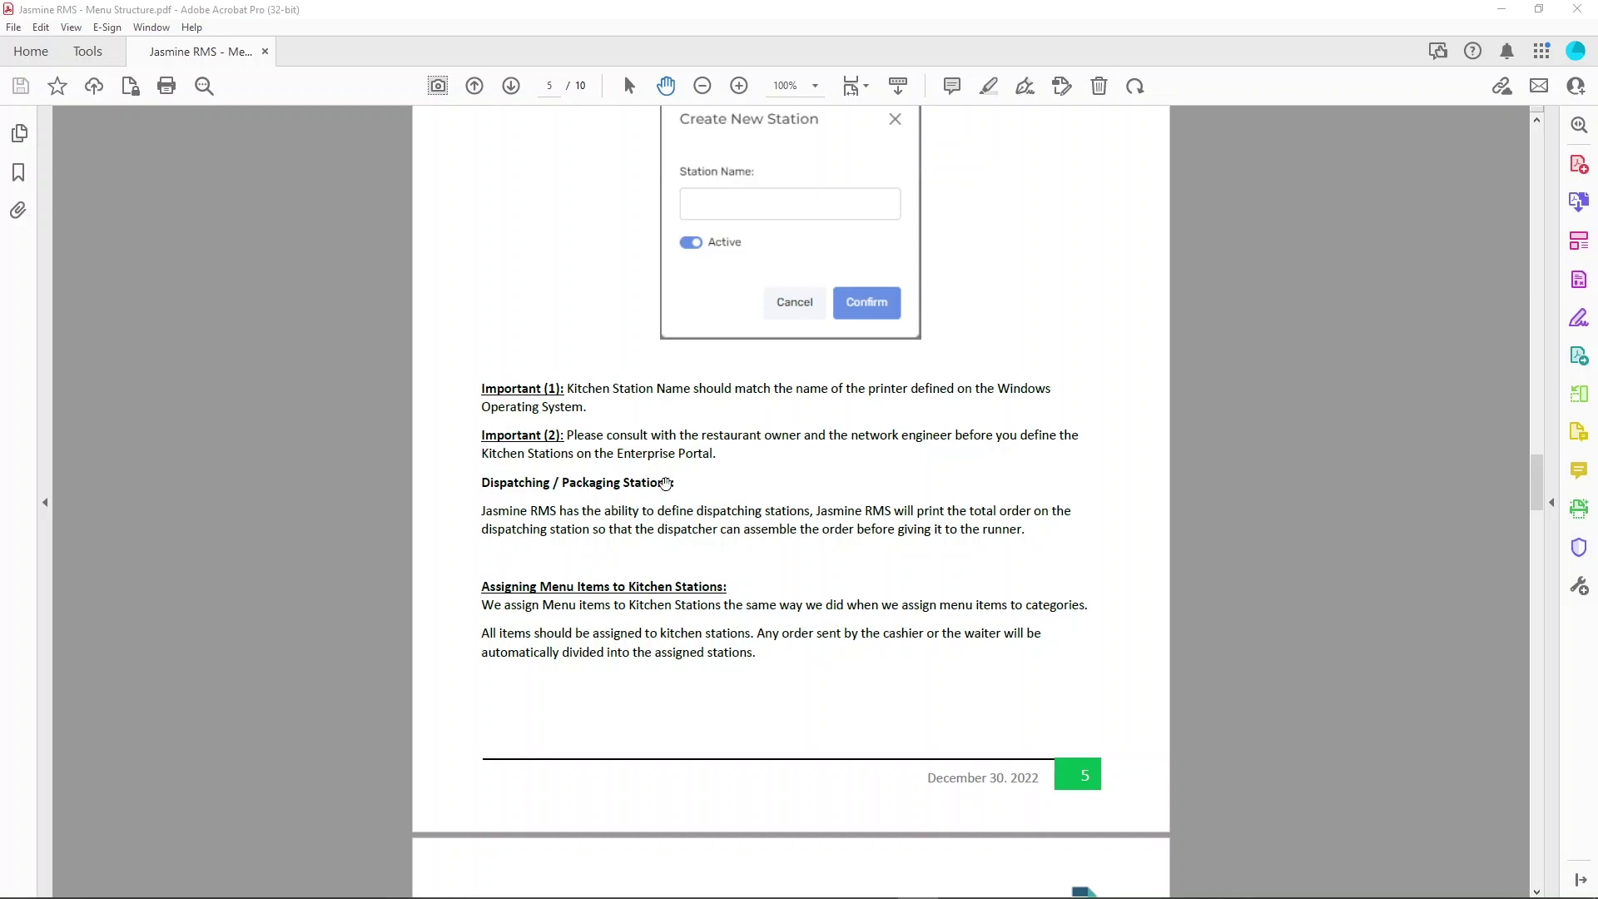
scroll(658, 510, up, 3)
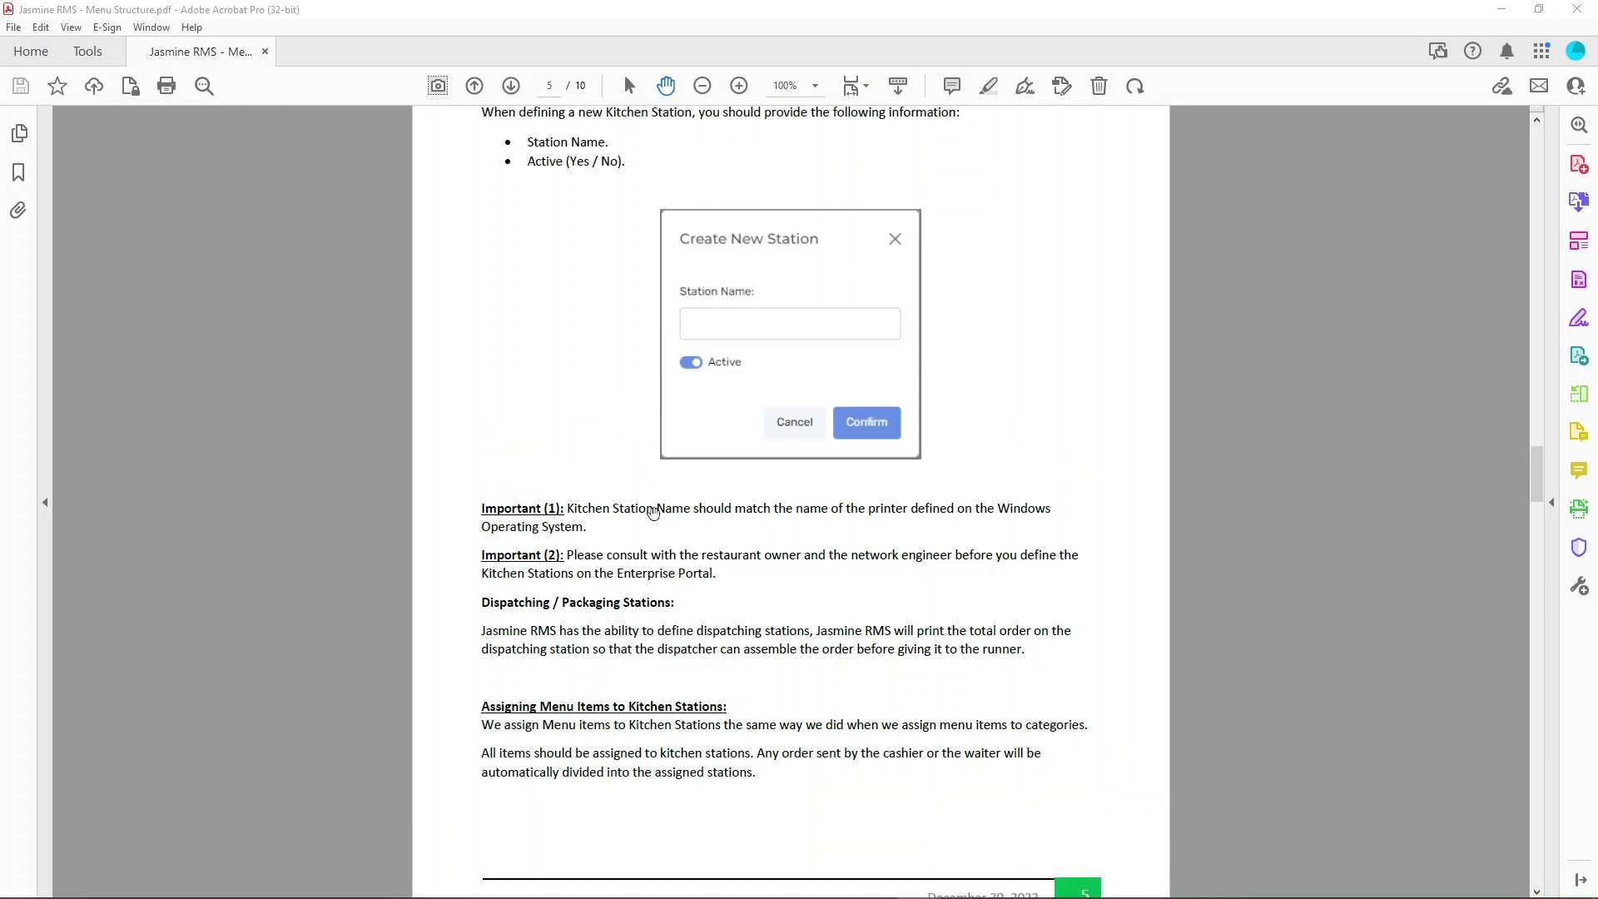
scroll(624, 258, up, 4)
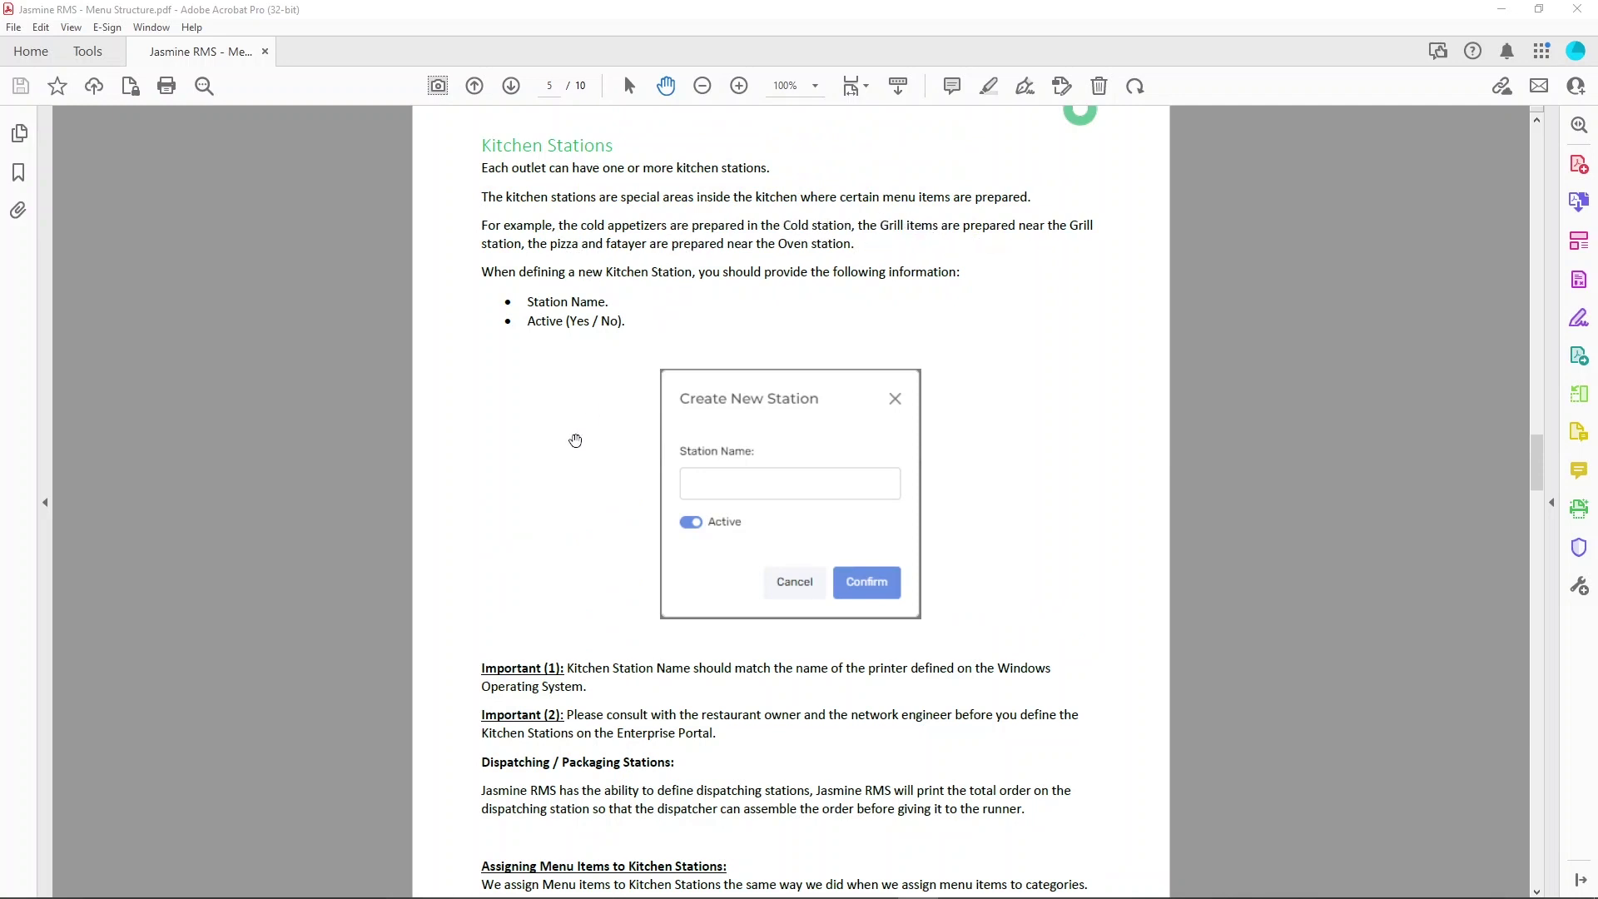
Examine the guide's Create New Station fields, the two Important notes on station naming and consultation, and the dispatching and item assignment rules.
scroll(578, 467, down, 1)
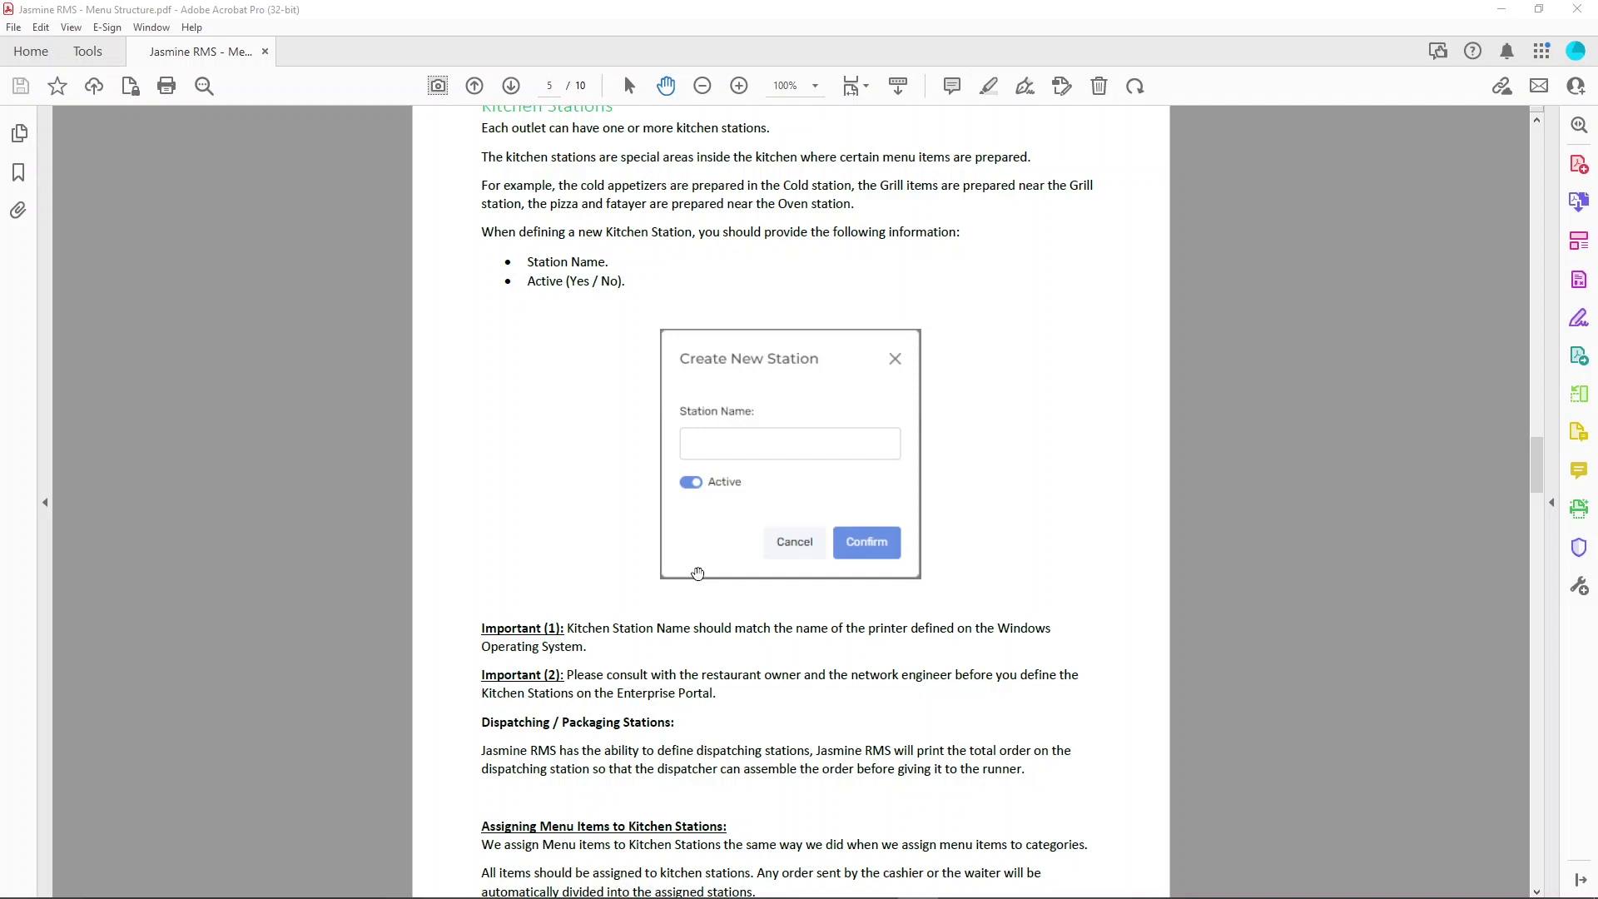
scroll(698, 574, down, 3)
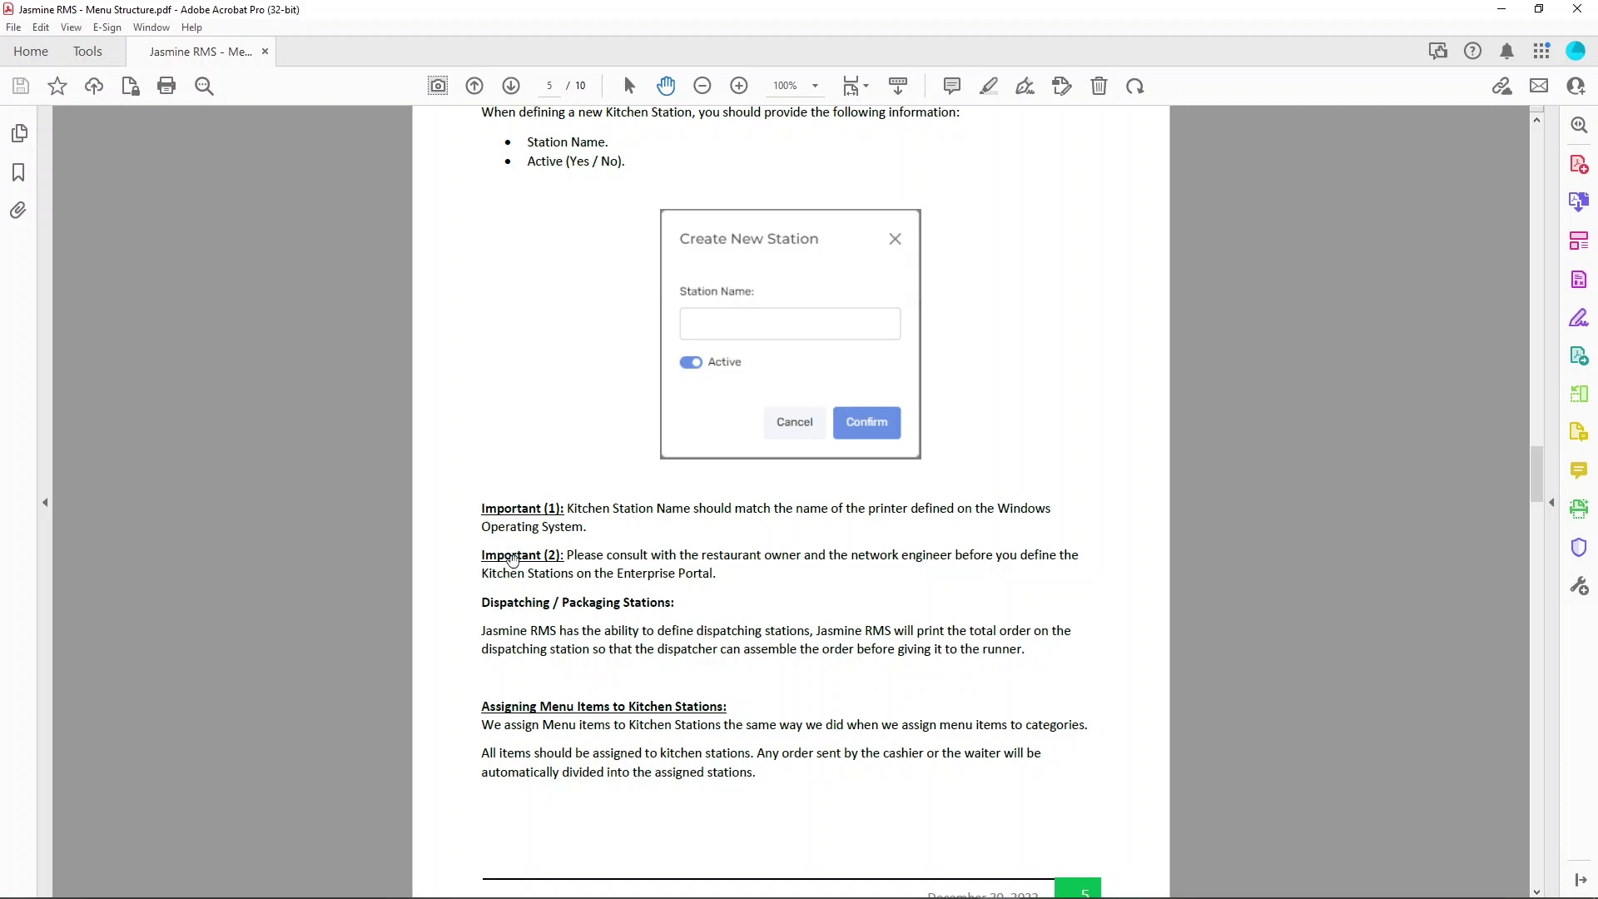
scroll(591, 587, up, 3)
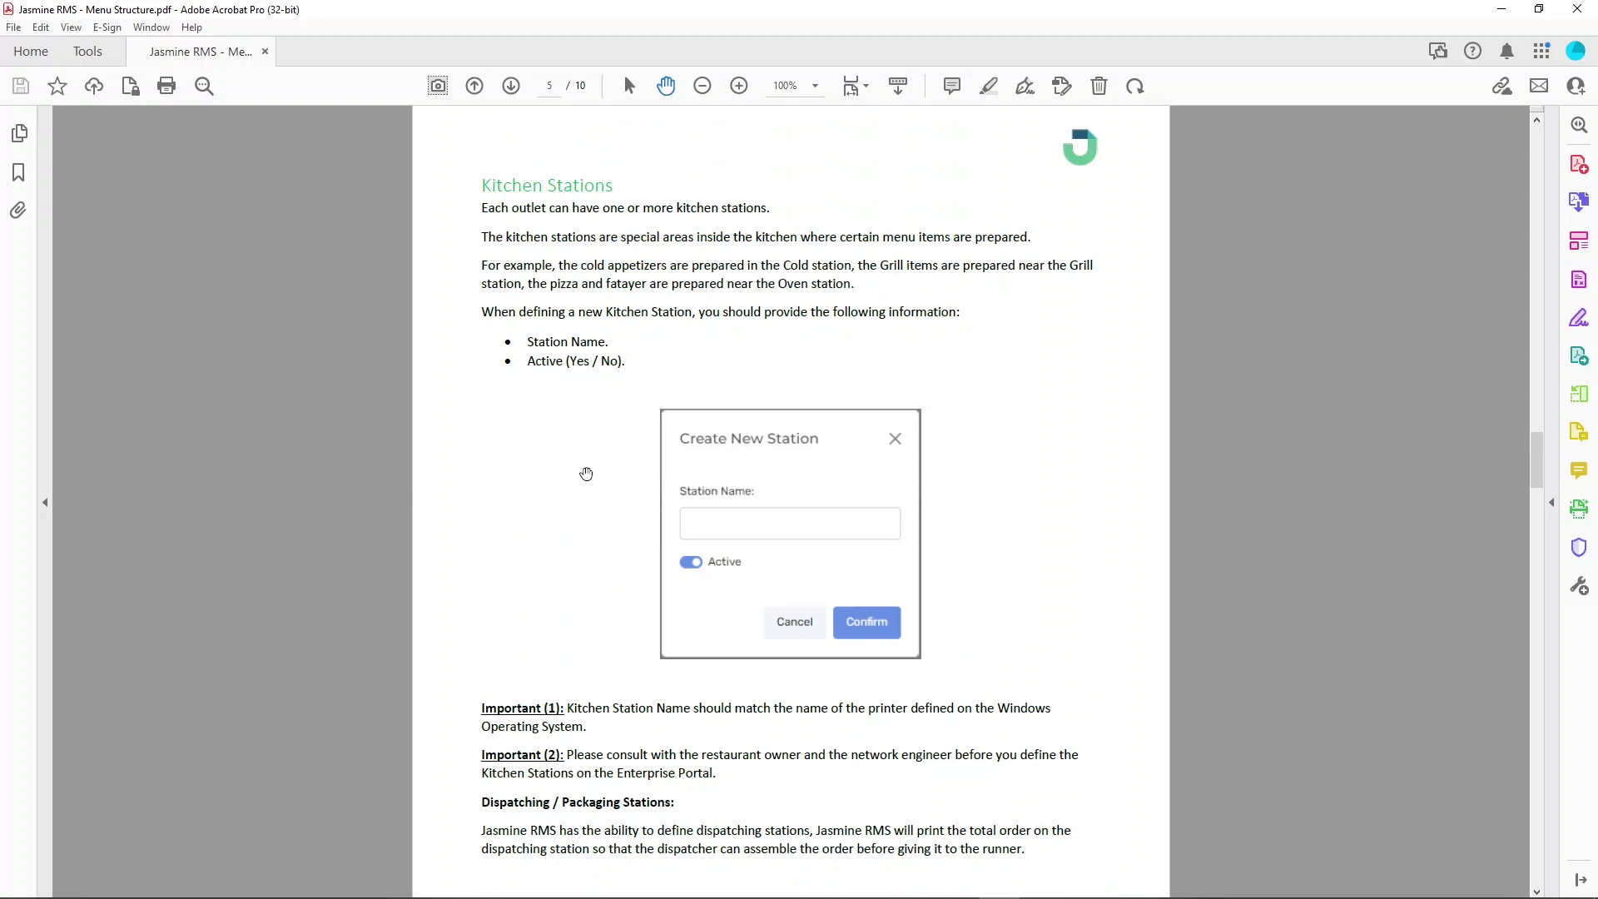
scroll(587, 473, down, 3)
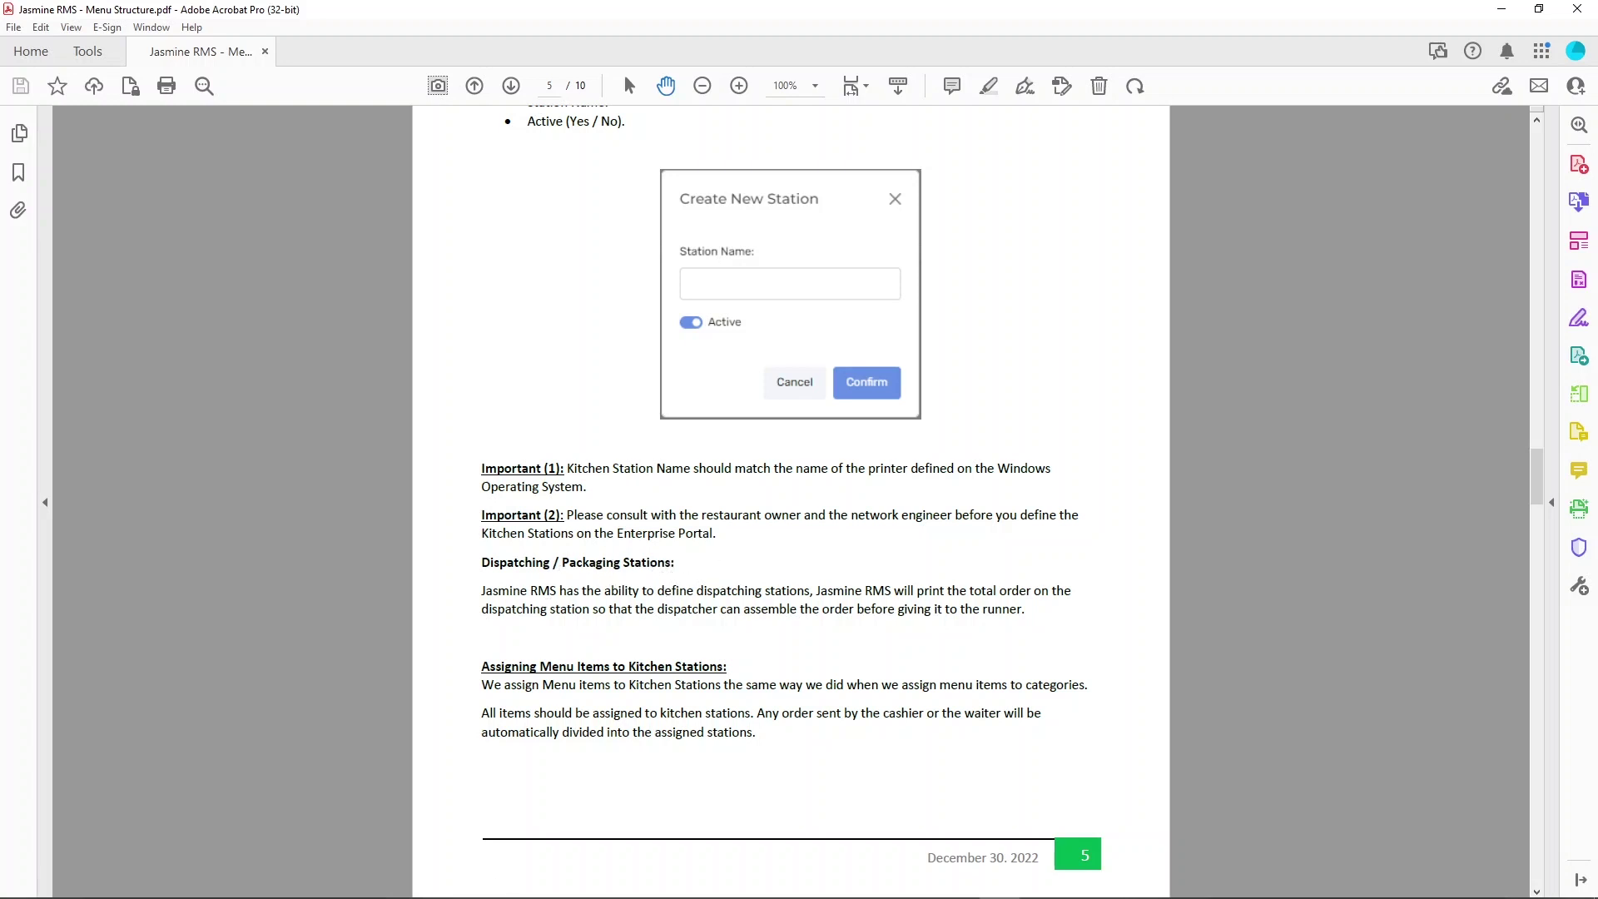
Switch to Jasmine RMS in Chrome and show the kitchen stations defined for the Rayyan outlet.
mouse_move(189, 892)
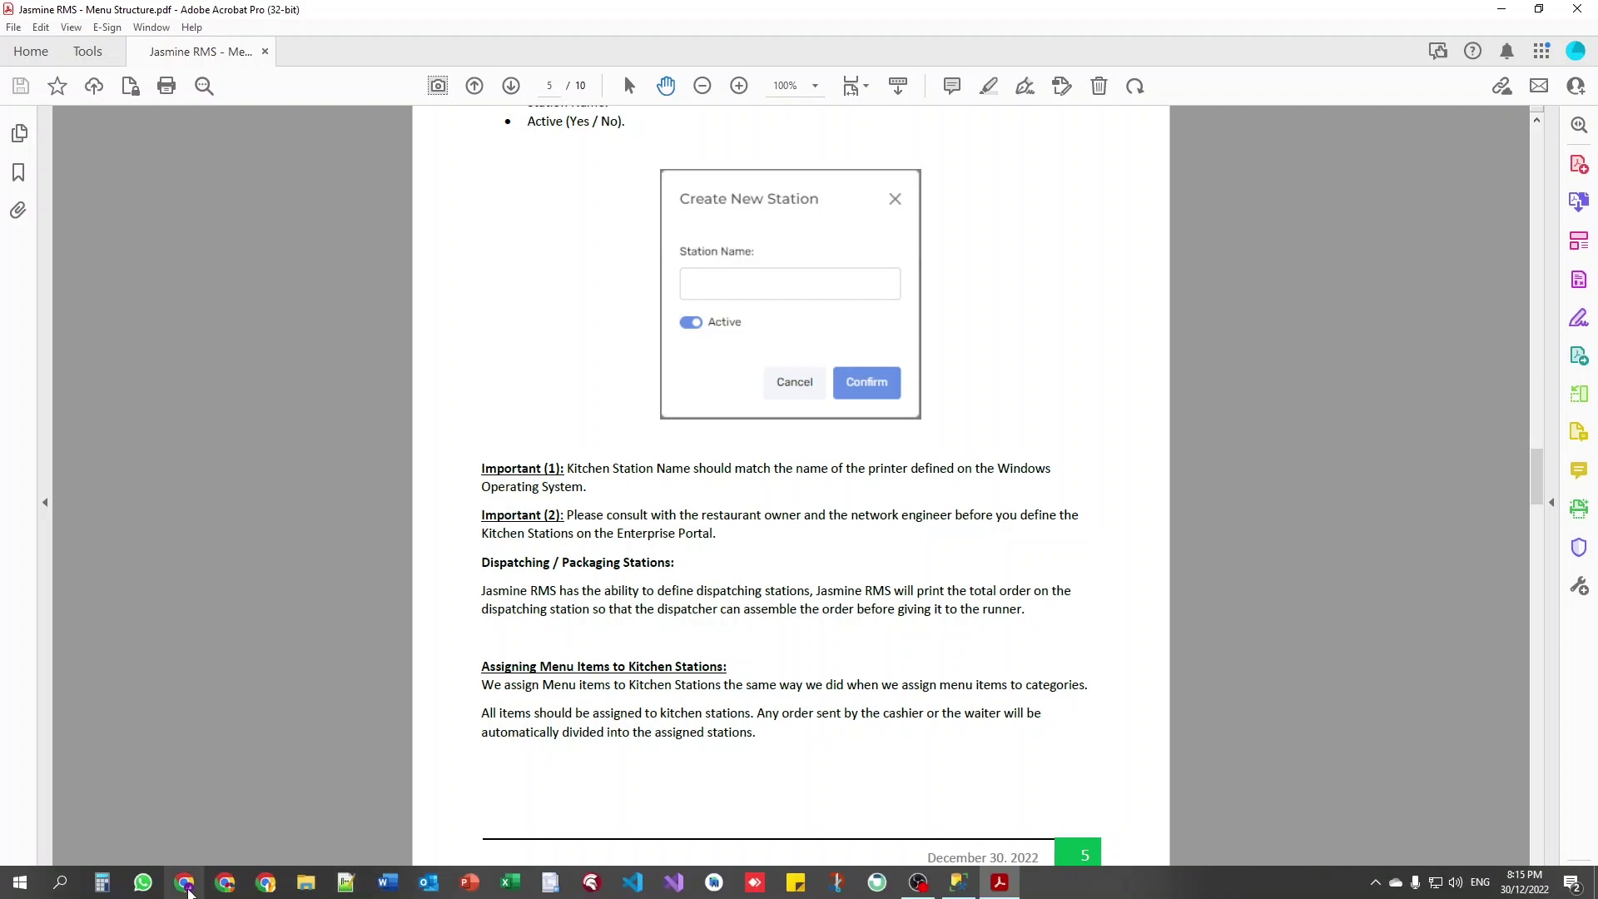
click(185, 884)
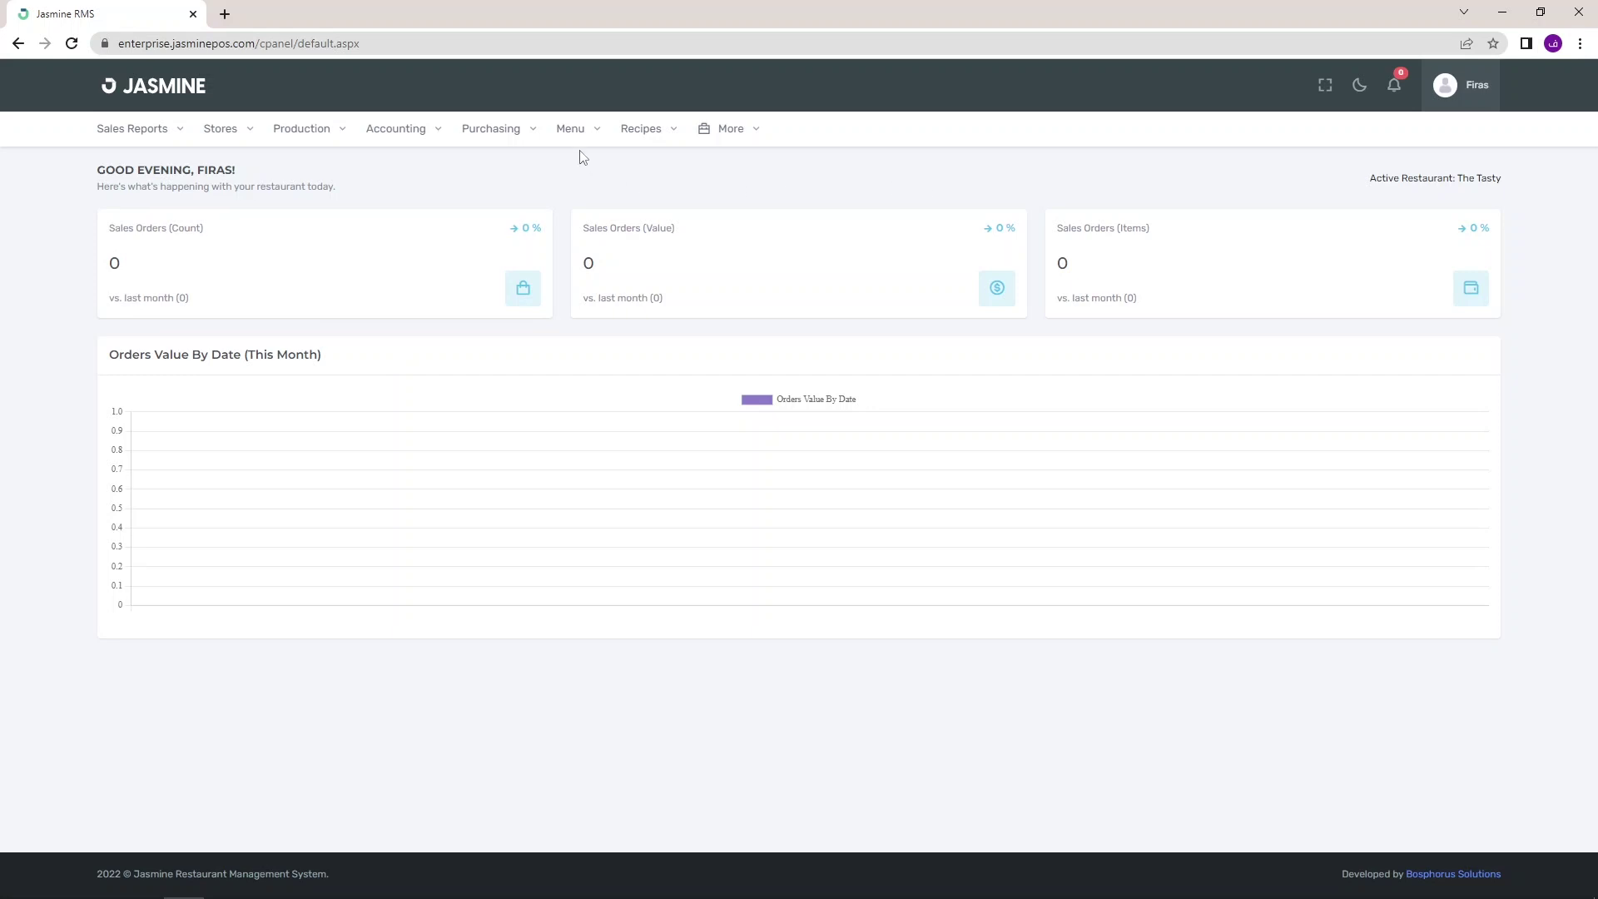
mouse_move(578, 132)
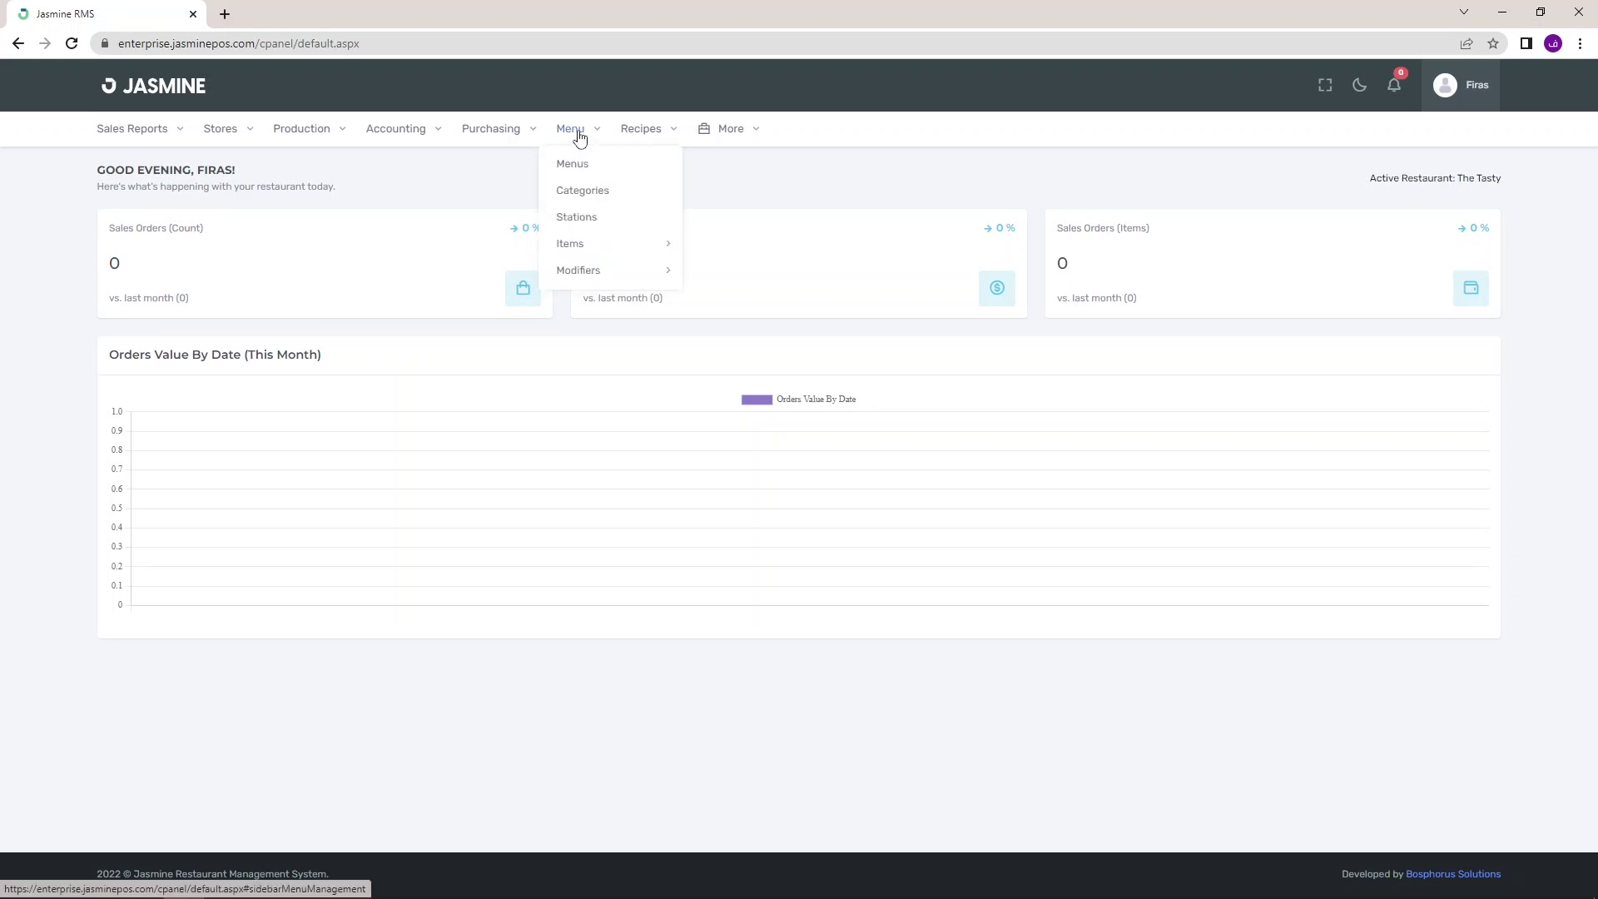
click(579, 223)
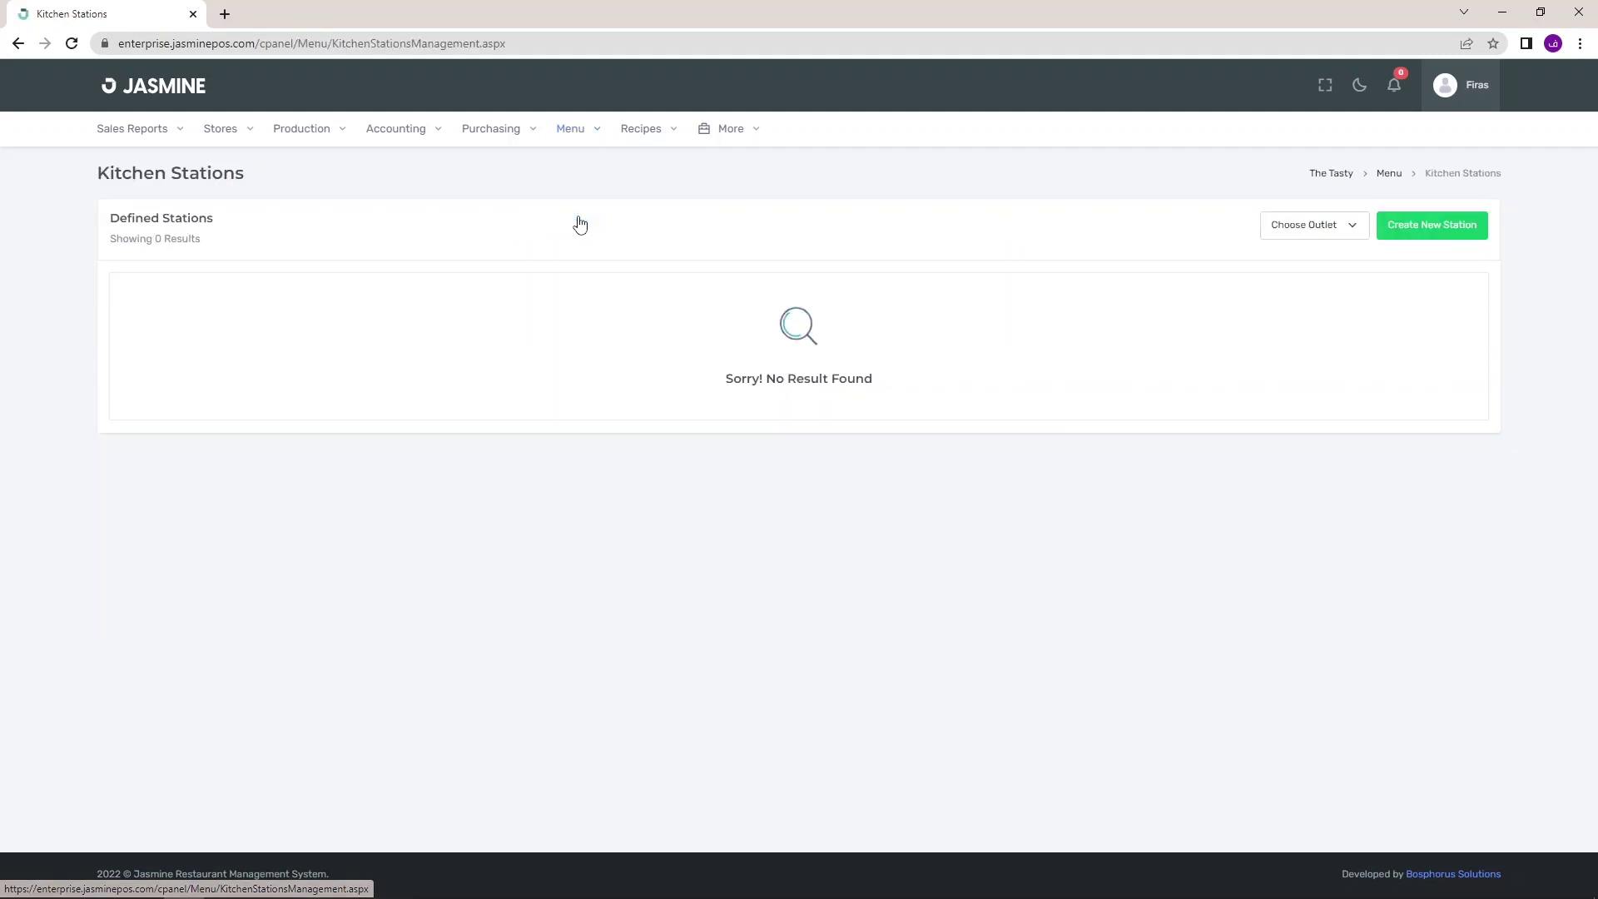
click(1291, 228)
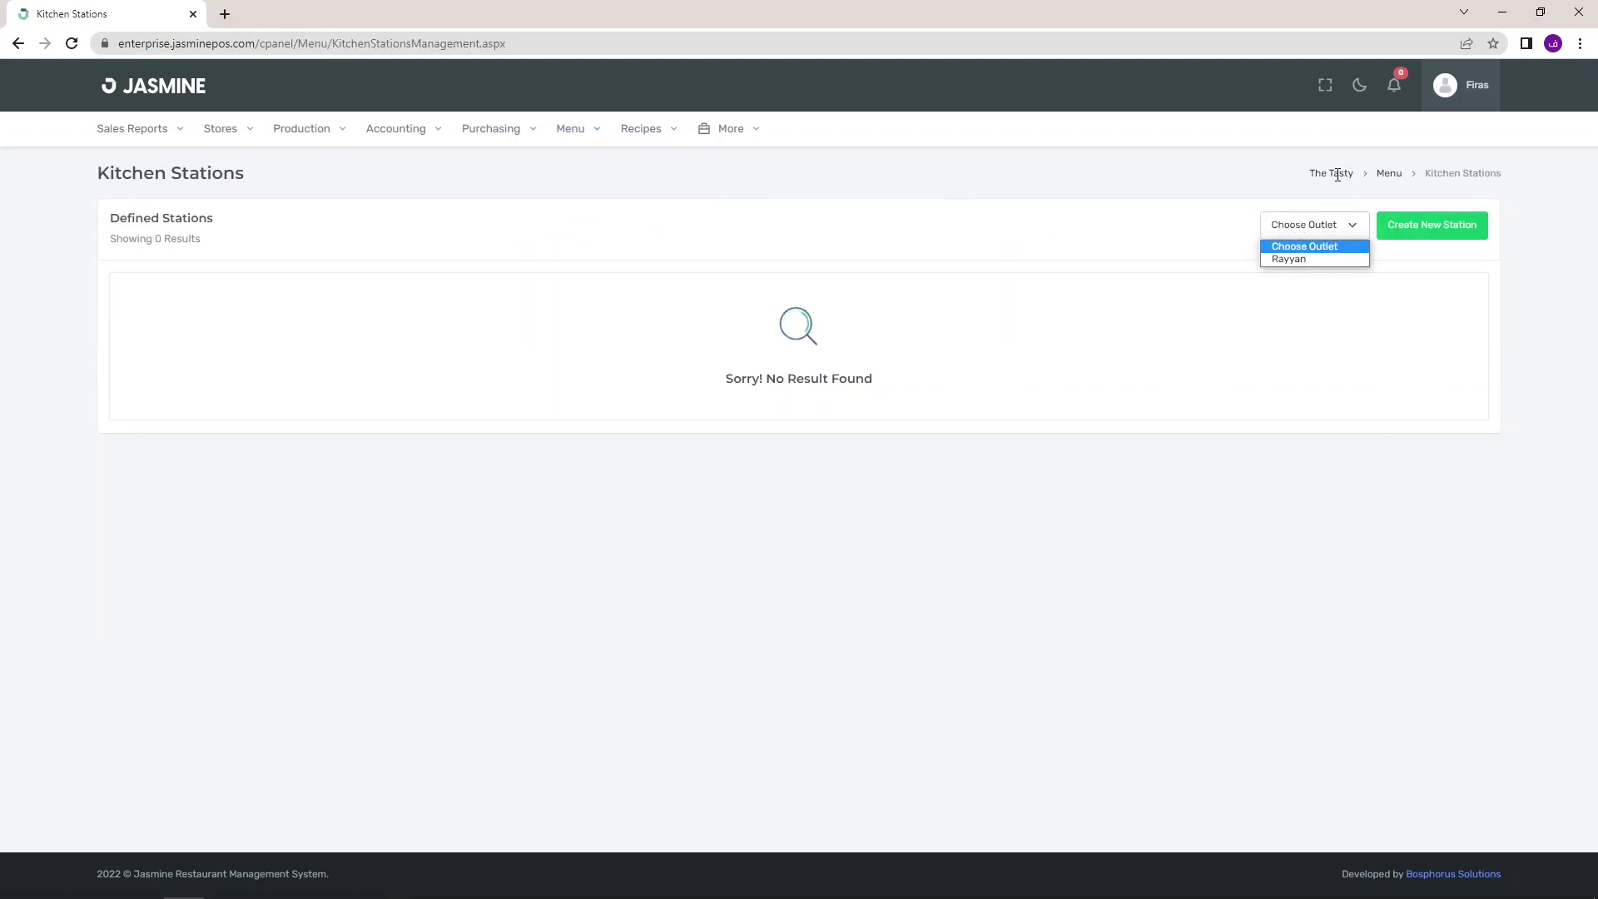
click(1294, 259)
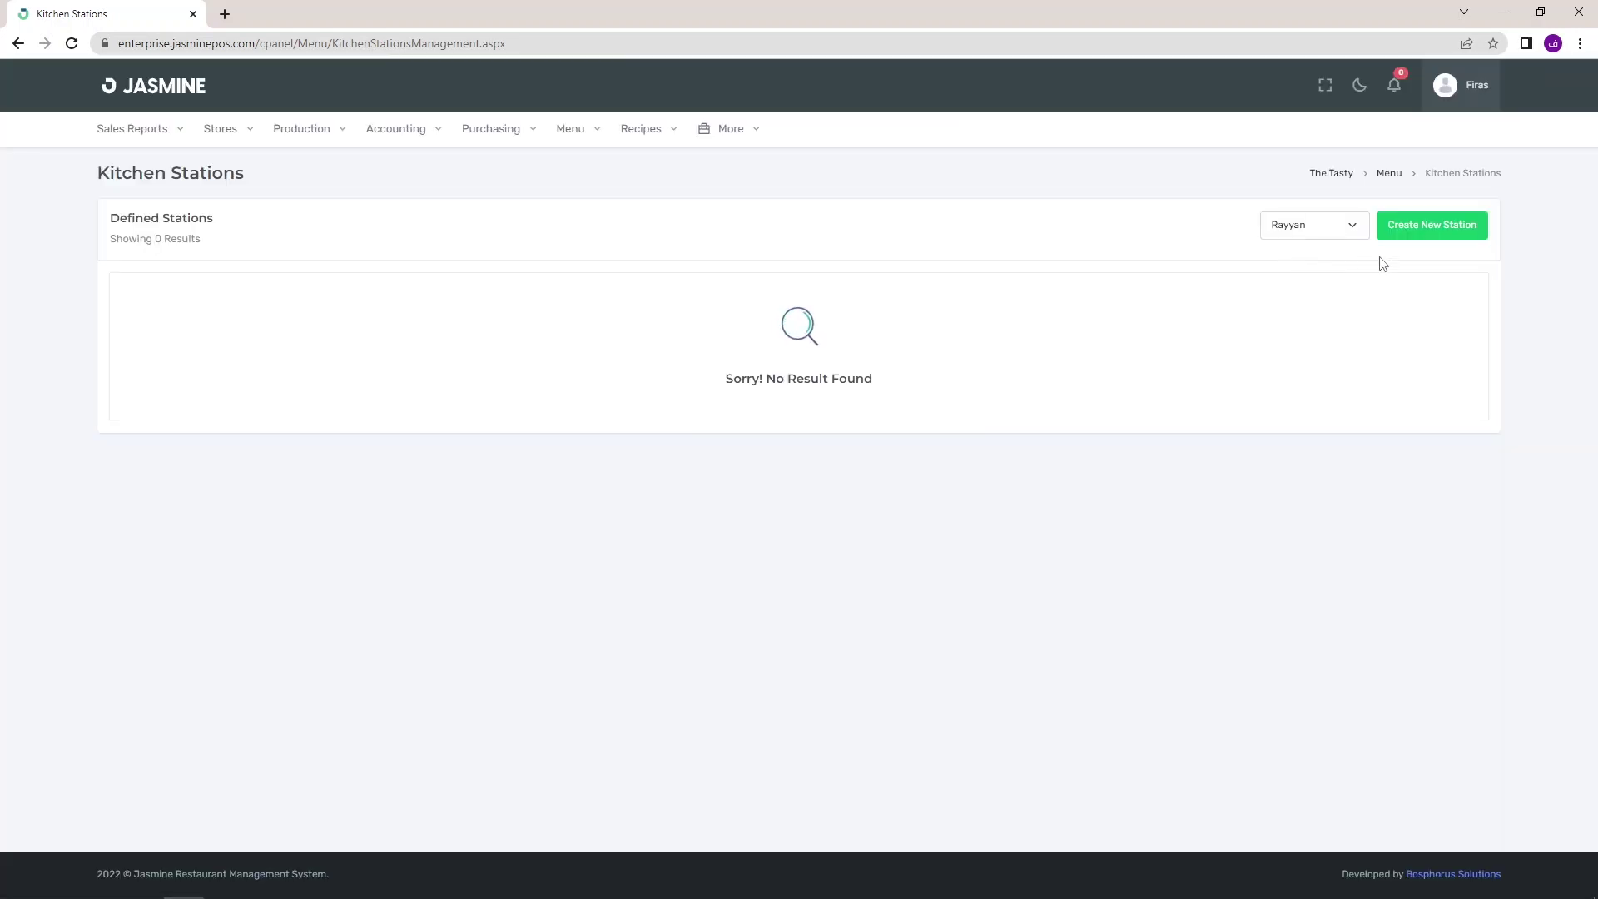
Create two active kitchen stations named Oven and Beverages for the Rayyan outlet.
click(1436, 236)
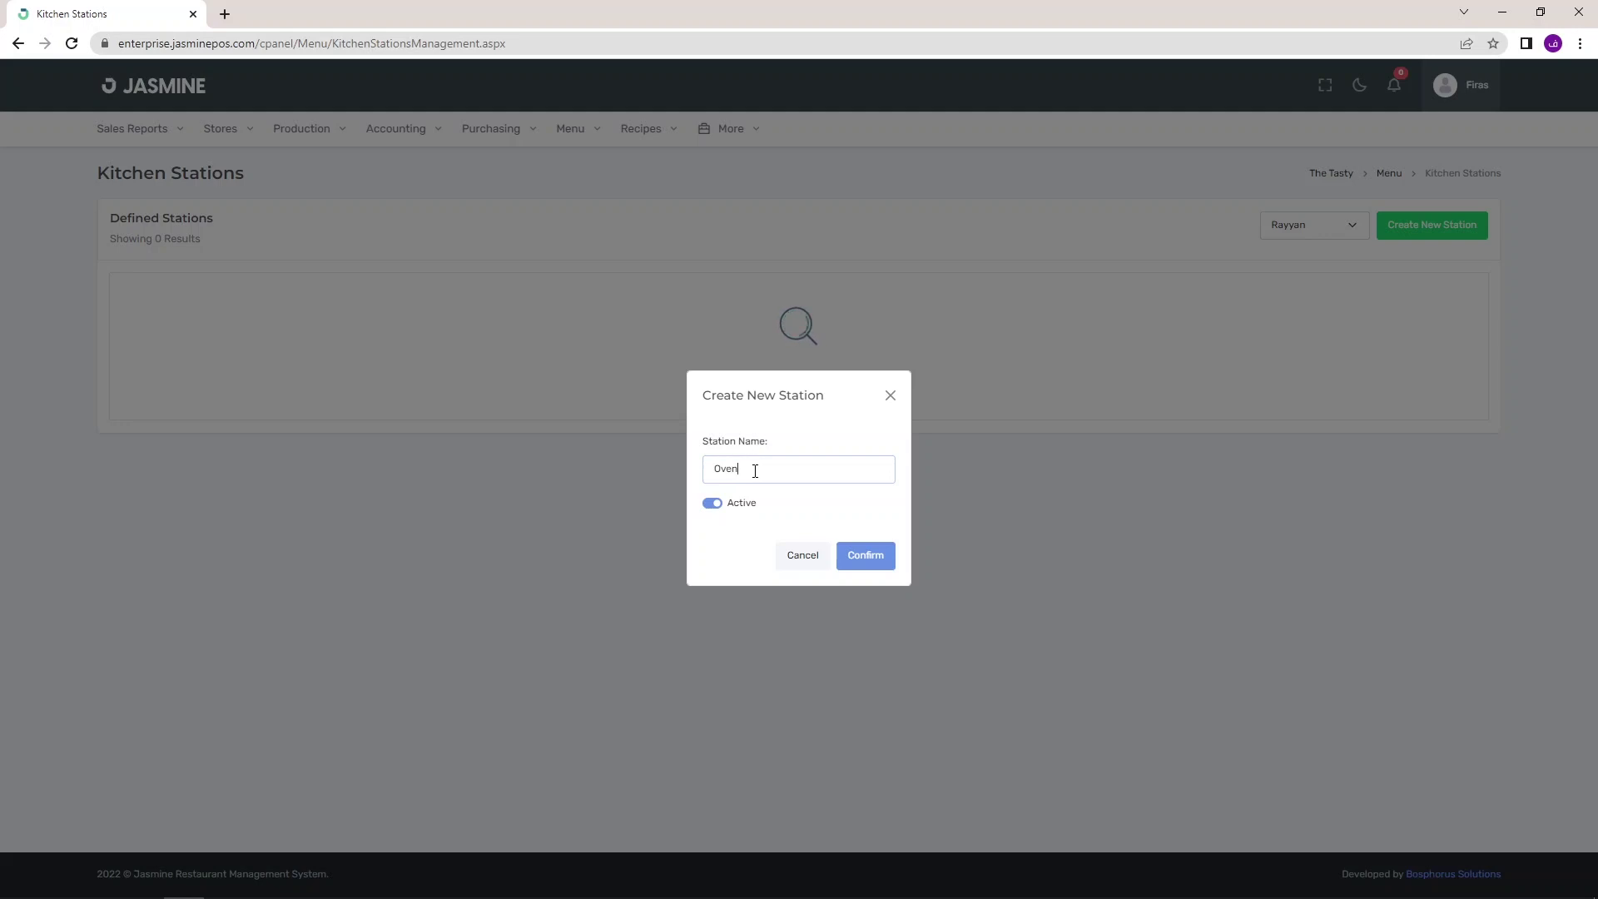
click(862, 557)
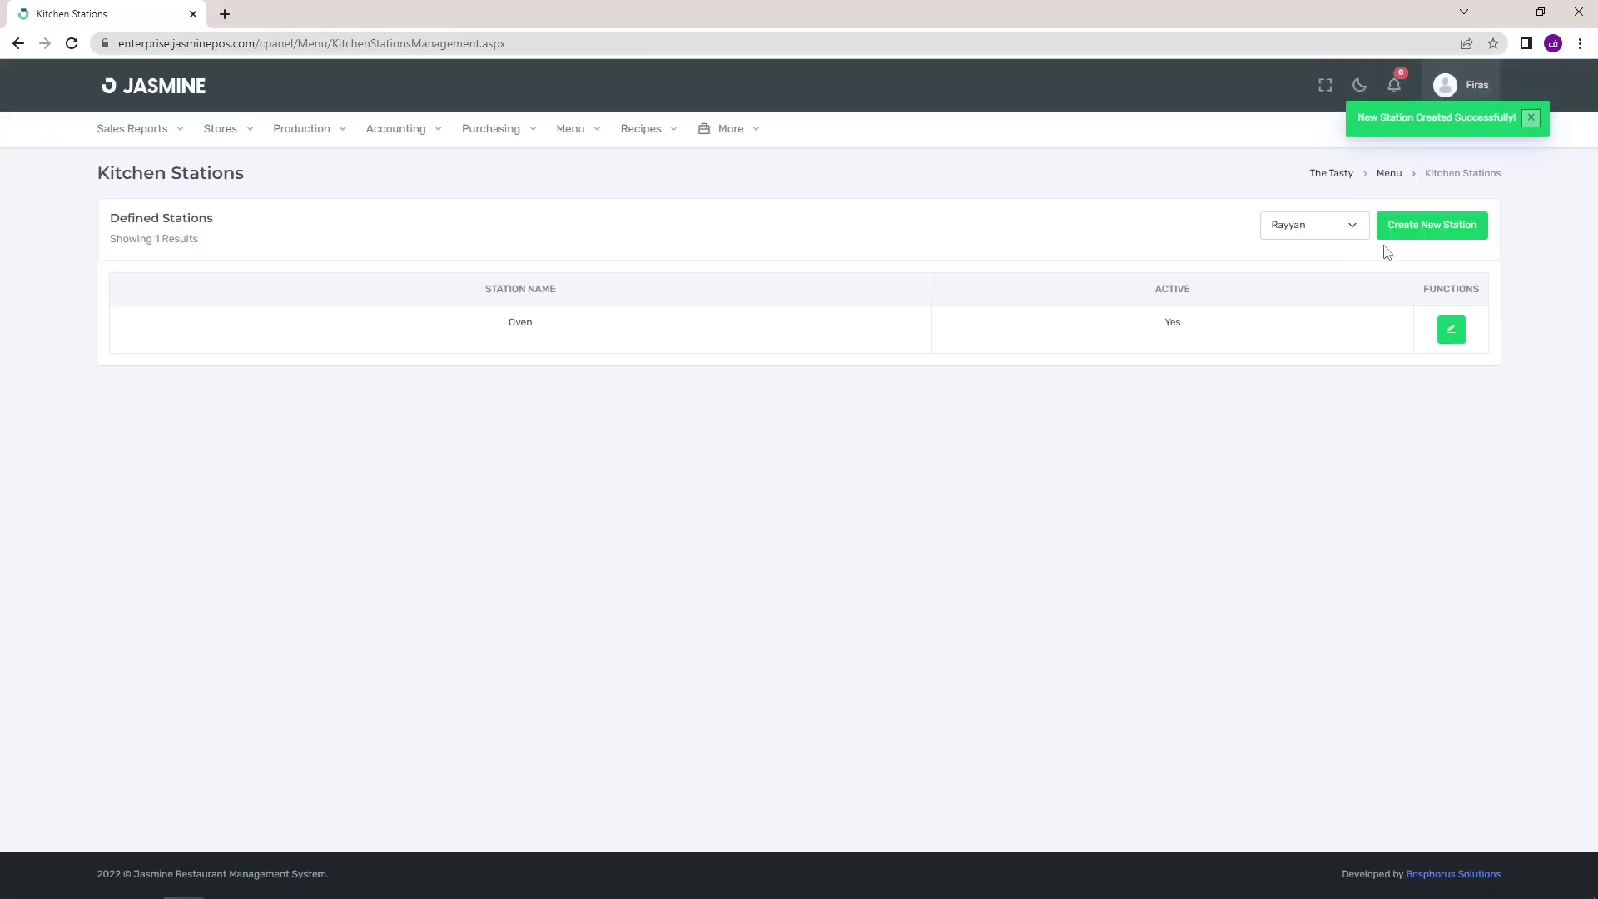
click(1416, 232)
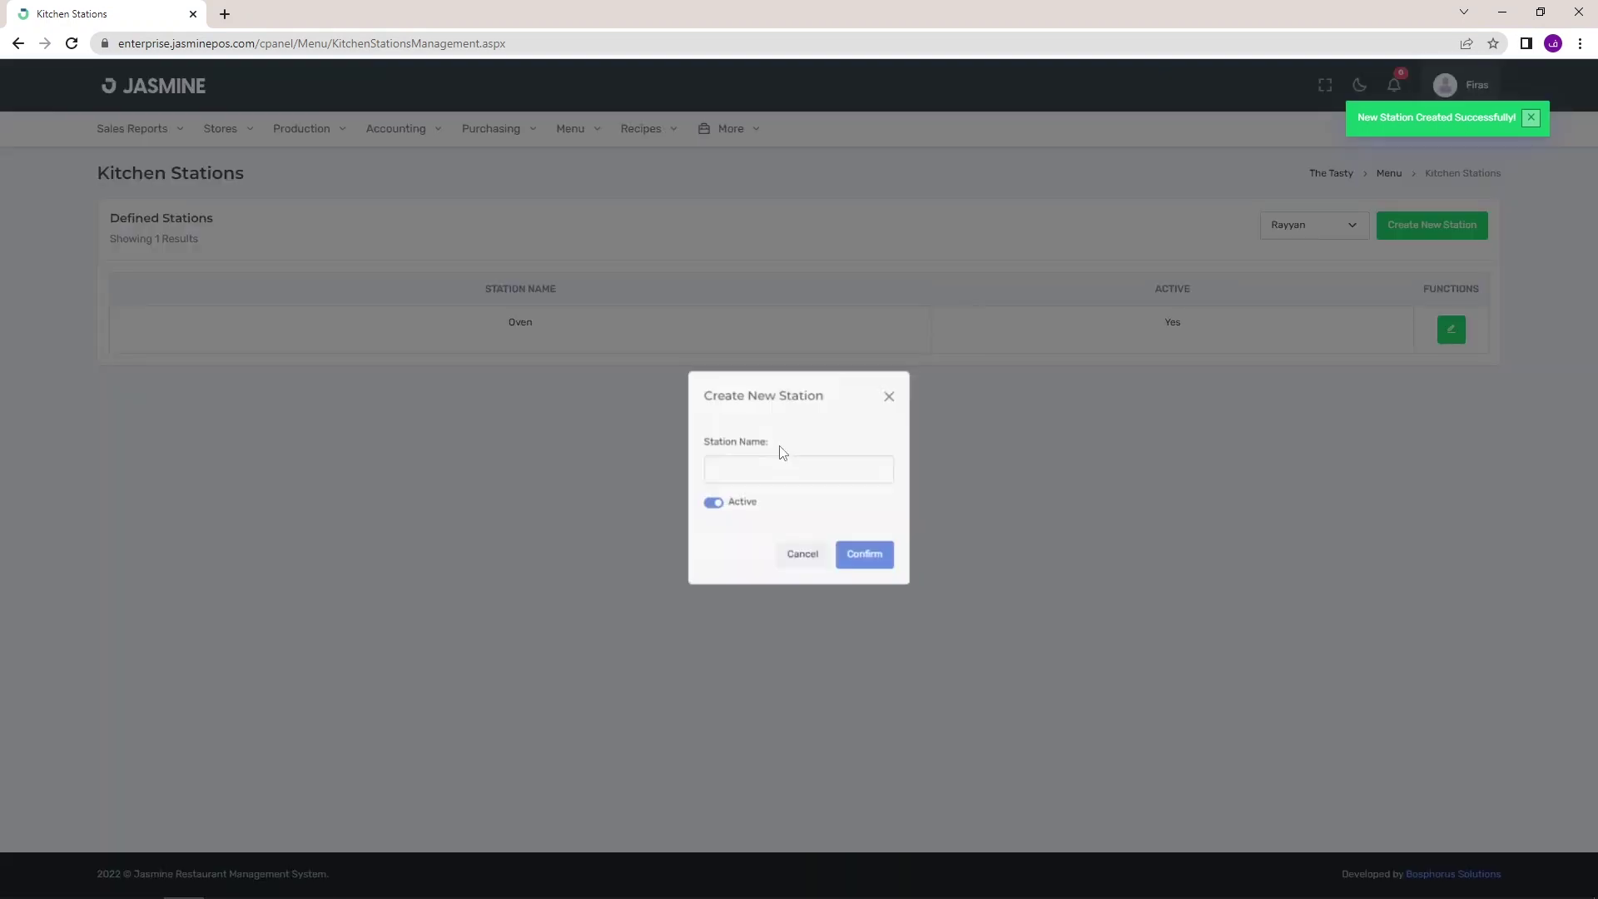
text(B)
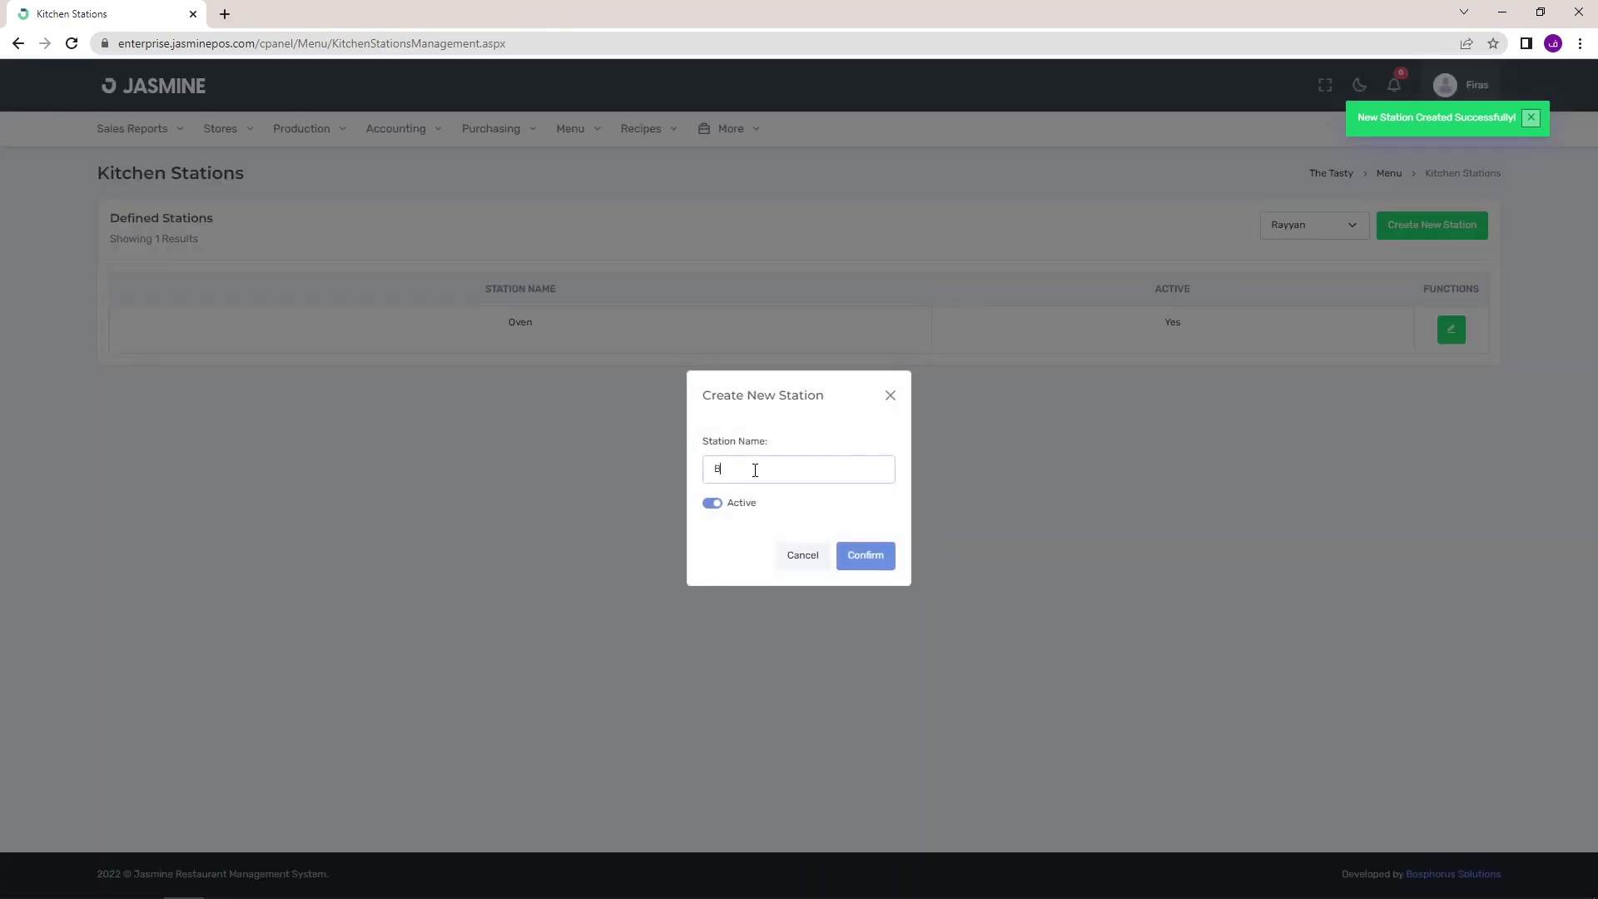
text(everages)
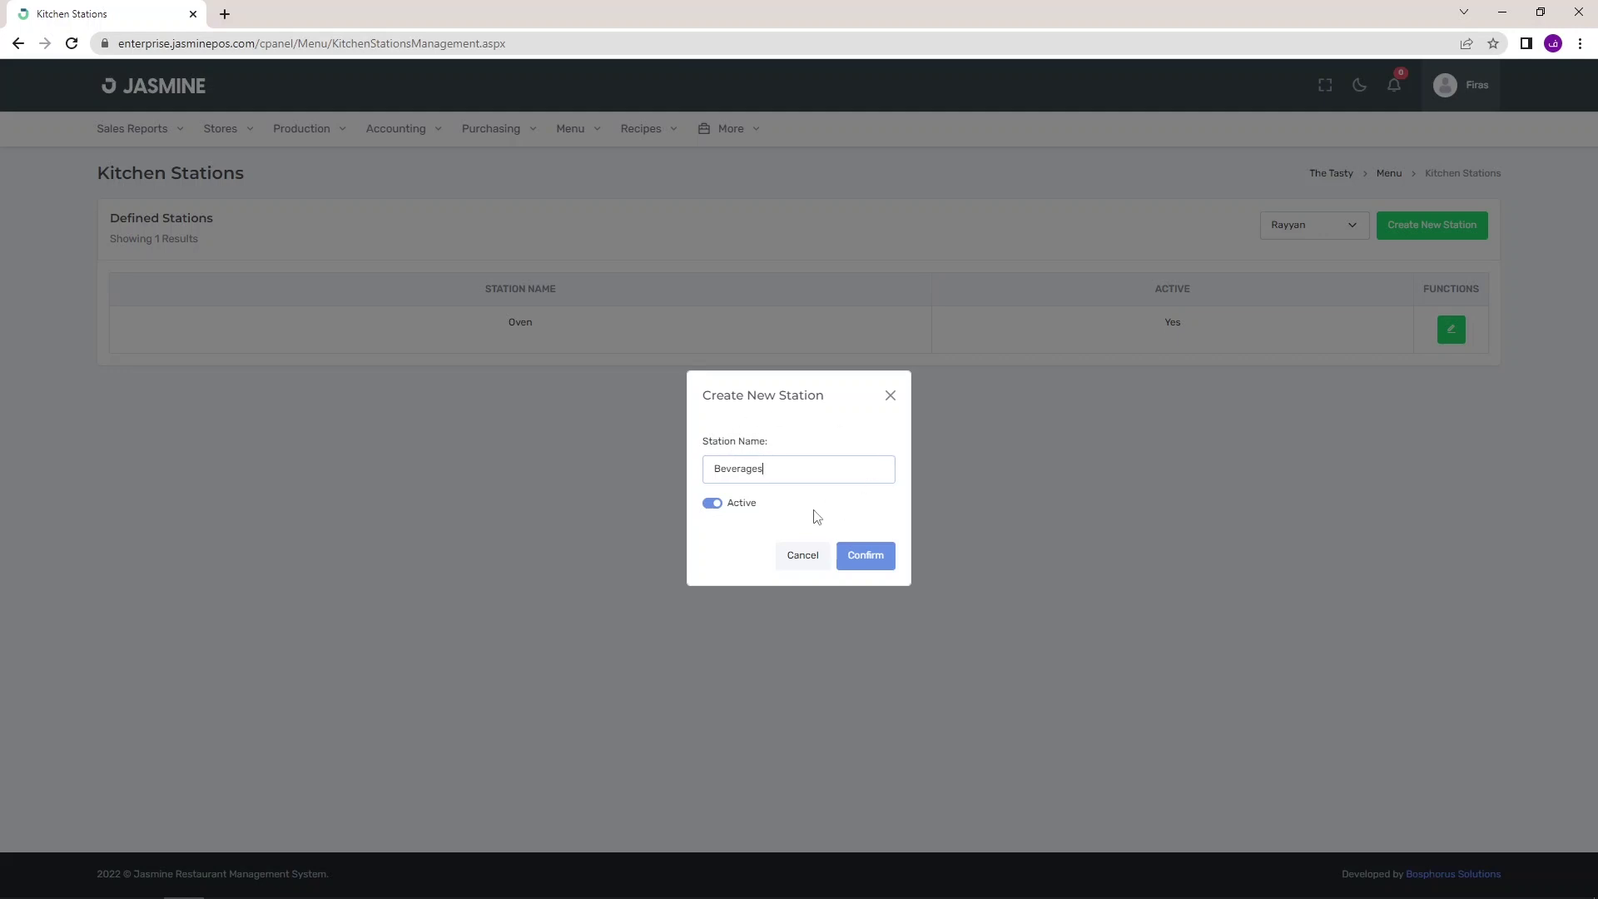
click(883, 563)
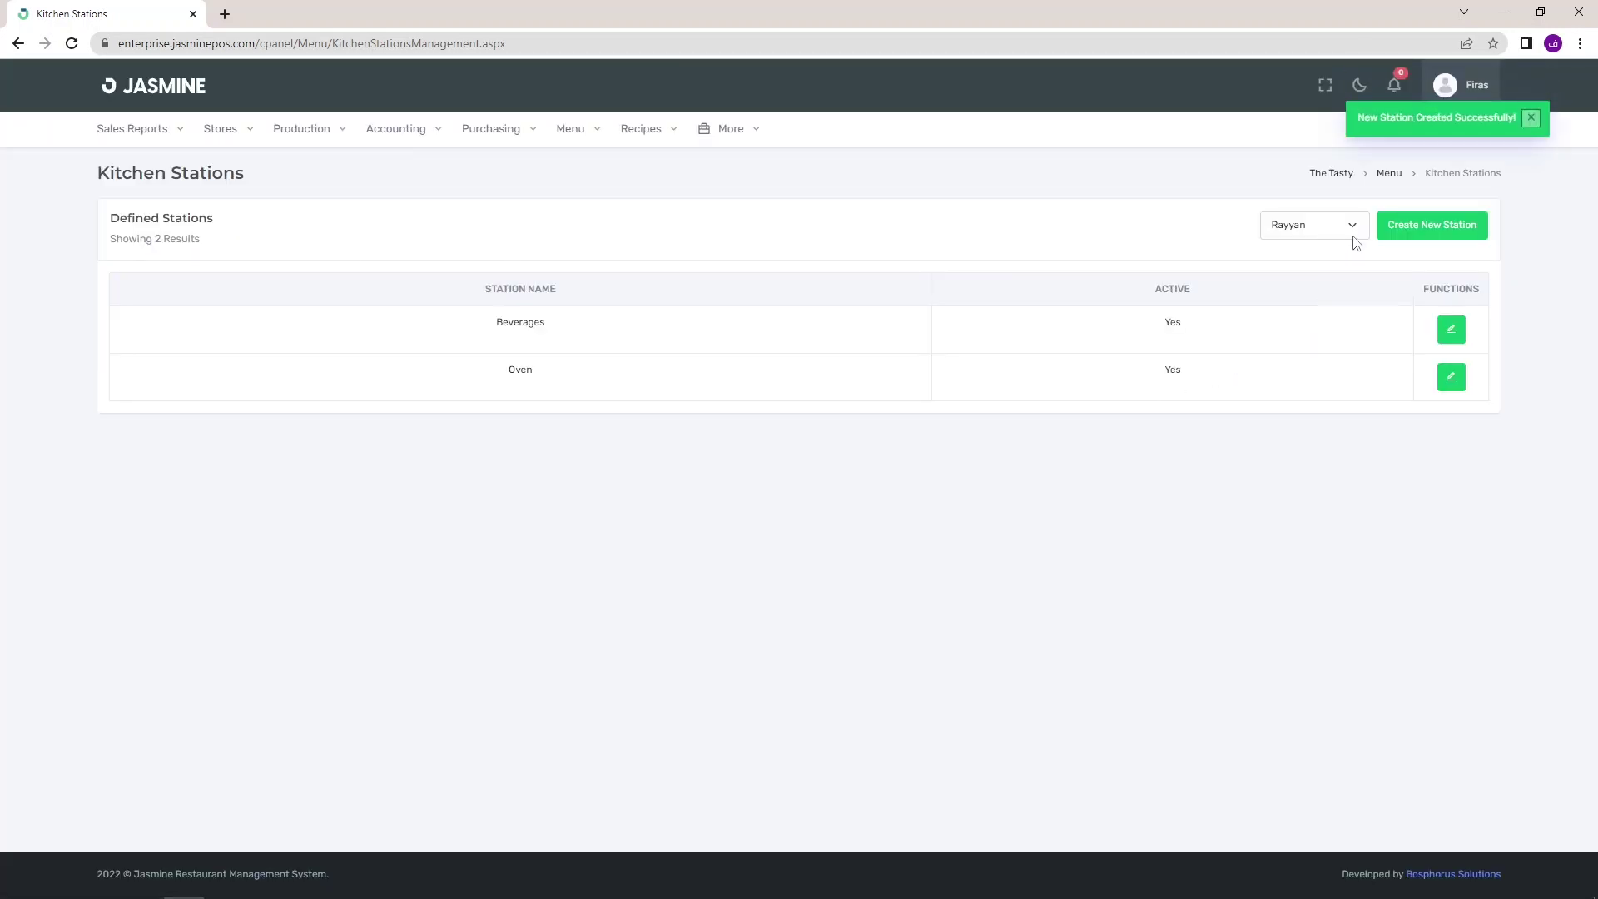
Create two more active kitchen stations for the Rayyan outlet, named Hot Appetizers and Dispatching Station.
click(1355, 238)
click(1399, 247)
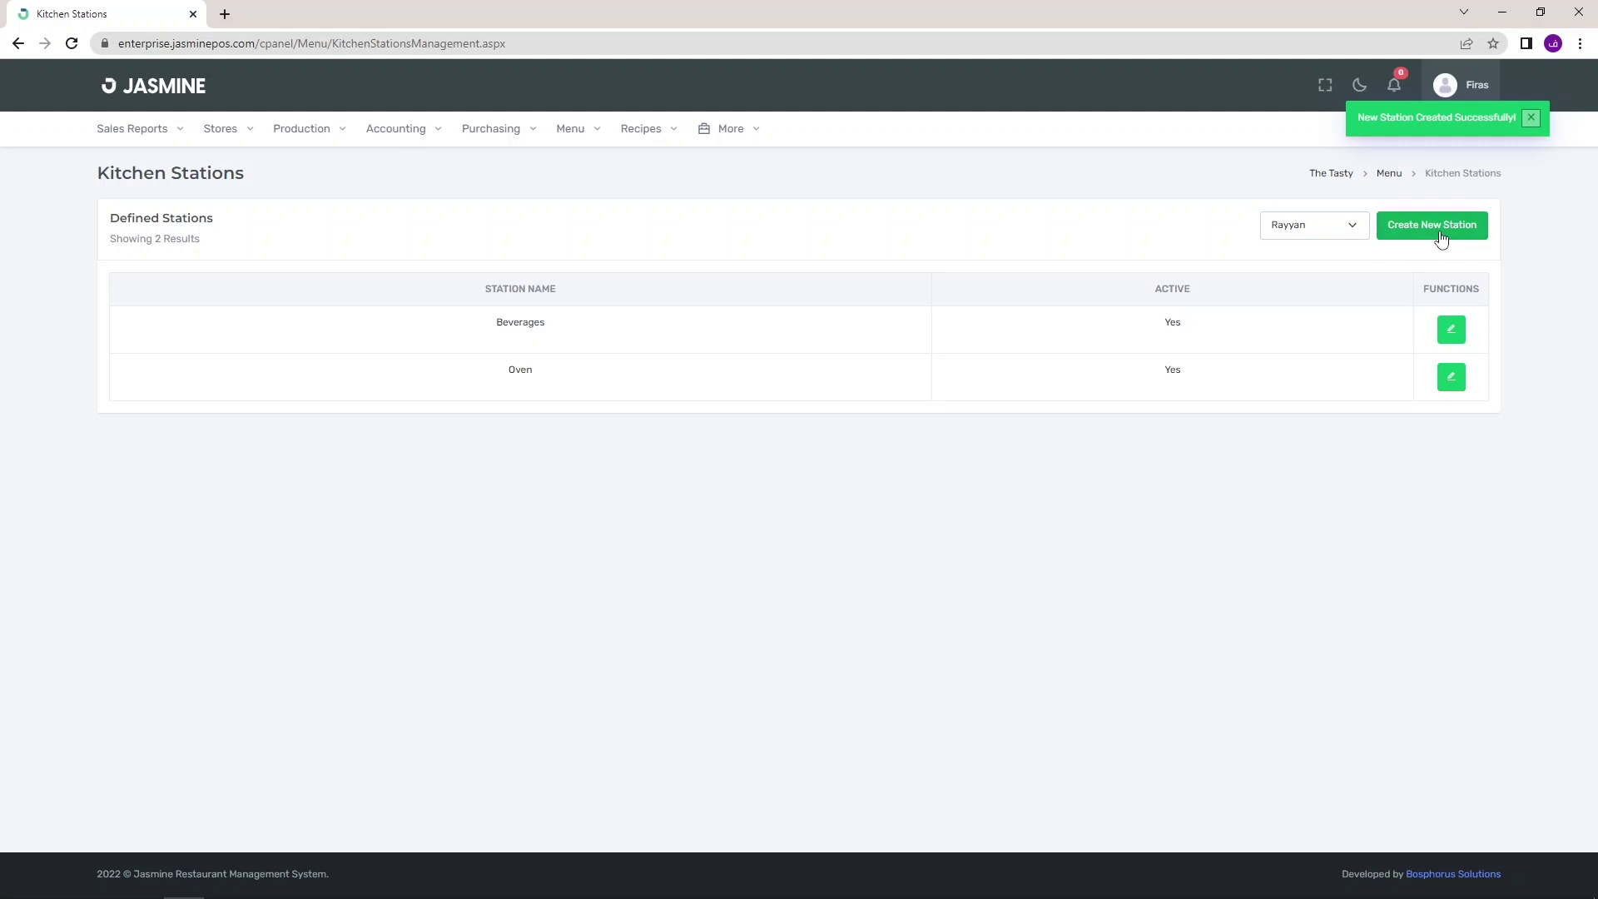
click(1442, 240)
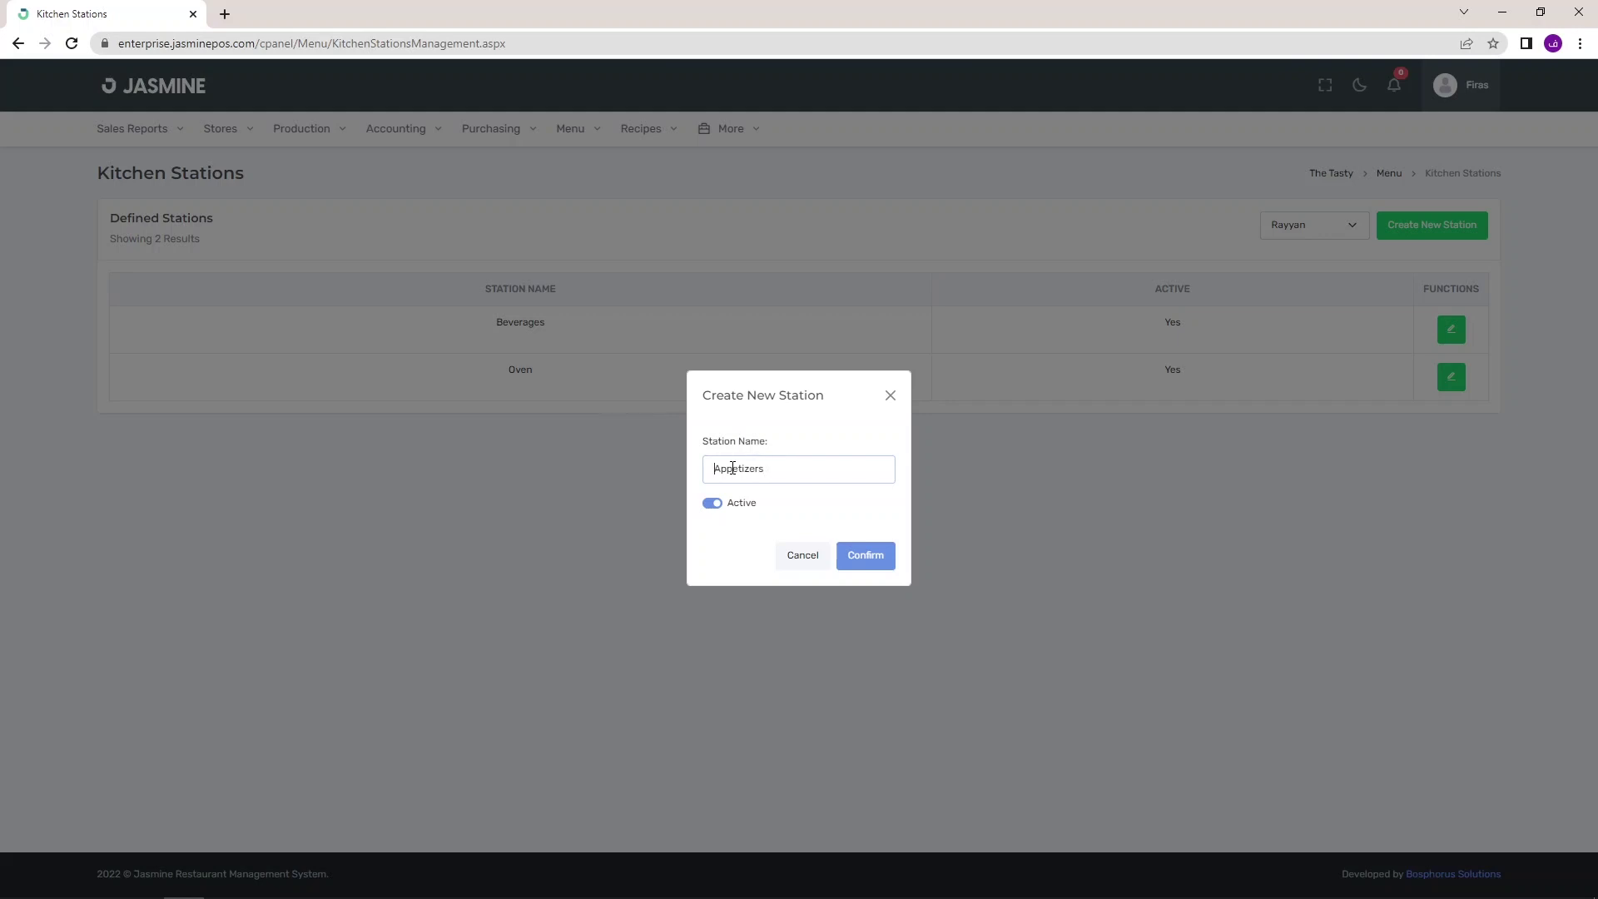
text(Hot)
click(864, 563)
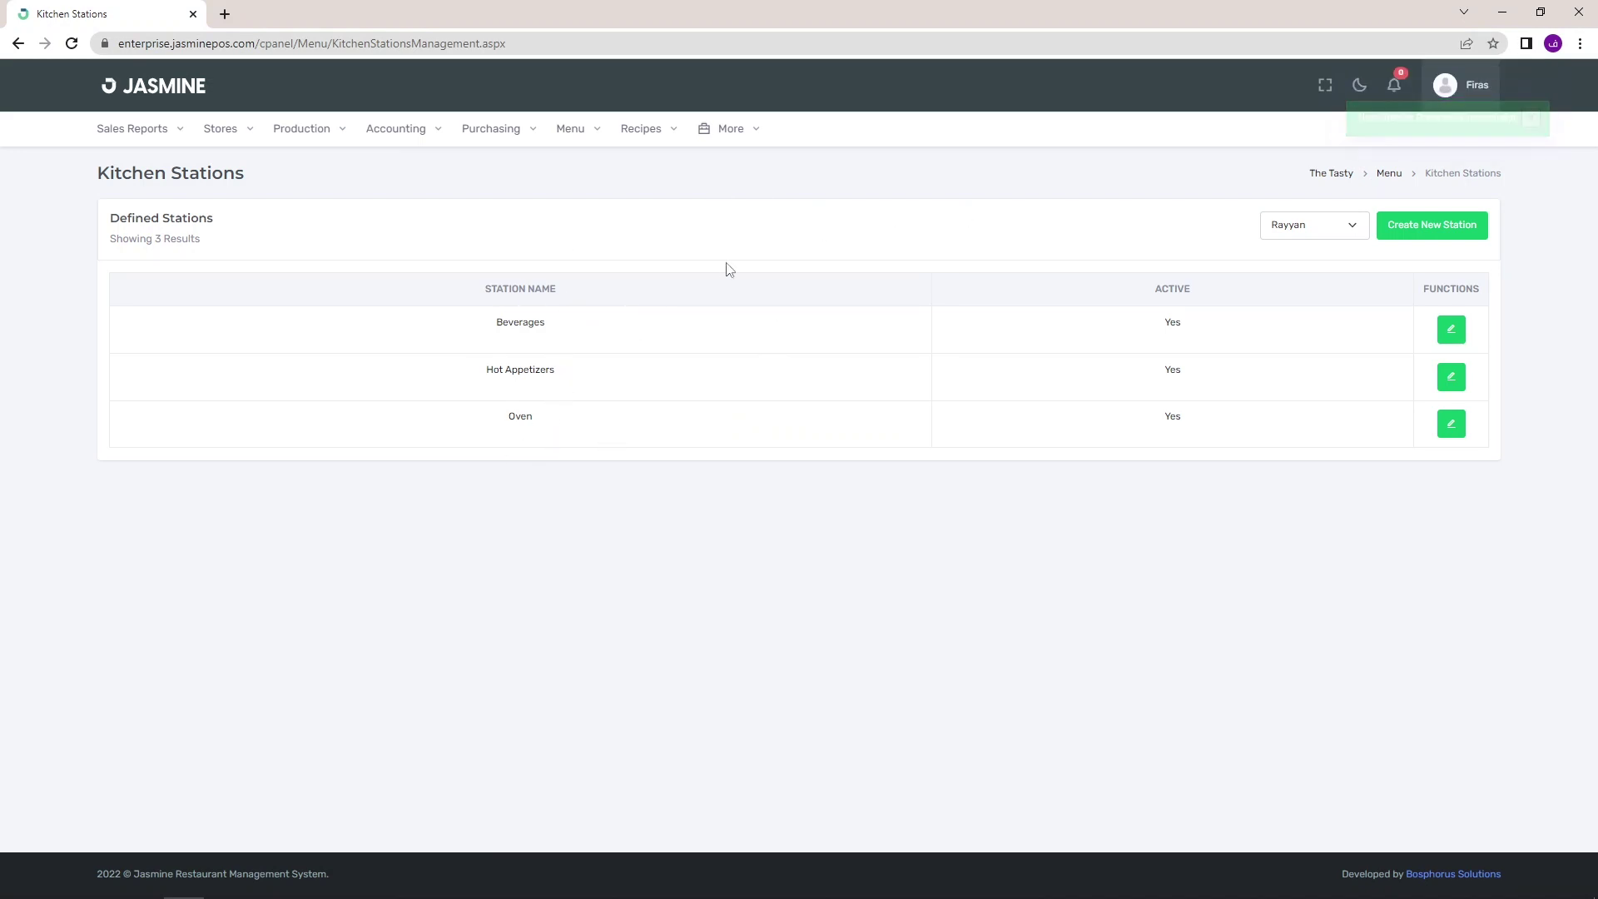
click(1444, 241)
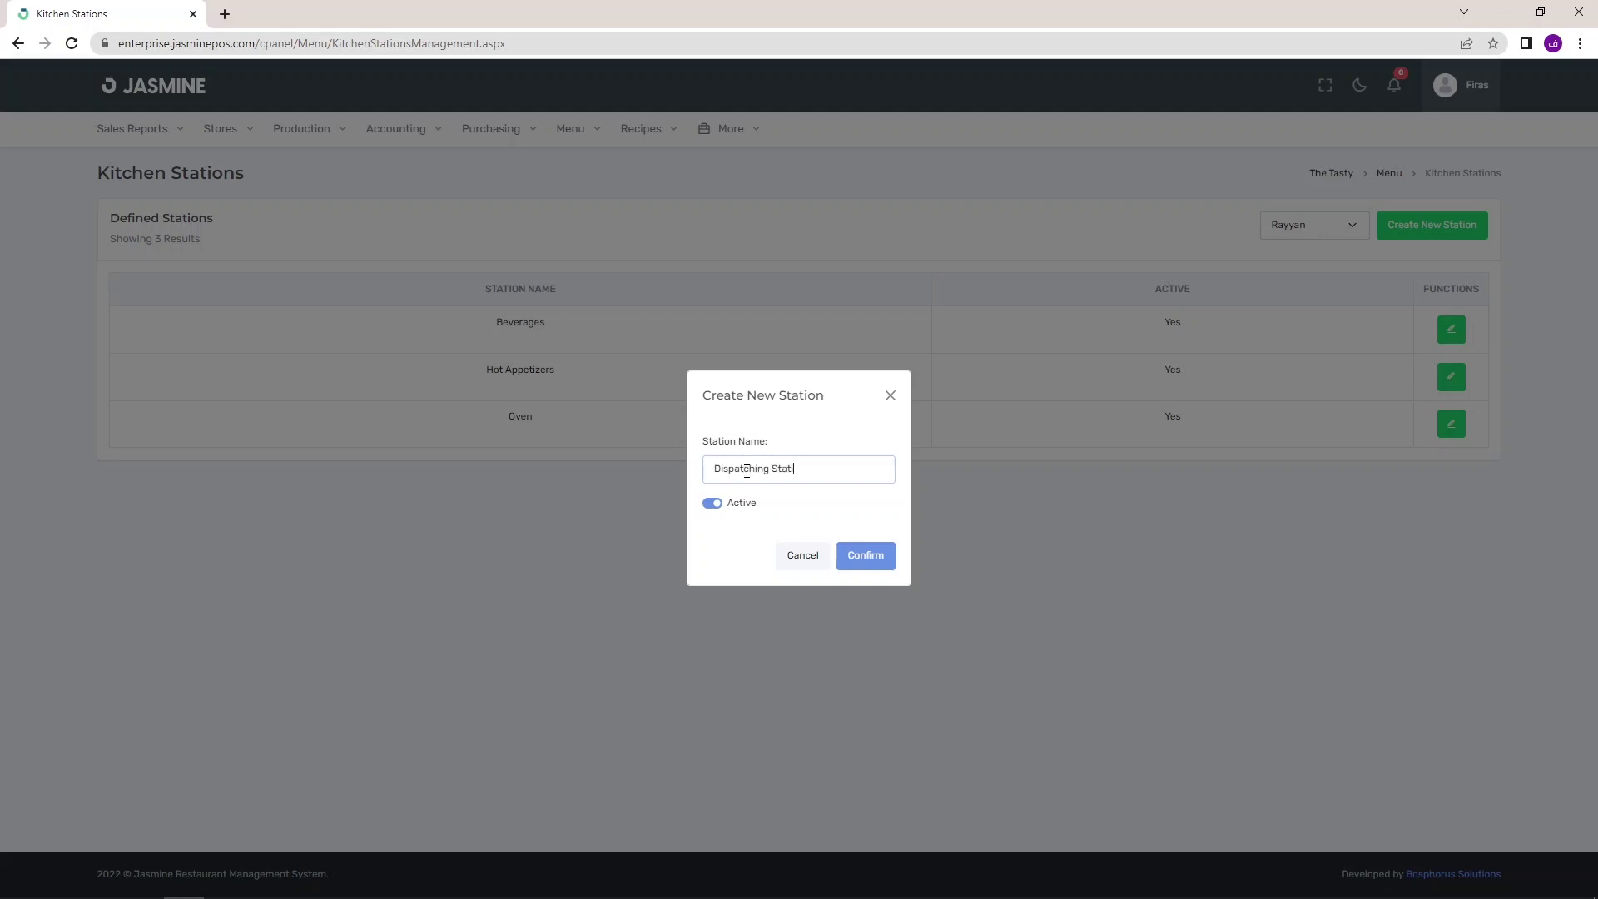
click(870, 558)
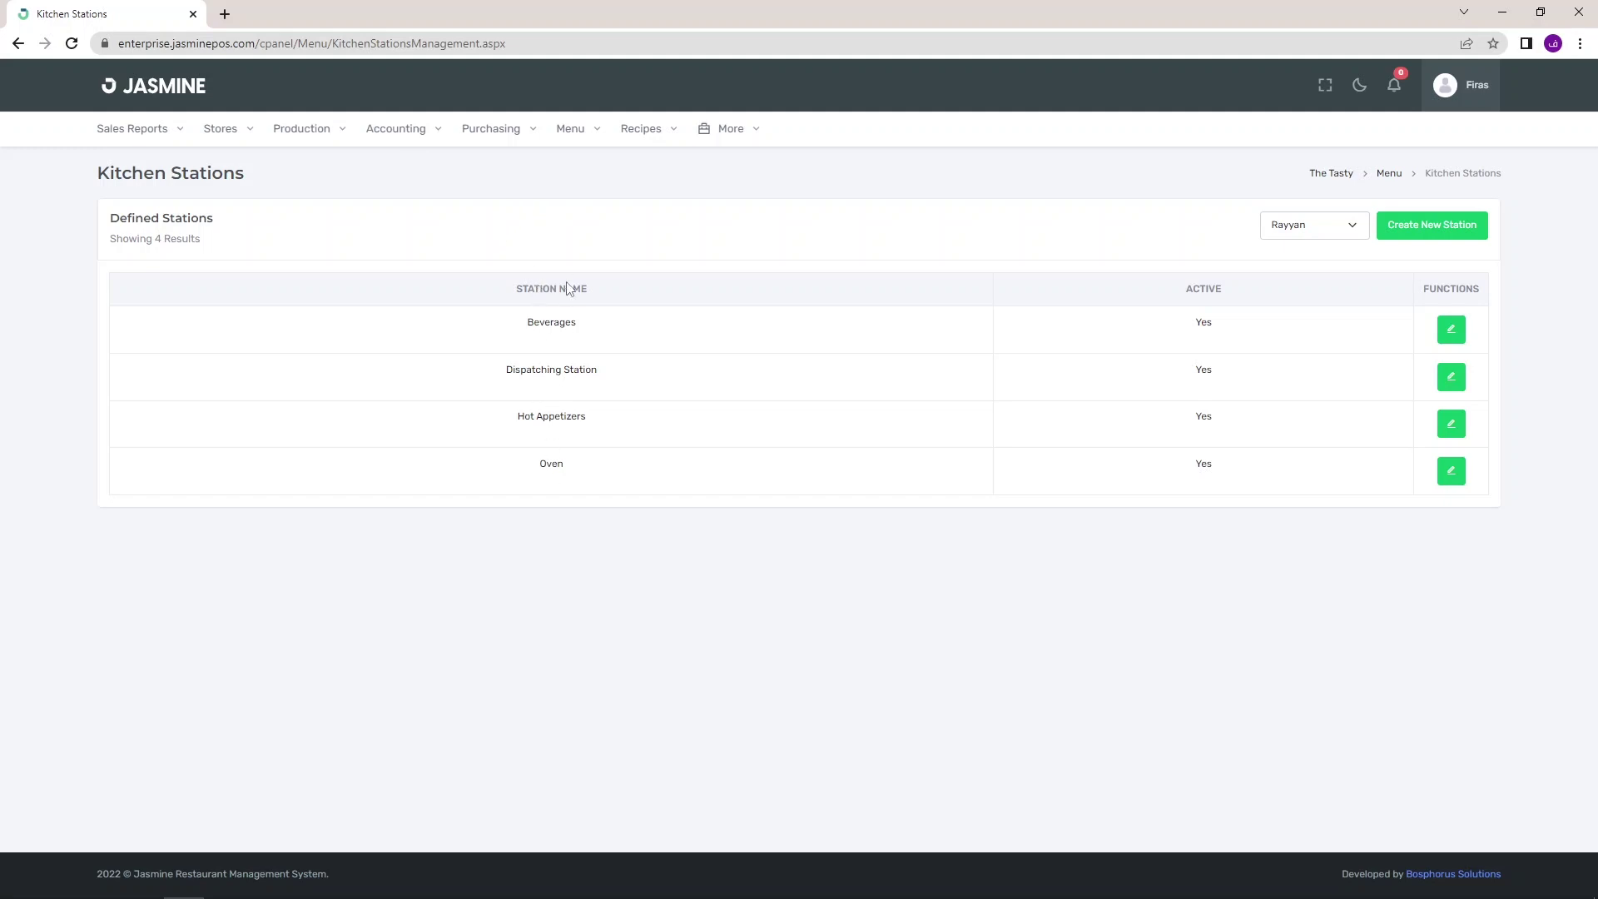
Go to the assignment of items in kitchen stations and list the available items of Normal Menu.
mouse_move(579, 139)
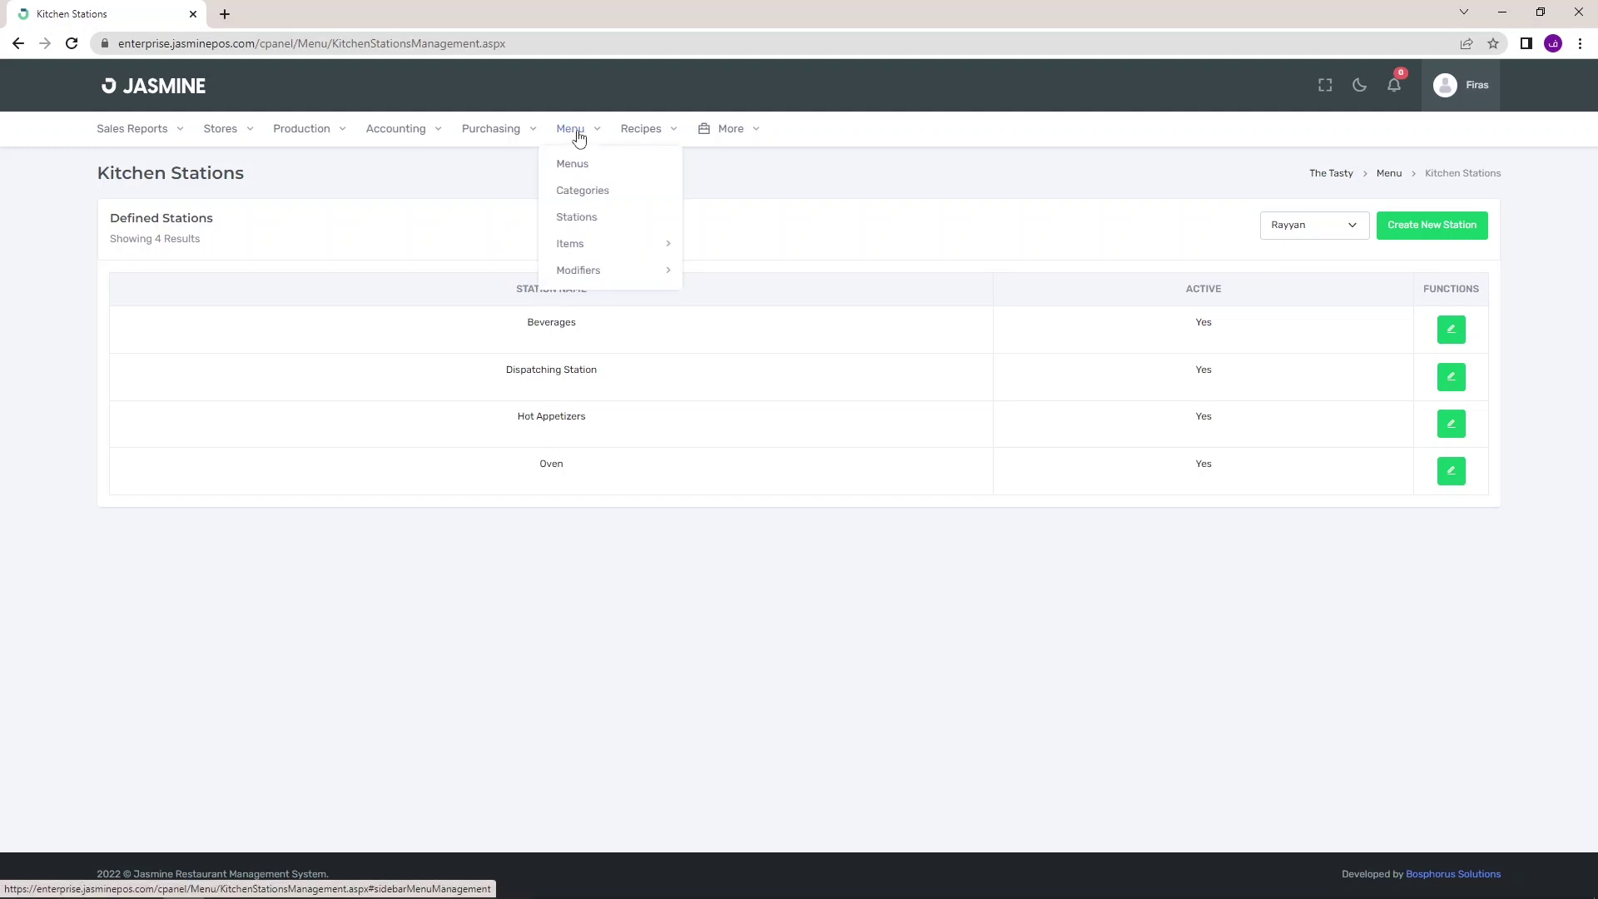
mouse_move(573, 246)
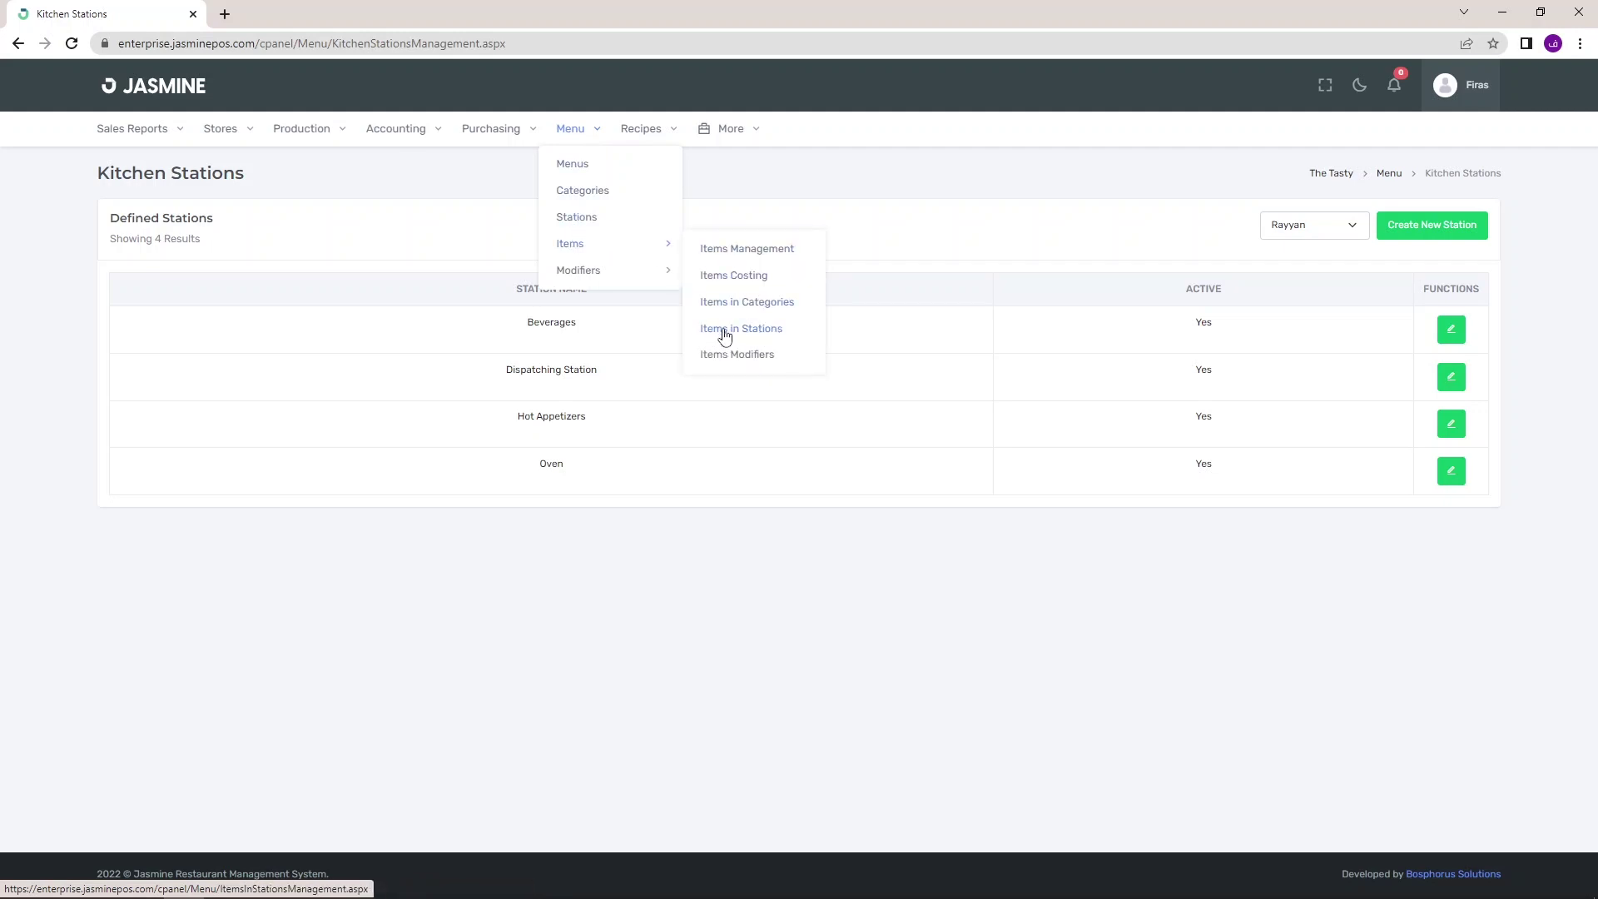
click(762, 335)
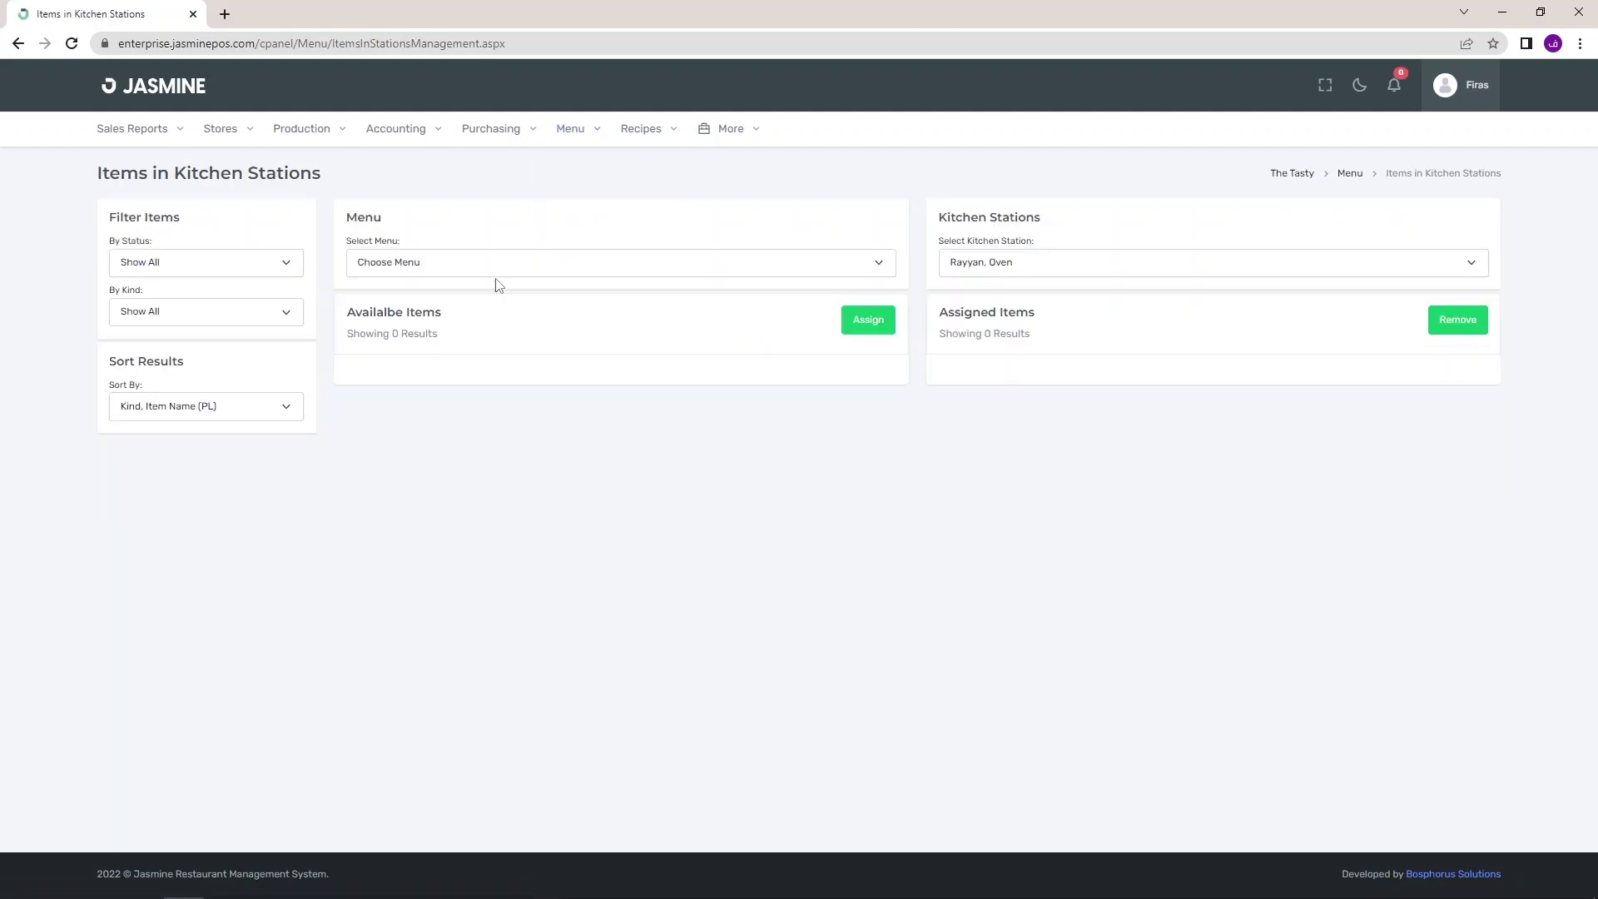
click(497, 267)
click(497, 298)
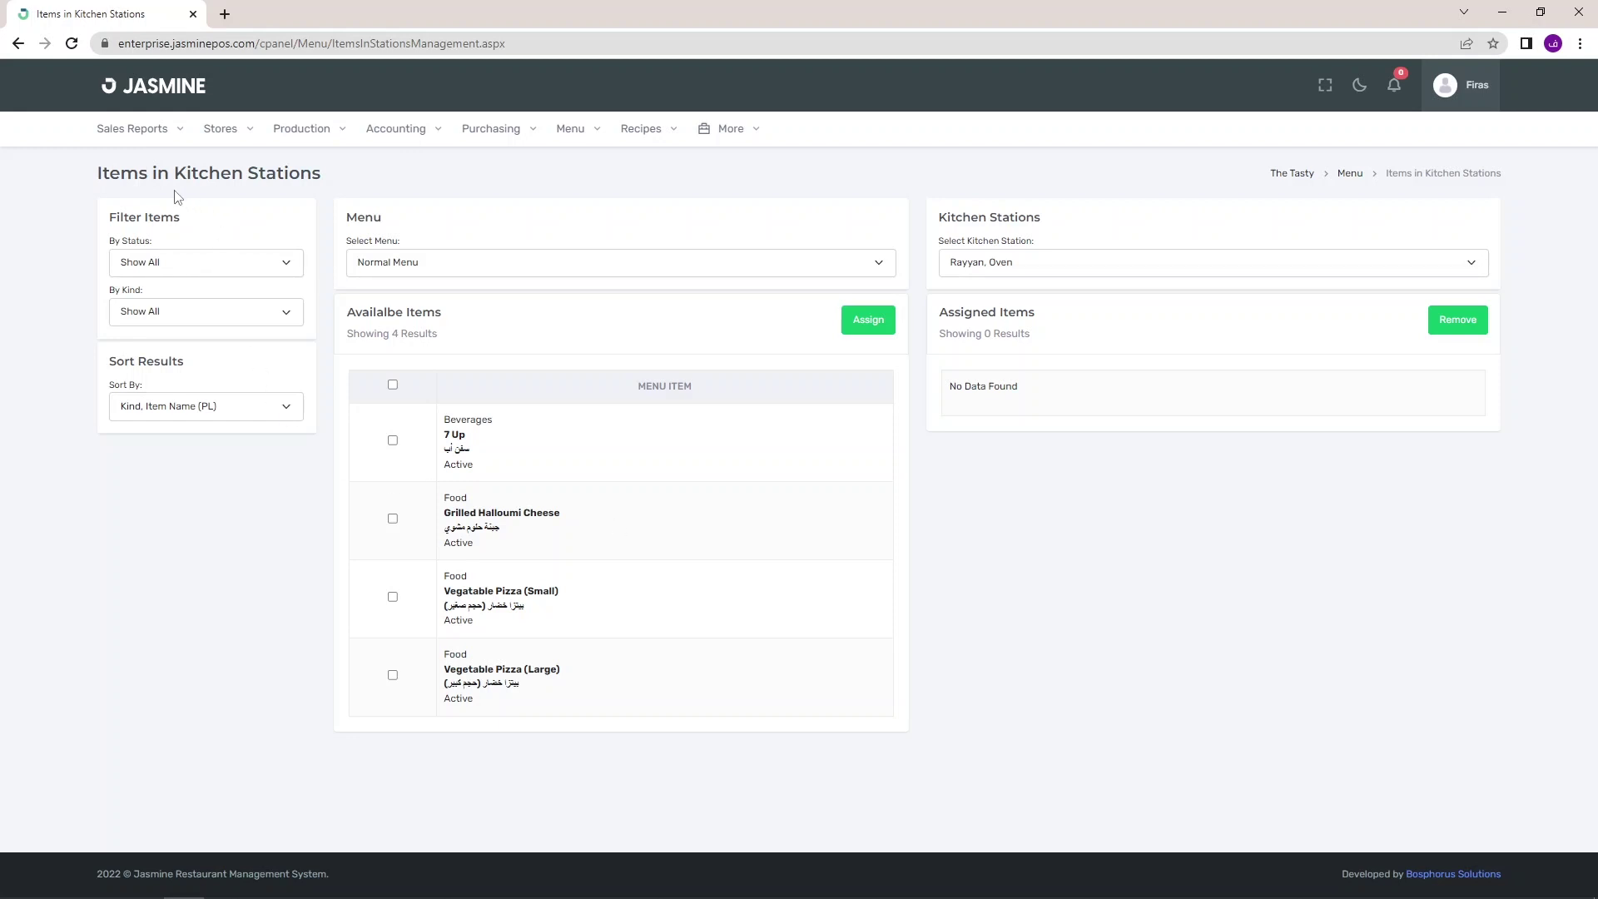
View the available items filtered by kind Food, restore the kind filter to Show All, and check the sorting choices.
click(232, 313)
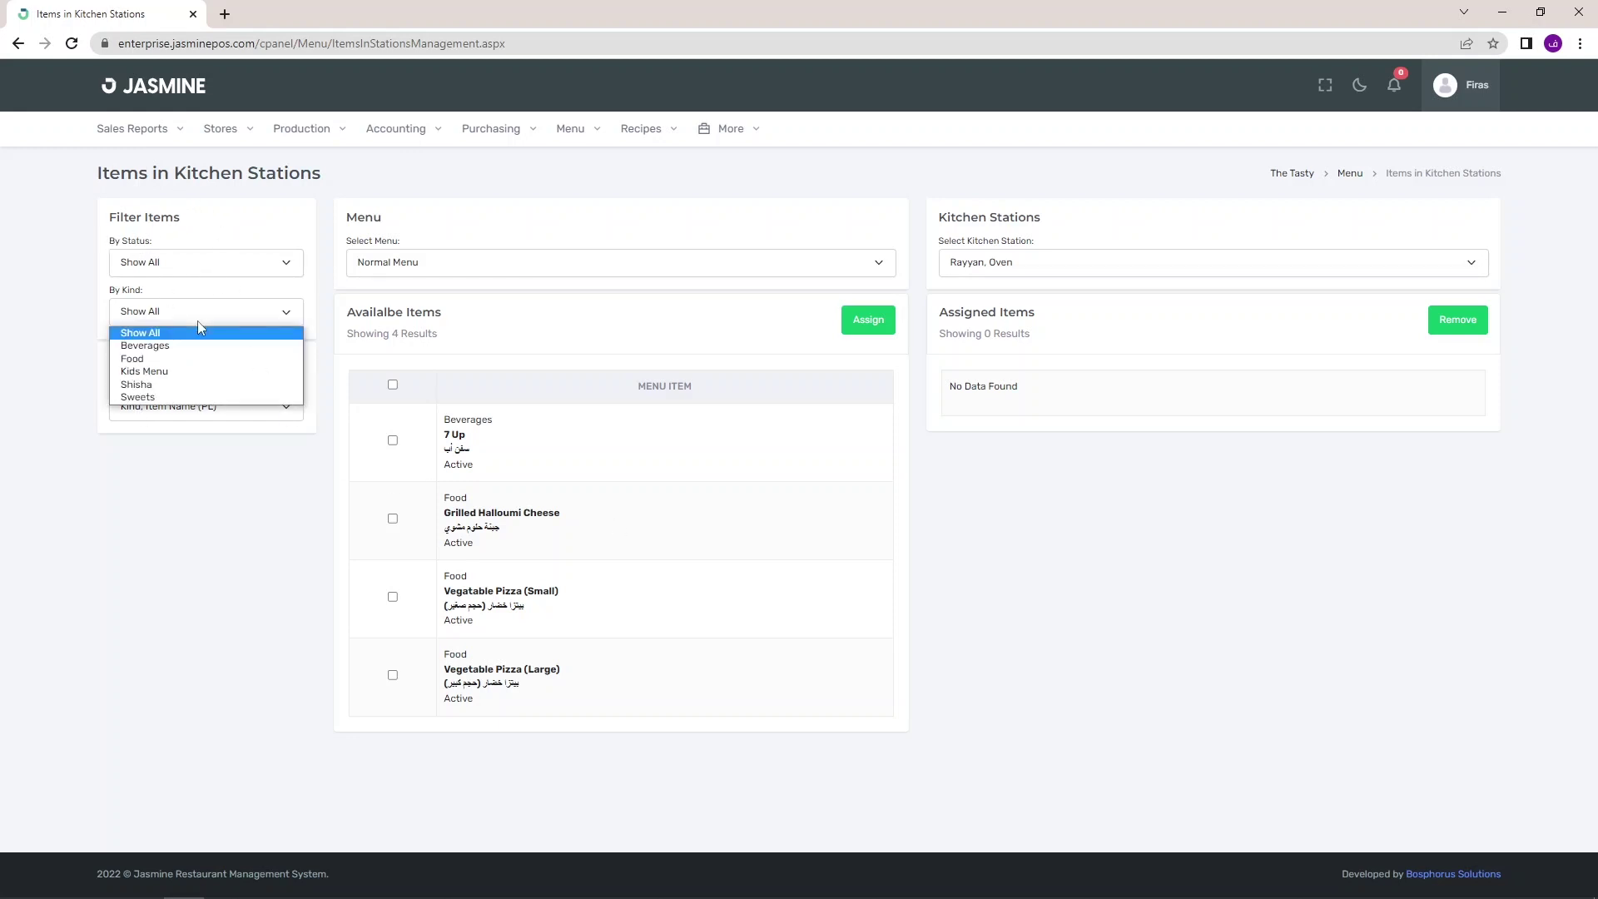
click(189, 363)
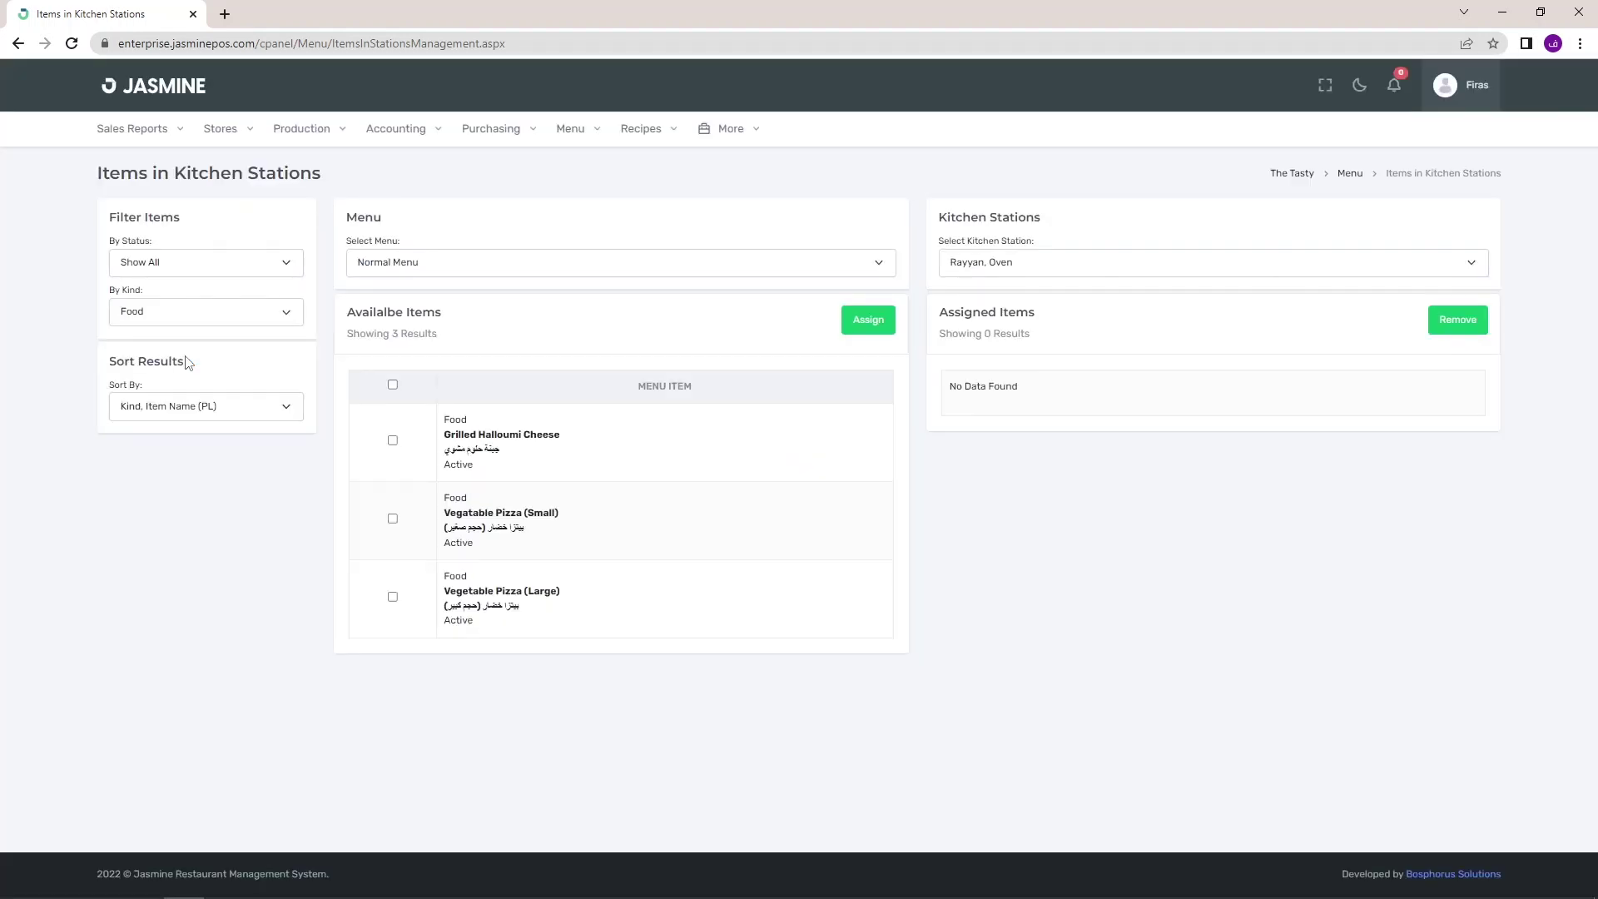
click(187, 320)
click(185, 337)
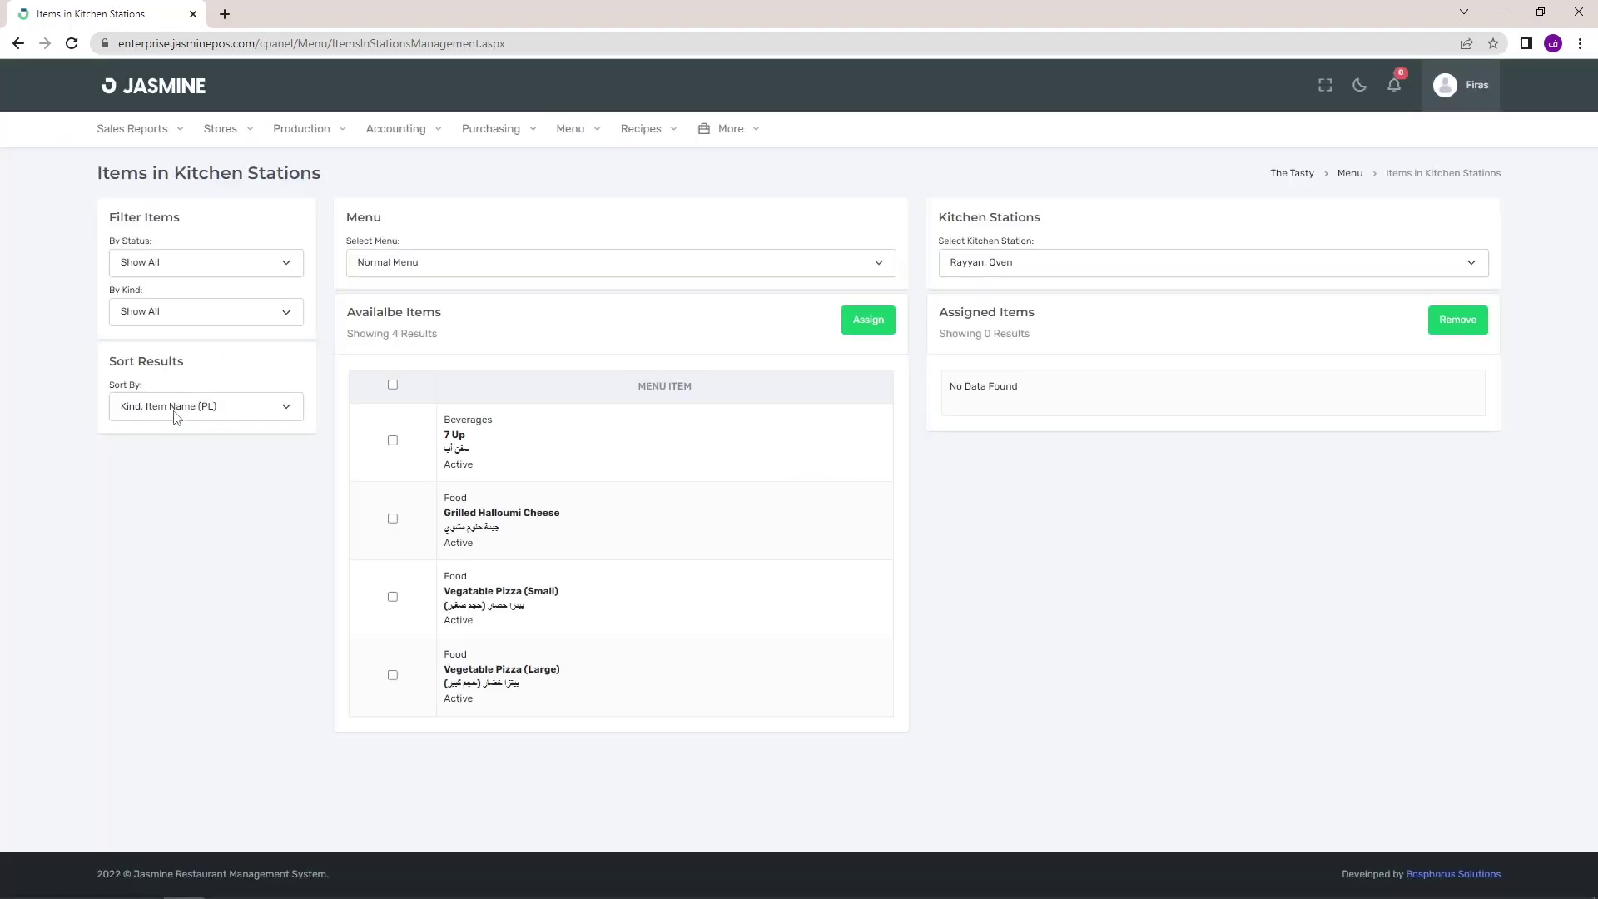
click(167, 406)
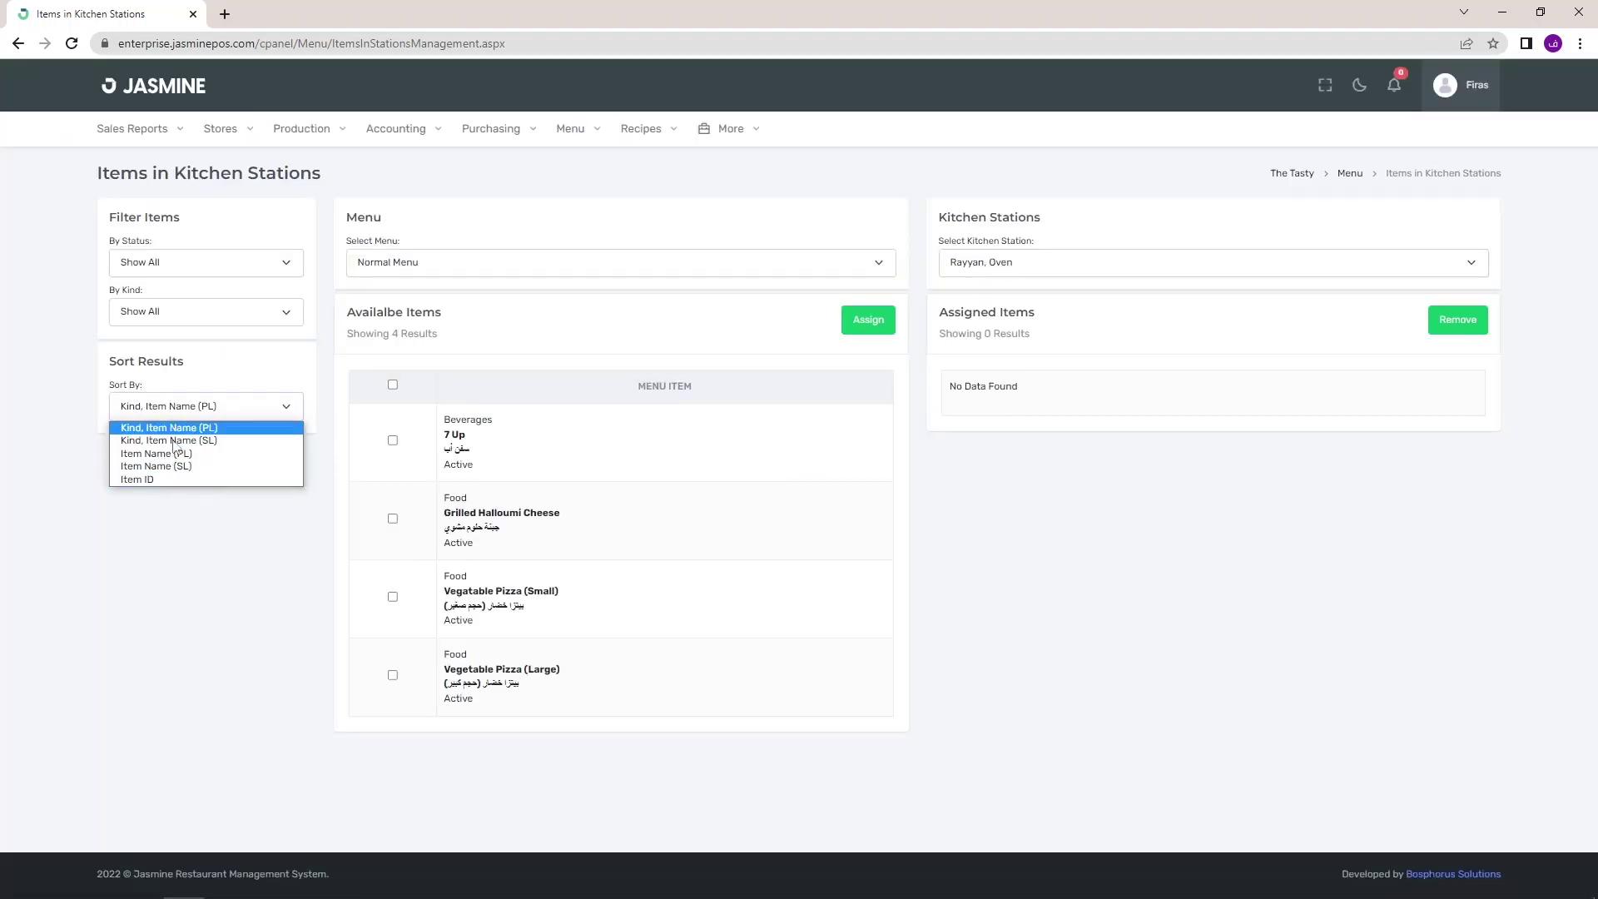
click(214, 364)
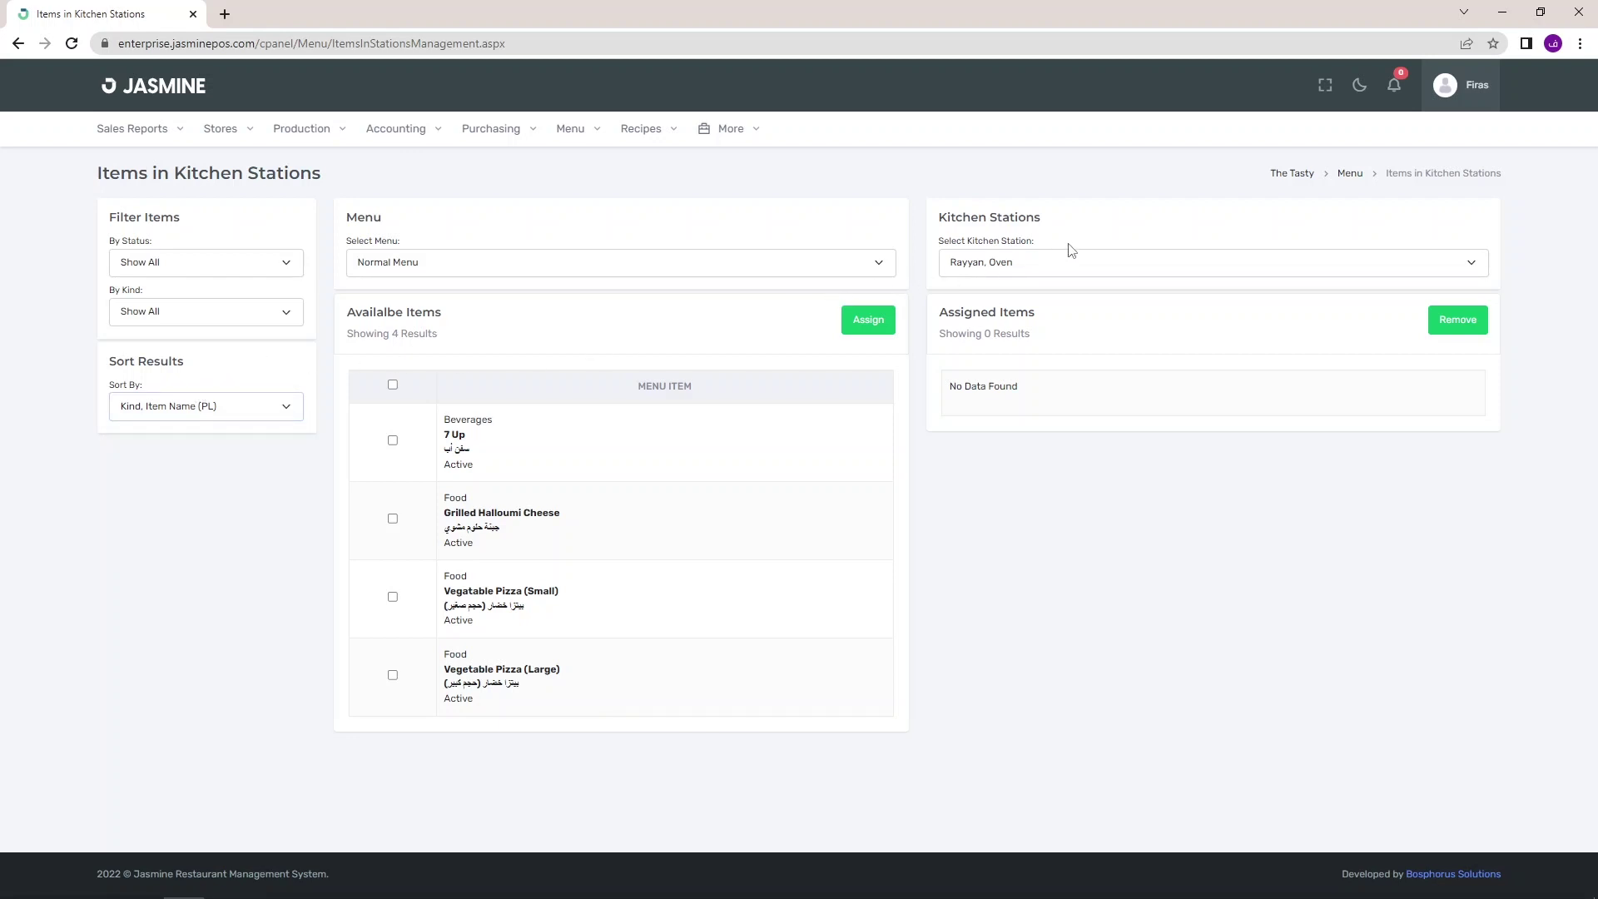
Assign Vegatable Pizza (Small) and Vegetable Pizza (Large) to the Rayyan, Oven kitchen station.
click(998, 269)
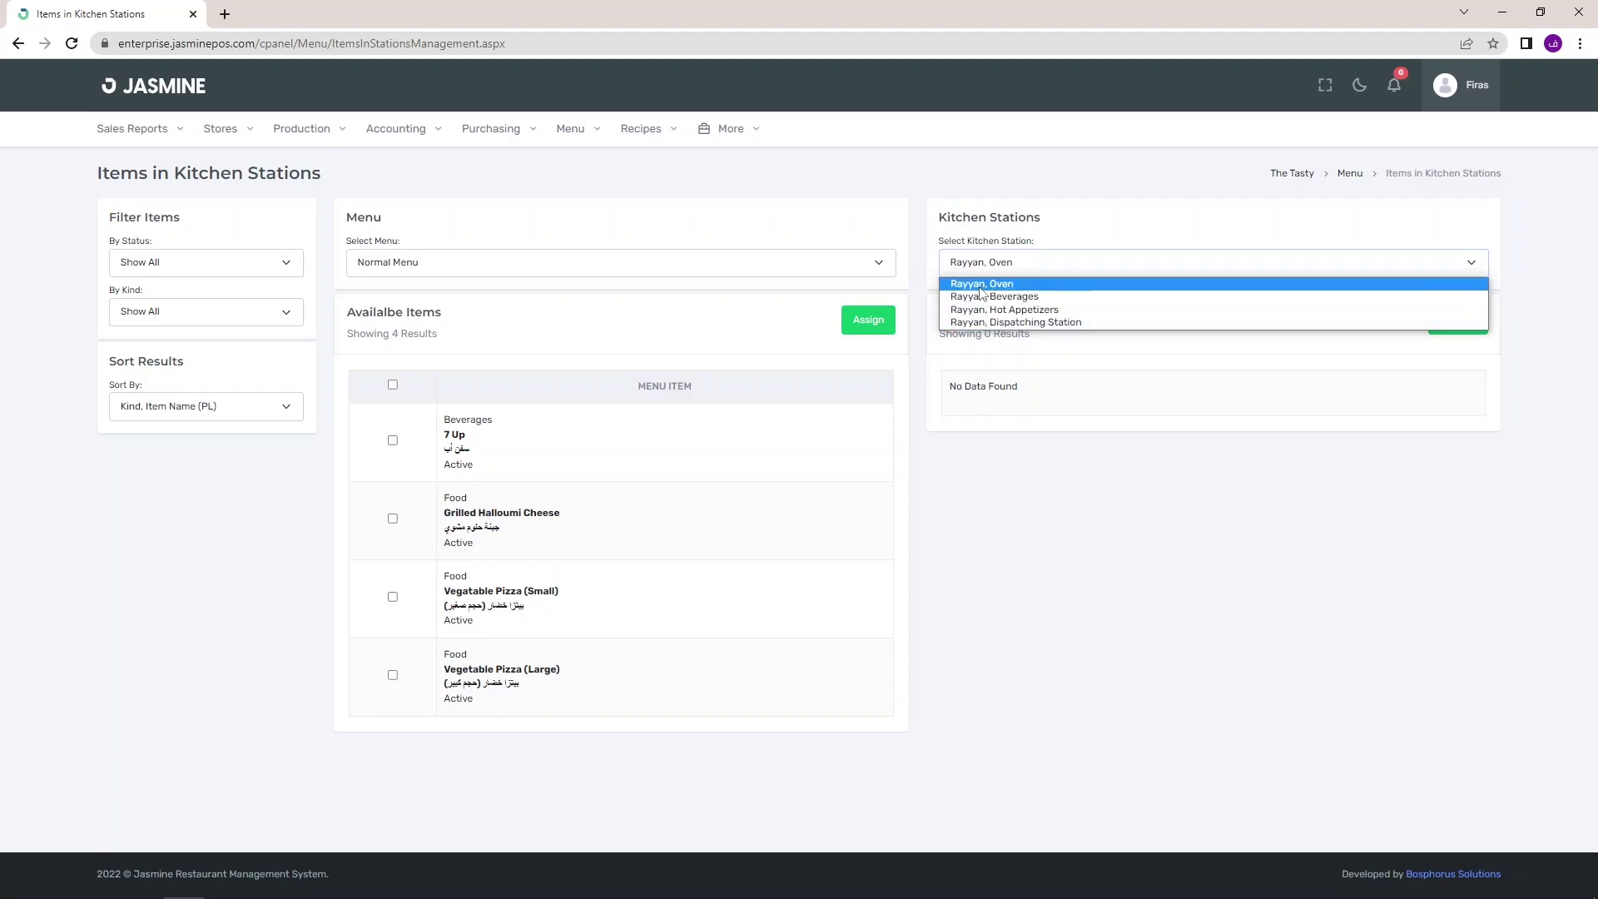
click(982, 284)
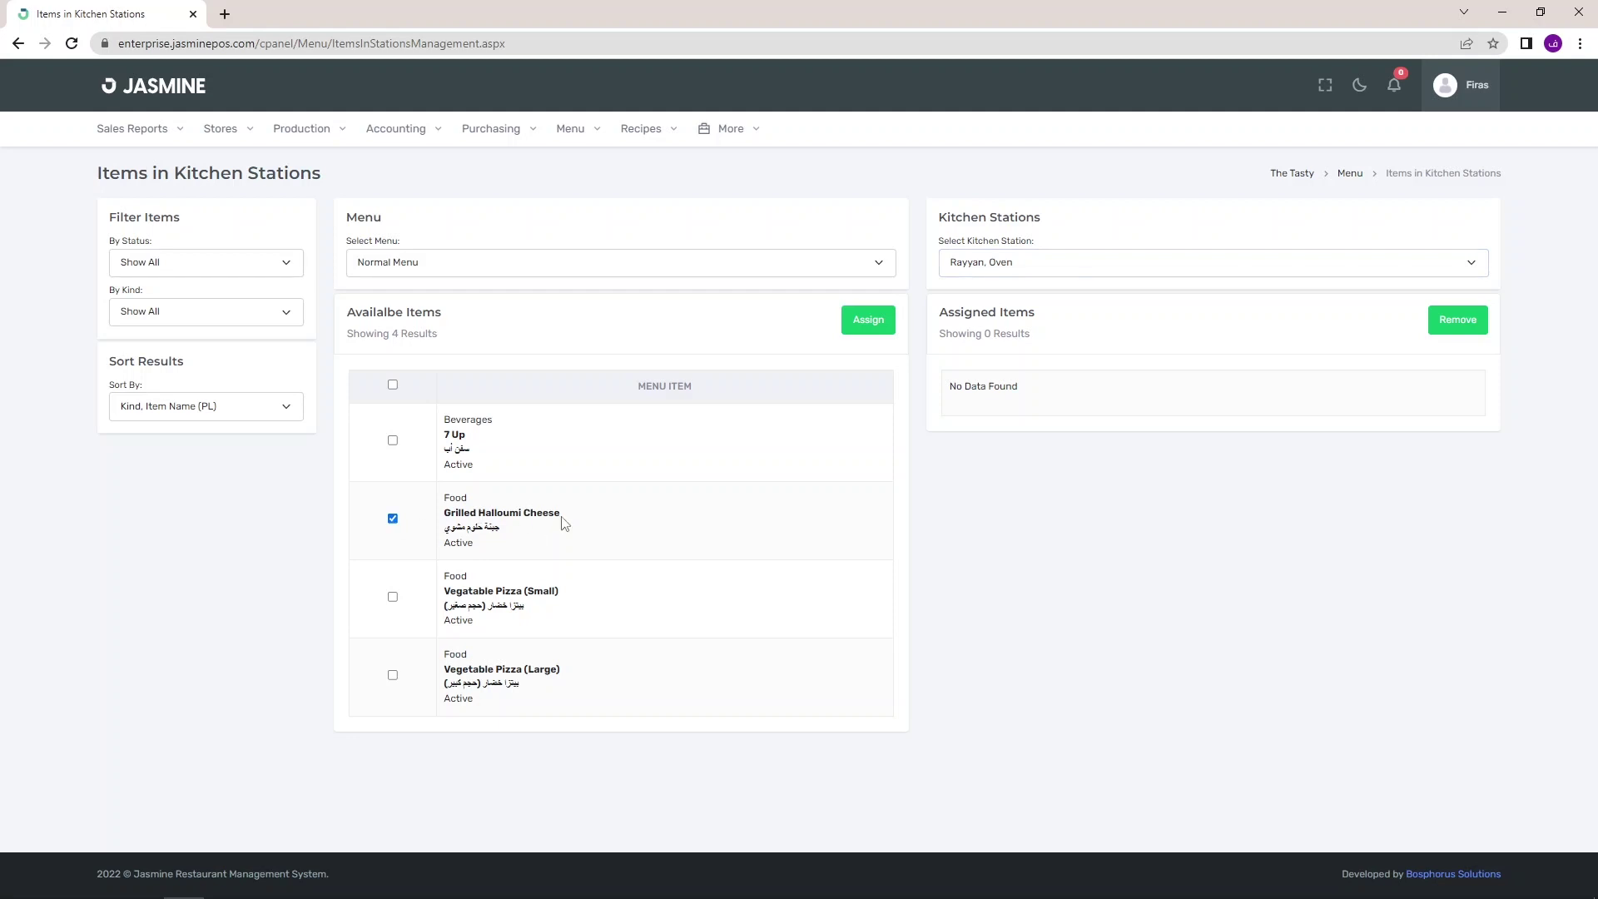
click(393, 519)
click(393, 597)
click(393, 675)
click(868, 320)
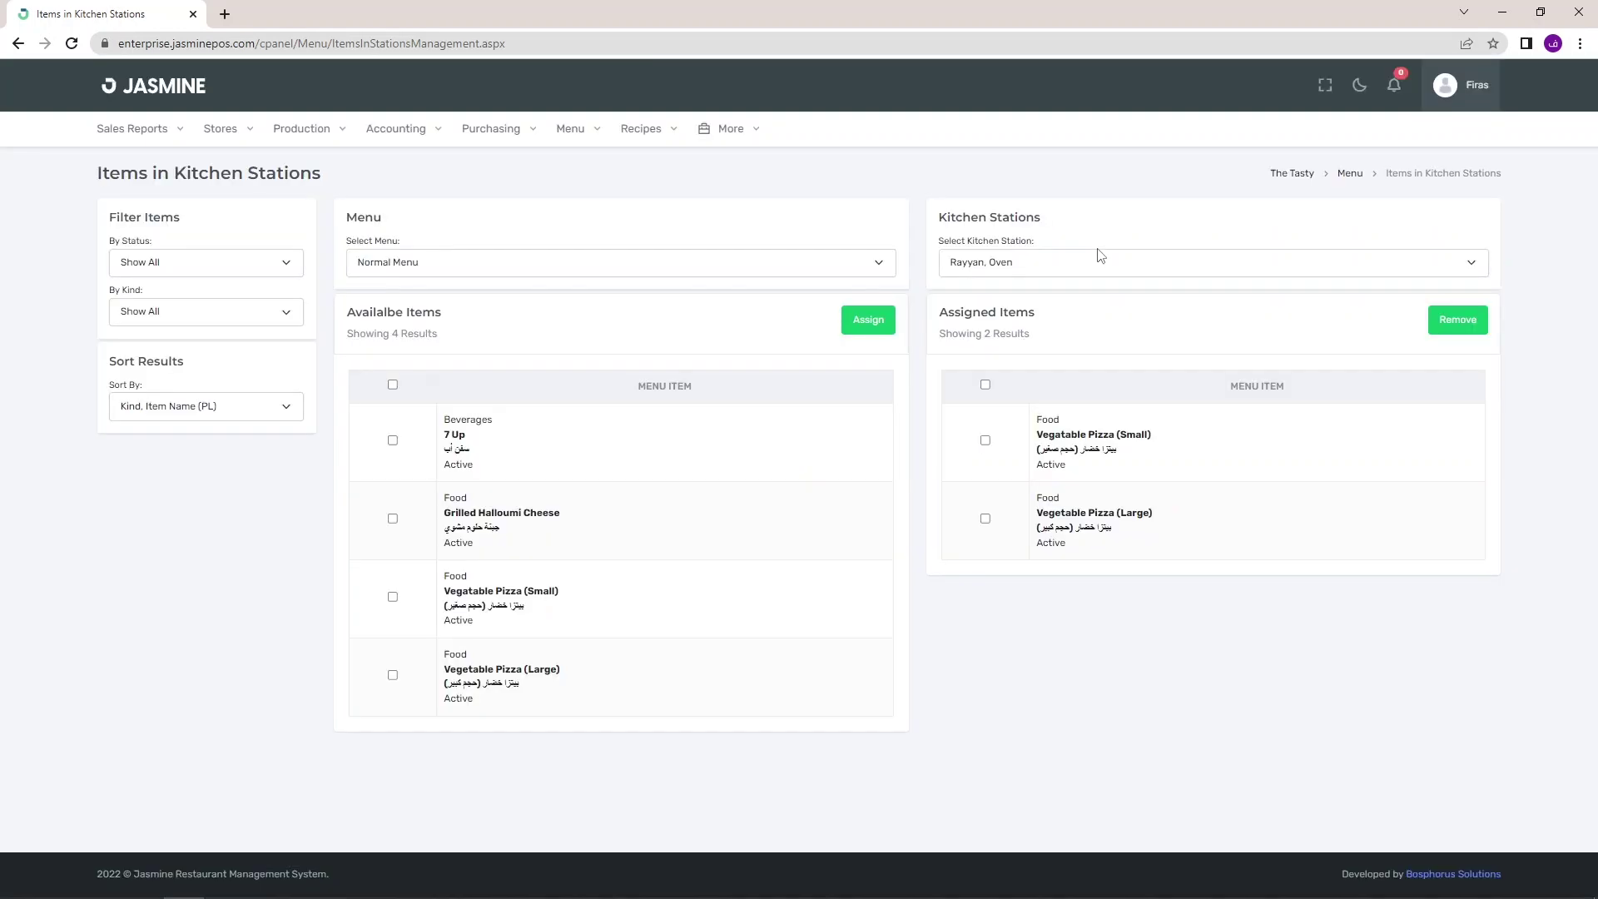
Assign 7 Up from Normal Menu to the Rayyan, Beverages kitchen station.
click(1068, 262)
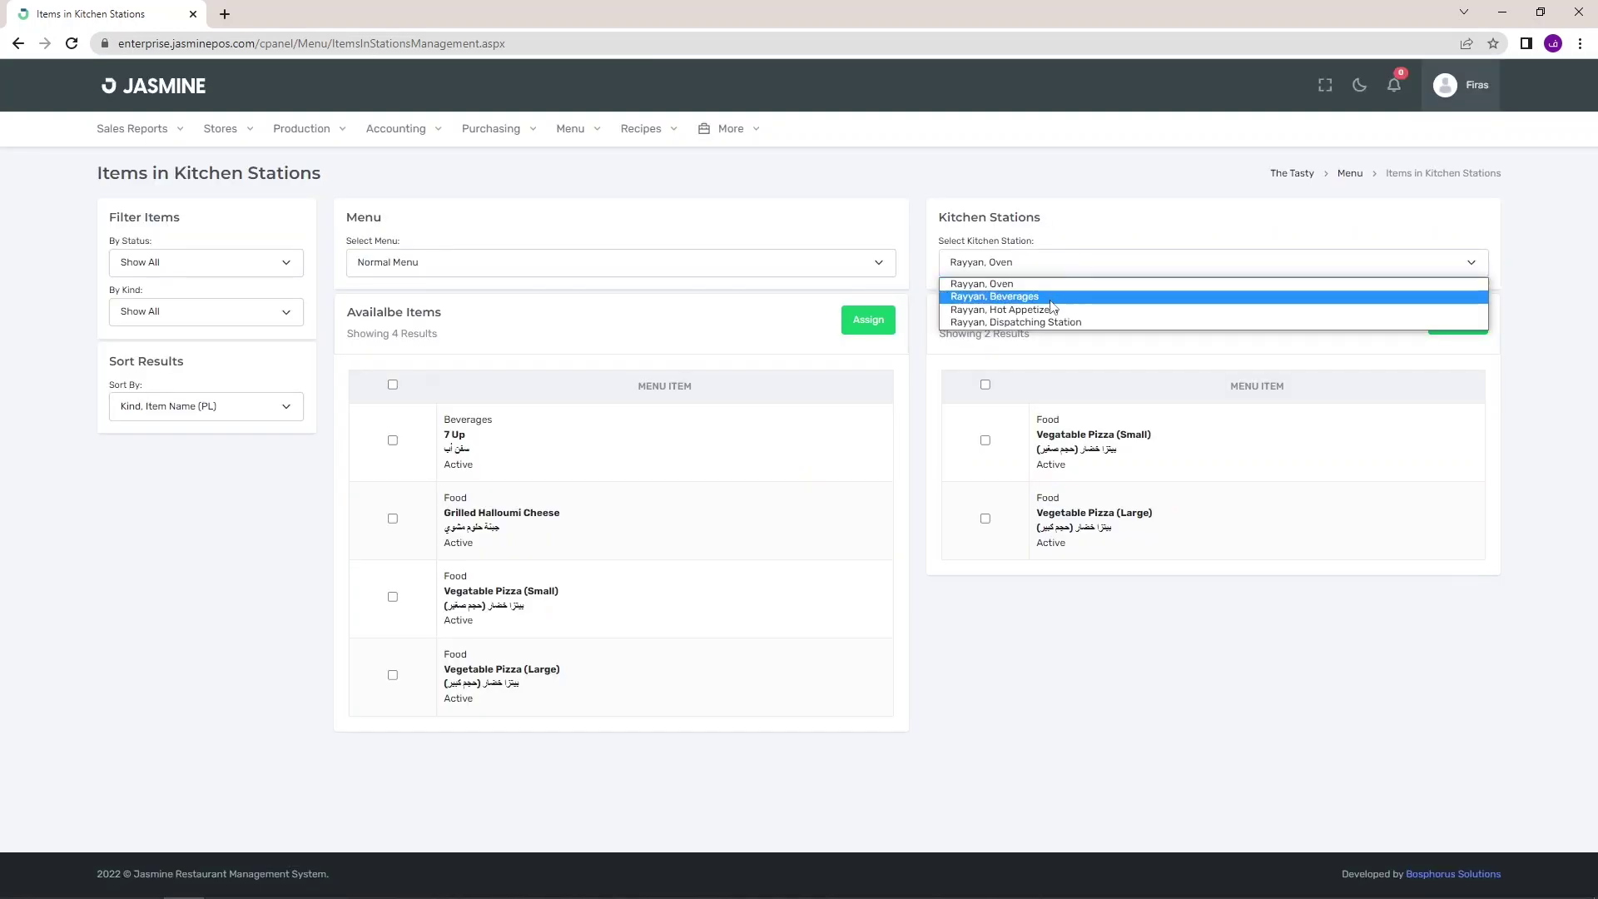
click(1050, 298)
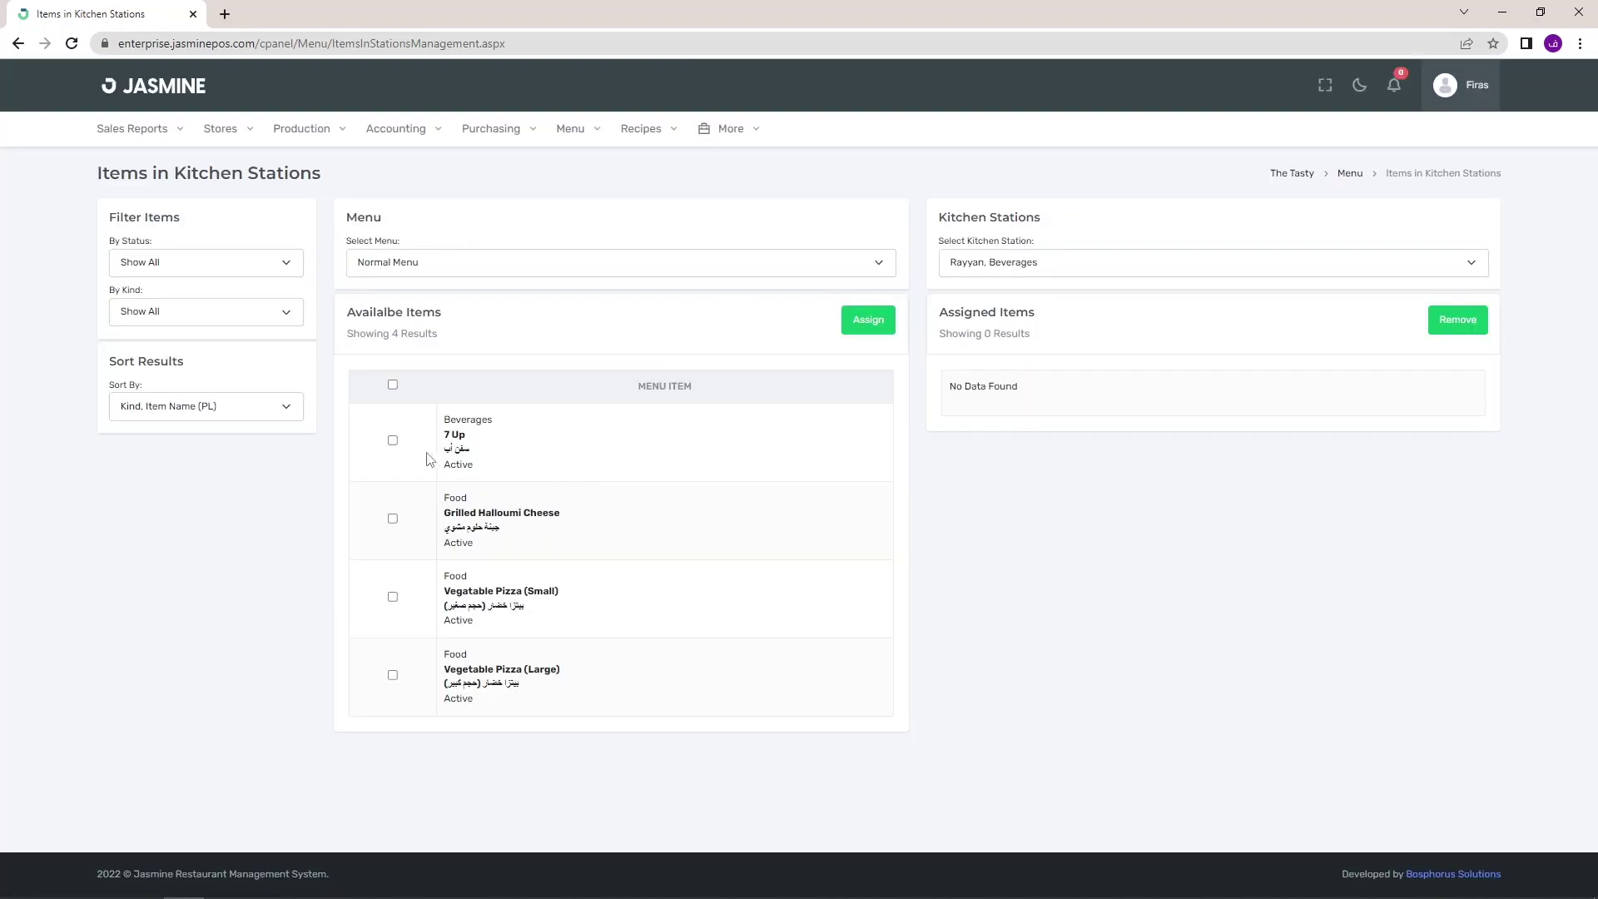
click(393, 441)
click(868, 320)
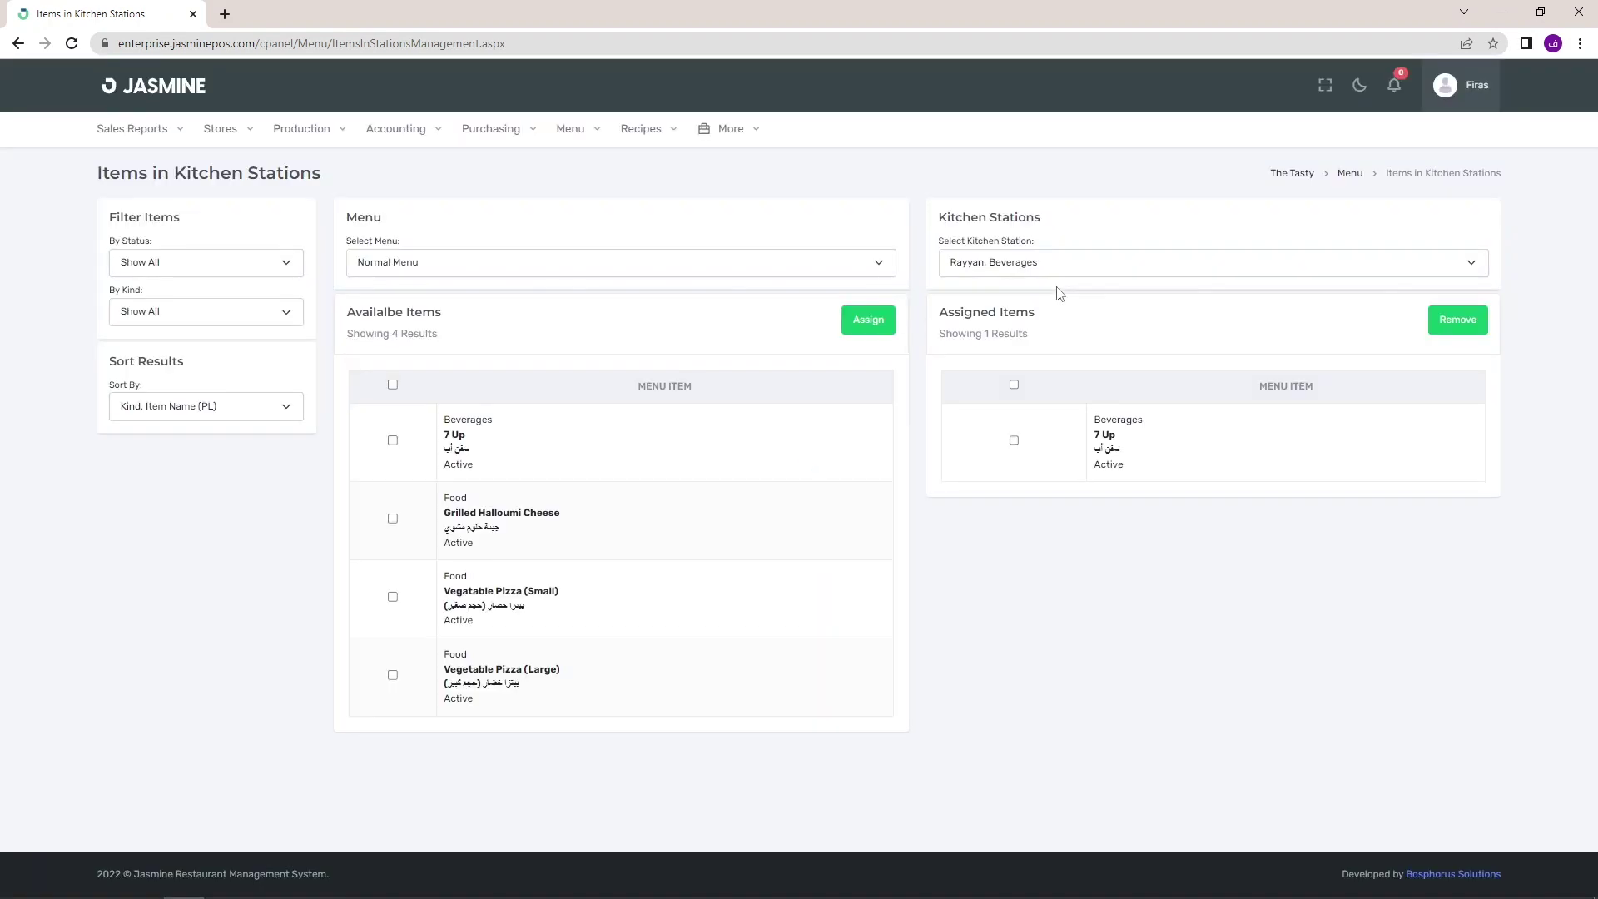
Assign Grilled Halloumi Cheese from Normal Menu to the Rayyan, Hot Appetizers kitchen station.
click(1061, 265)
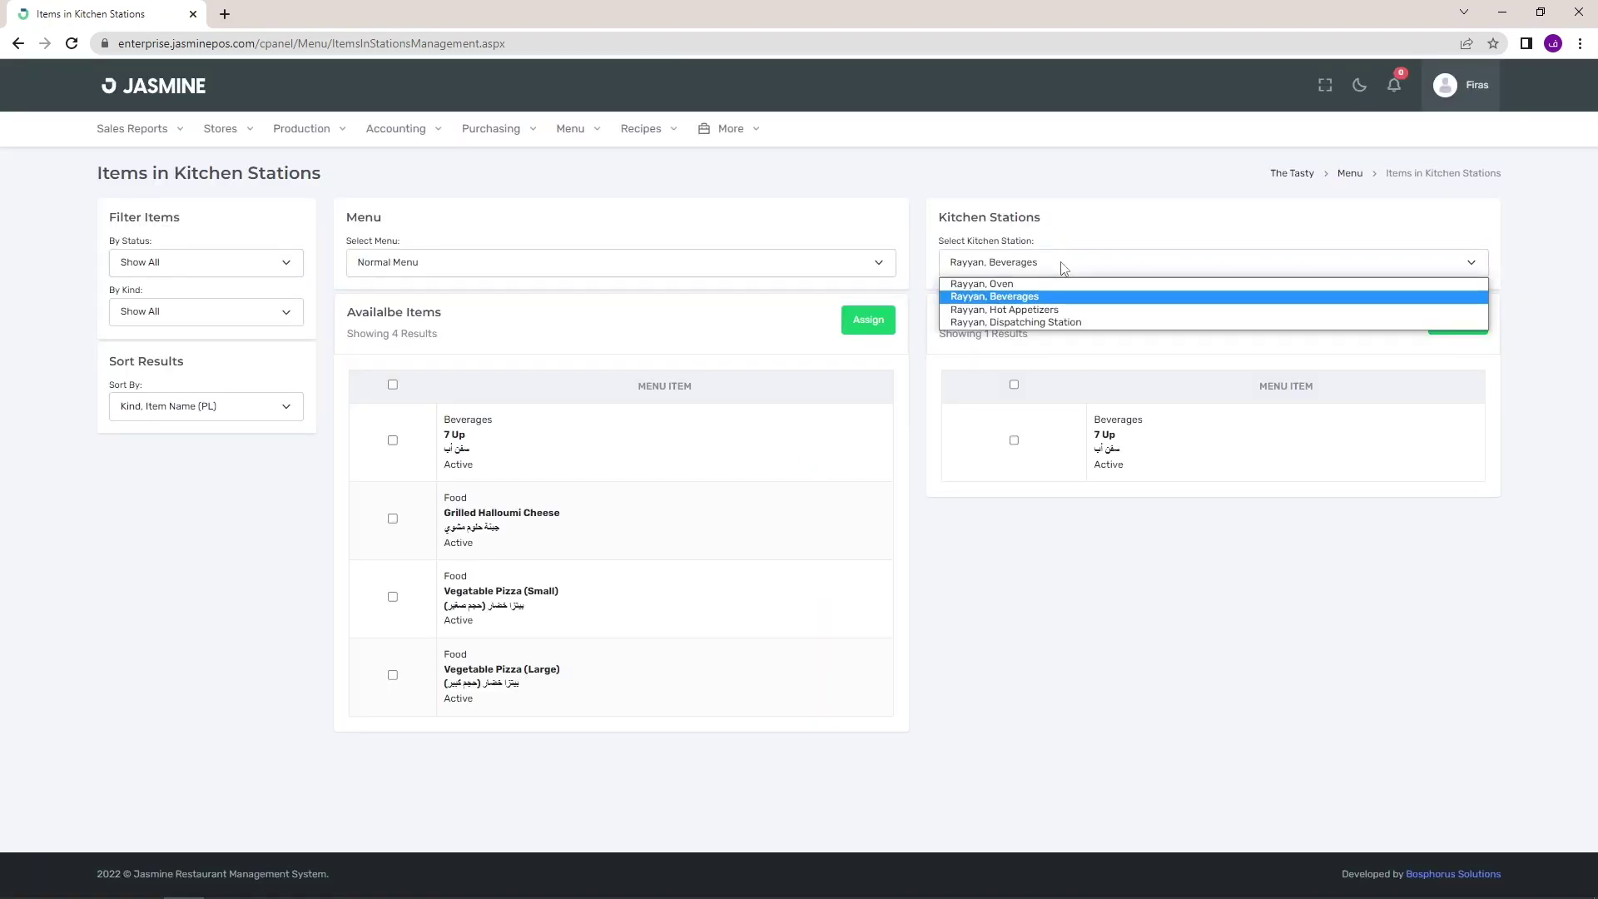
click(1044, 309)
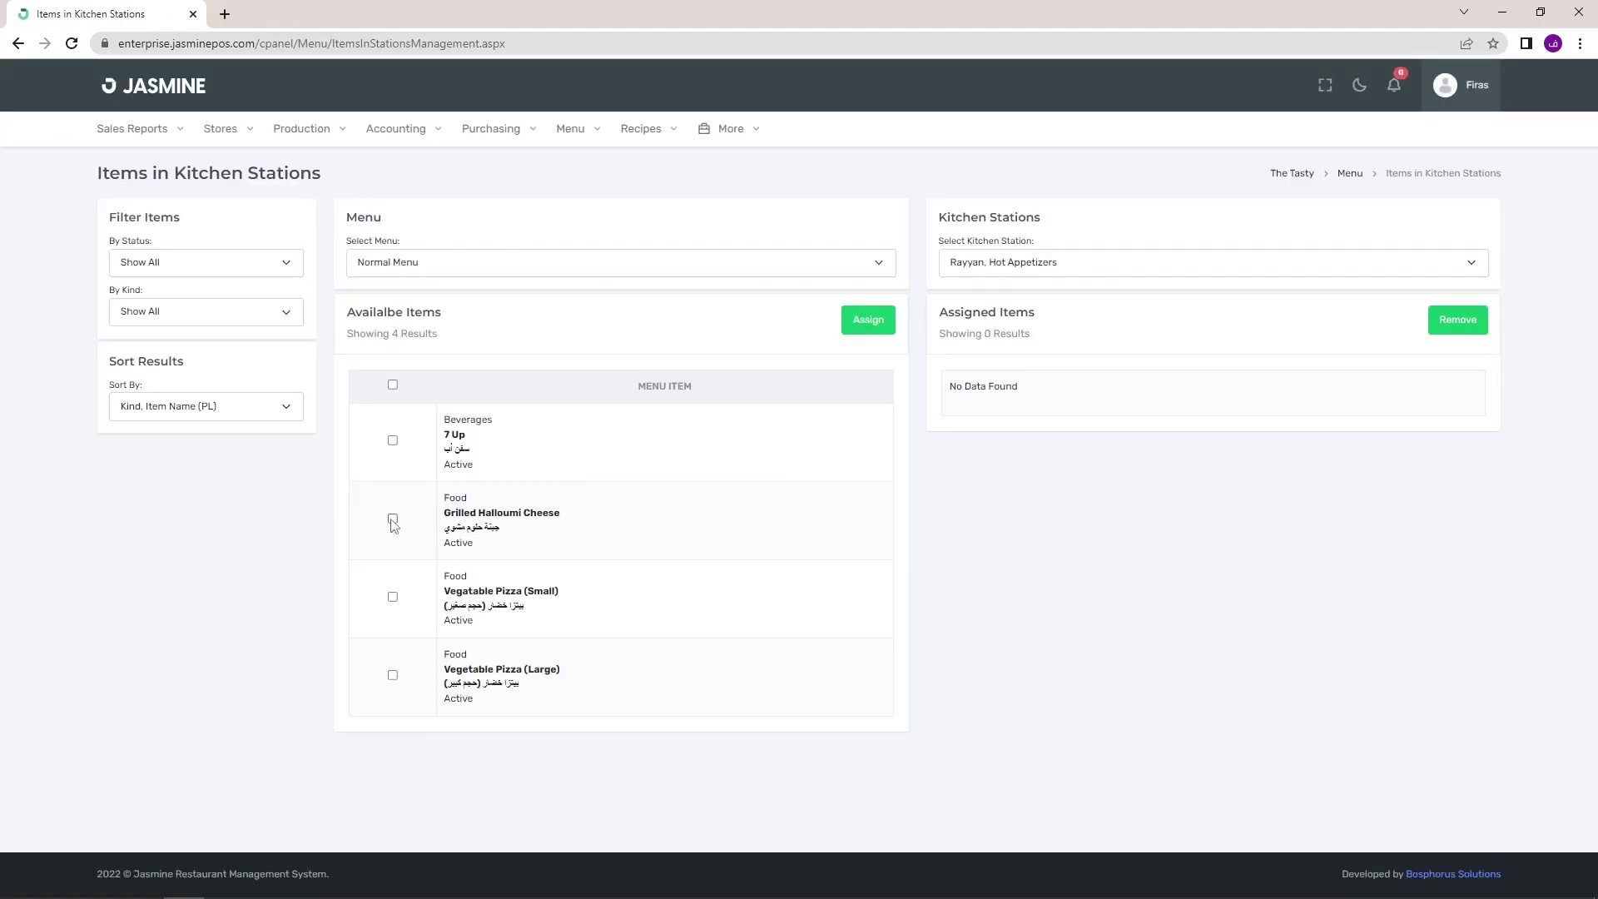
click(393, 519)
click(866, 326)
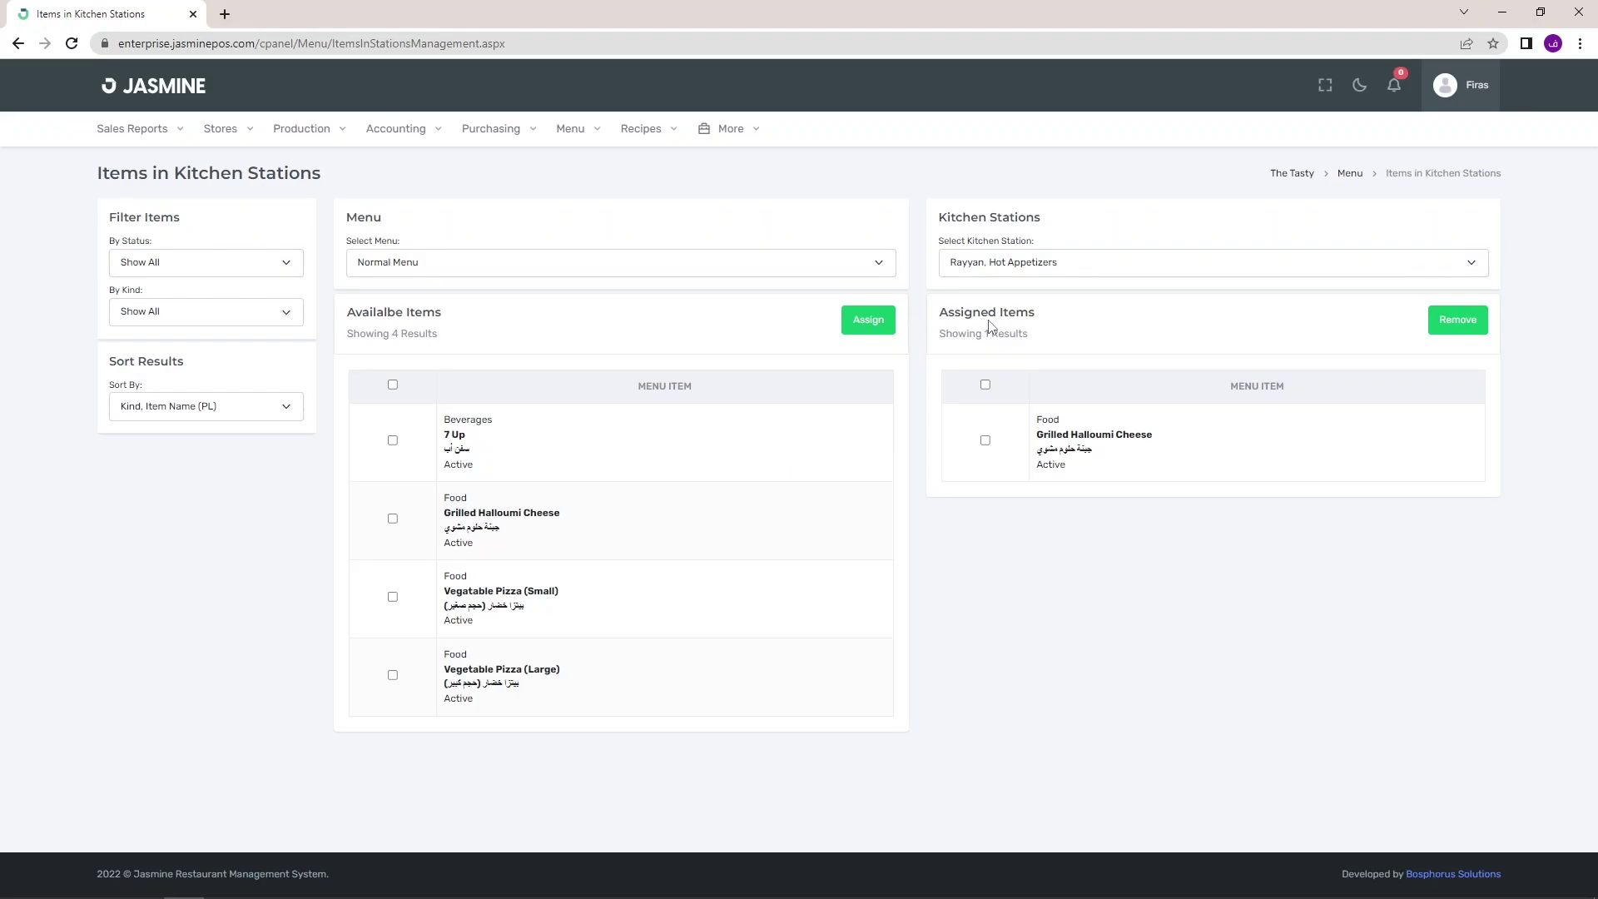
Assign all available items of Normal Menu to the Rayyan, Dispatching Station kitchen station.
click(1009, 269)
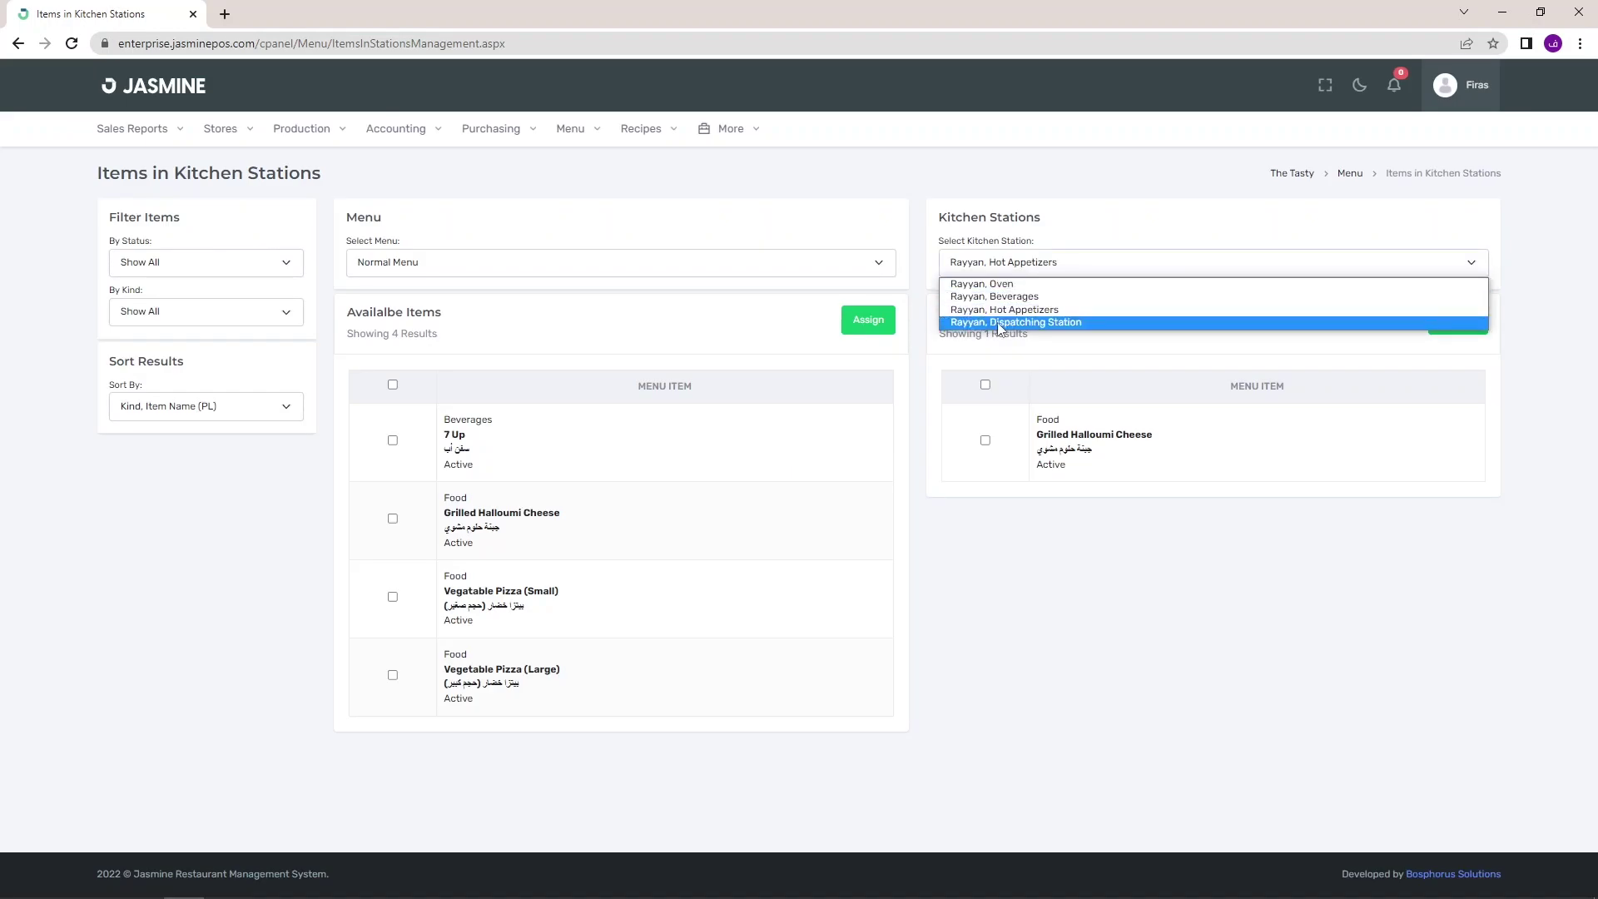
click(1053, 324)
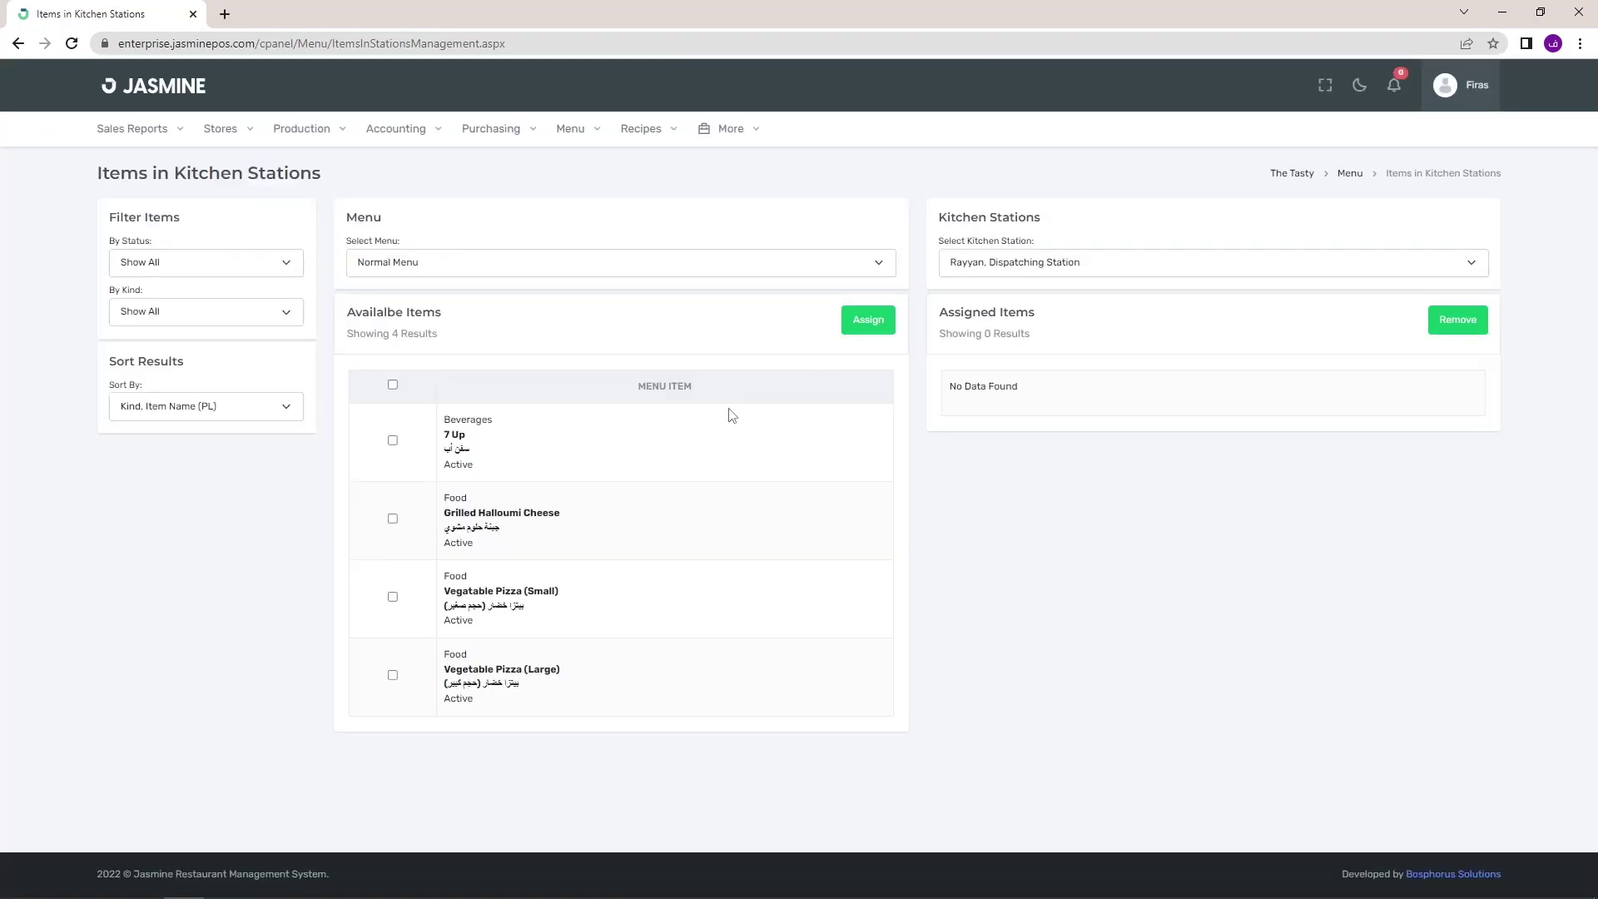
click(395, 387)
click(866, 326)
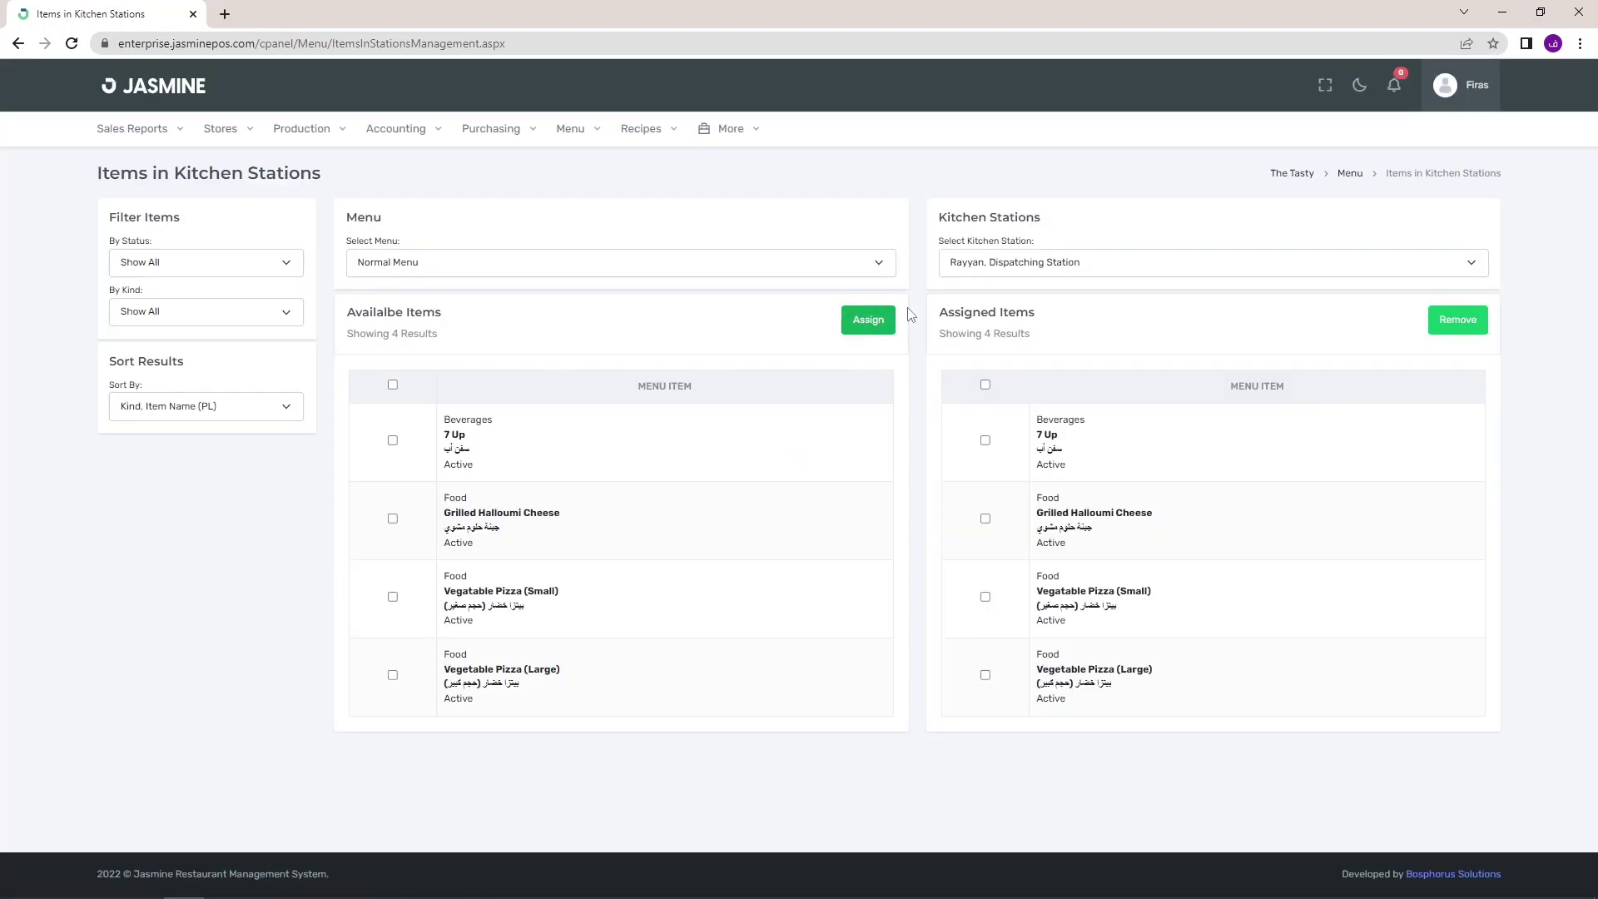
Review the items assigned to each Rayyan kitchen station: Oven, Beverages, Hot Appetizers and Dispatching Station.
click(1055, 268)
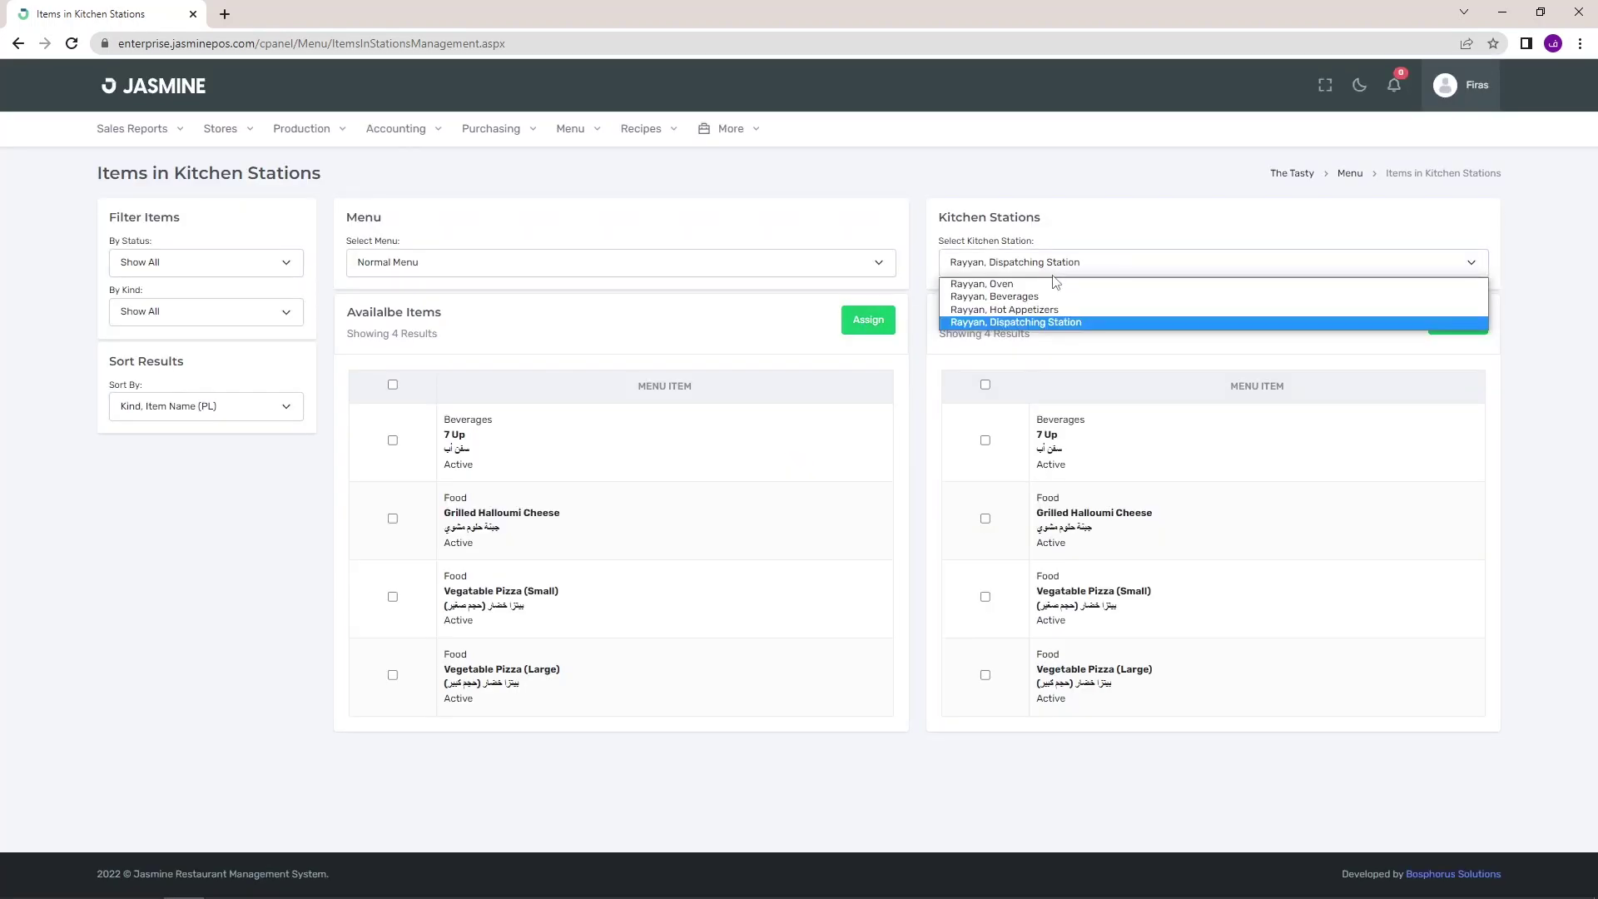
click(1055, 285)
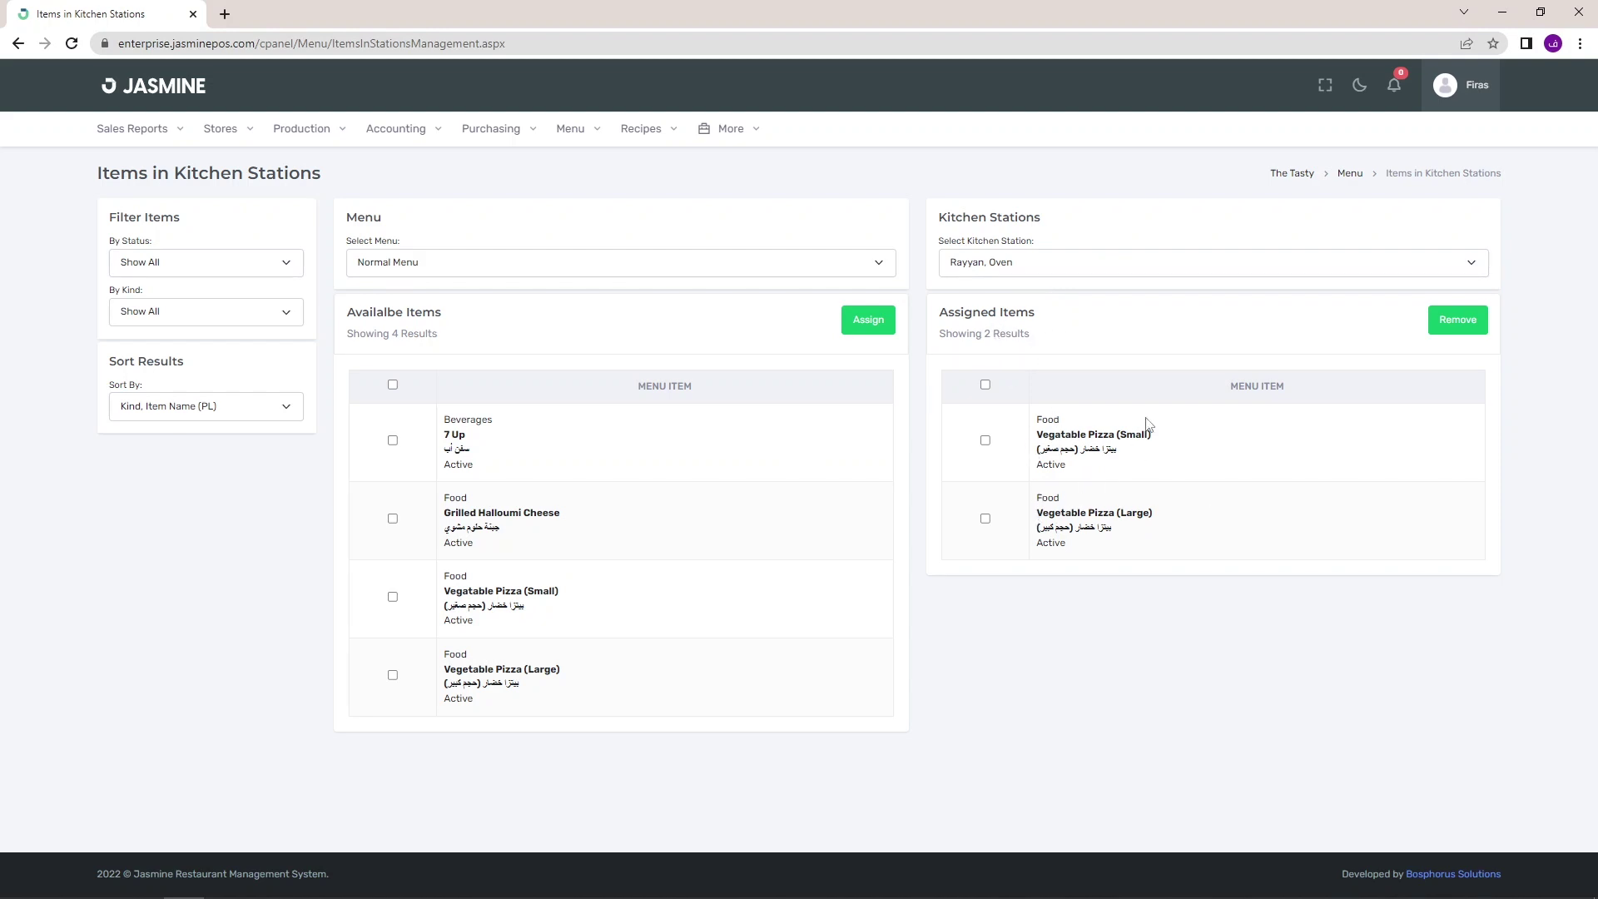
click(1074, 268)
click(1061, 300)
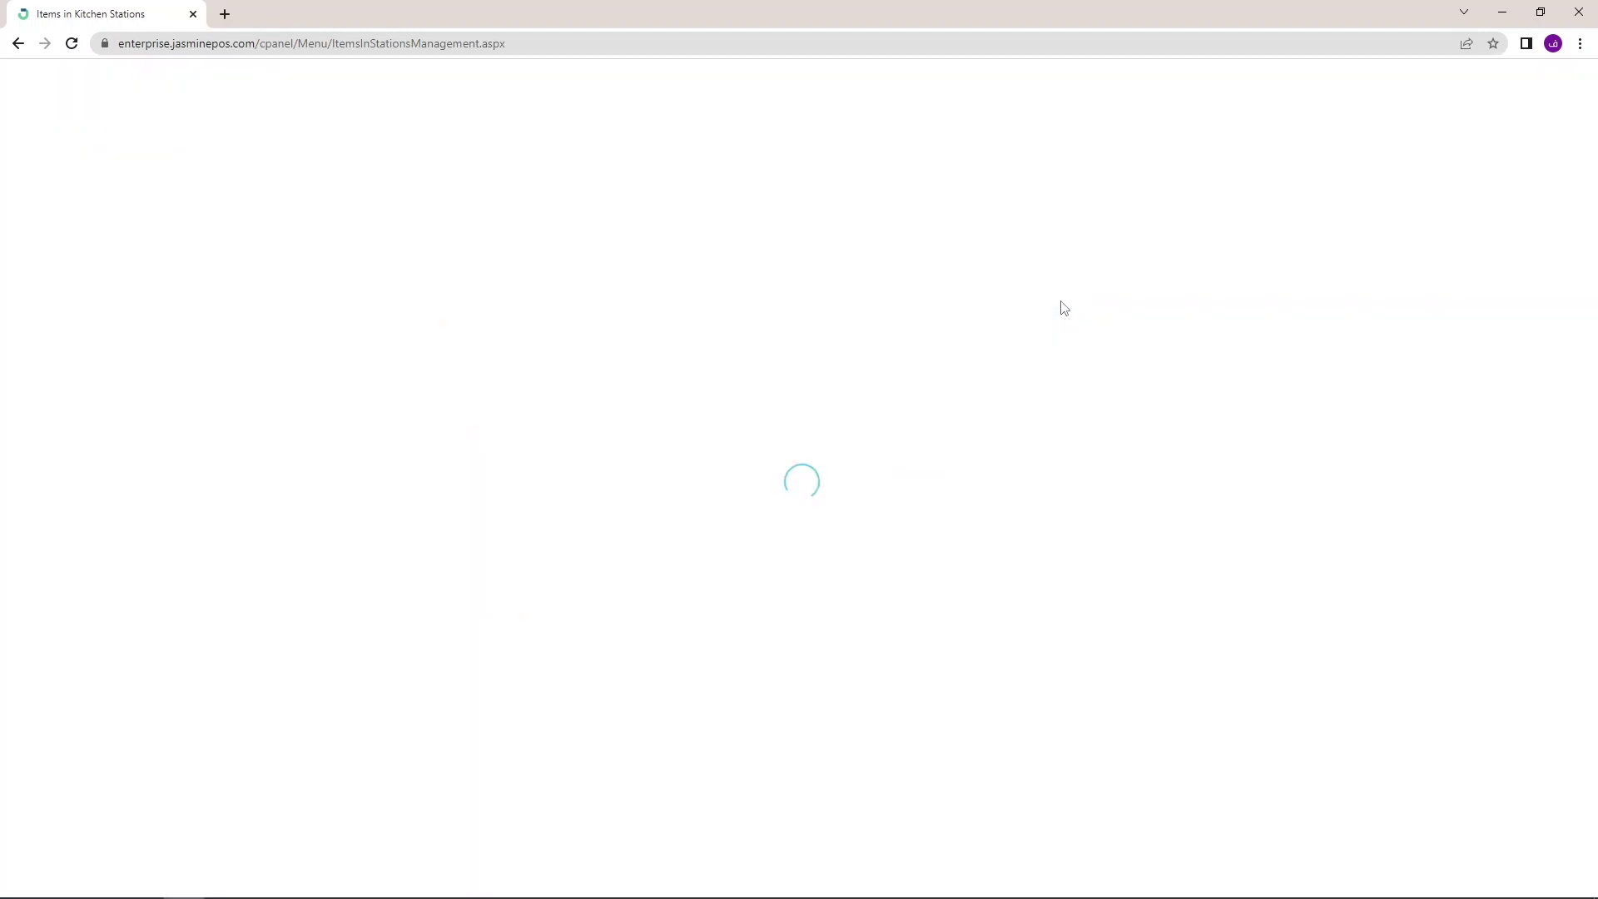
click(1077, 267)
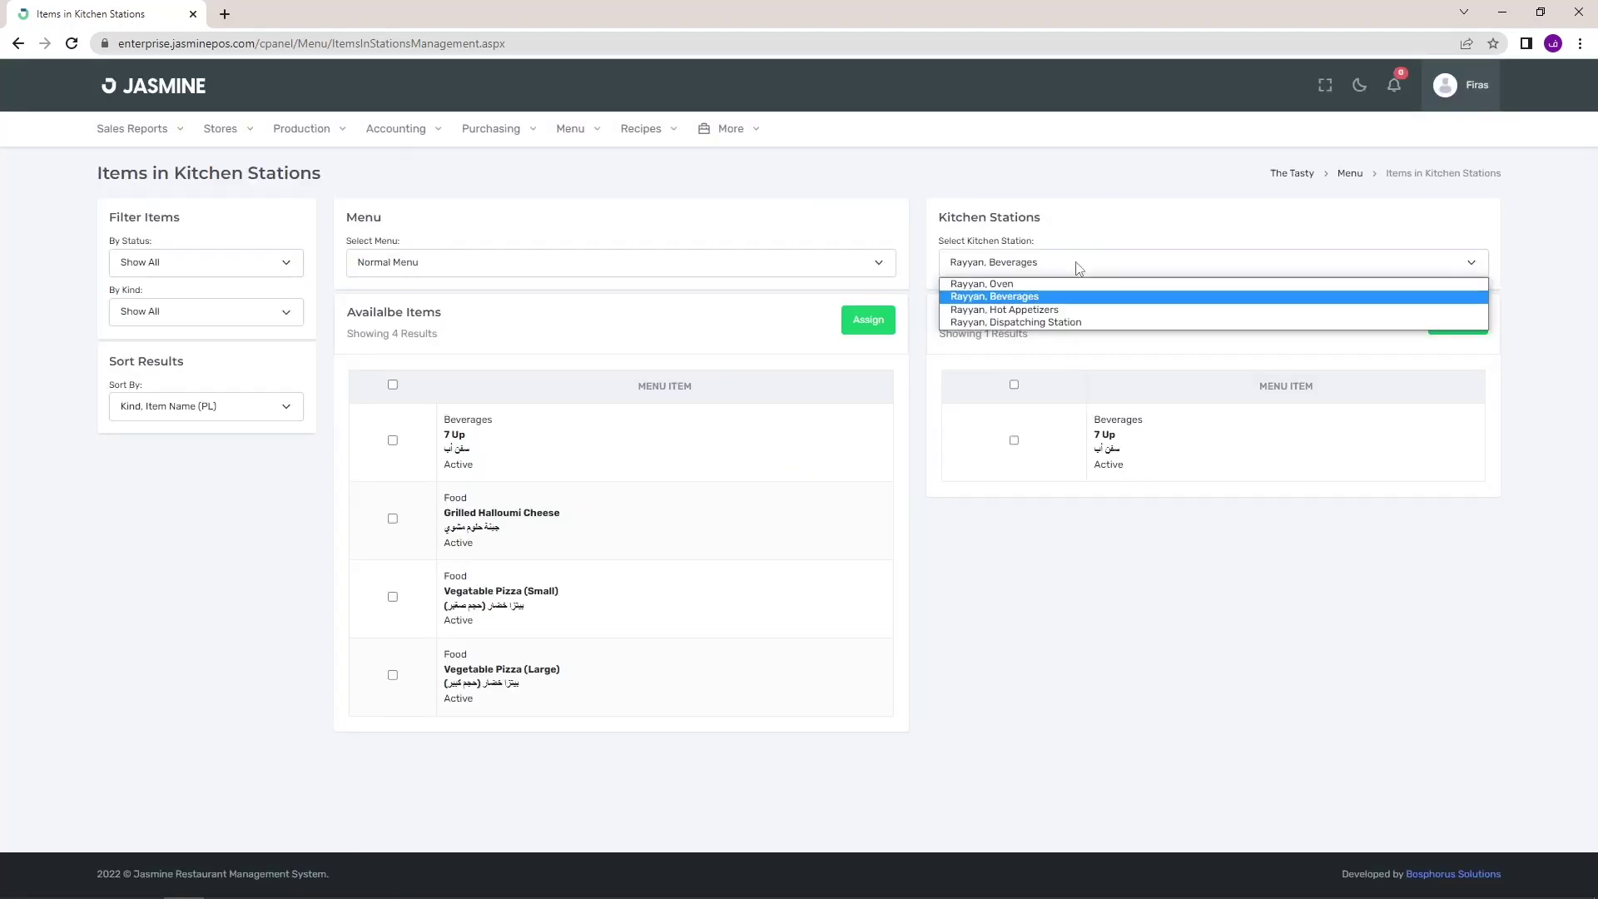
click(1082, 312)
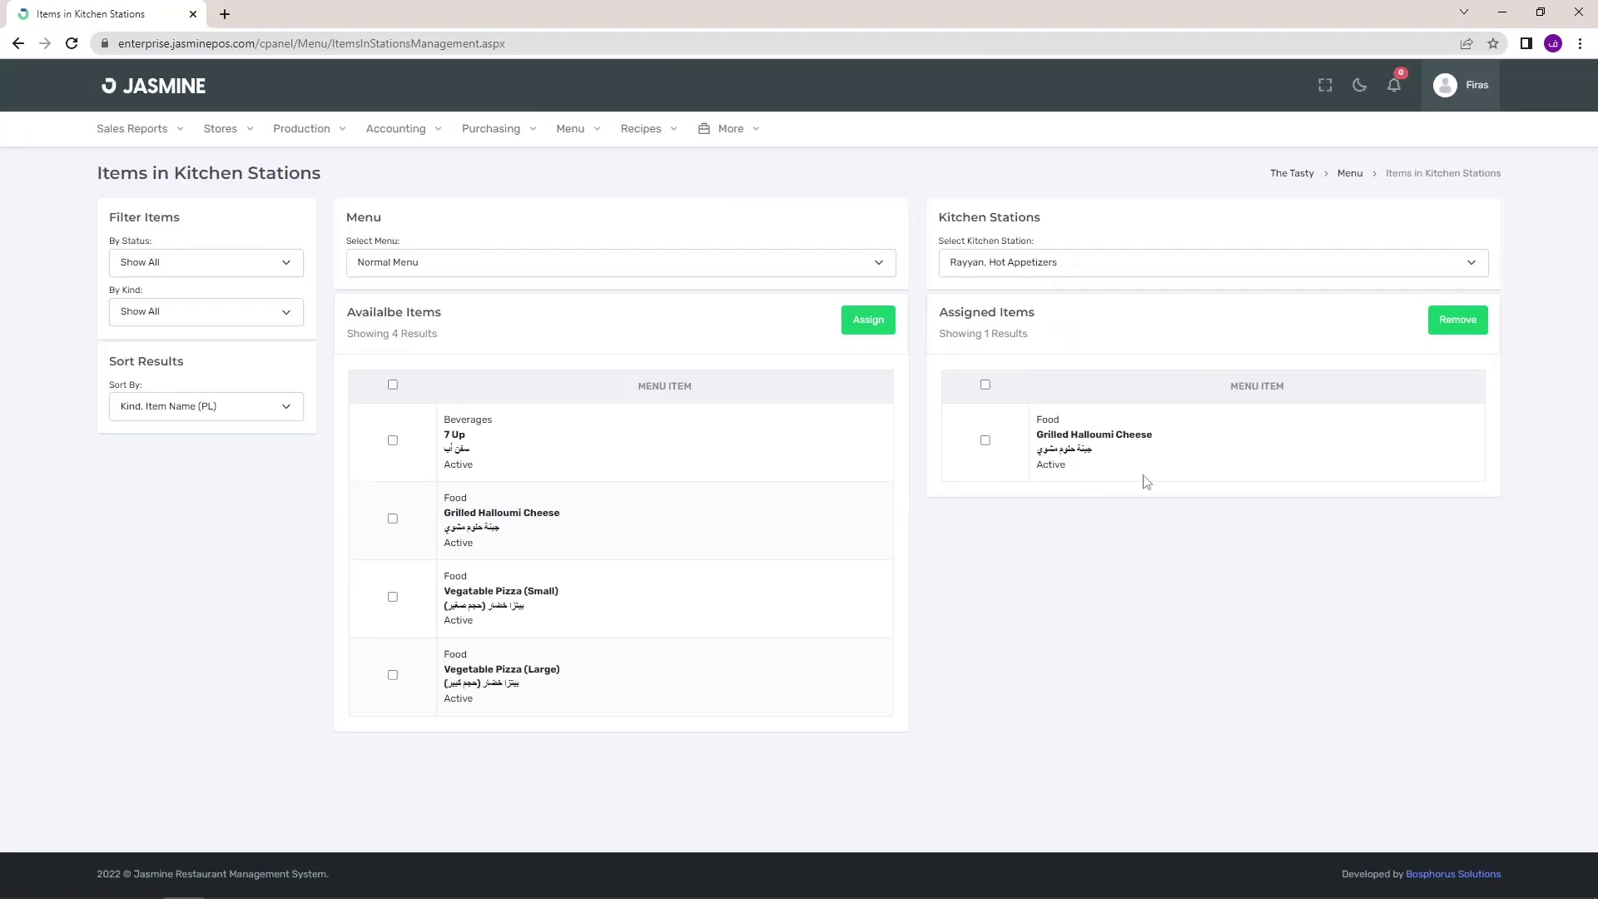
click(1051, 267)
click(1051, 324)
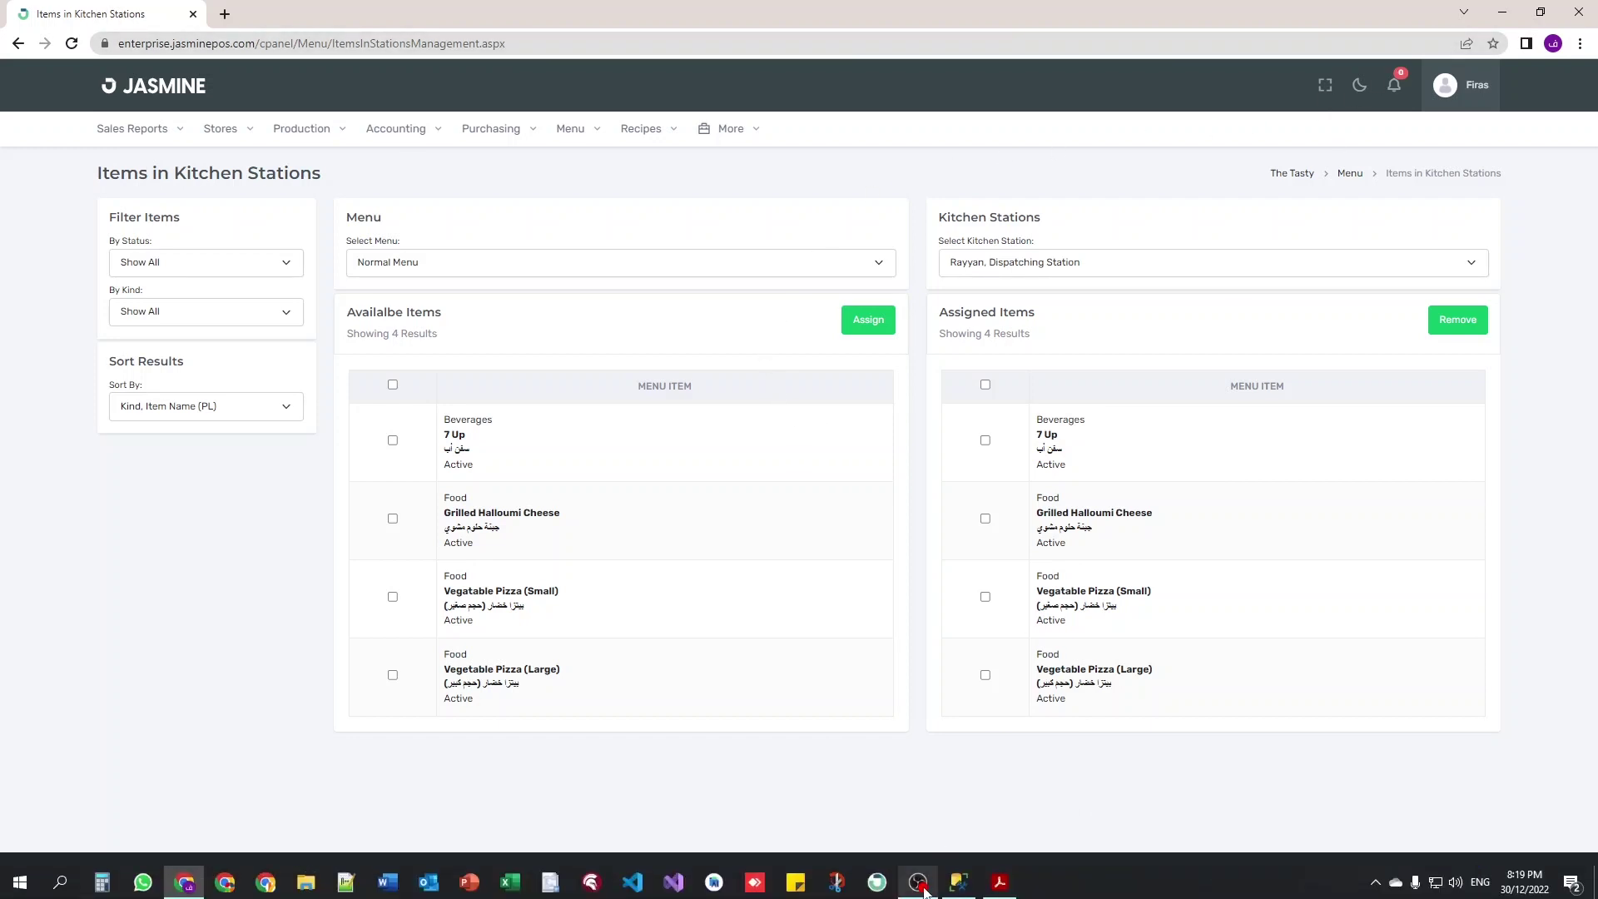
Switch to the Menu Structure PDF in Acrobat and read the Kitchen Stations and Menu Modifiers sections.
click(1000, 883)
scroll(771, 281, up, 5)
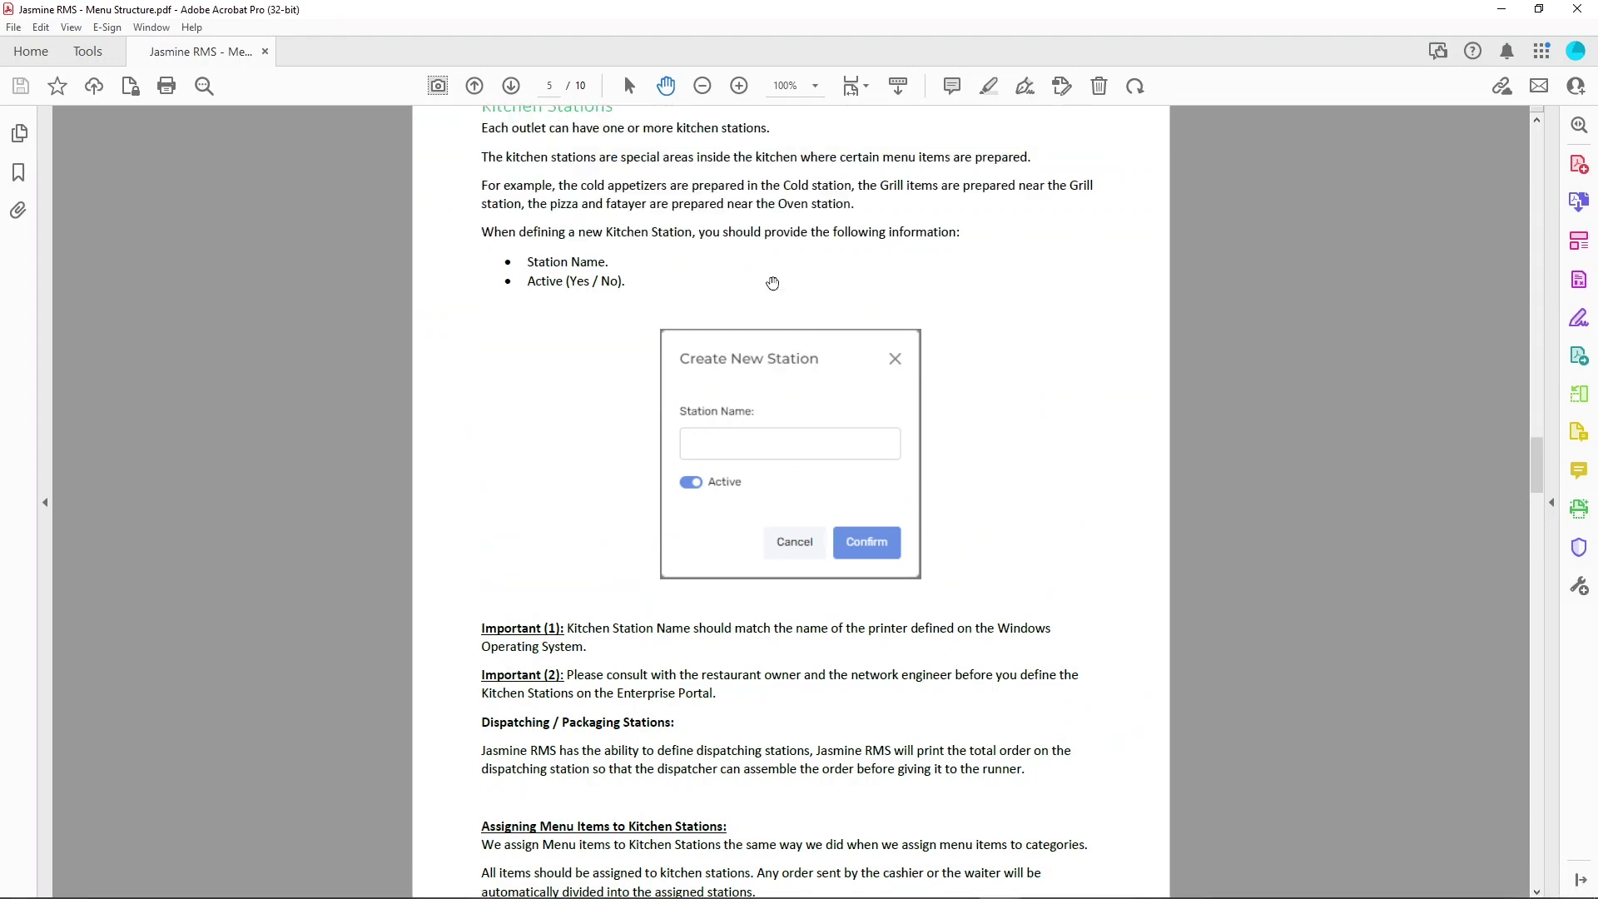
scroll(588, 414, down, 5)
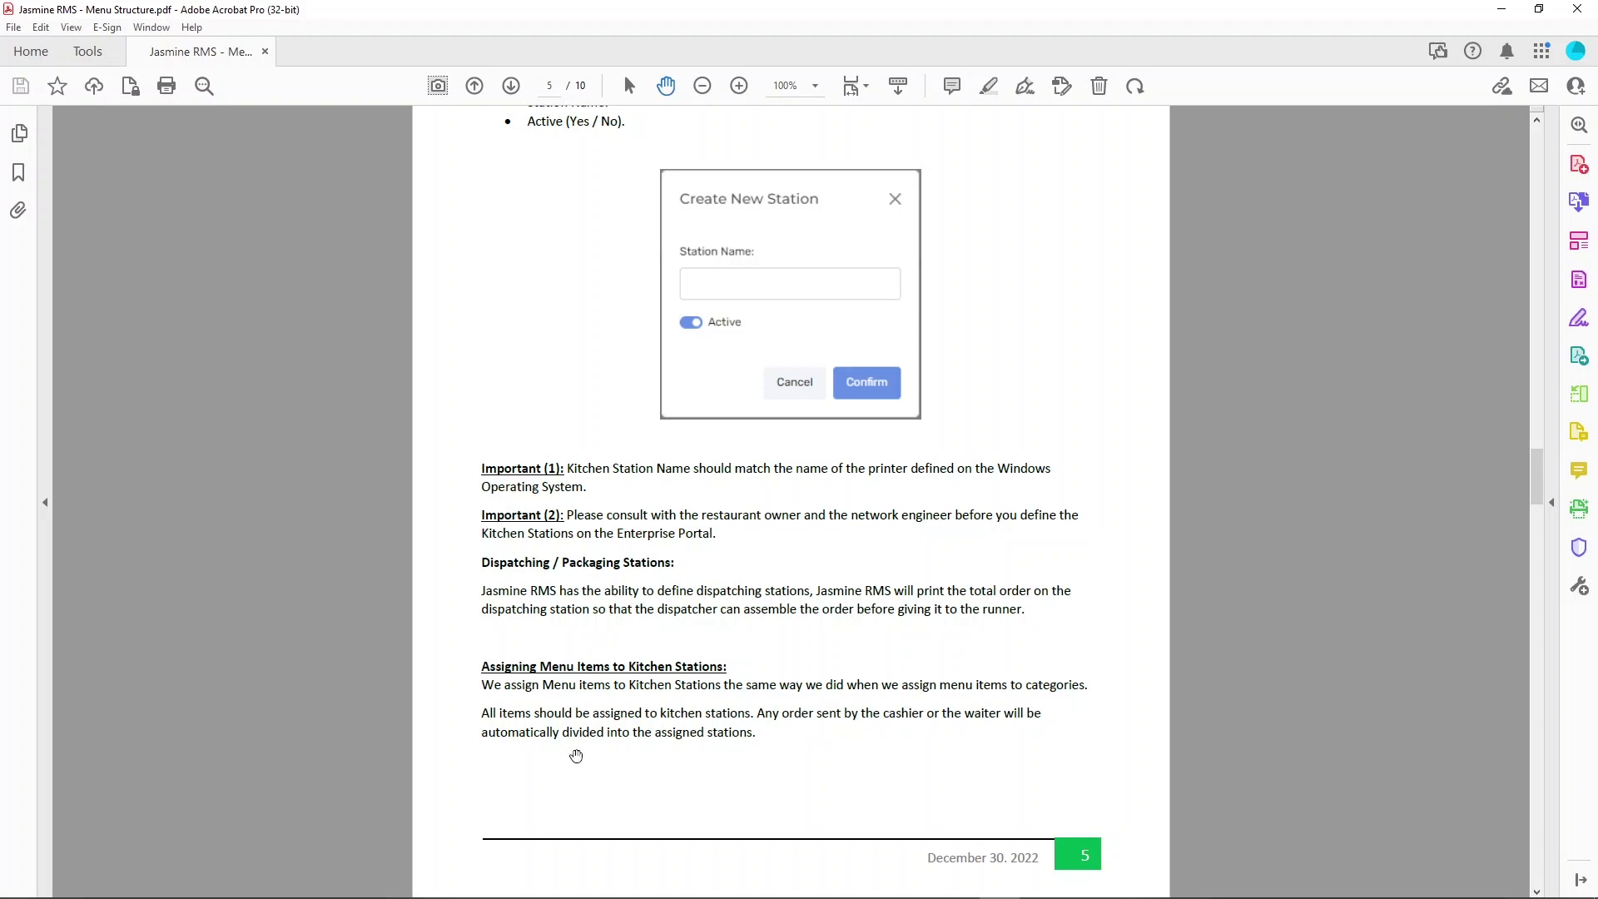
scroll(765, 677, up, 3)
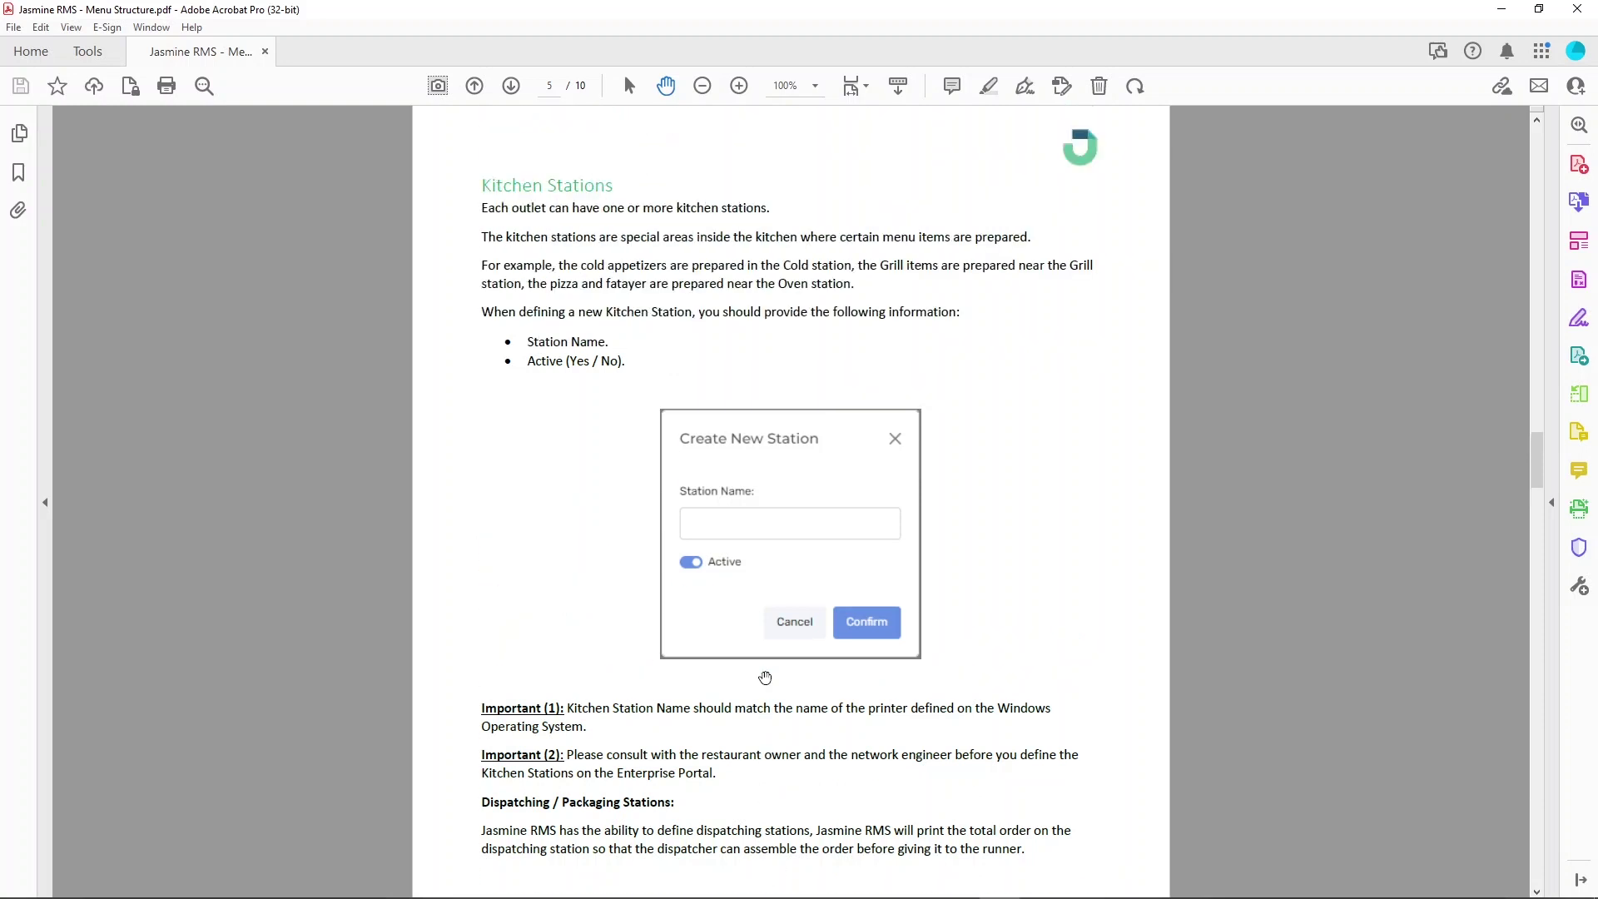
scroll(606, 517, down, 2)
scroll(610, 547, down, 2)
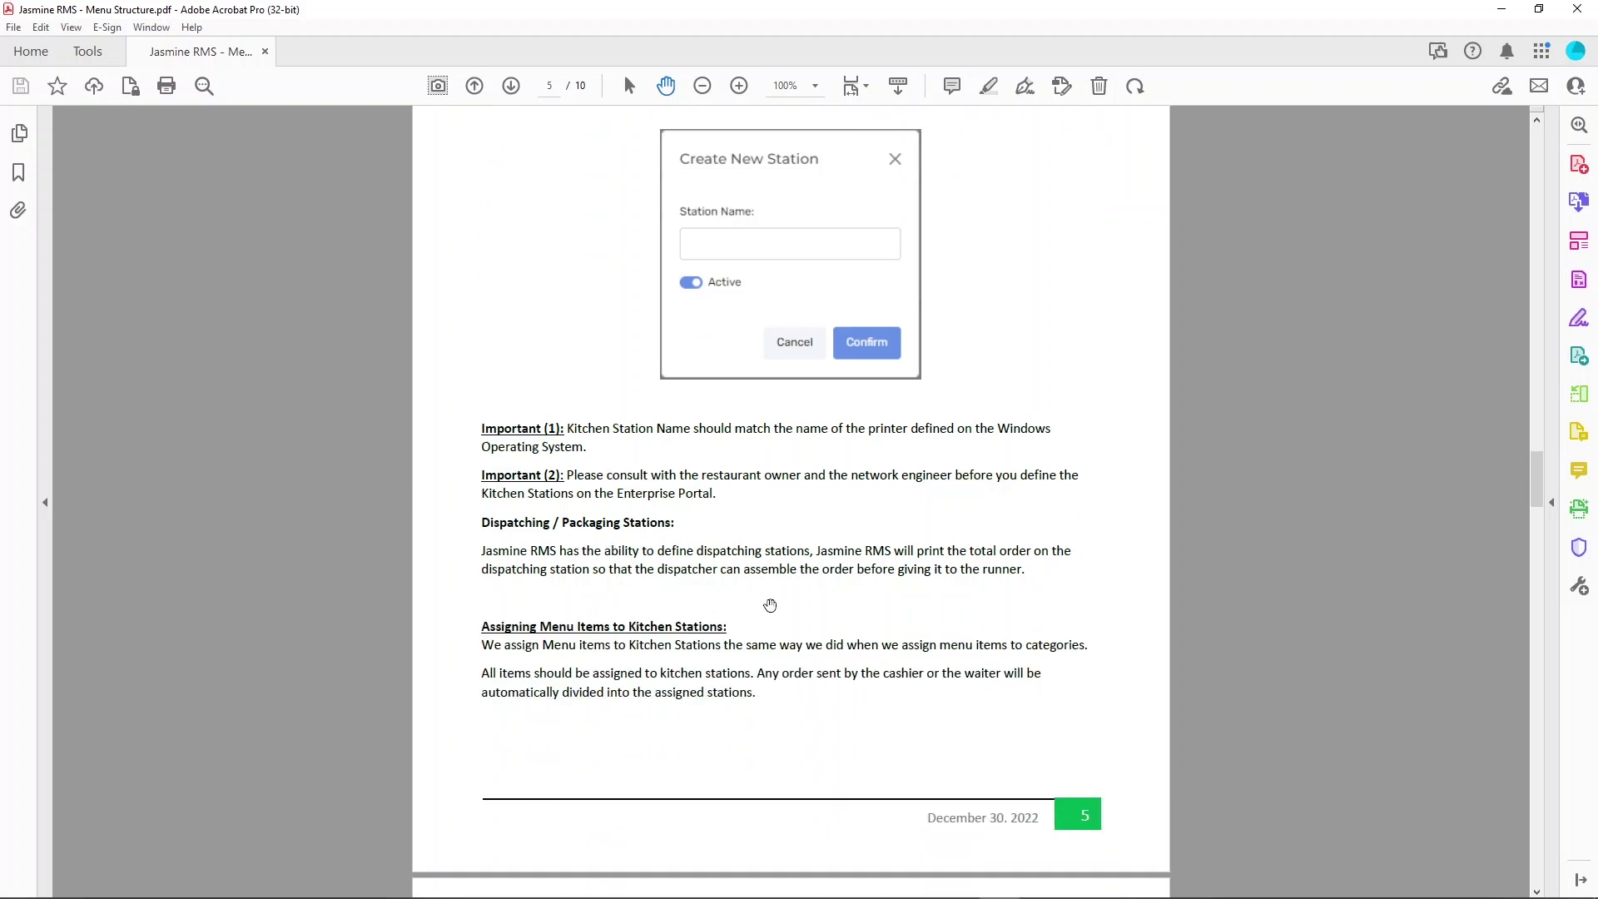
scroll(770, 605, down, 7)
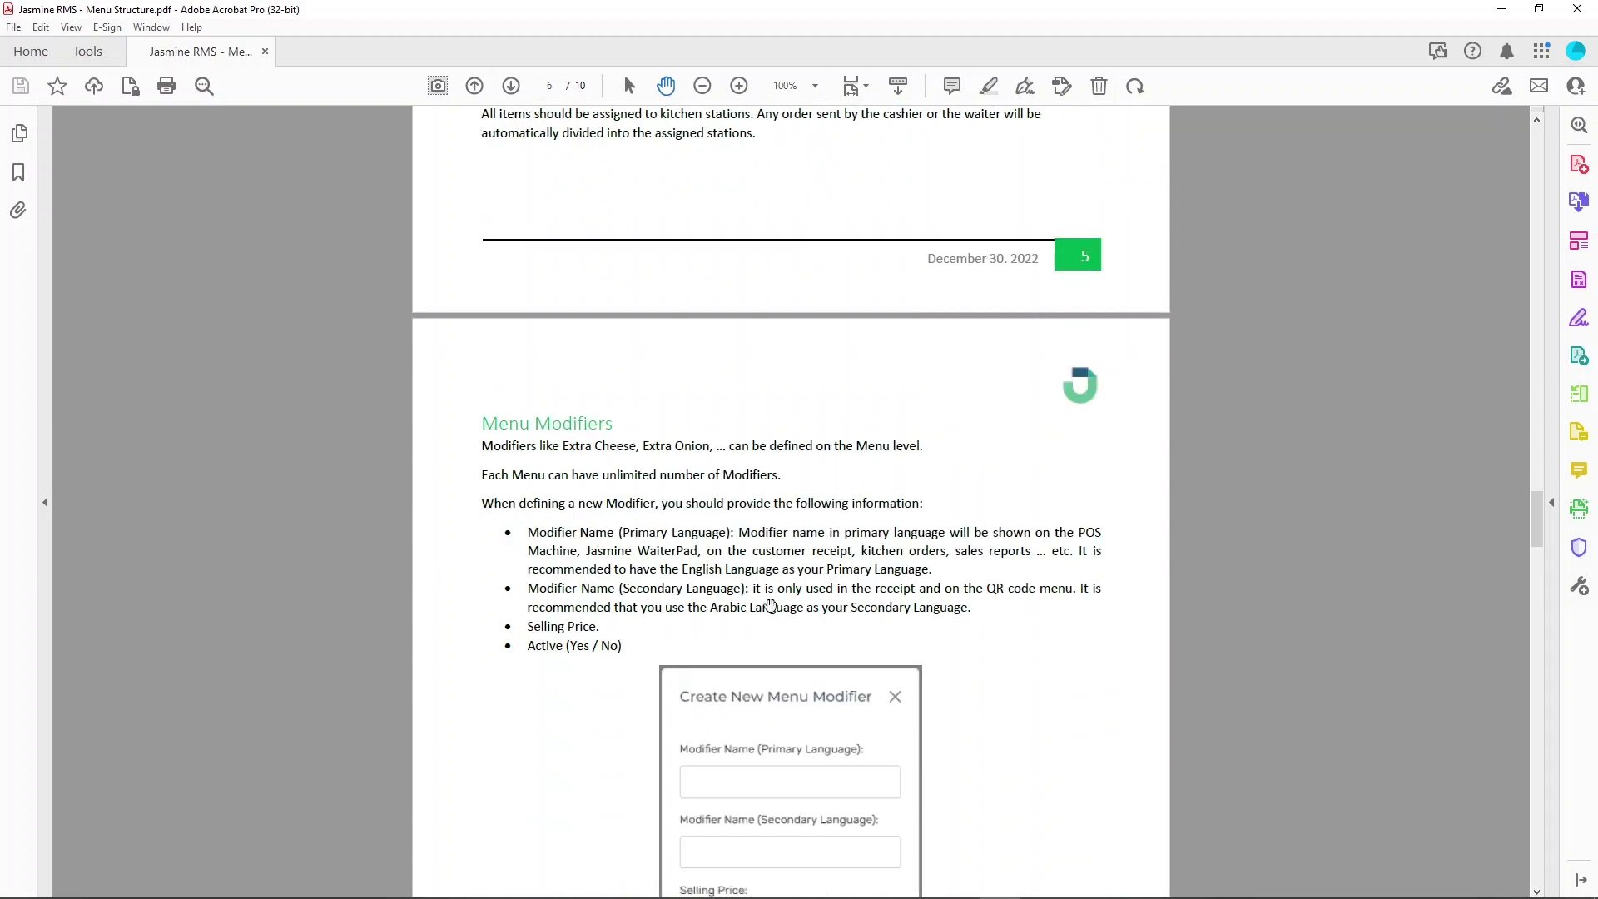
scroll(770, 605, down, 3)
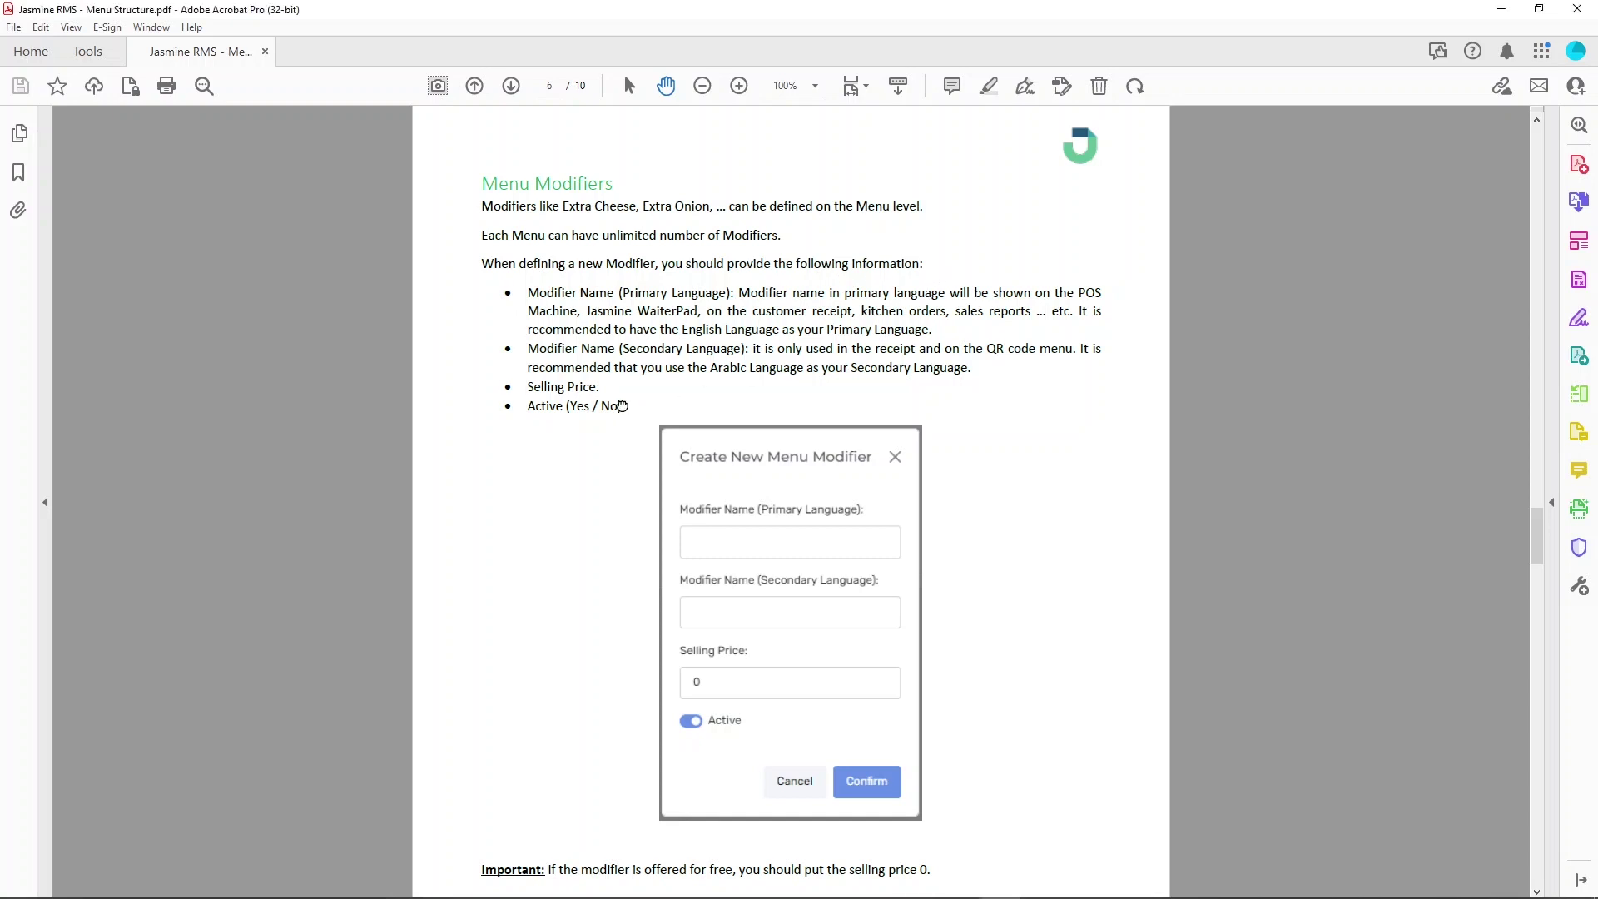
drag(622, 406, 617, 347)
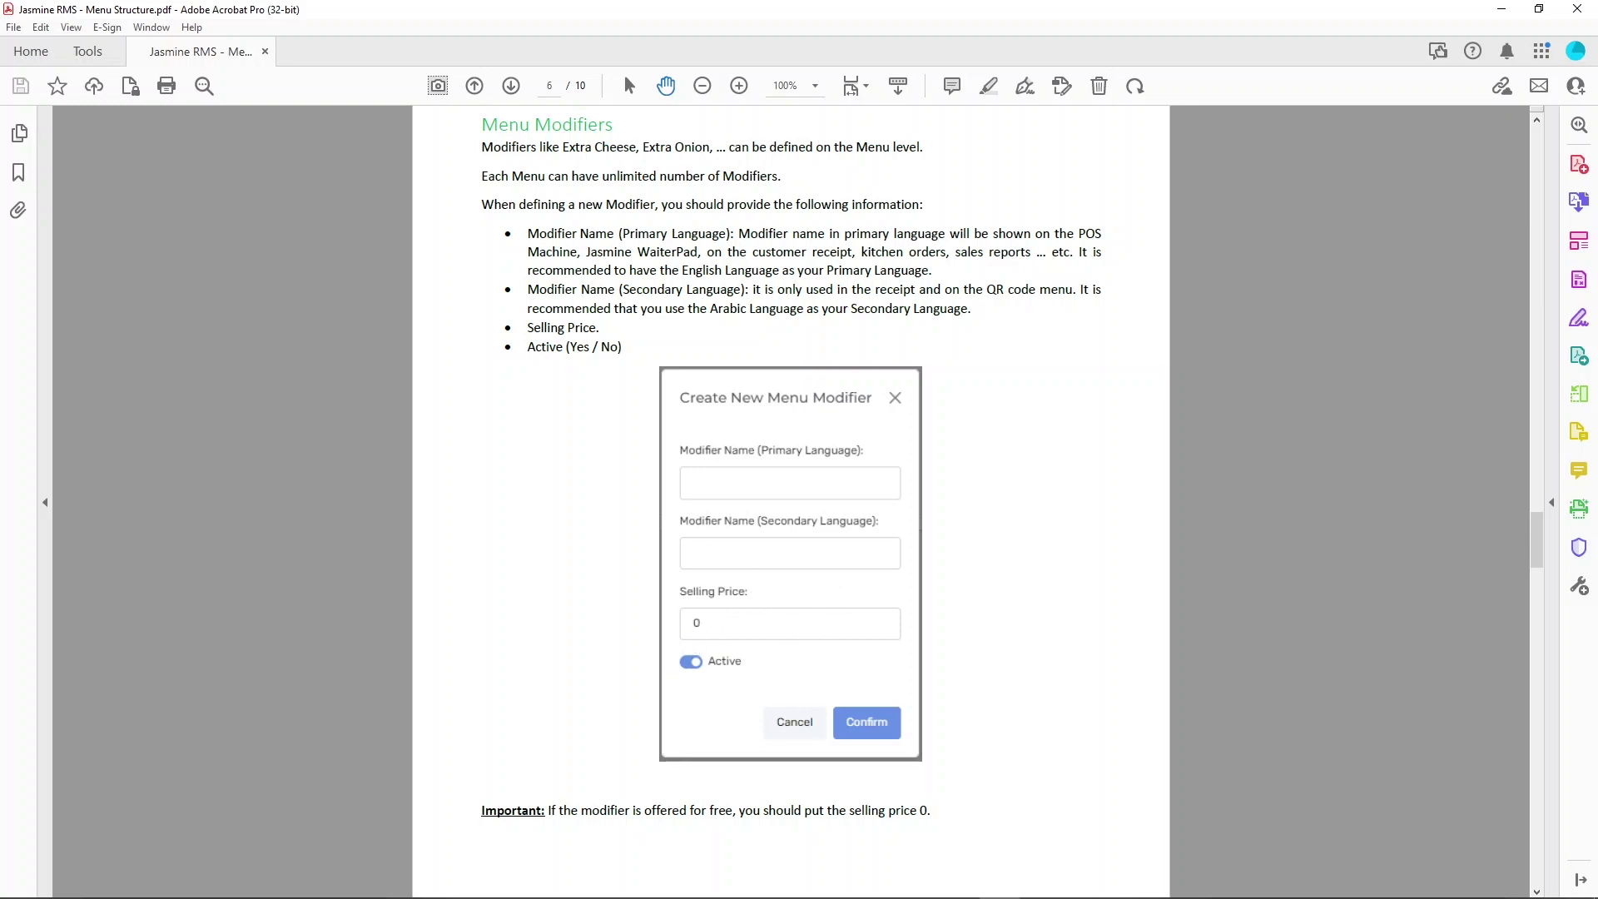
Return to Jasmine in the browser and show the defined modifiers of Normal Menu in Modifiers Management.
click(184, 882)
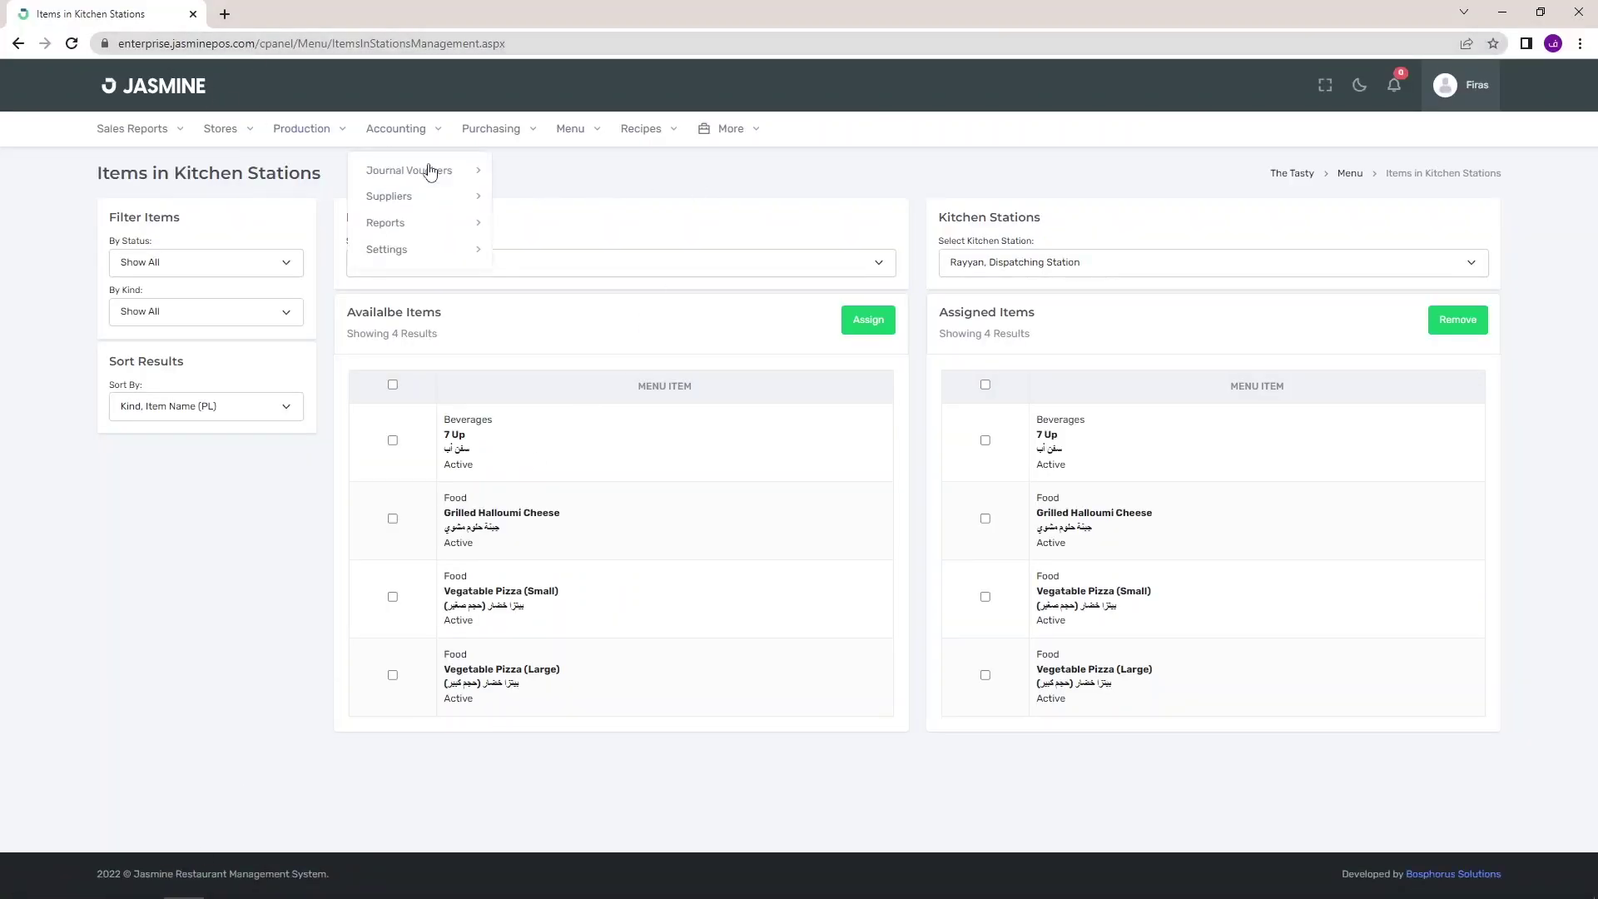
mouse_move(581, 135)
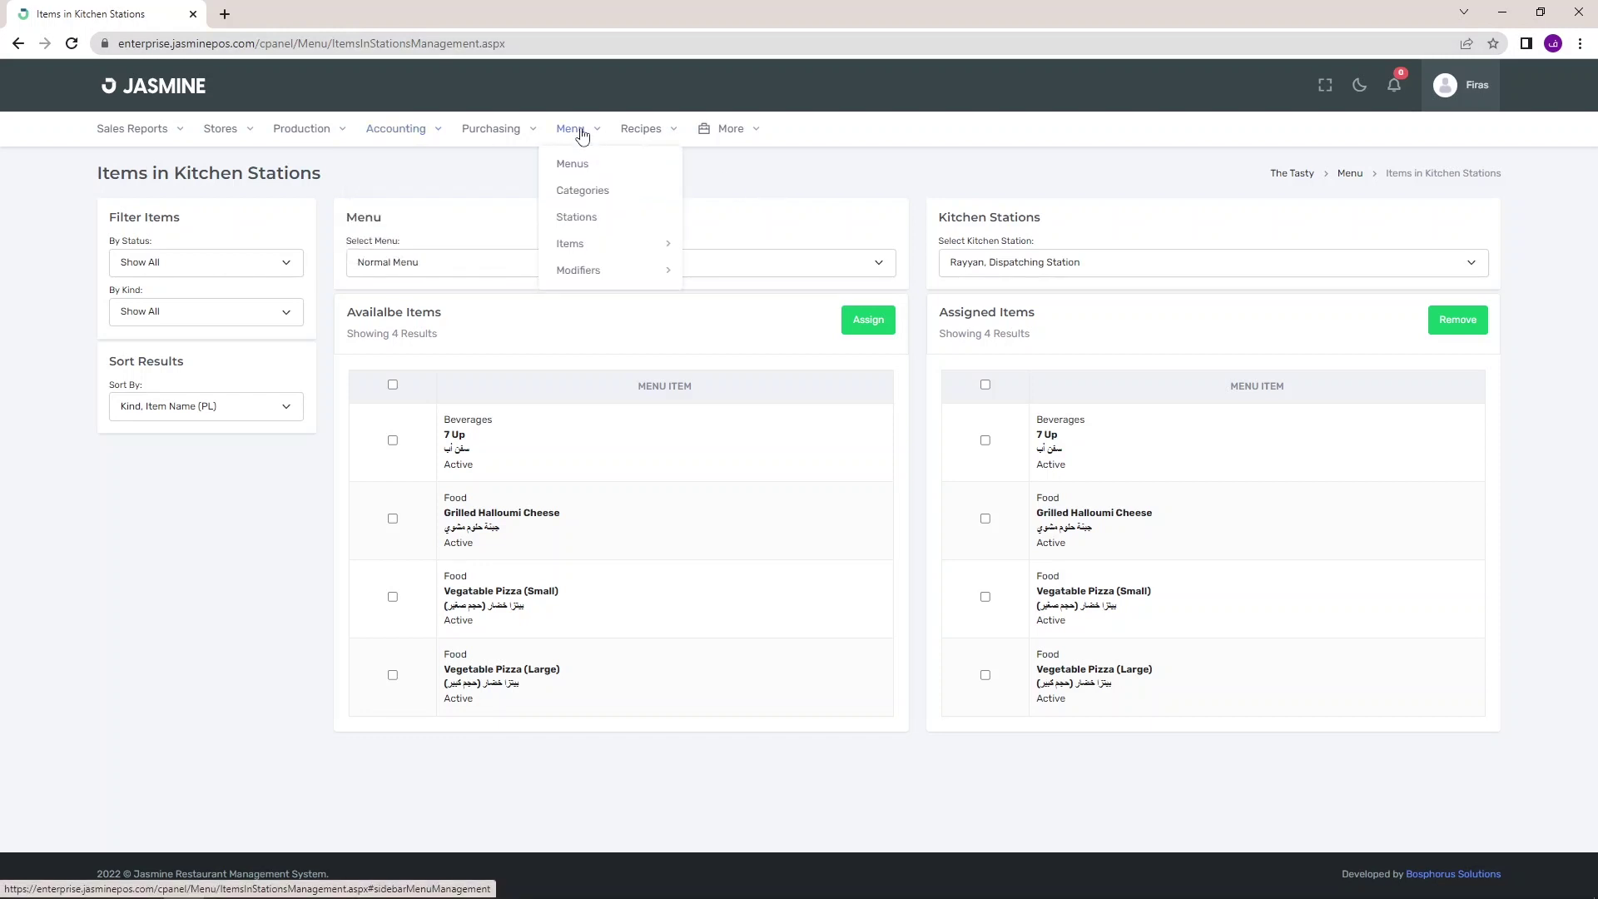
mouse_move(587, 281)
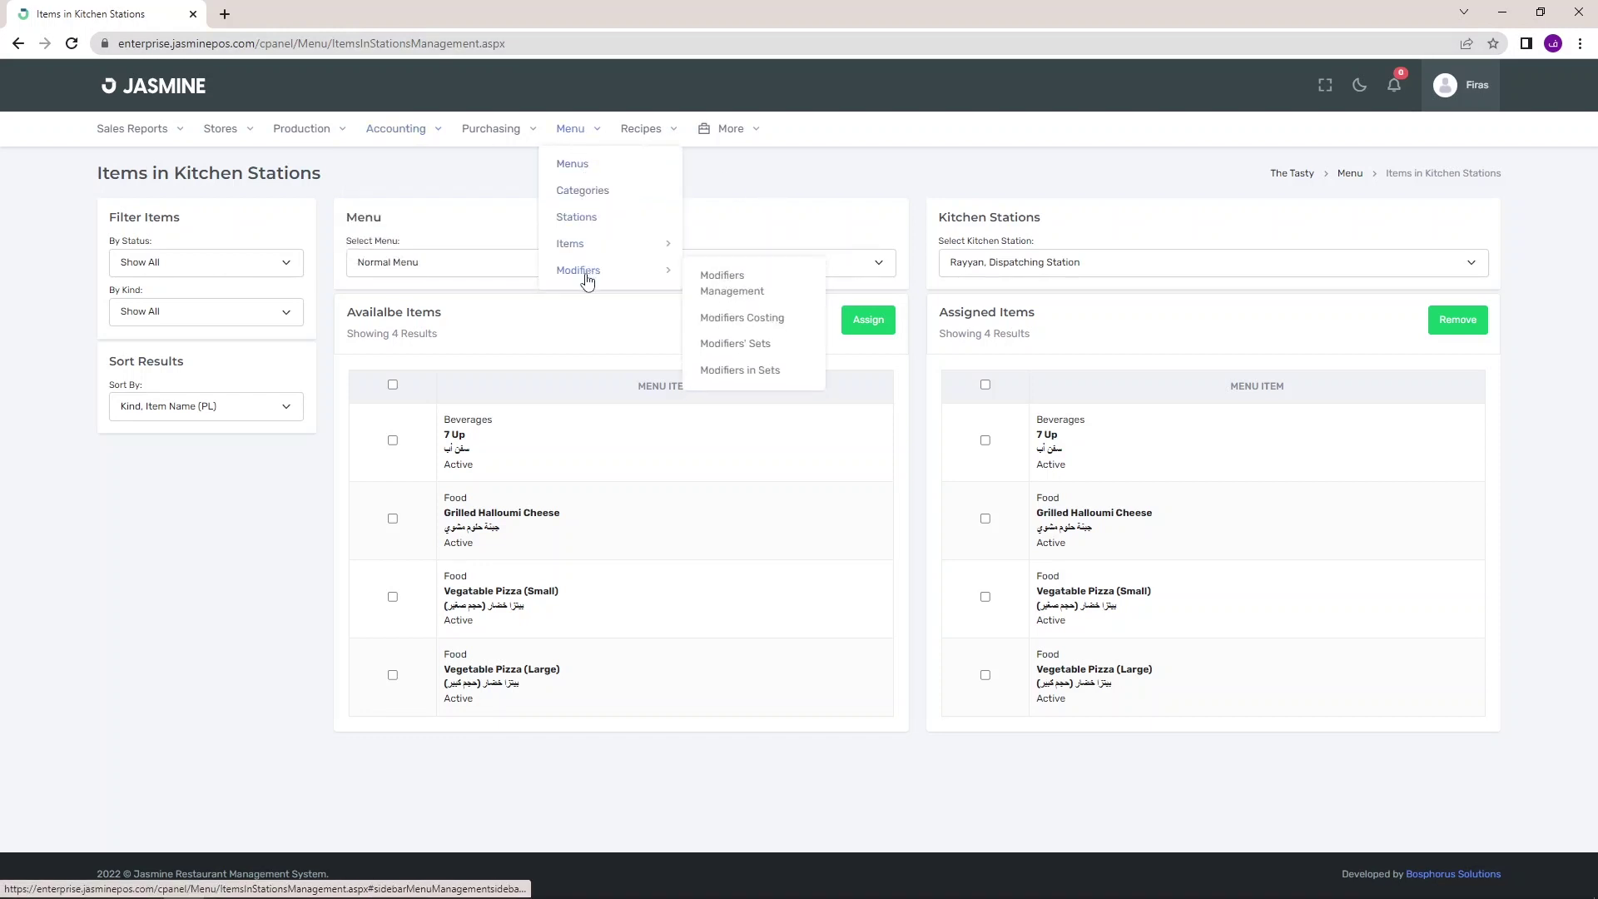
click(734, 297)
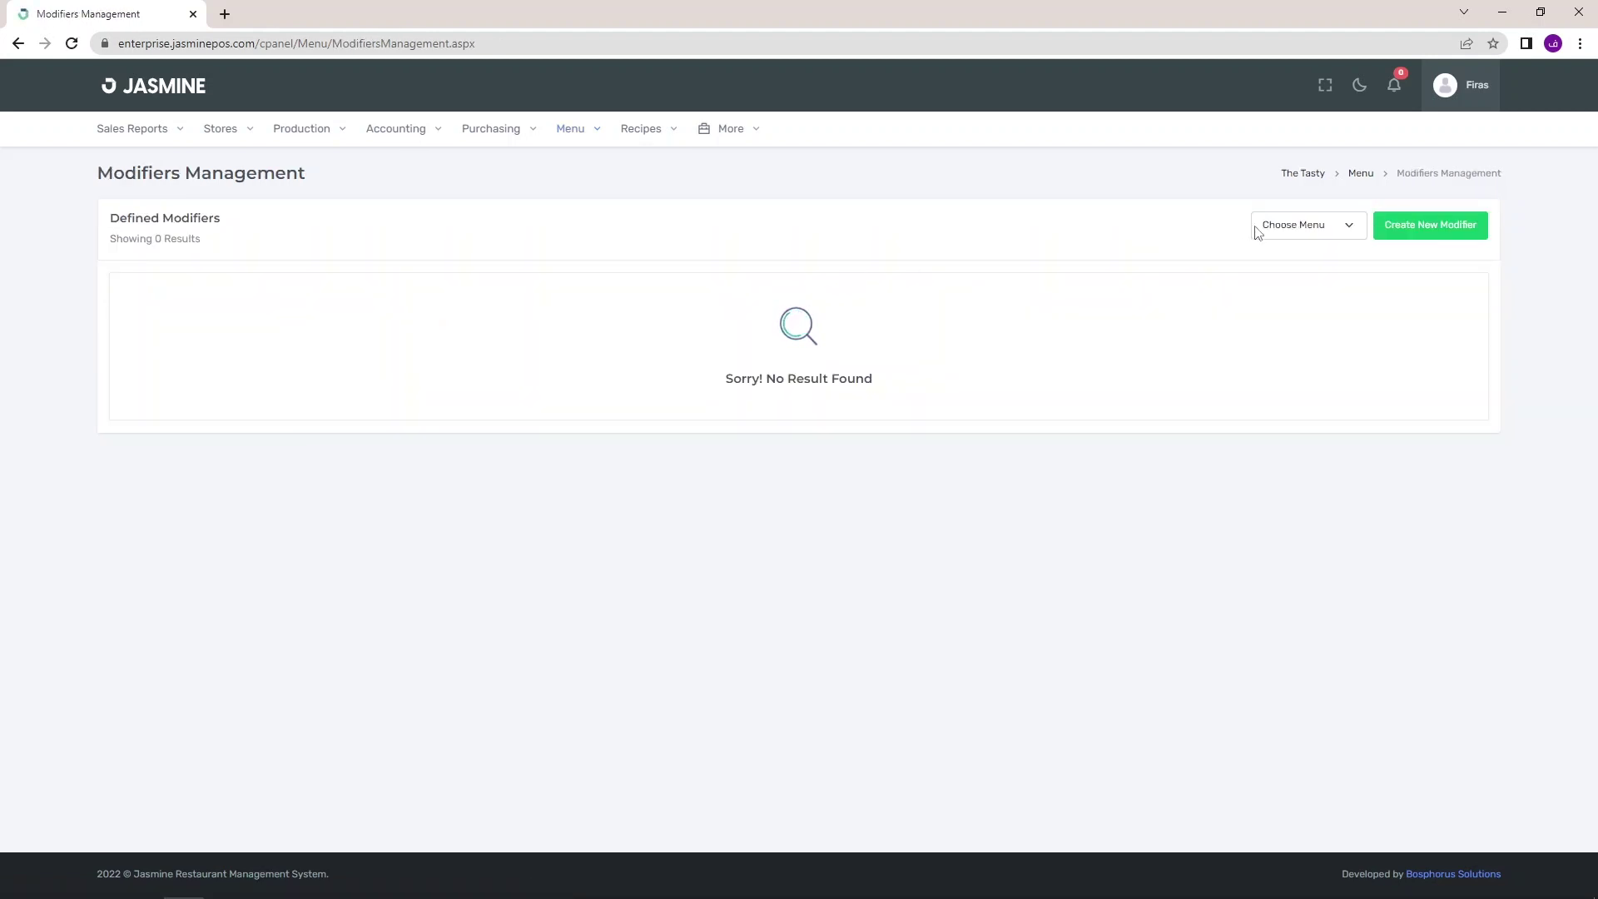
click(1258, 232)
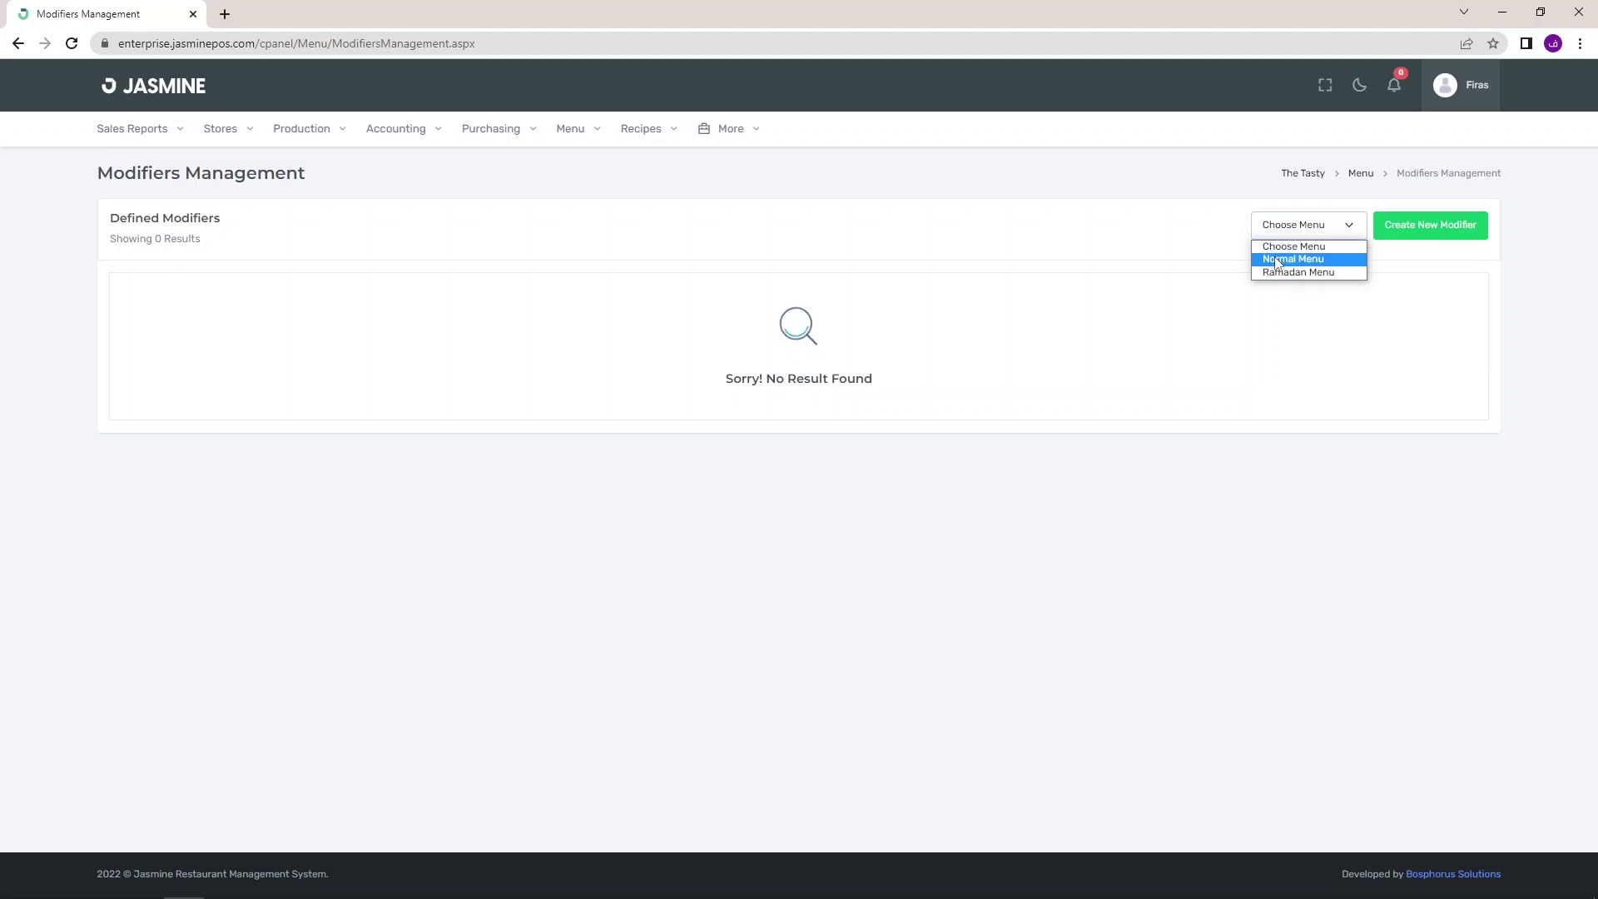
click(1278, 260)
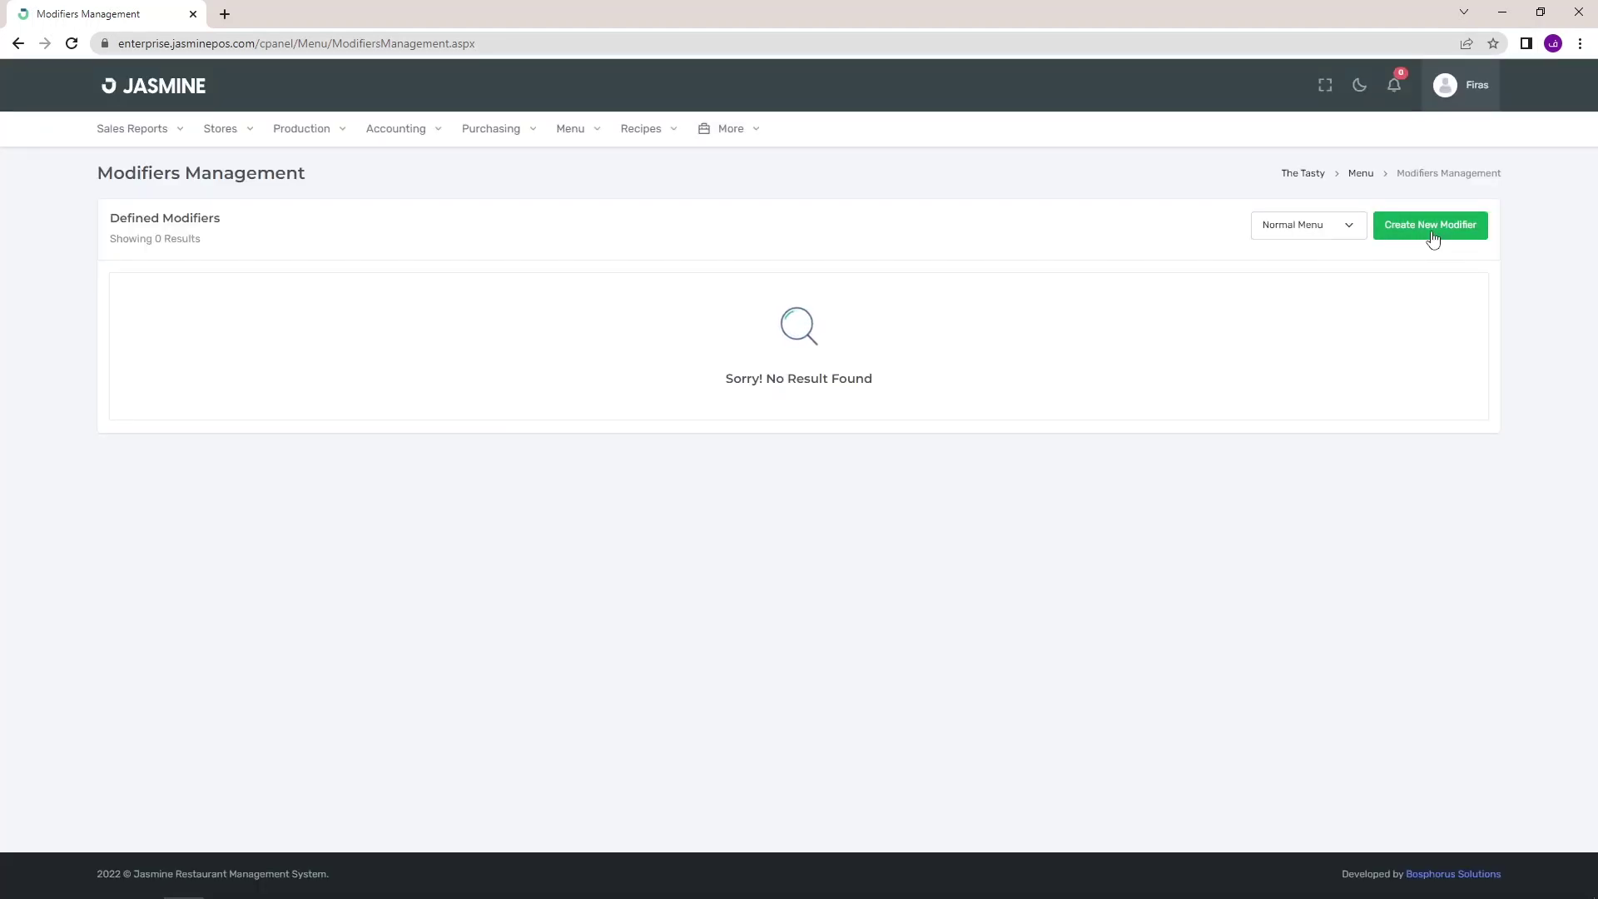
Create two active modifiers, Extra Cheese (جبنة زيادة) and Extra Onion (بصل زيادة), each with a selling price of 7.
click(1432, 239)
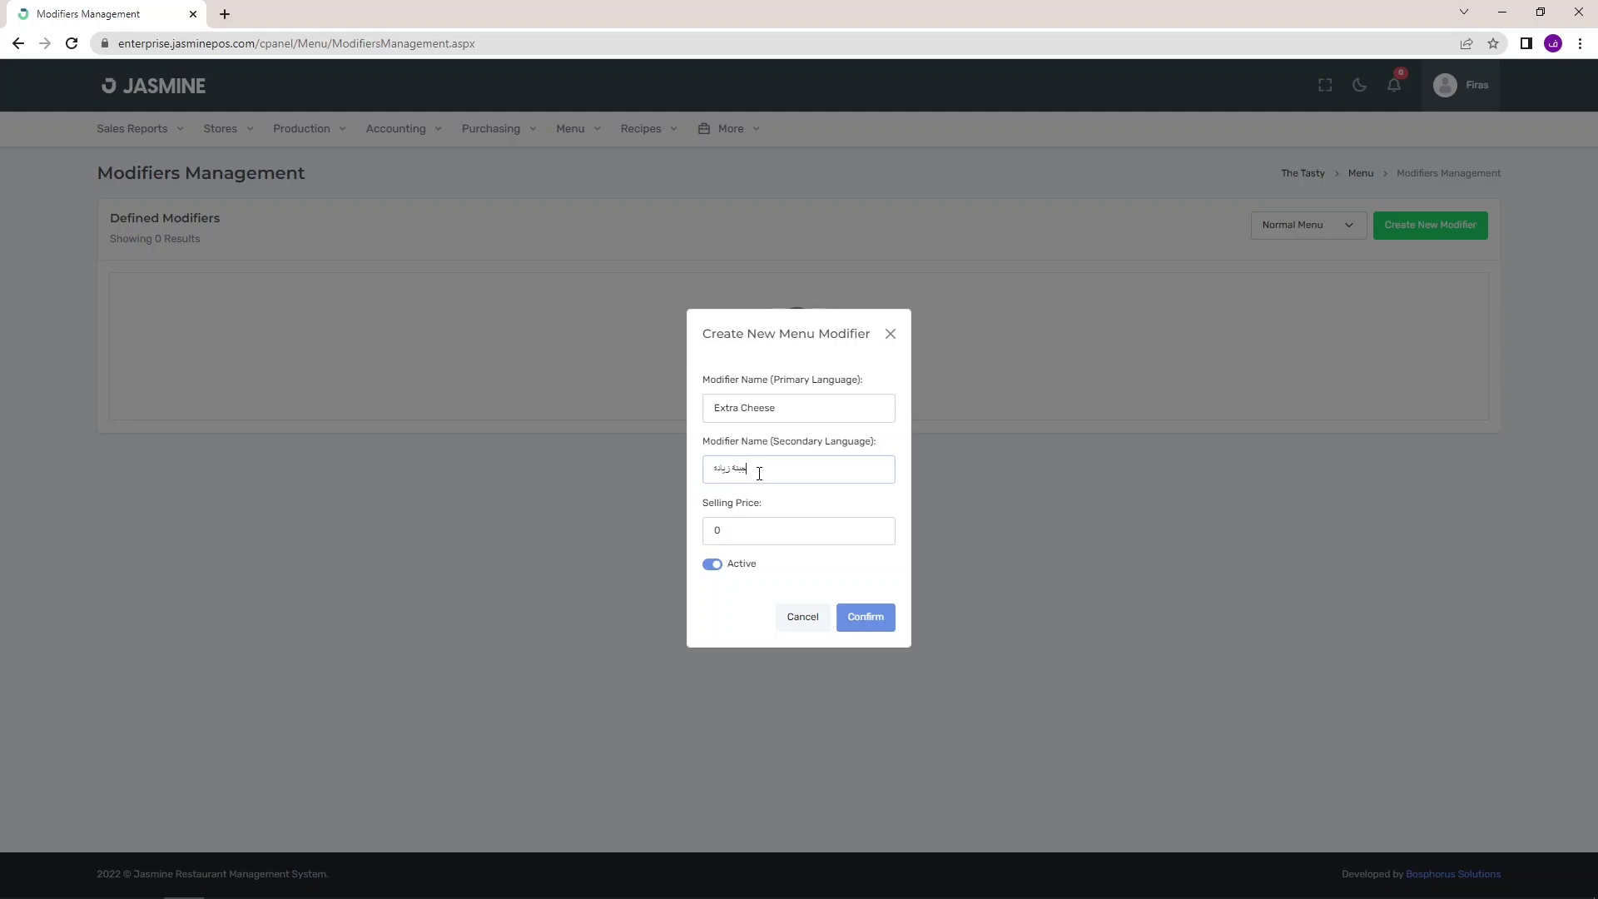
double_click(712, 529)
click(864, 616)
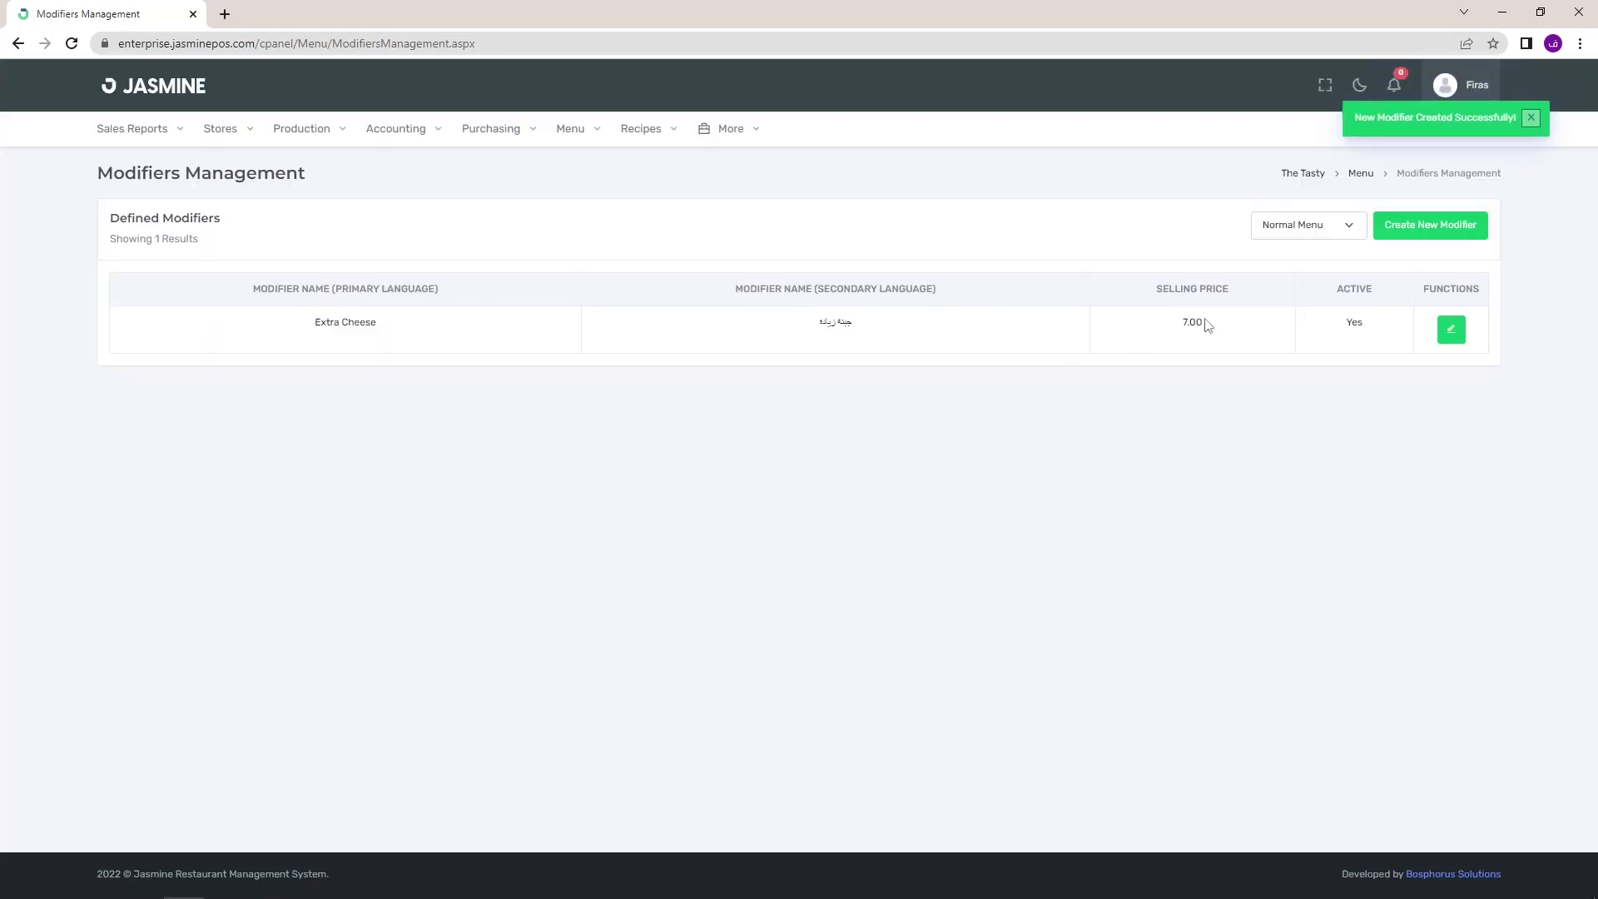
click(1425, 237)
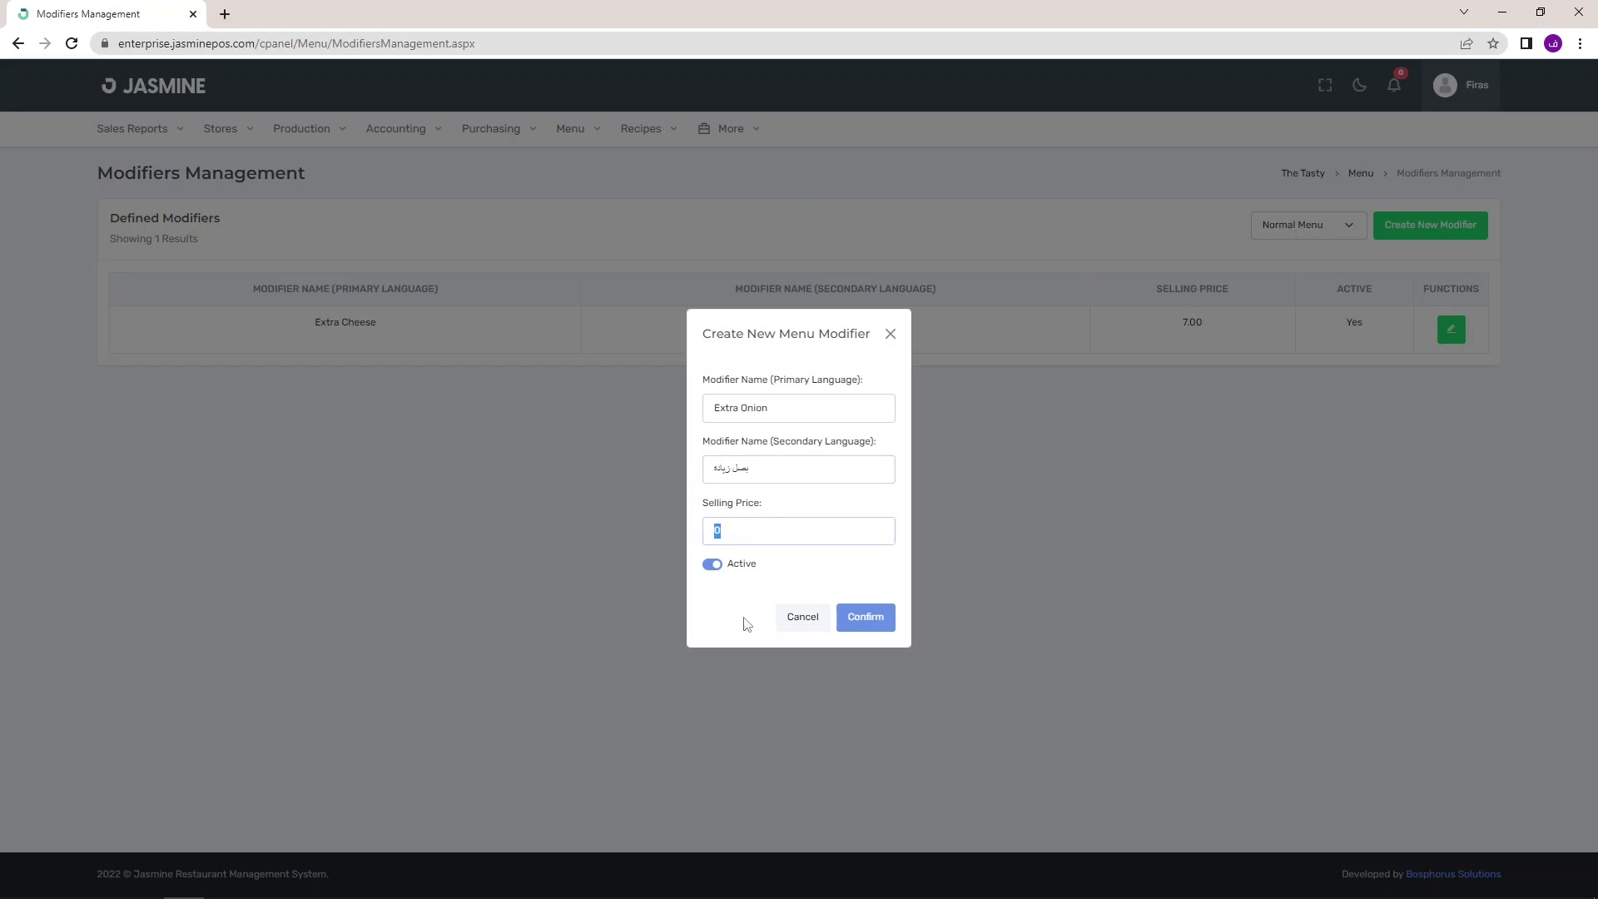
click(863, 618)
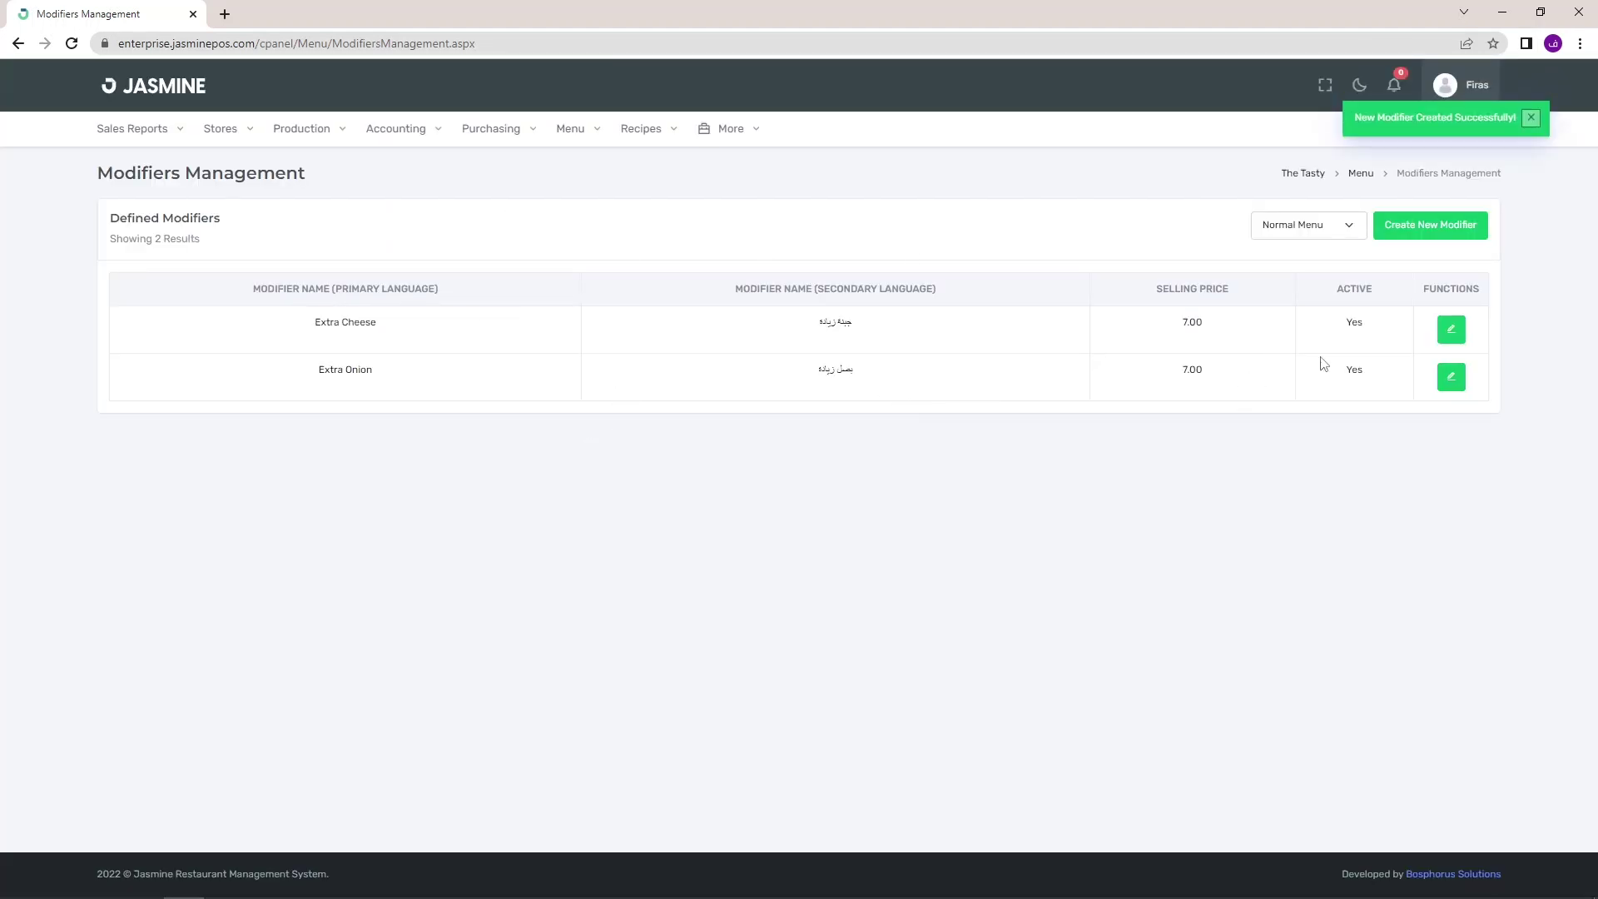
Change the selling price of the Extra Cheese modifier to 8.
click(1451, 331)
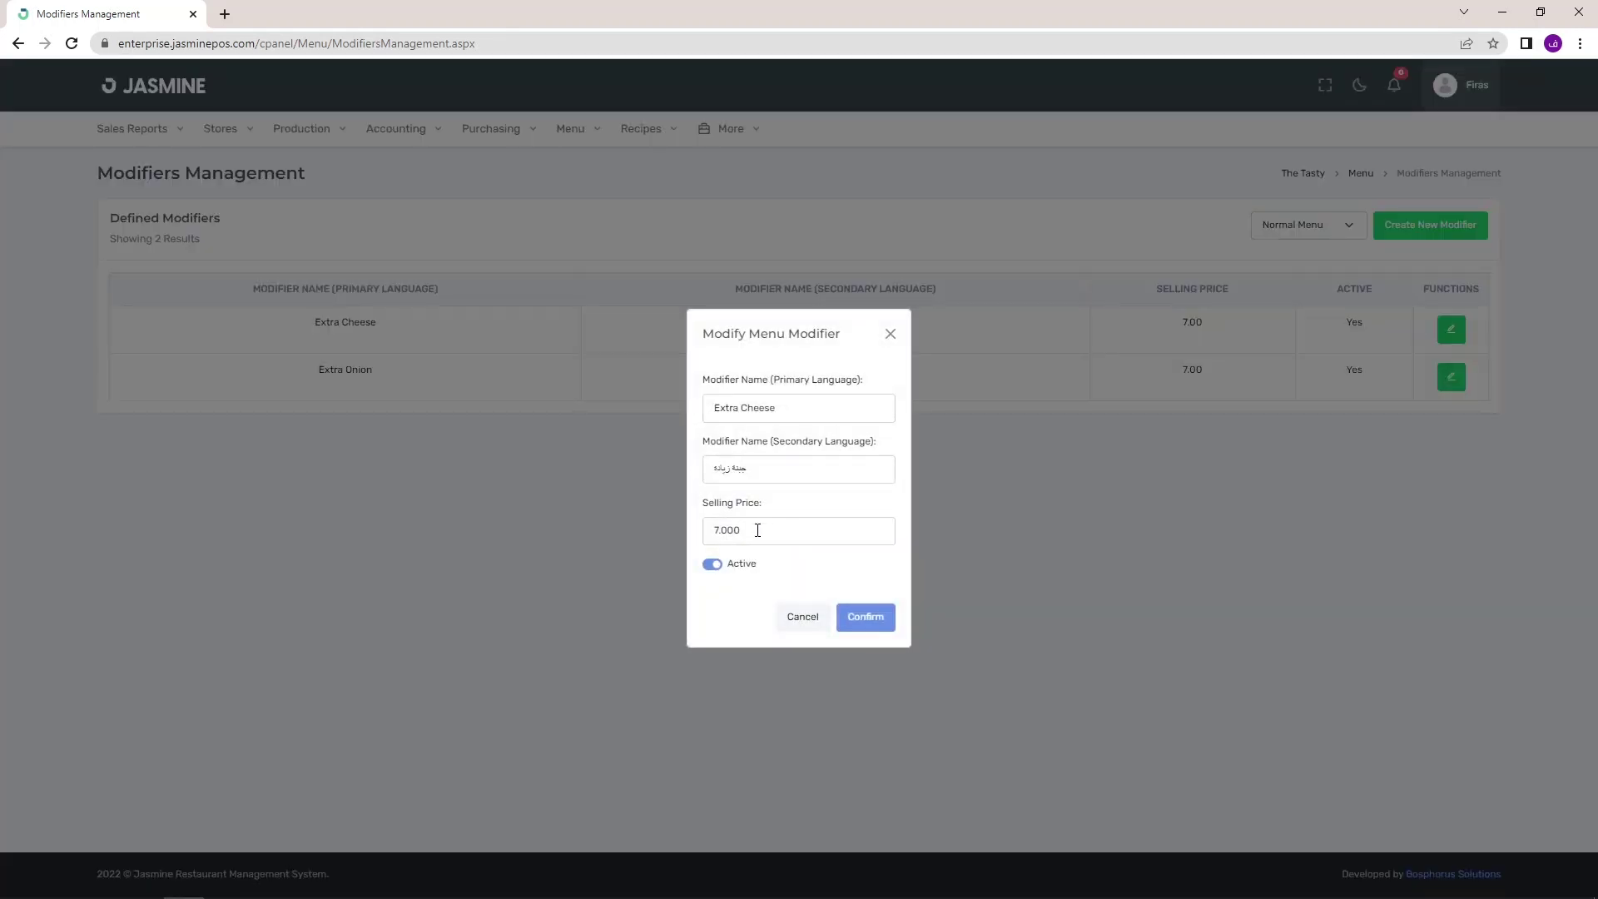
drag(733, 533, 702, 539)
text(8)
click(866, 616)
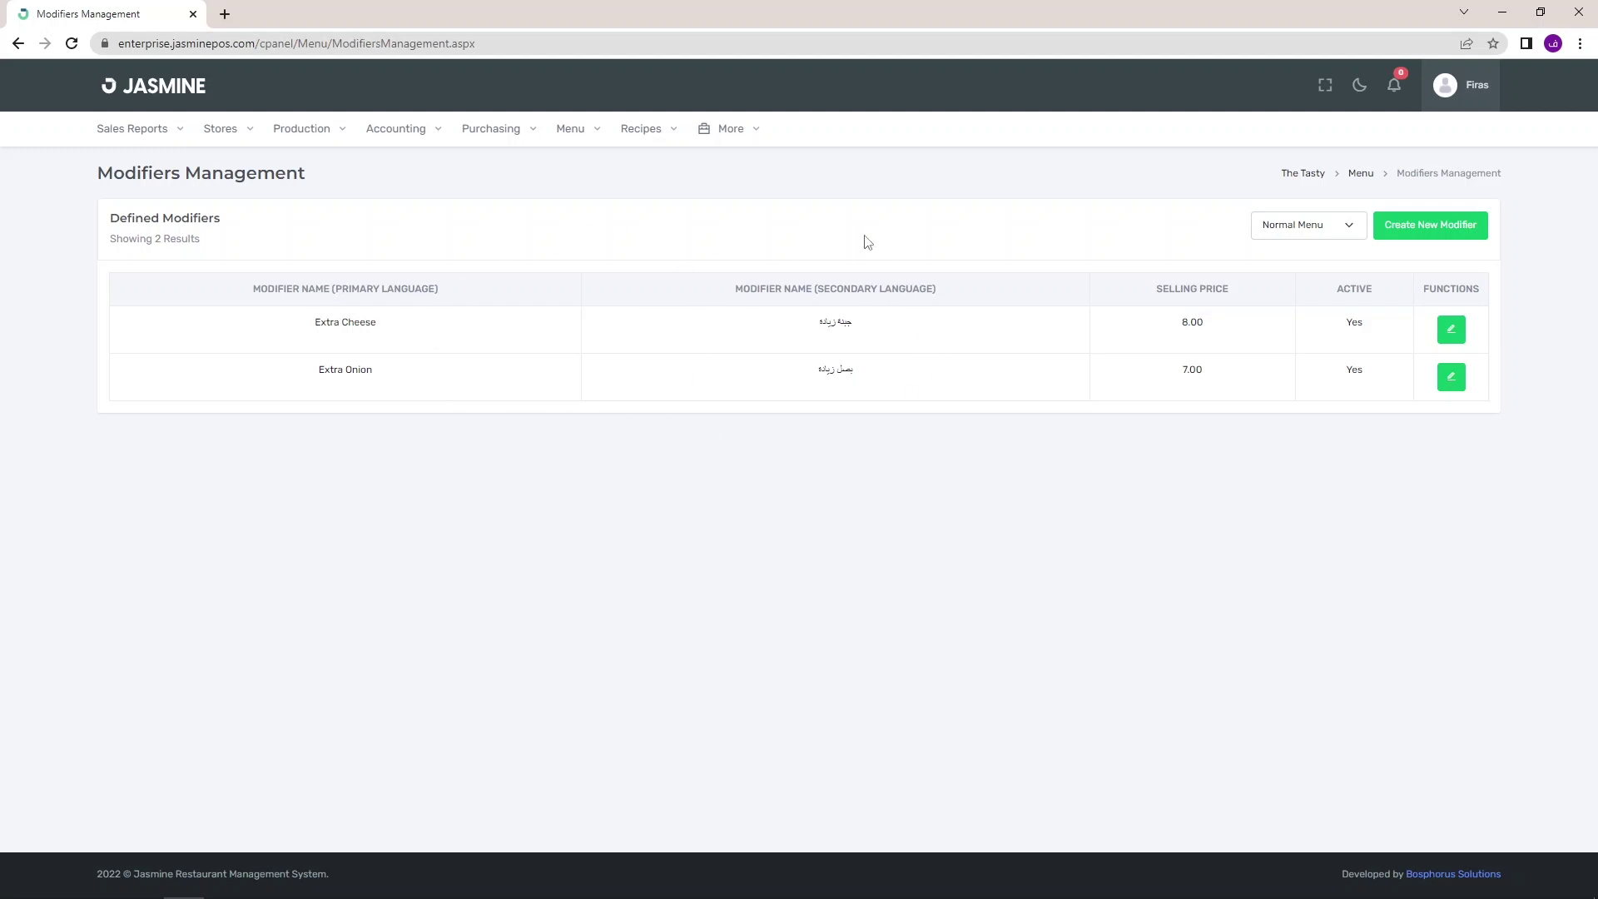
Switch to the Menu Structure PDF in Acrobat and read the Modifiers' Sets section on page 7.
click(1503, 14)
drag(791, 513, 810, 268)
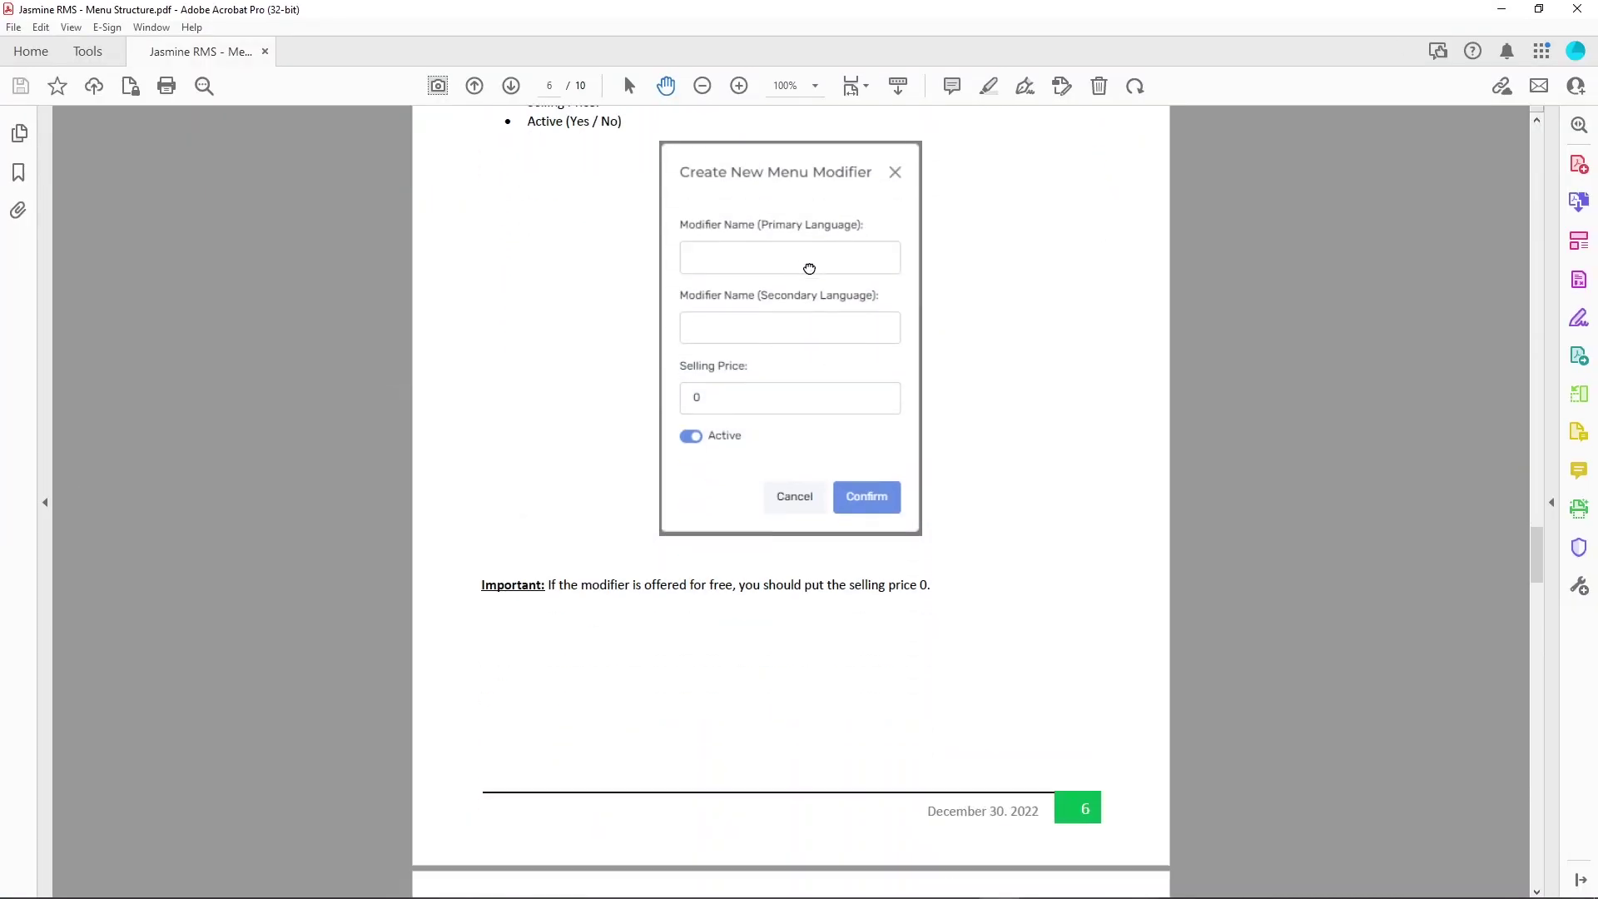
scroll(809, 268, down, 4)
drag(749, 678, 777, 292)
scroll(709, 425, down, 2)
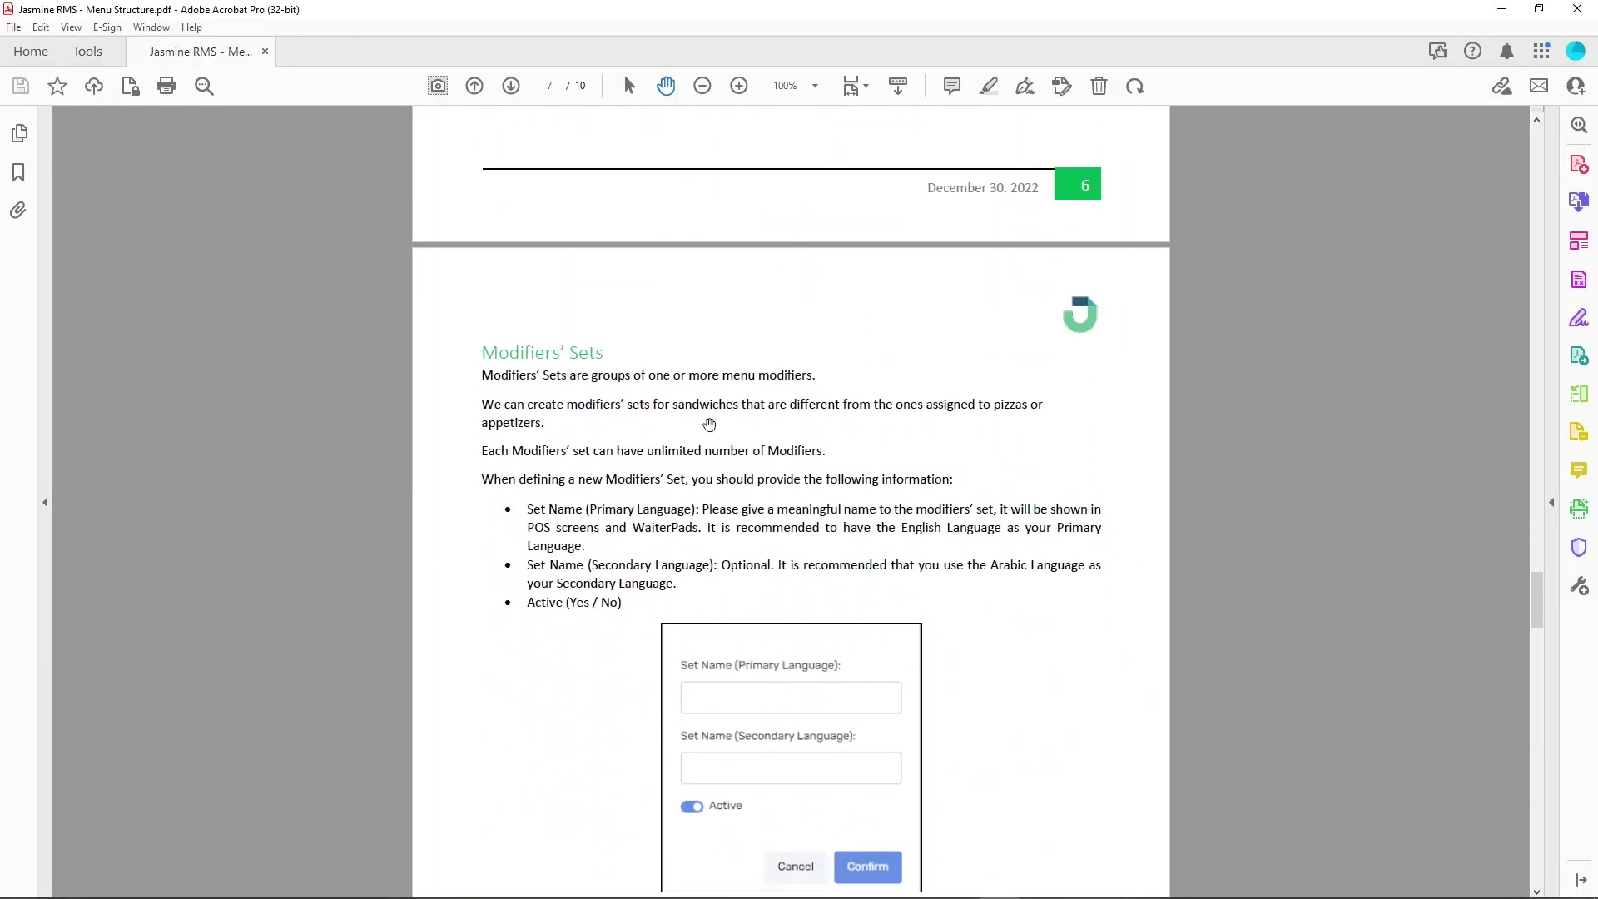
drag(646, 569, 649, 354)
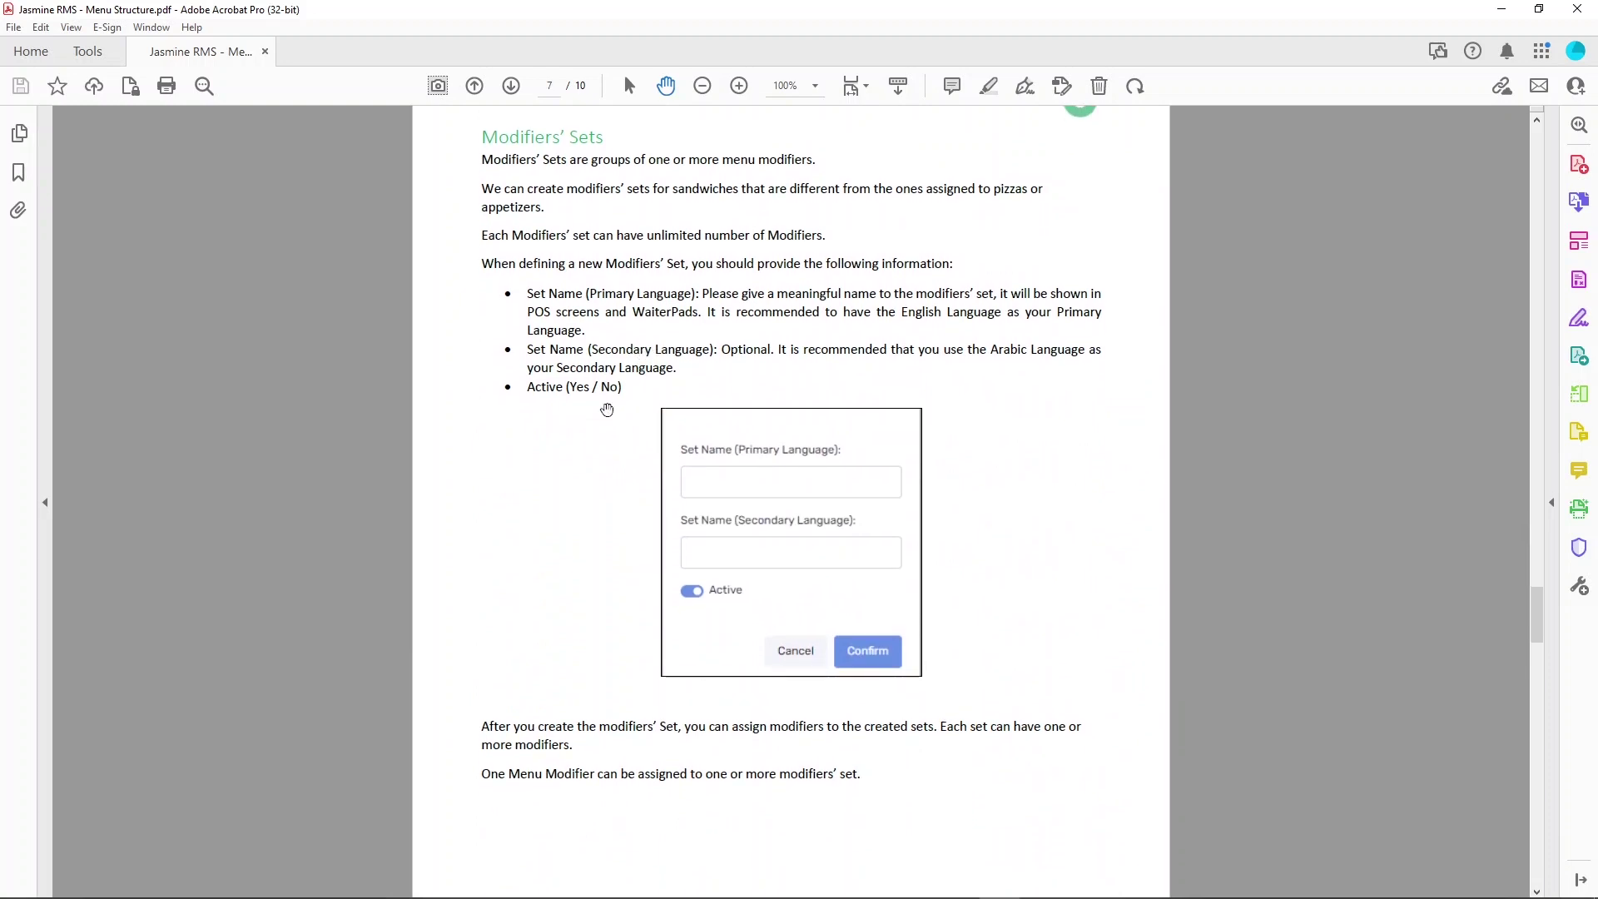
scroll(518, 201, up, 1)
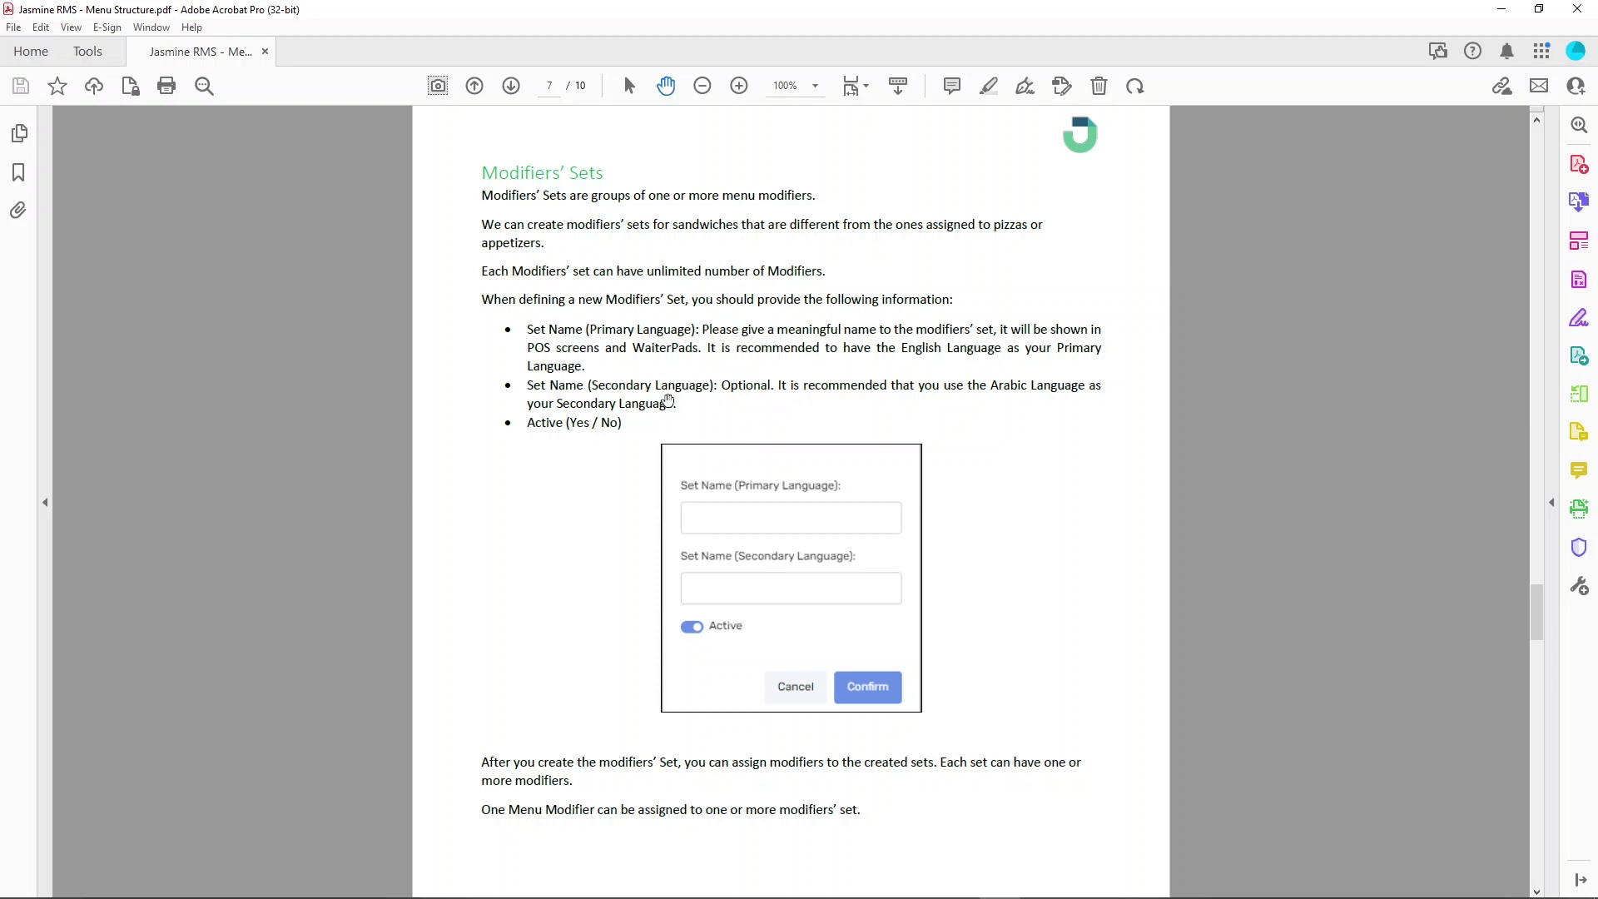
drag(666, 400, 668, 375)
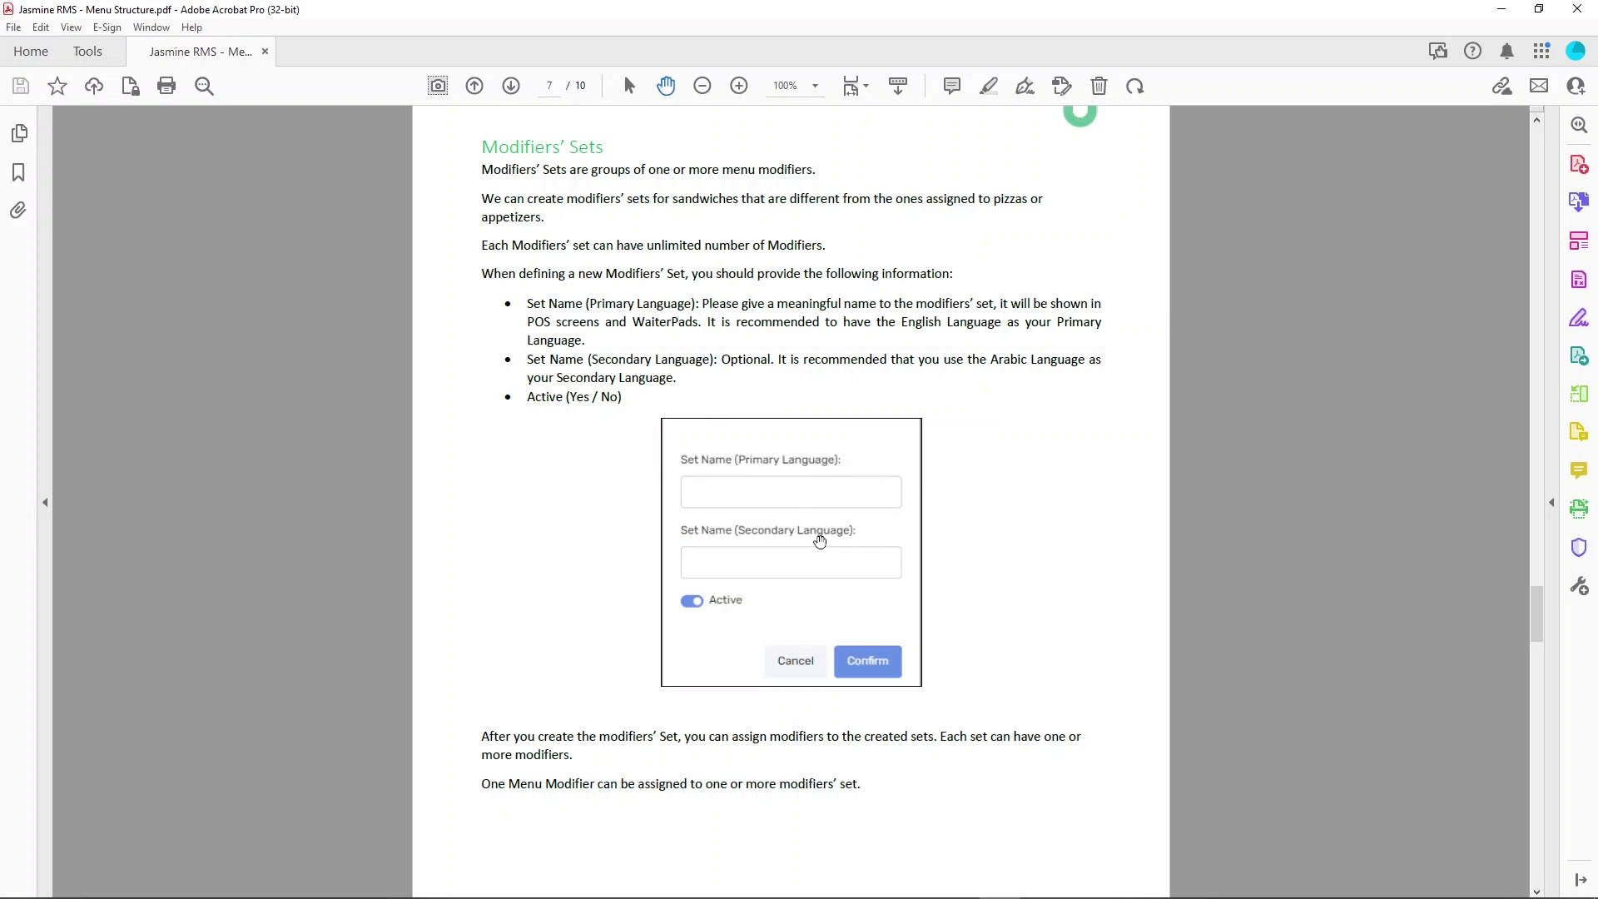
drag(820, 542, 819, 529)
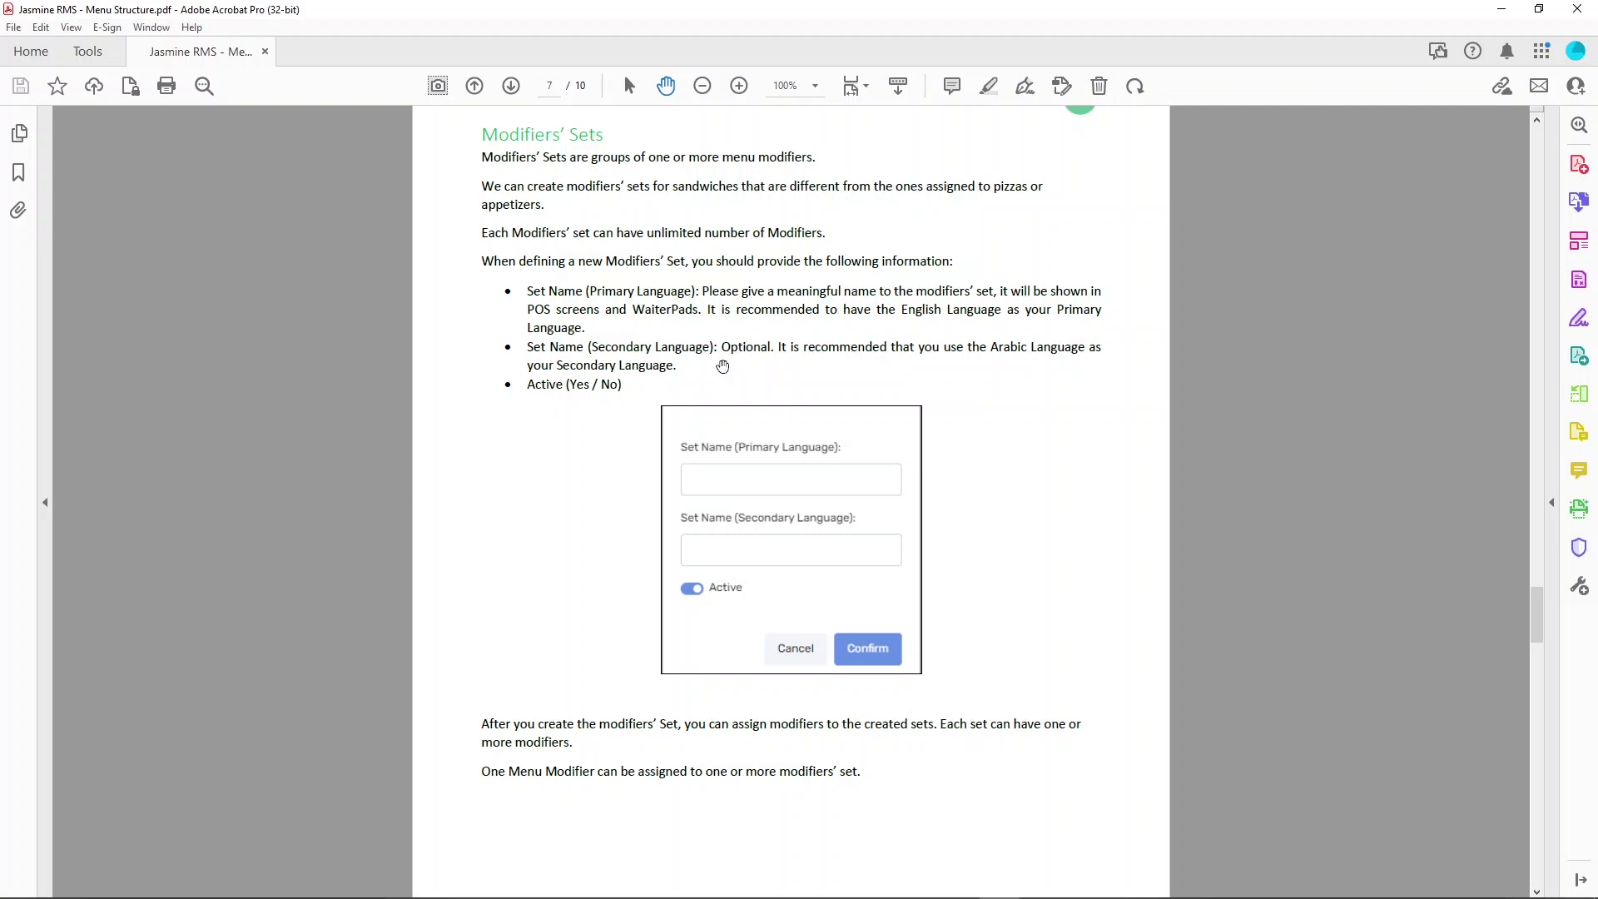
drag(616, 495, 615, 454)
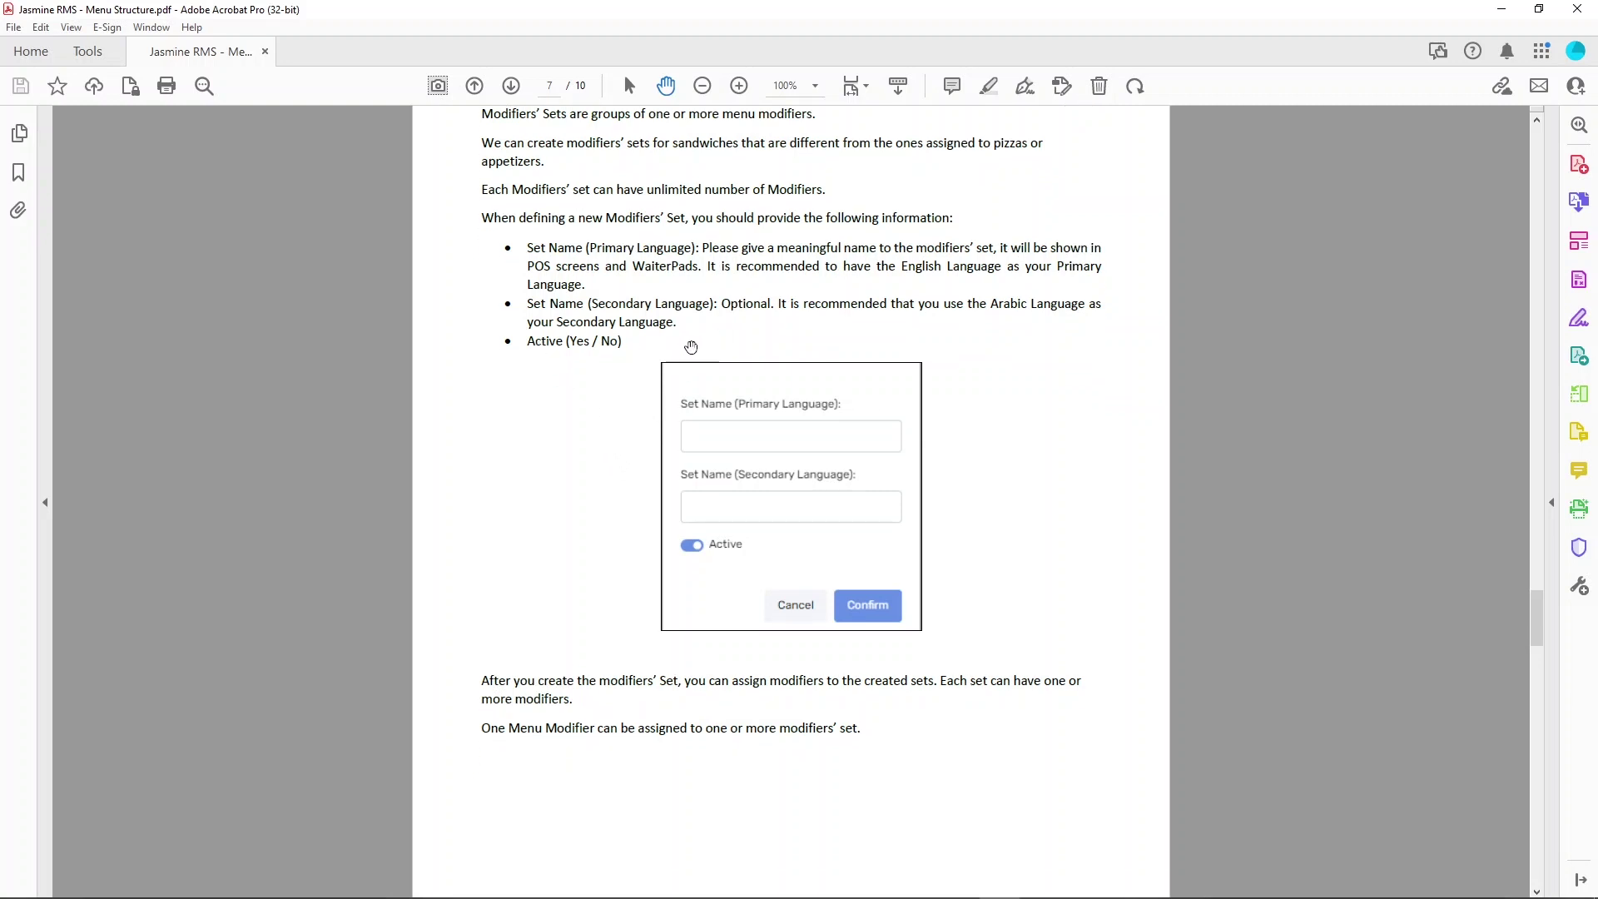
Switch from the PDF guide to Chrome and open Modifiers' Sets management for the Normal Menu.
drag(579, 612, 580, 549)
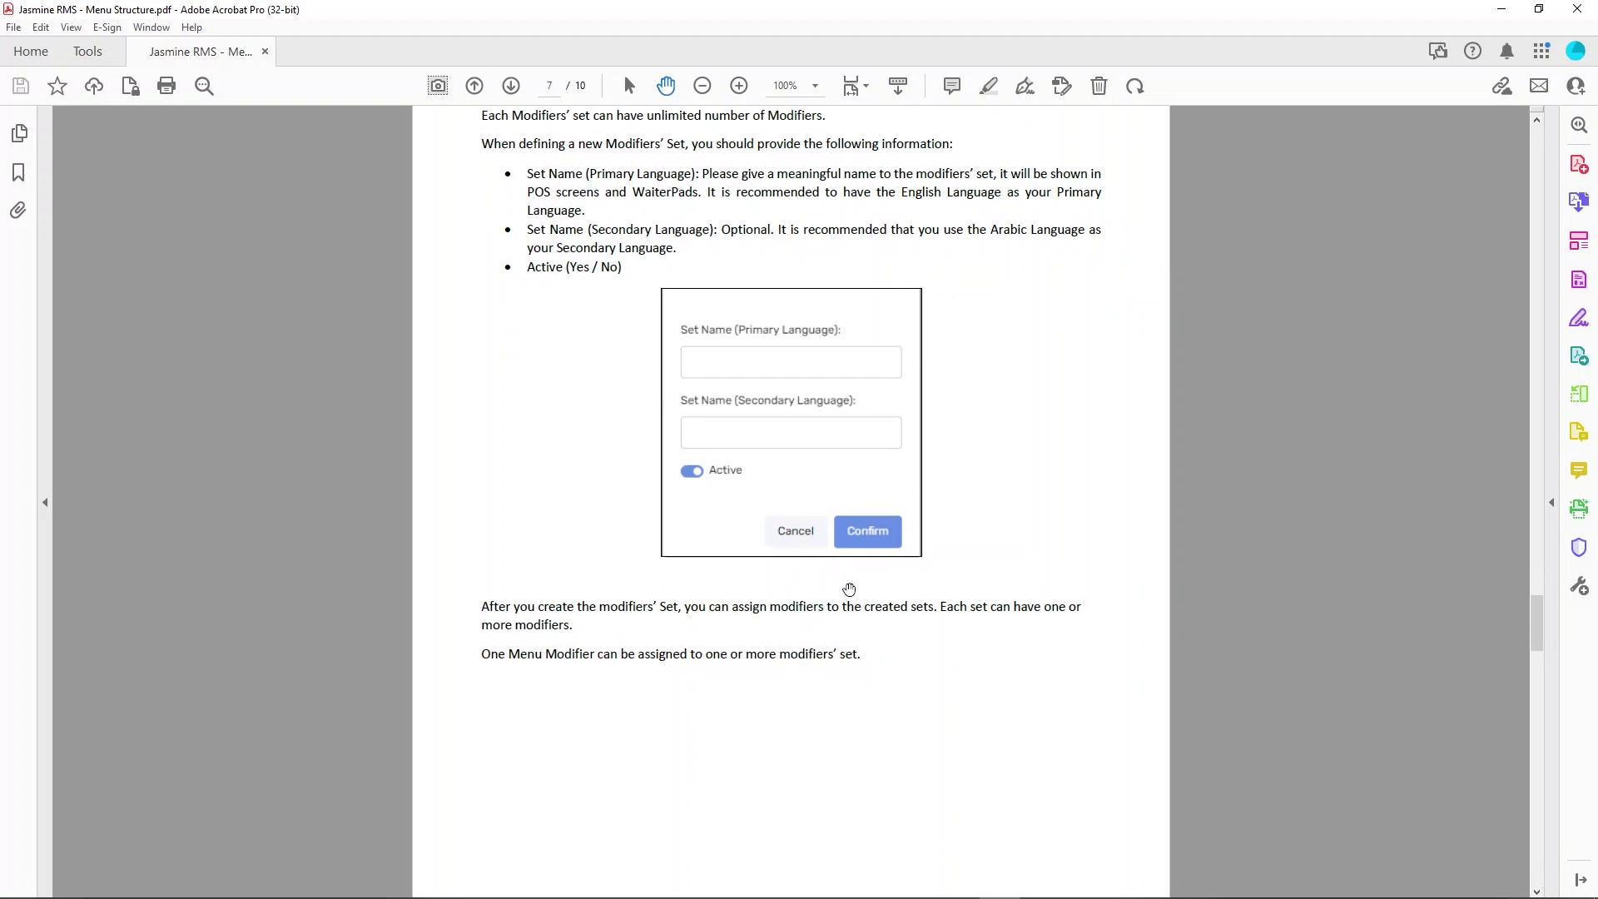
drag(652, 462, 634, 623)
mouse_move(919, 891)
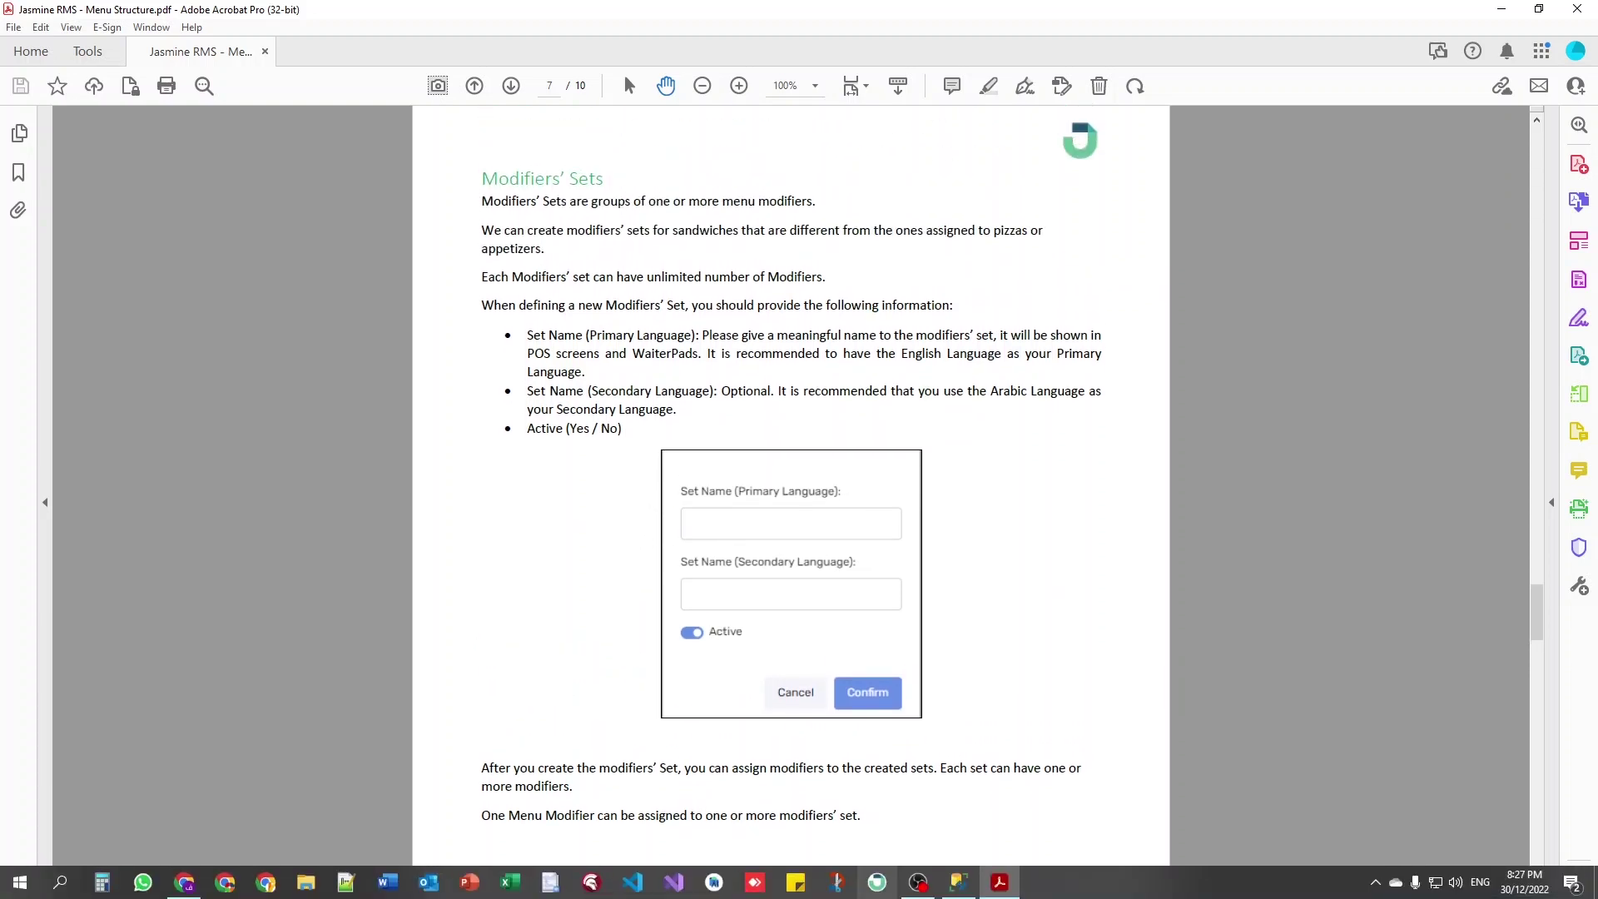
click(187, 887)
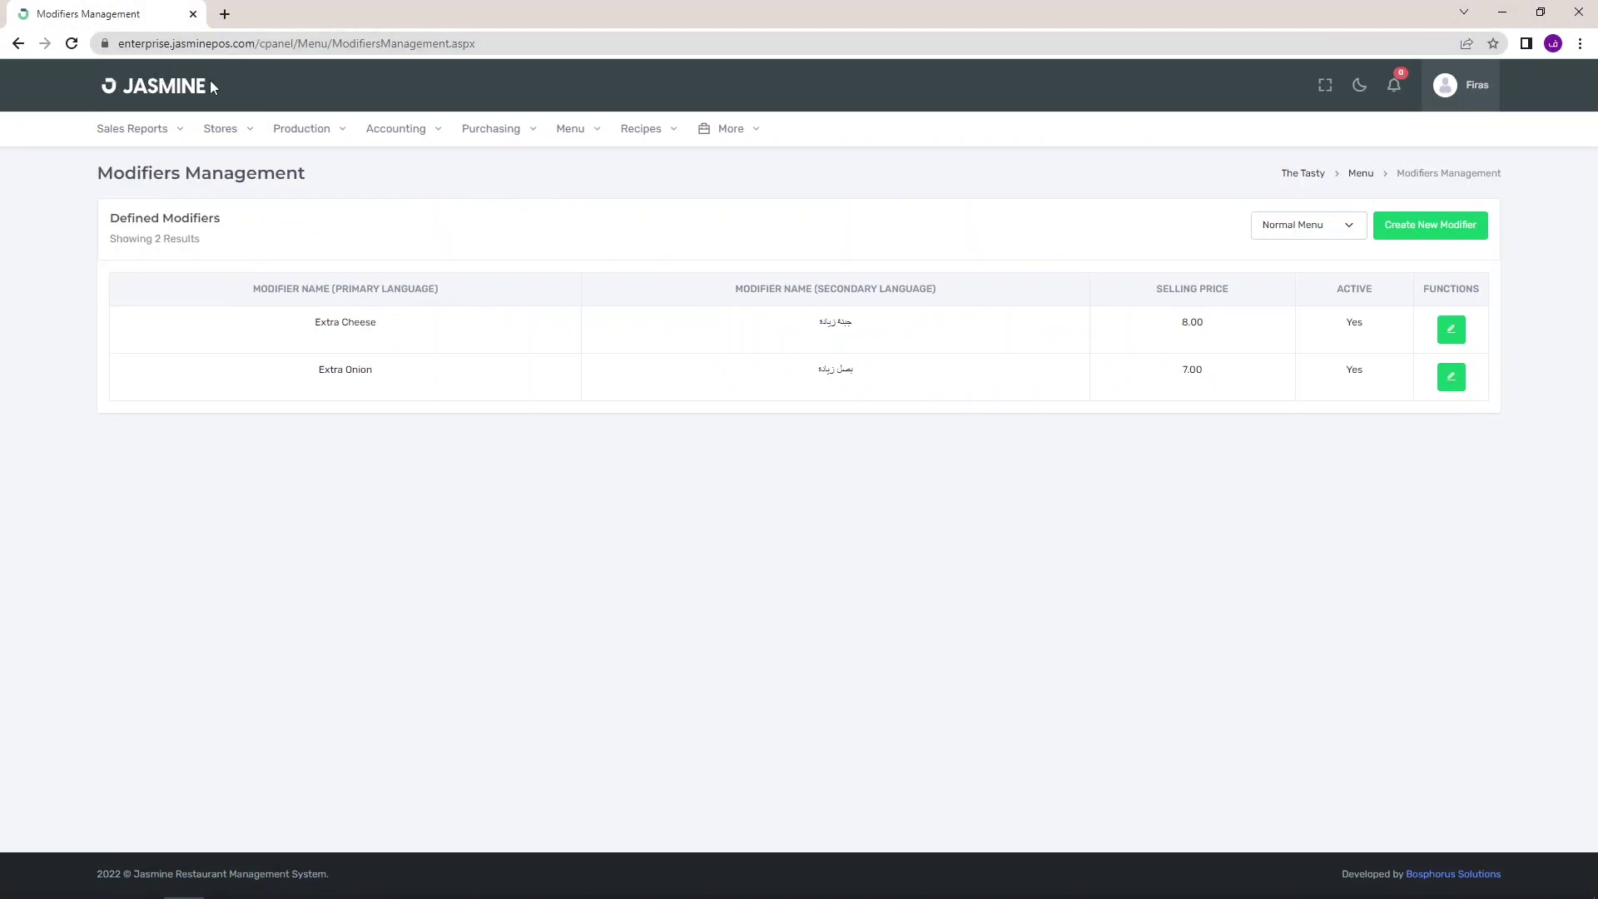
click(572, 135)
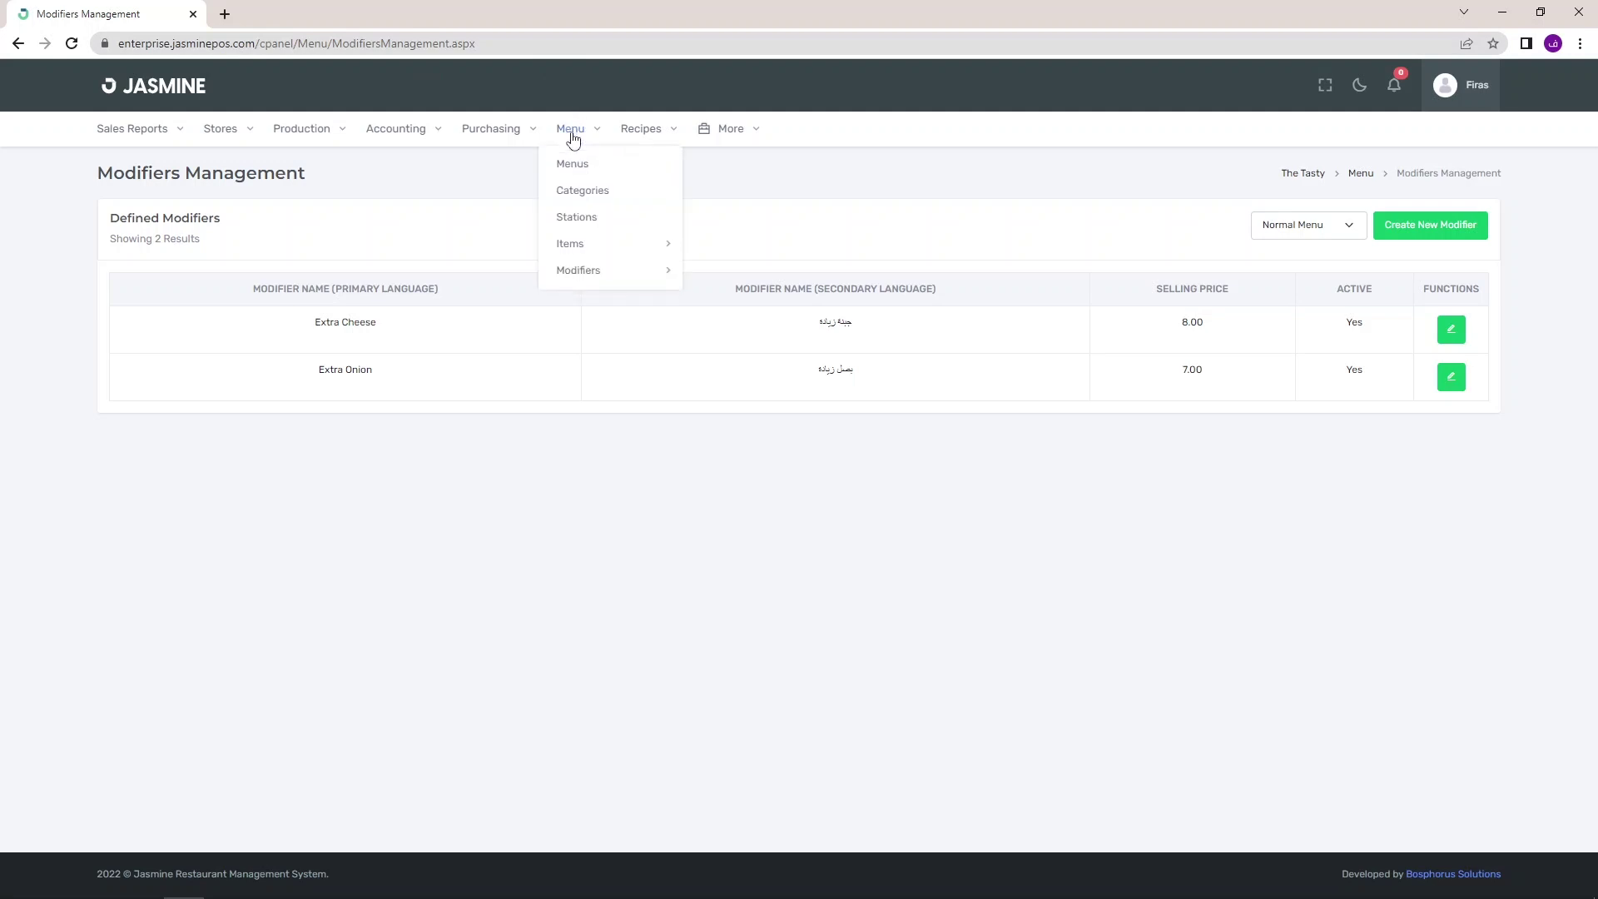
mouse_move(582, 277)
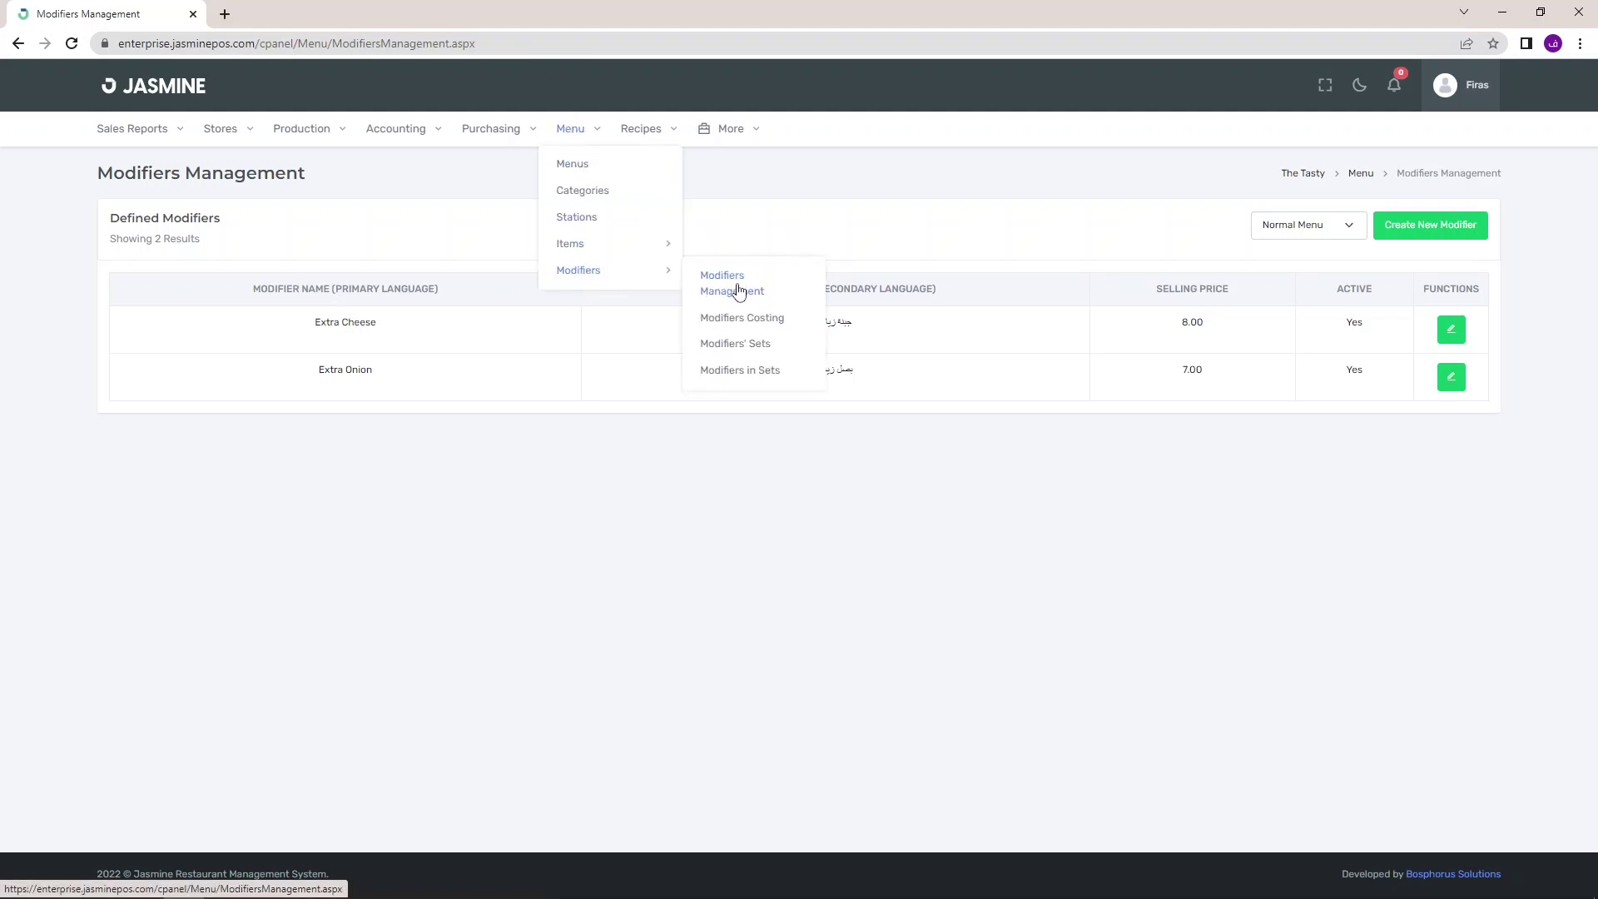
click(764, 354)
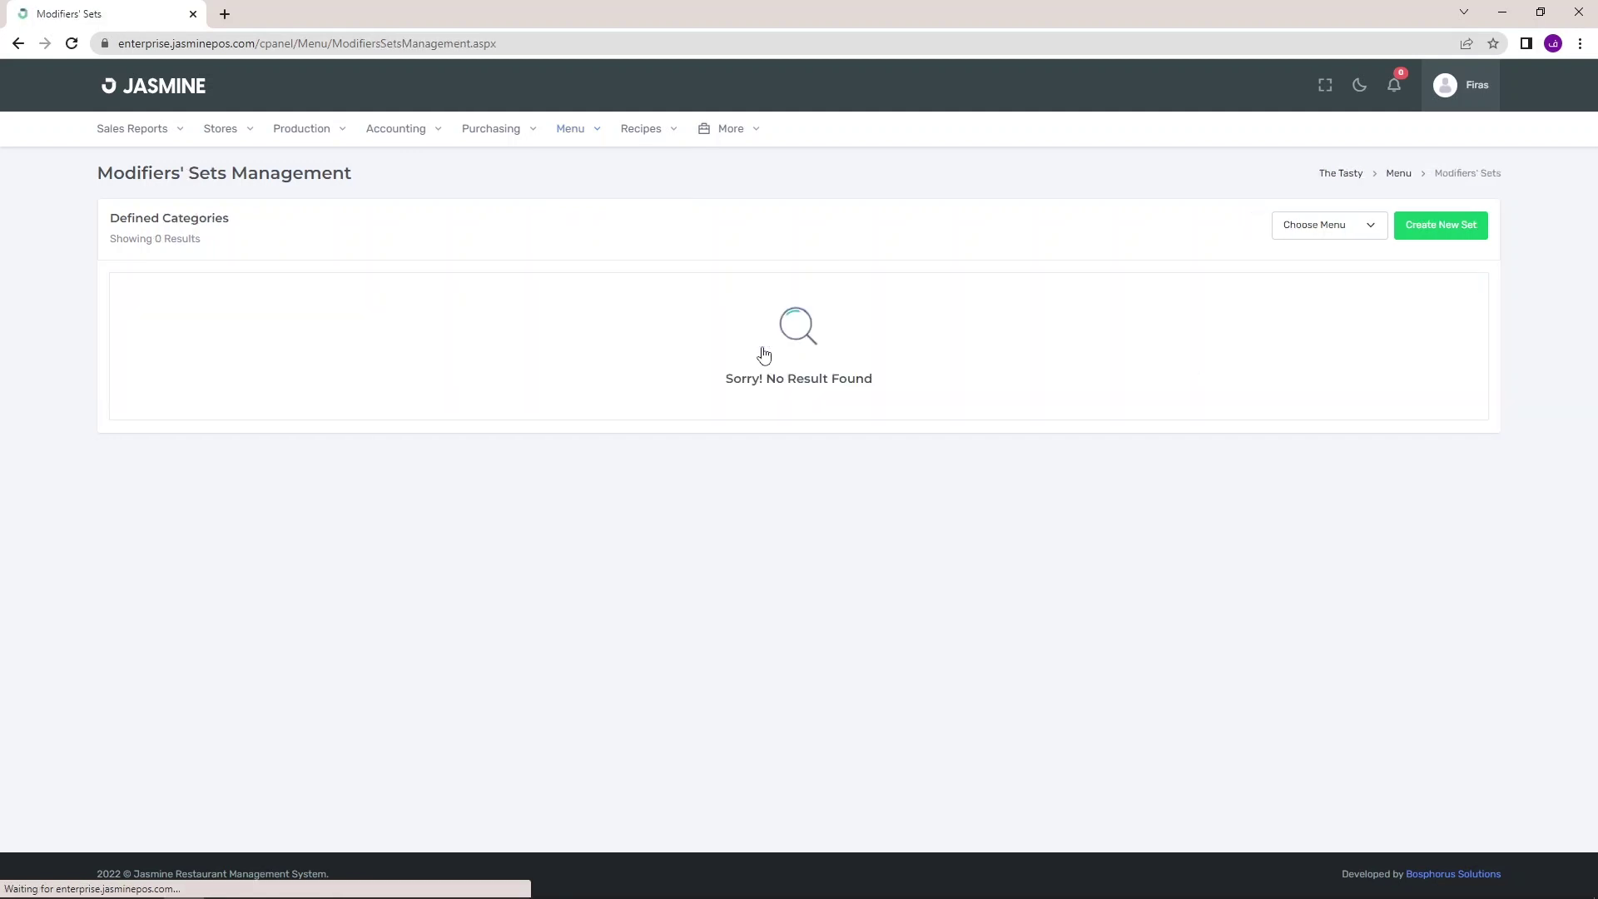
click(1329, 224)
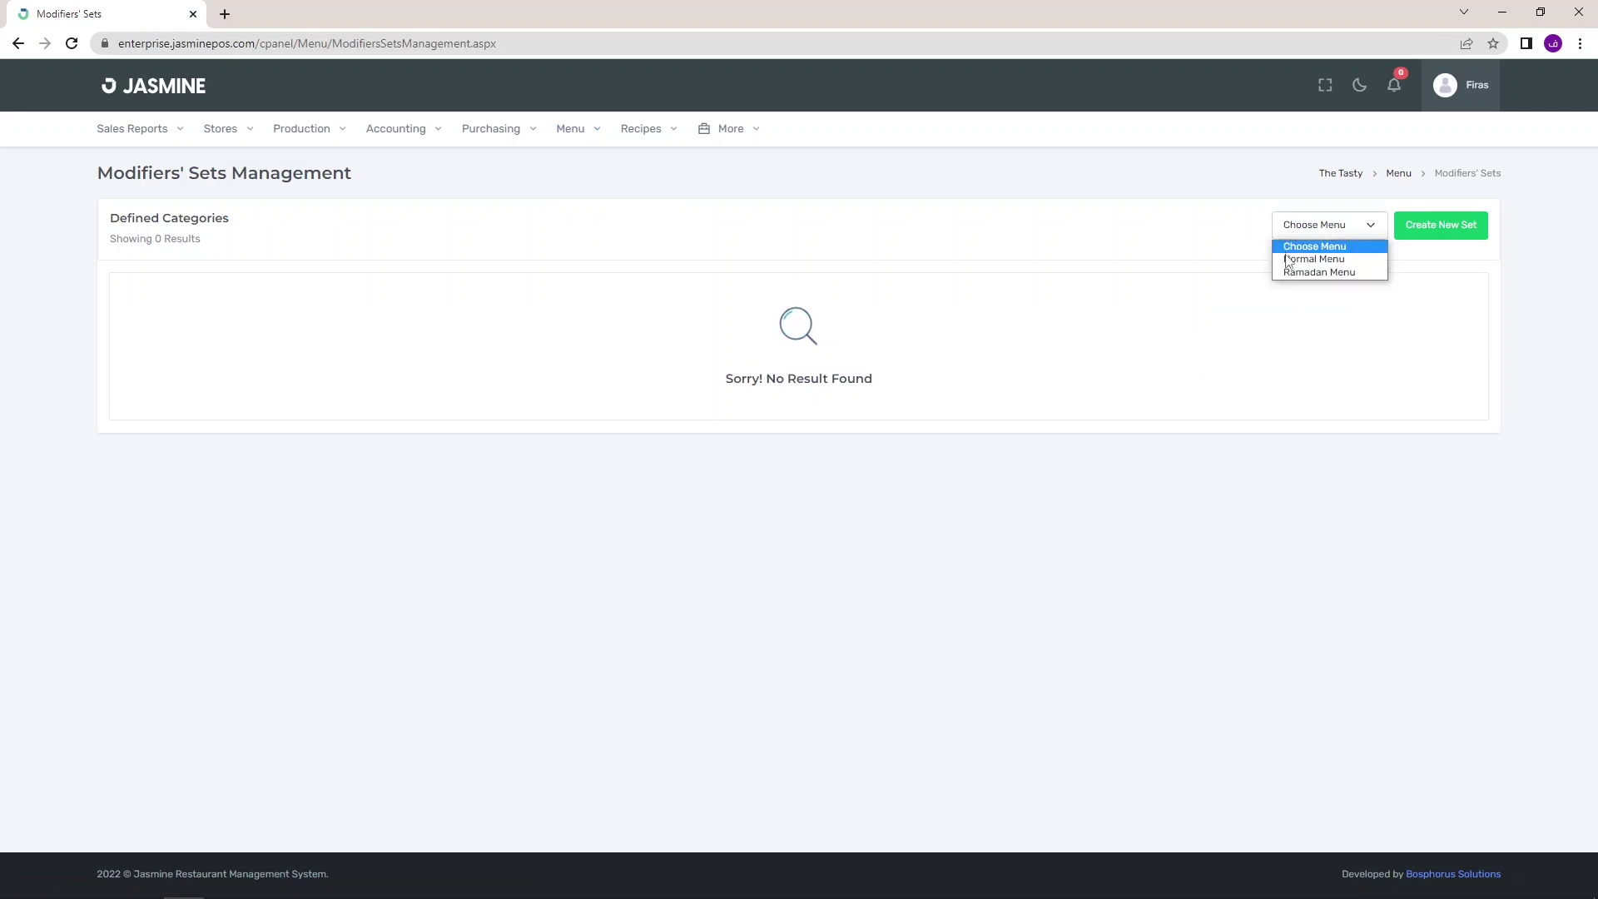
click(1290, 258)
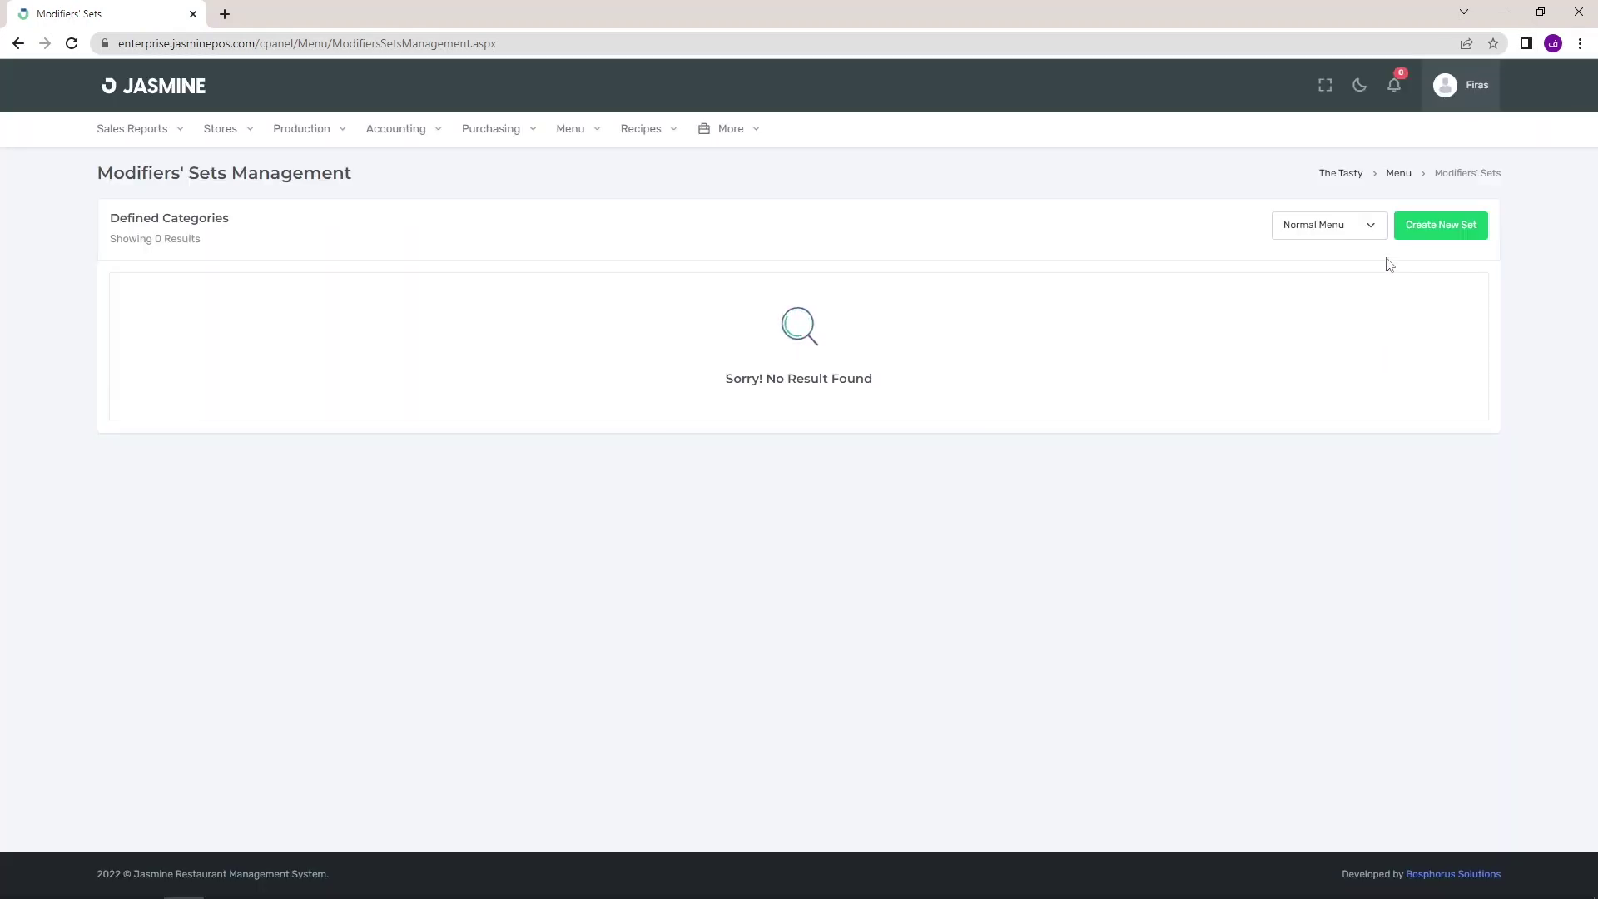
Create an active modifiers' set named Pizza Modifiers, with secondary name إضافات البيتزا, and check its edit form without changing anything.
click(1433, 232)
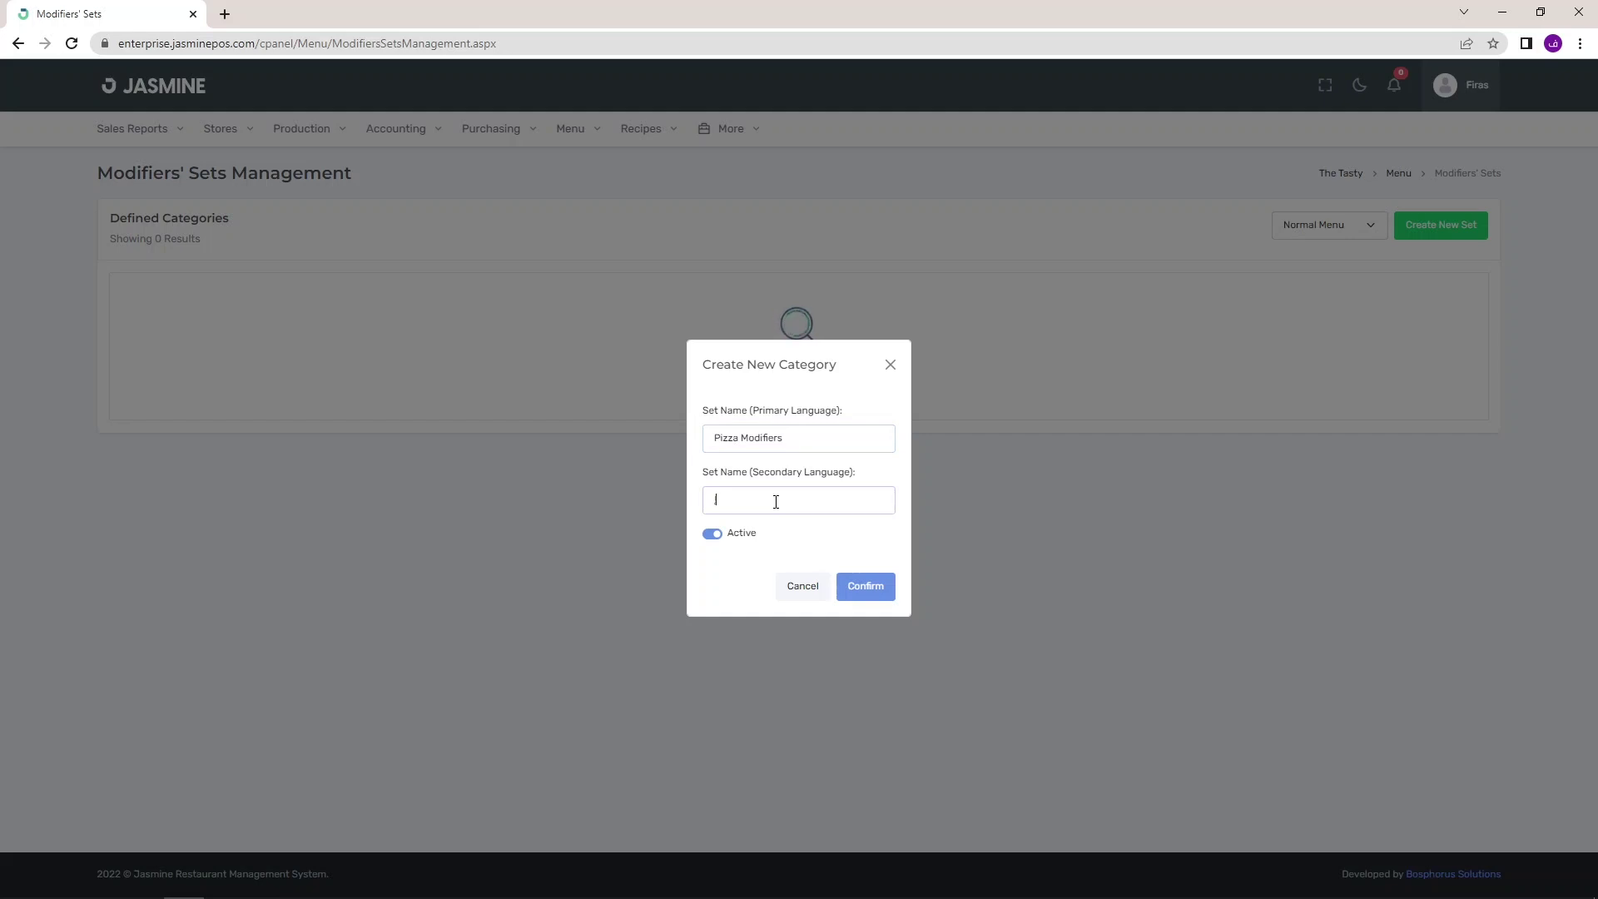
click(776, 502)
text(إضافات البيتزا)
click(847, 573)
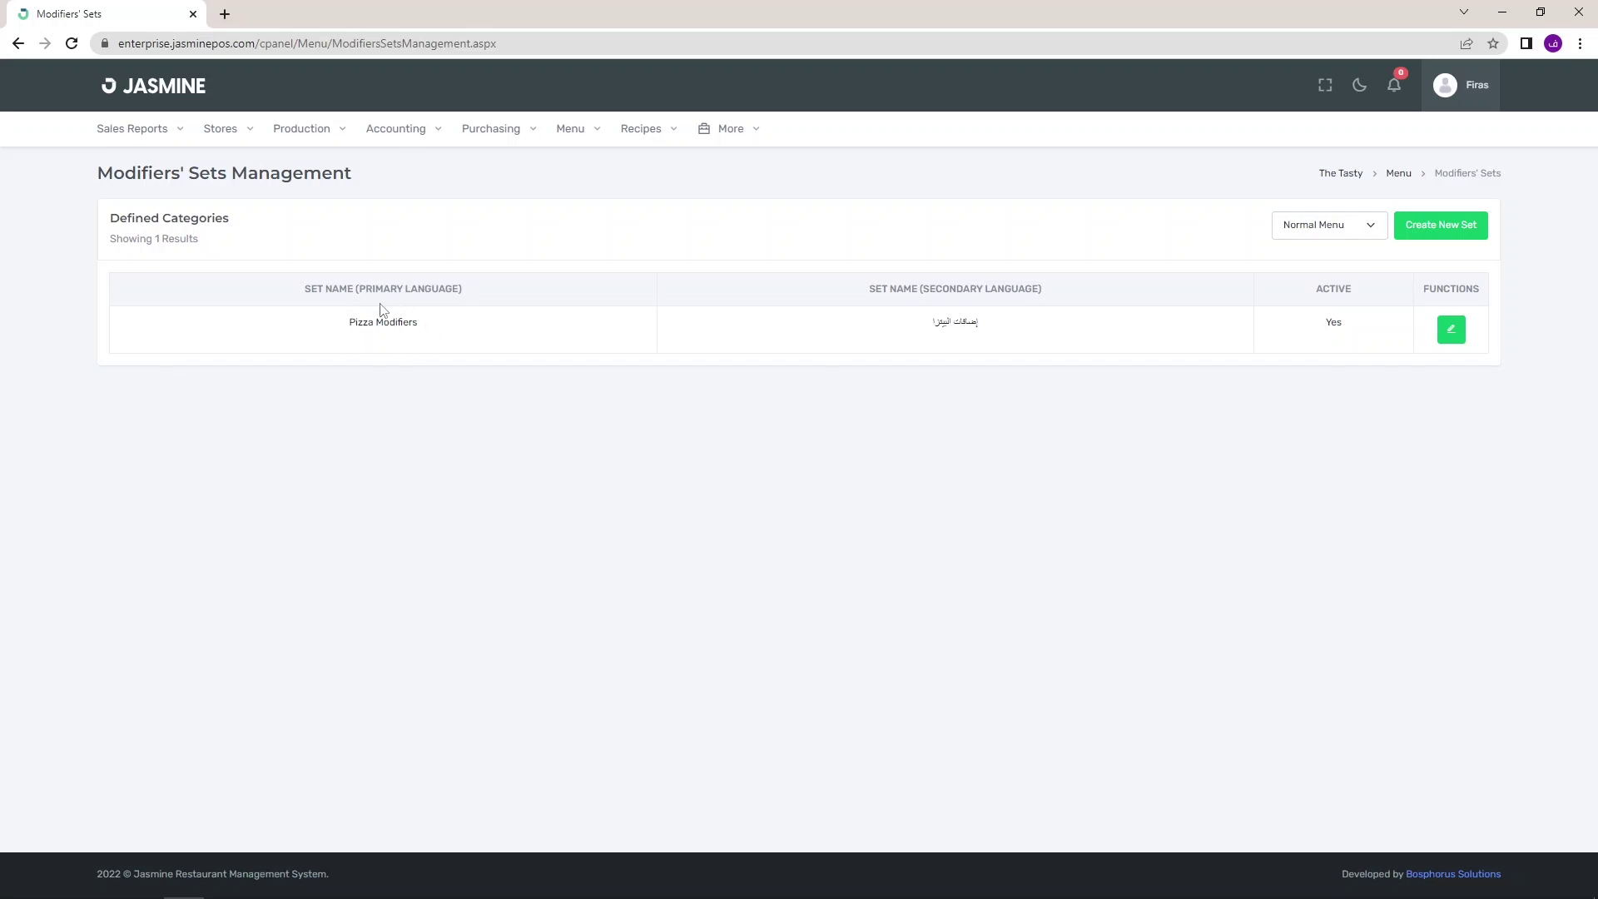
click(1454, 332)
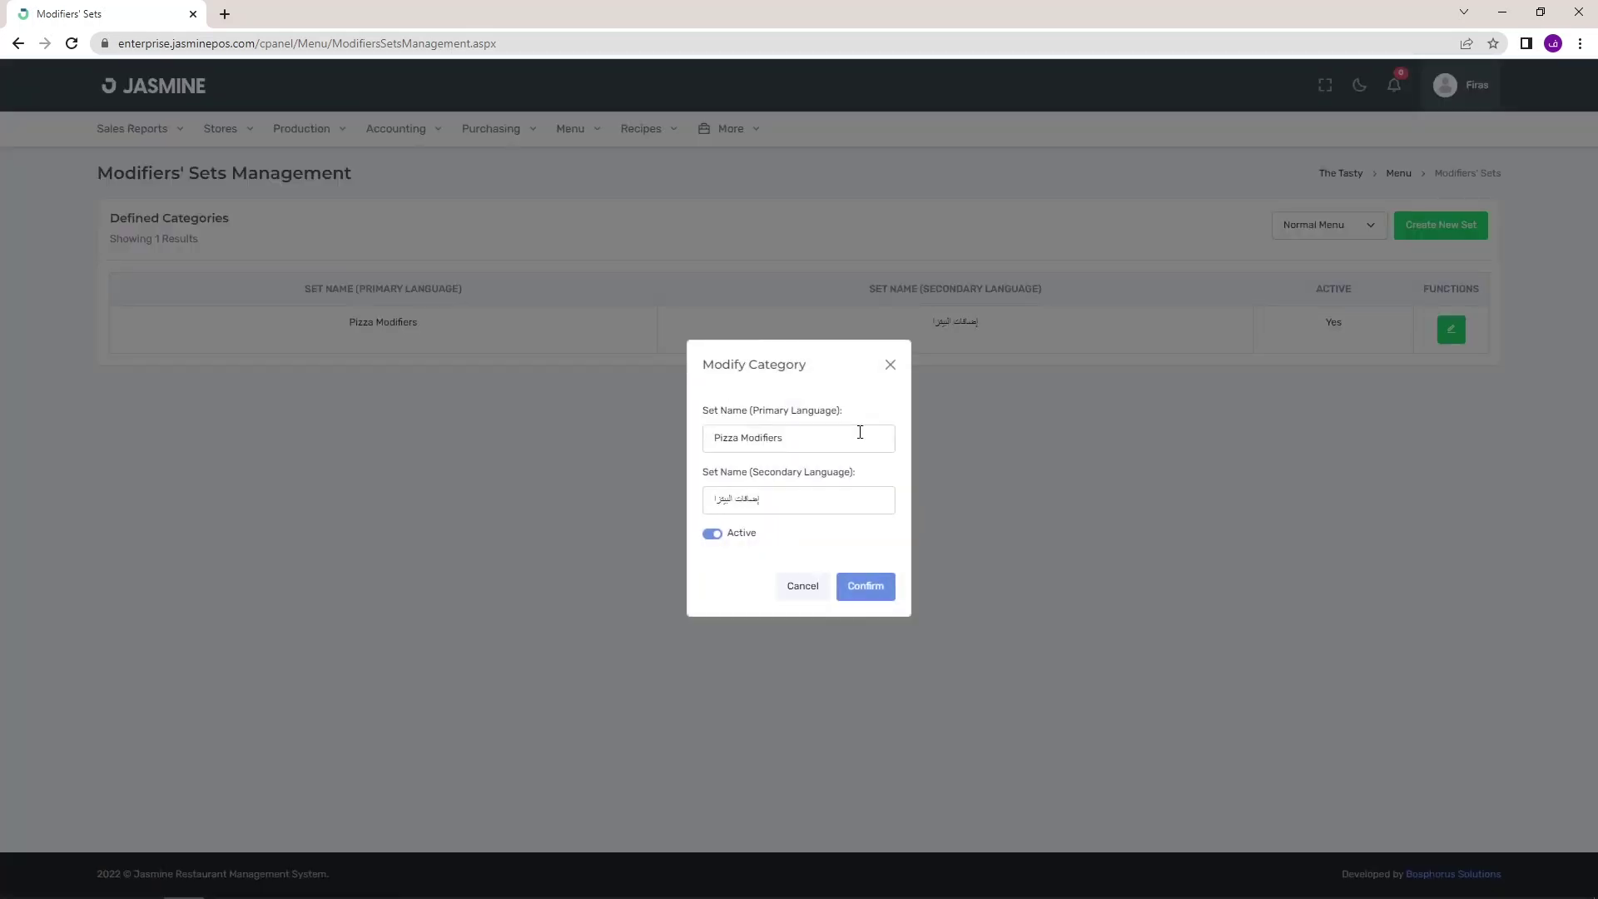
click(812, 589)
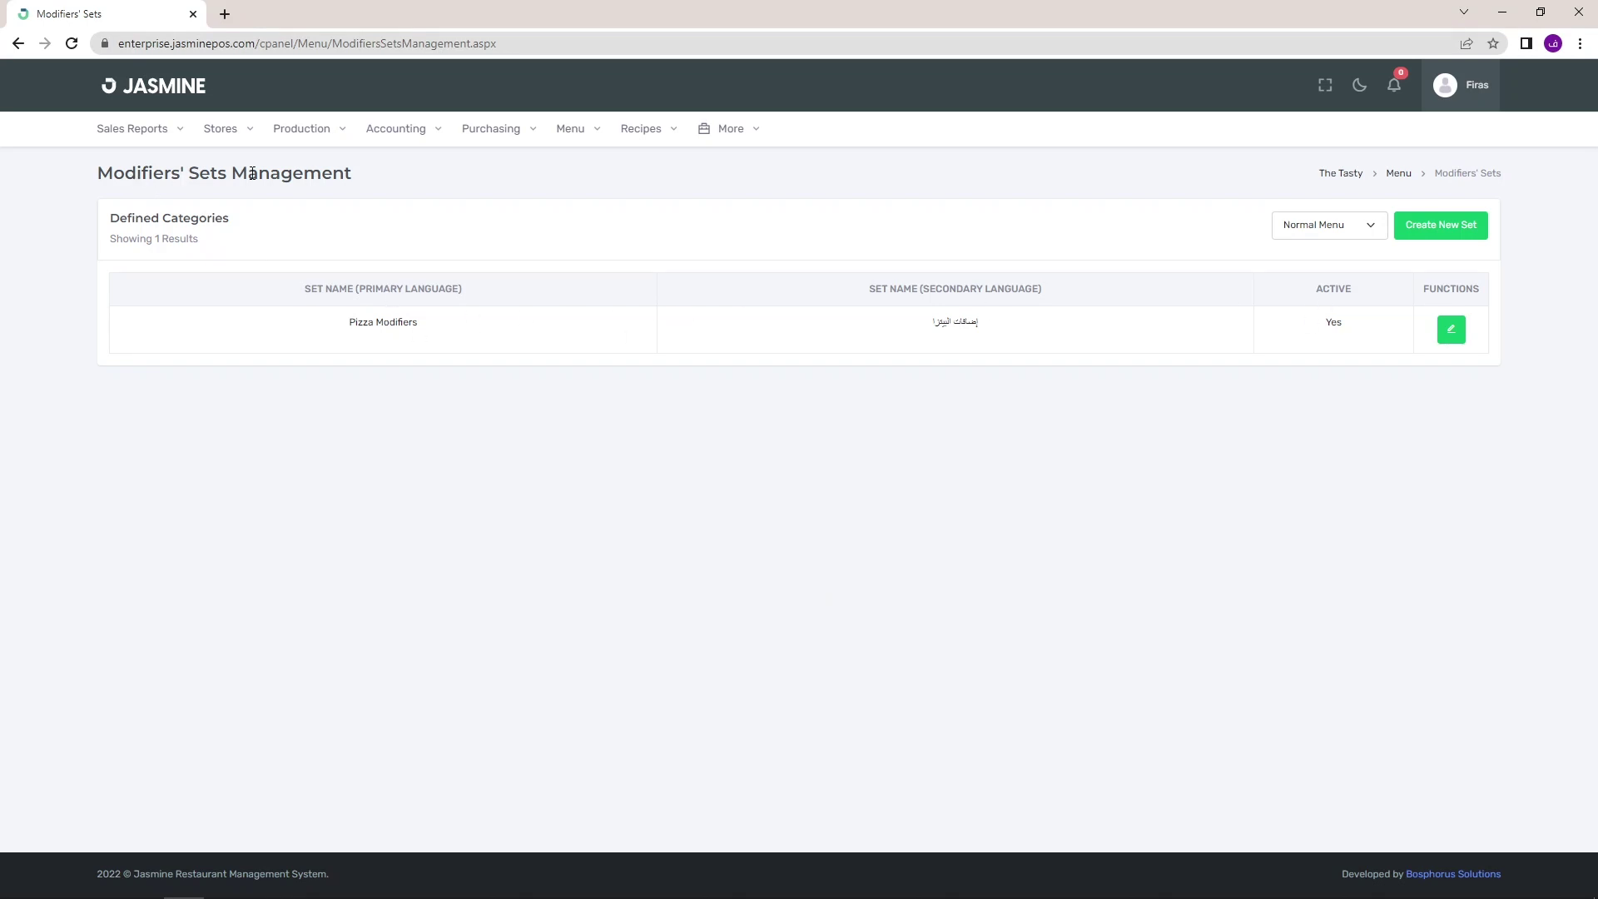
Switch to Acrobat and review the guide's notes on assigning modifiers to the created modifiers' sets.
key(alt+Tab)
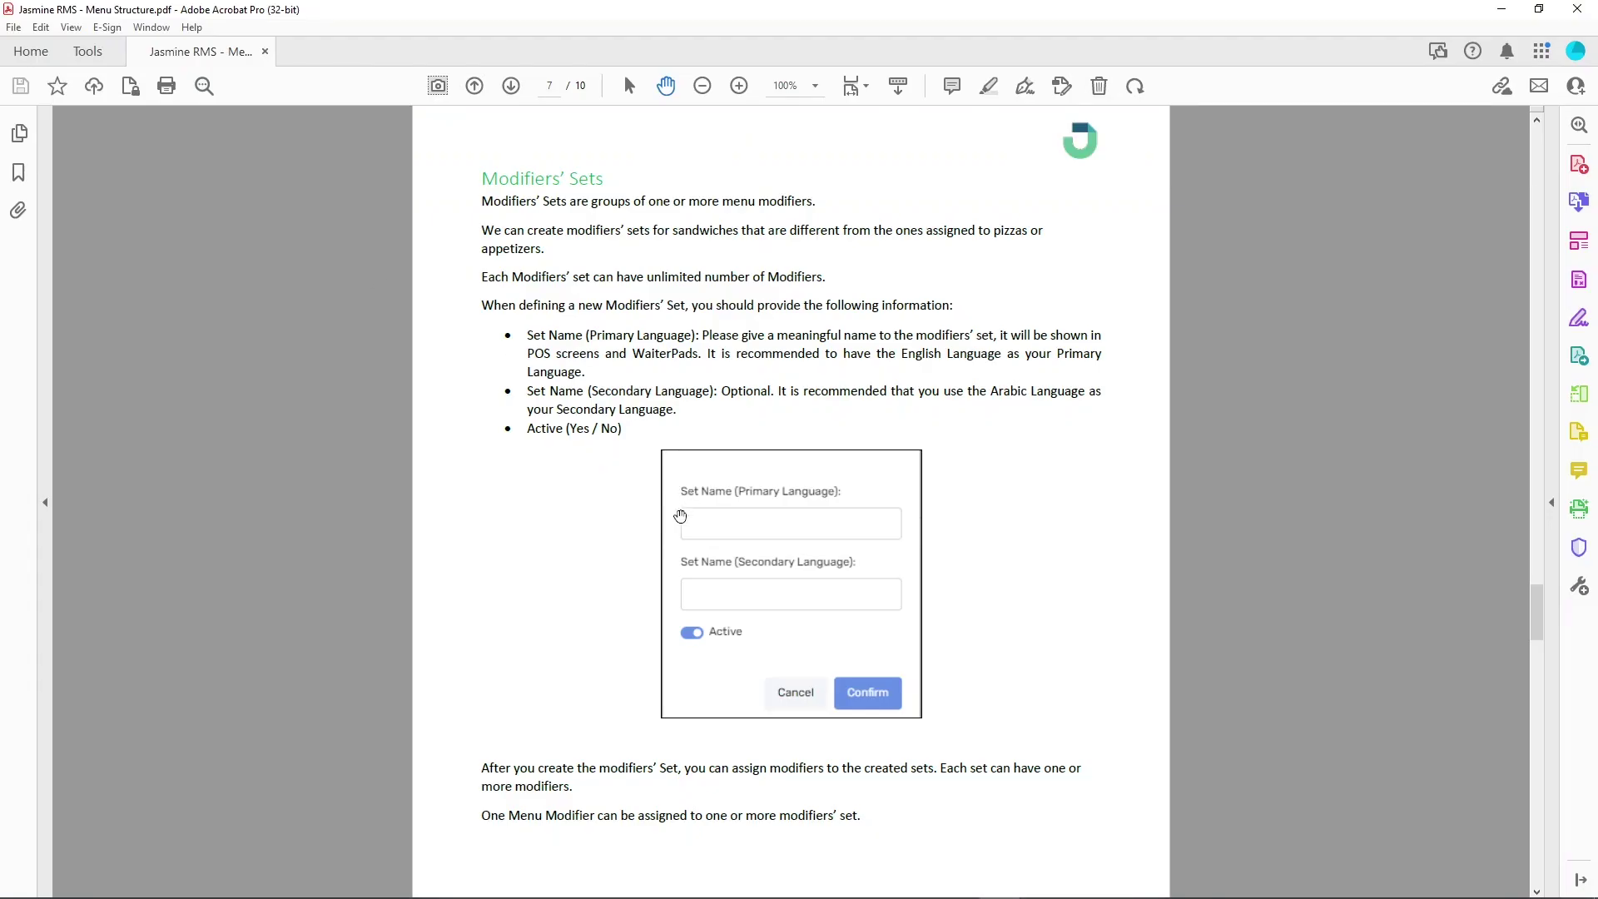
scroll(620, 812, down, 2)
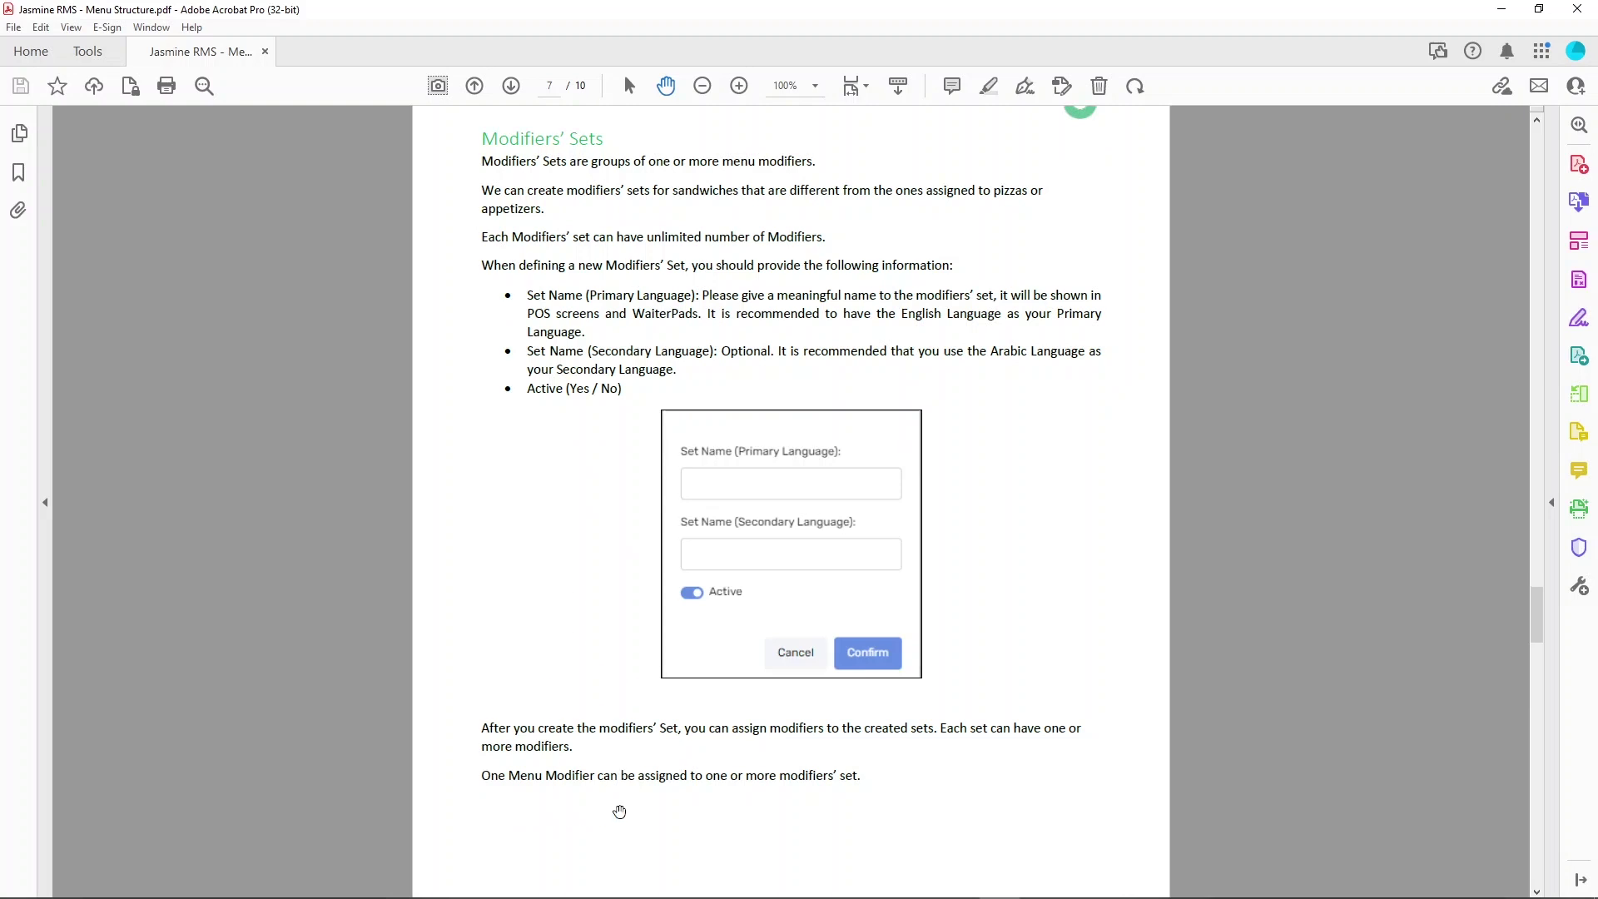
scroll(620, 707, down, 12)
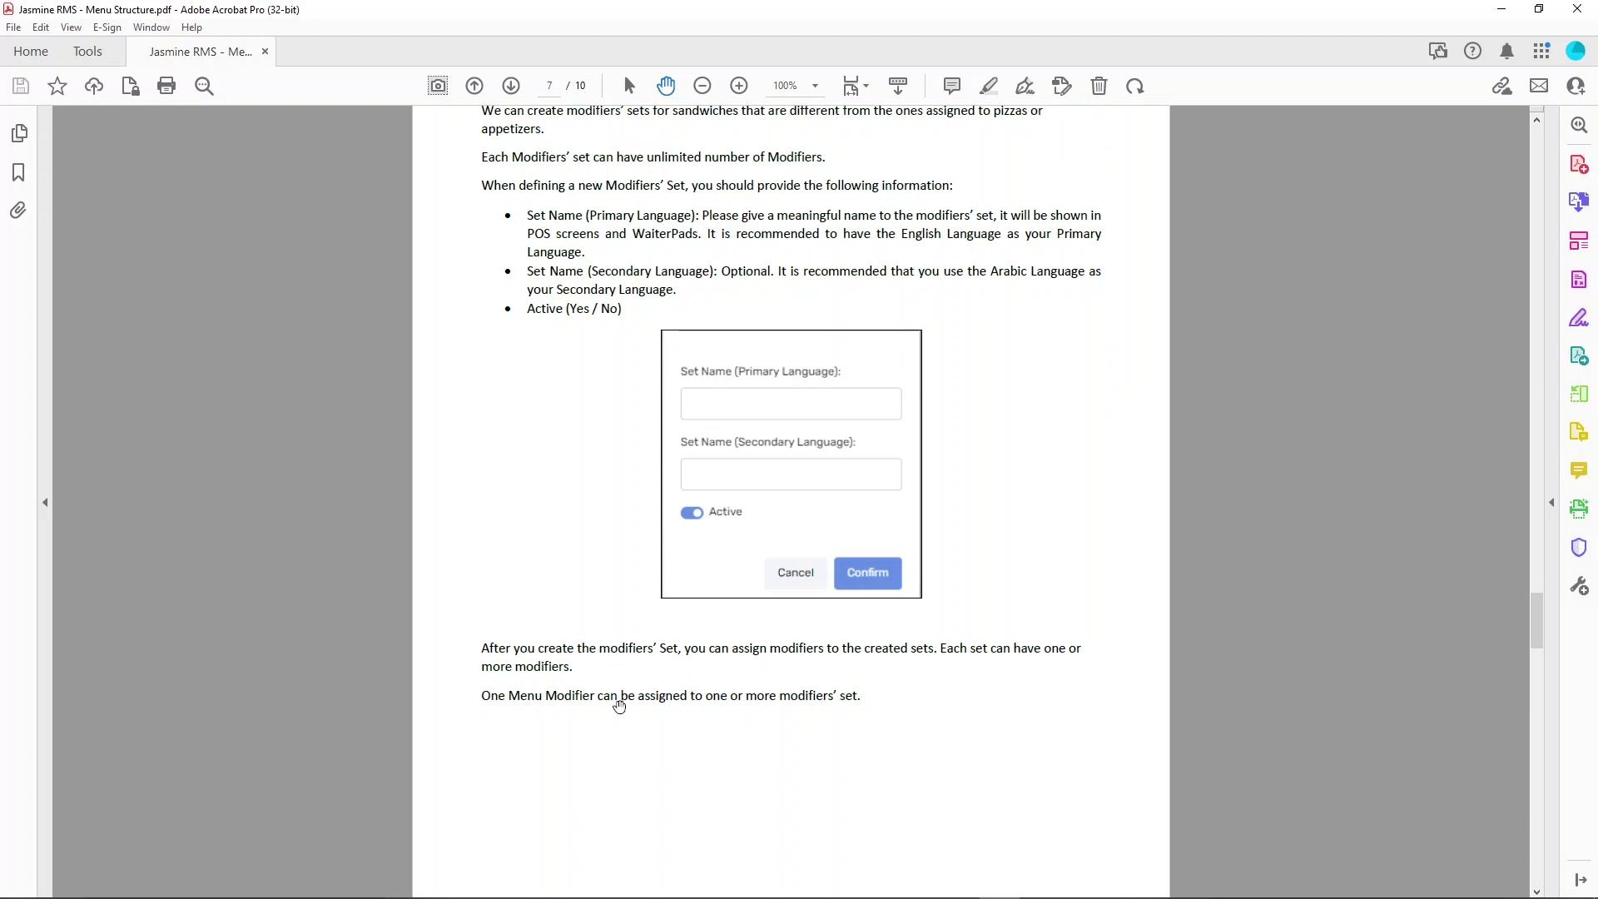
scroll(618, 705, down, 7)
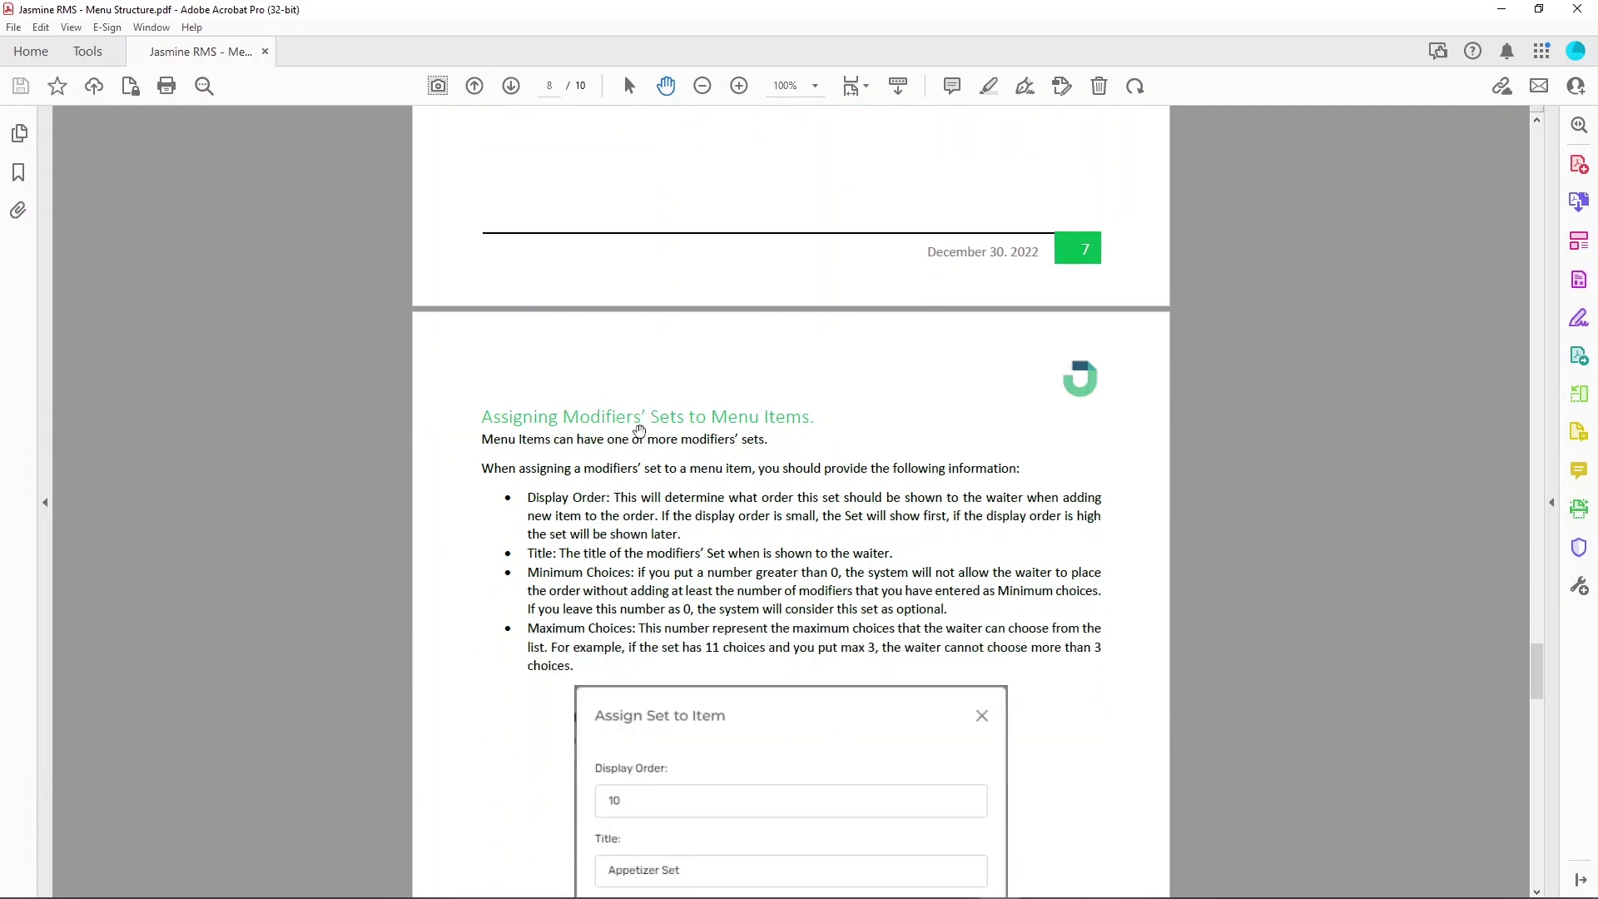
scroll(674, 450, up, 10)
scroll(674, 450, up, 5)
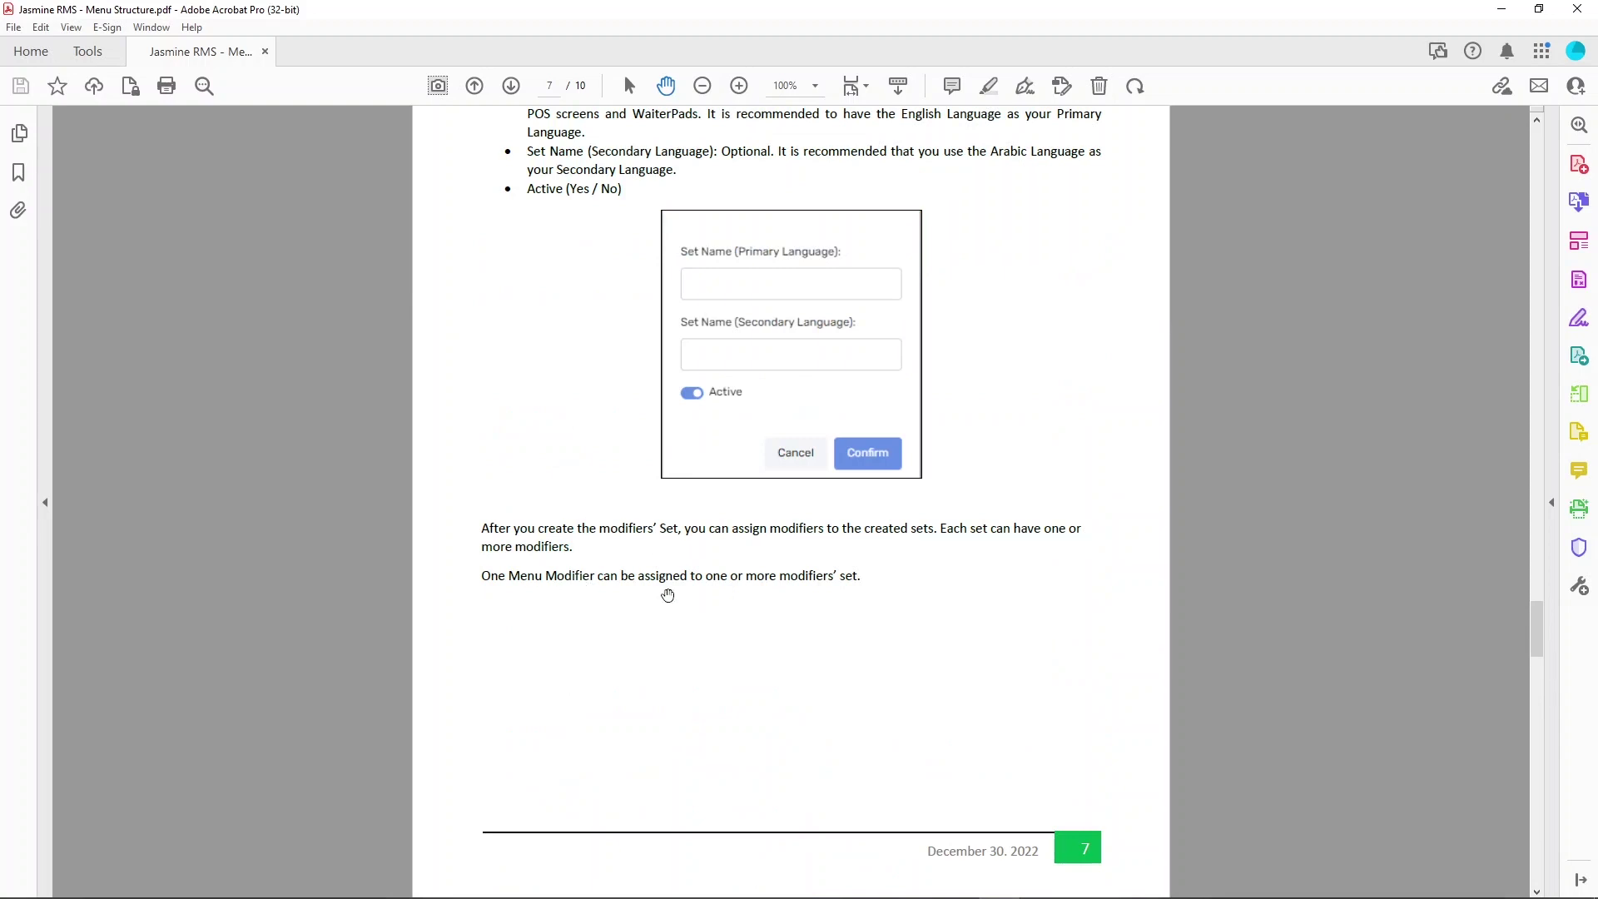
scroll(691, 636, up, 5)
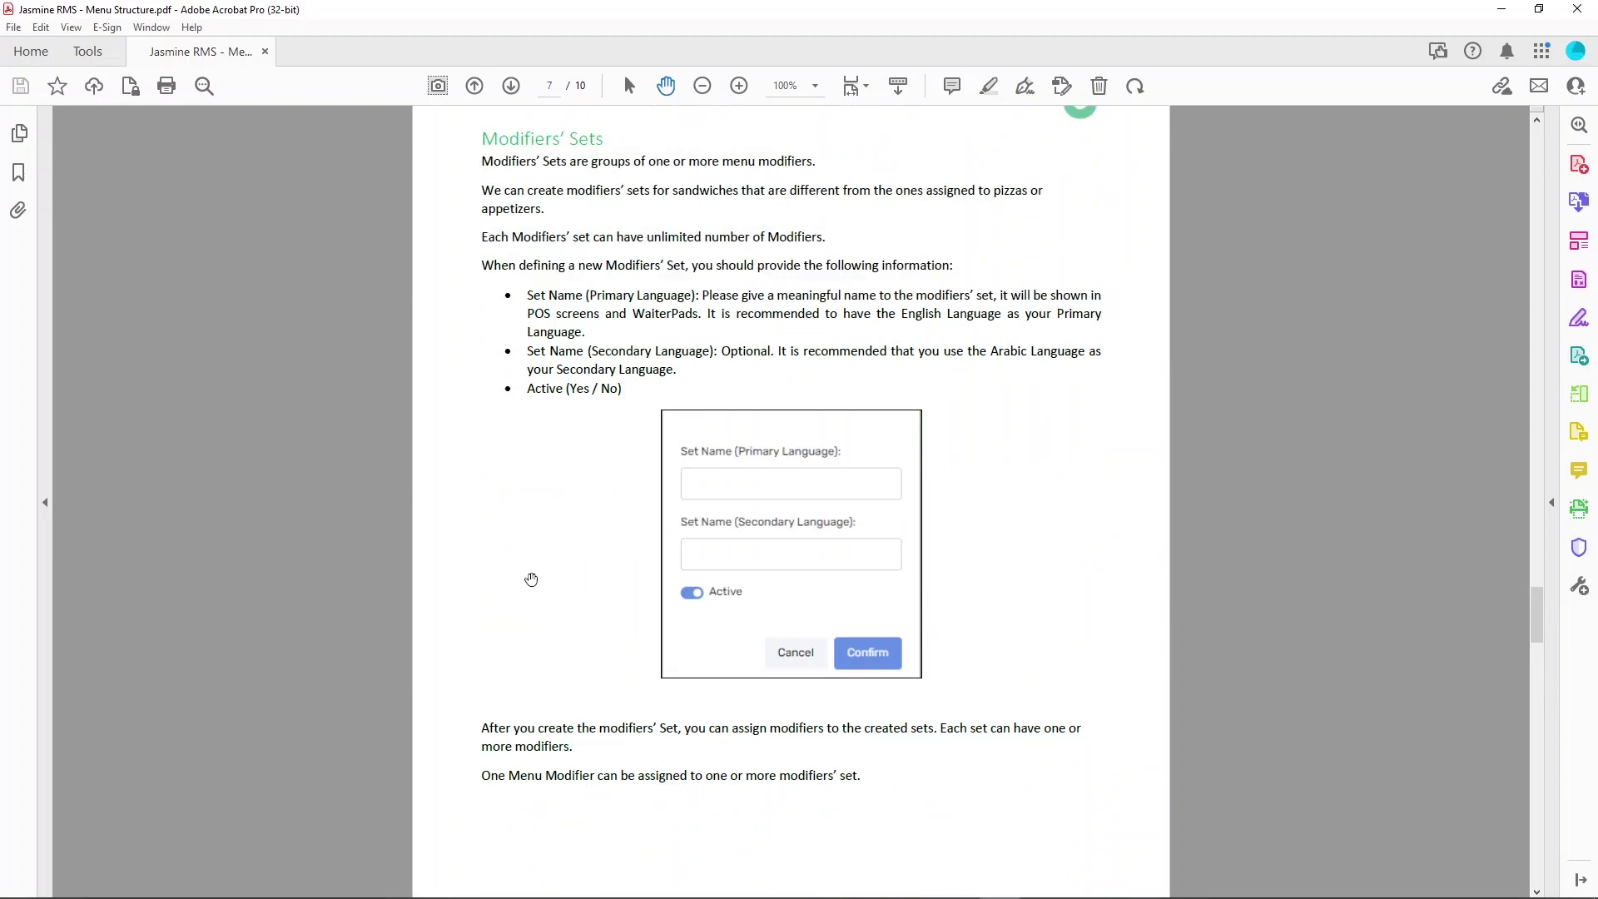
Switch back to Chrome and open Modifiers in Sets with the available modifiers of the Normal Menu.
key(alt+Tab)
mouse_move(587, 138)
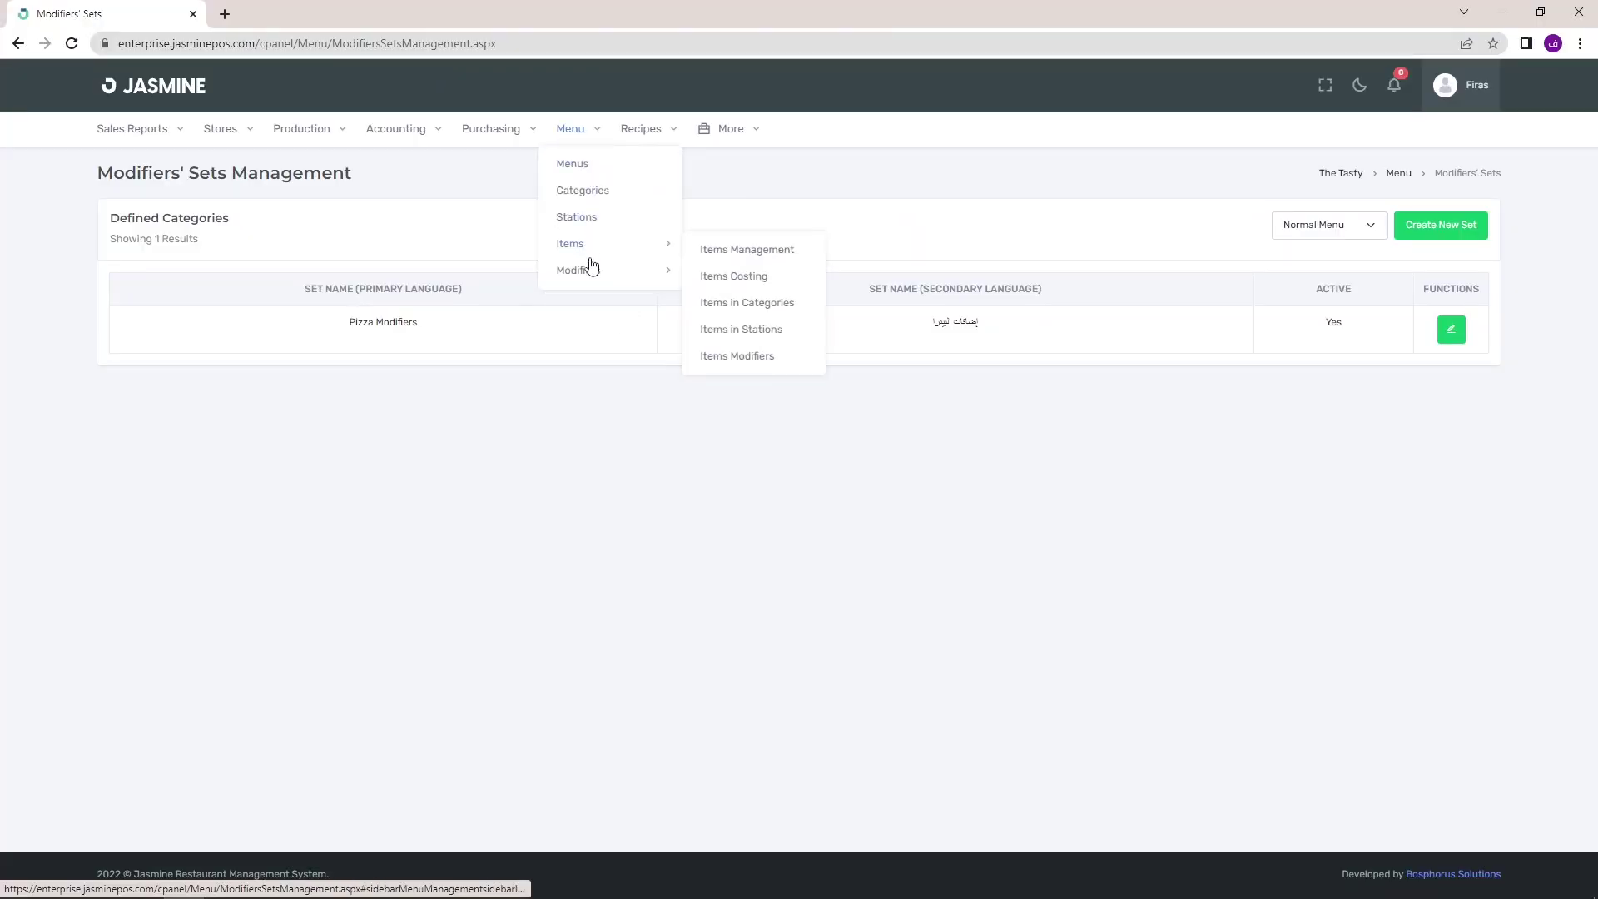
mouse_move(591, 276)
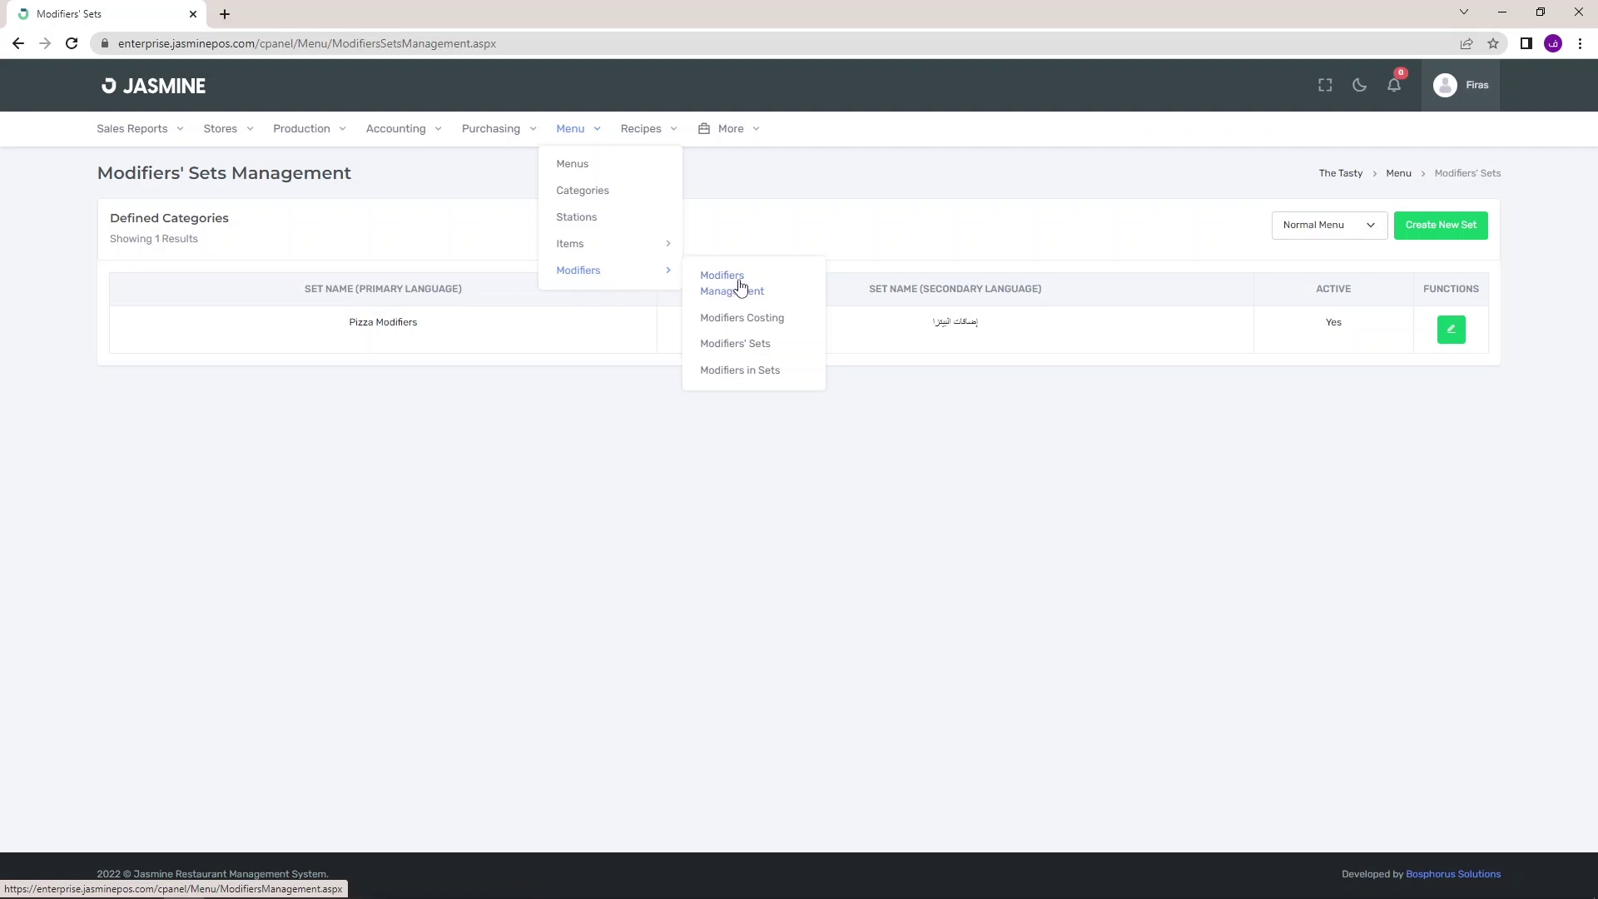
click(731, 376)
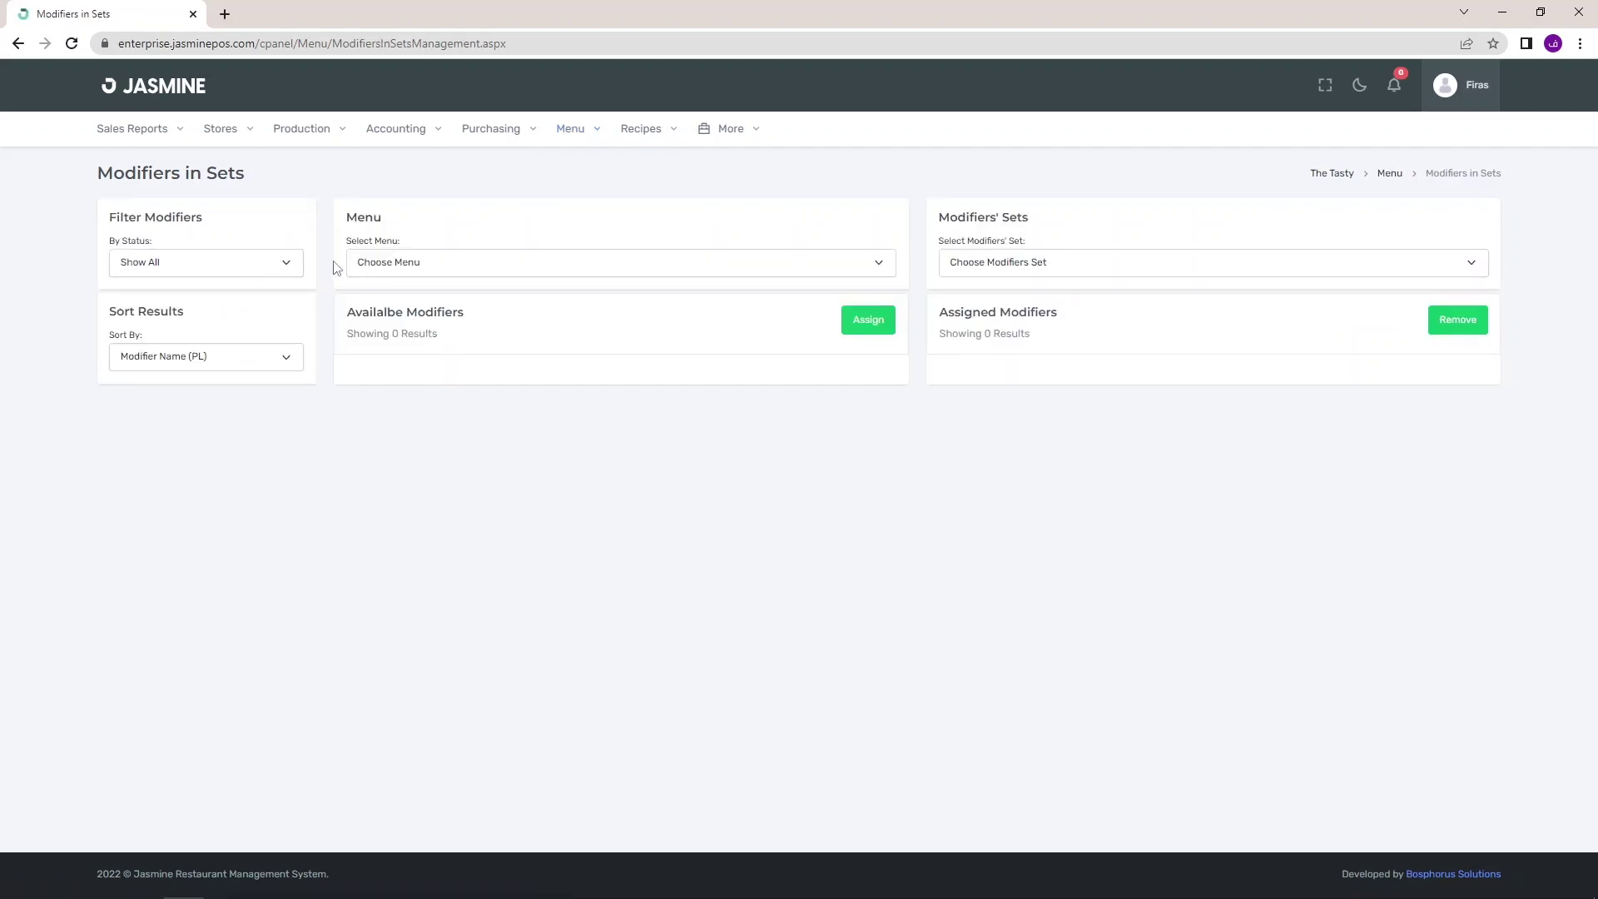
click(380, 265)
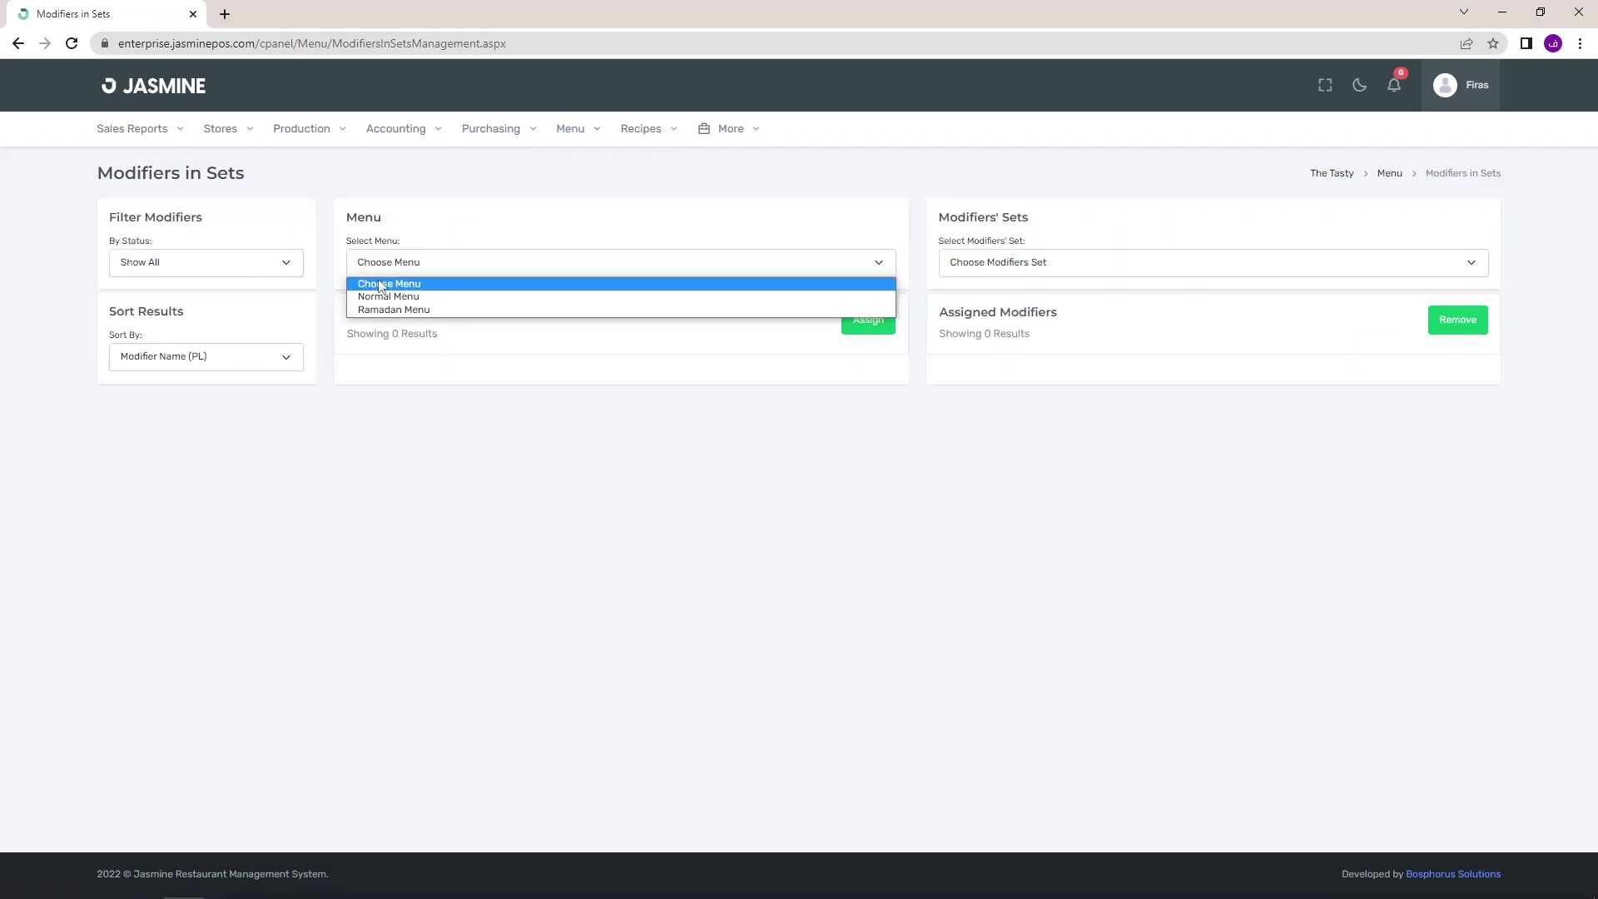
click(381, 298)
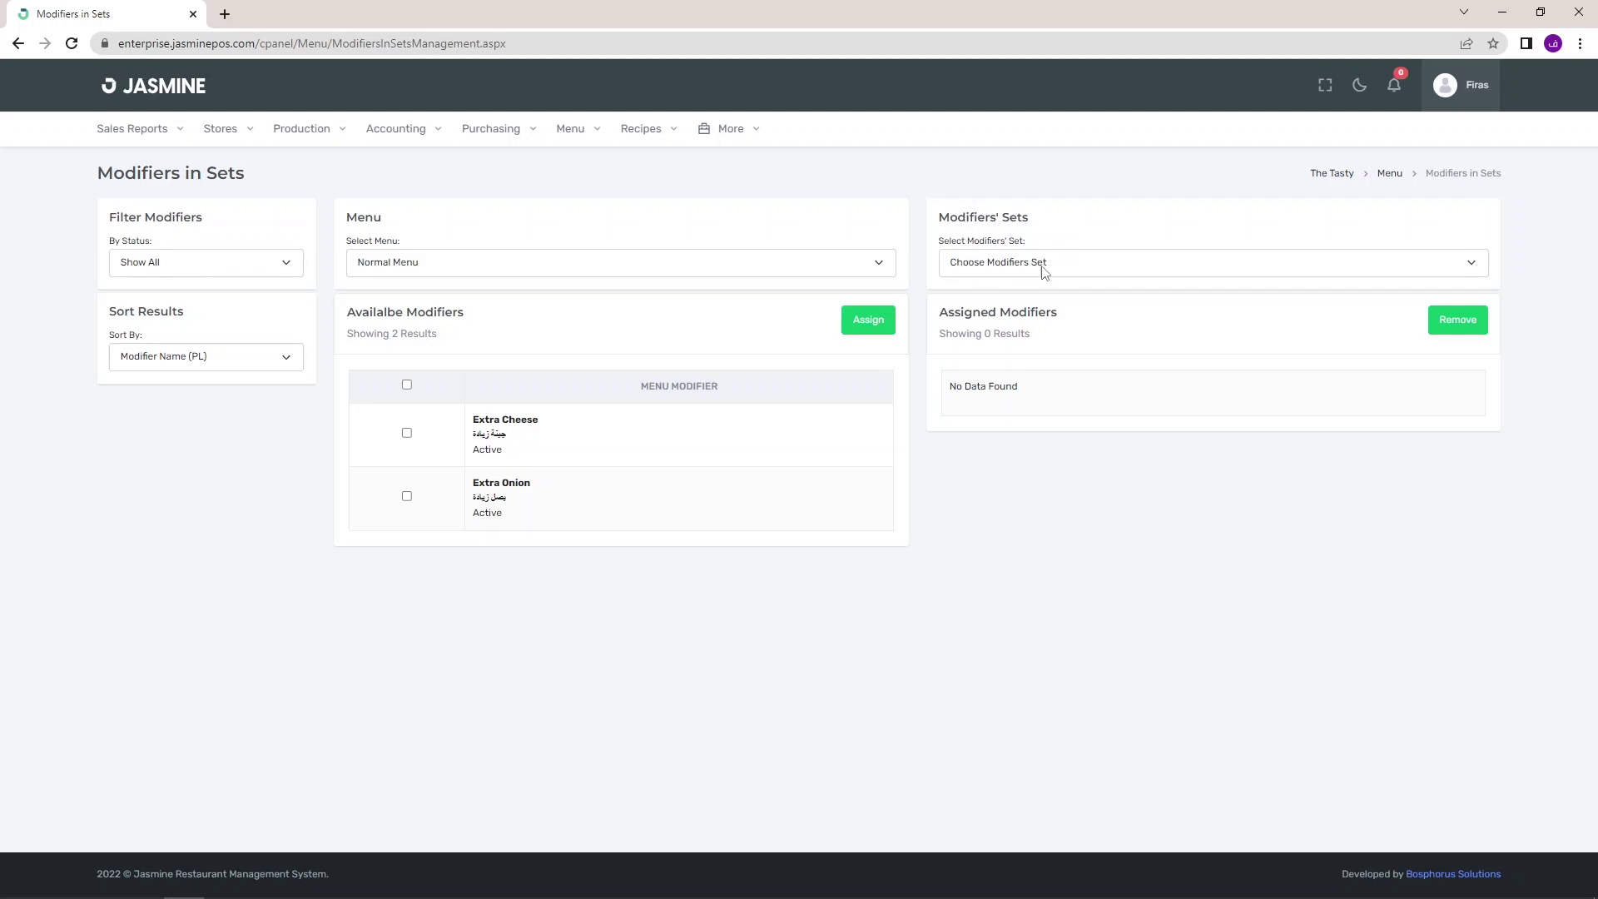
Assign the Extra Cheese and Extra Onion modifiers to the Pizza Modifiers set.
click(971, 273)
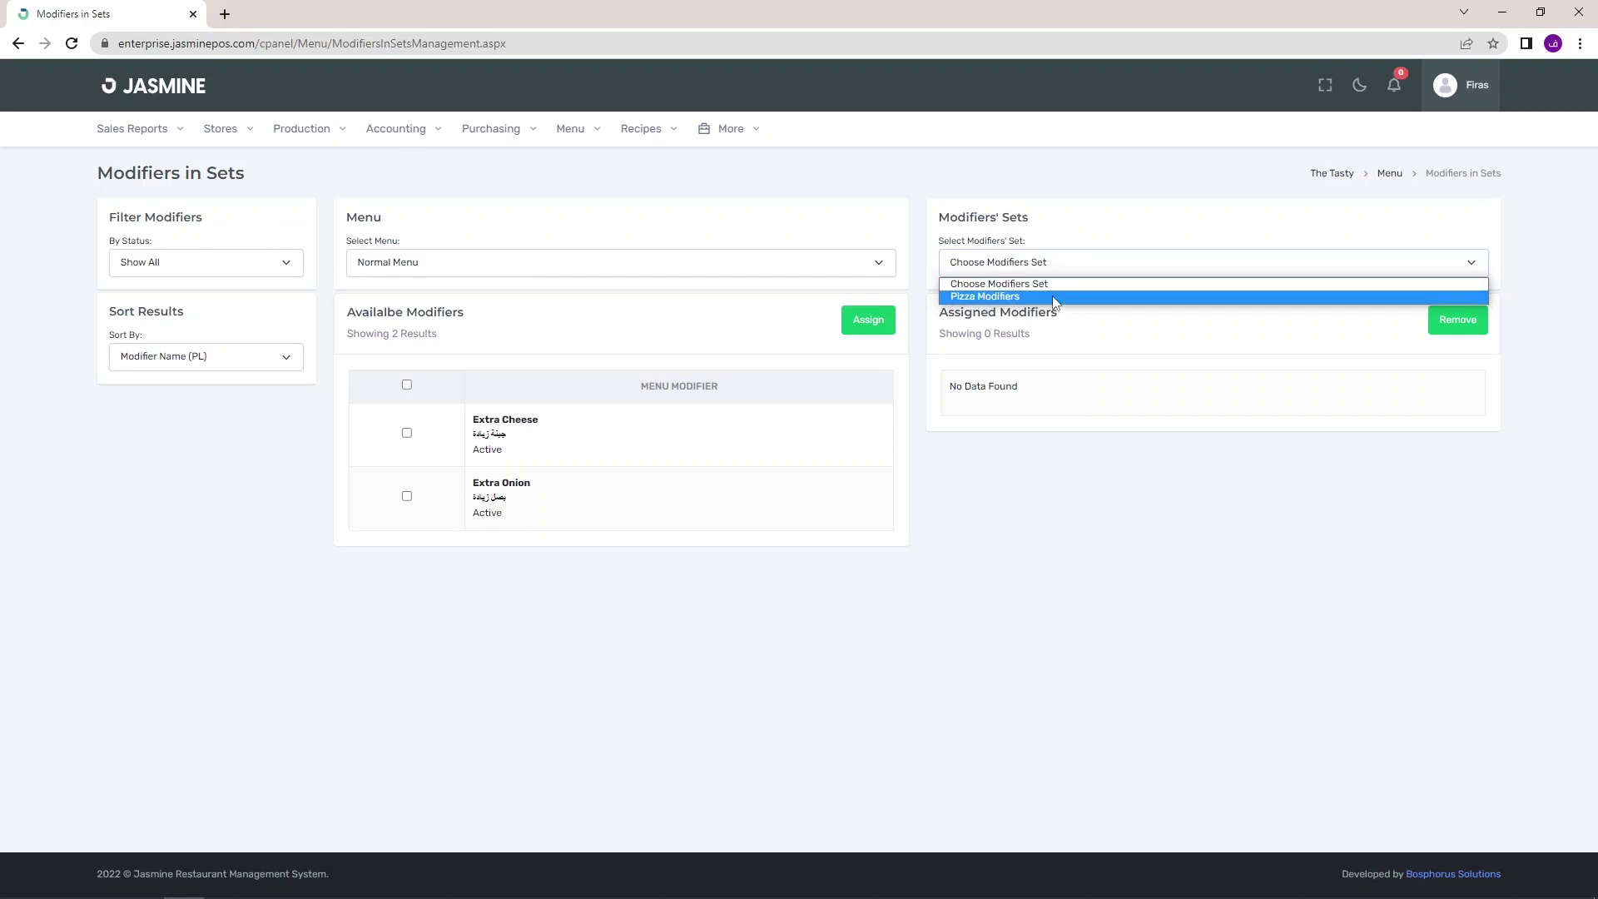
click(989, 298)
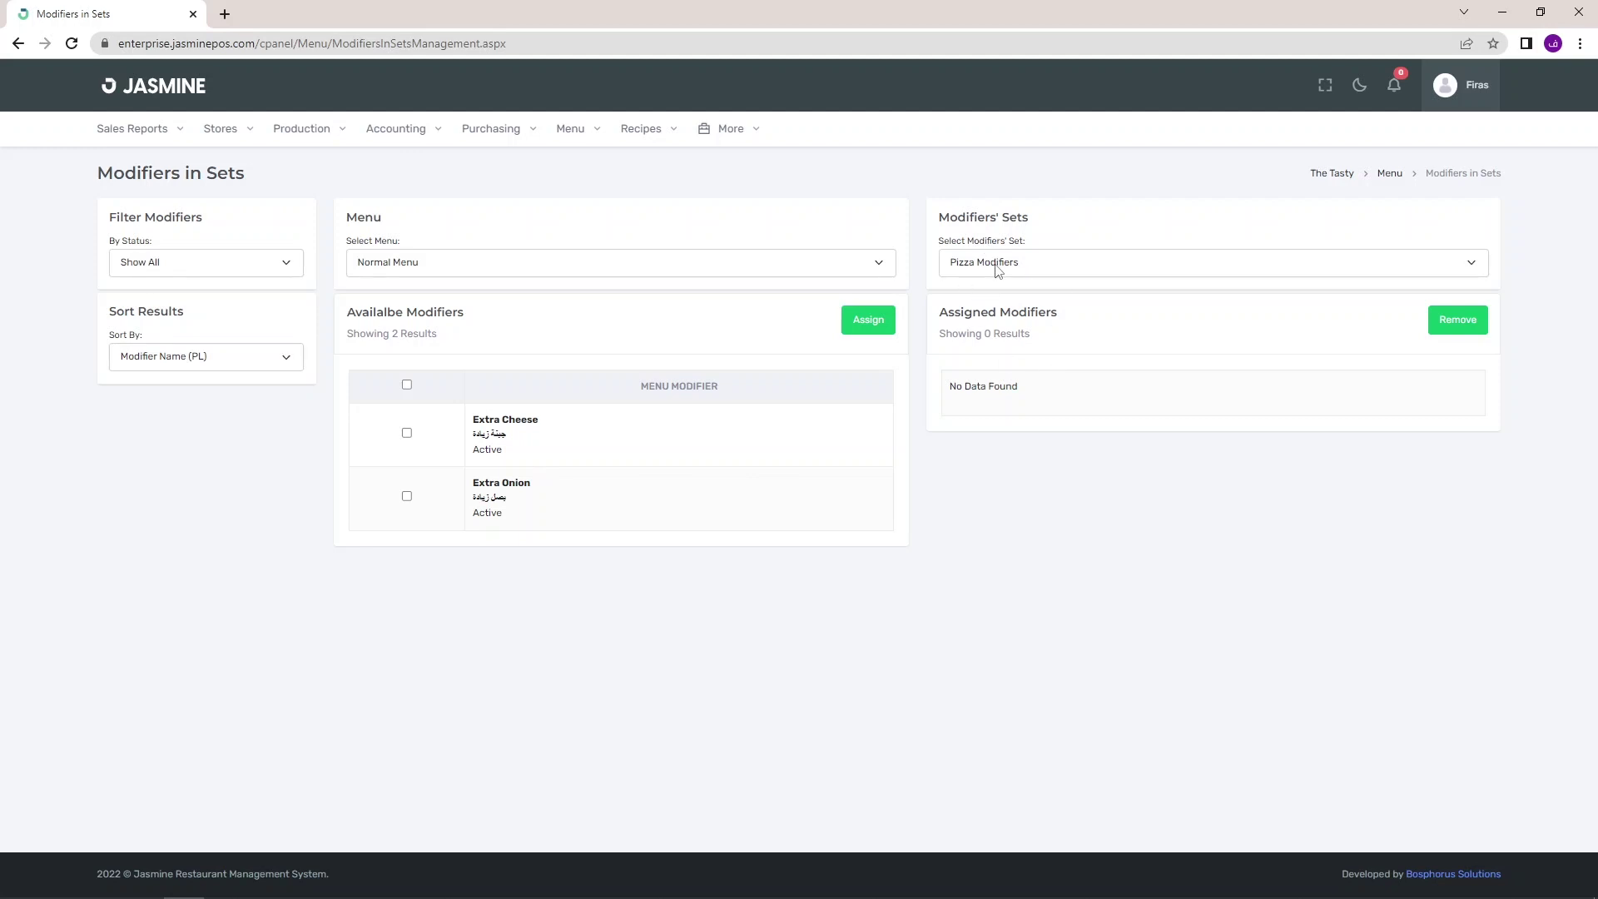
click(407, 433)
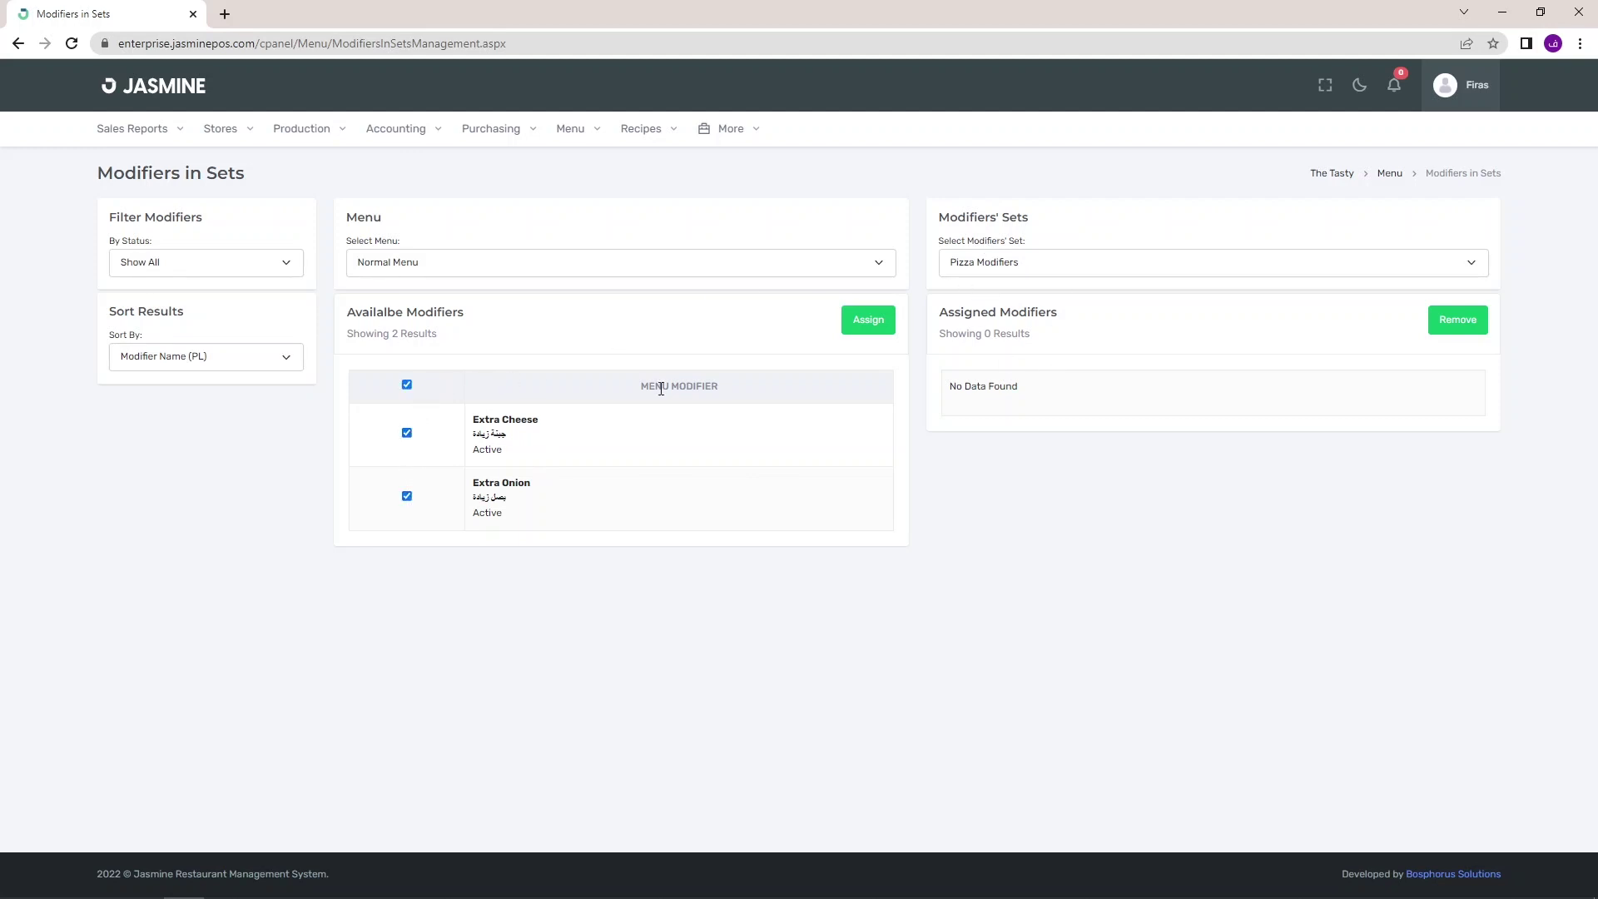
click(887, 324)
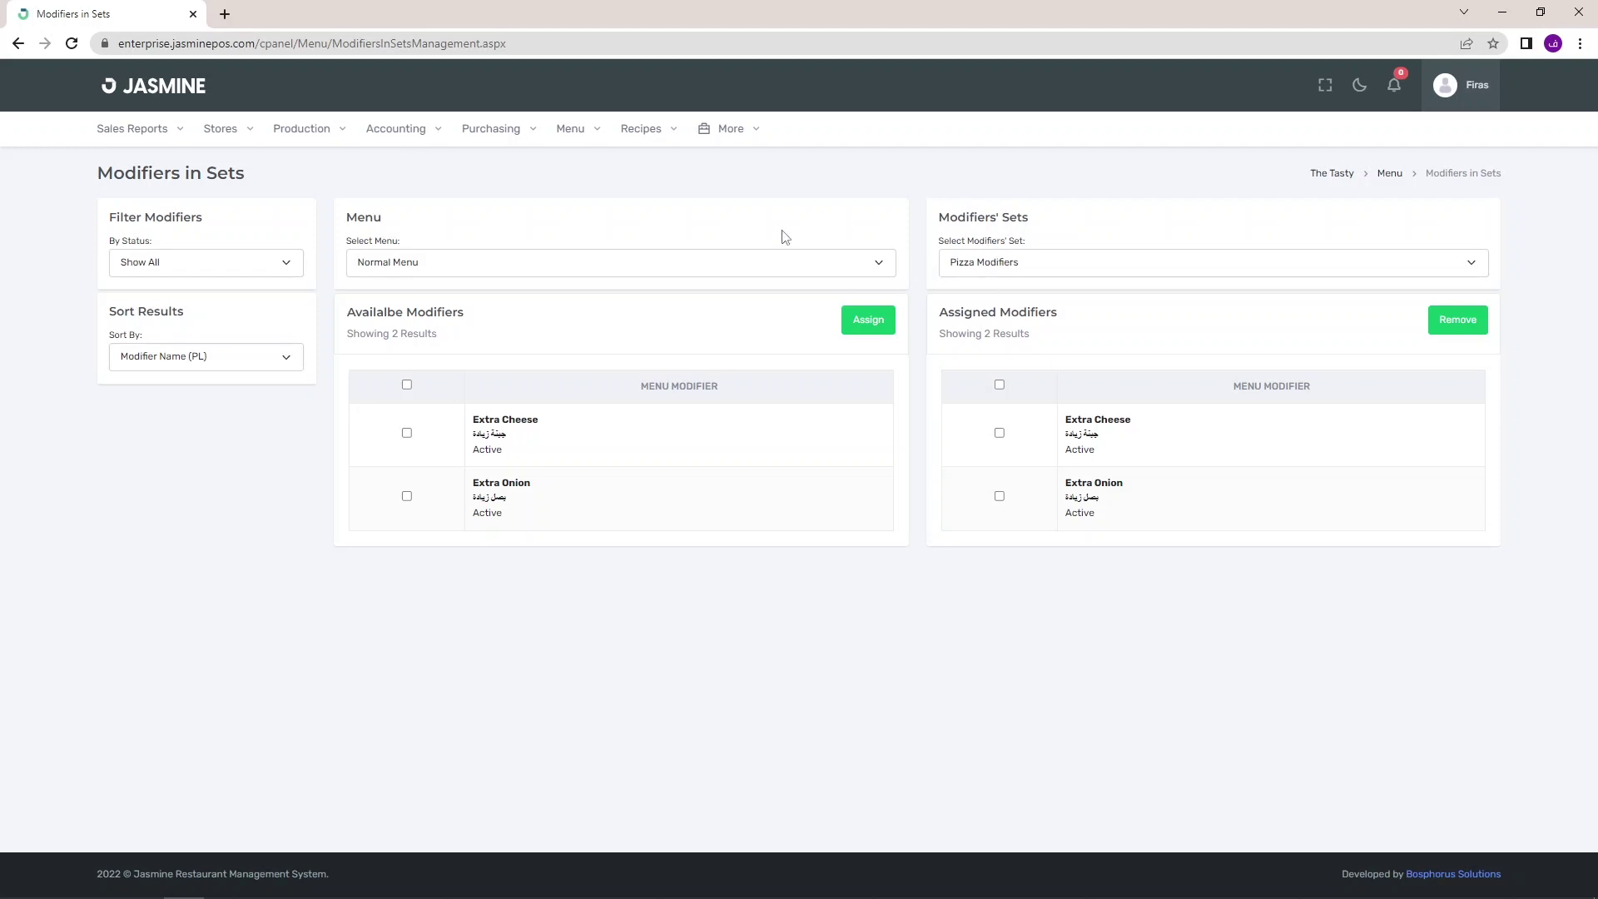
Switch to Acrobat and examine the Assigning Modifiers' Sets to Menu Items section, including display order, title, and minimum and maximum choices.
key(alt+Tab)
drag(710, 687, 608, 349)
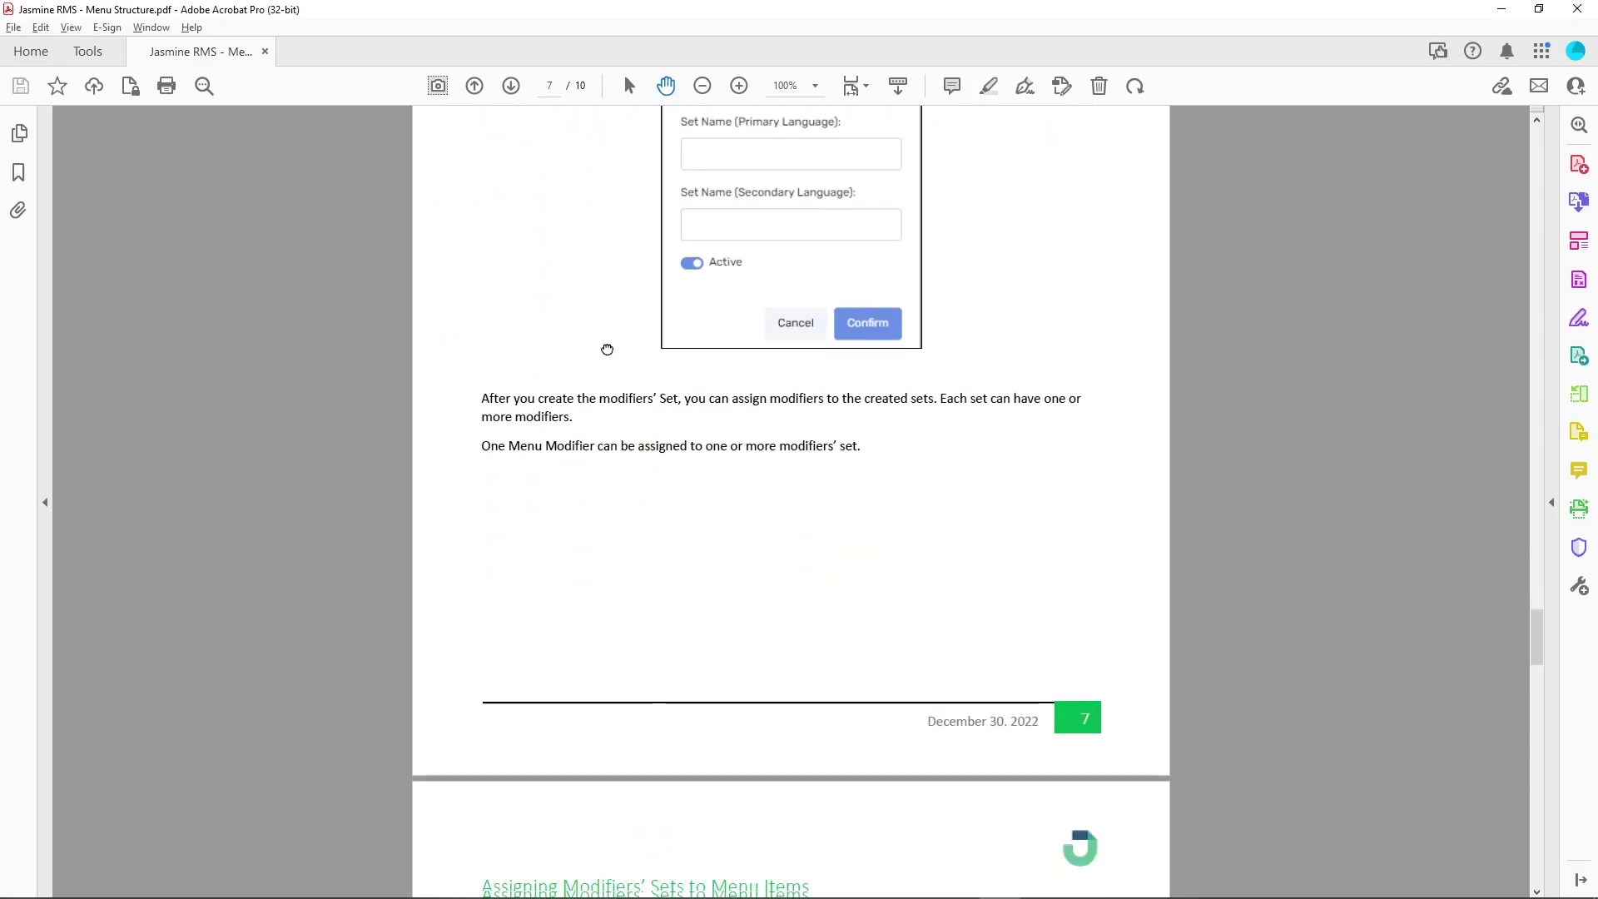
scroll(635, 382, down, 10)
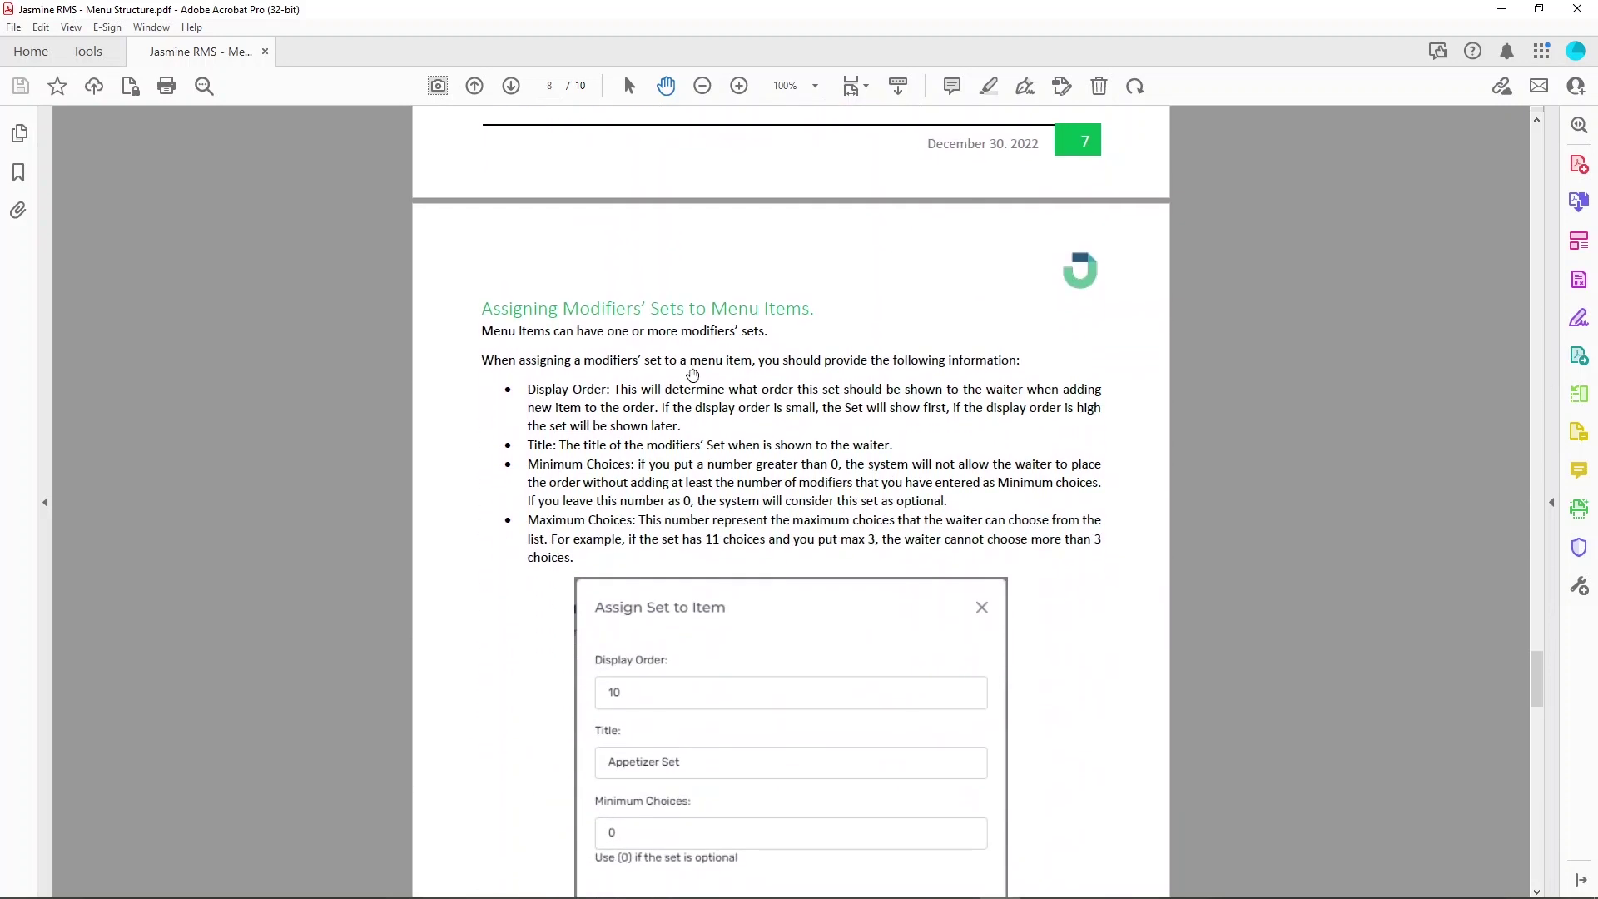
scroll(683, 358, down, 3)
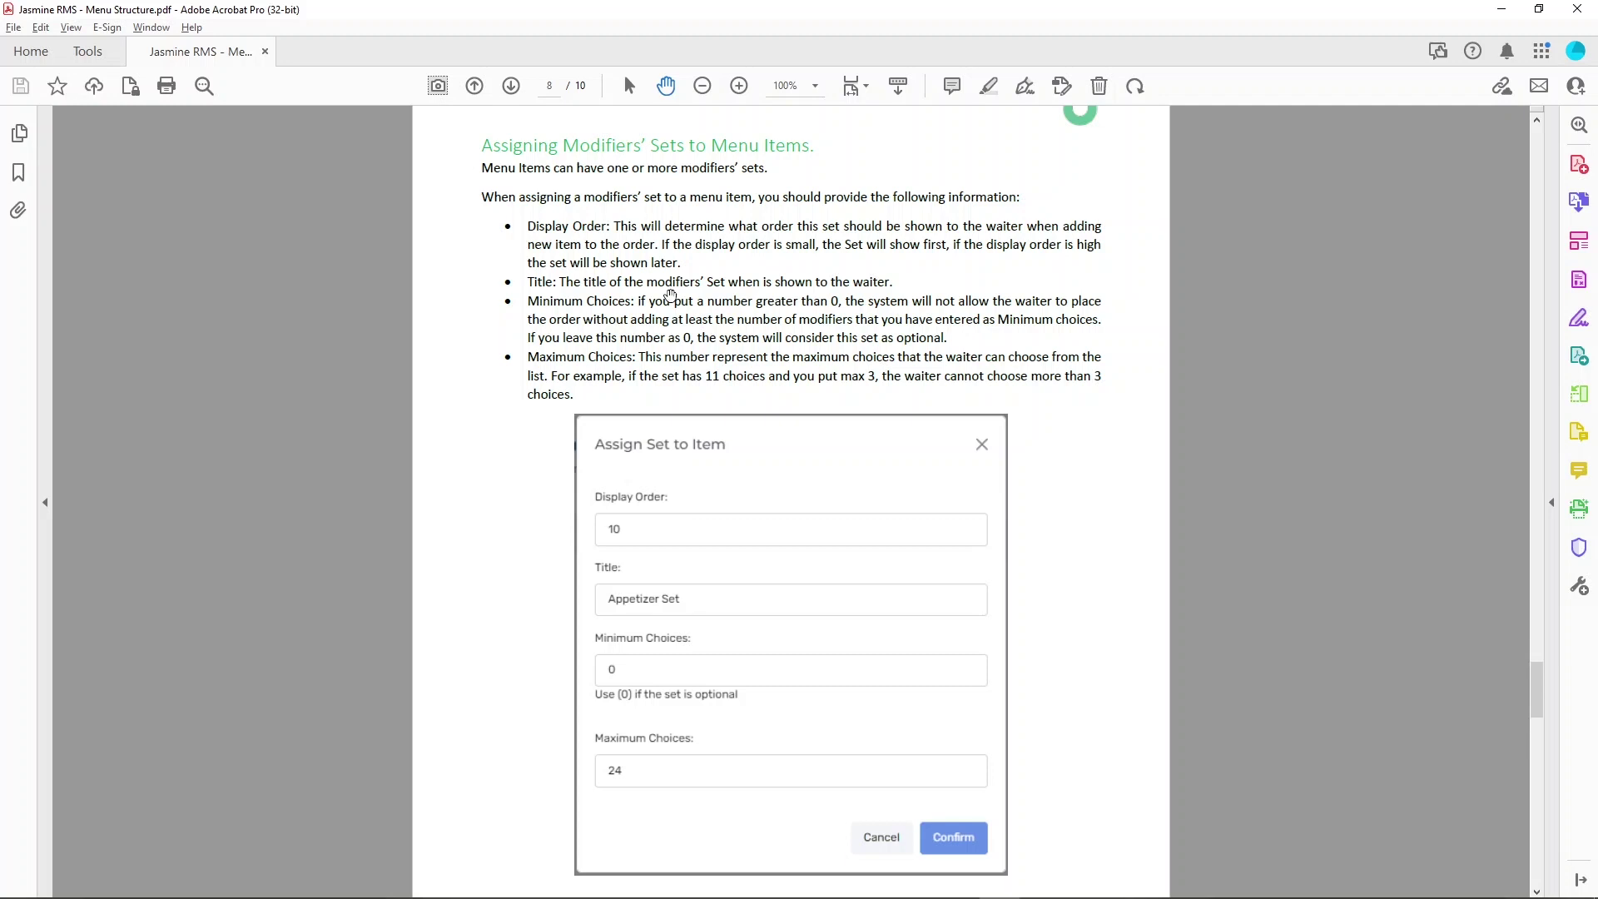
scroll(671, 295, down, 1)
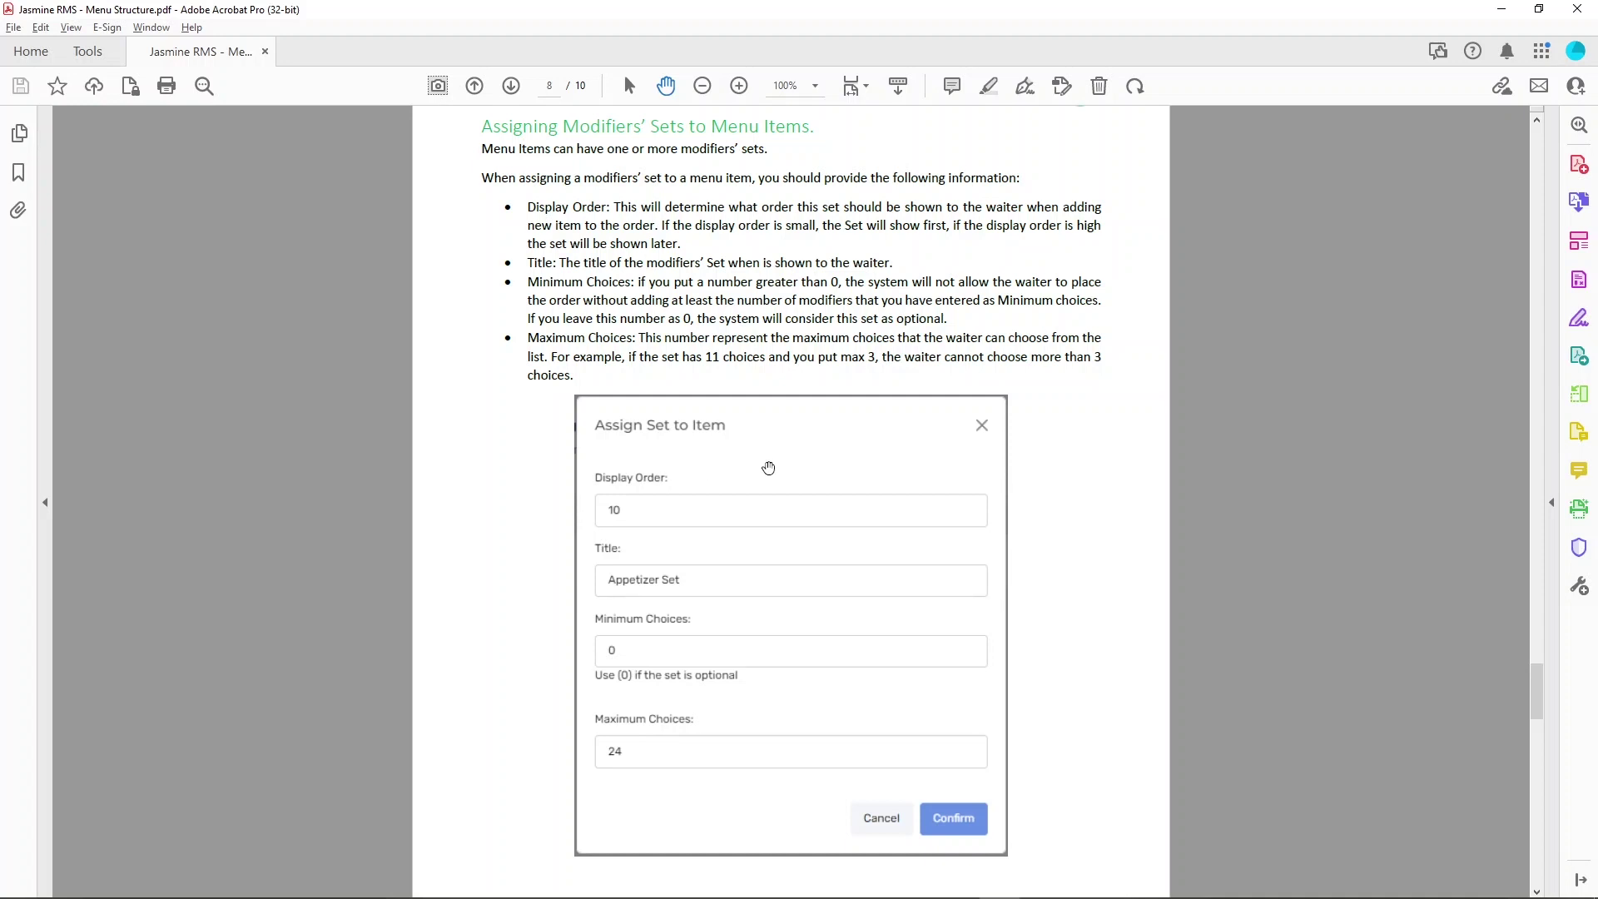
Switch back to Chrome and open Items Management with the items of the Normal Menu.
click(1505, 11)
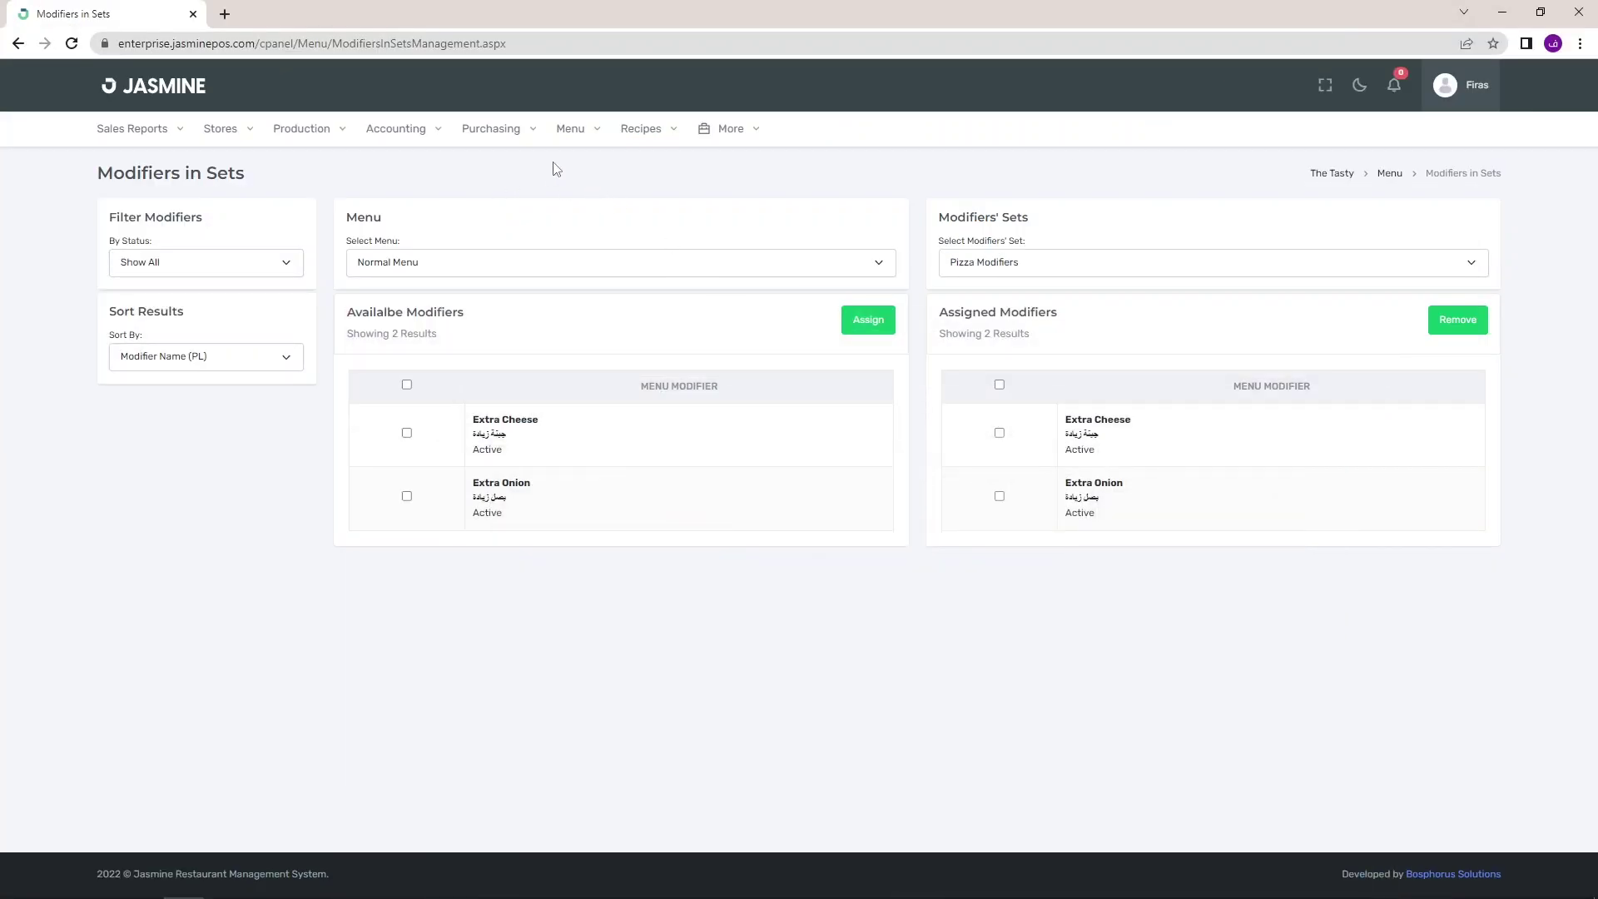
mouse_move(571, 130)
mouse_move(577, 247)
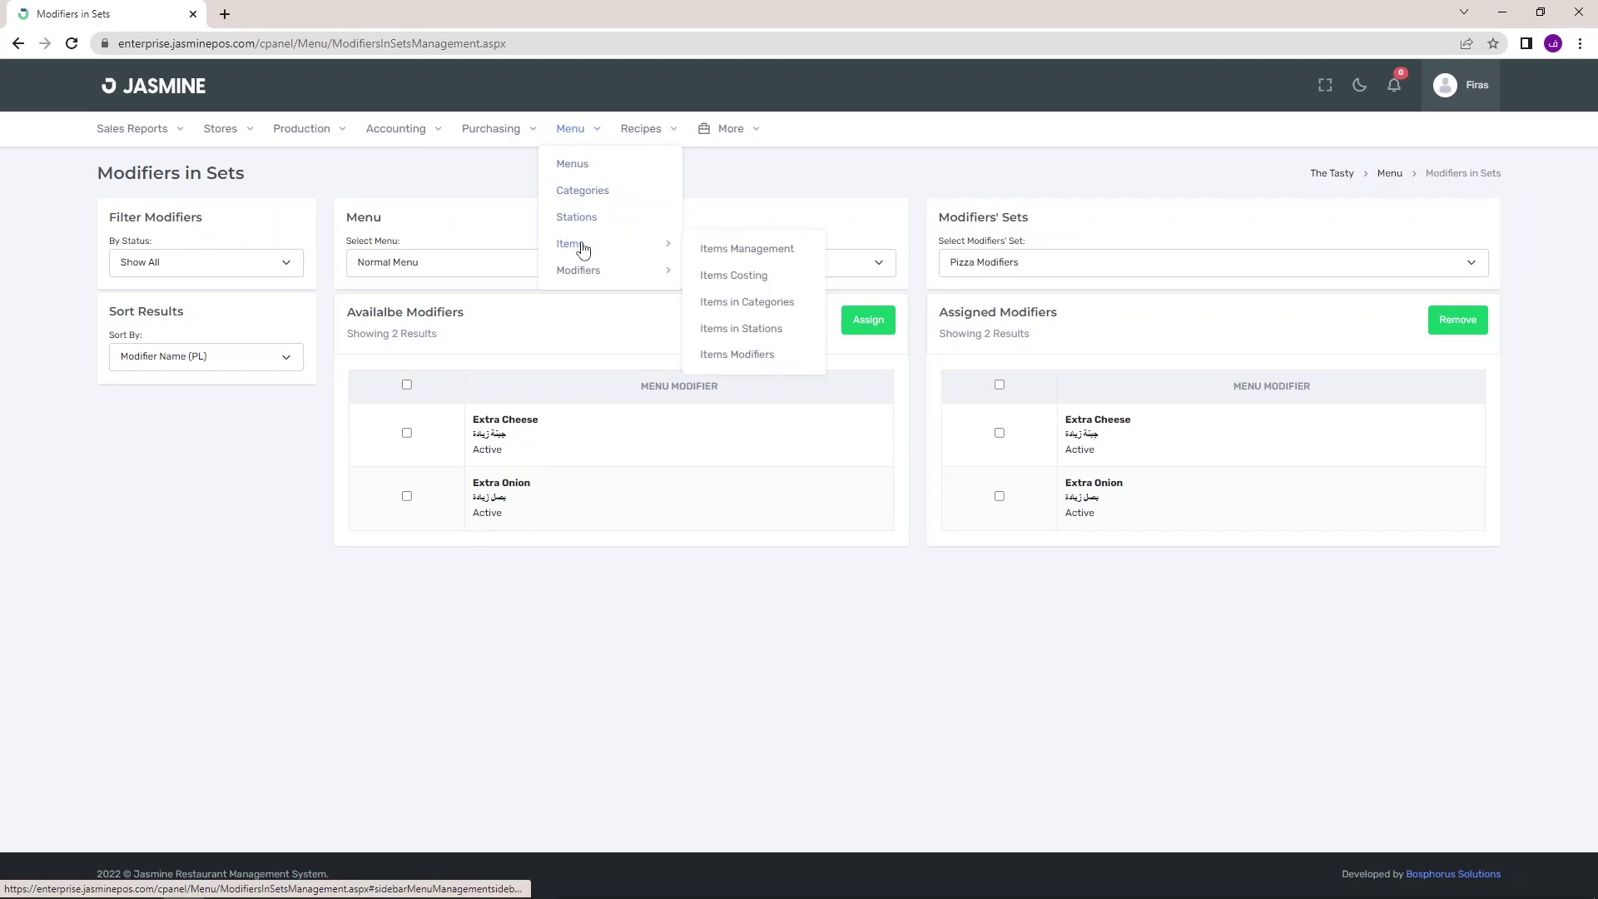
click(734, 259)
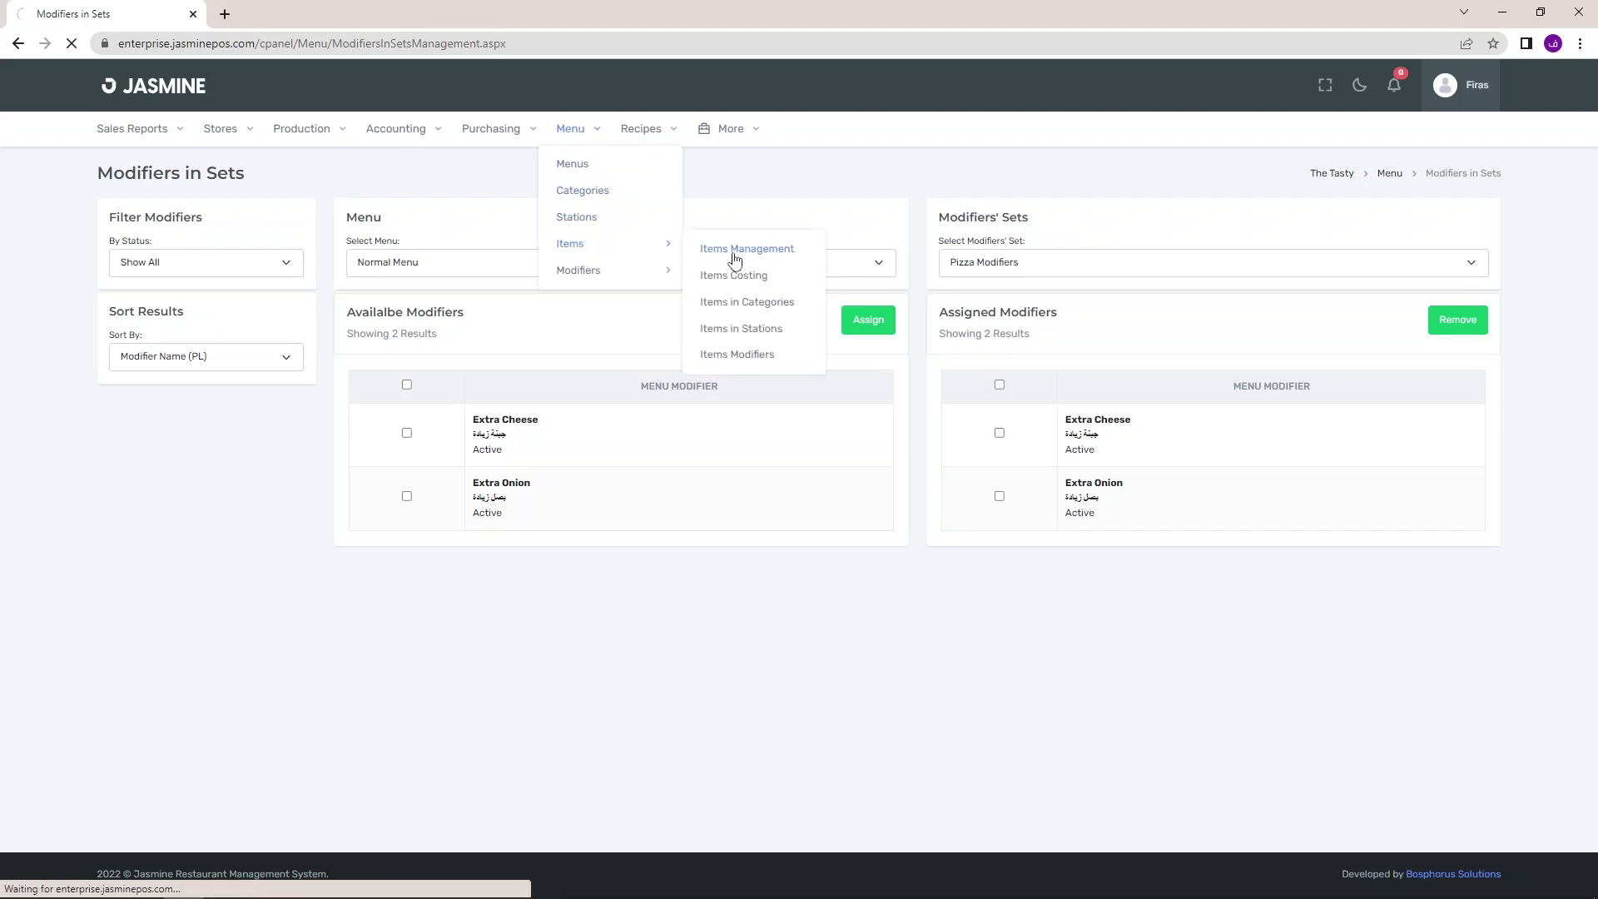
click(317, 272)
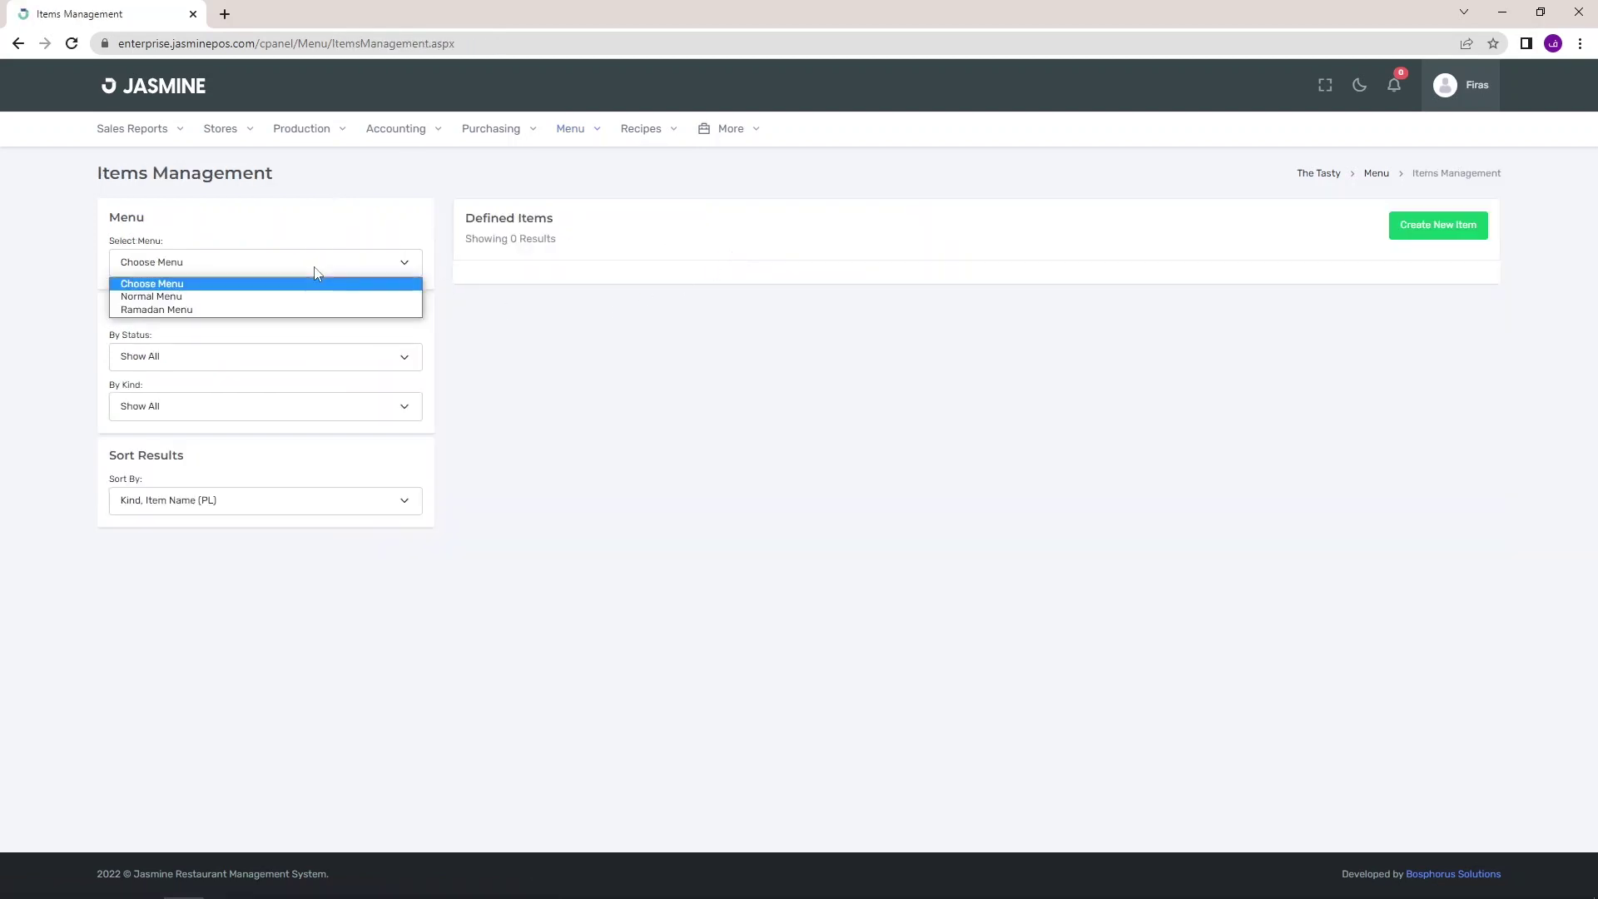
click(310, 297)
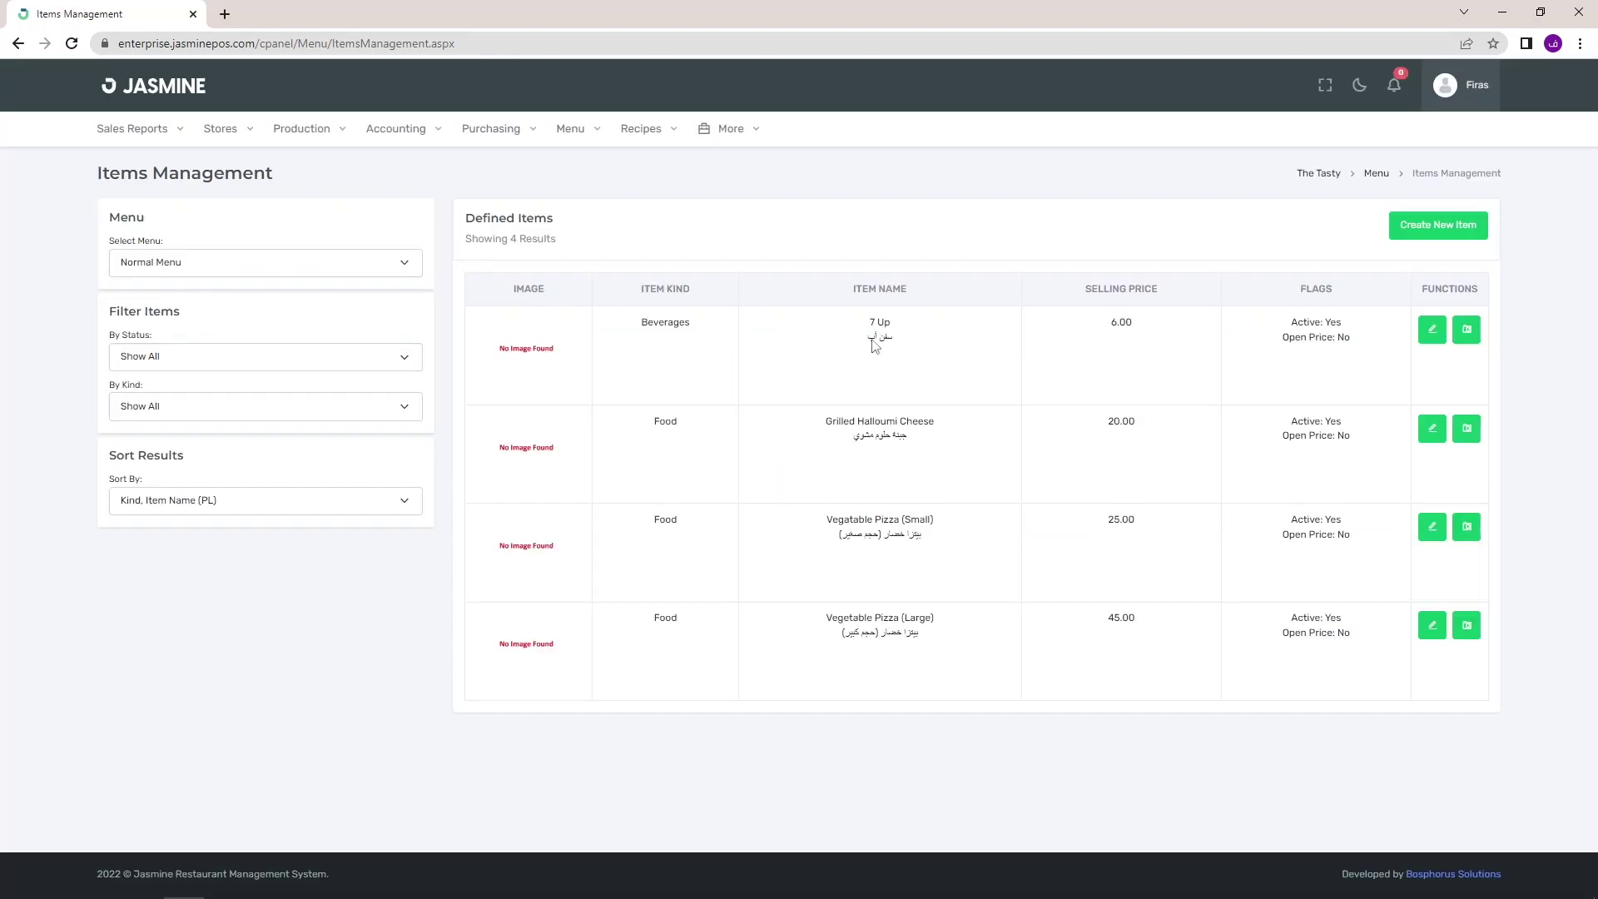
Create a Food item named Pasta, with the secondary language name باستا and a selling price of 30.
click(1433, 233)
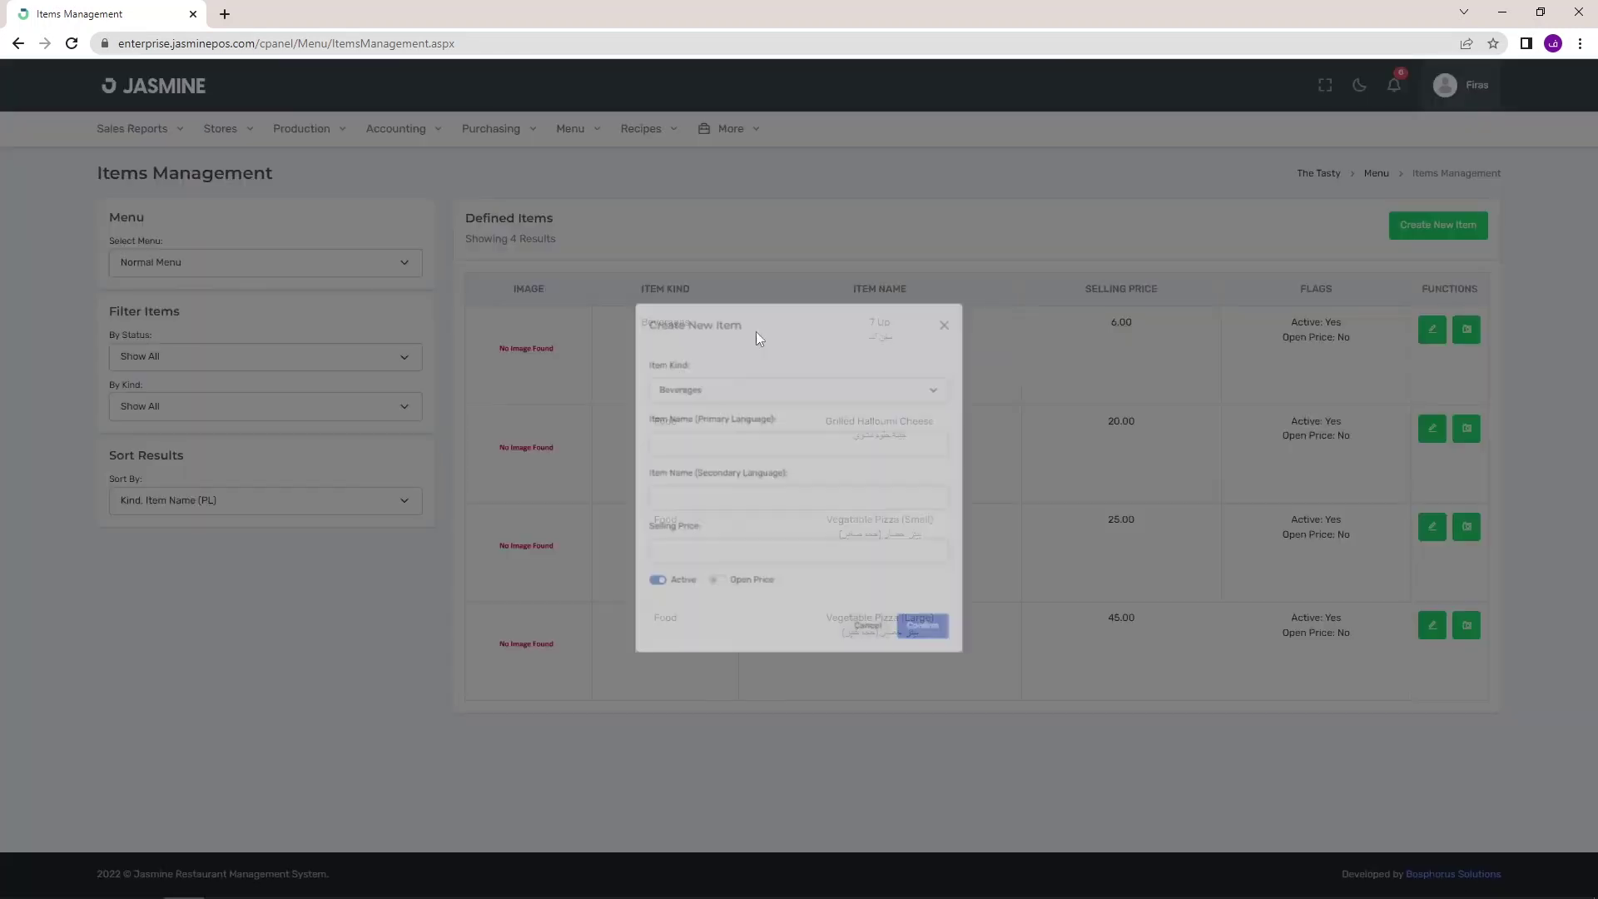
click(707, 380)
click(695, 415)
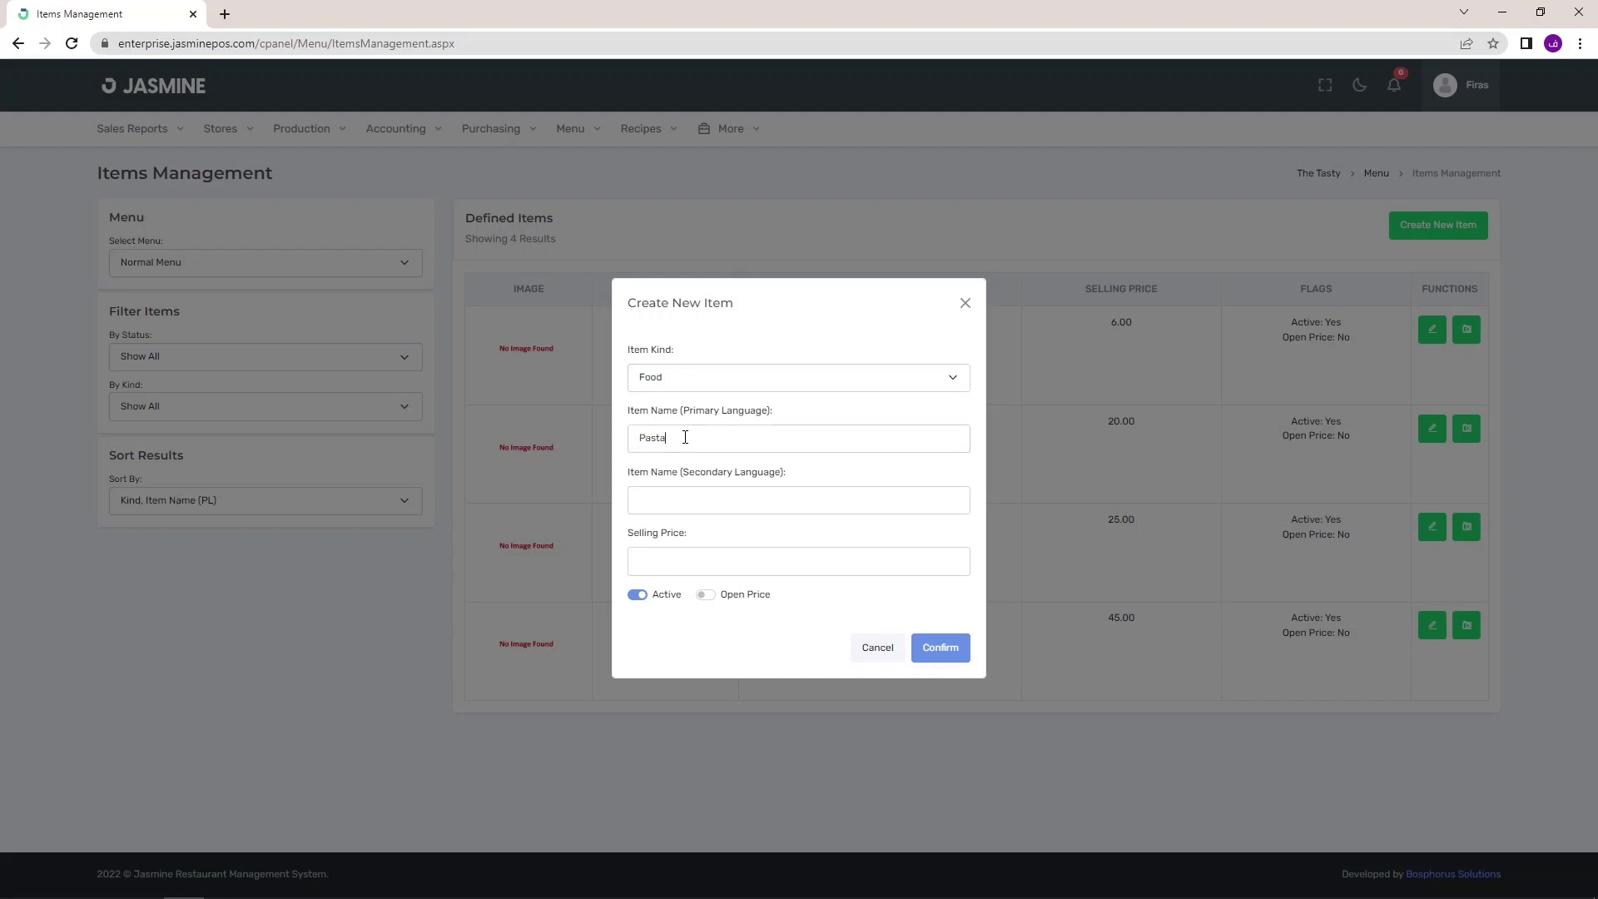
click(694, 498)
text(باستا)
click(934, 653)
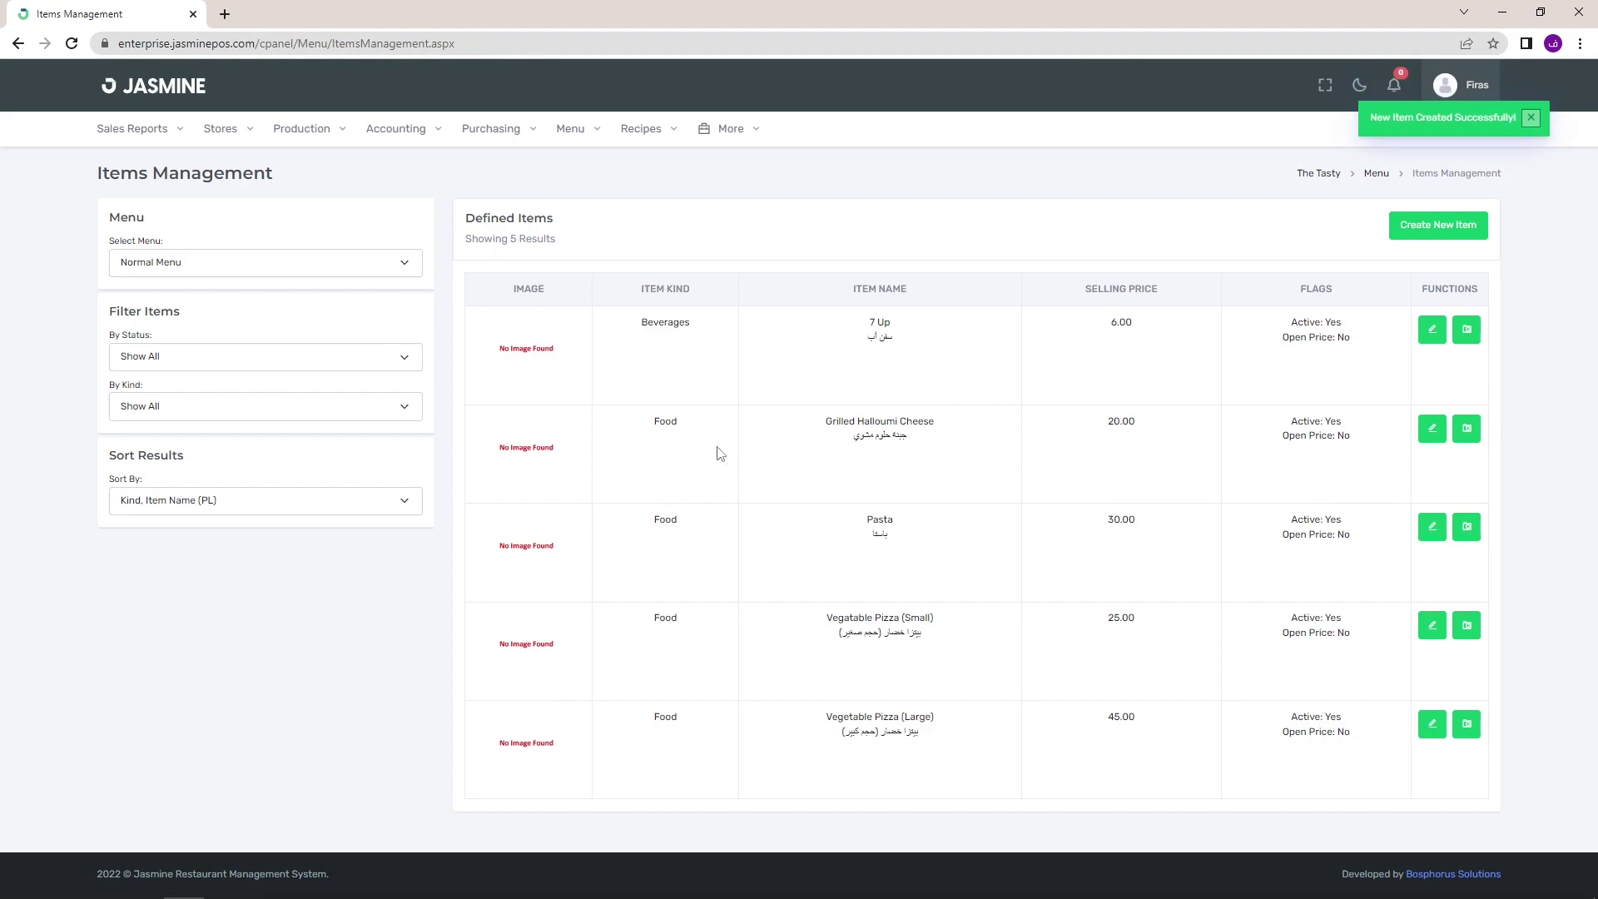
mouse_move(867, 519)
mouse_down()
mouse_move(897, 526)
mouse_move(872, 535)
mouse_up()
click(879, 523)
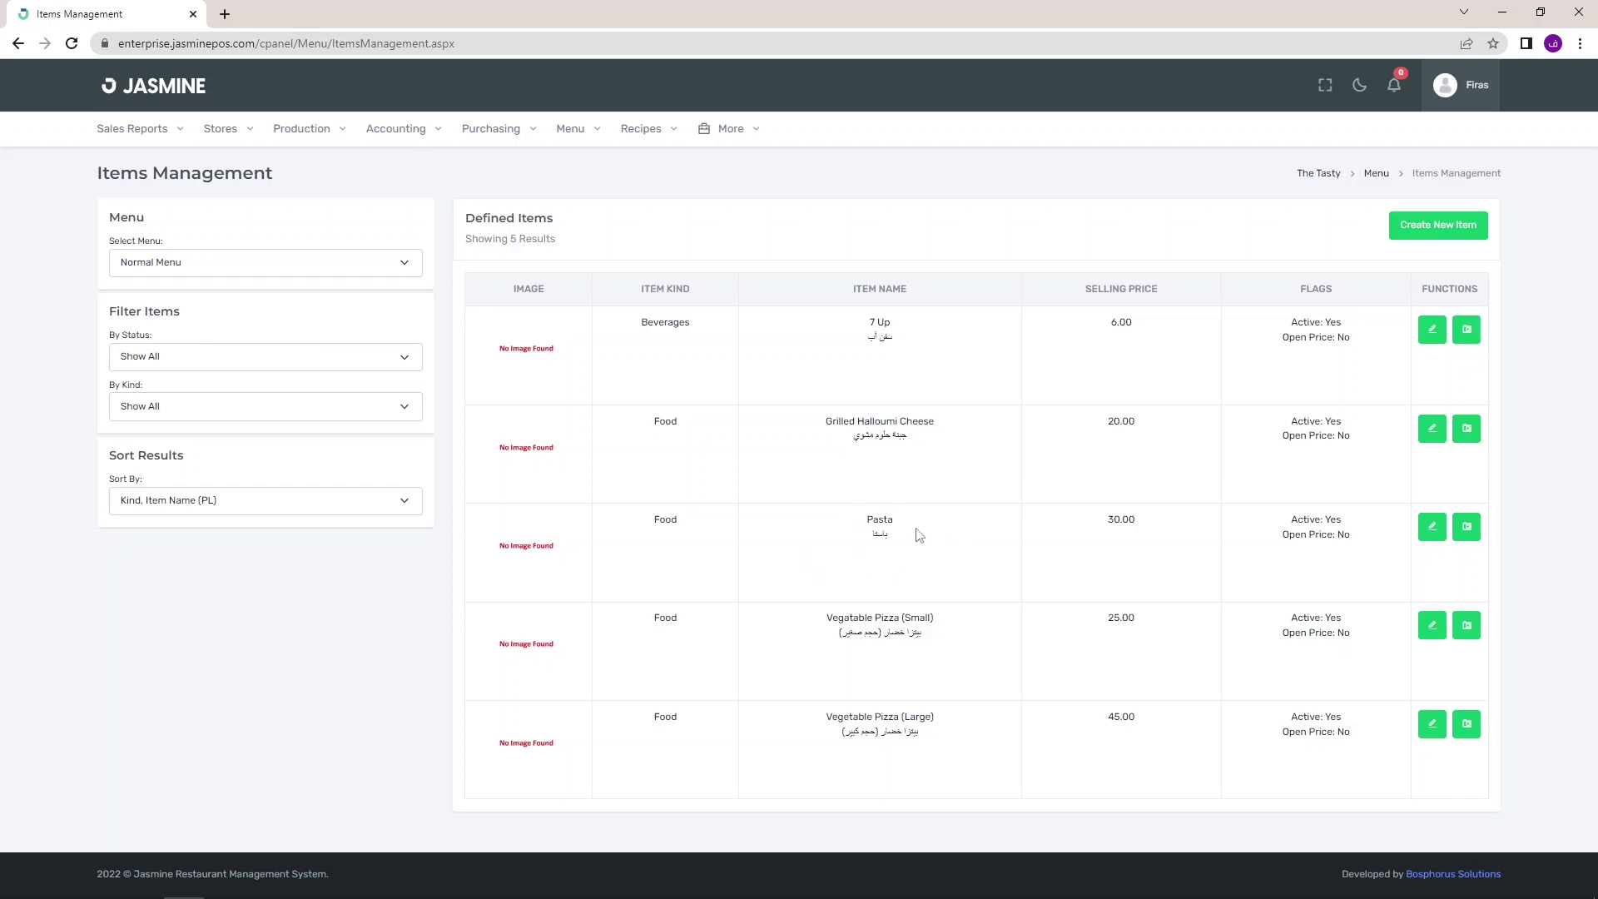
Open Modifiers Management with the defined modifiers of the Normal Menu.
mouse_move(581, 136)
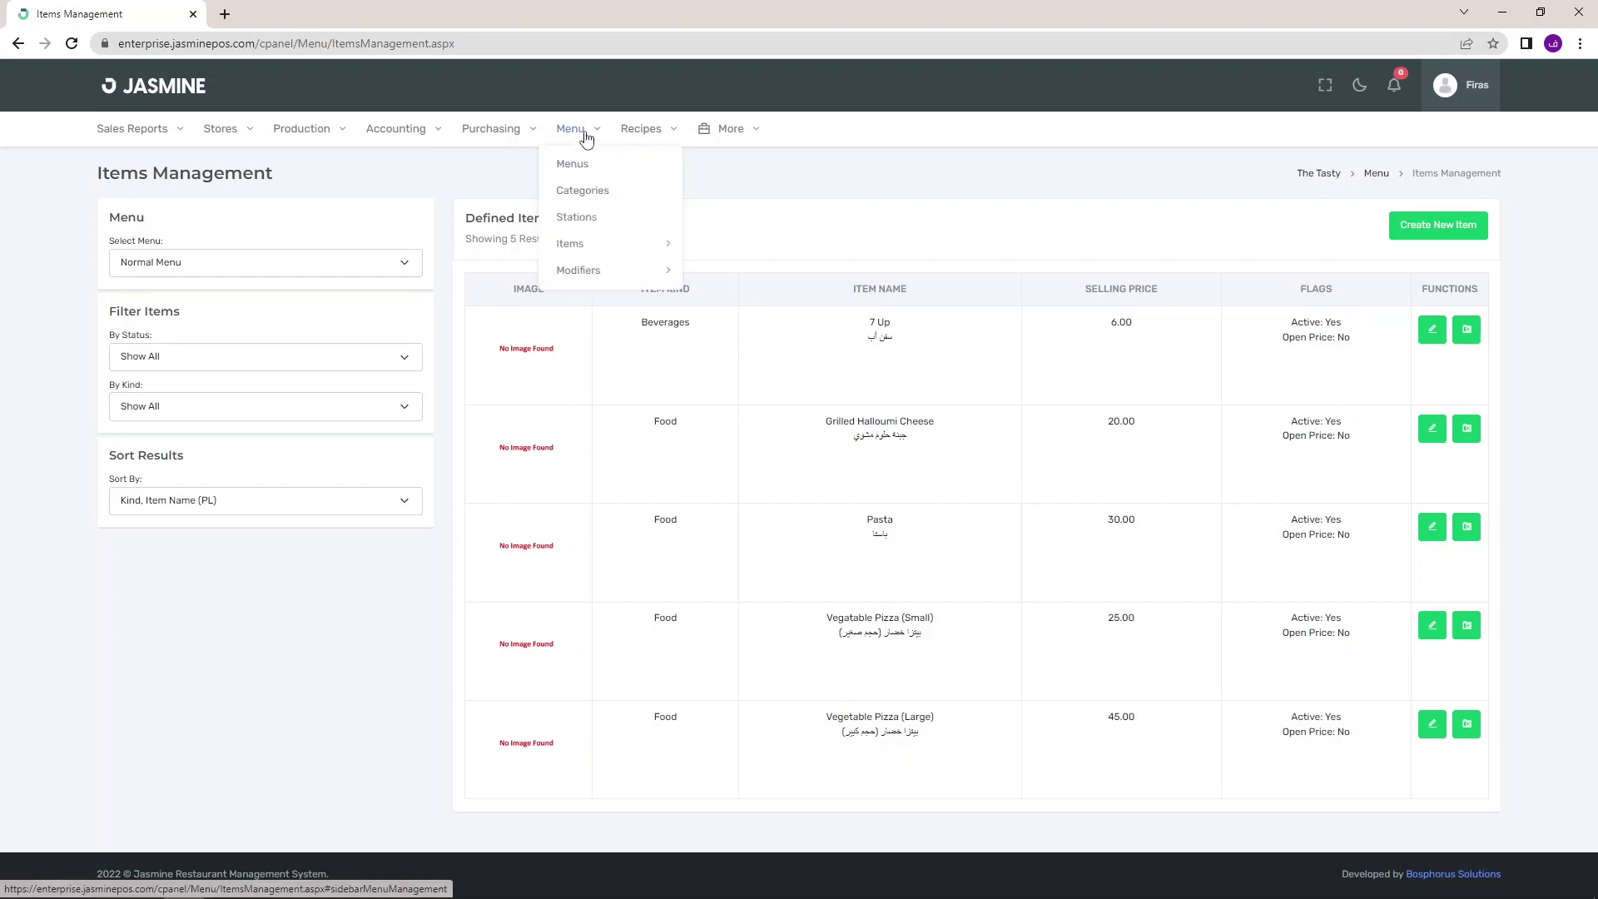
mouse_move(593, 271)
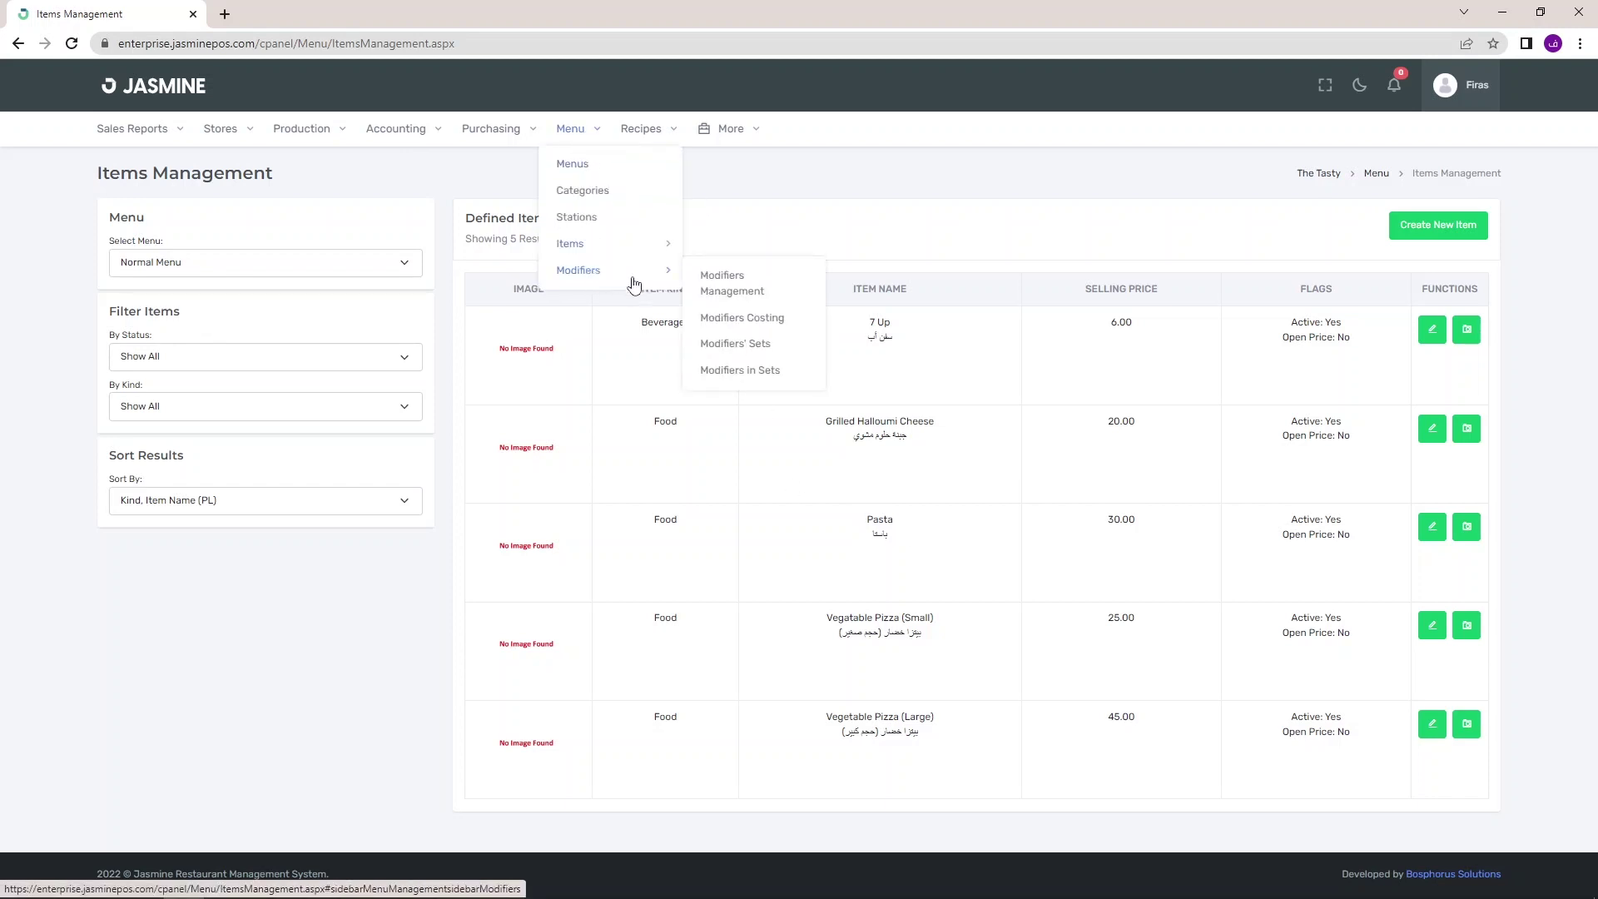
click(733, 284)
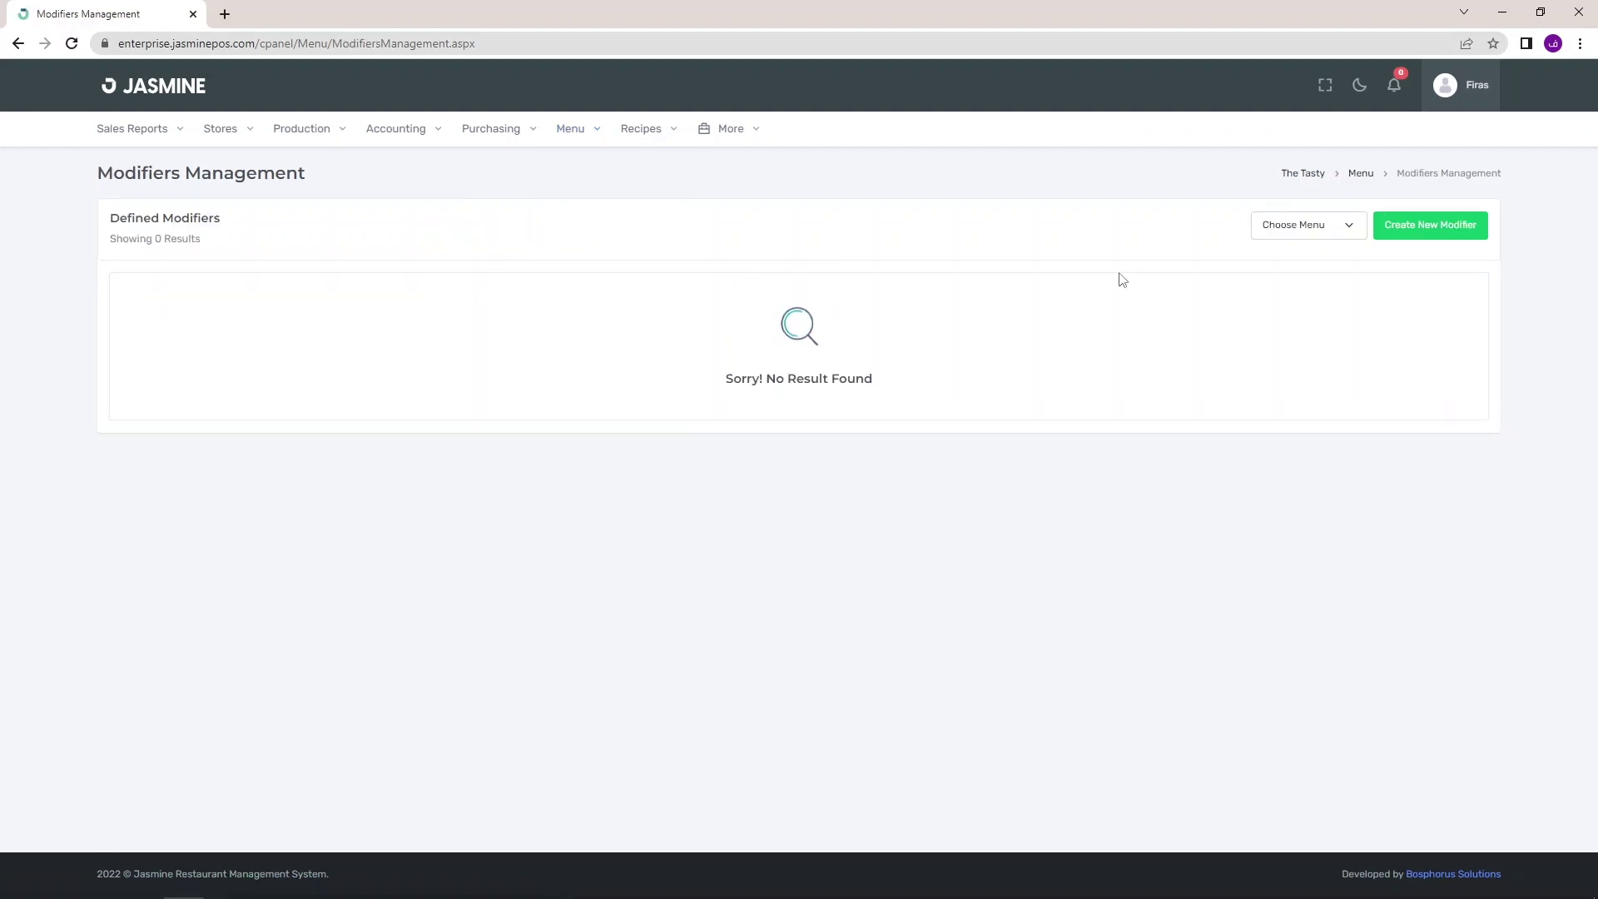
click(1274, 229)
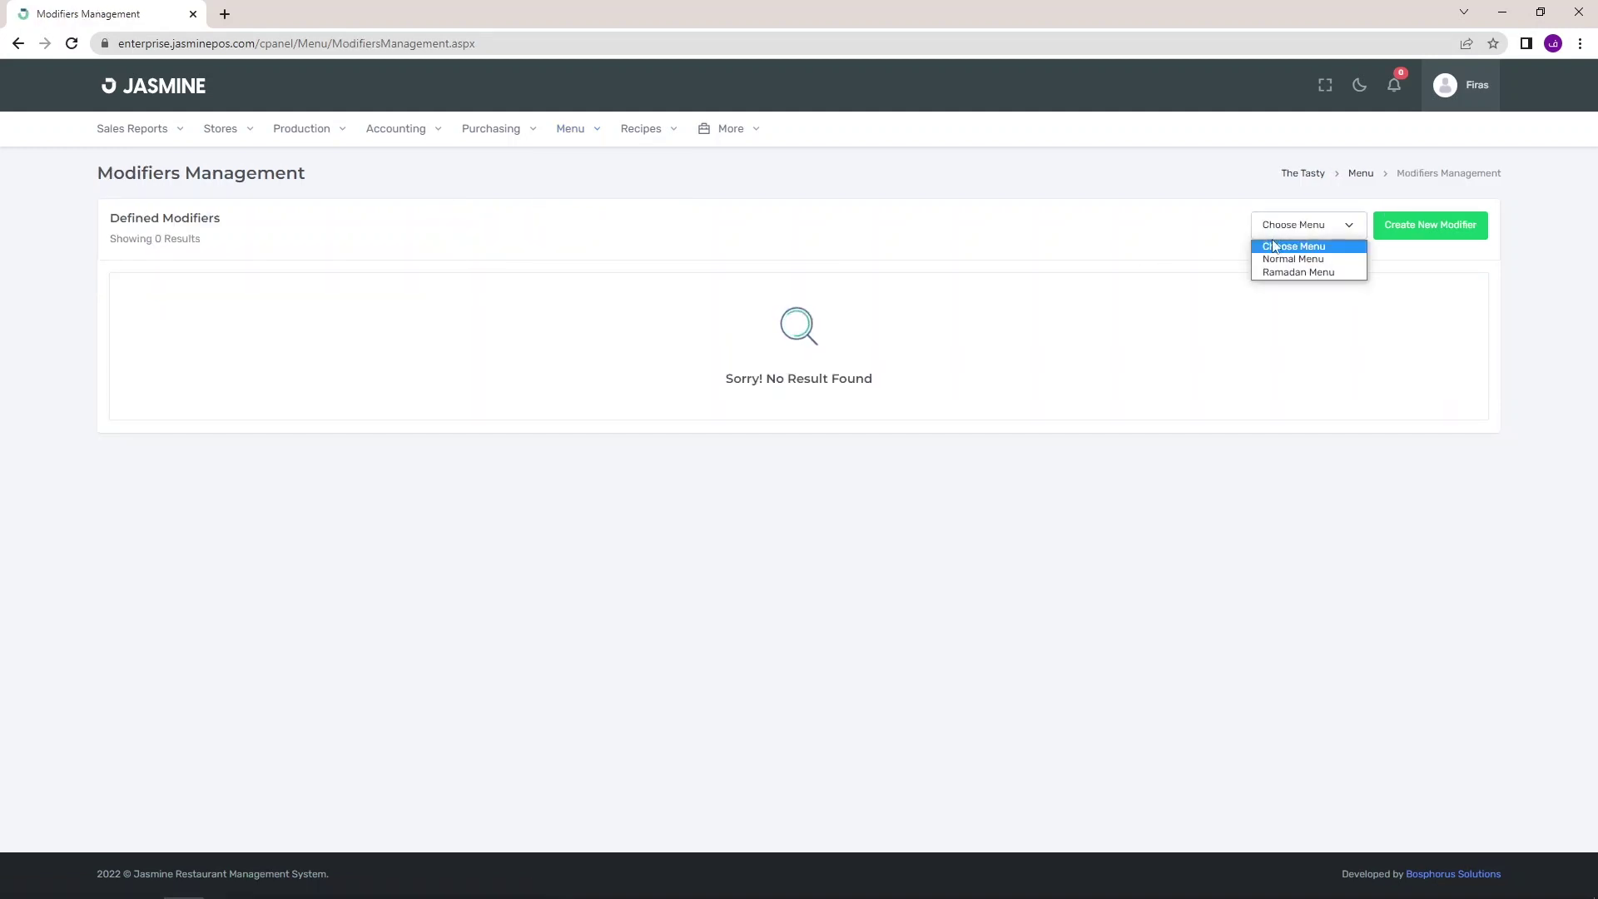
click(1272, 259)
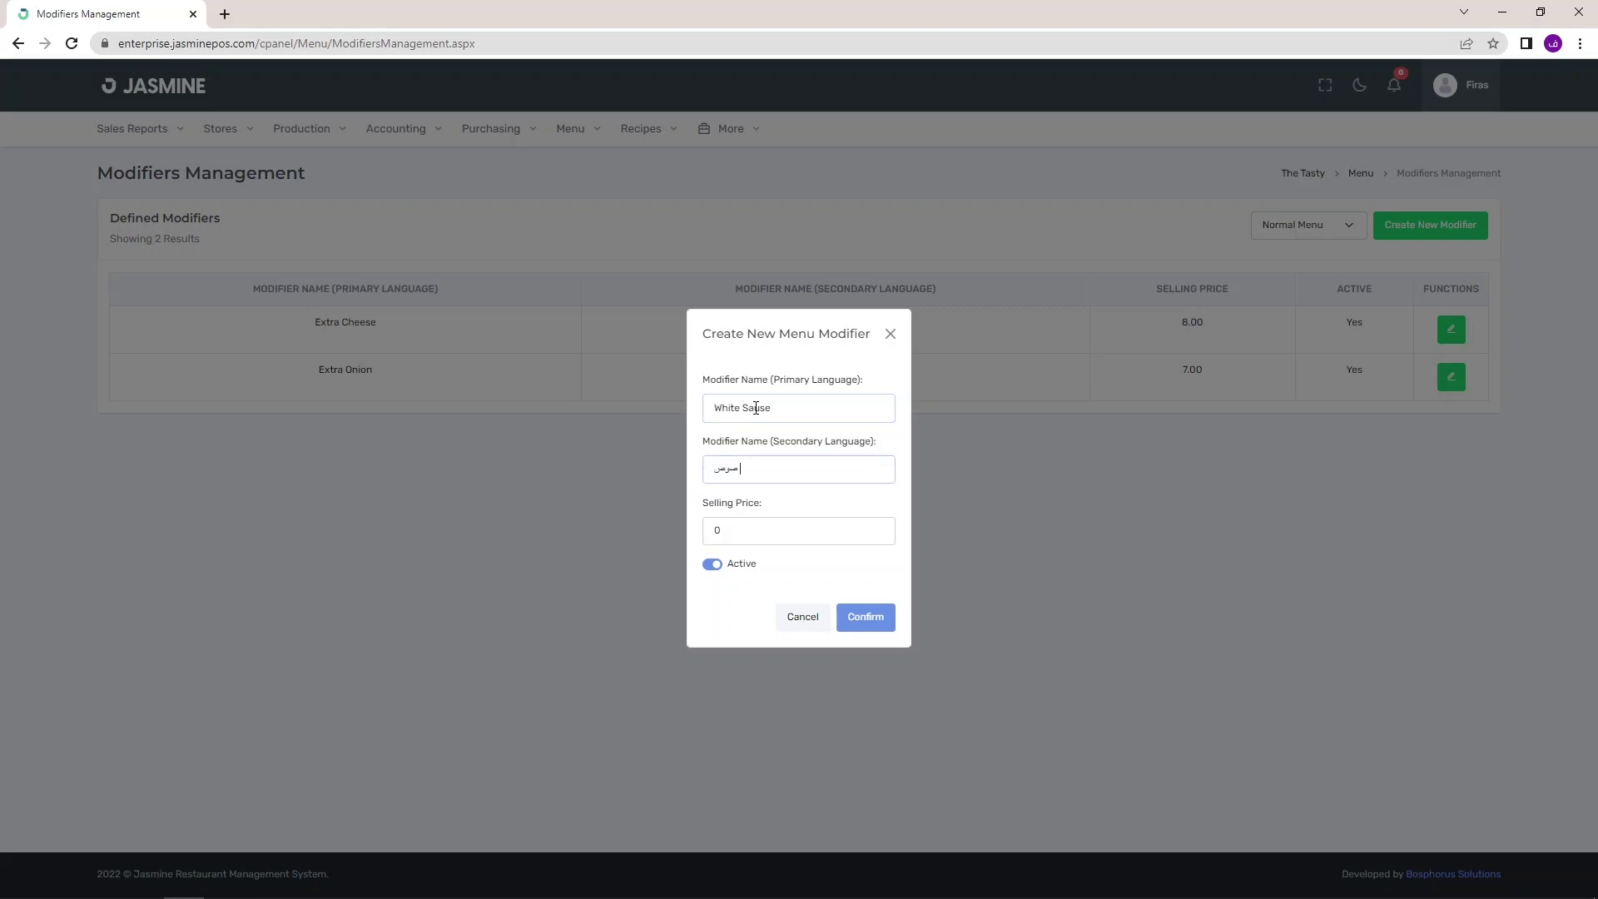
Create an active modifier named White Sause, with the secondary language name صوص أبيض and selling price 0.
text(أبيض)
click(708, 463)
click(866, 618)
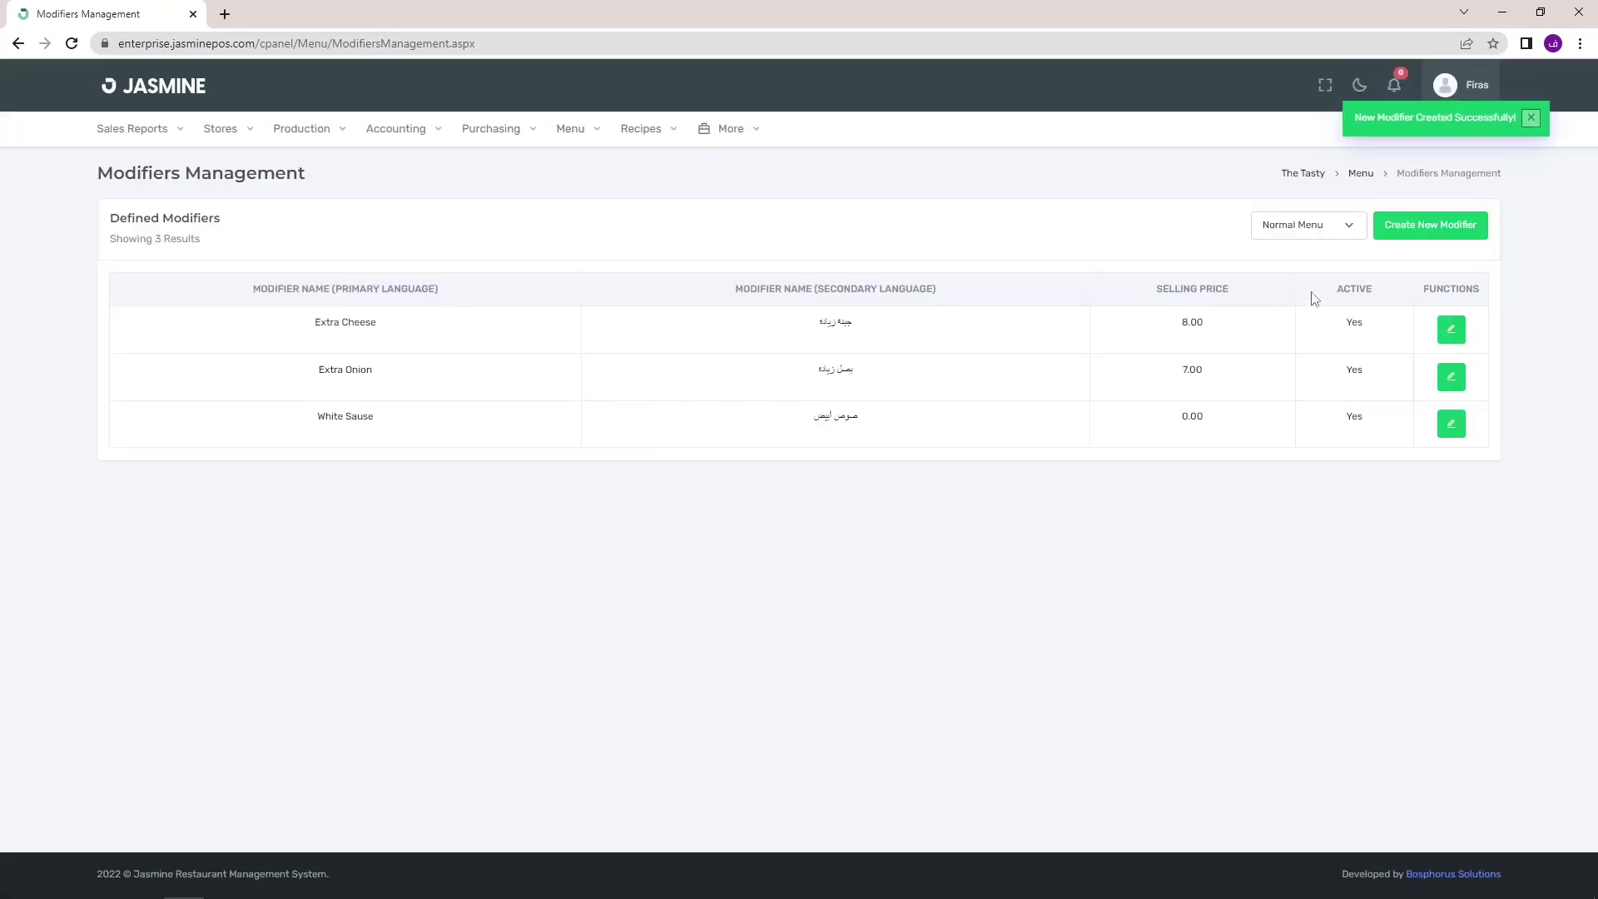
Create an active modifier named Red Sause, with the secondary language name صوص أحمر and selling price 0.
click(1431, 226)
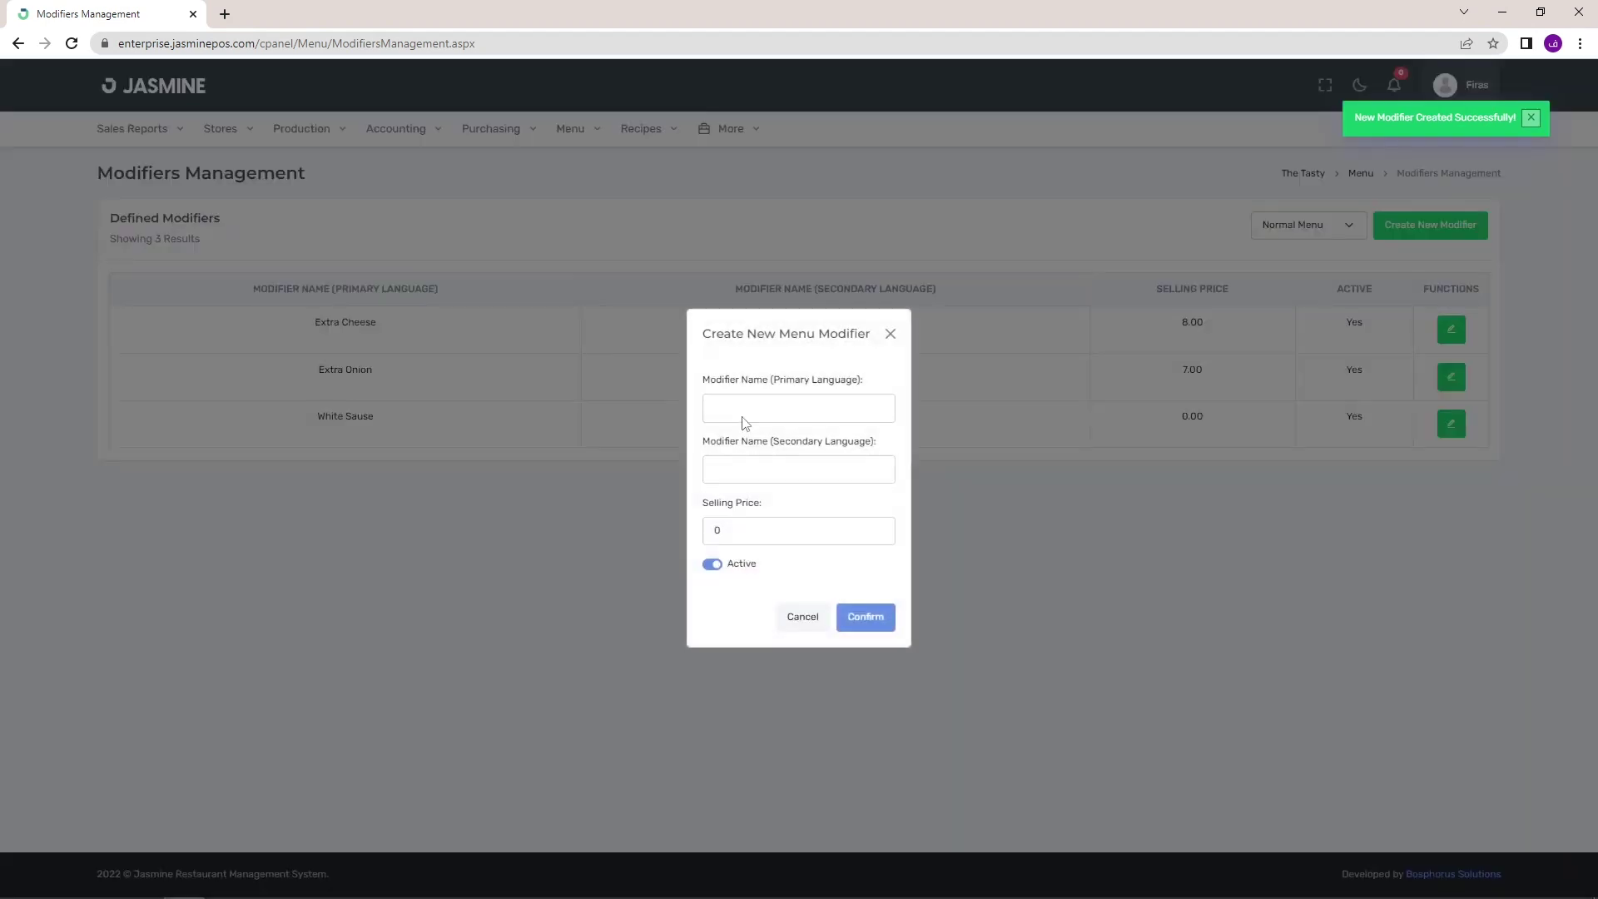
text(Red Sause)
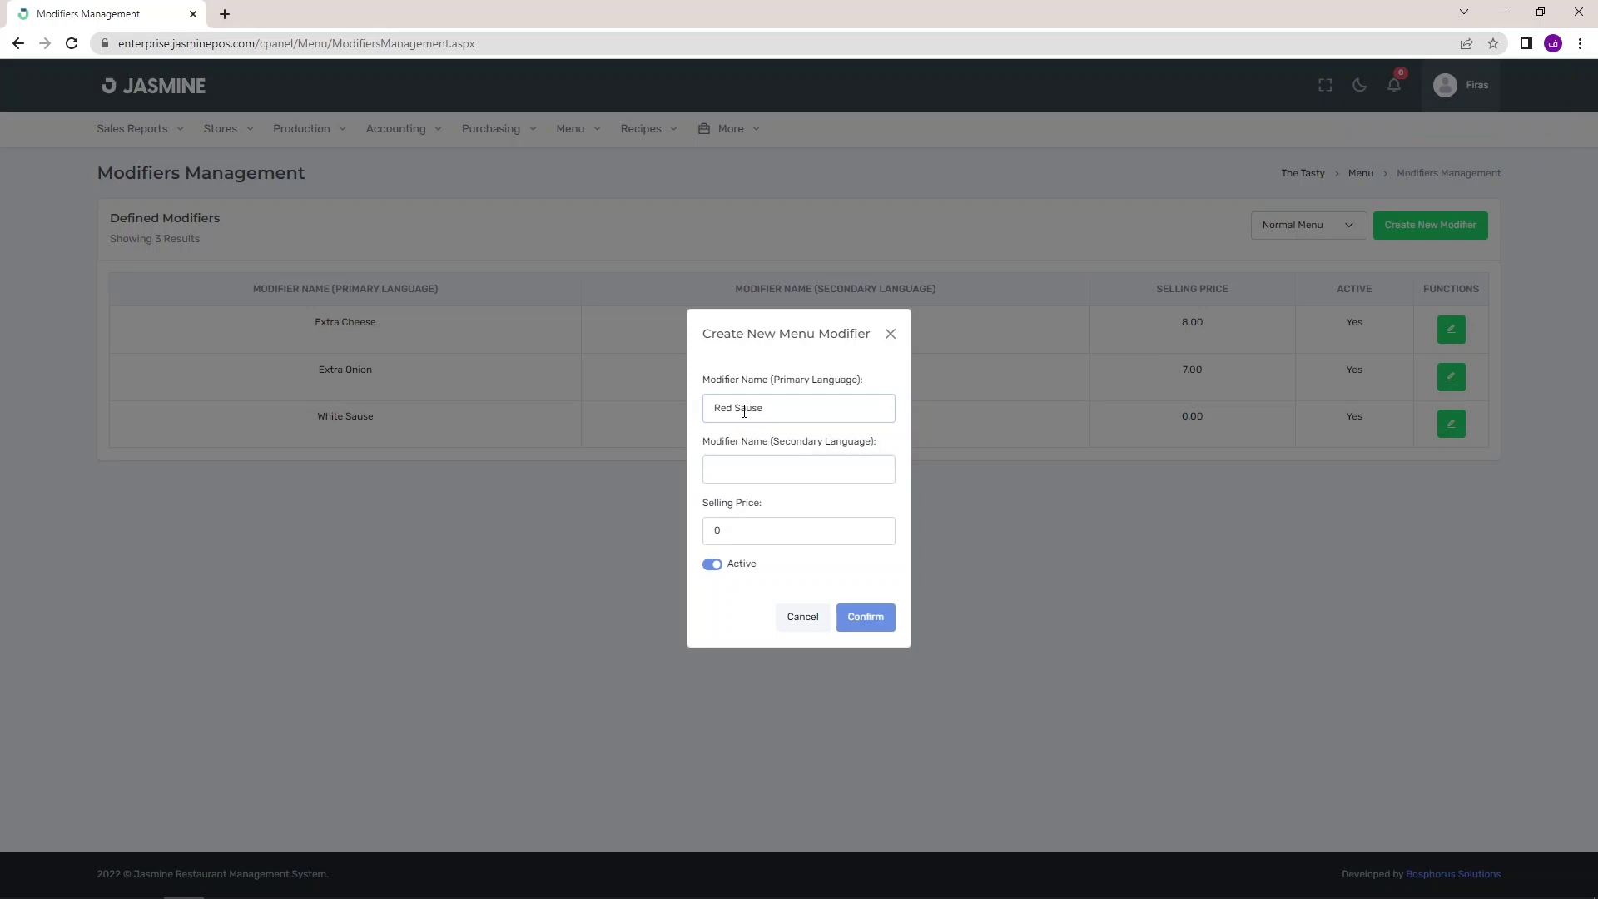
click(750, 468)
text(صوص أحمر)
click(867, 620)
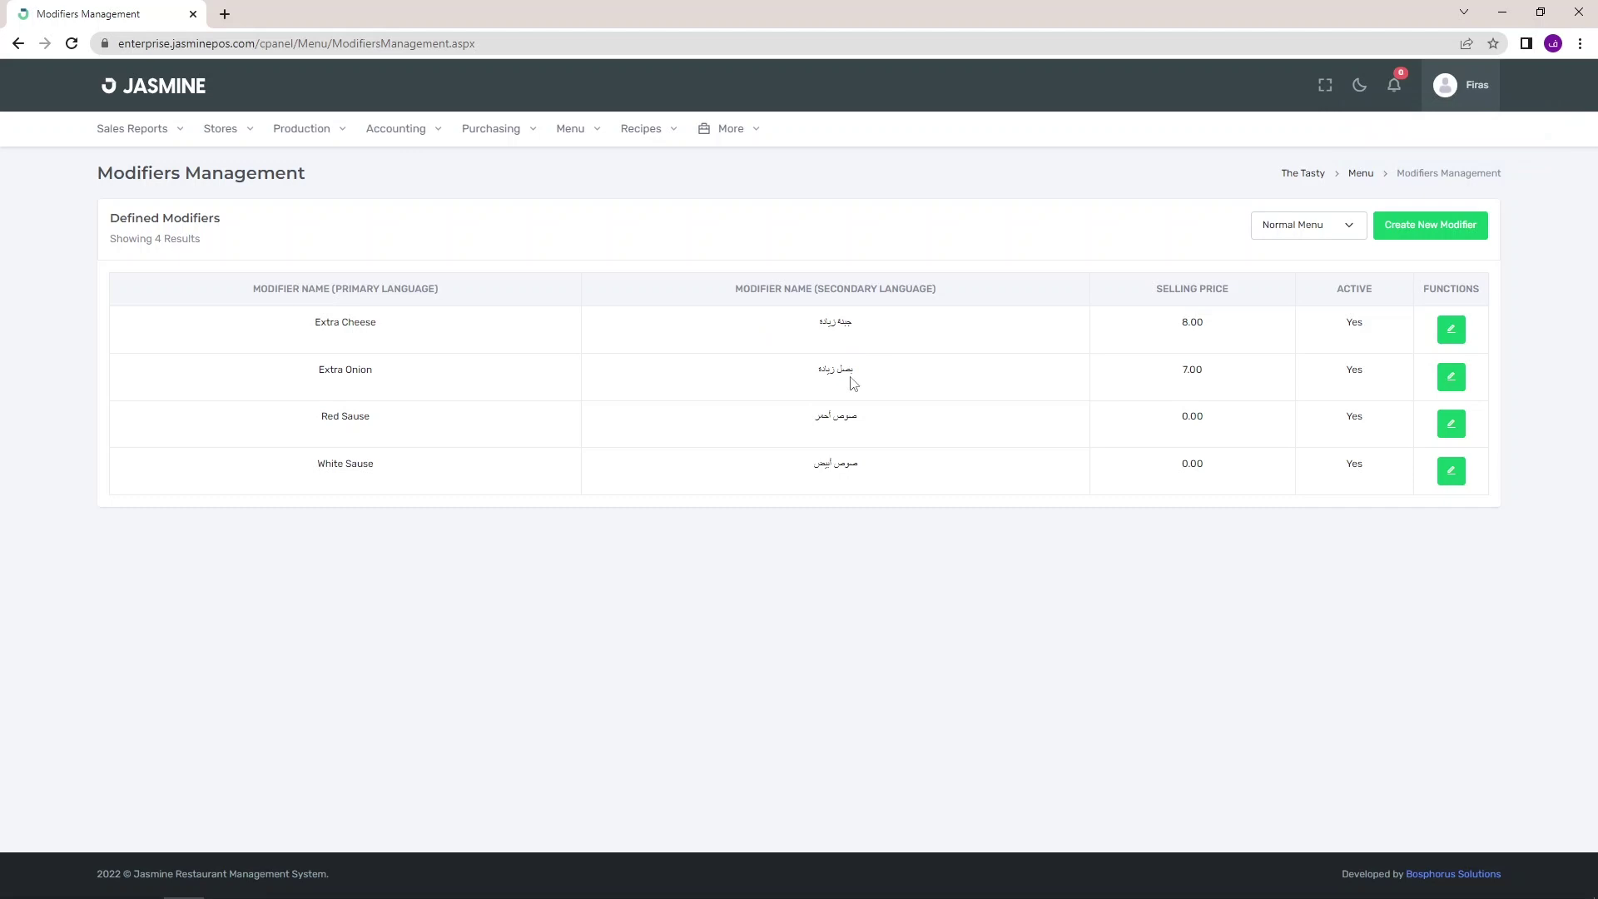
Open Modifiers' Sets Management with the defined sets of the Normal Menu.
click(580, 132)
mouse_move(586, 248)
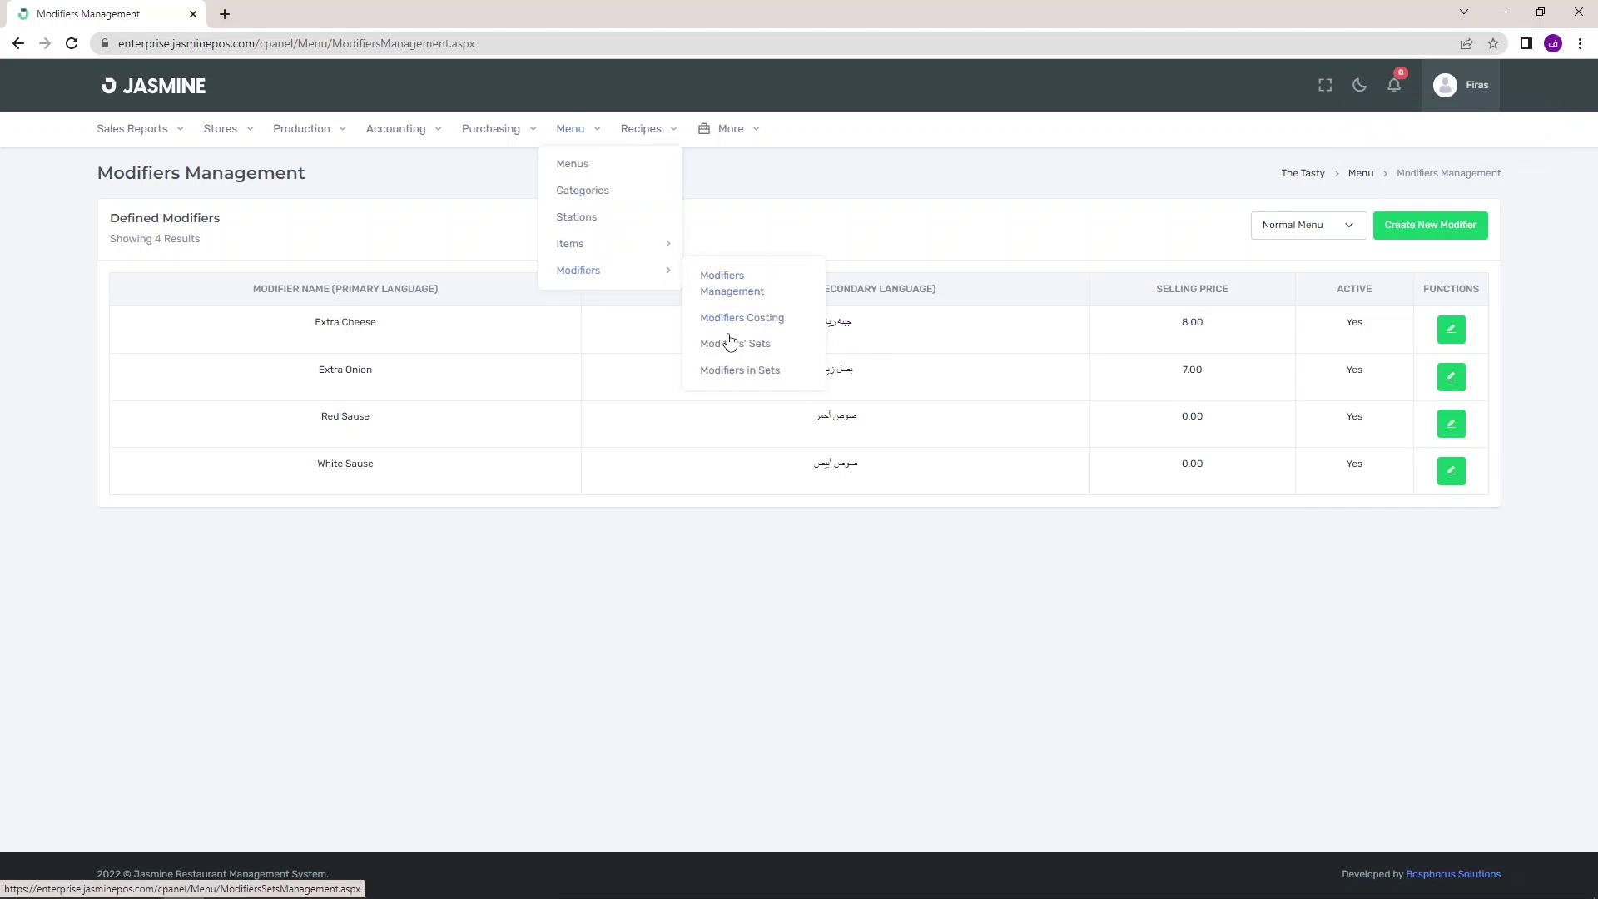
click(733, 349)
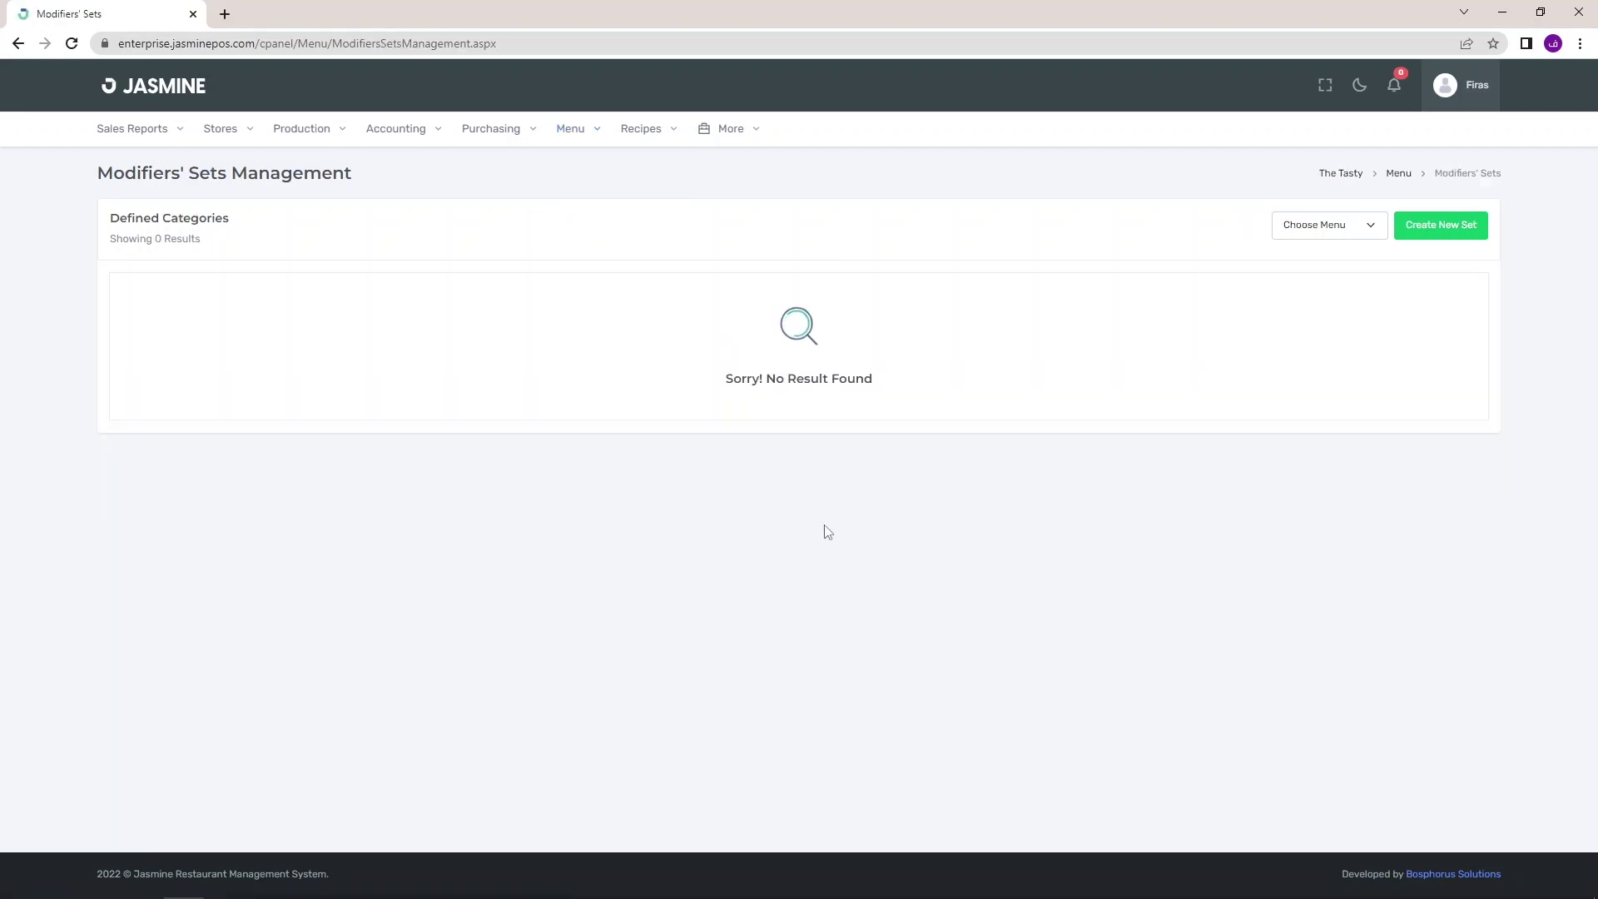
click(1299, 233)
click(1299, 268)
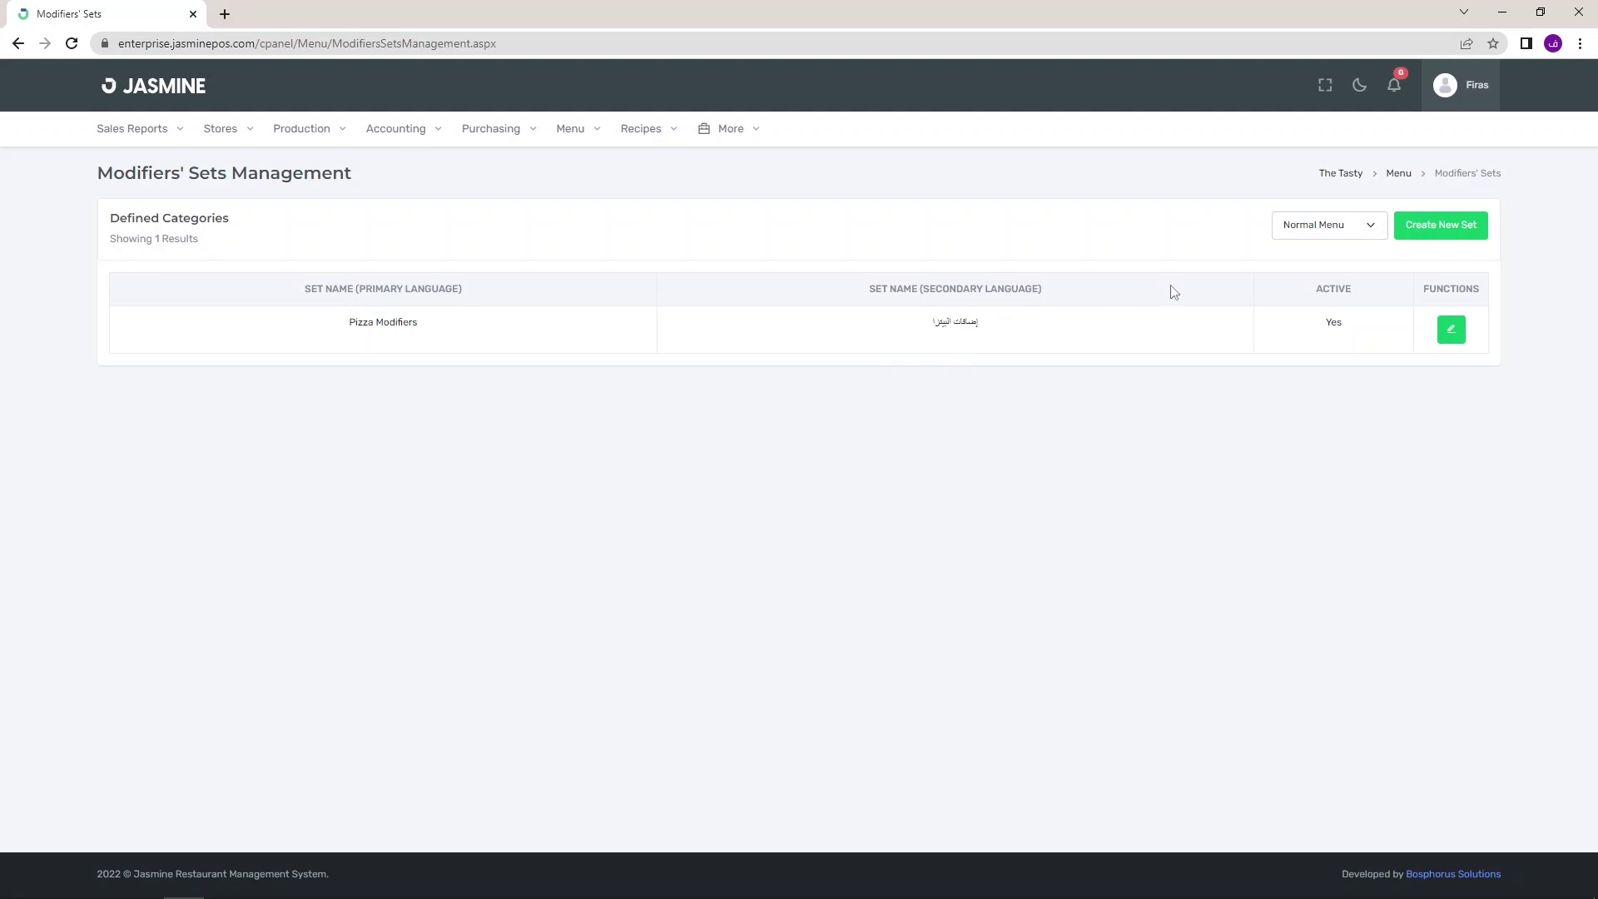
Create an active modifiers' set named Sauce Modifiers For Pasta, with the secondary language name اختيارات الصوص للباستا.
click(1422, 241)
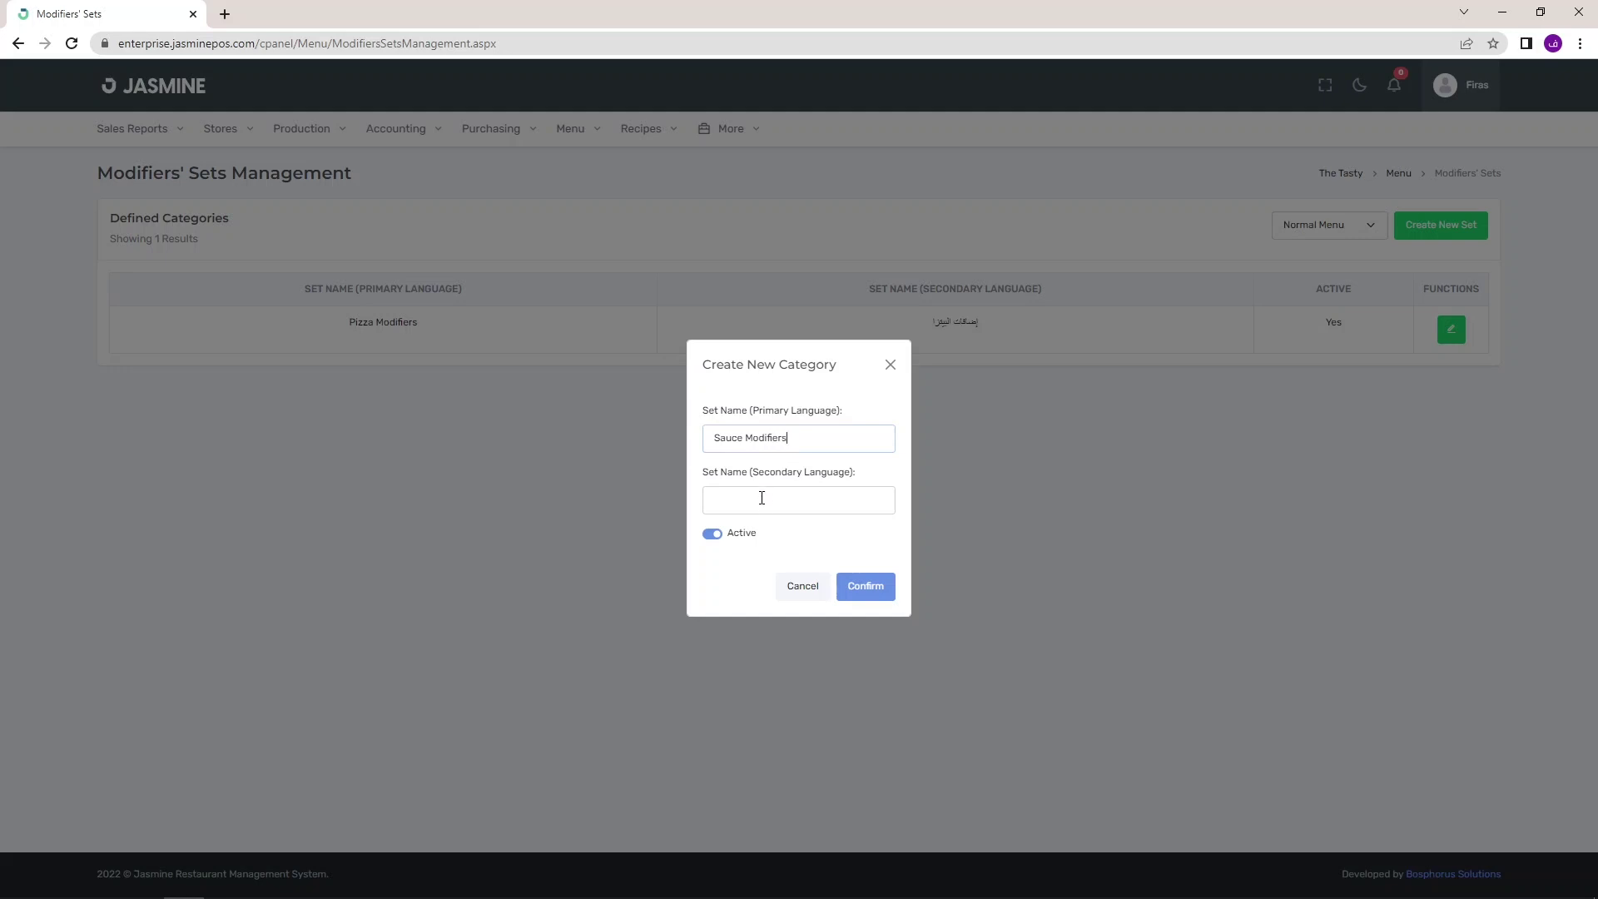
text(for Pasta)
click(760, 497)
text(اختيارات الصوص للباستا)
click(866, 587)
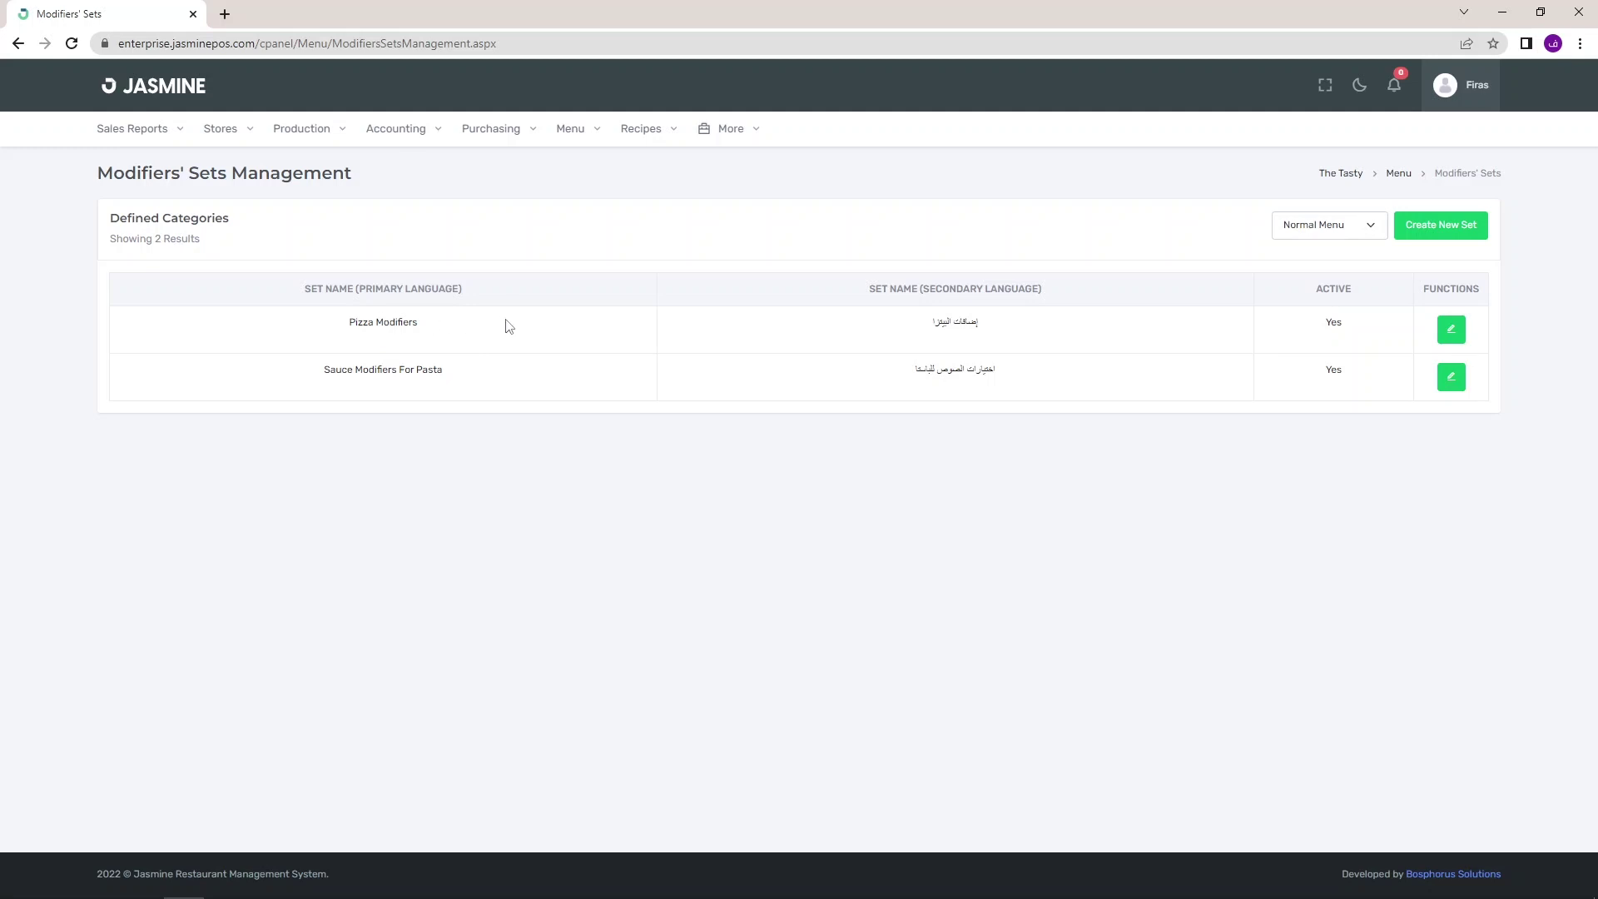
Create an active modifiers' set named Pasta Extra, with the secondary language name إضافات الباستا.
click(1425, 241)
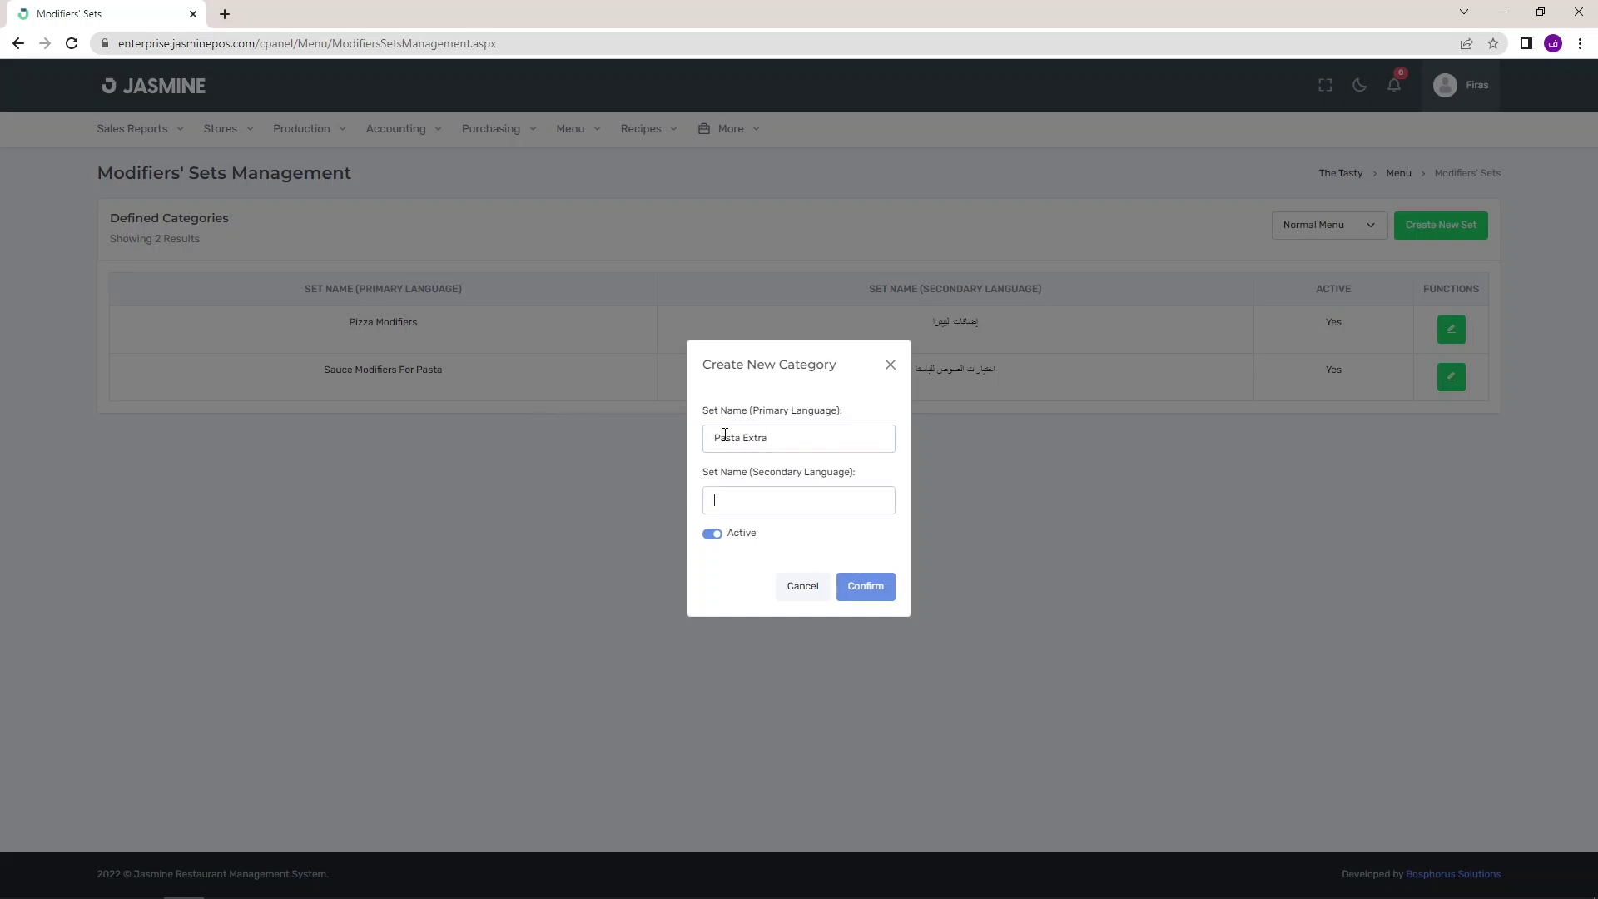
text(إضافات الباستا)
click(866, 591)
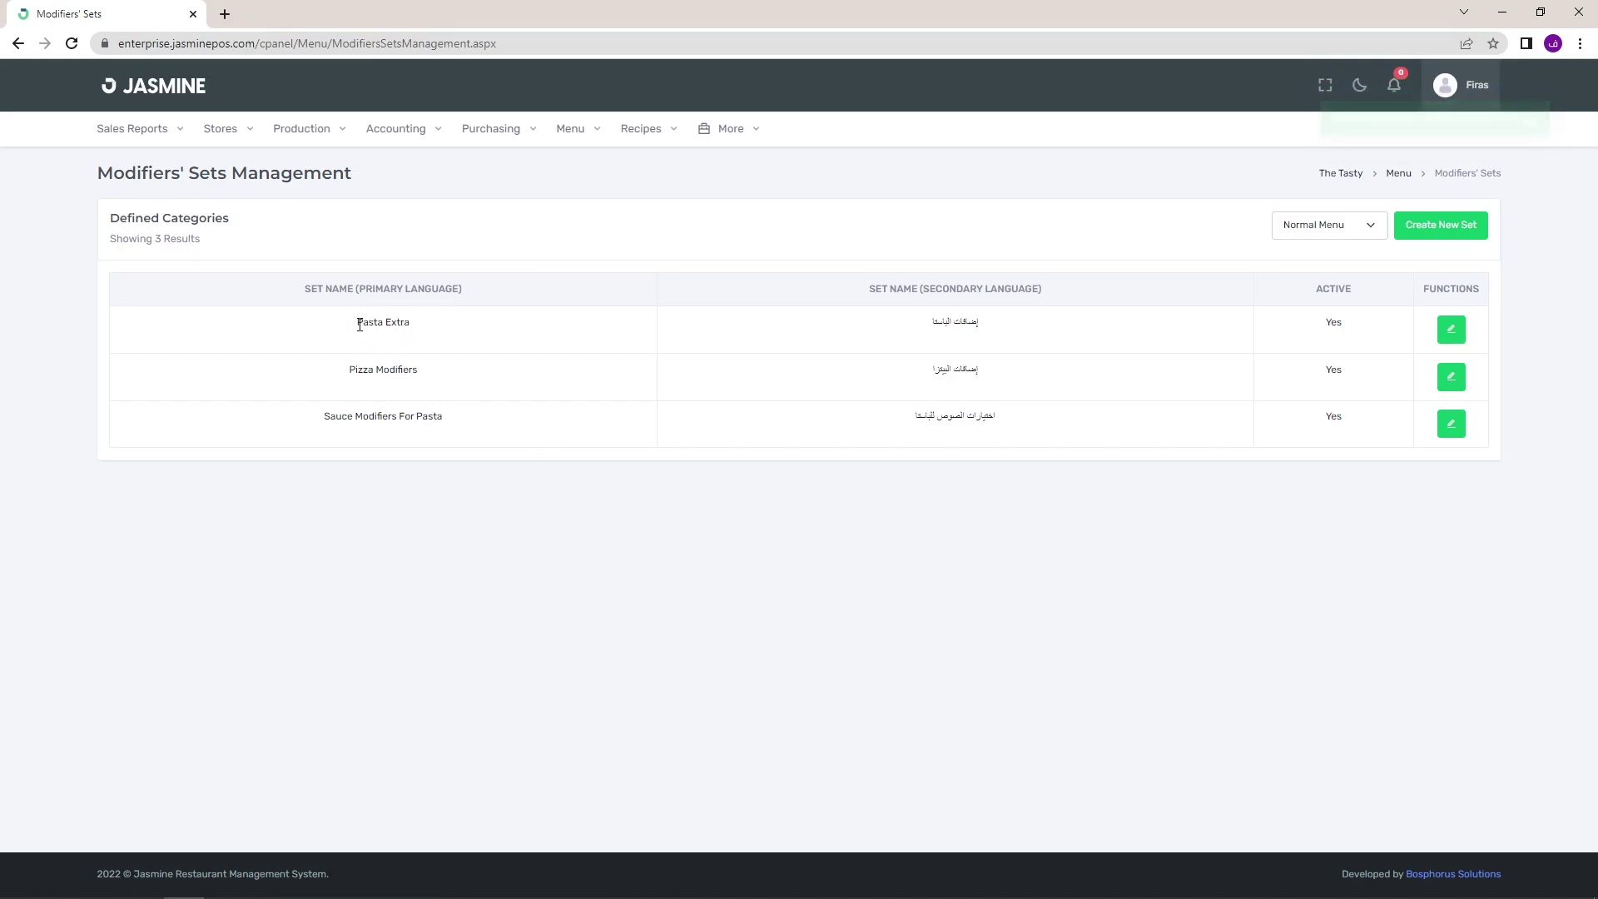
drag(356, 321, 417, 325)
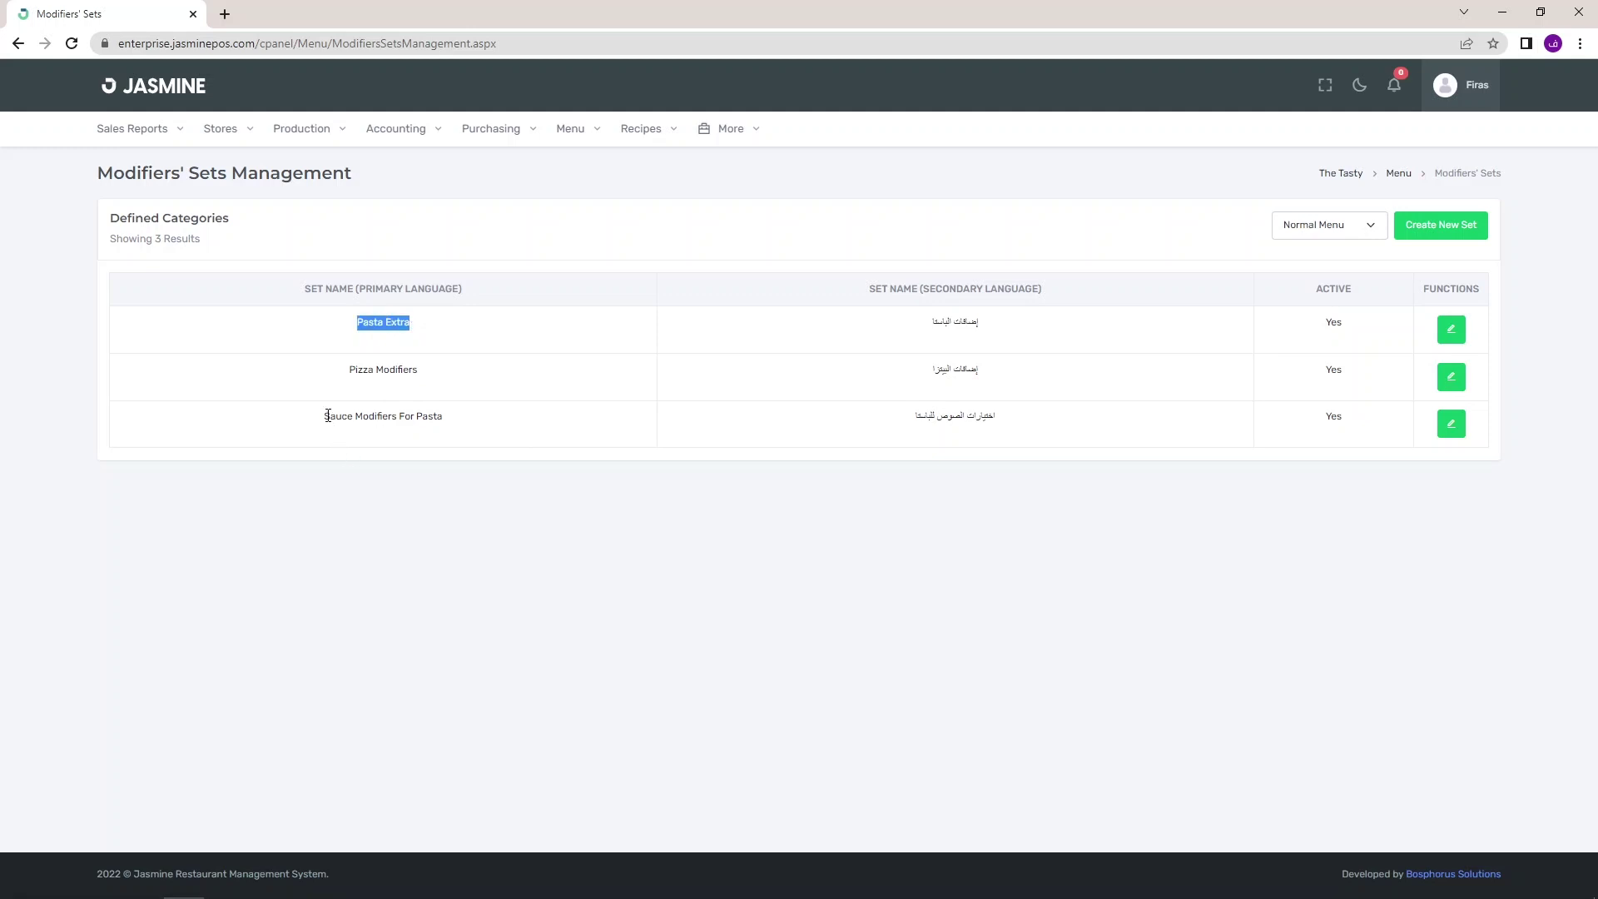
drag(328, 415, 439, 414)
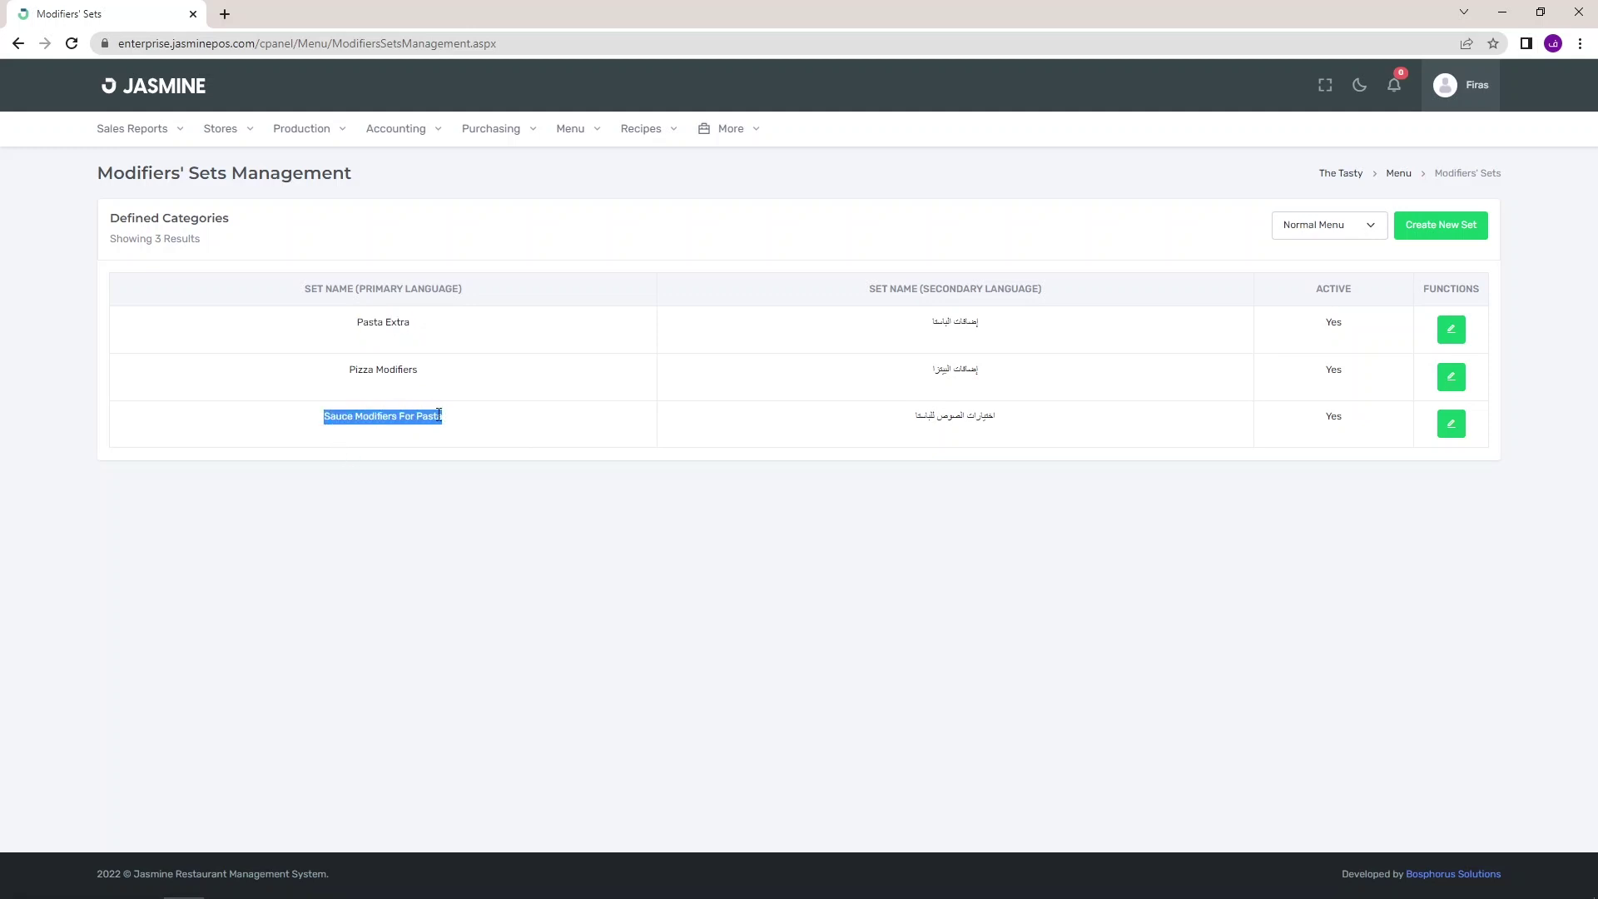
click(448, 460)
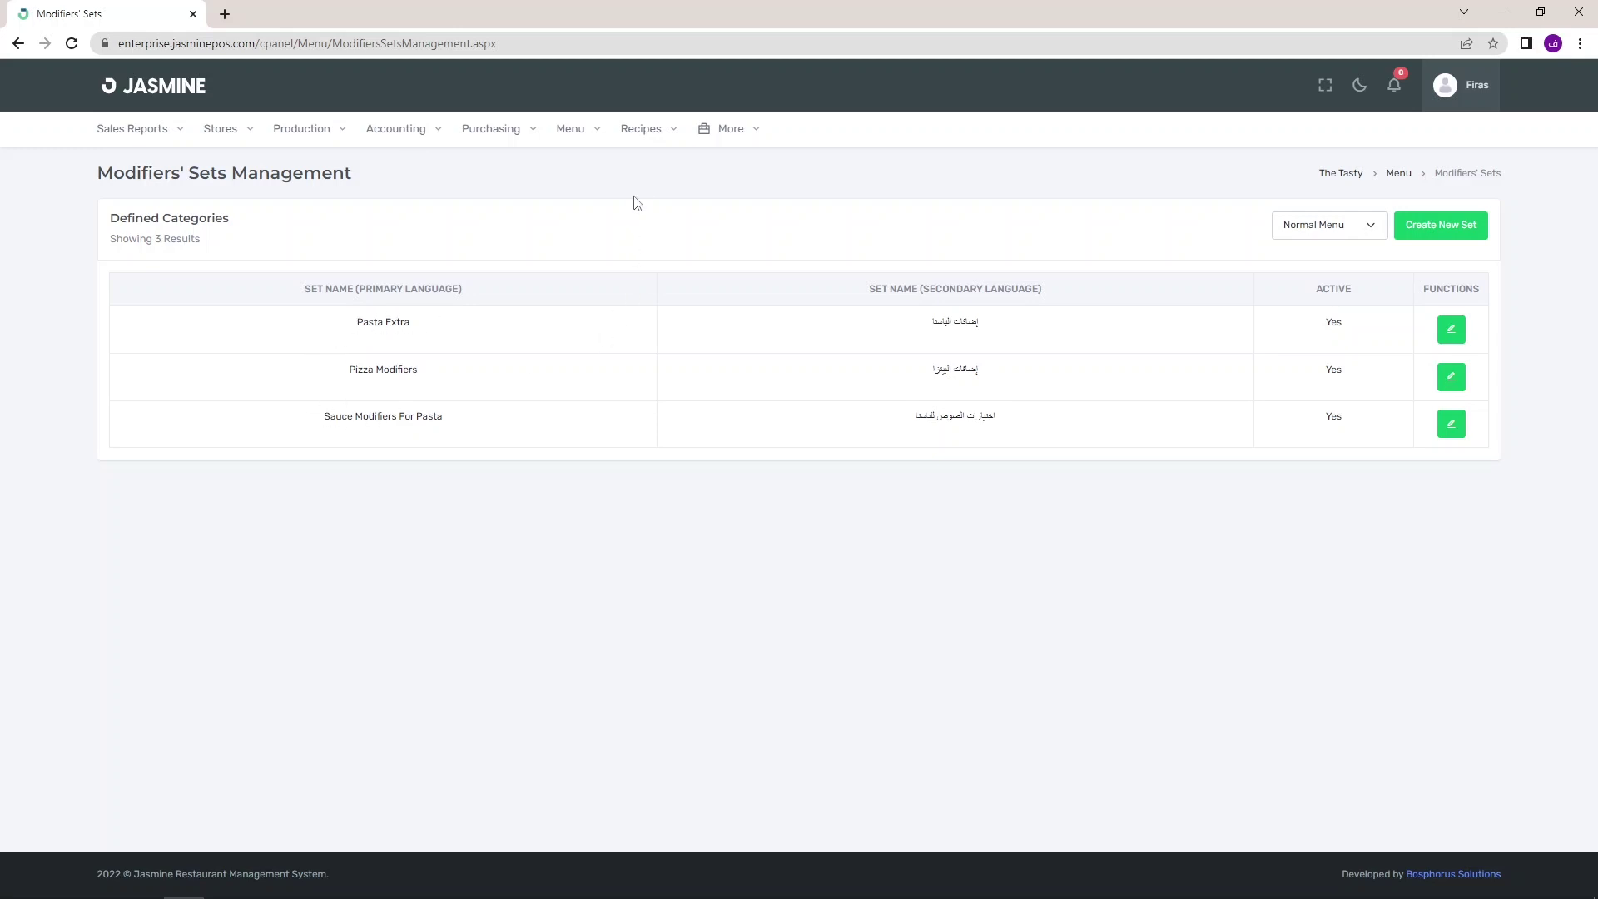
Open Modifiers in Sets with the available modifiers of the Normal Menu.
mouse_move(590, 137)
mouse_move(573, 278)
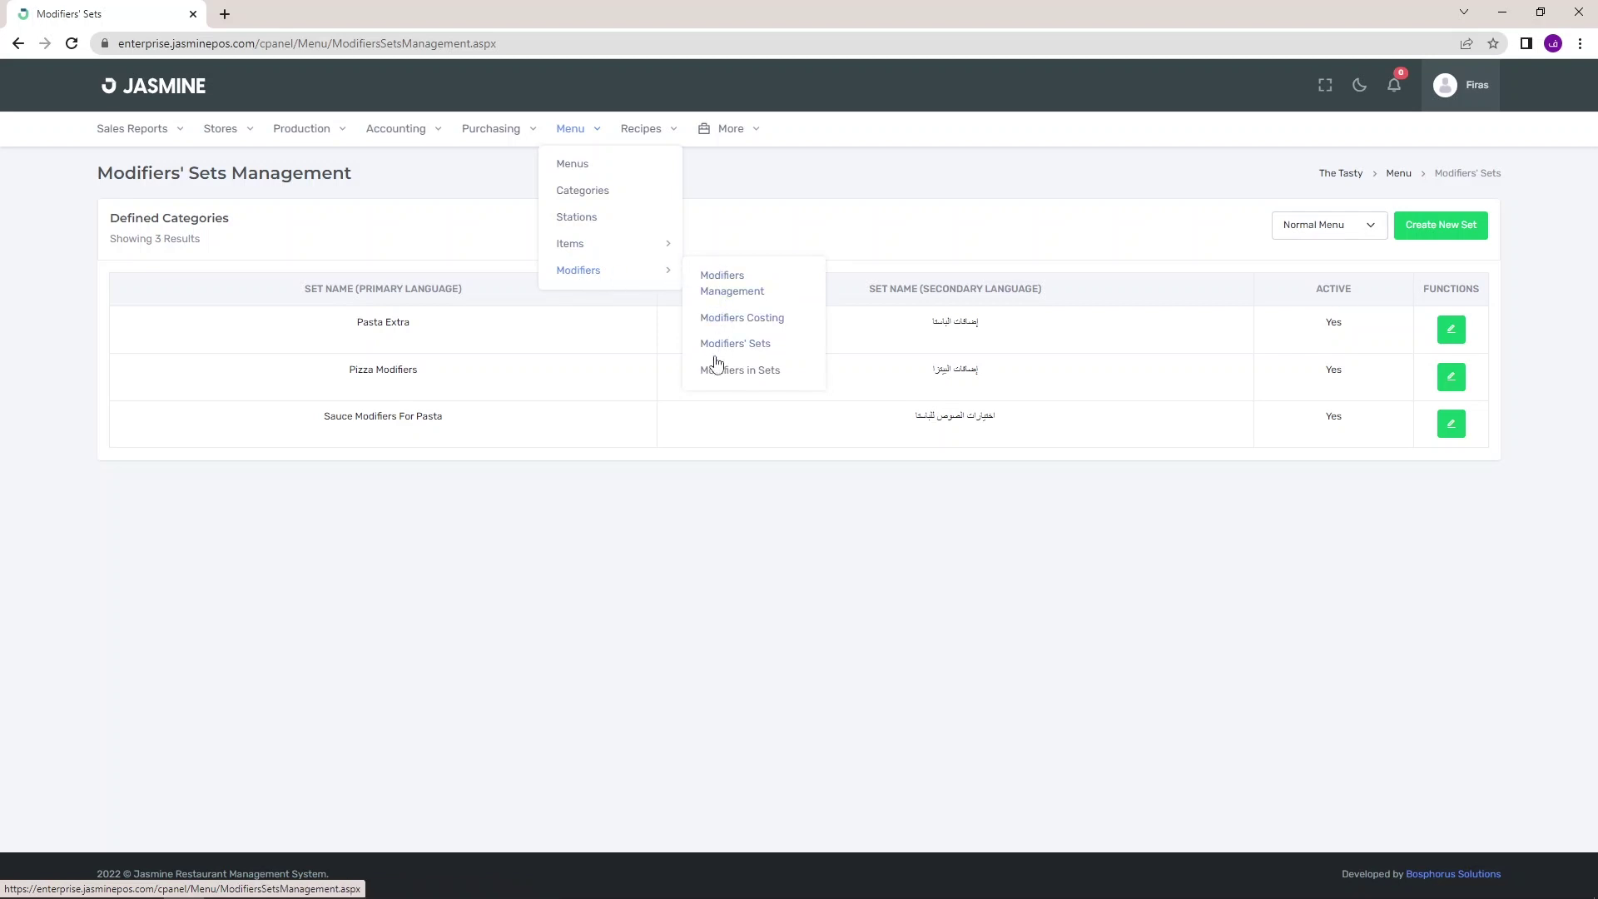
click(764, 378)
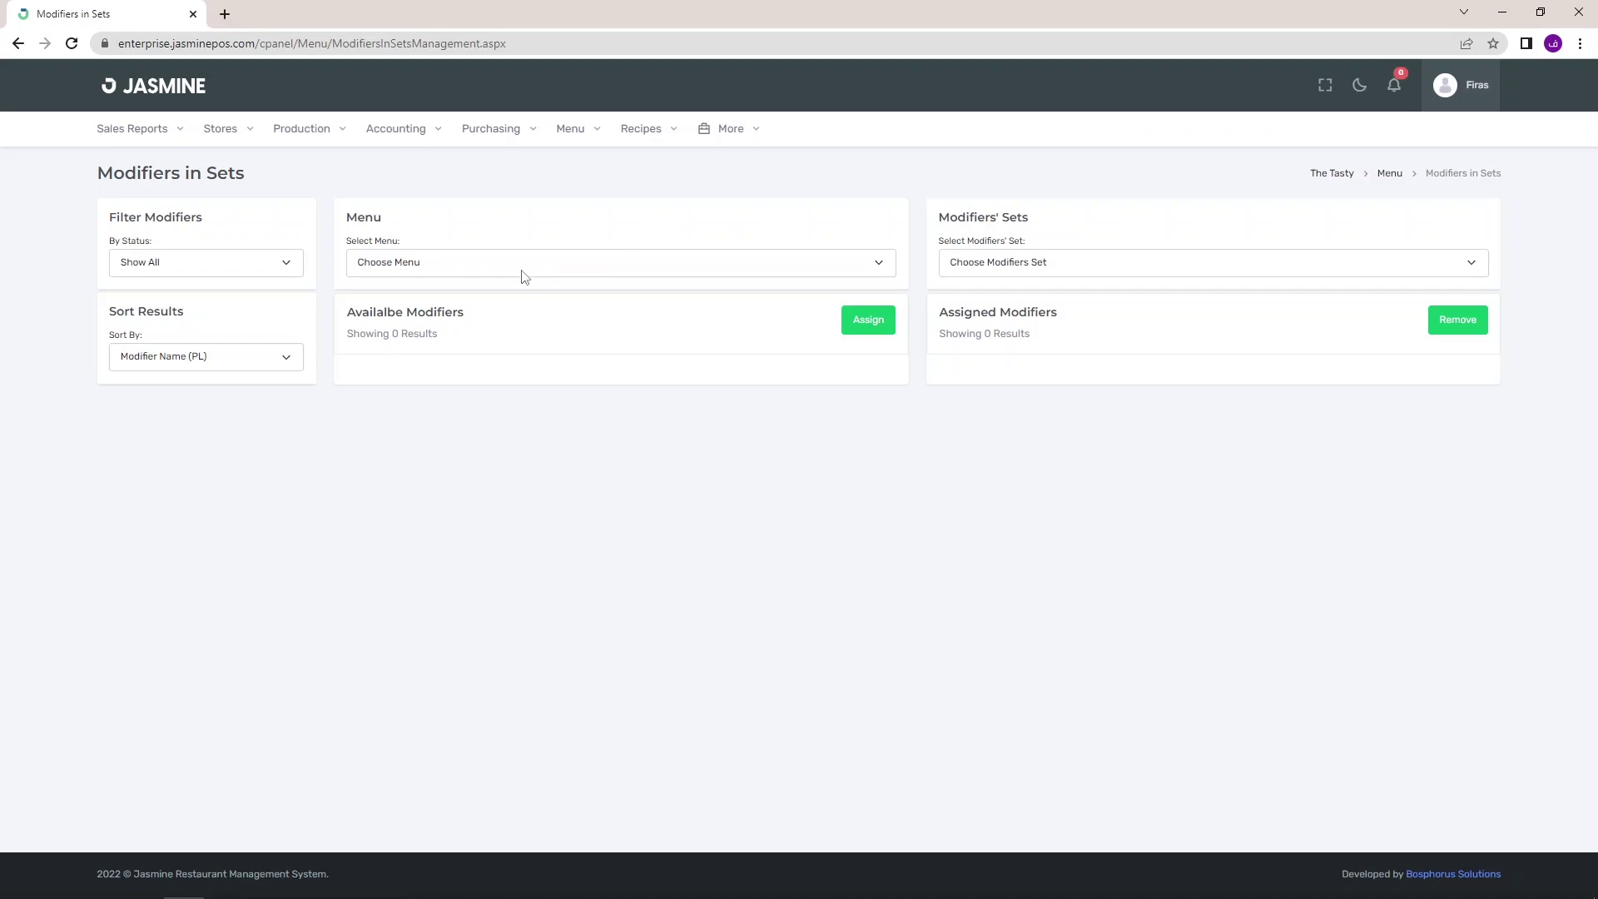
click(524, 276)
click(463, 297)
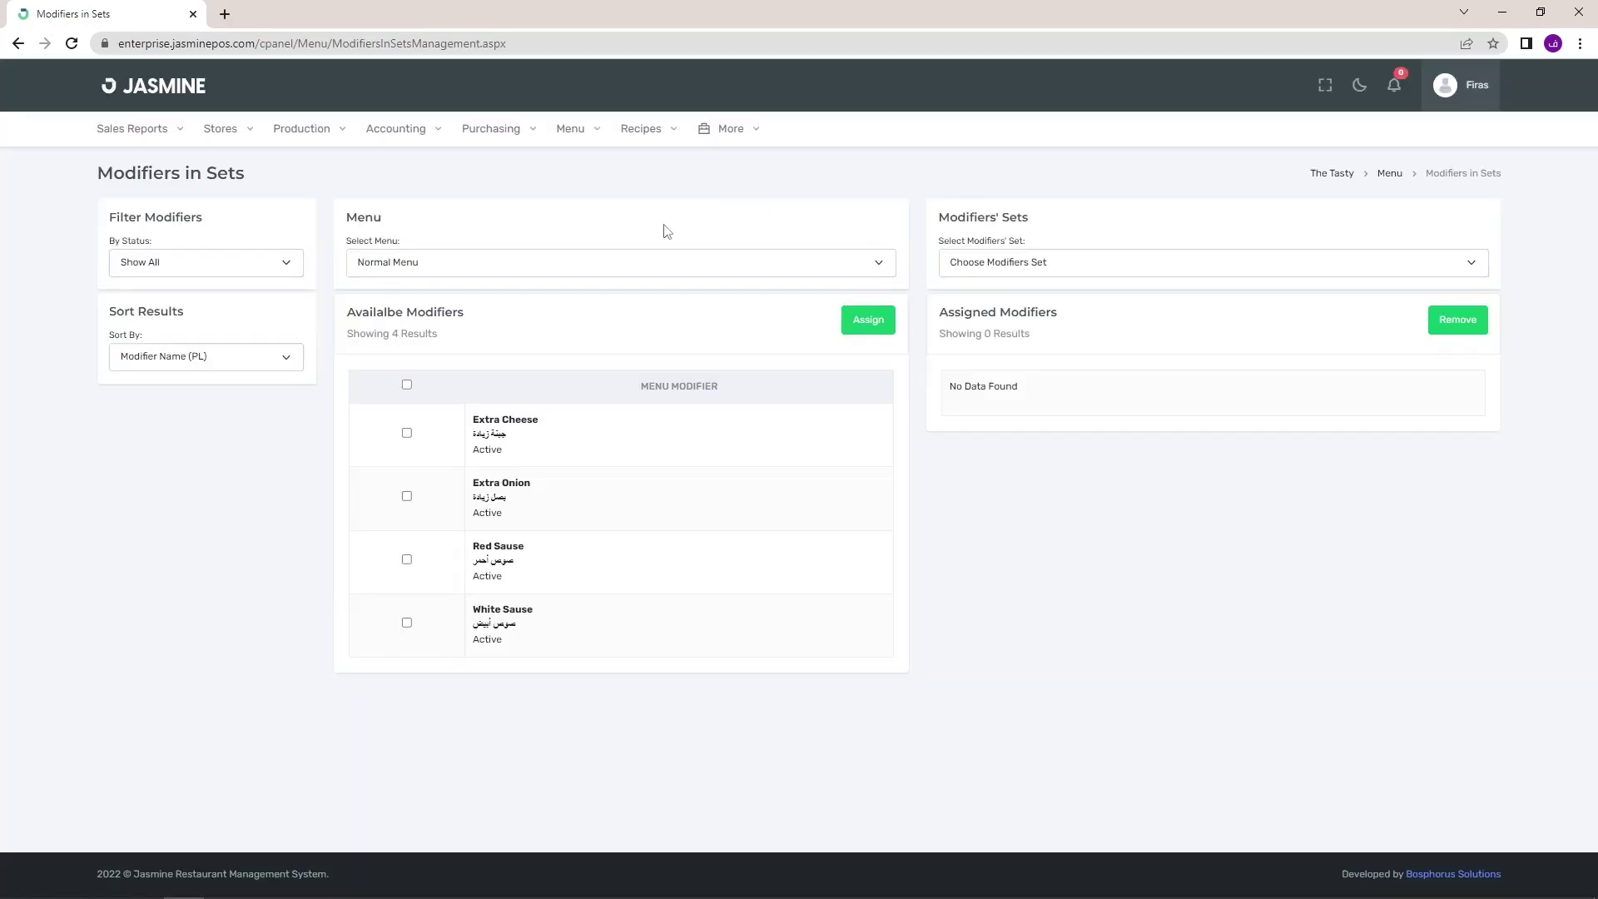
Assign the Red Sause and White Sause modifiers to the Sauce Modifiers For Pasta set.
click(1059, 266)
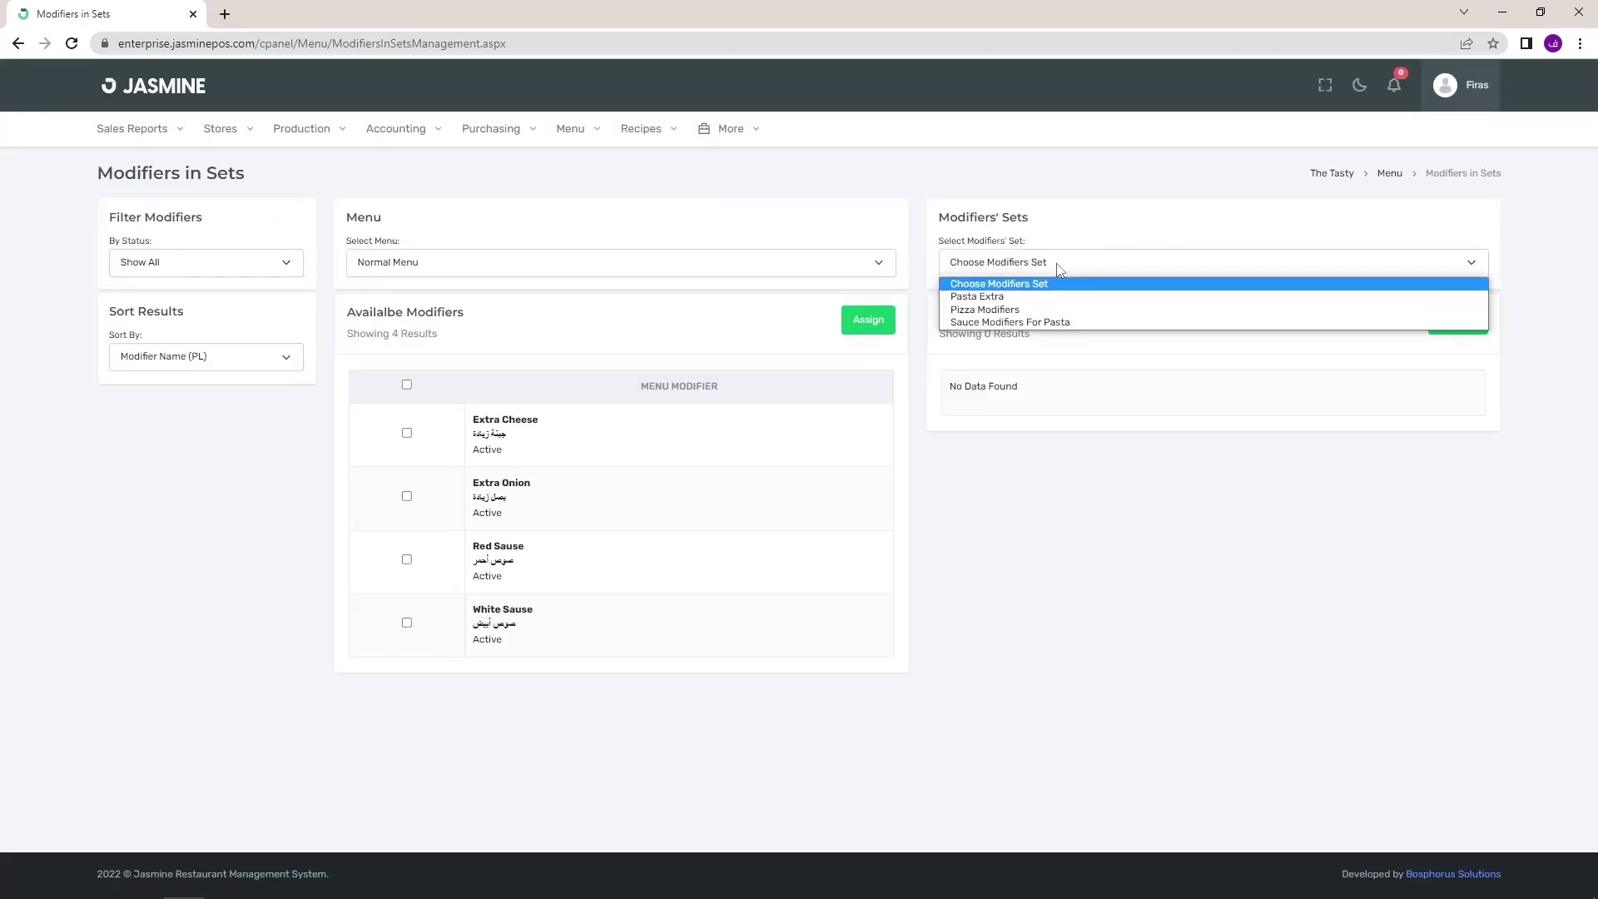
click(982, 309)
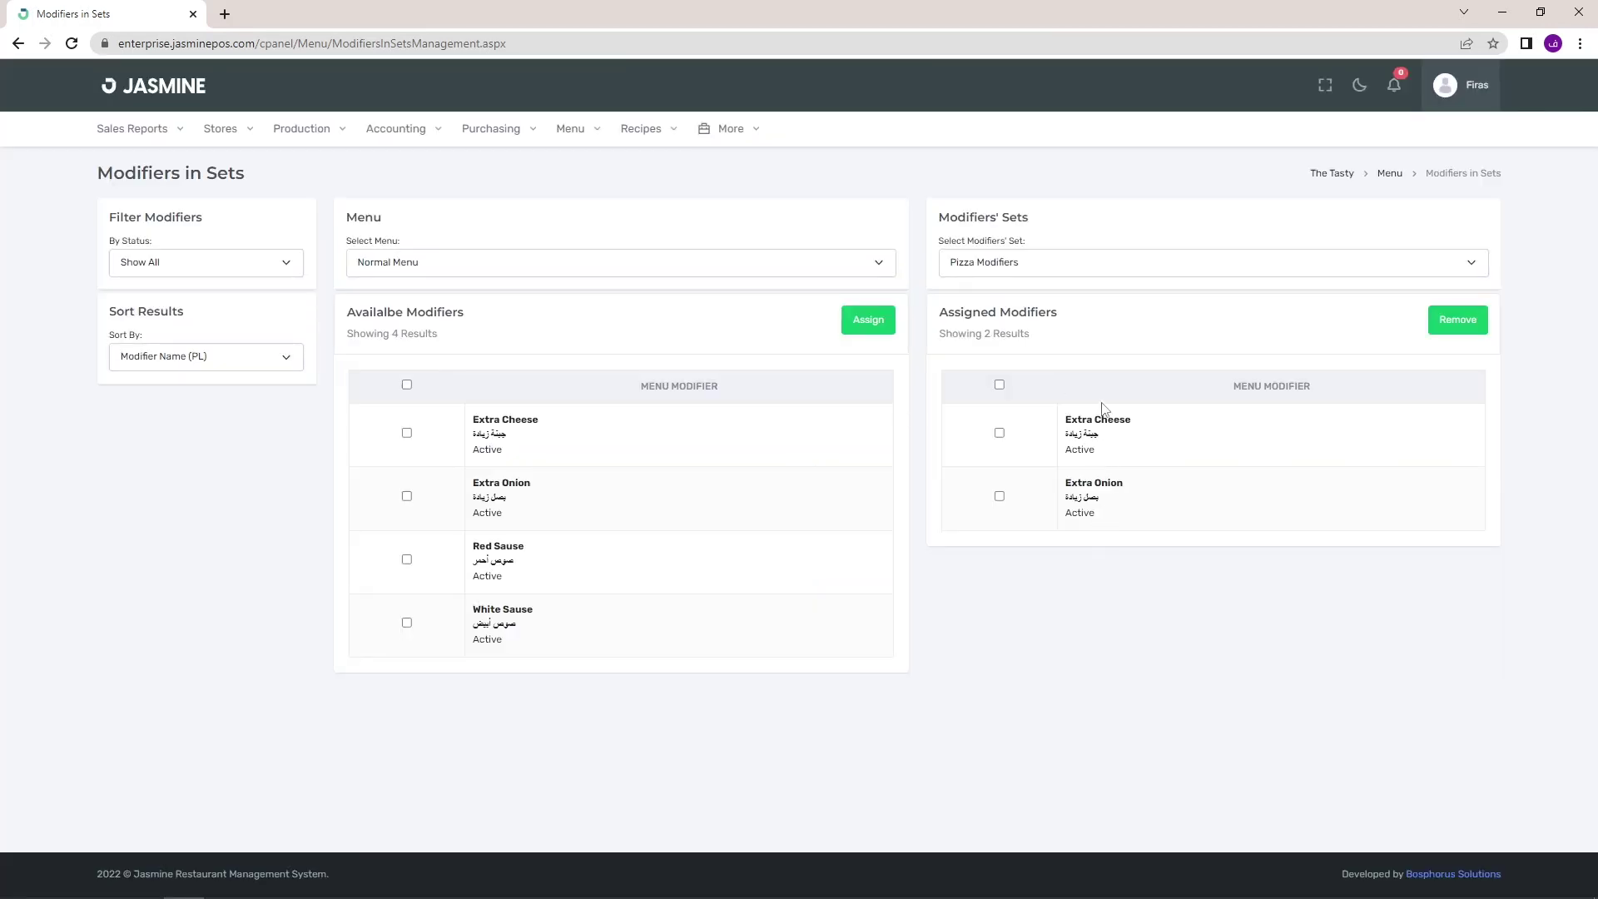
click(1040, 266)
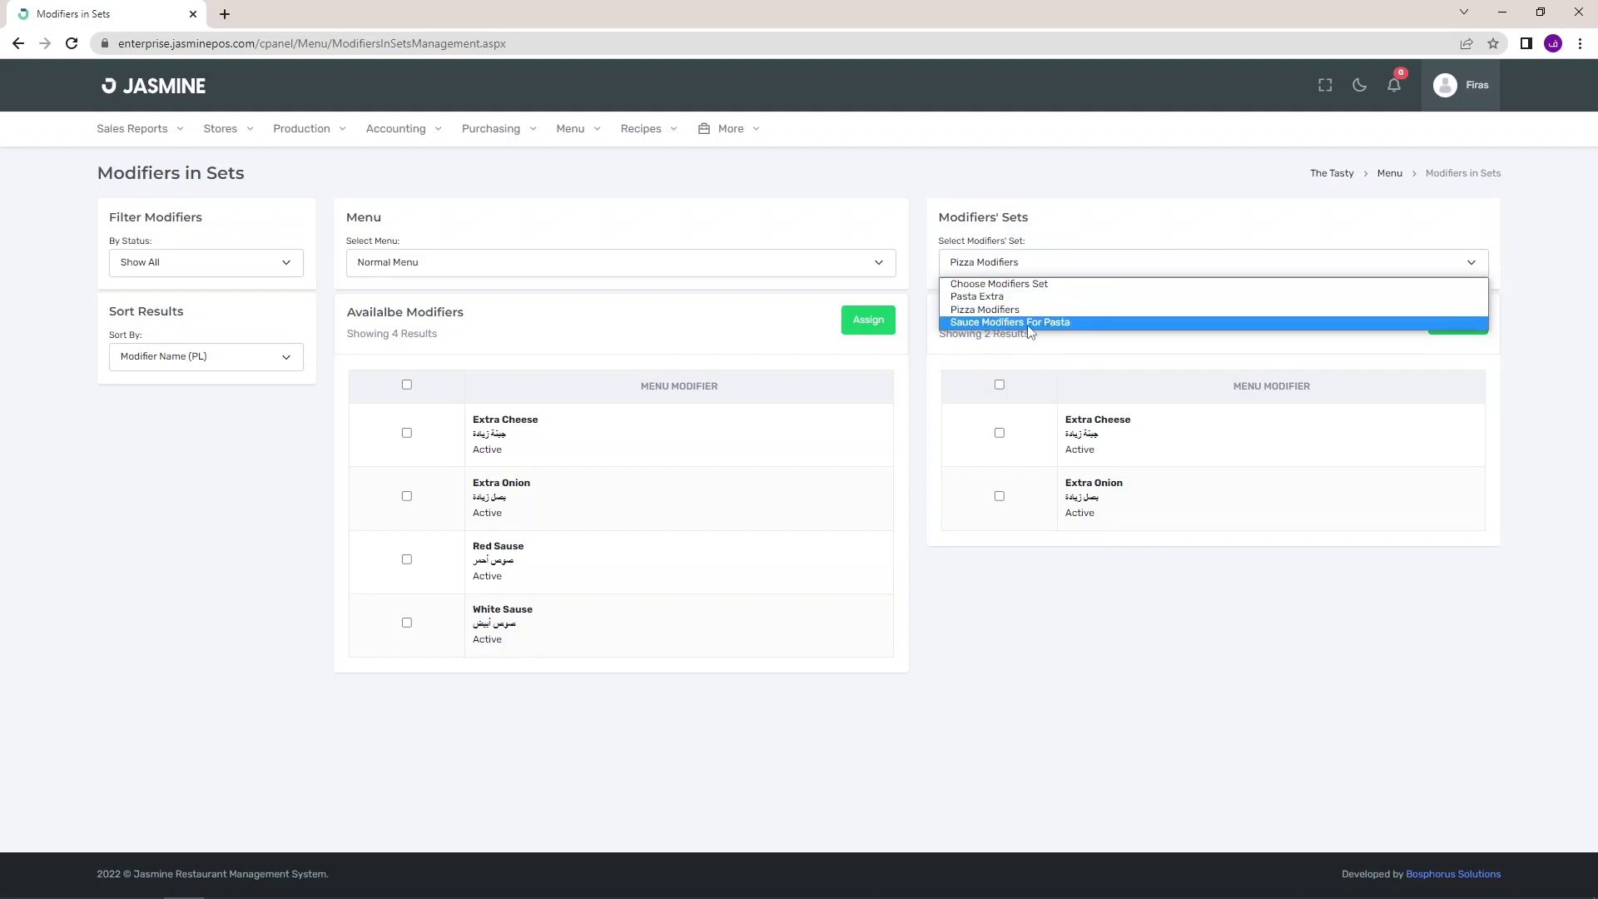
click(1057, 322)
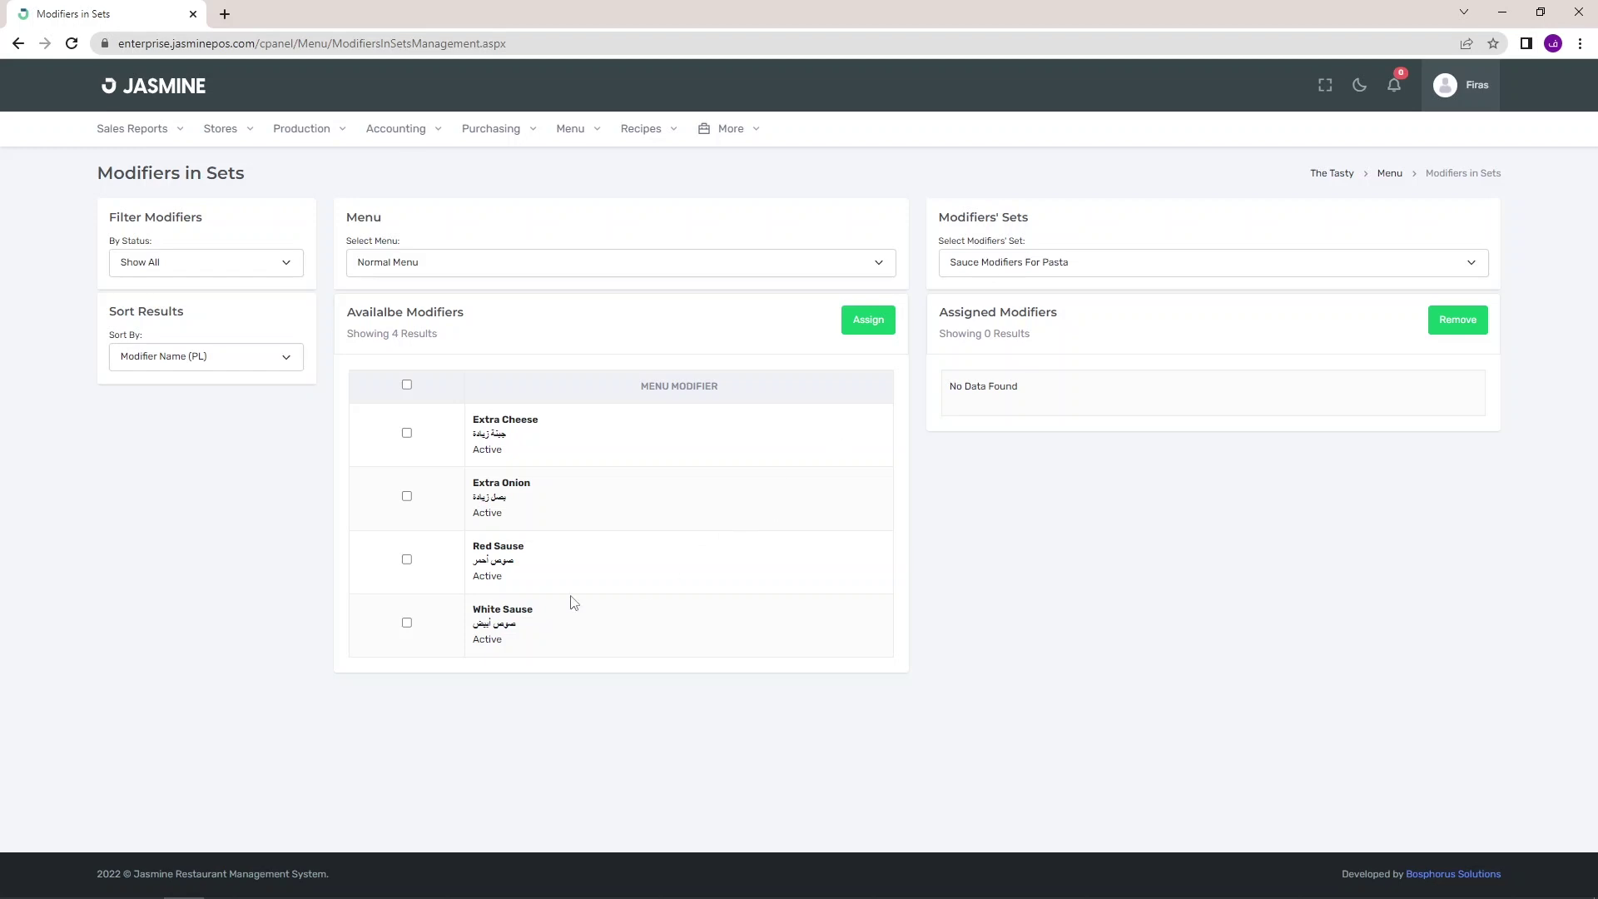
click(408, 560)
click(407, 622)
click(870, 323)
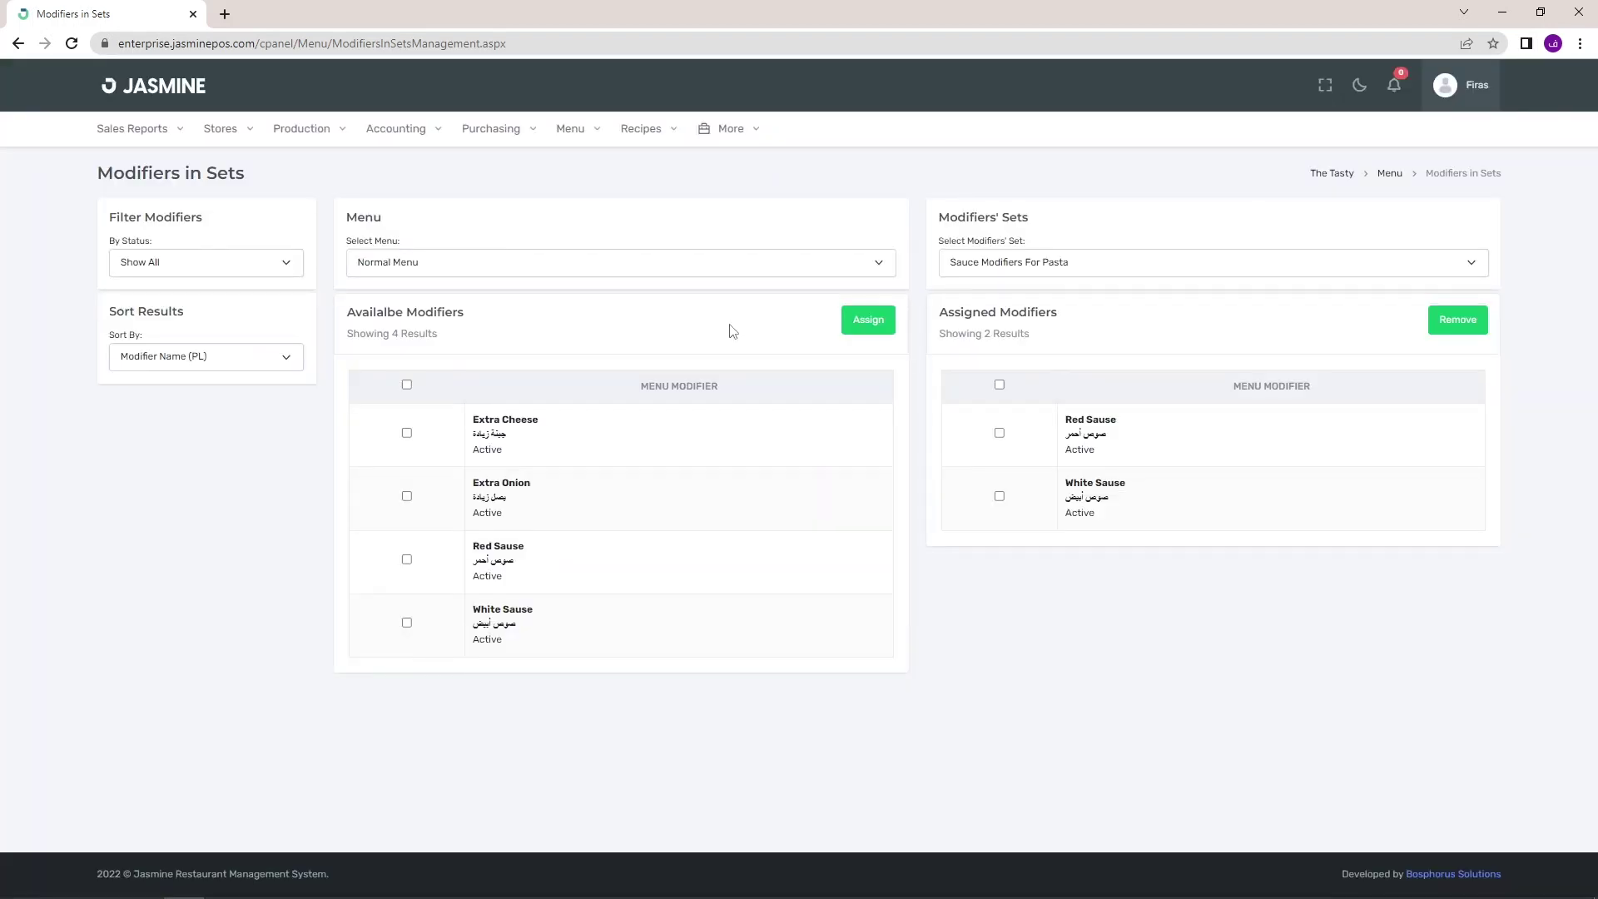
Assign the Extra Cheese and Extra Onion modifiers to the Pasta Extra set.
click(1117, 264)
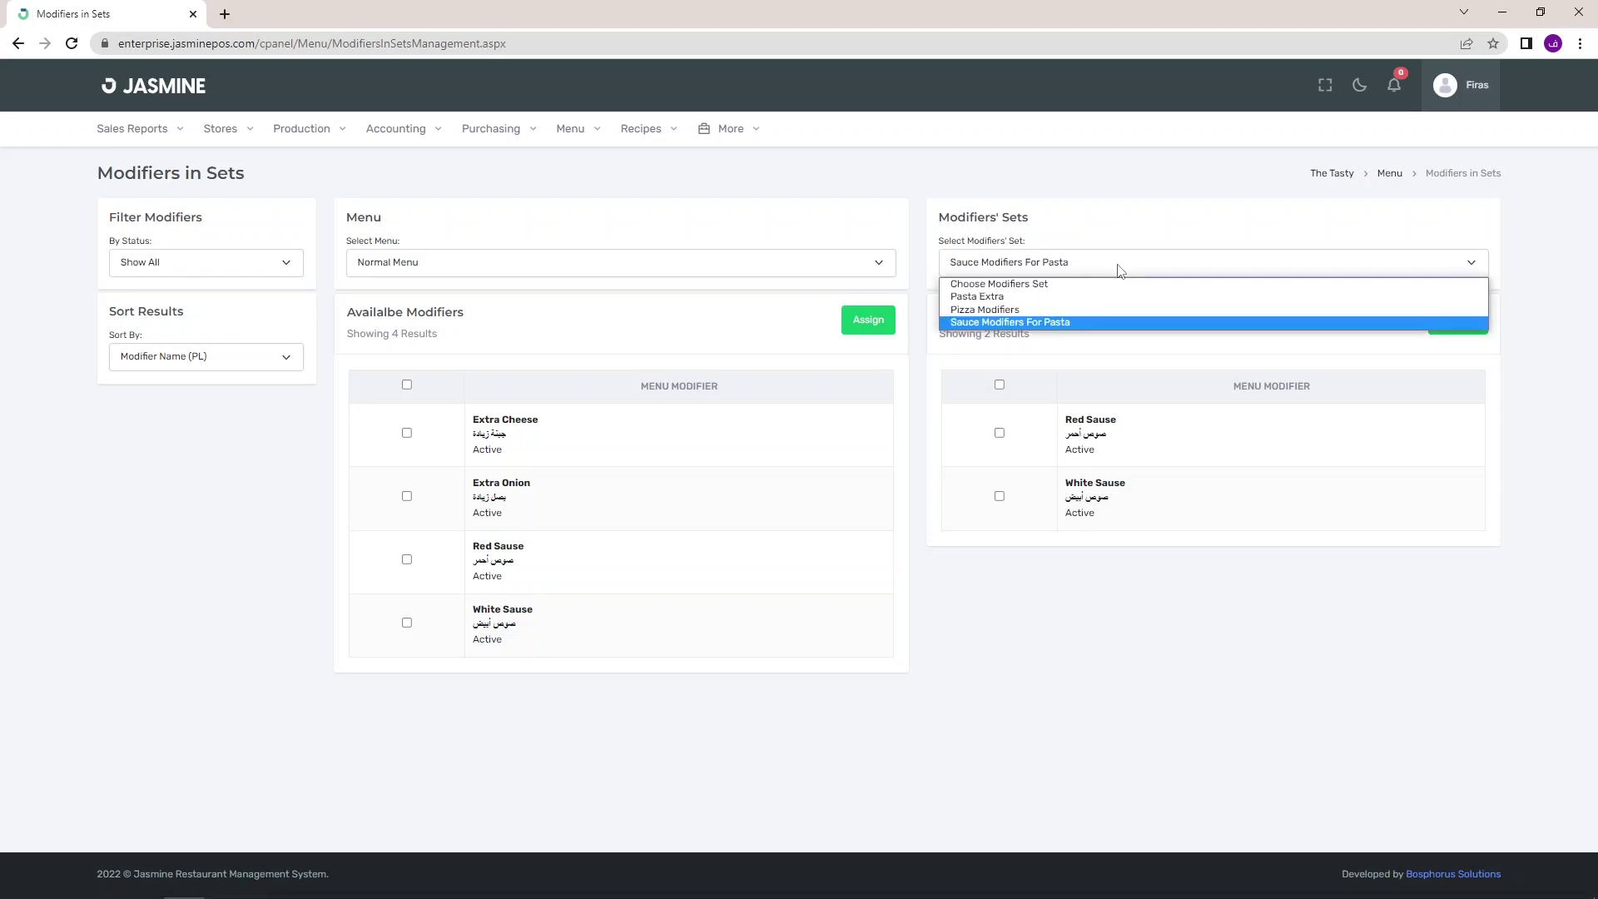
click(1022, 297)
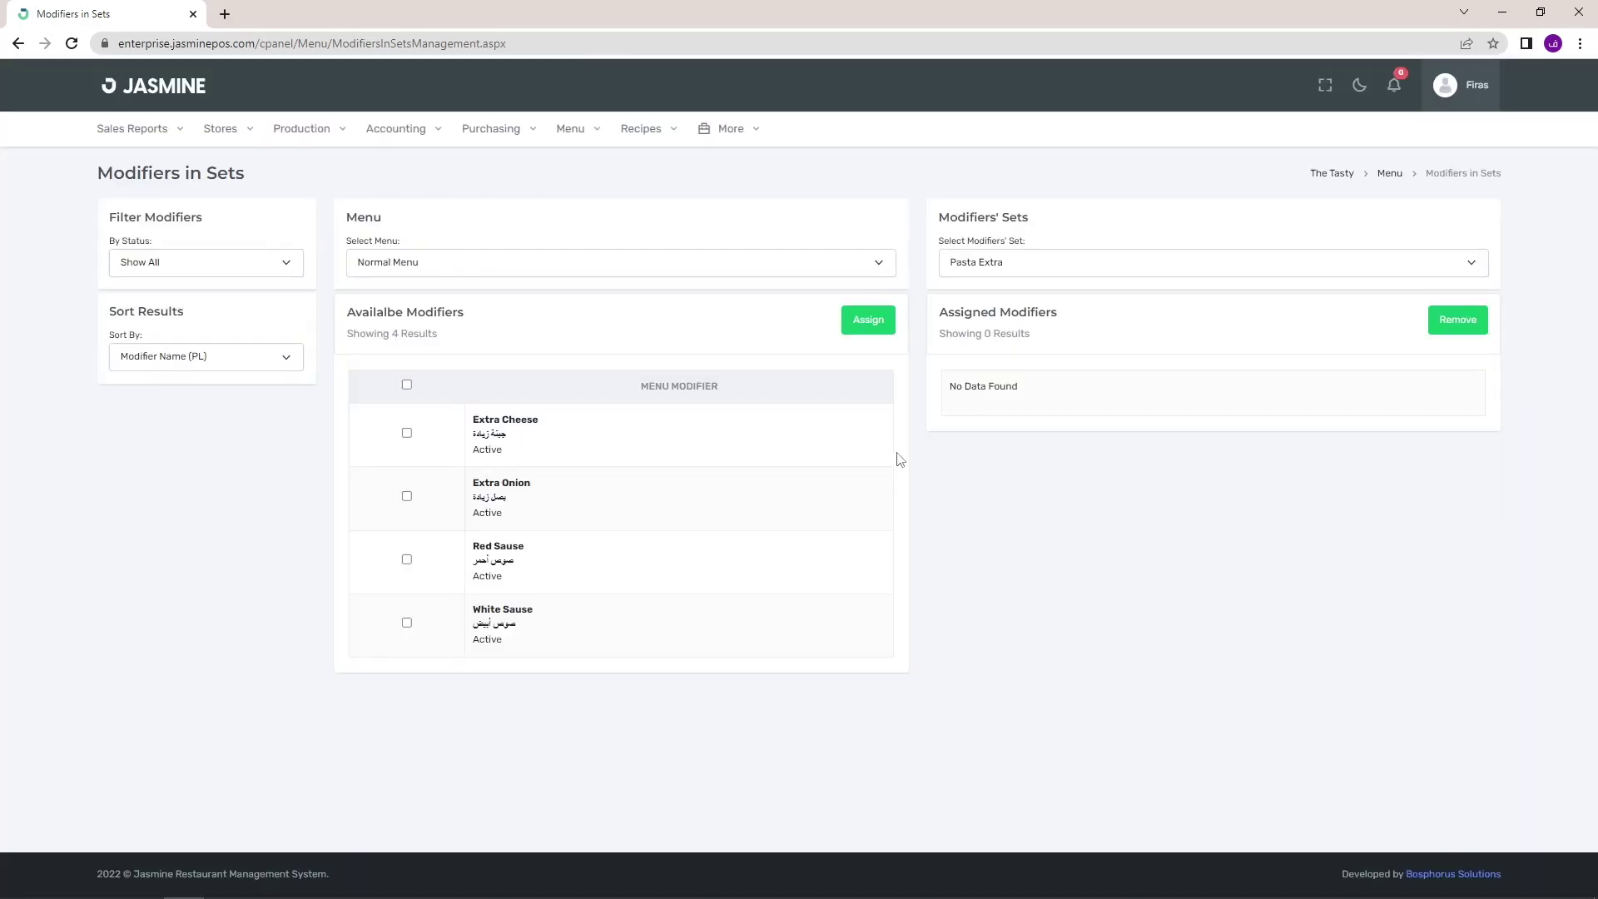
click(407, 433)
click(407, 496)
click(868, 319)
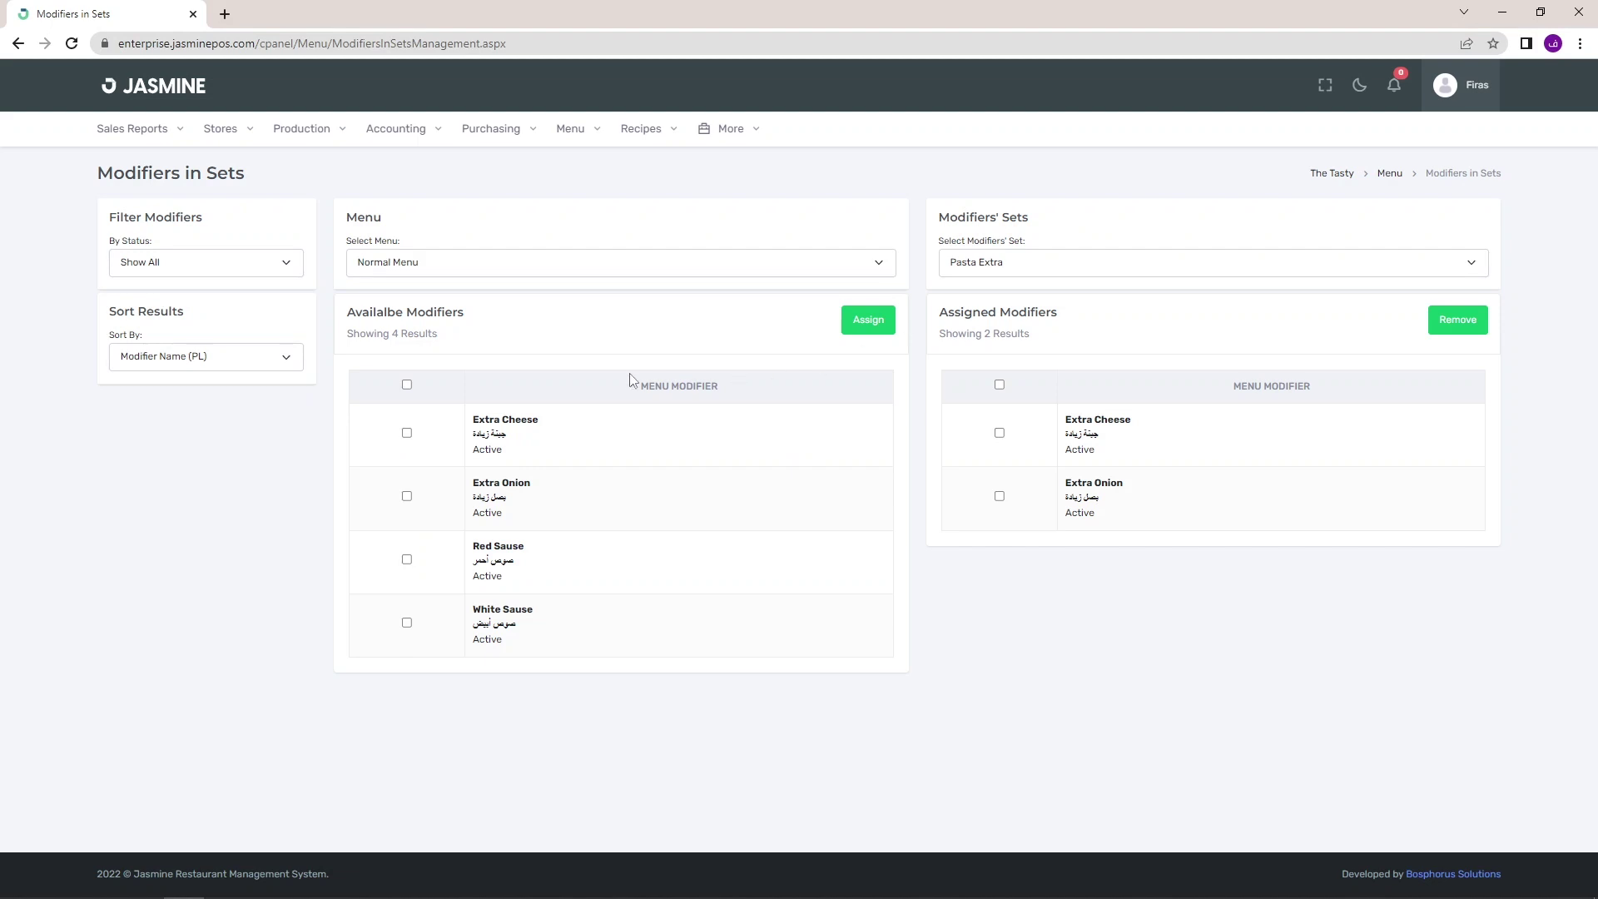
click(1042, 263)
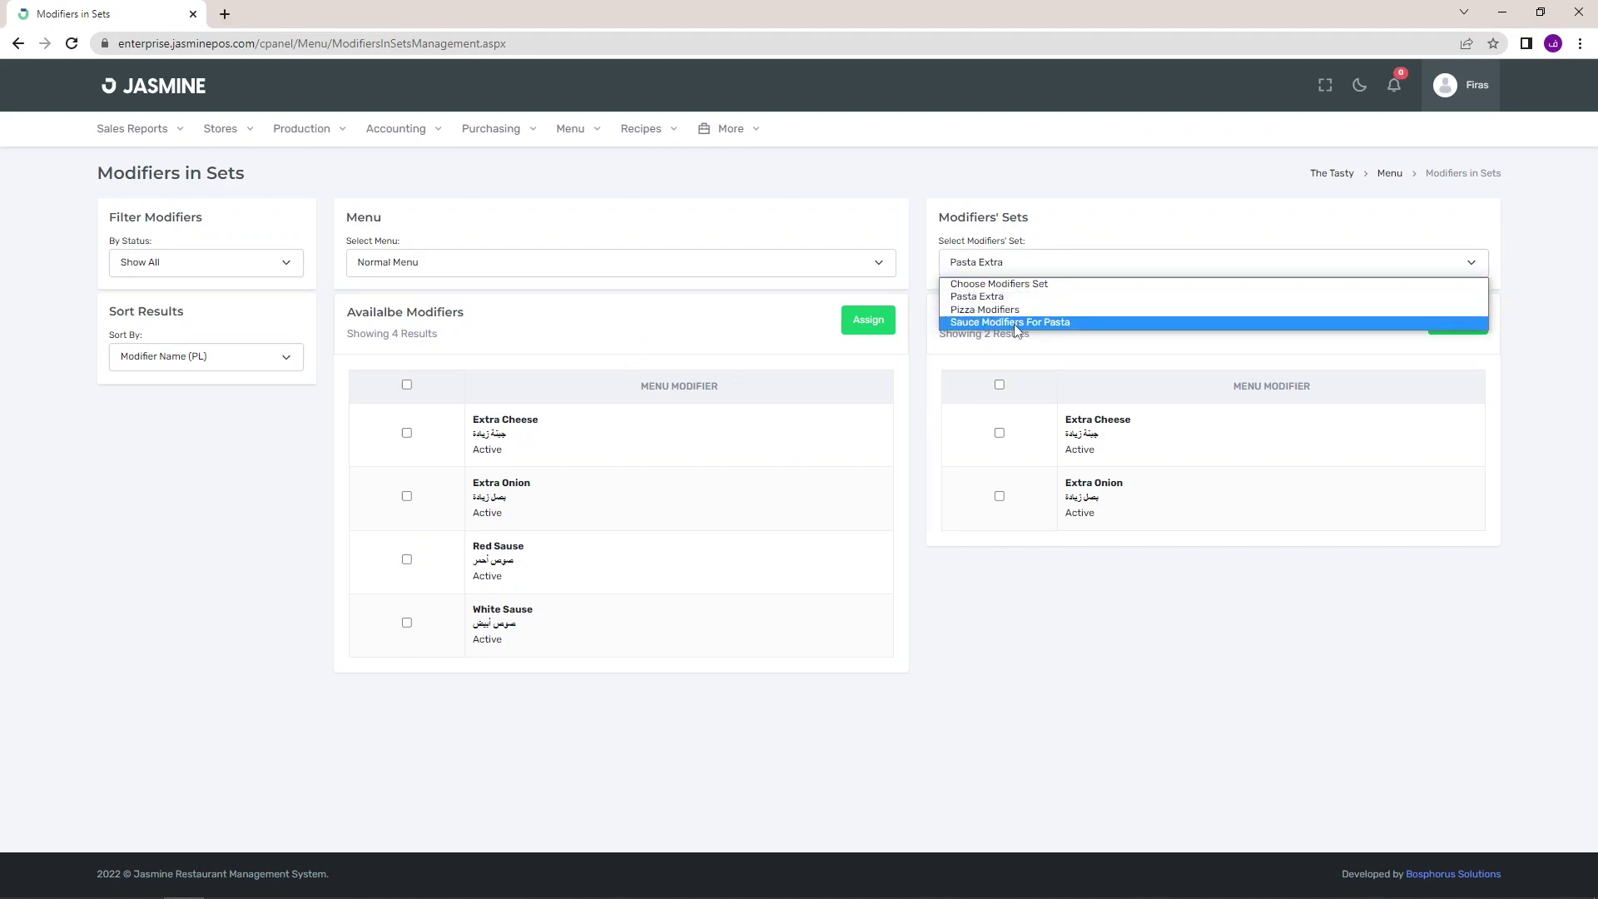
click(1062, 224)
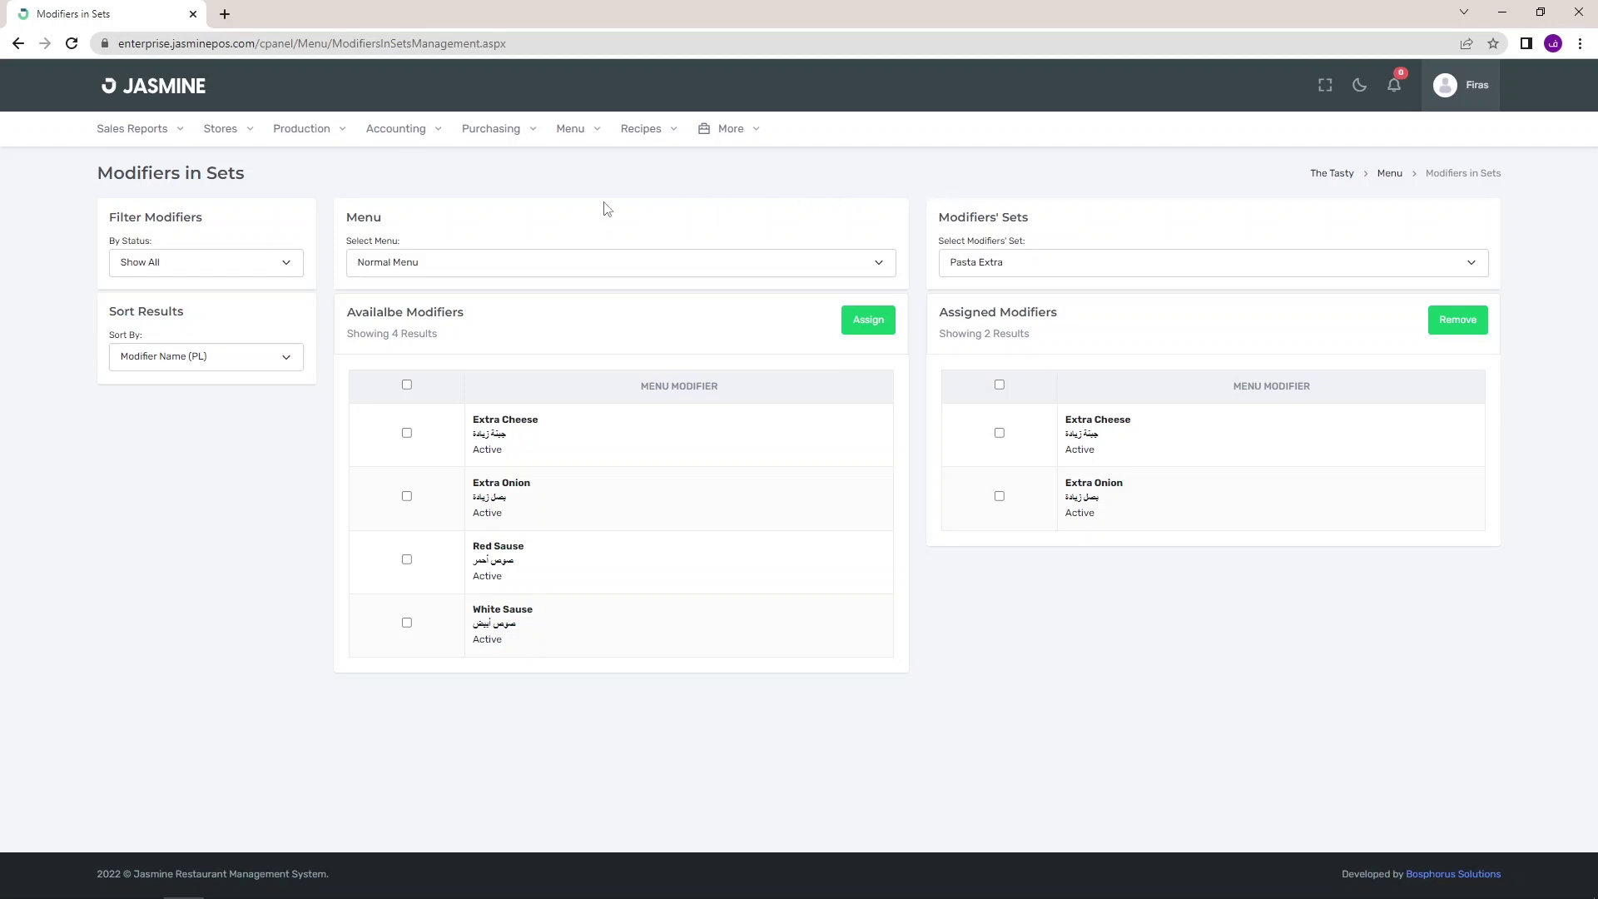
Open the Items Modifiers page and load the modifiers' sets of the Normal Menu.
mouse_move(589, 141)
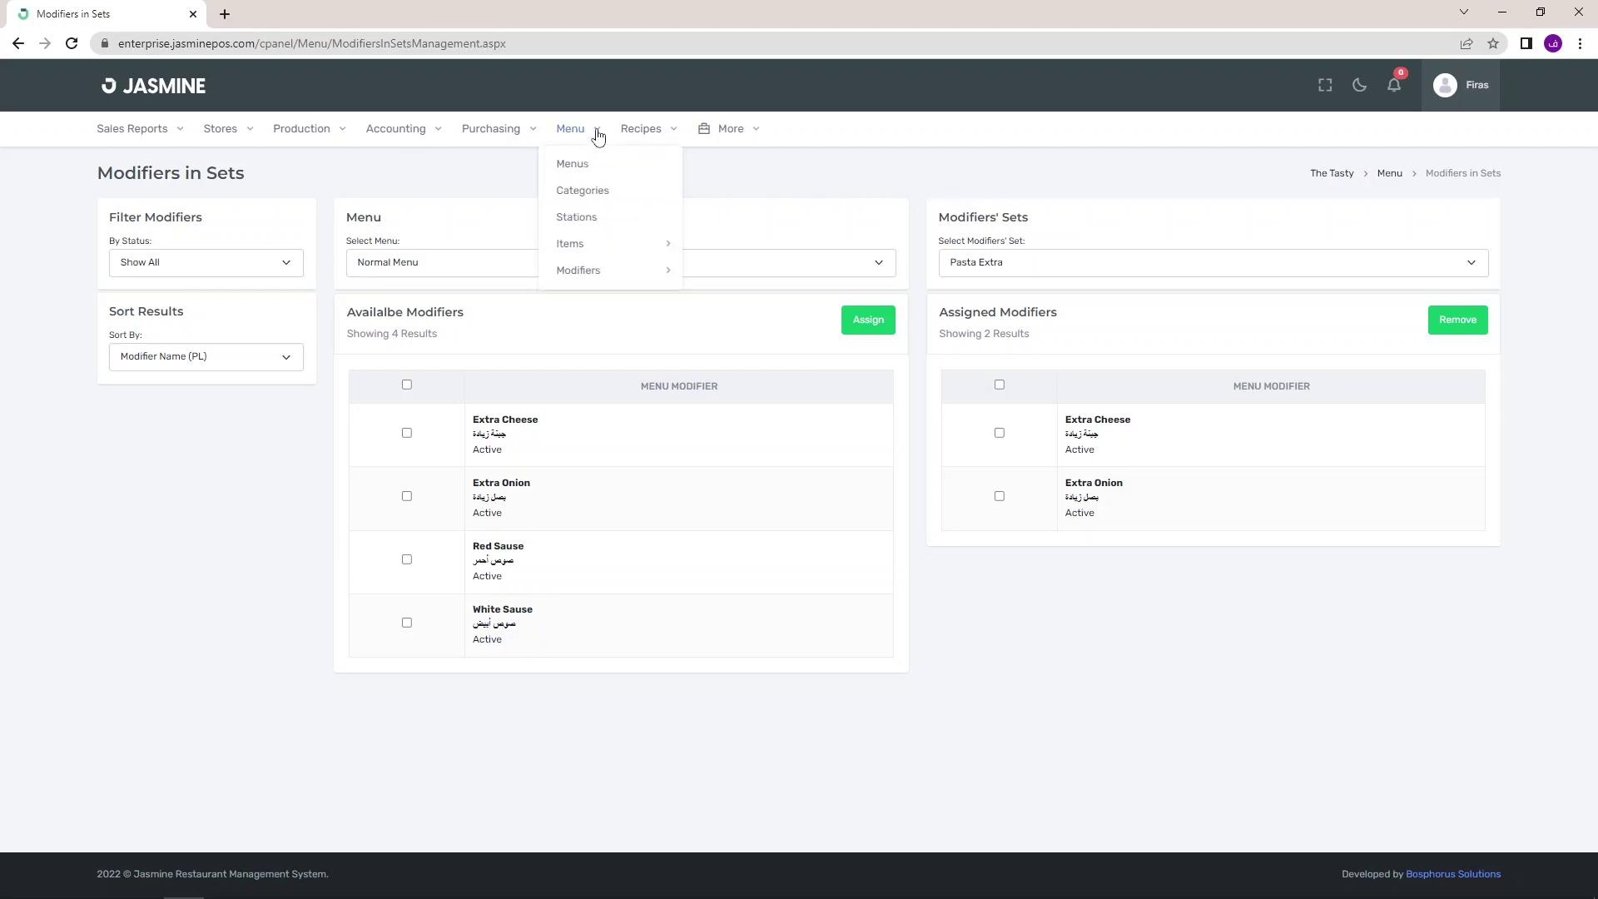
mouse_move(600, 243)
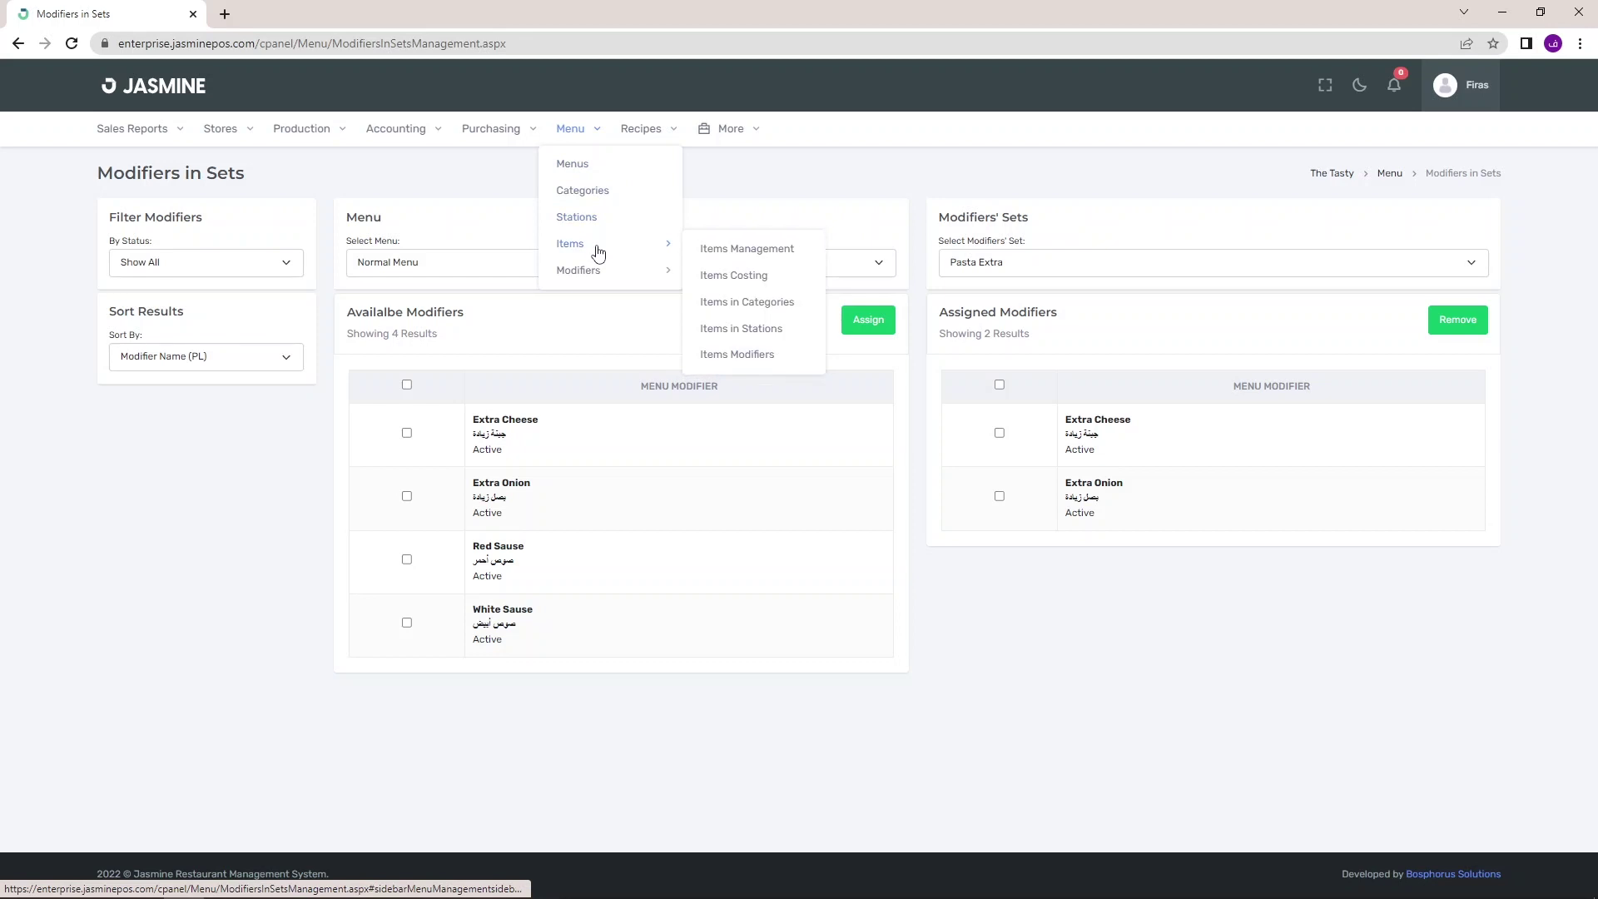
click(749, 361)
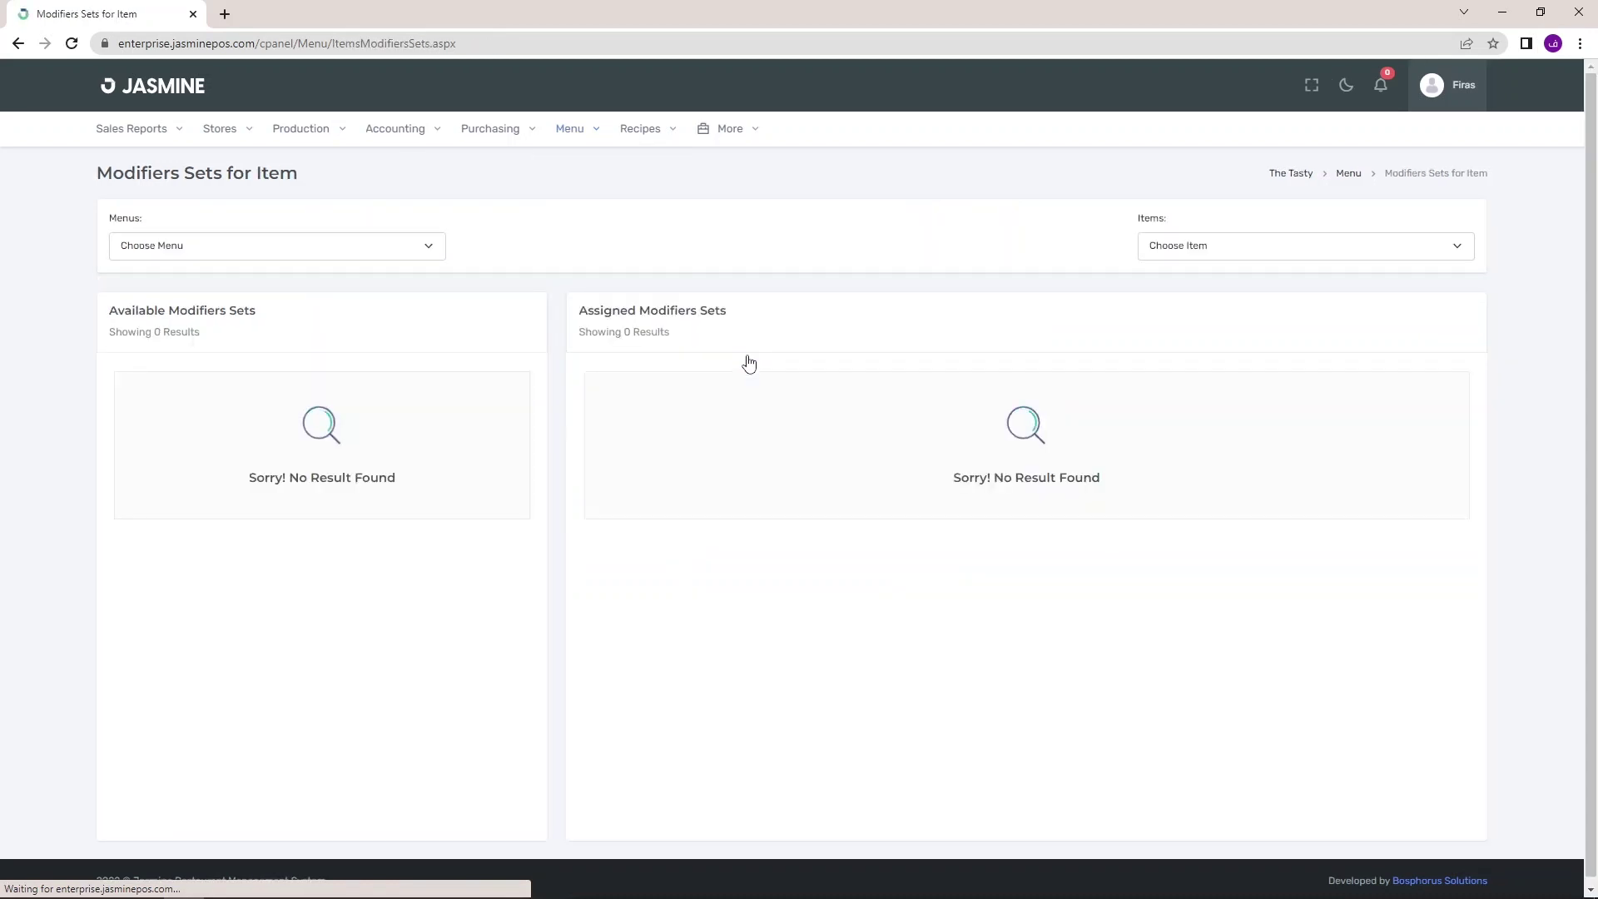
click(158, 250)
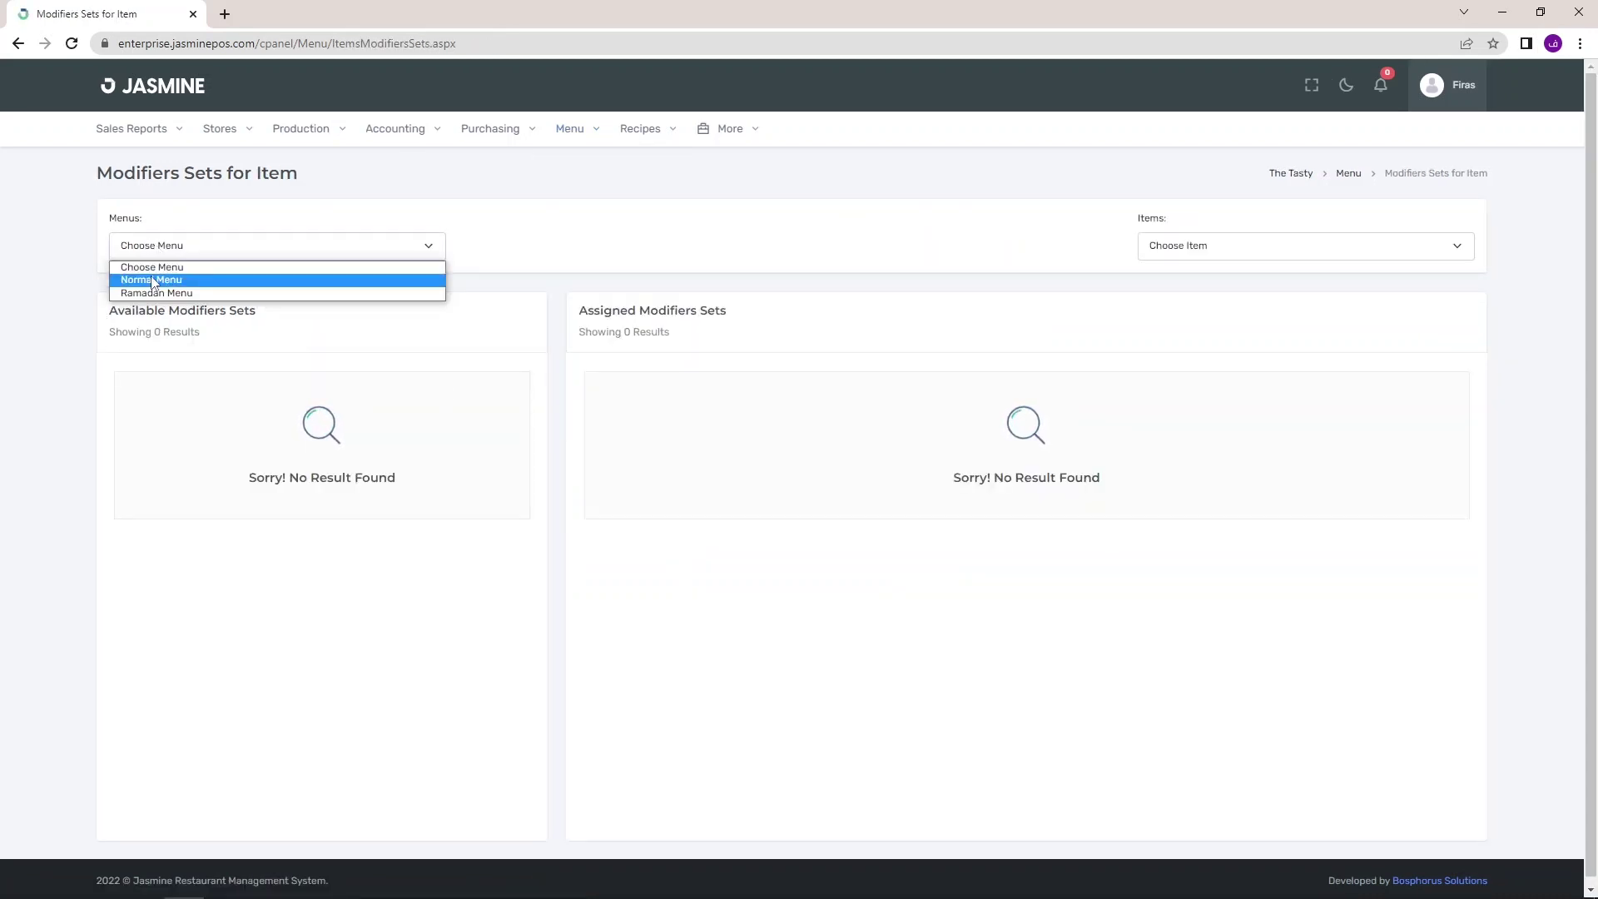
click(153, 280)
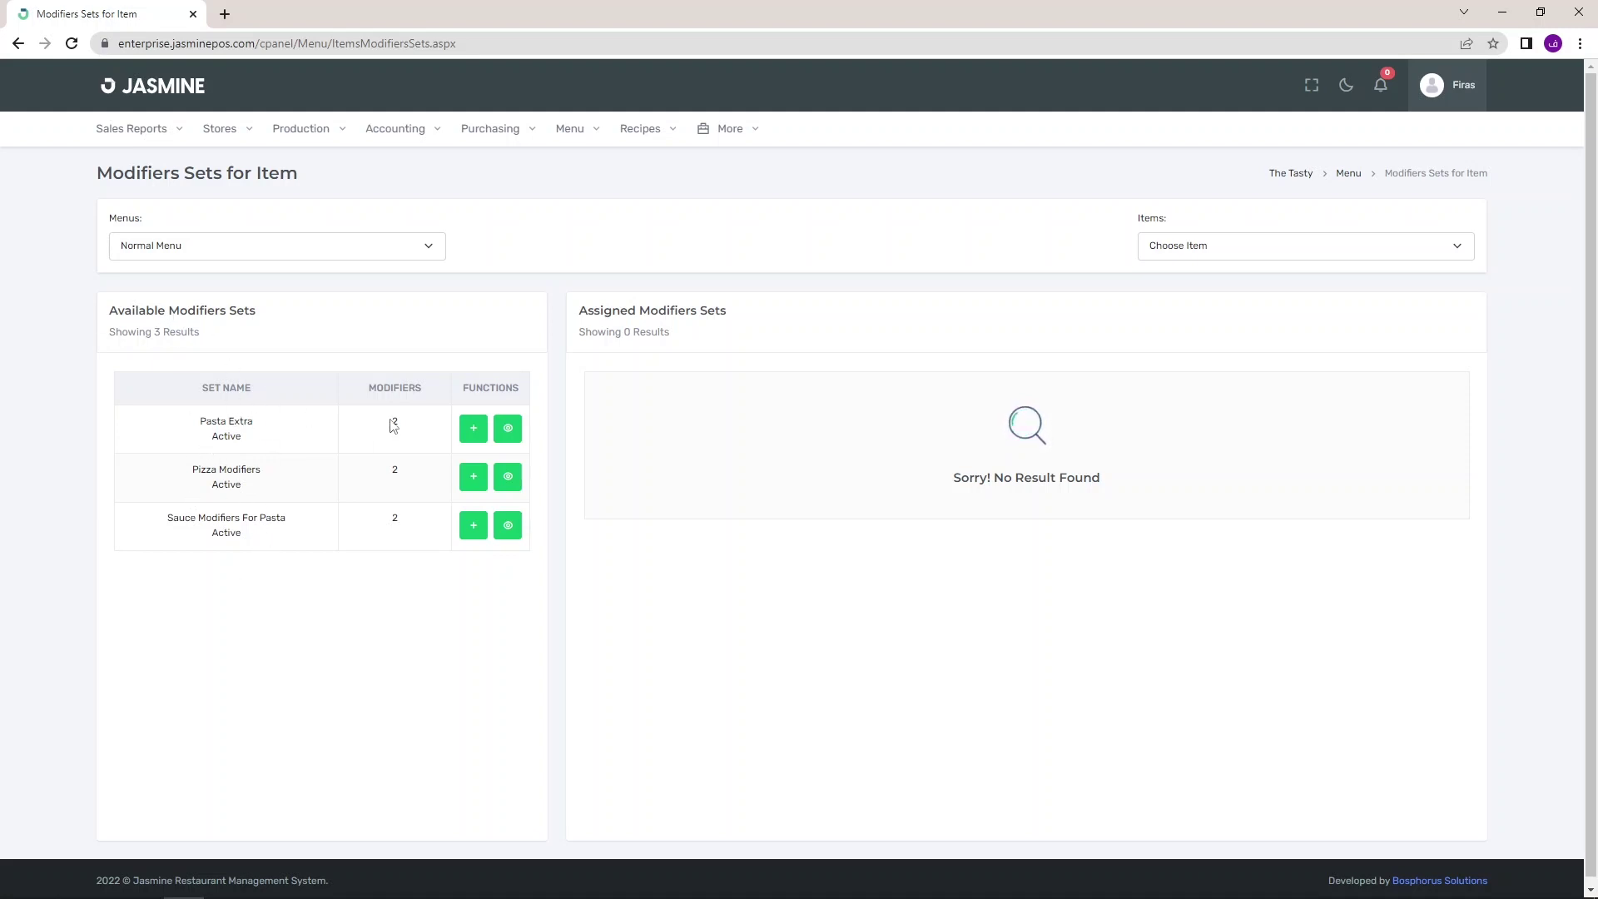
Examine which modifiers the Pasta Extra, Pizza Modifiers and Sauce Modifiers For Pasta sets contain.
click(510, 430)
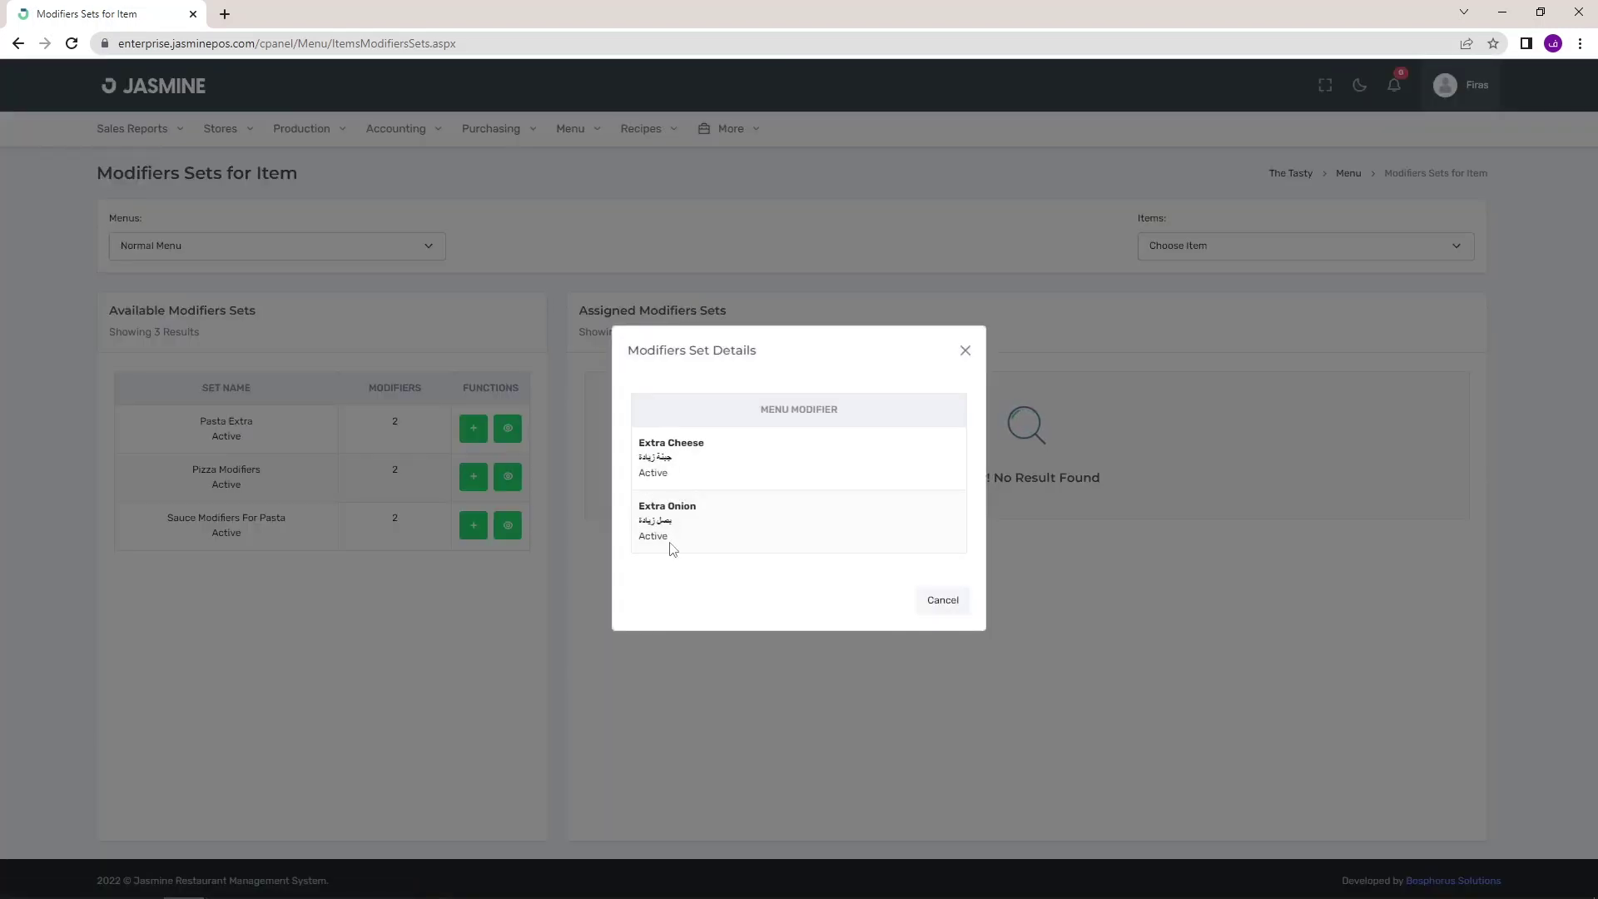
click(949, 603)
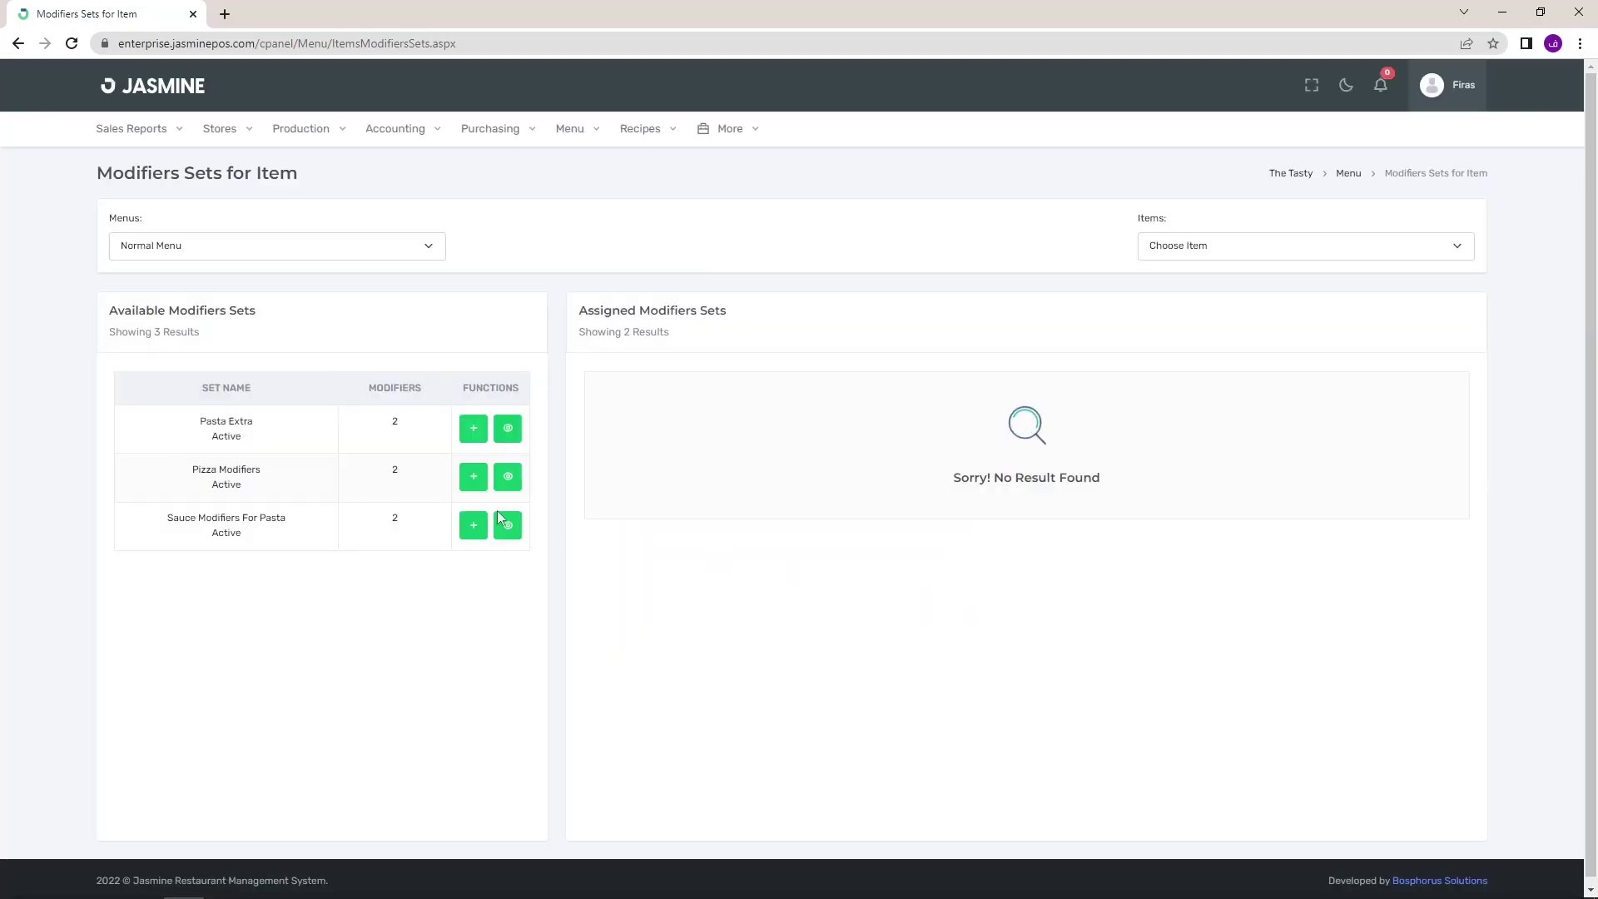
click(512, 432)
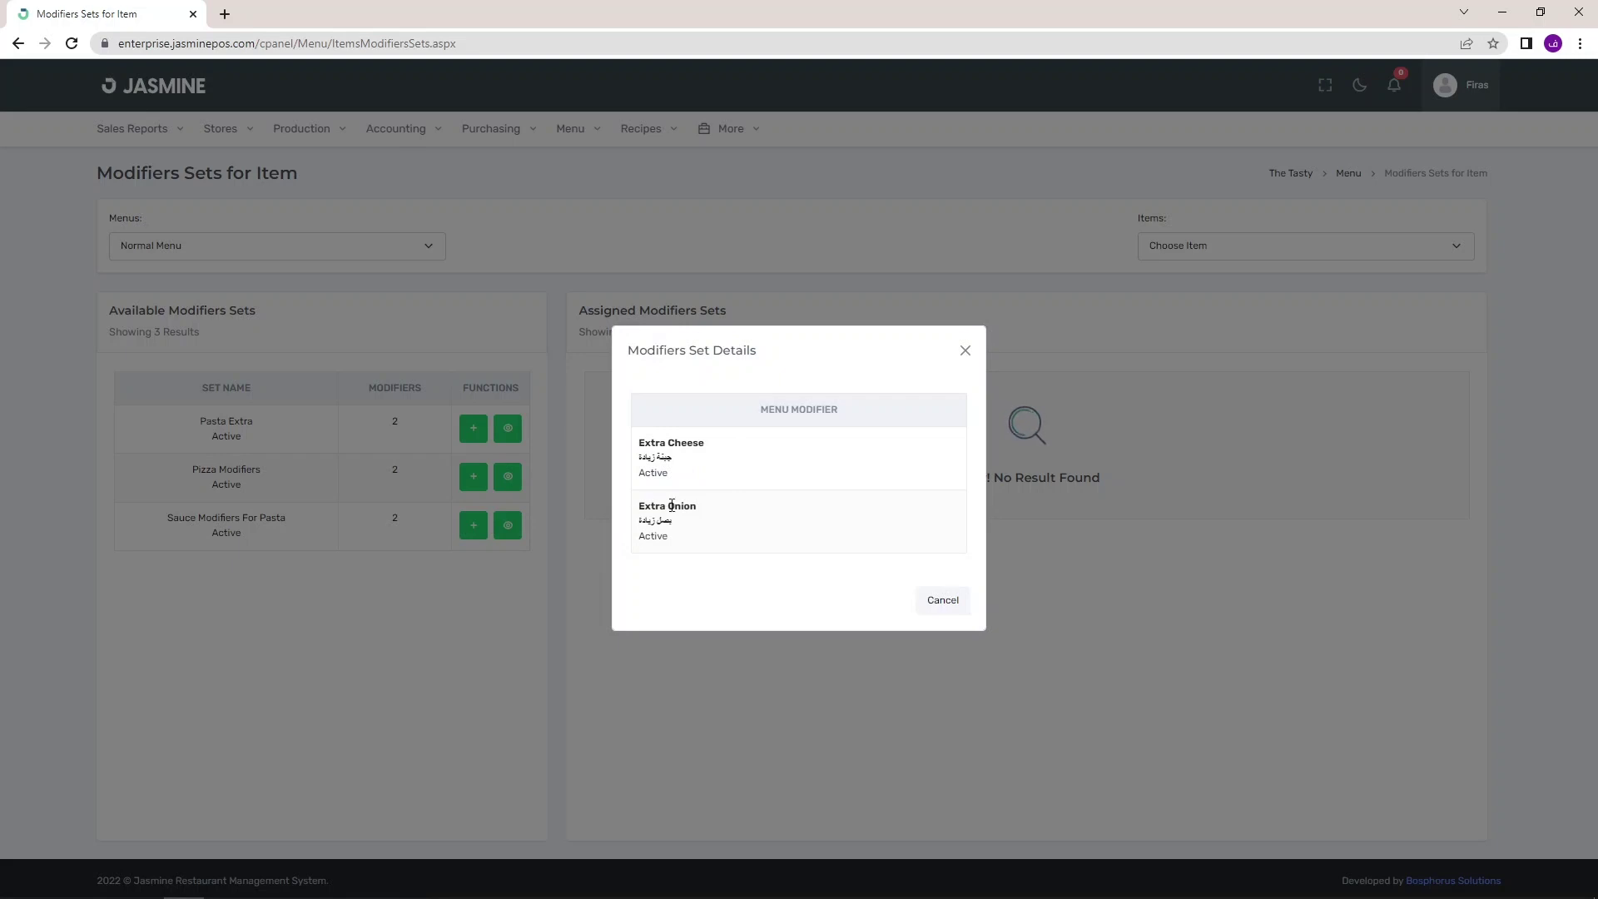
click(943, 603)
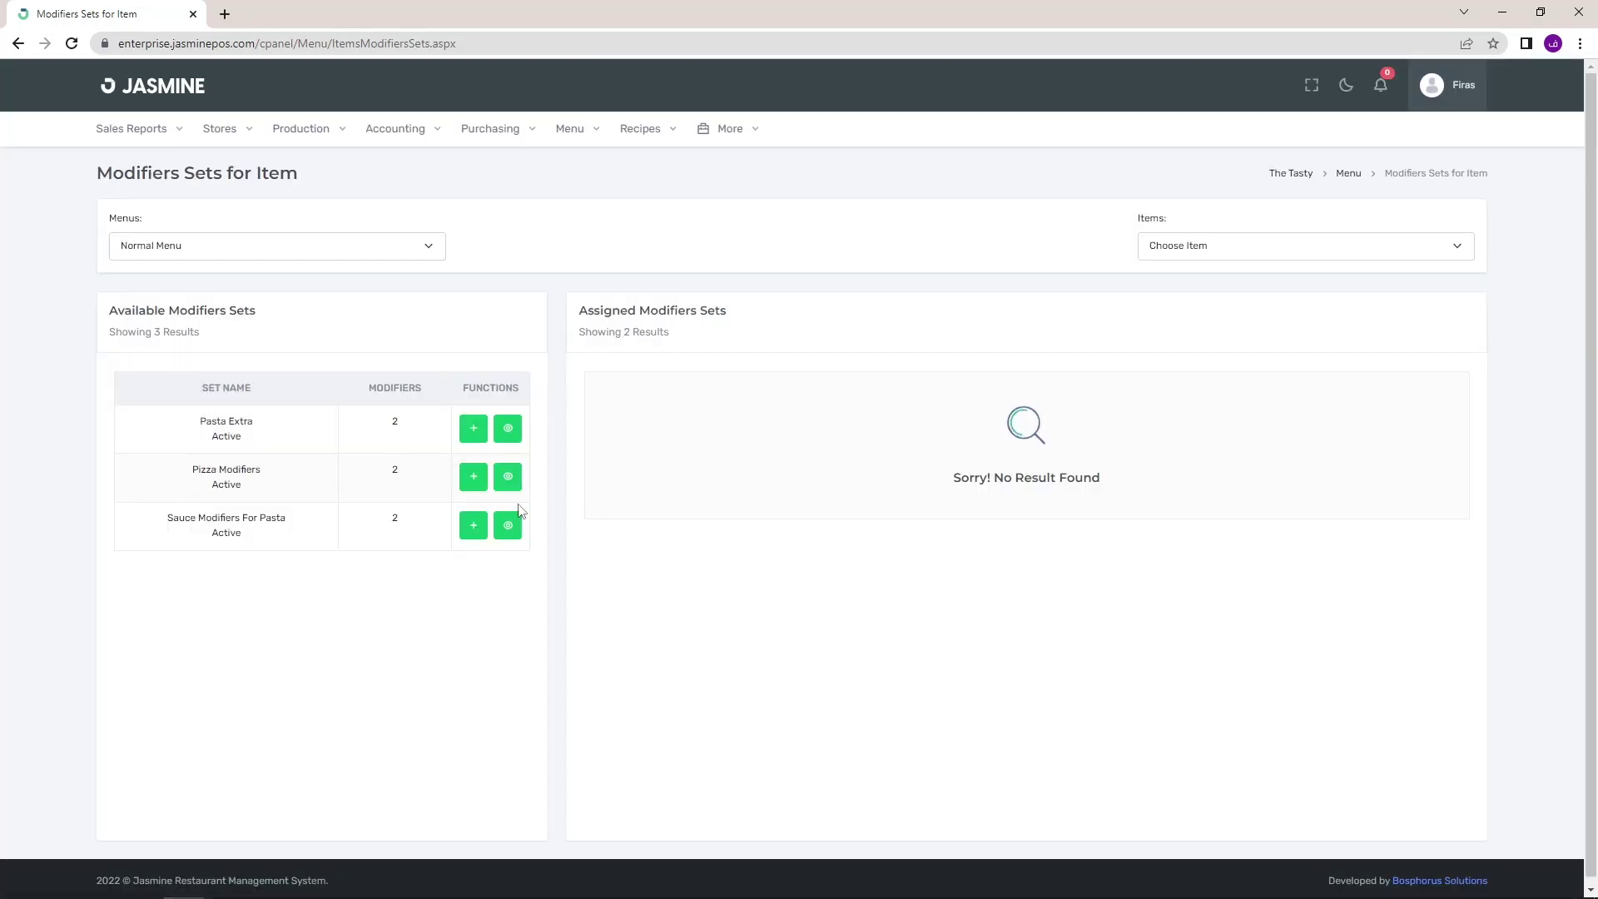
click(507, 476)
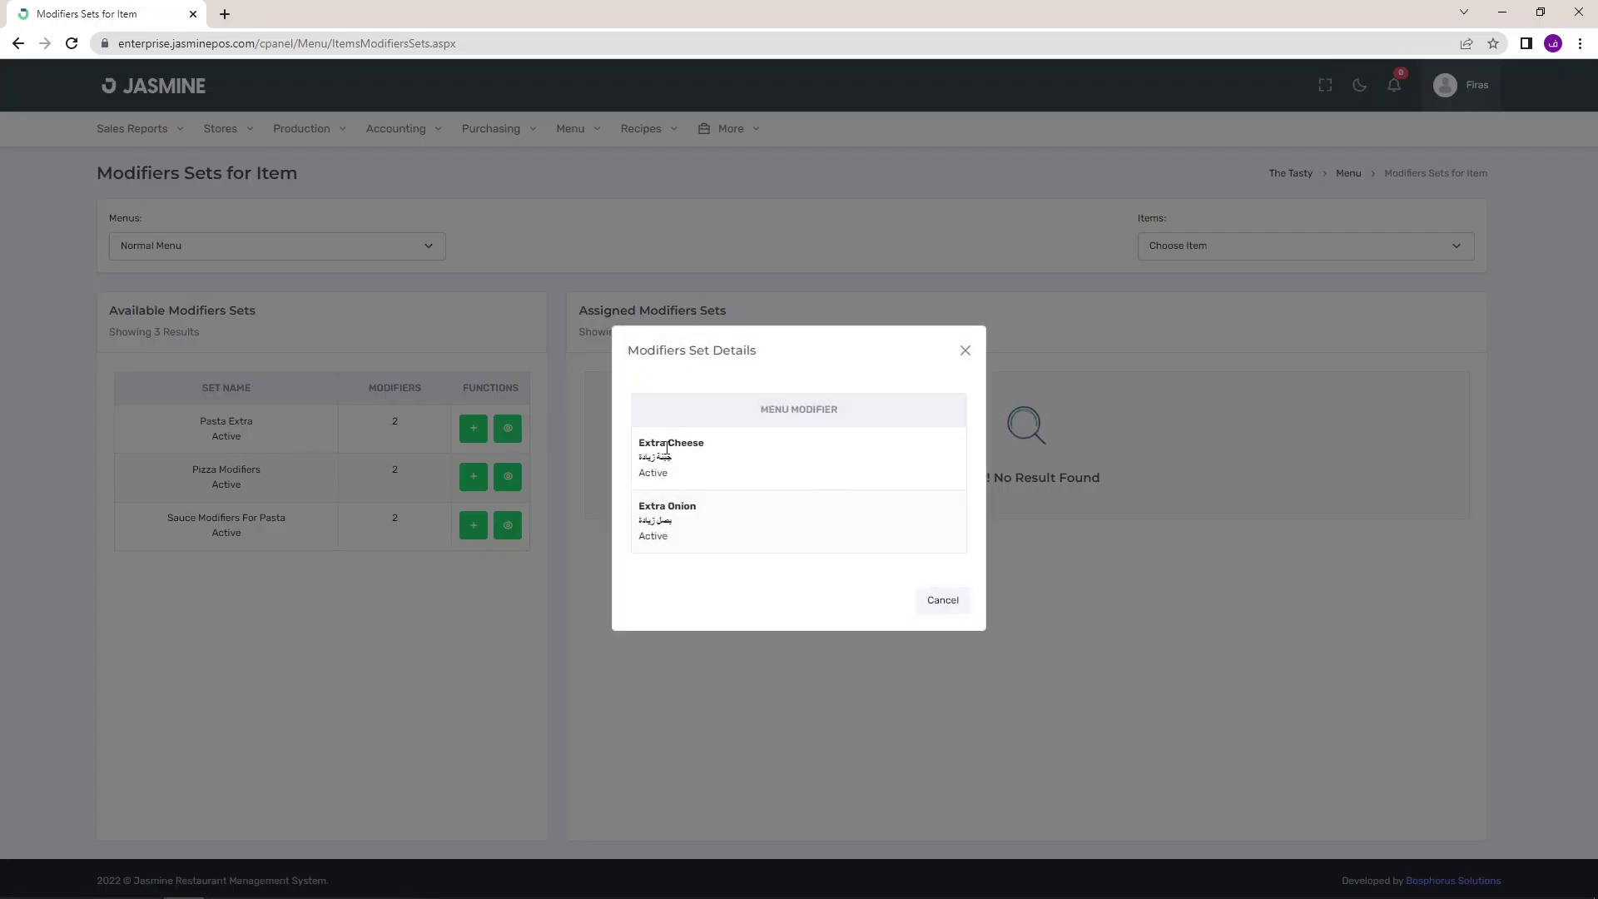
click(936, 601)
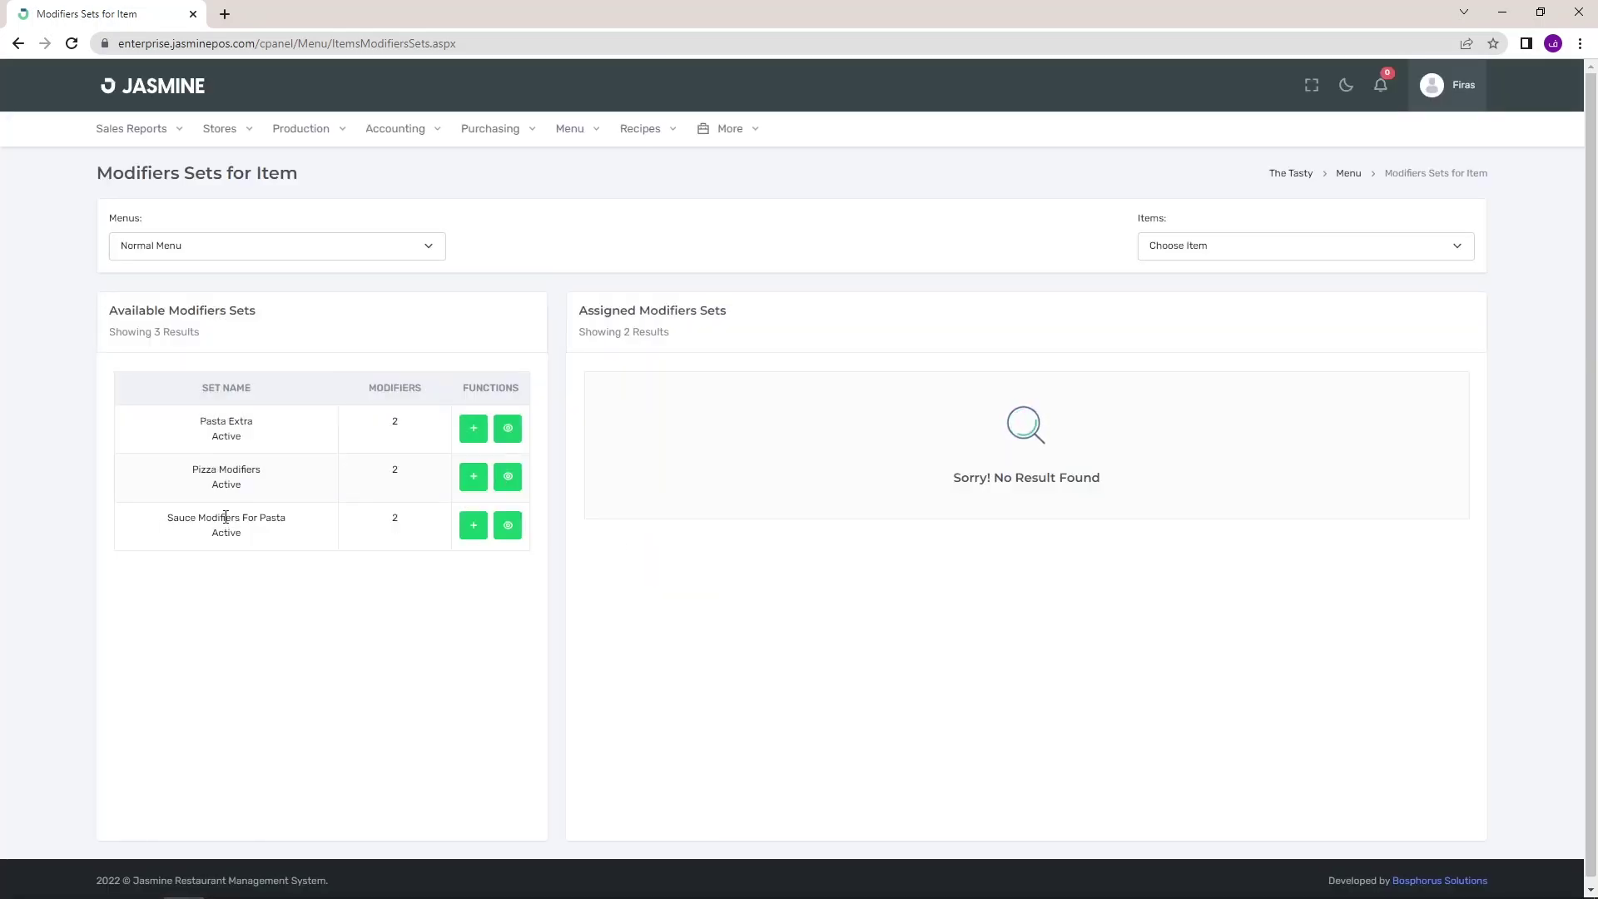
click(508, 524)
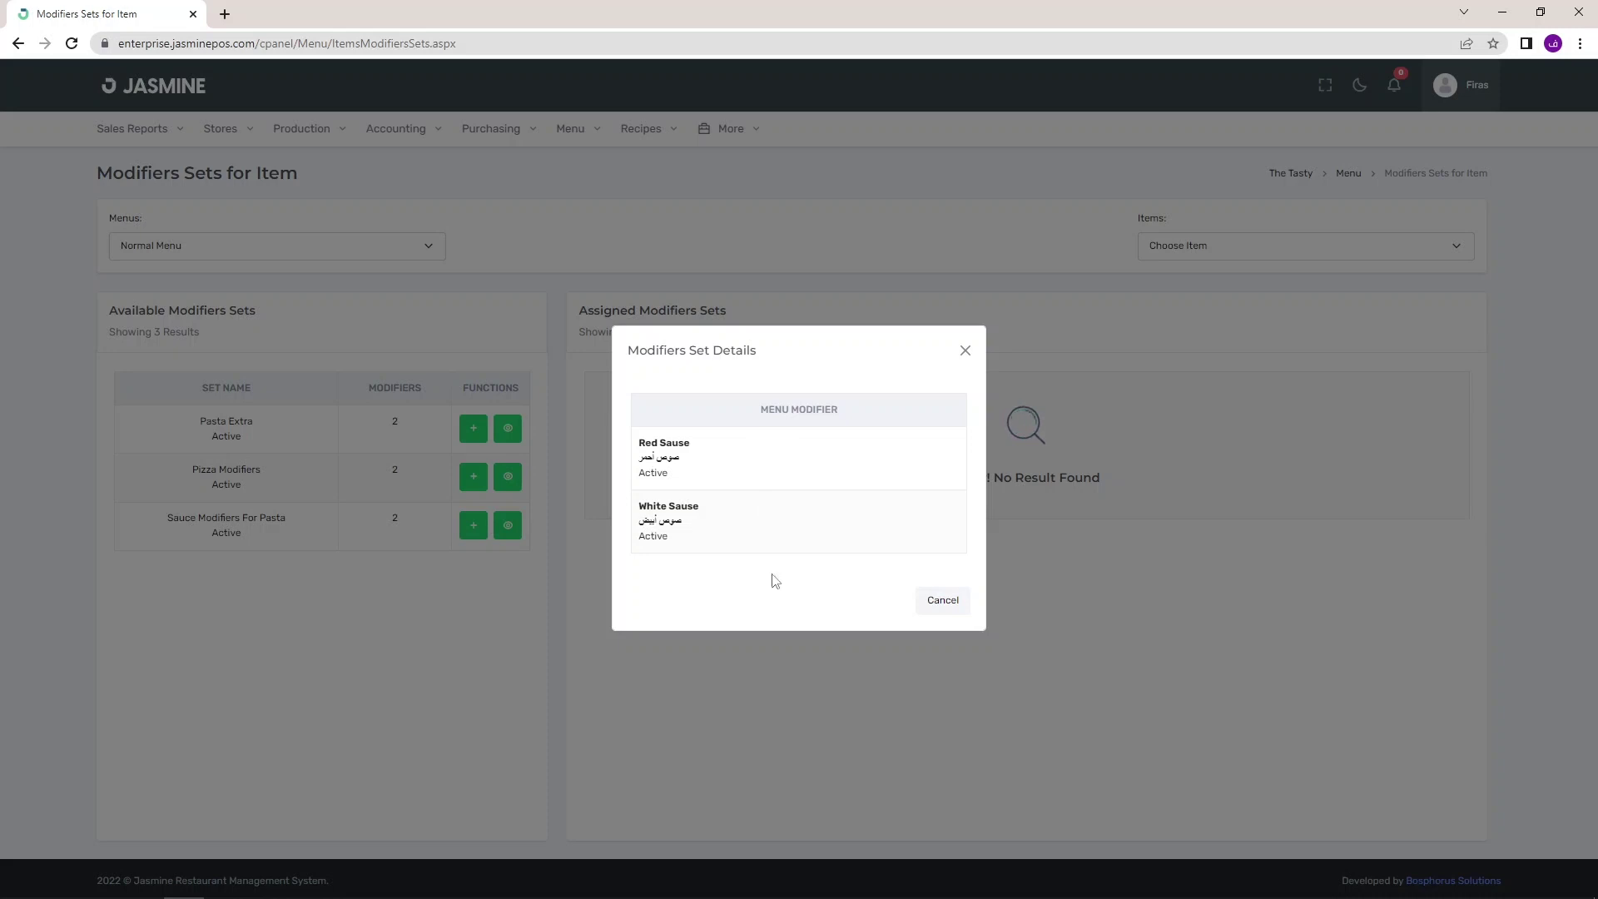
click(933, 600)
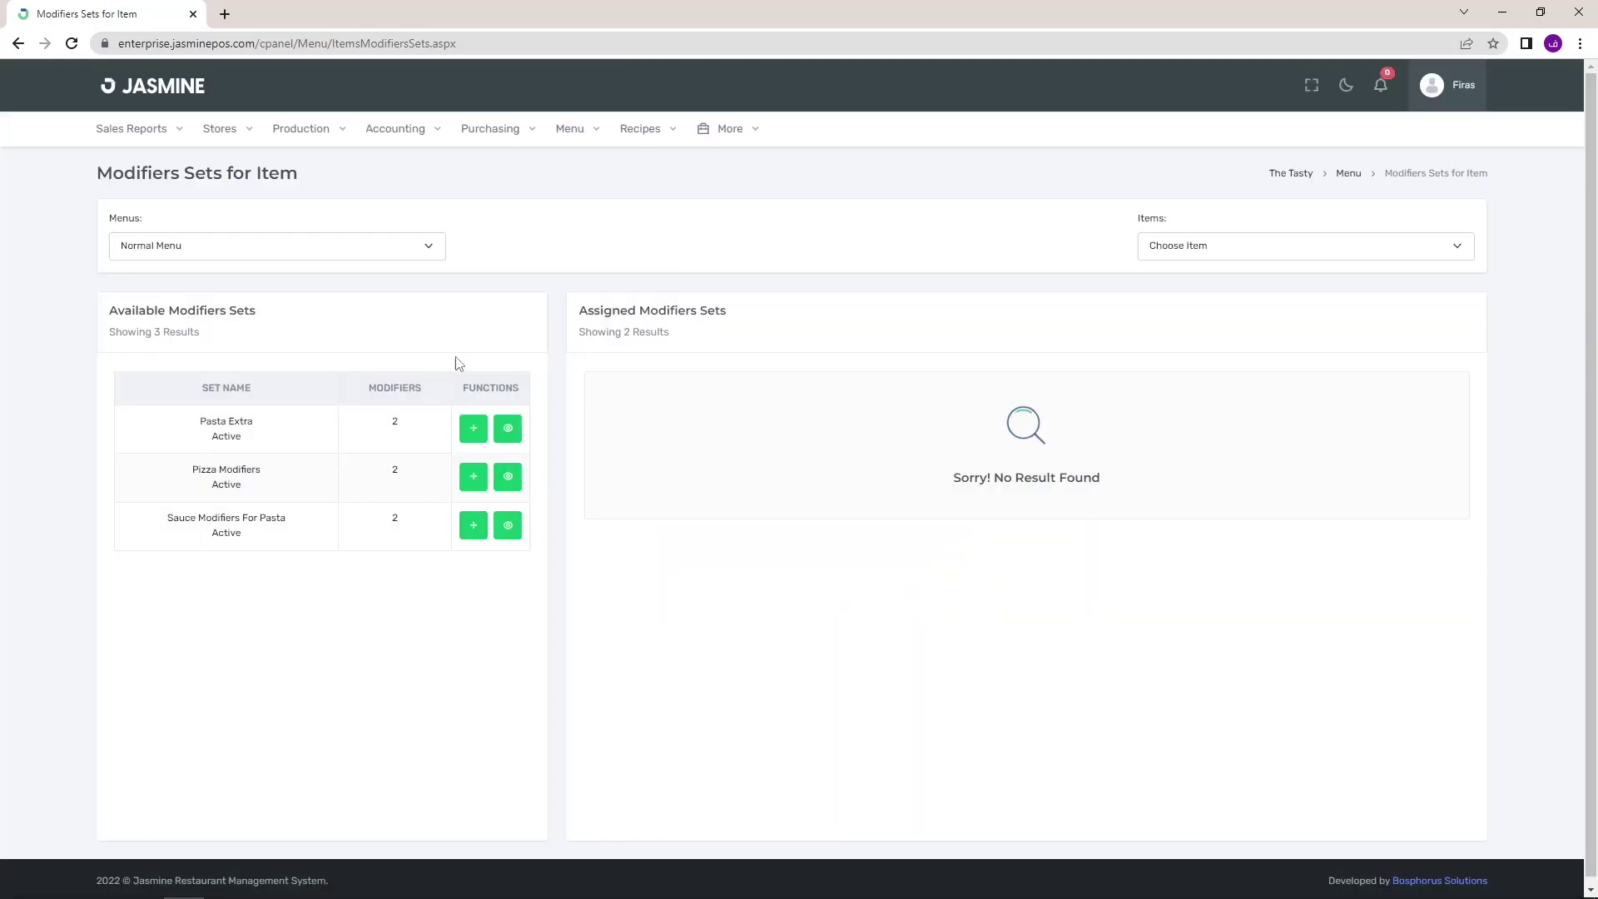
Assign the Sauce Modifiers For Pasta set to the Pasta item, titled Sauce Chooser For Pasta, with minimum and maximum choices of 1.
click(1173, 247)
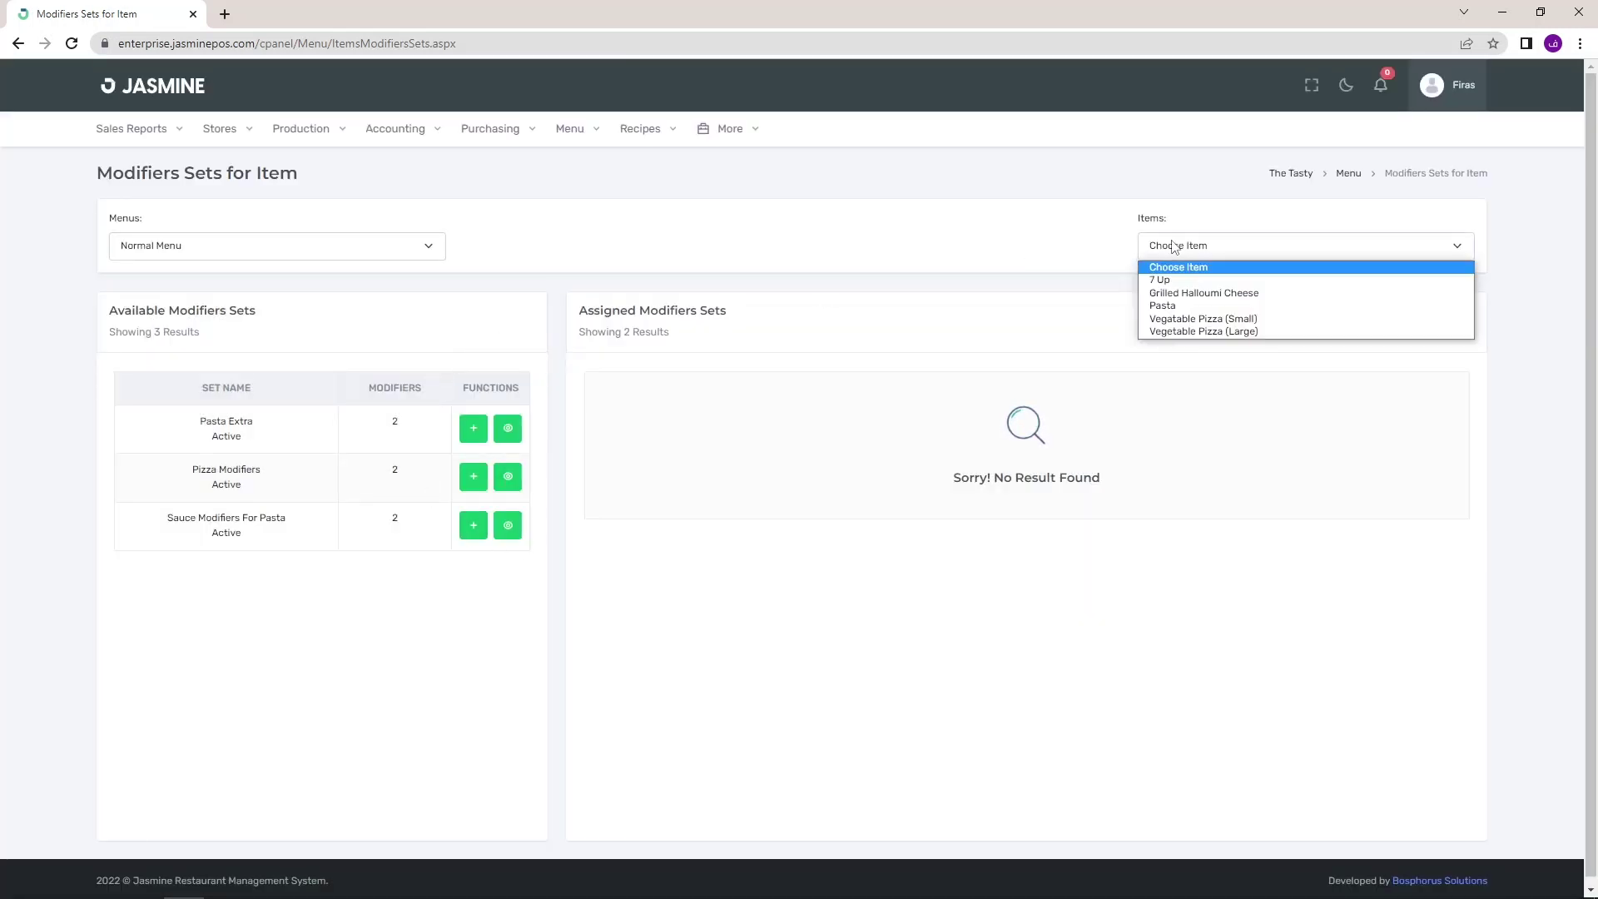
click(1170, 307)
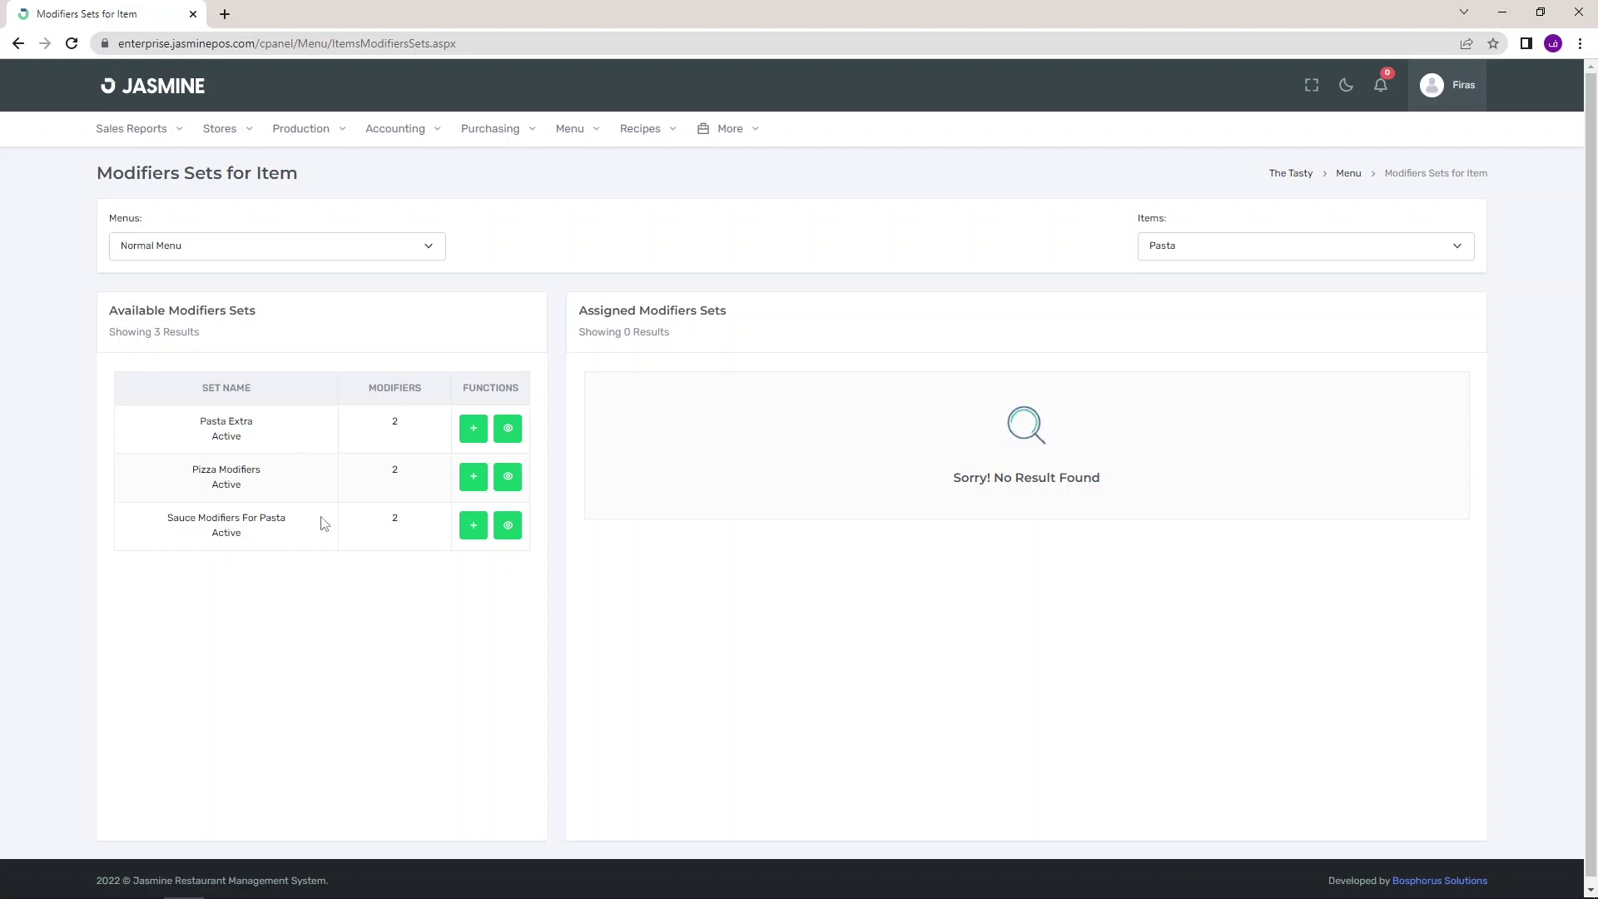
click(473, 530)
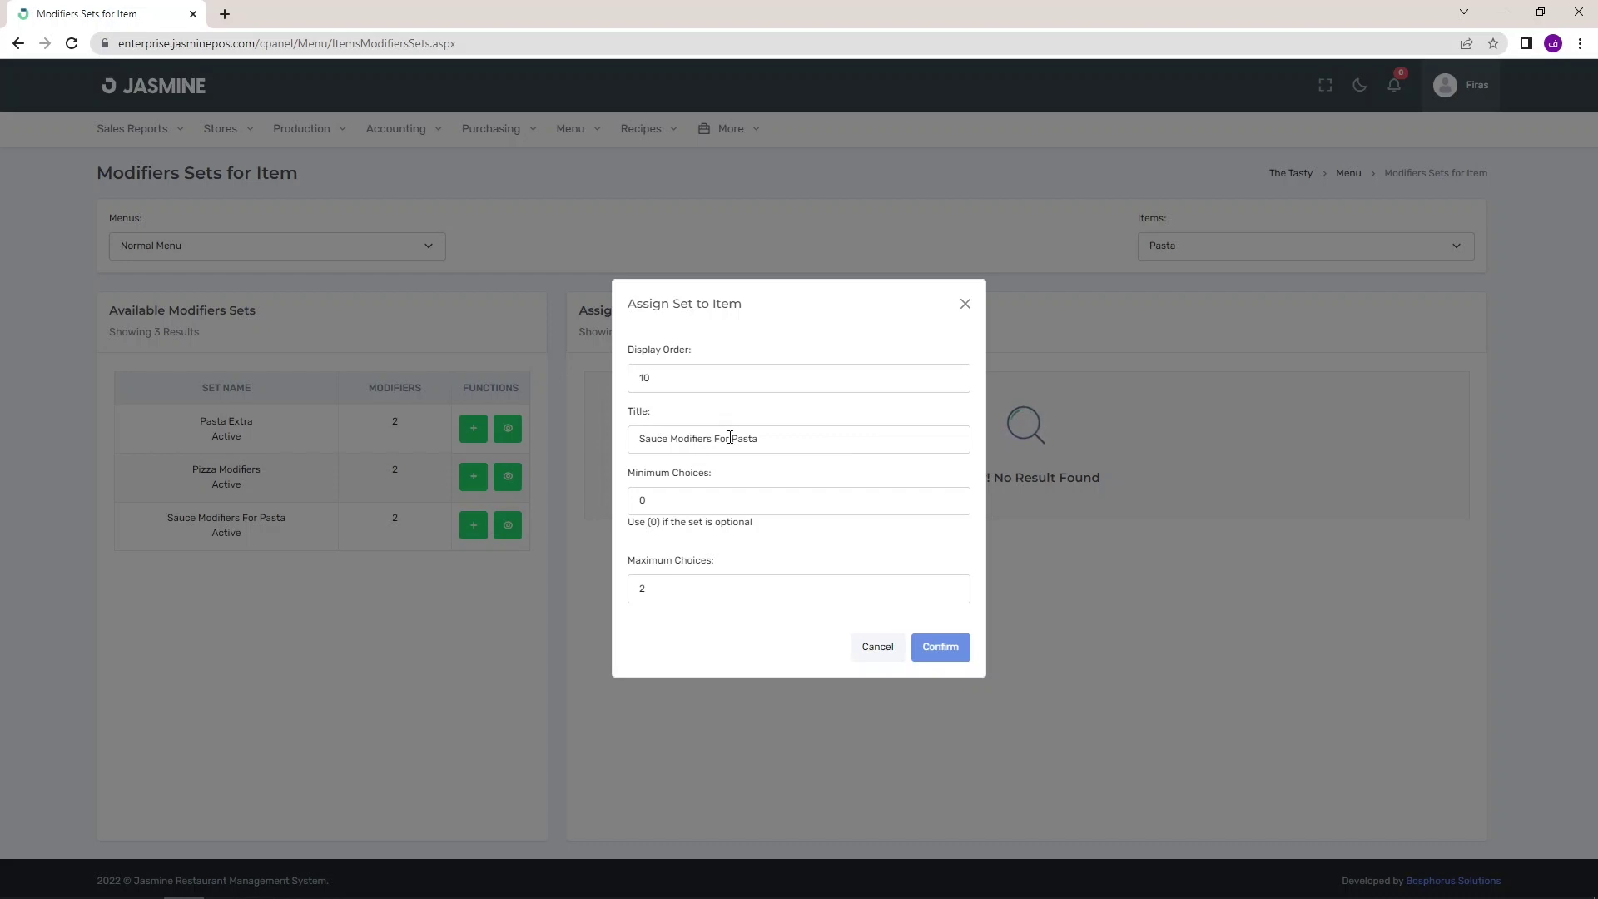
drag(730, 438, 635, 436)
key(BackSpace)
text(زيت)
key(BackSpace)
key(BackSpace)
key(BackSpace)
key(BackSpace)
text(Sauce Chocser for)
drag(657, 502, 634, 500)
text(1)
double_click(658, 591)
text(1)
click(933, 650)
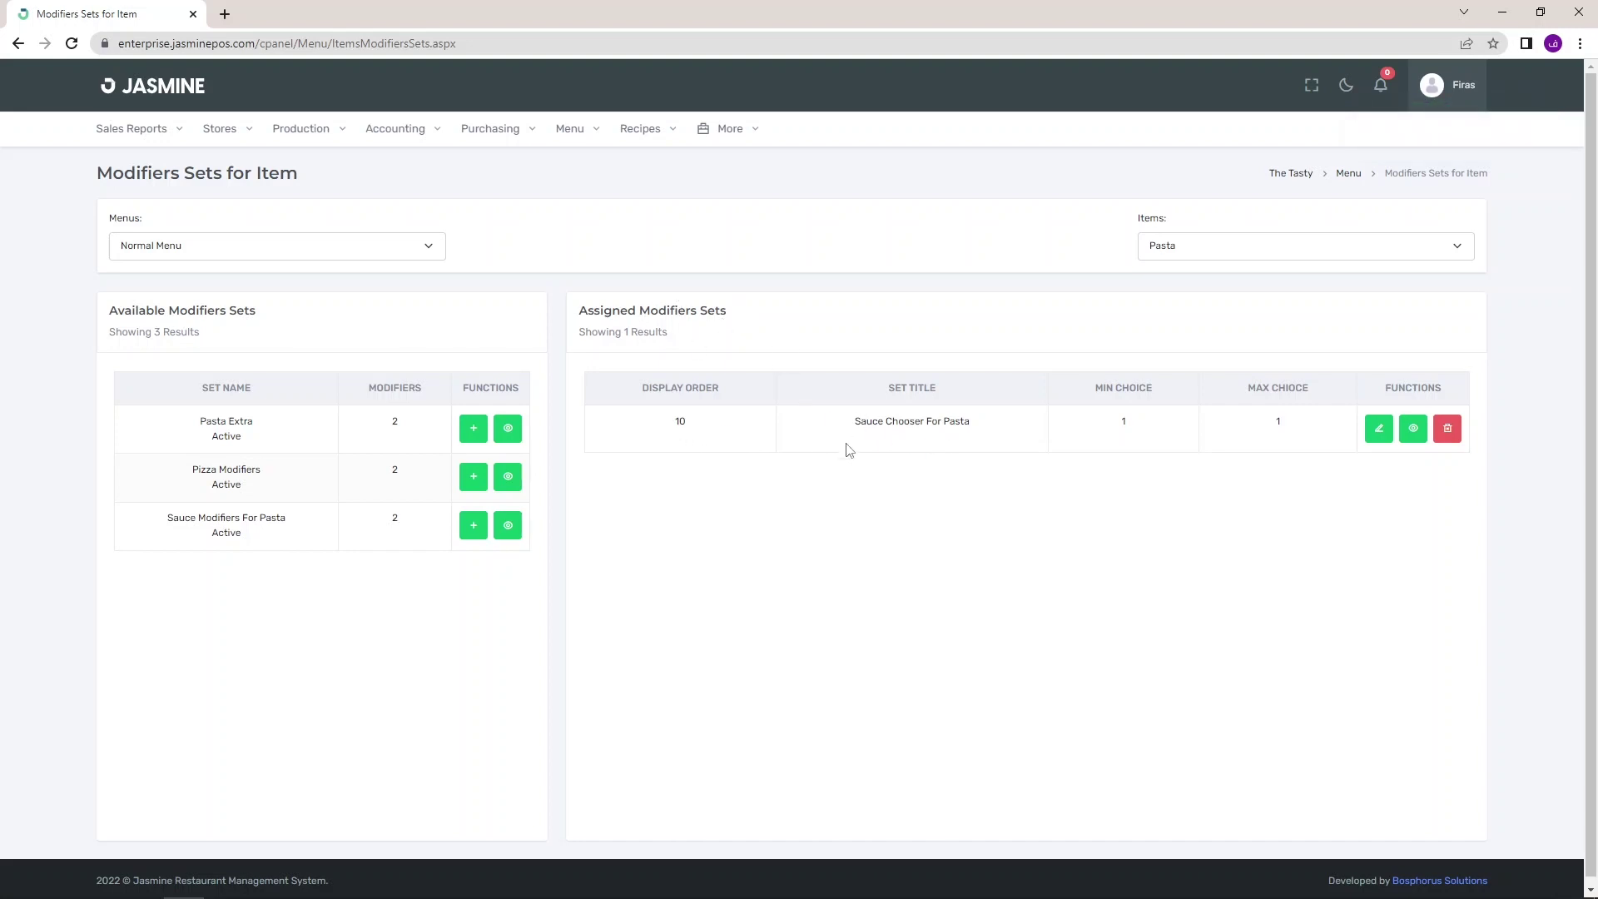
drag(861, 423, 974, 423)
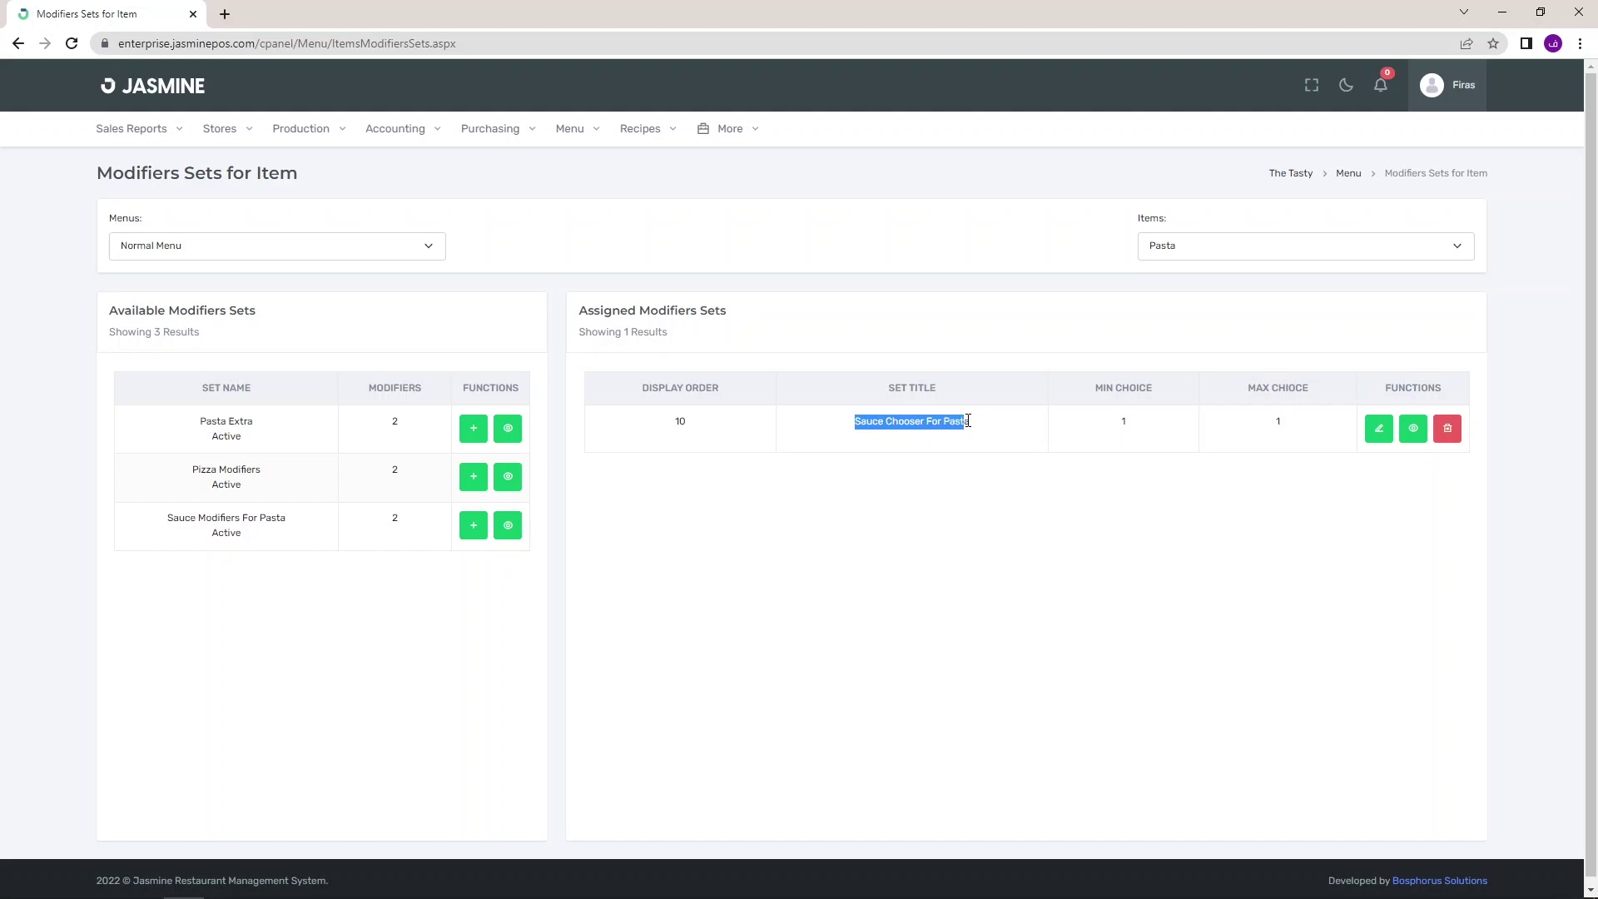
click(959, 530)
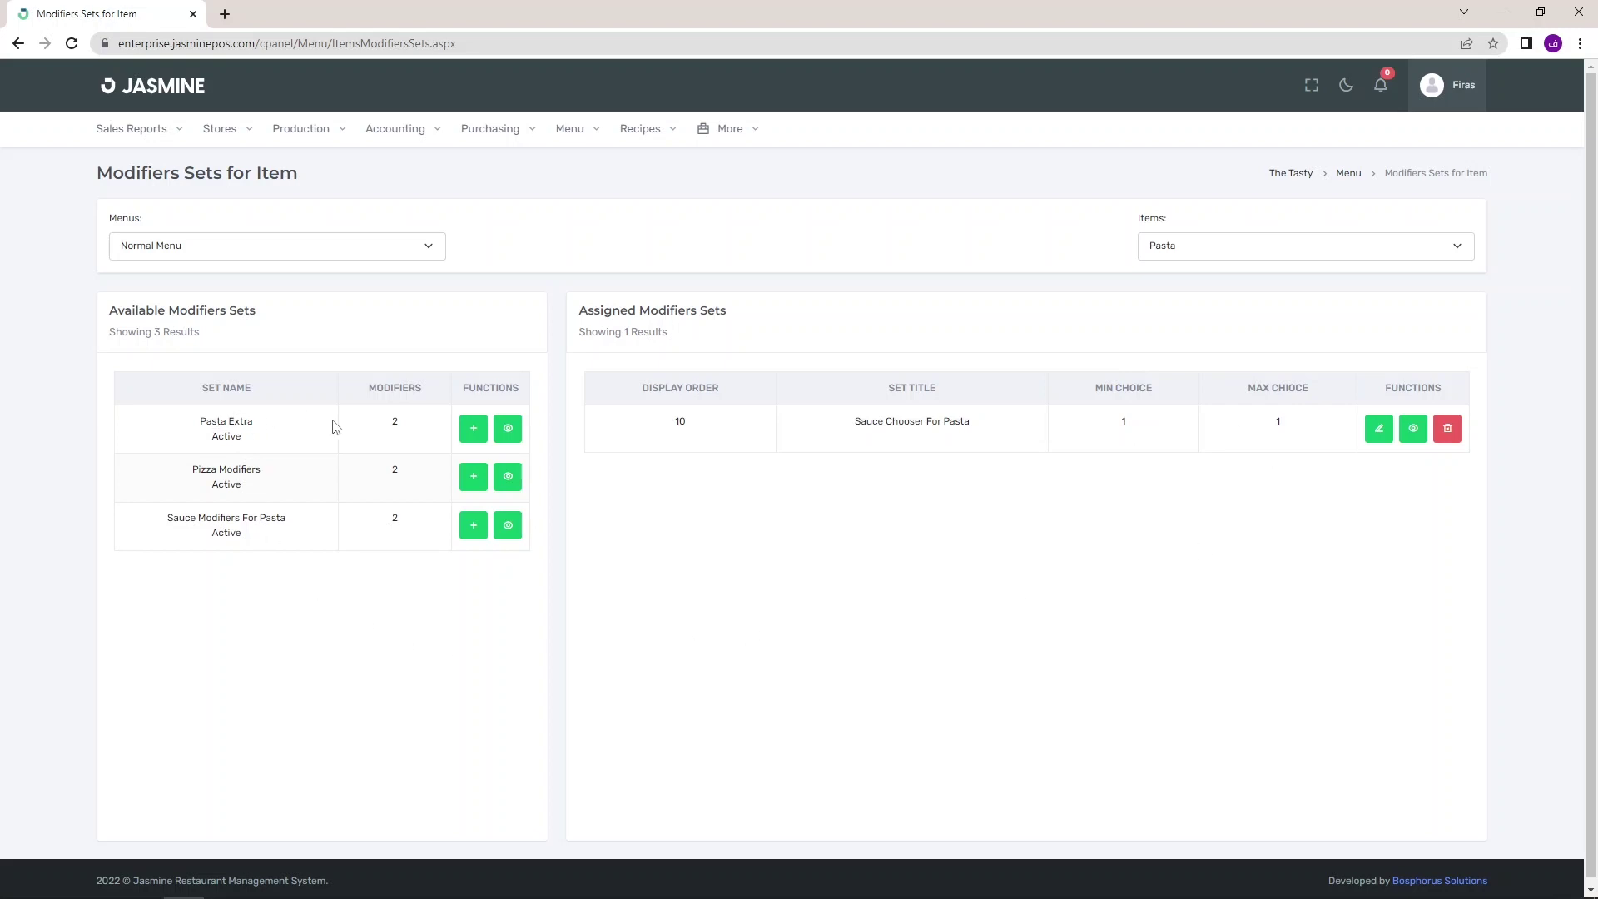
Assign the Pasta Extra set to the Pasta item with display order 20, keeping the default title and choice limits.
click(473, 427)
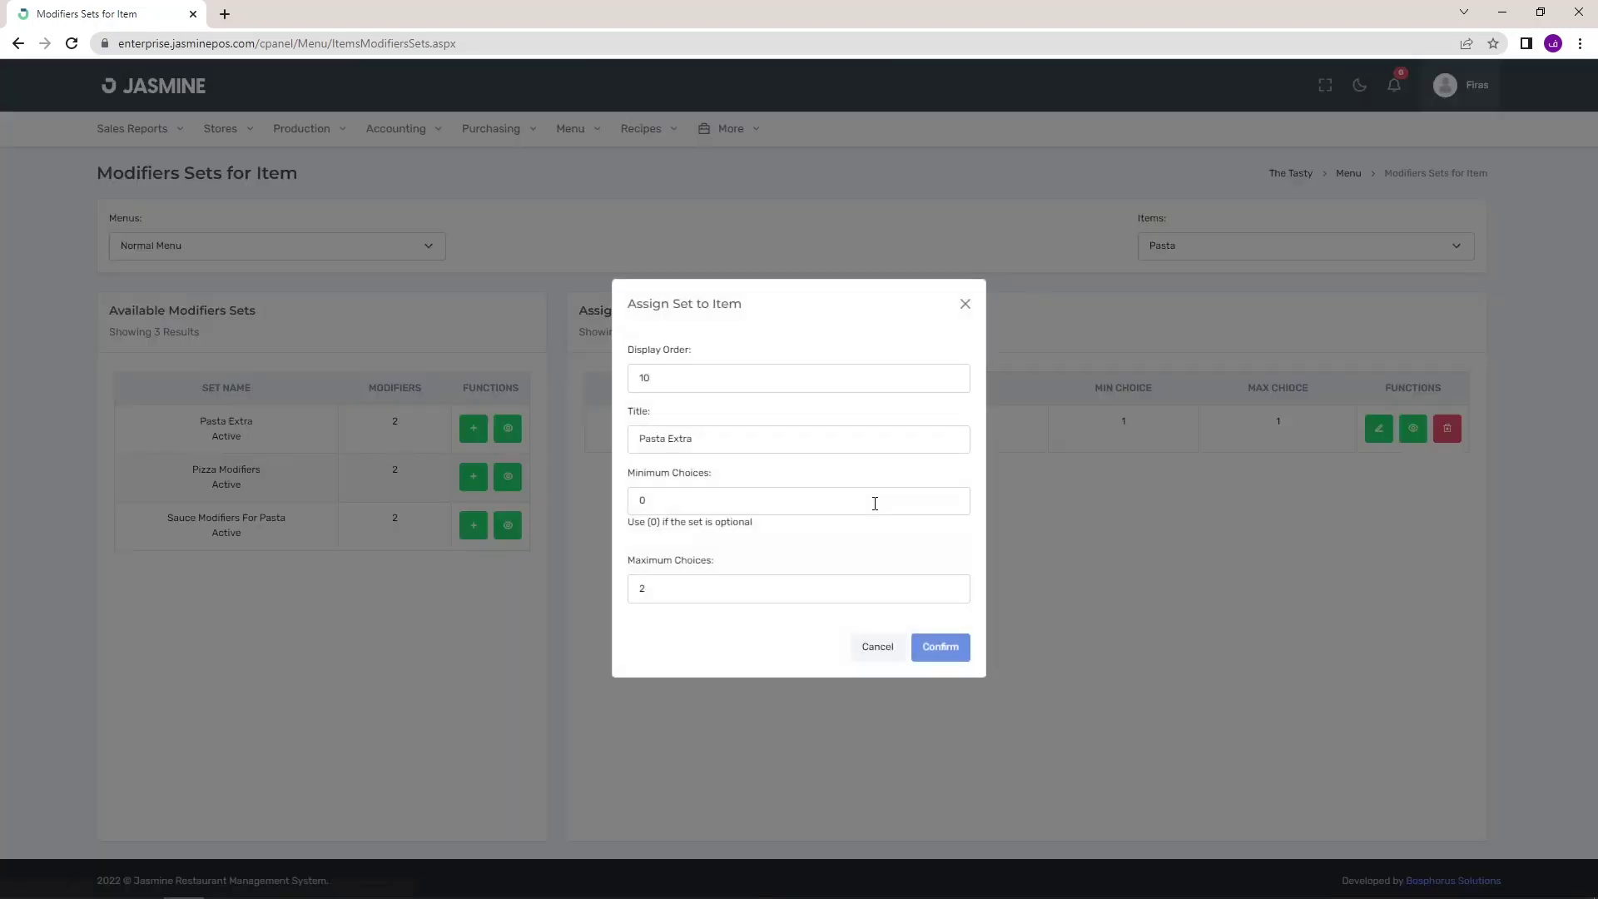
drag(664, 380, 628, 380)
click(937, 648)
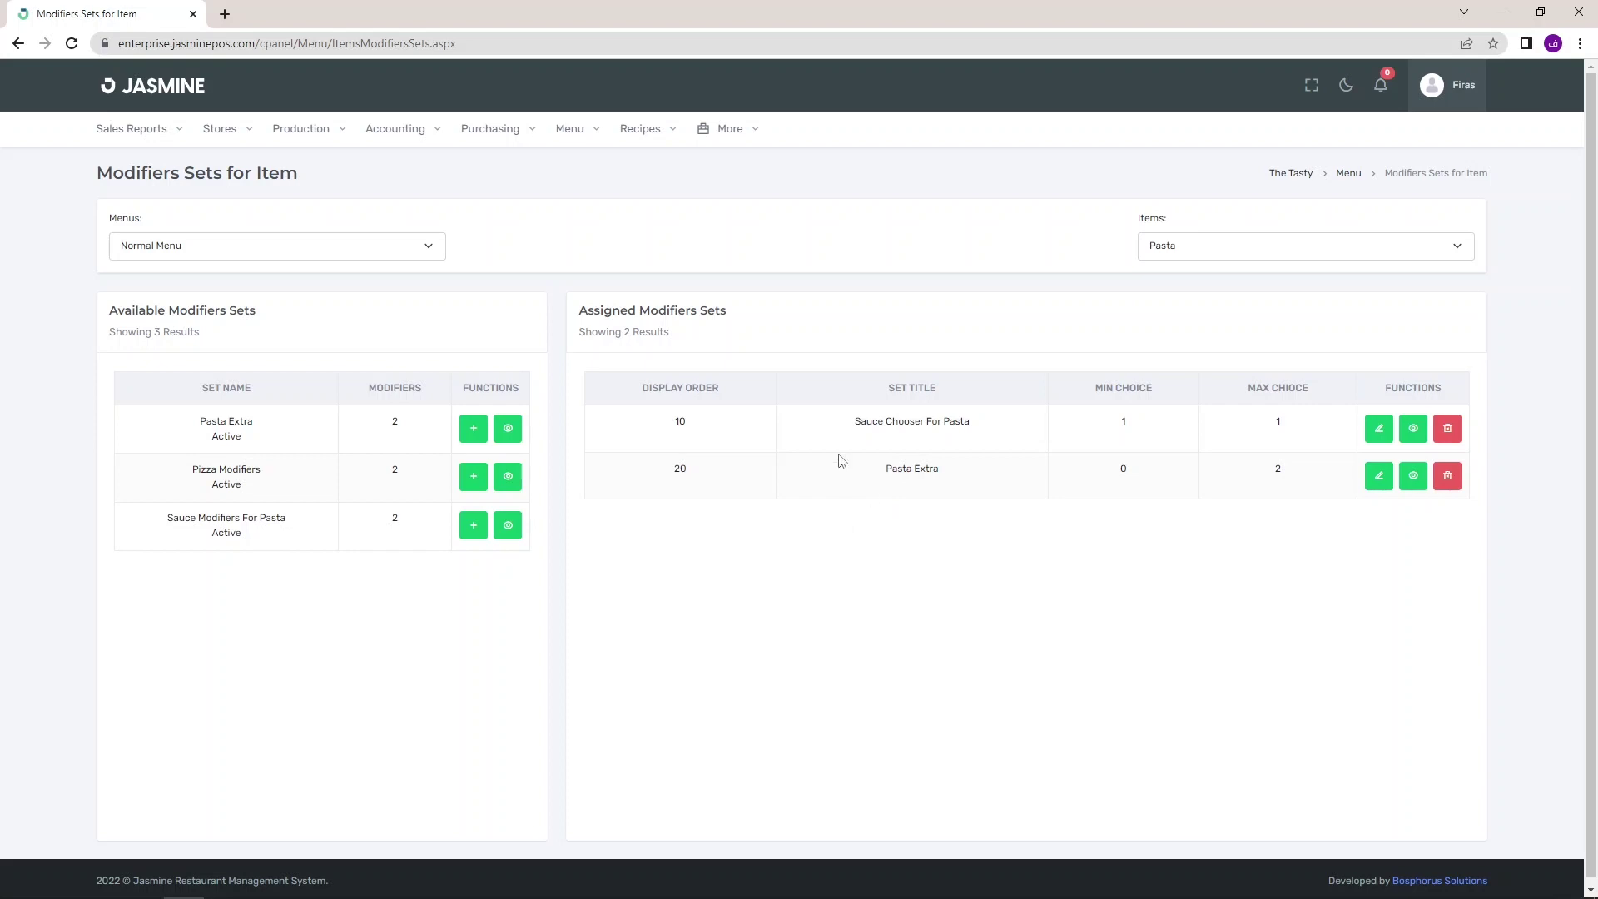
drag(856, 422, 982, 424)
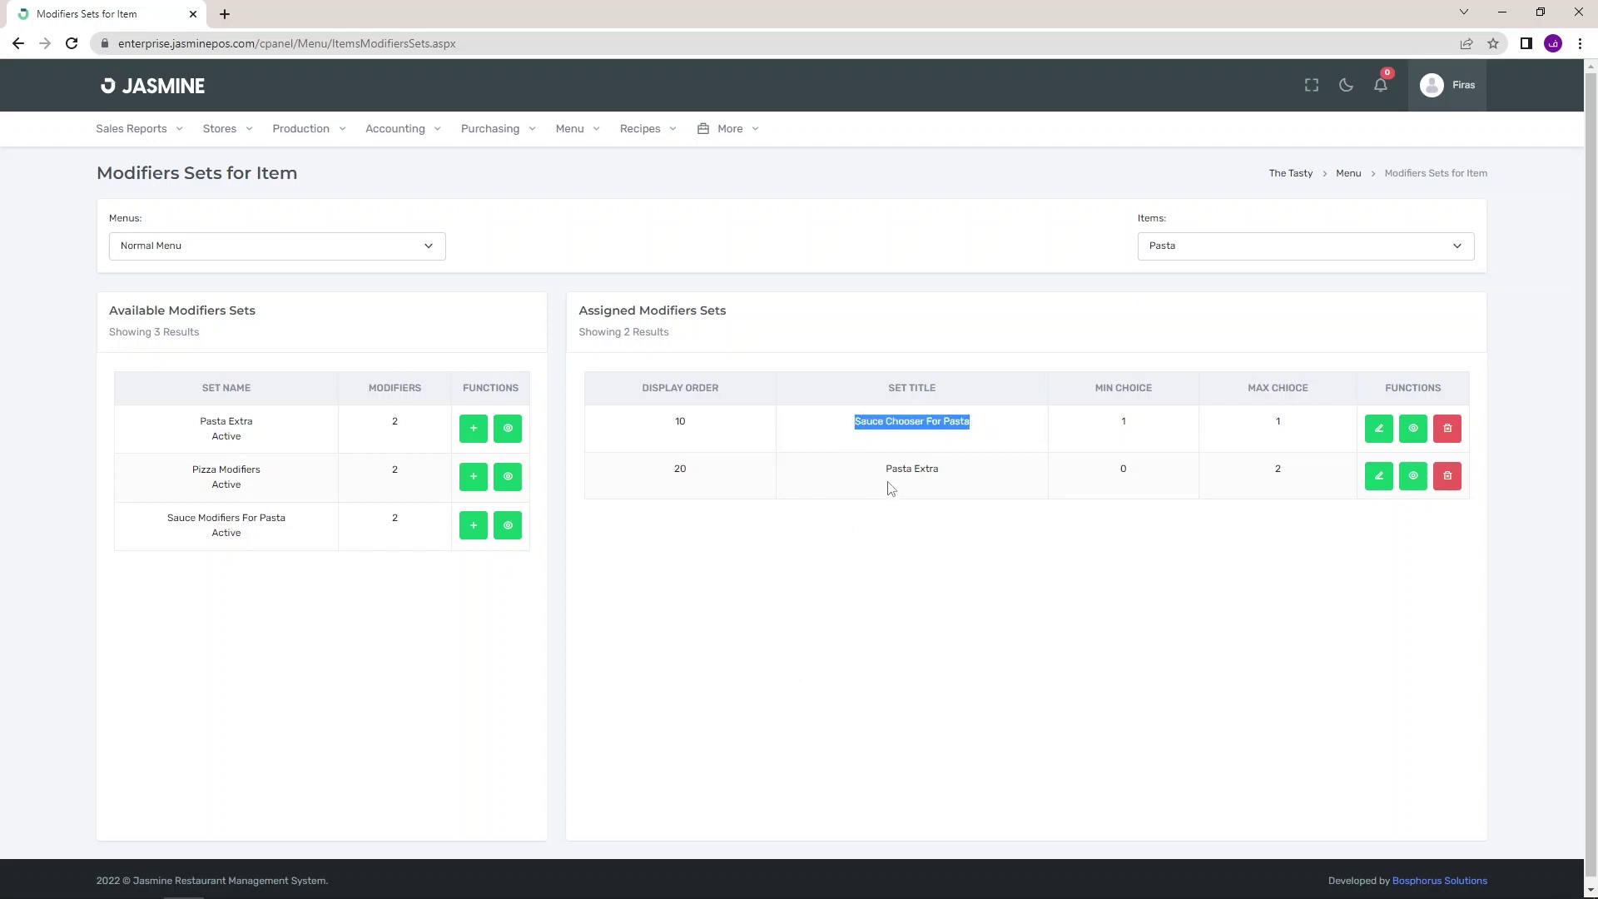
drag(887, 467, 949, 470)
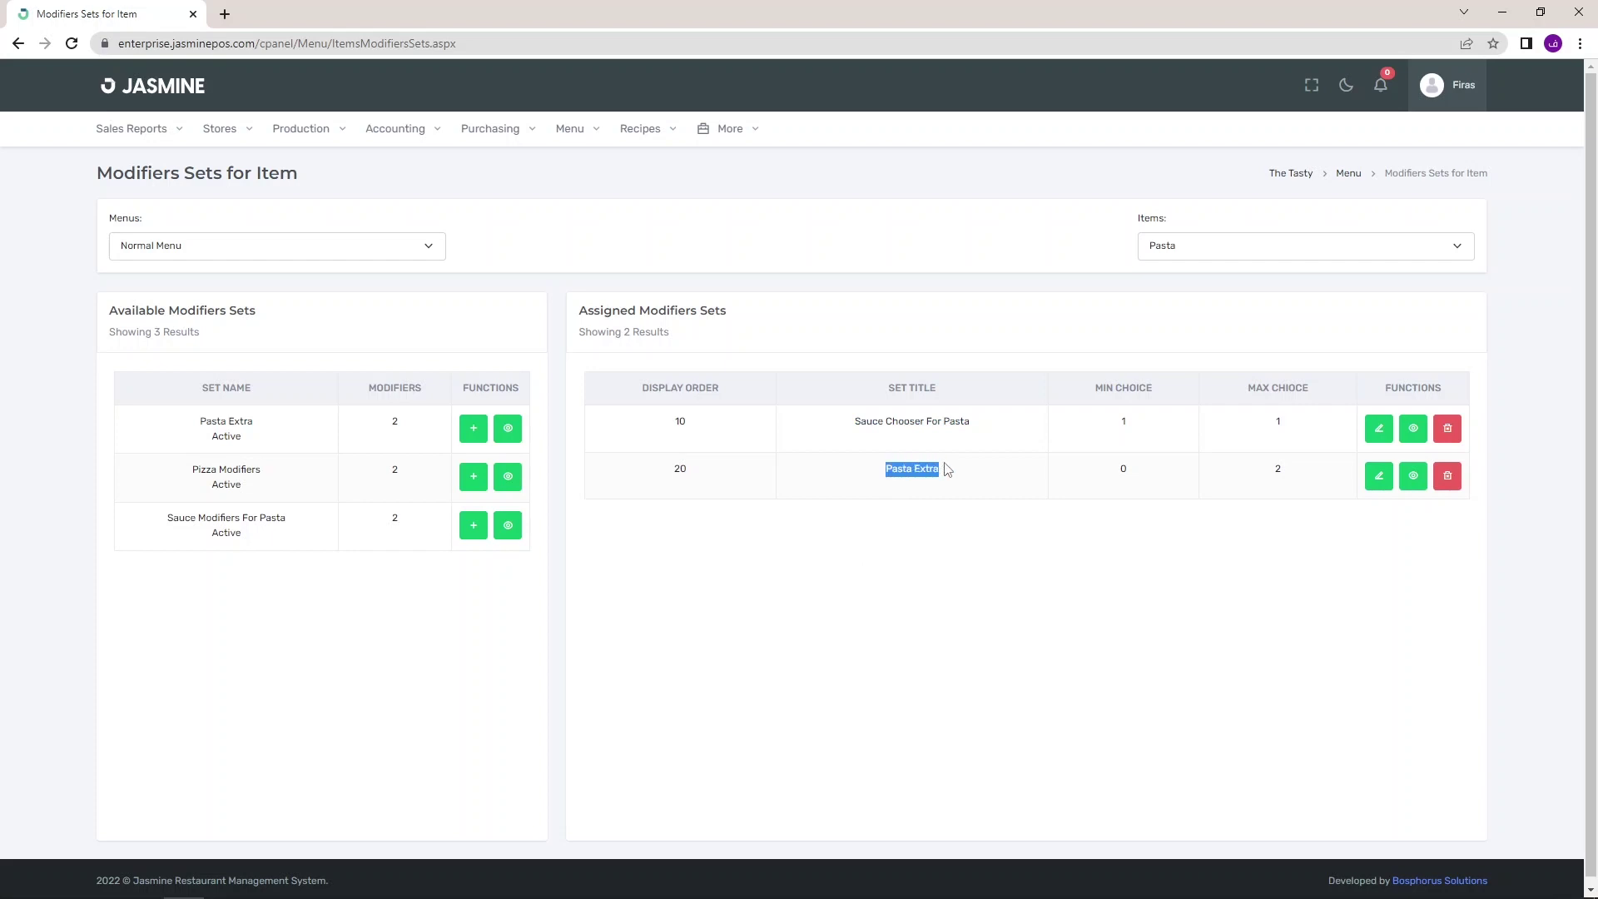
click(852, 630)
drag(857, 422, 974, 423)
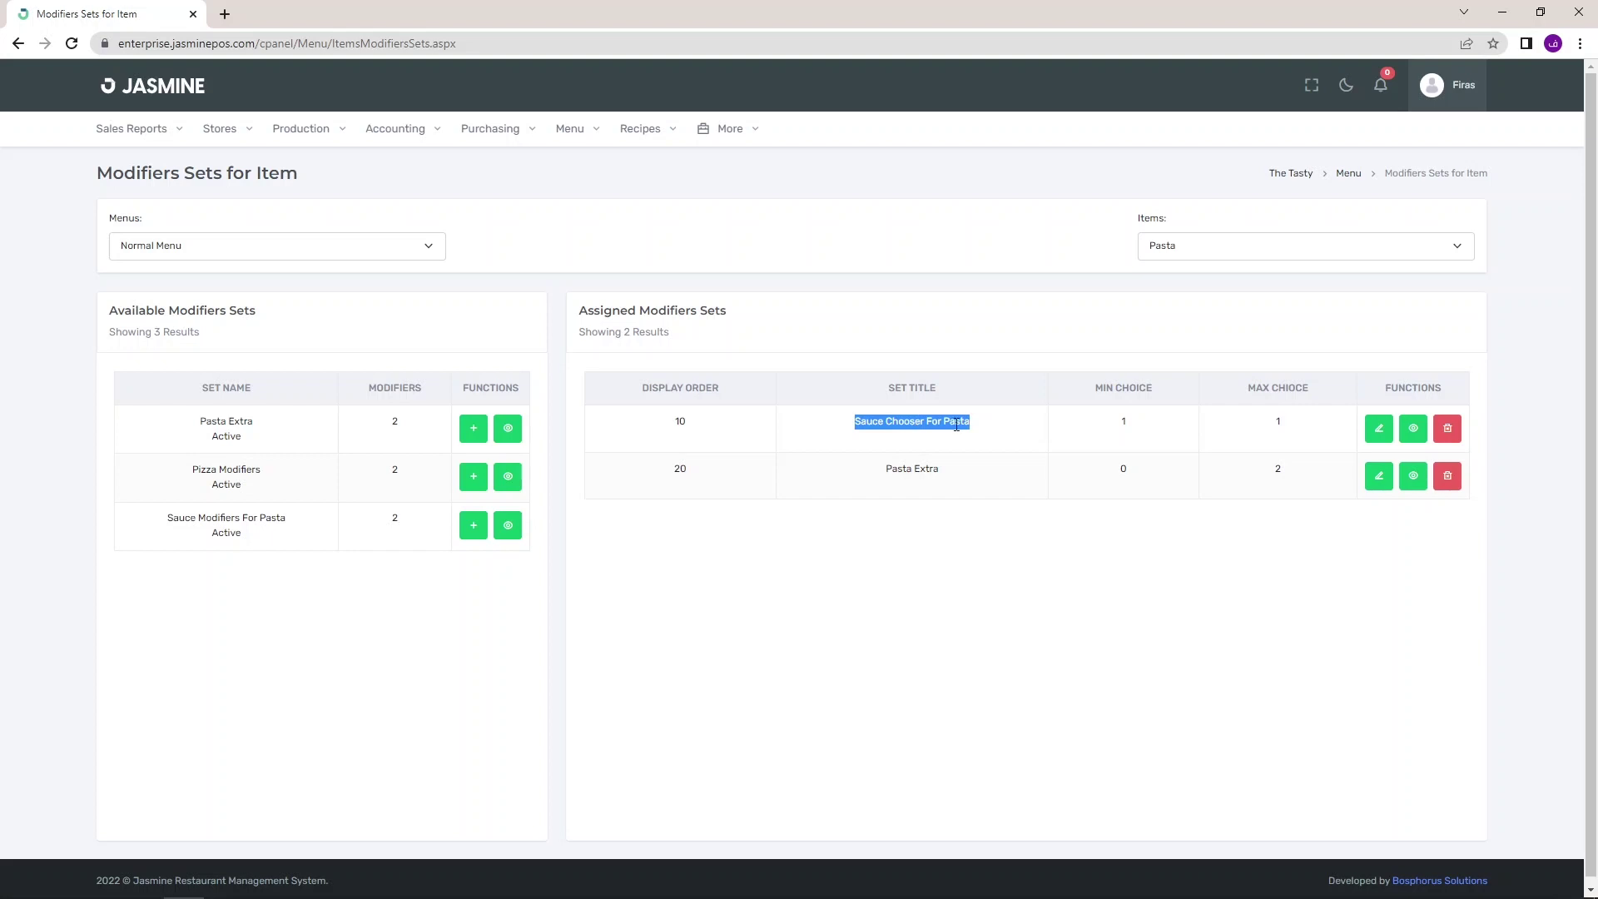
click(911, 473)
drag(886, 475, 944, 470)
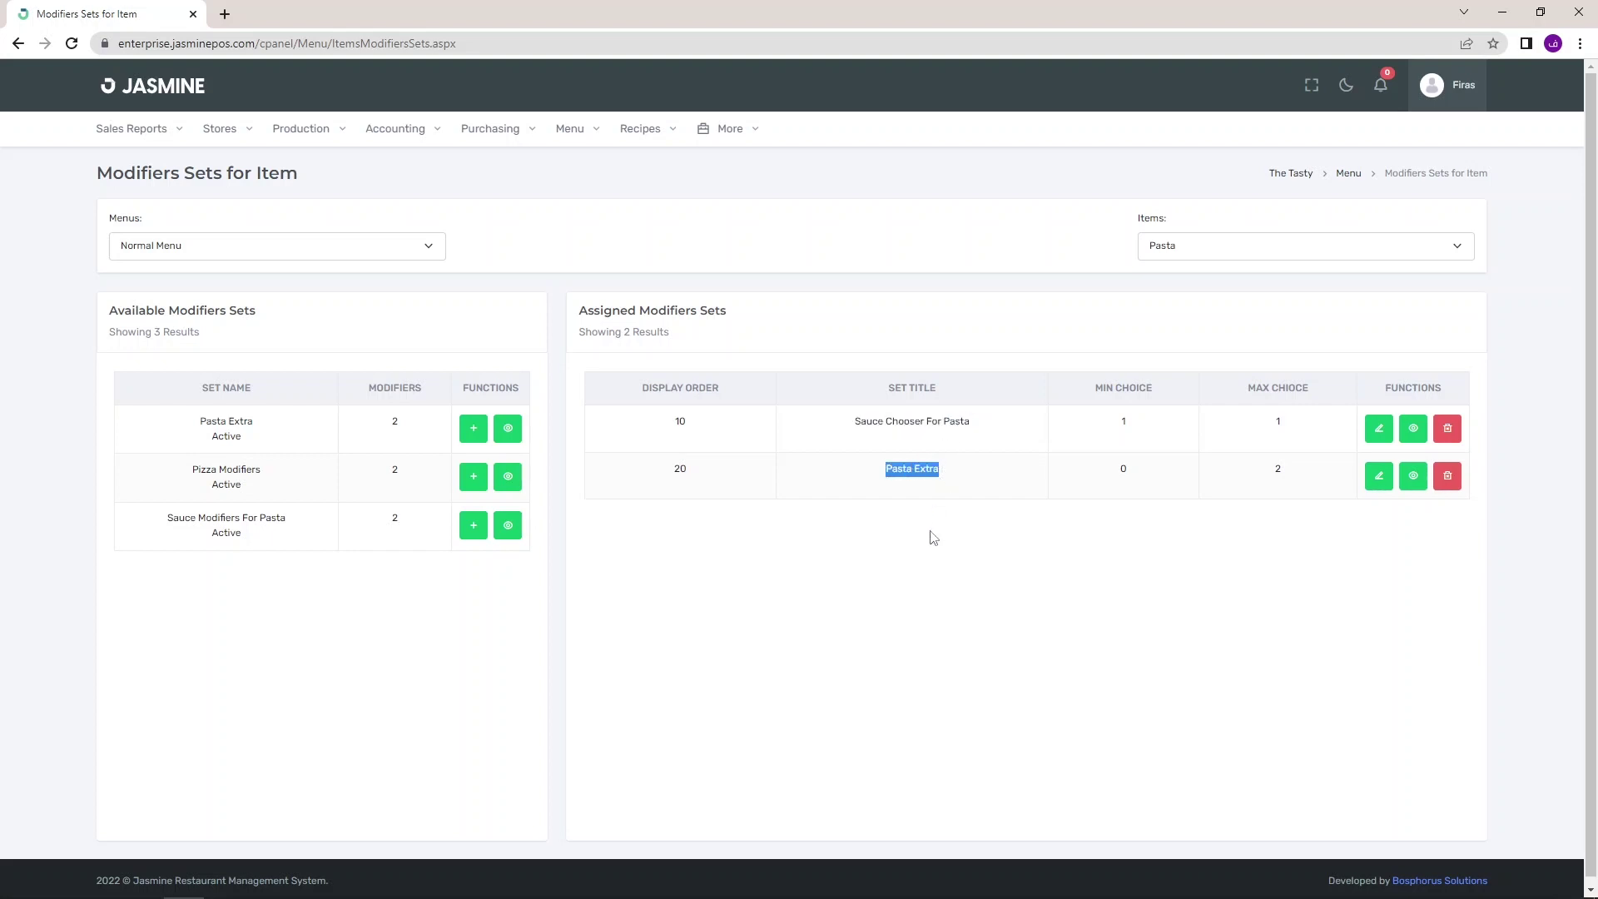
Examine the modifiers in the Sauce Chooser For Pasta and Pasta Extra sets assigned to the Pasta item.
click(884, 474)
click(1413, 430)
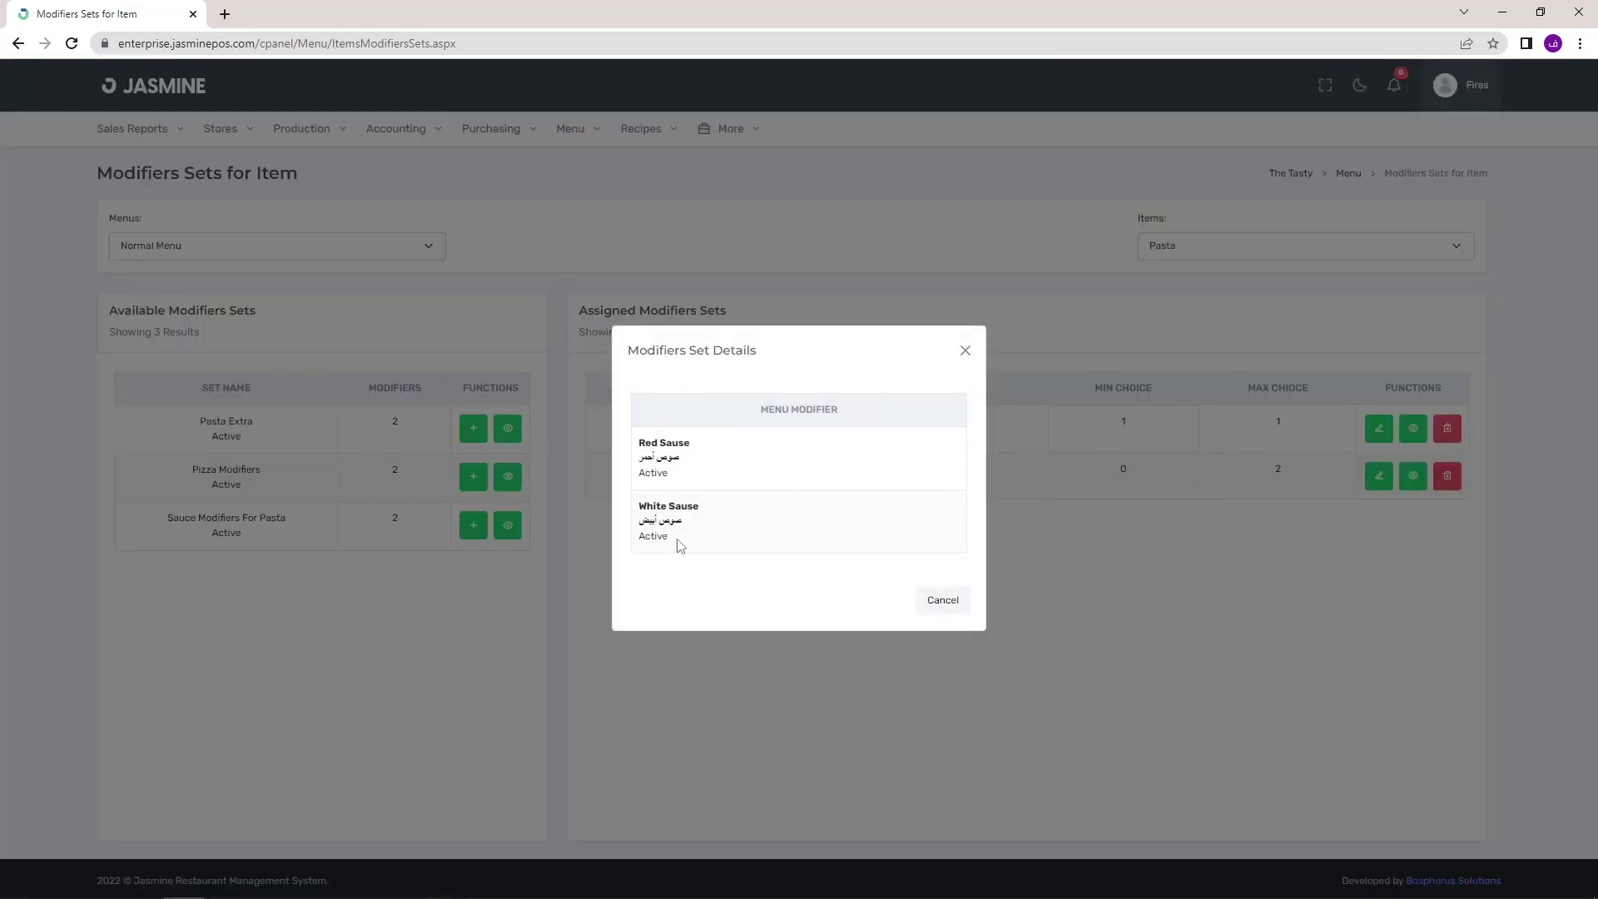
click(941, 603)
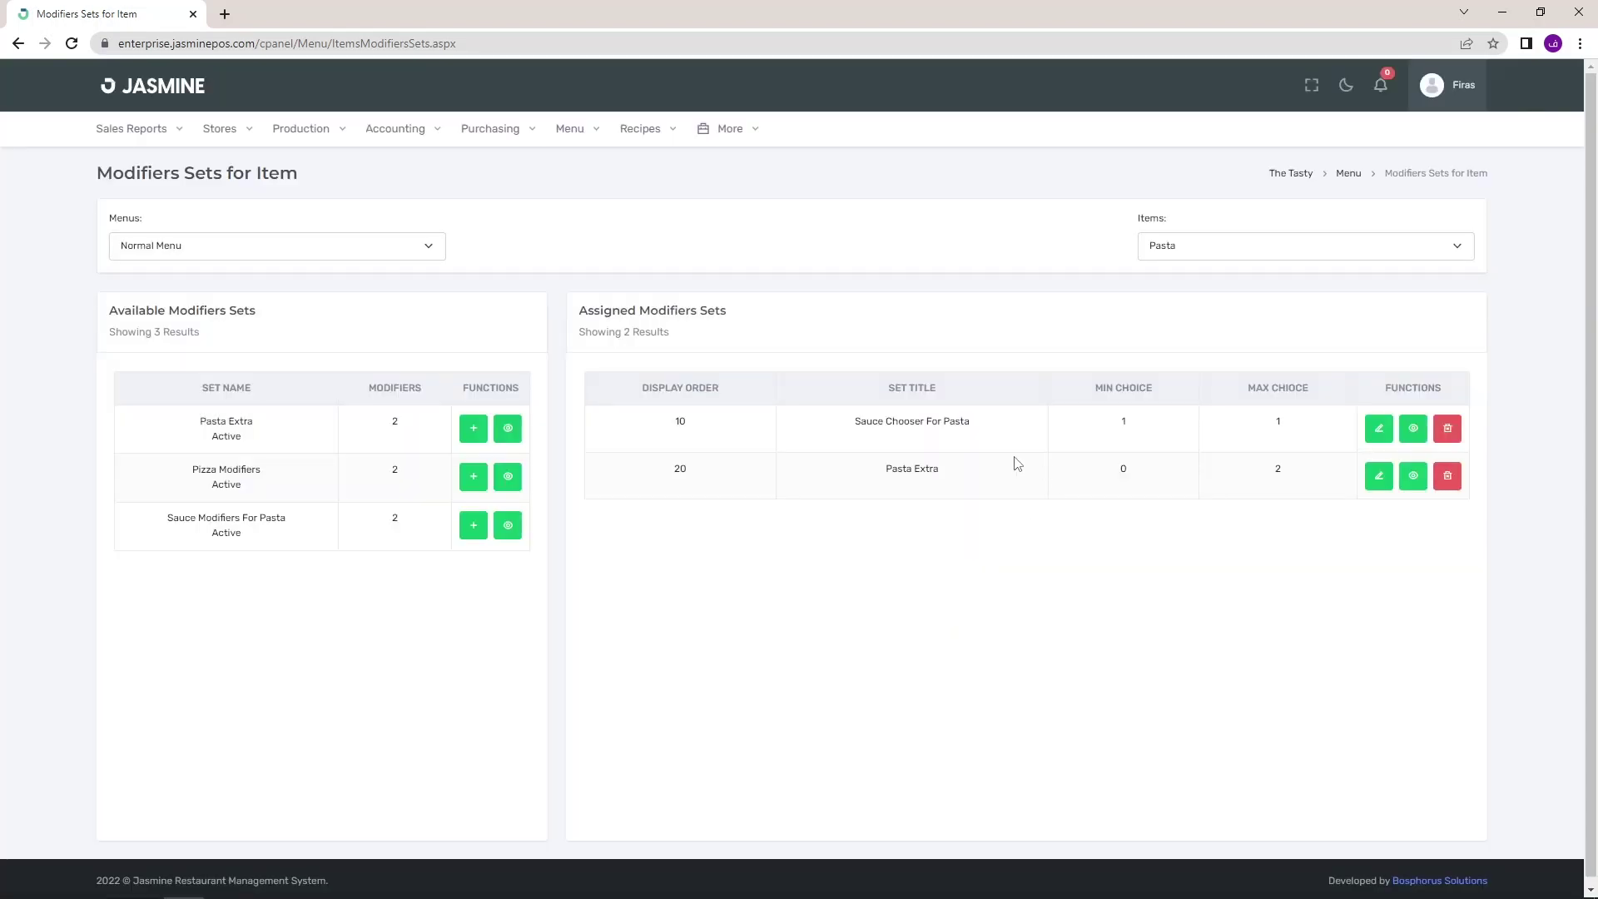
click(1412, 481)
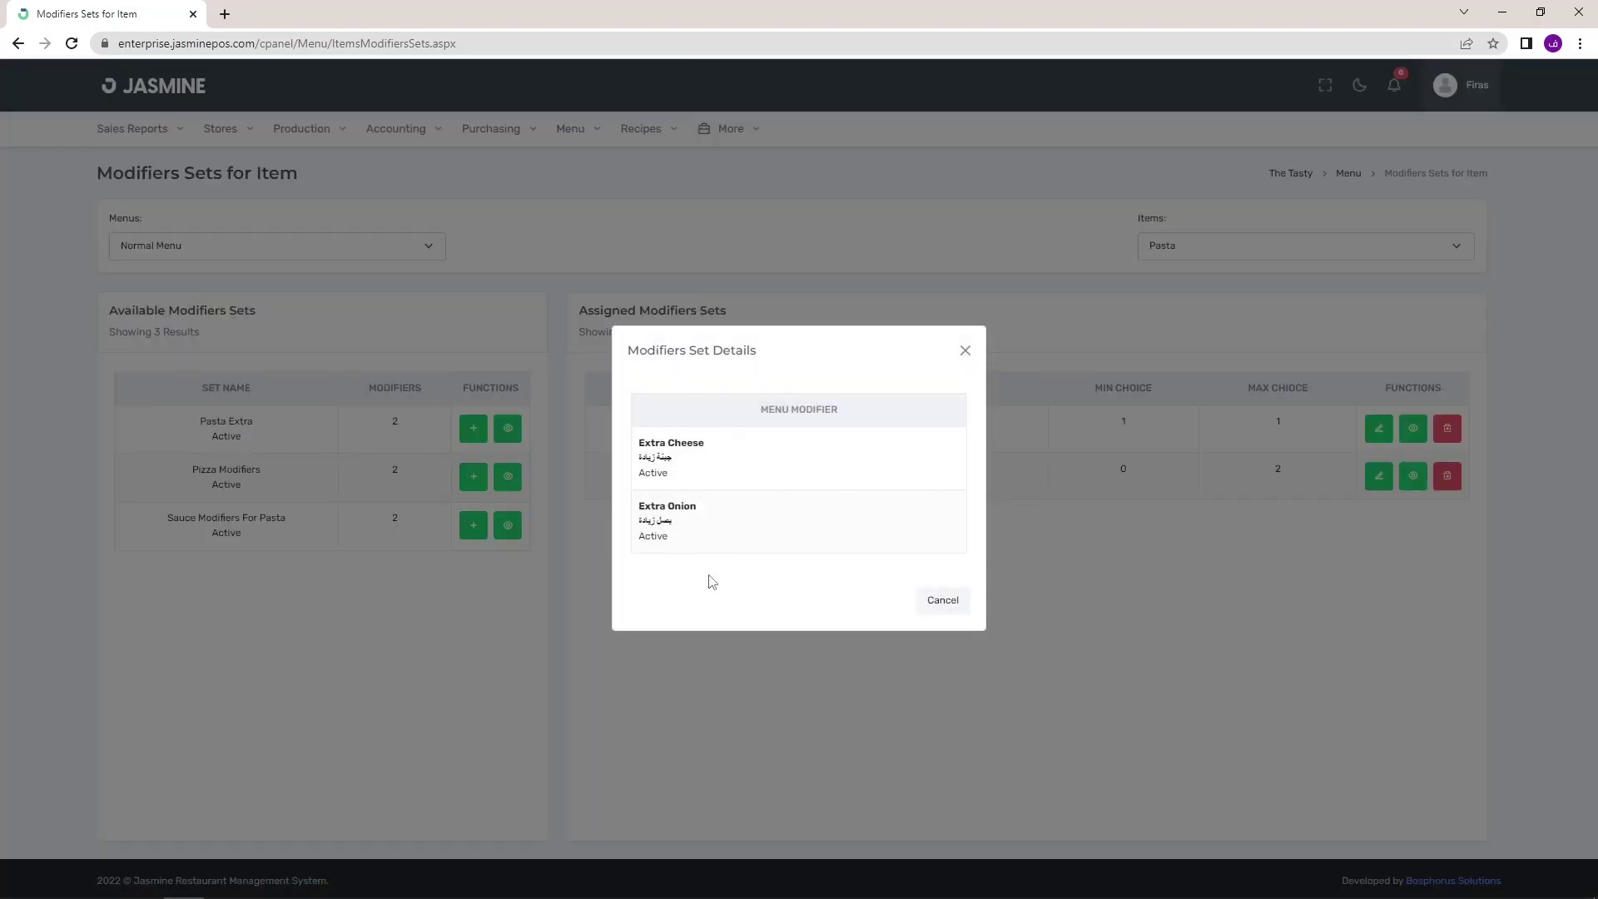
click(944, 601)
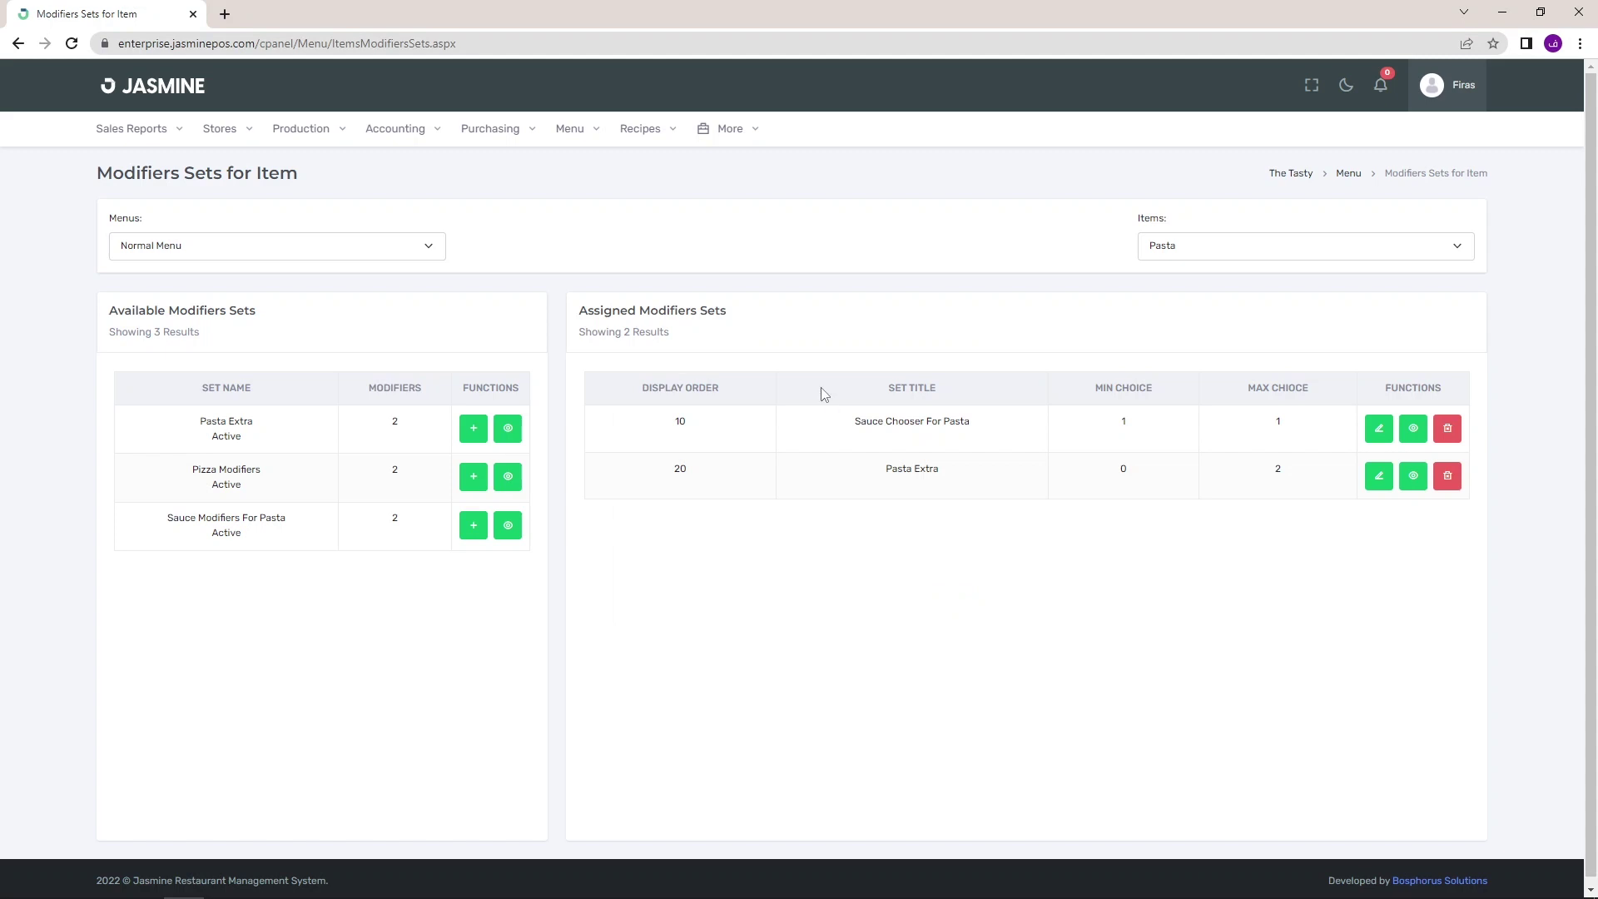
Assign the Pizza Modifiers set to Vegatable Pizza (Small), keeping the default display order 10, title, minimum choices 0 and maximum choices 2.
click(1213, 250)
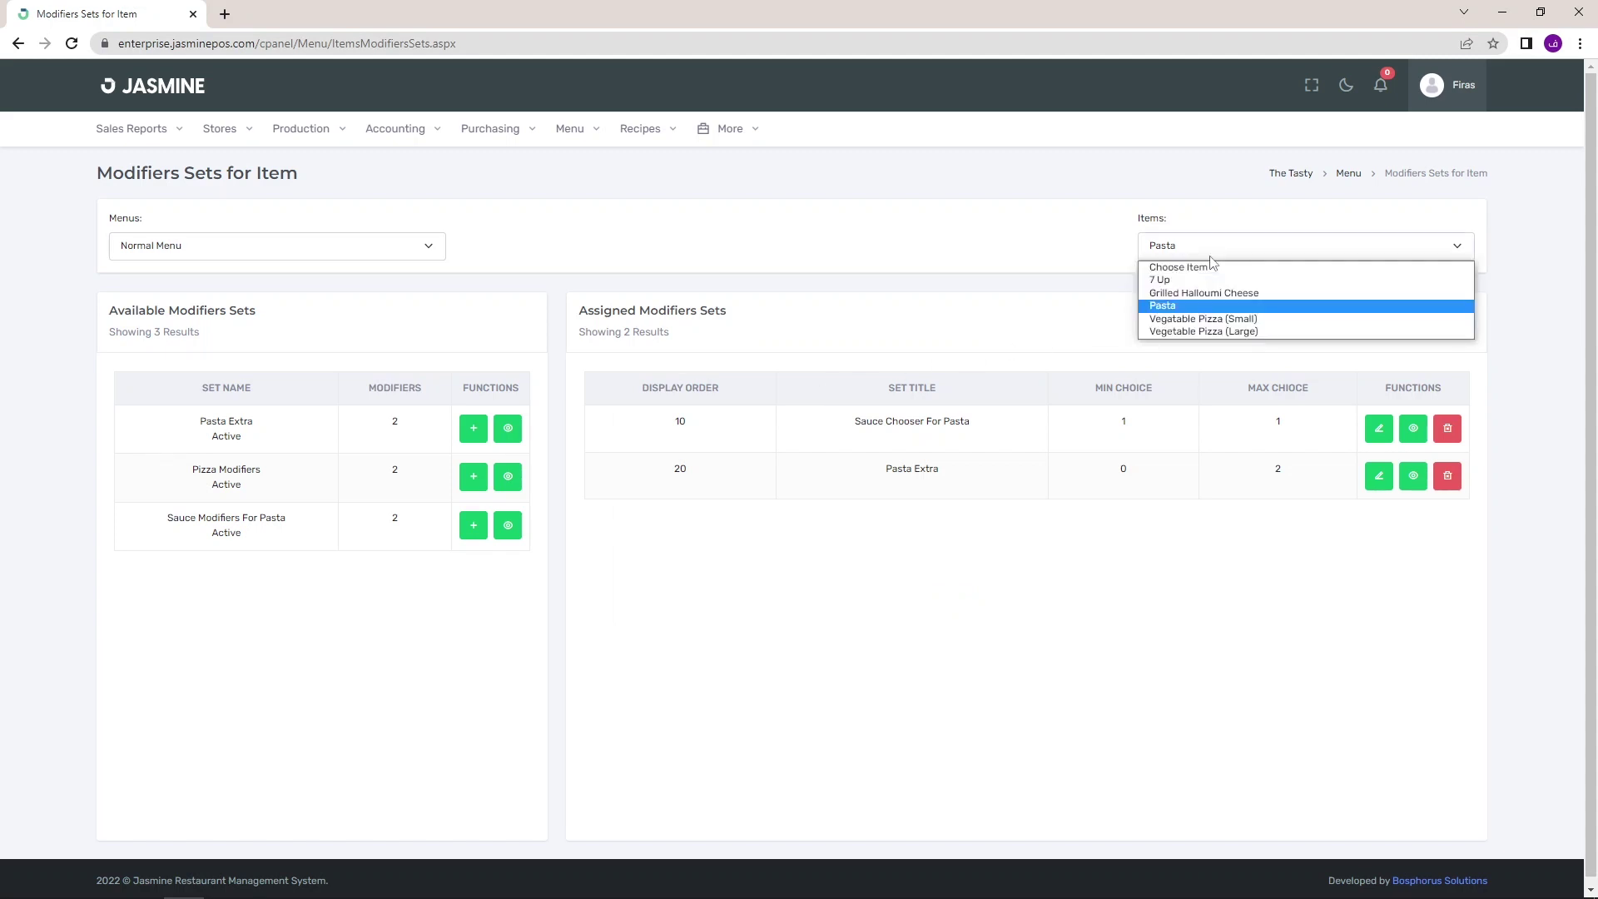
click(1245, 323)
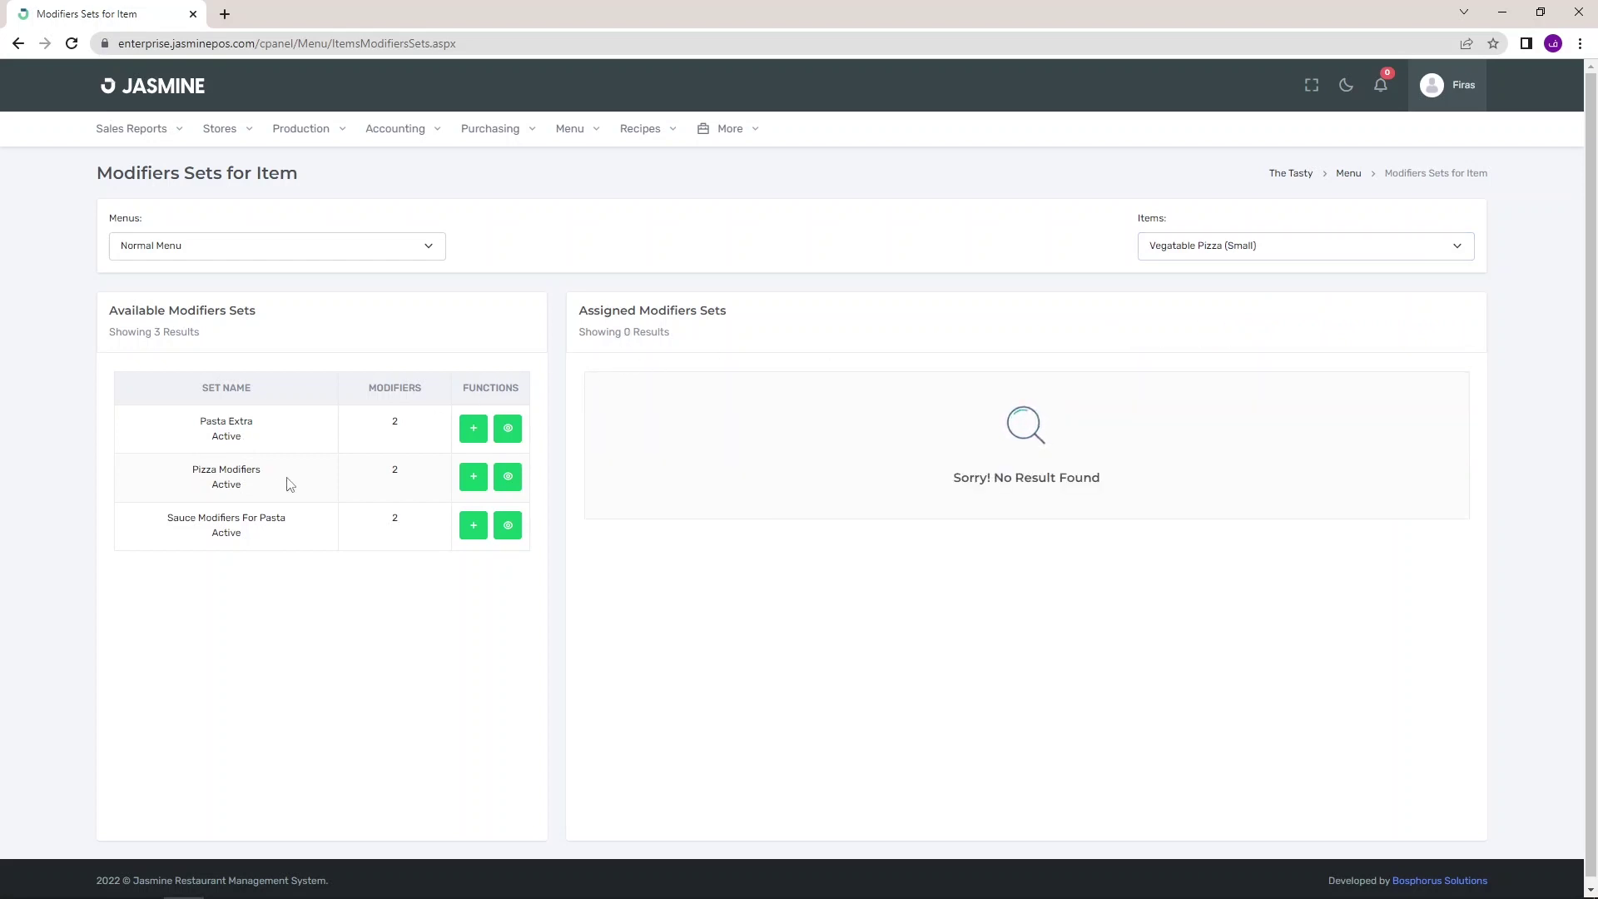
click(472, 478)
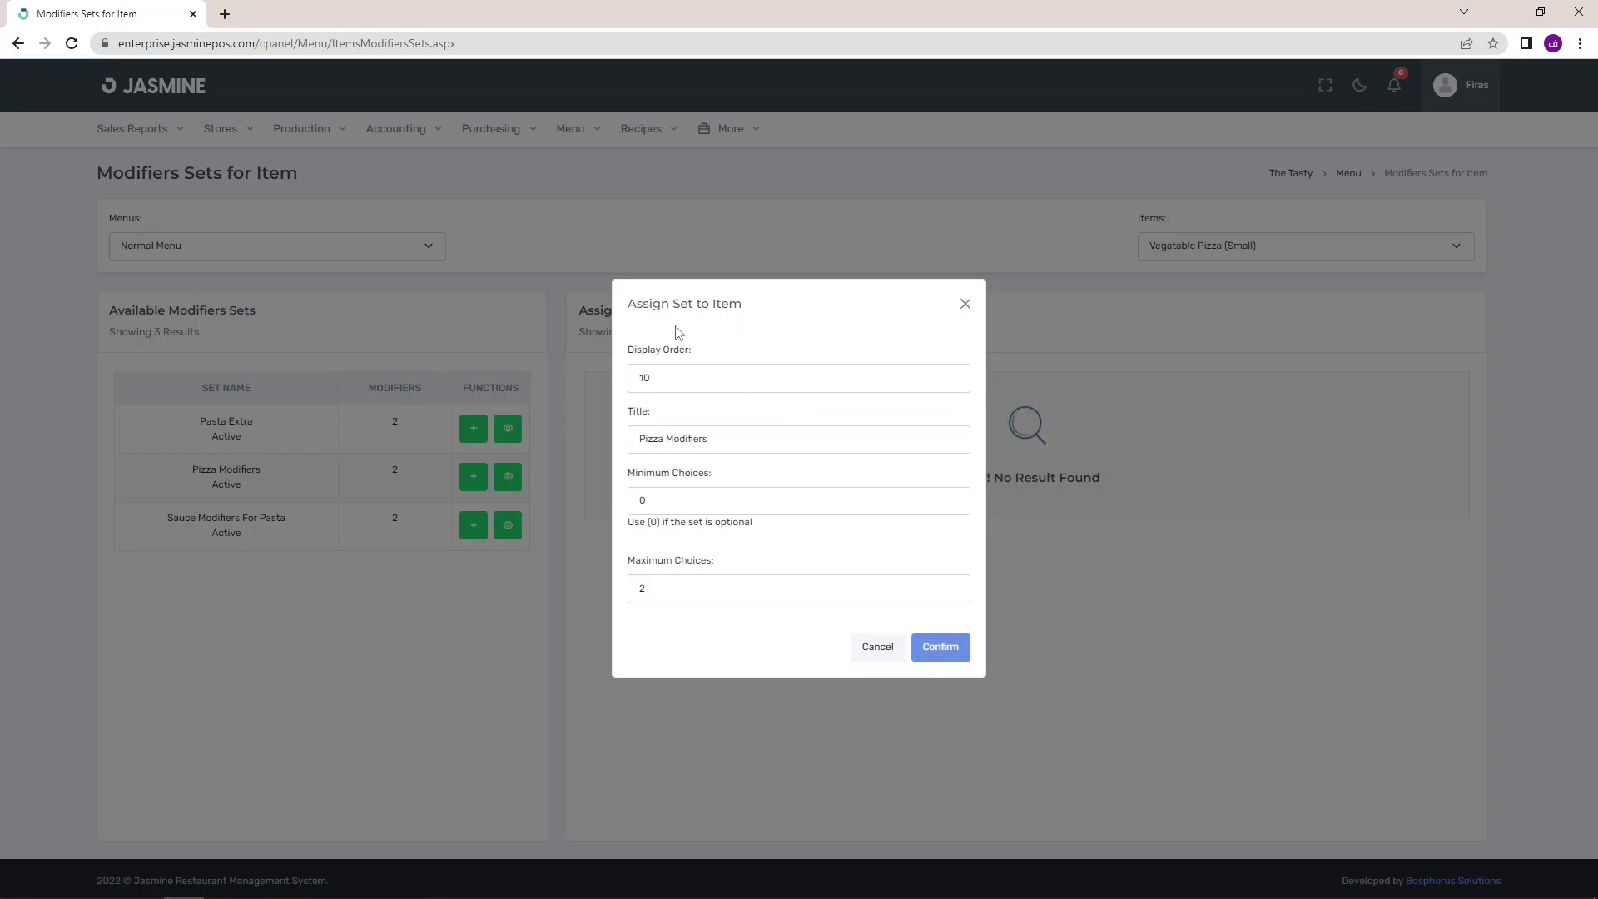
click(939, 648)
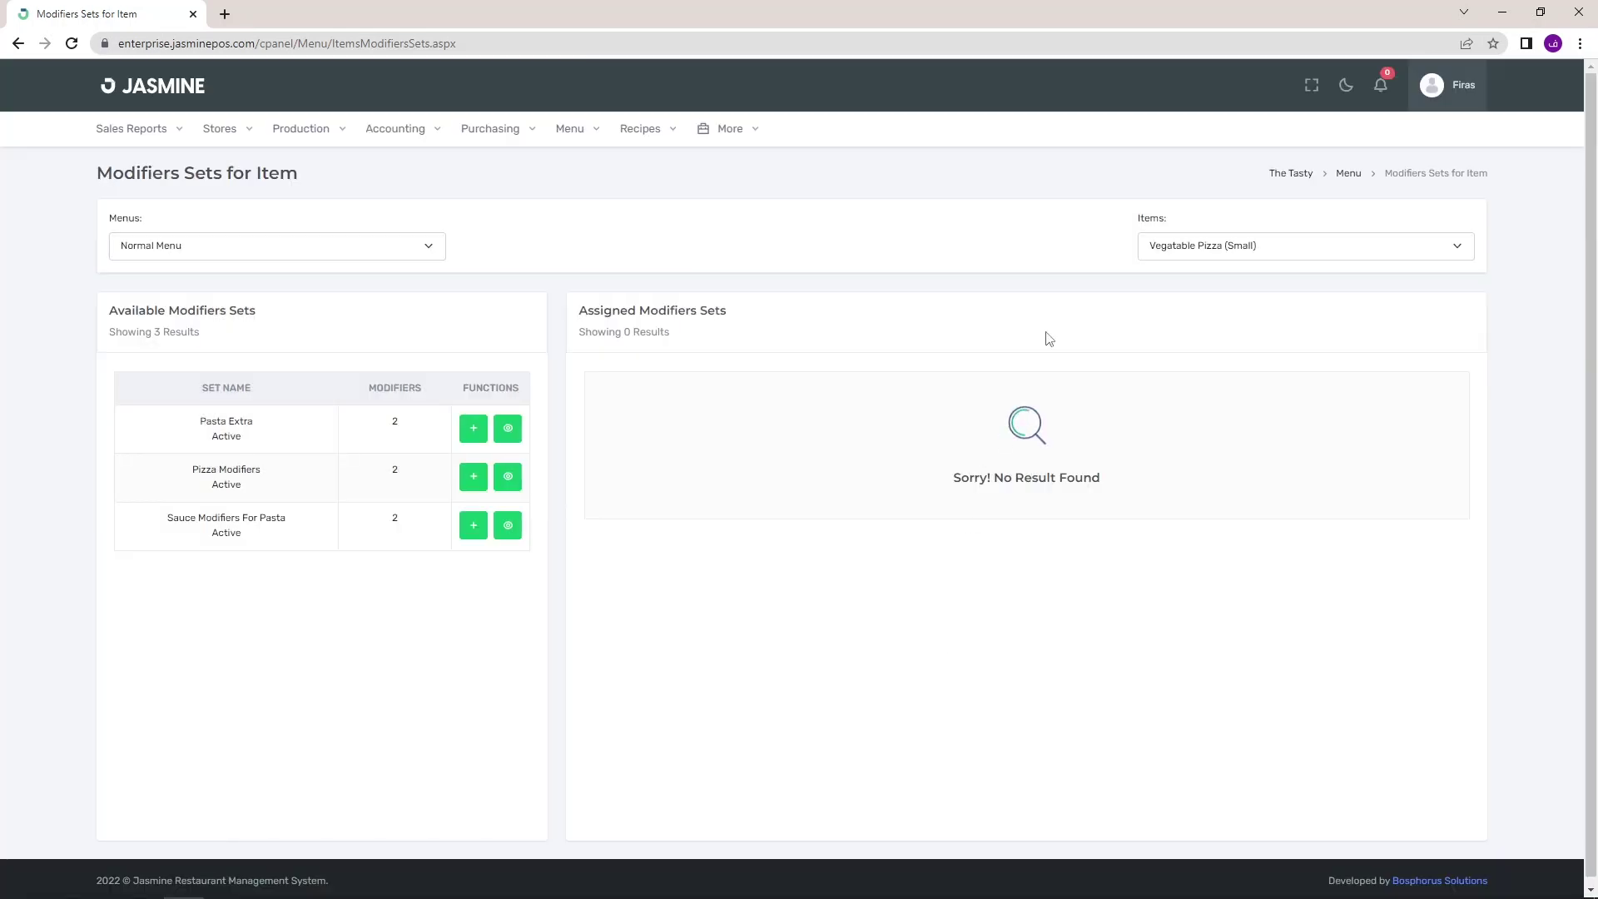
Assign the Pizza Modifiers set to Vegetable Pizza (Large) with the default display order 10, title, minimum choices 0 and maximum choices 2.
click(1196, 247)
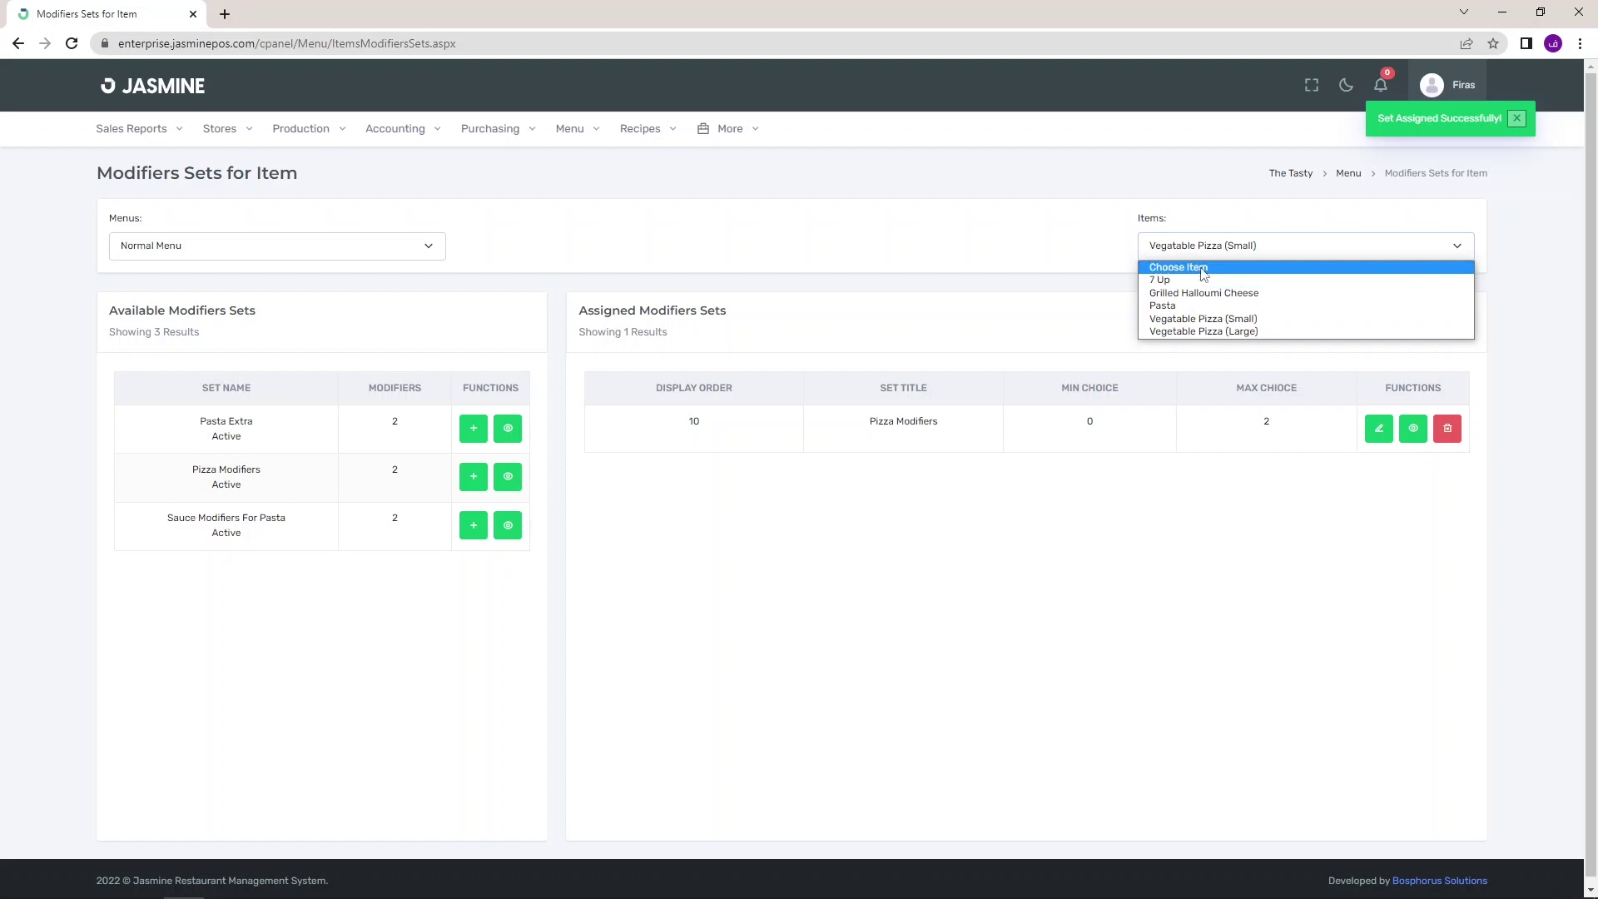
click(1192, 331)
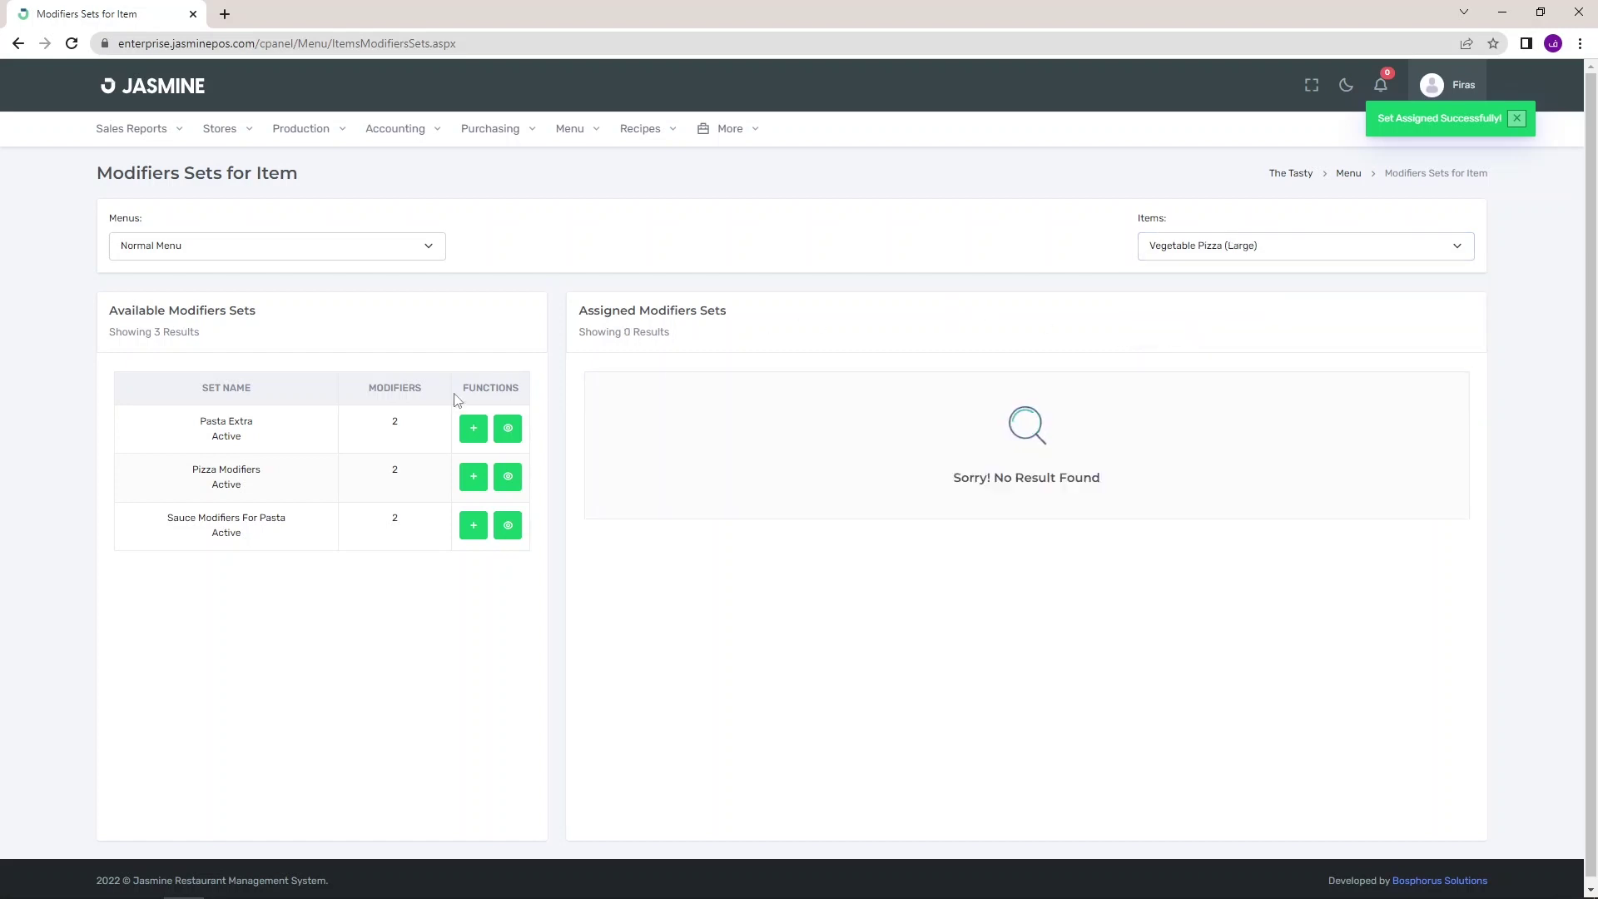
click(474, 478)
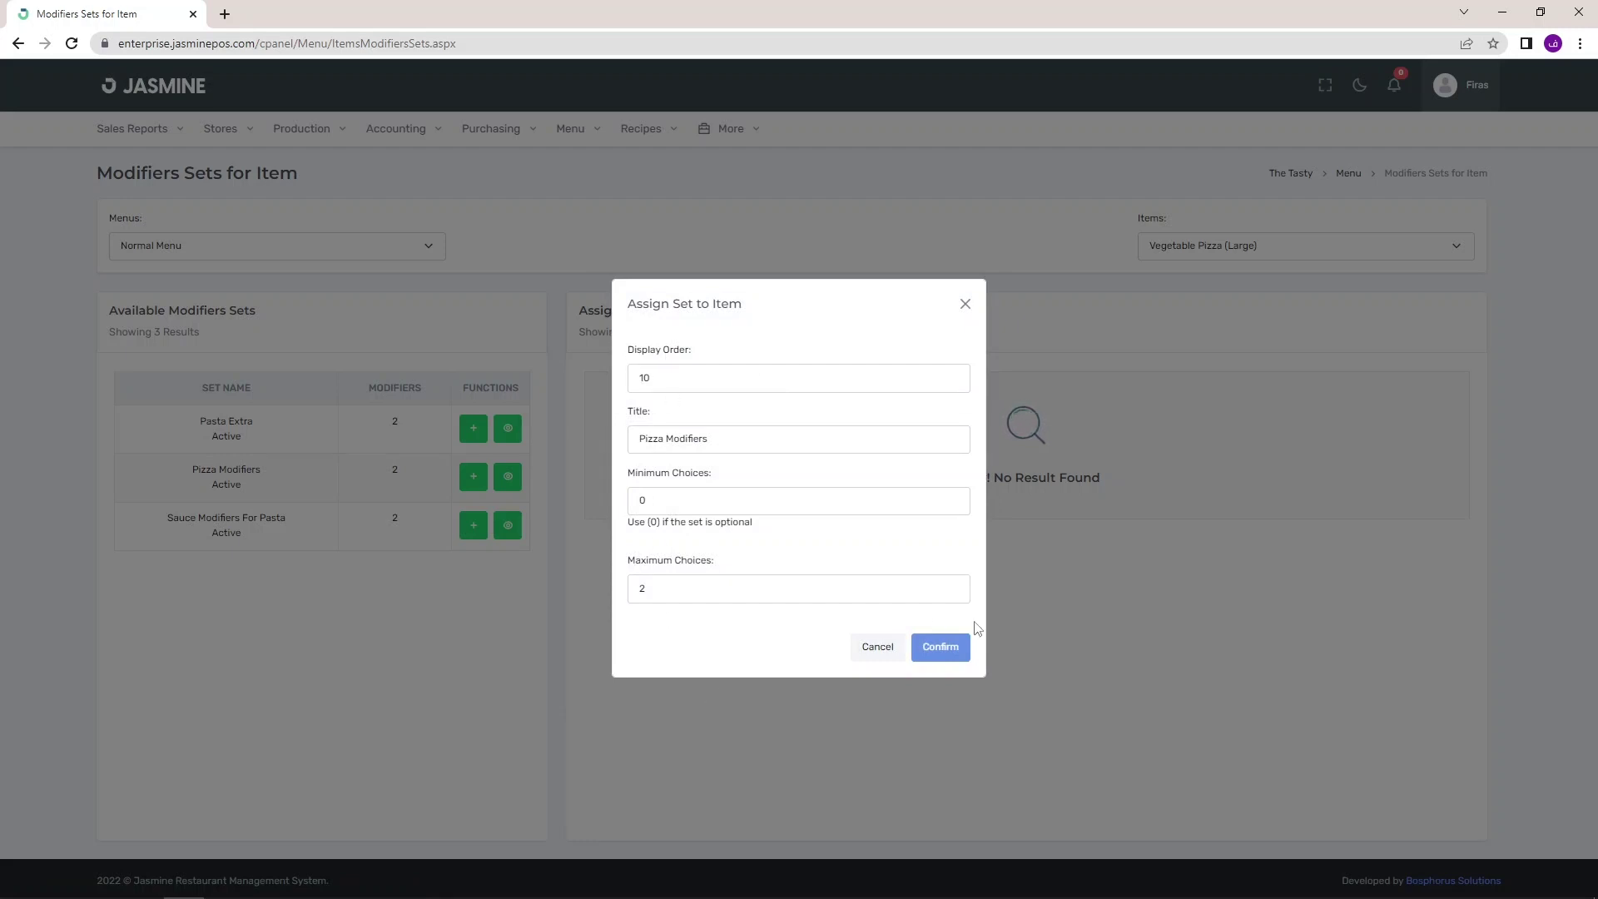
click(949, 649)
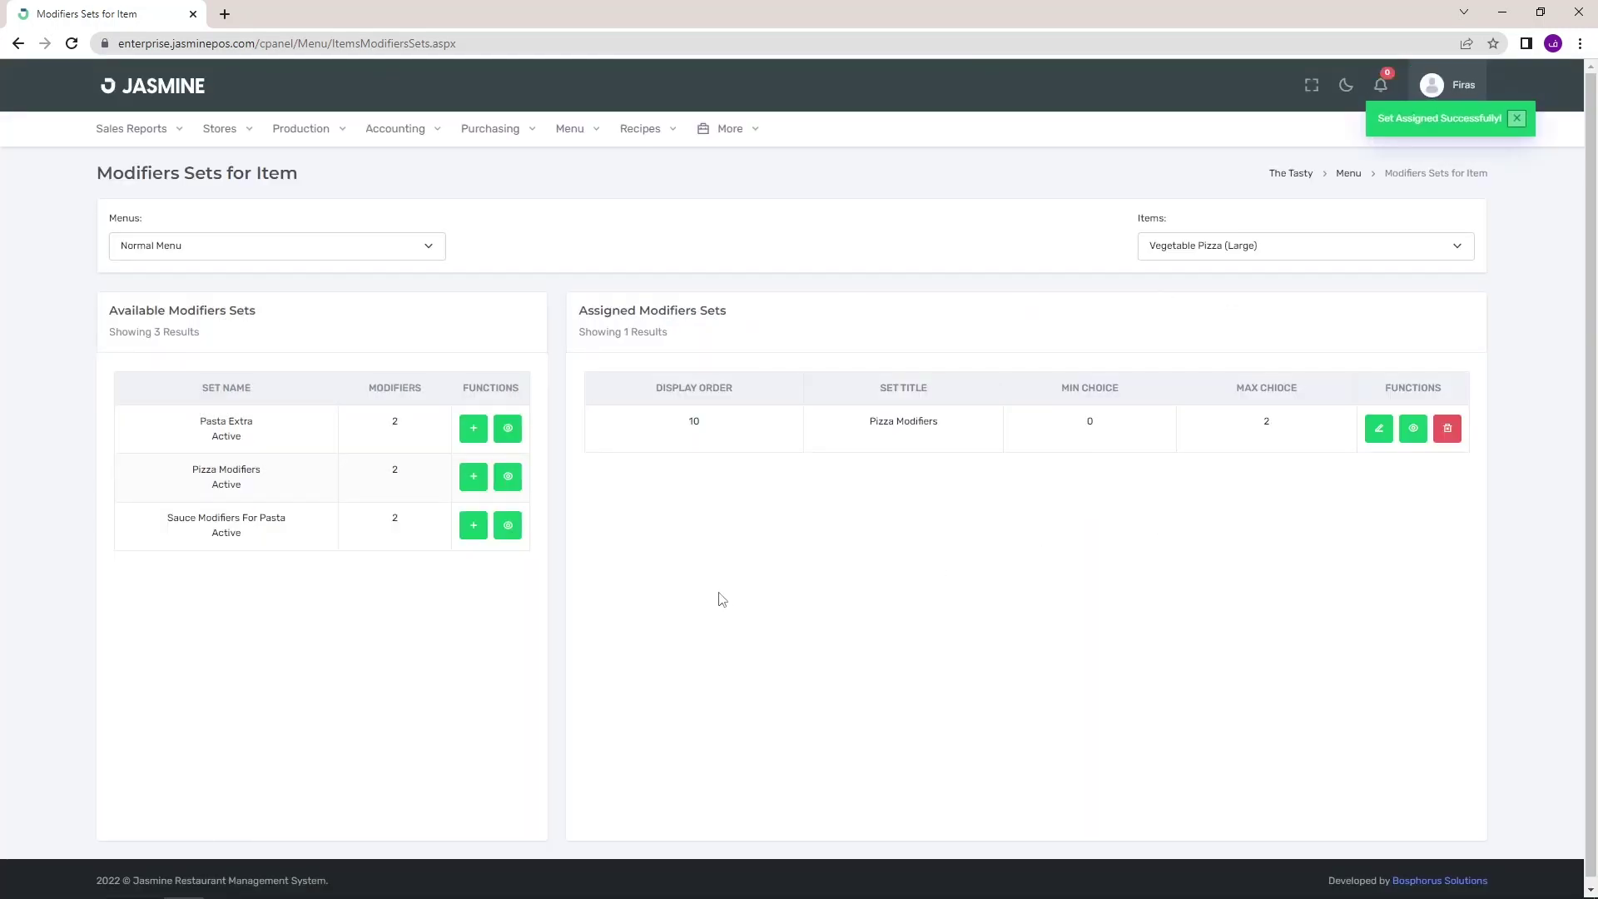
Switch to Jasmine RMS - Menu Structure.pdf in Adobe Acrobat and read the sections on assigning modifiers' sets and updating the menu on POS machines.
mouse_move(577, 132)
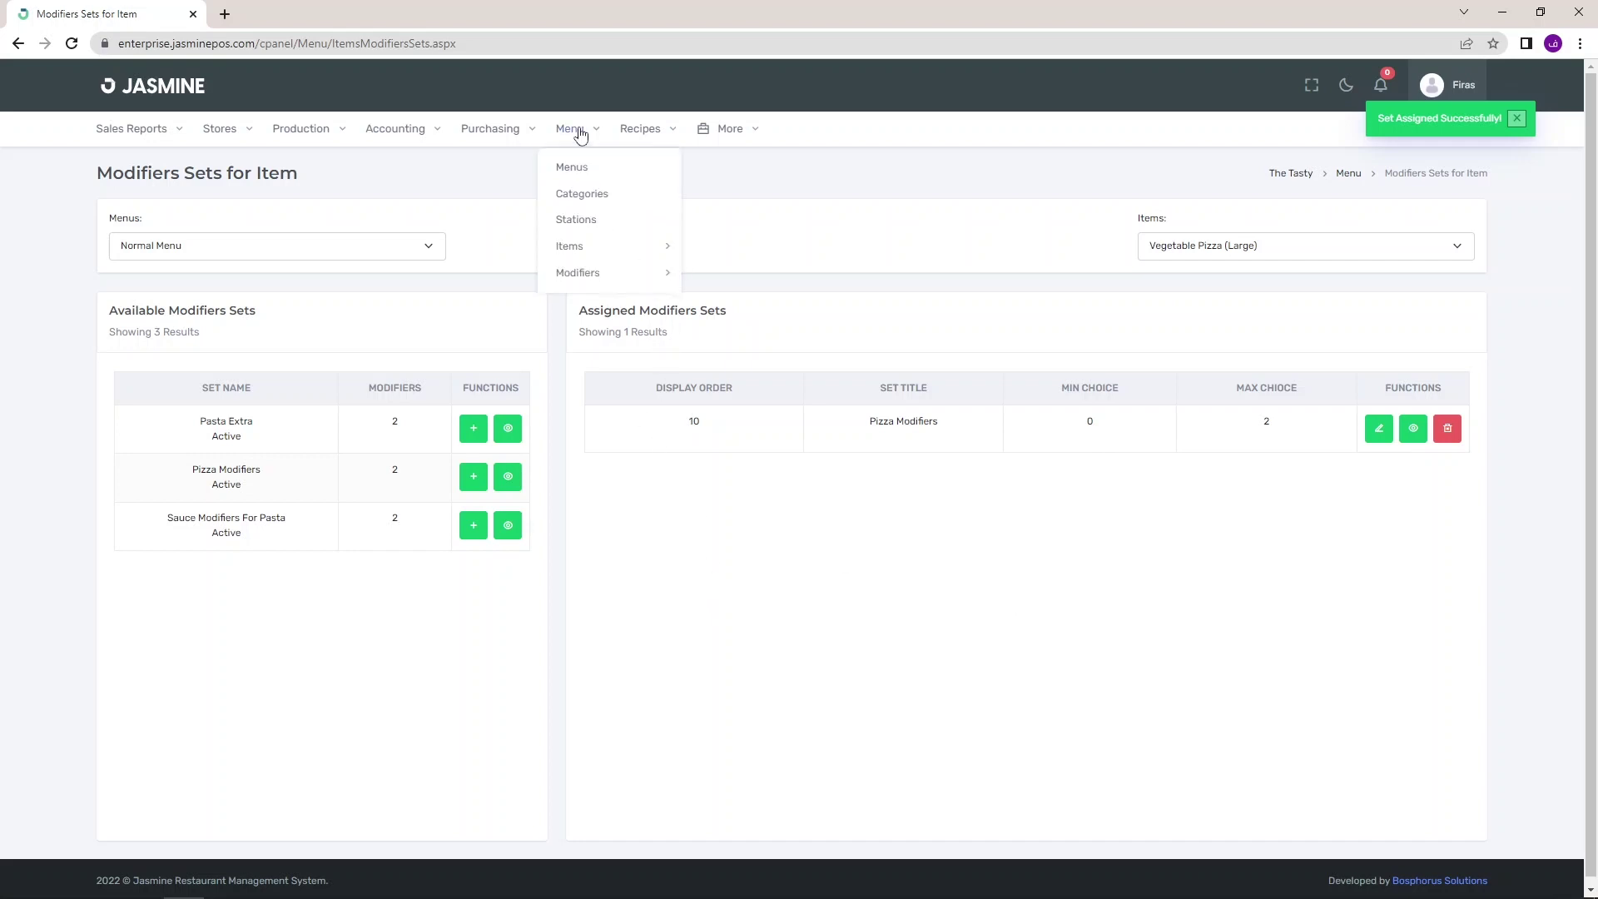
mouse_move(585, 271)
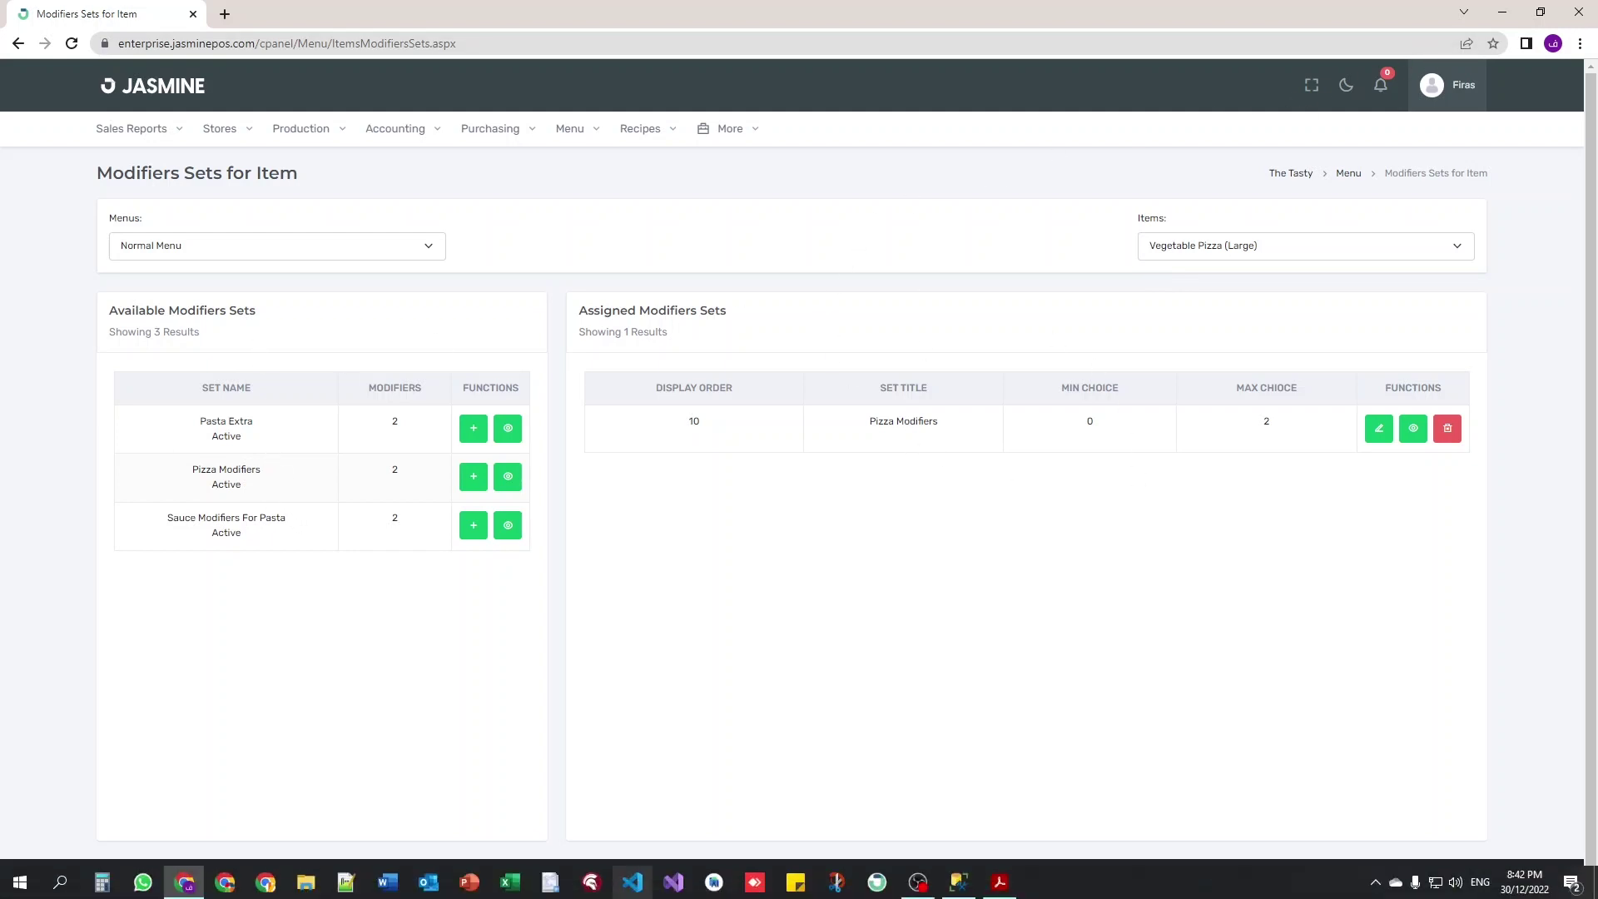
mouse_move(880, 887)
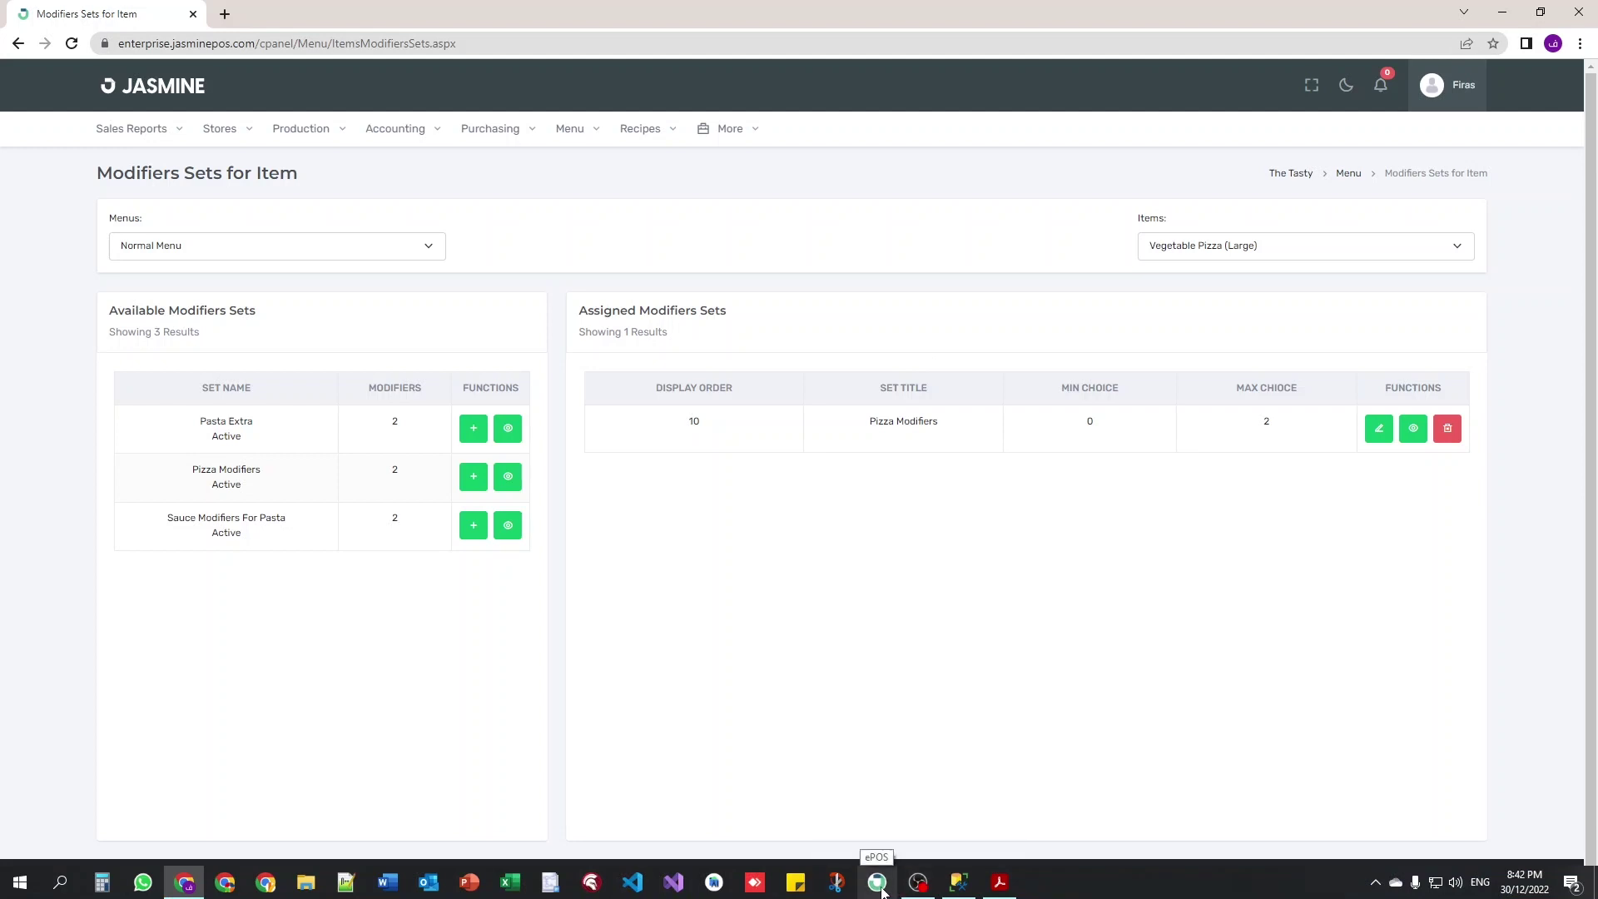
click(1000, 882)
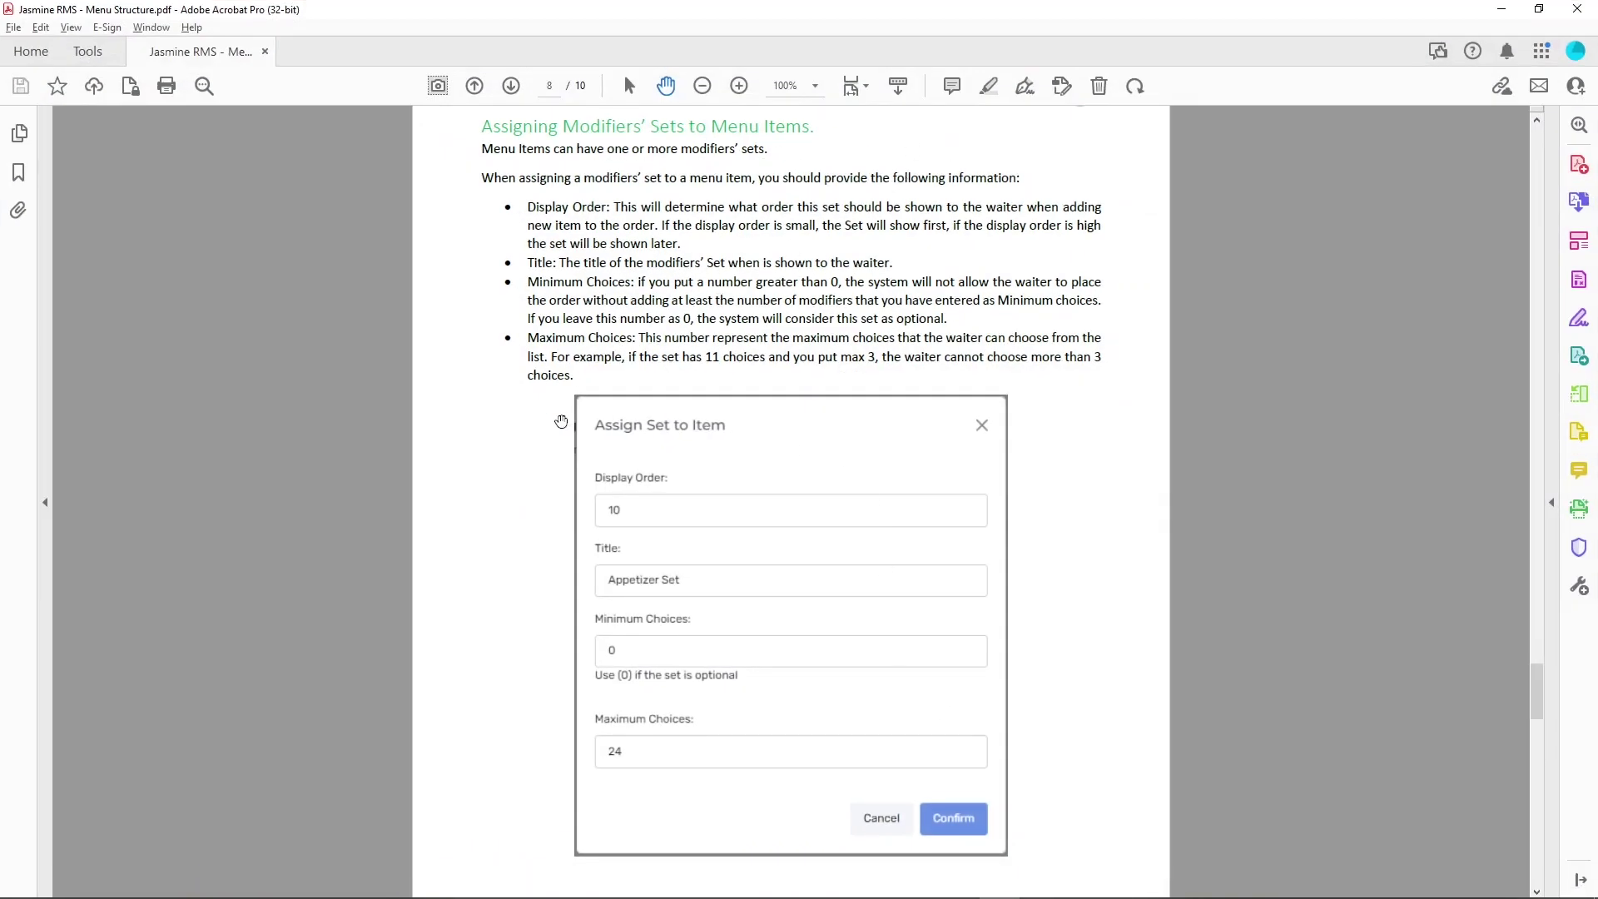
scroll(551, 577, down, 1)
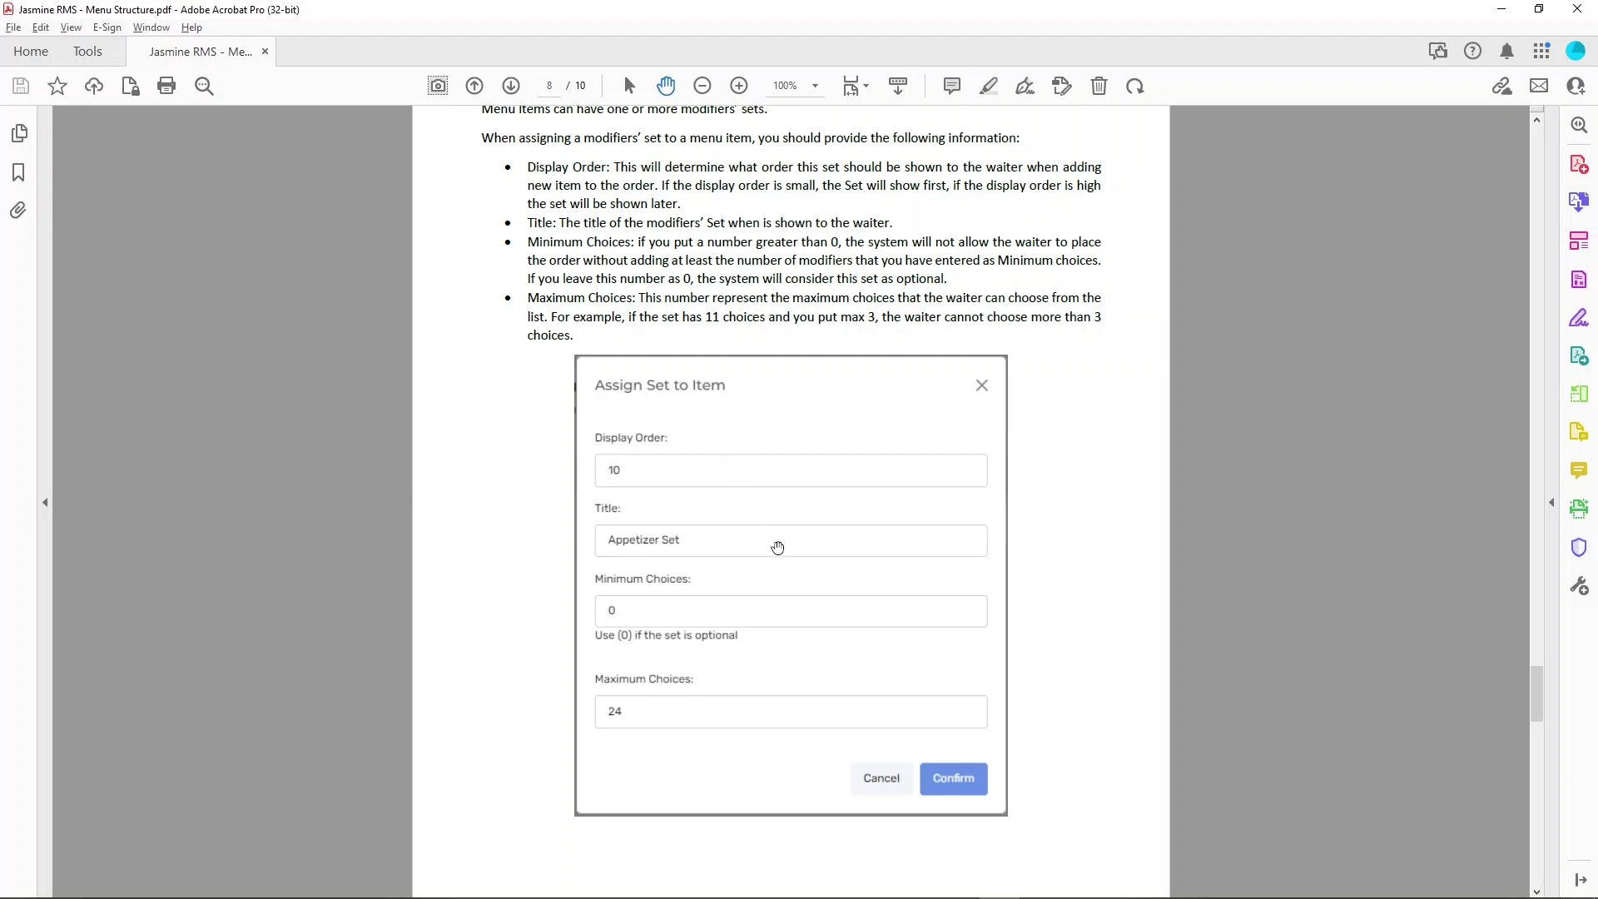
scroll(788, 573, up, 2)
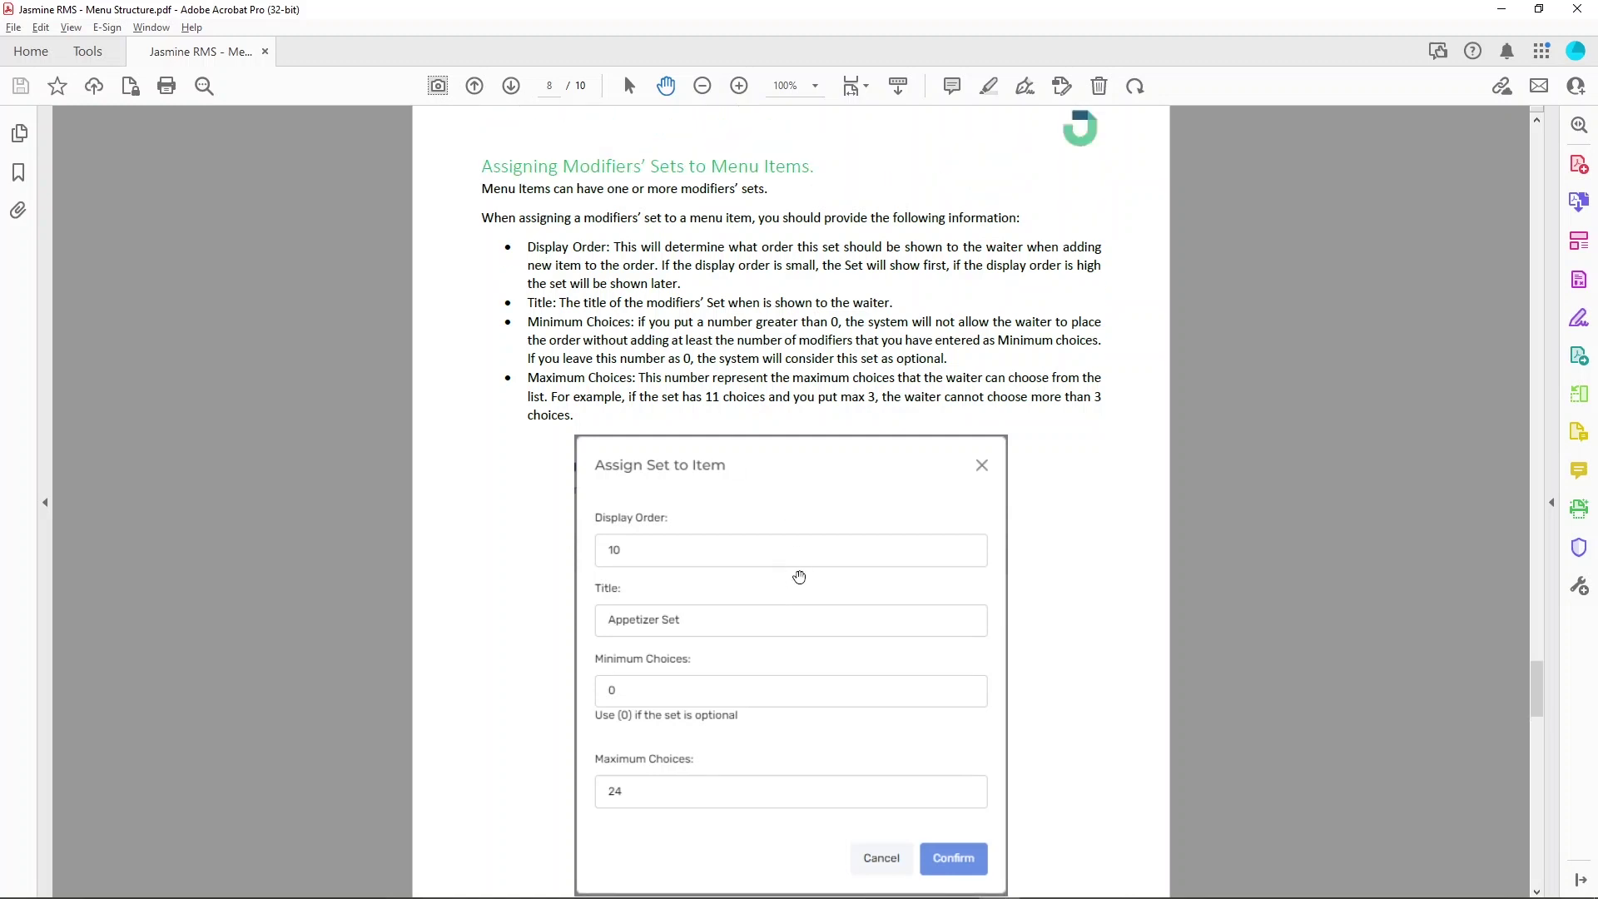
scroll(799, 574, down, 6)
scroll(799, 574, down, 7)
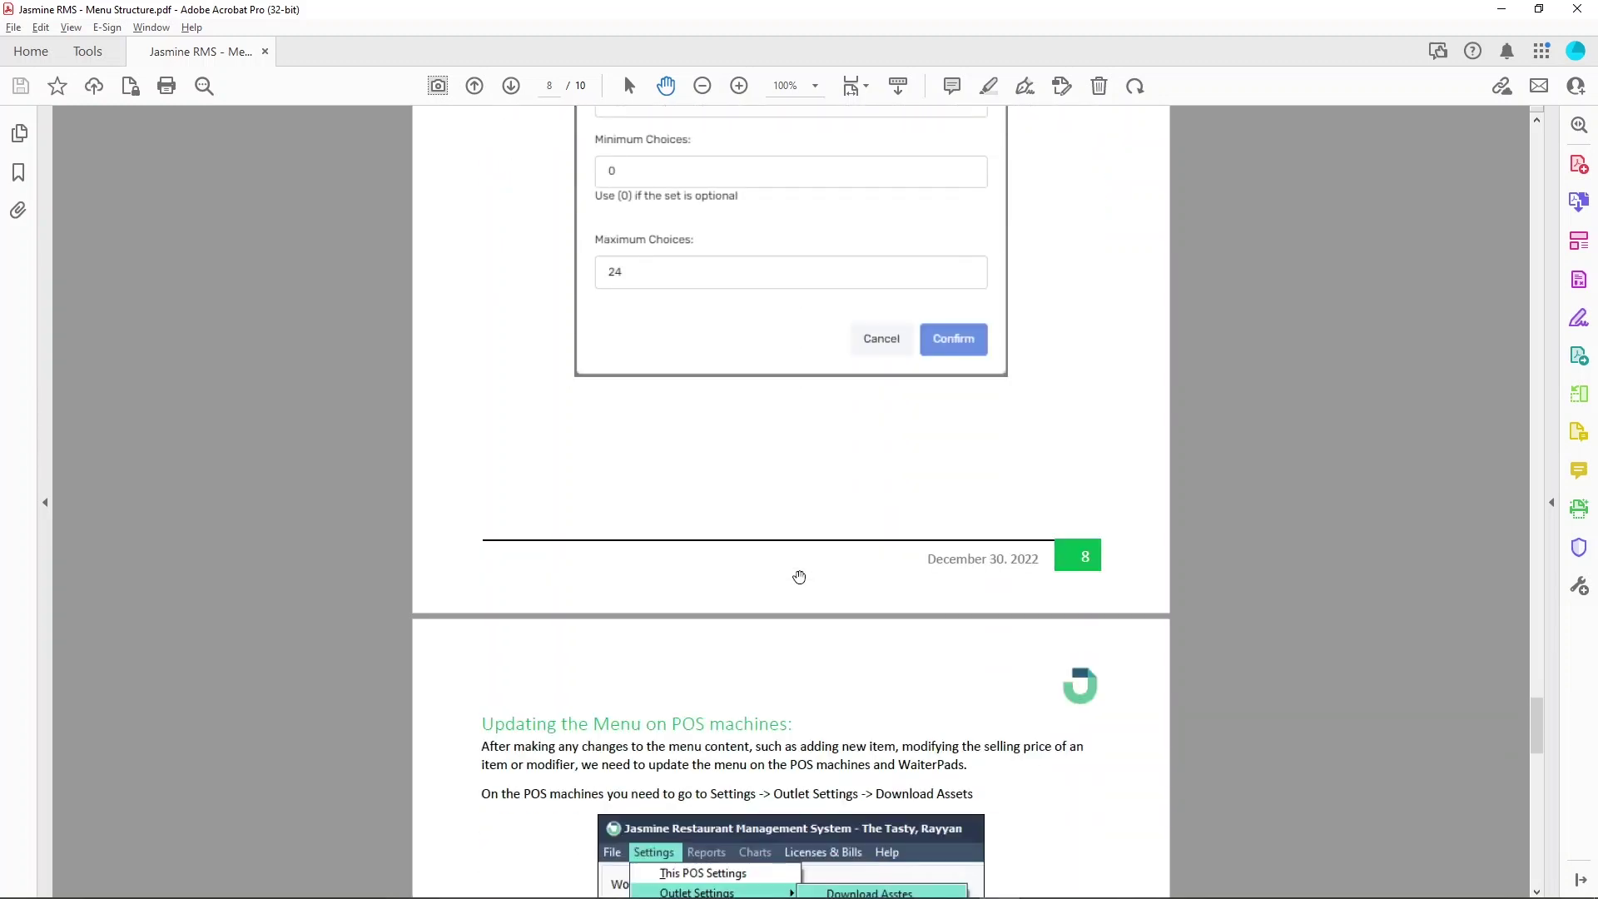
scroll(799, 577, down, 11)
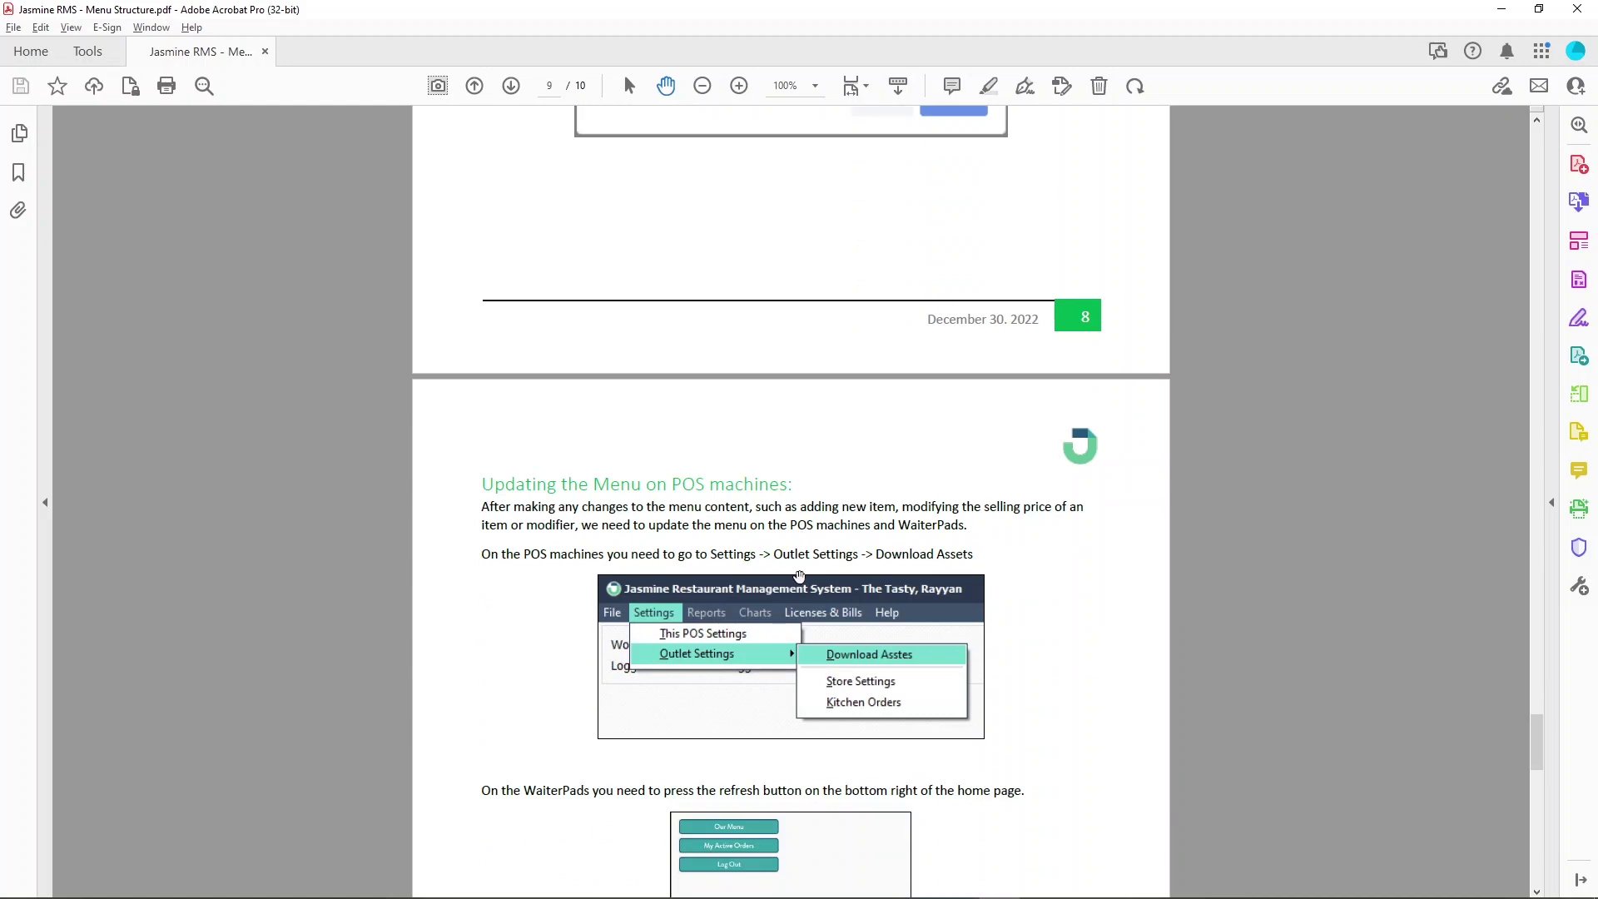
scroll(799, 577, down, 2)
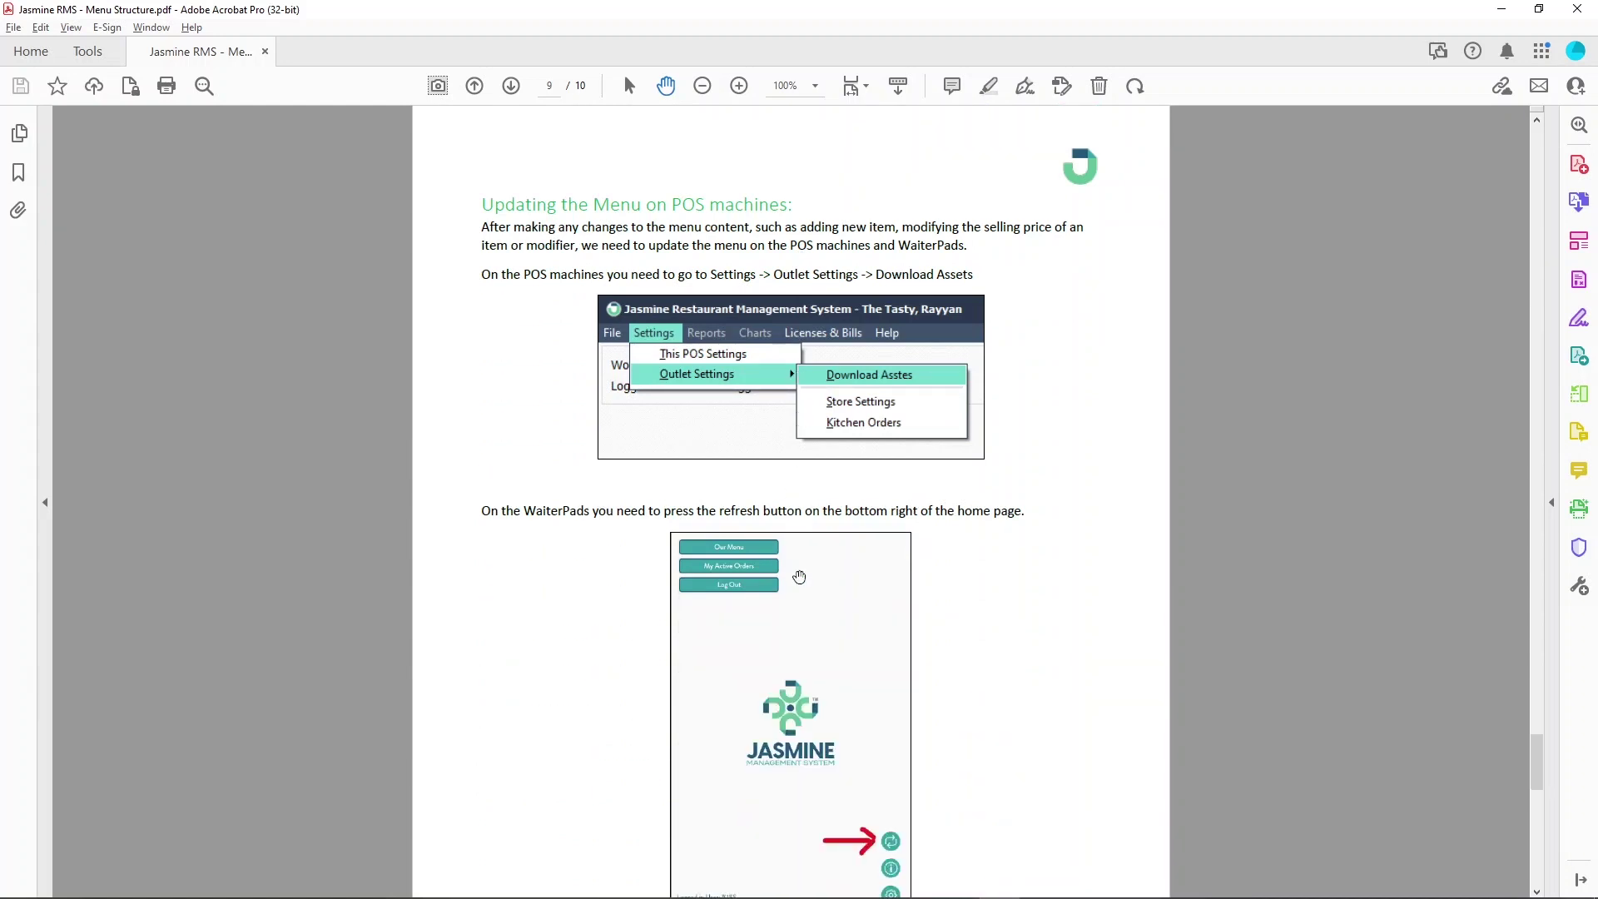
scroll(800, 577, up, 1)
scroll(800, 577, down, 1)
scroll(581, 542, down, 3)
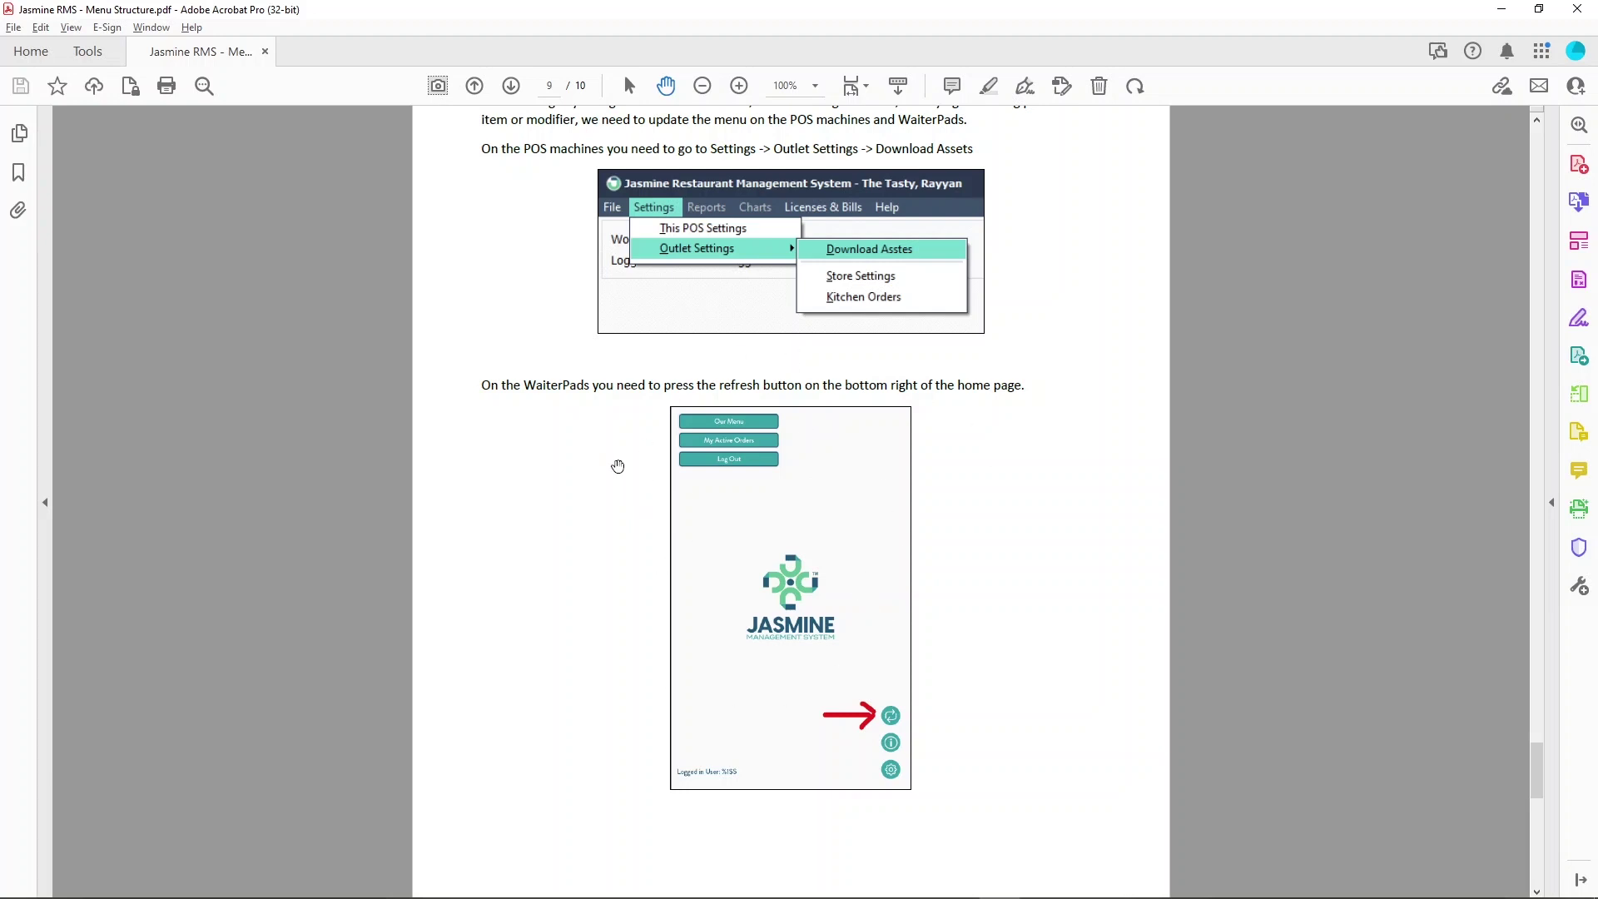
drag(617, 464, 617, 528)
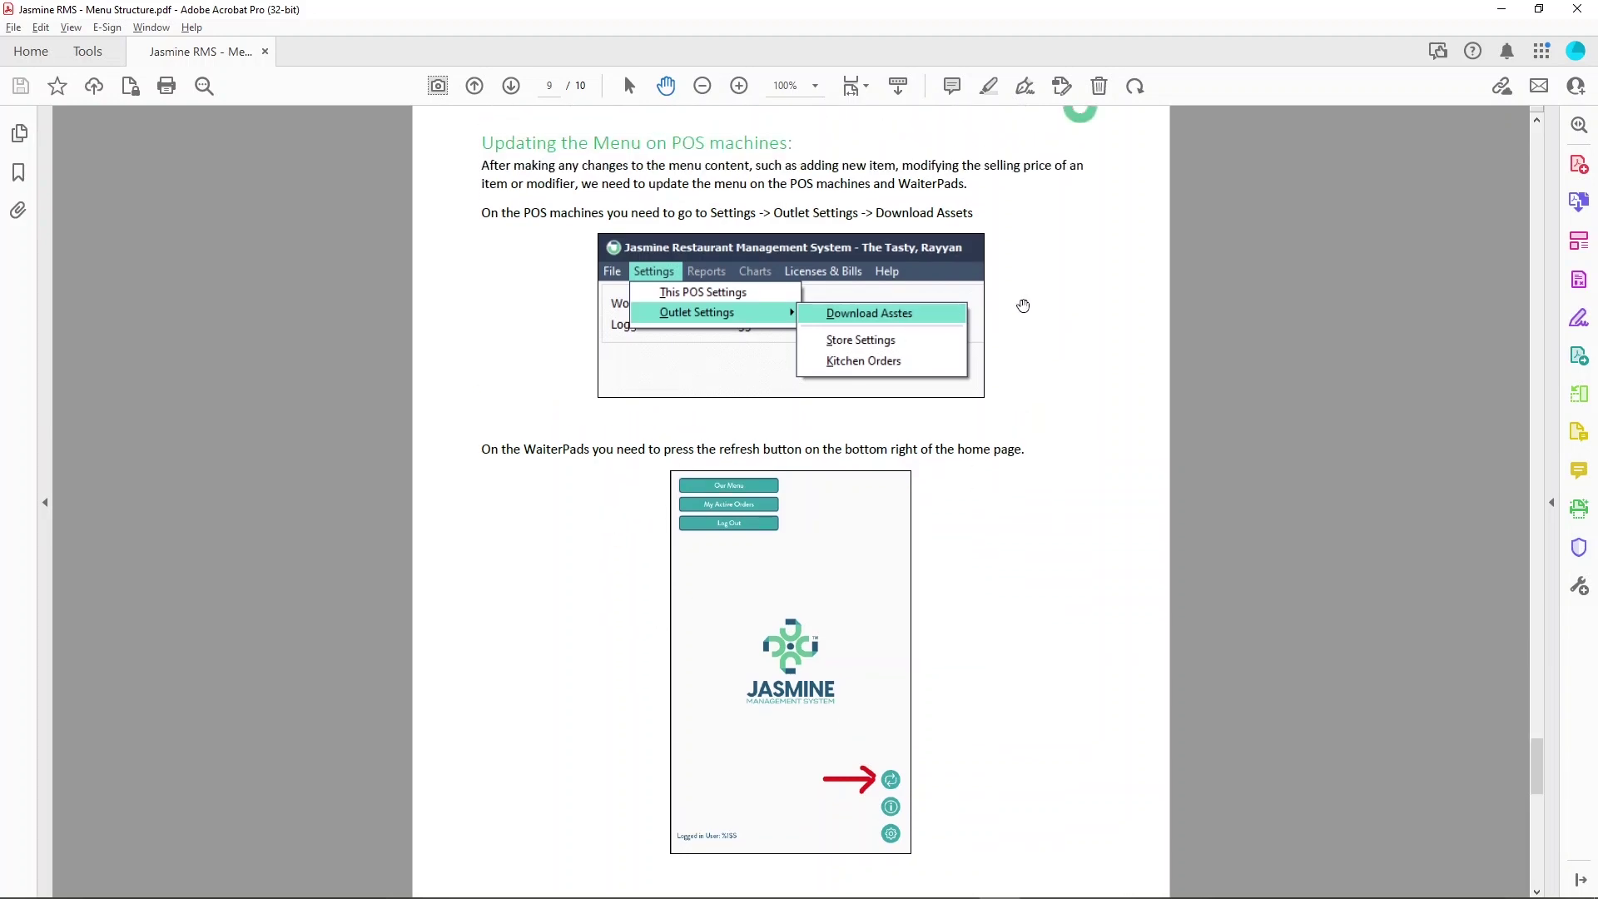
Switch to the ePOS application, open the outlet's asset download and connect it to the cloud server.
click(878, 884)
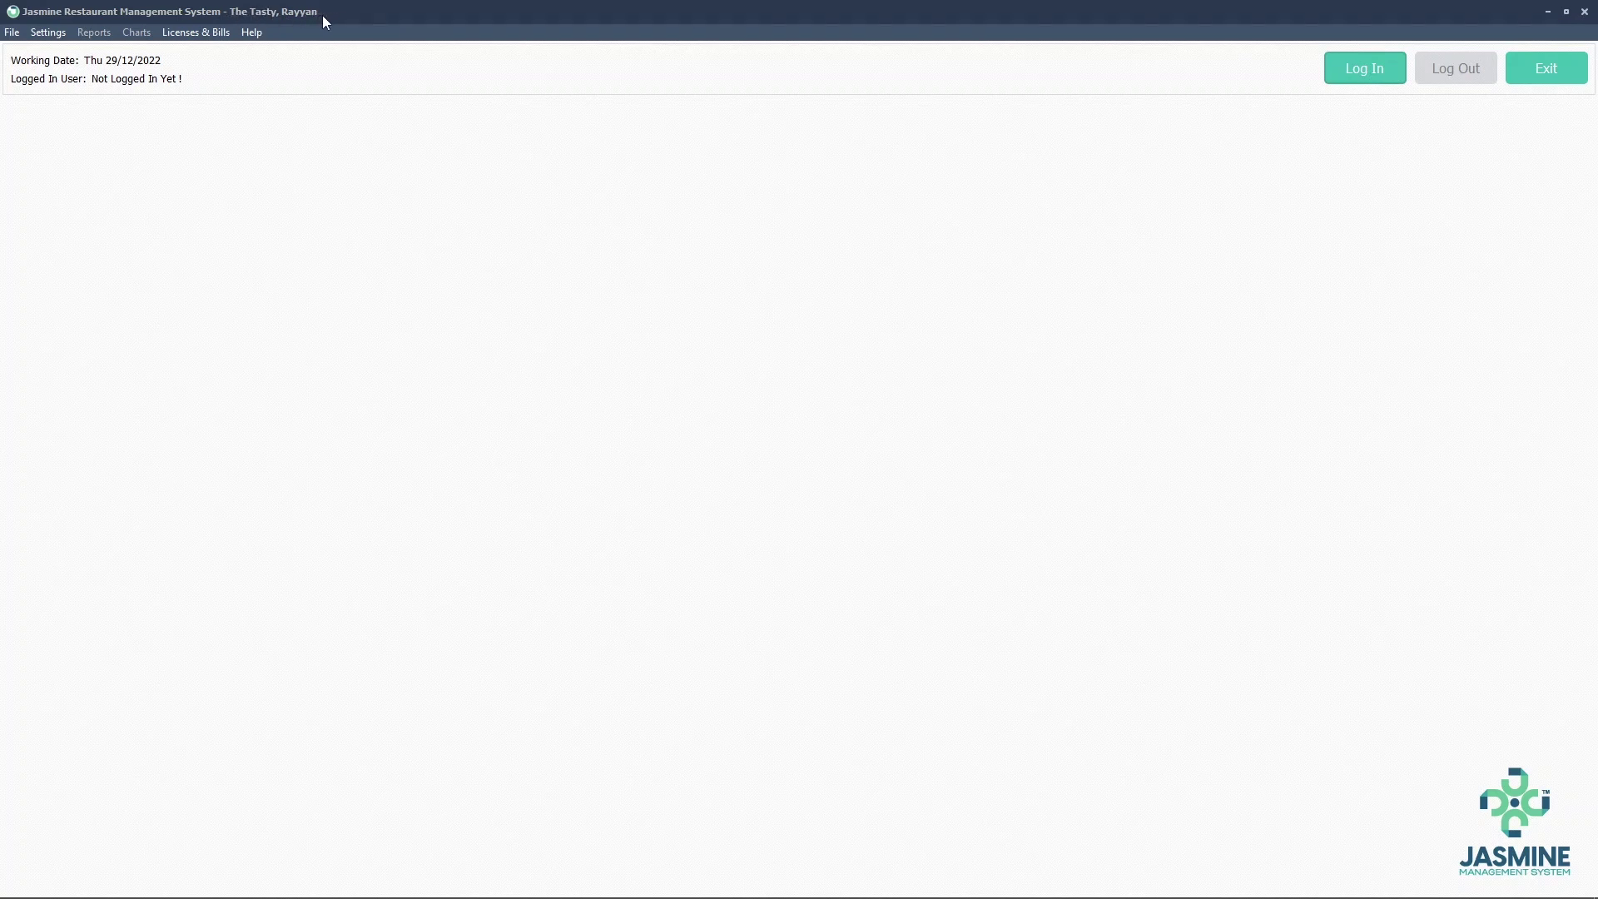
click(50, 33)
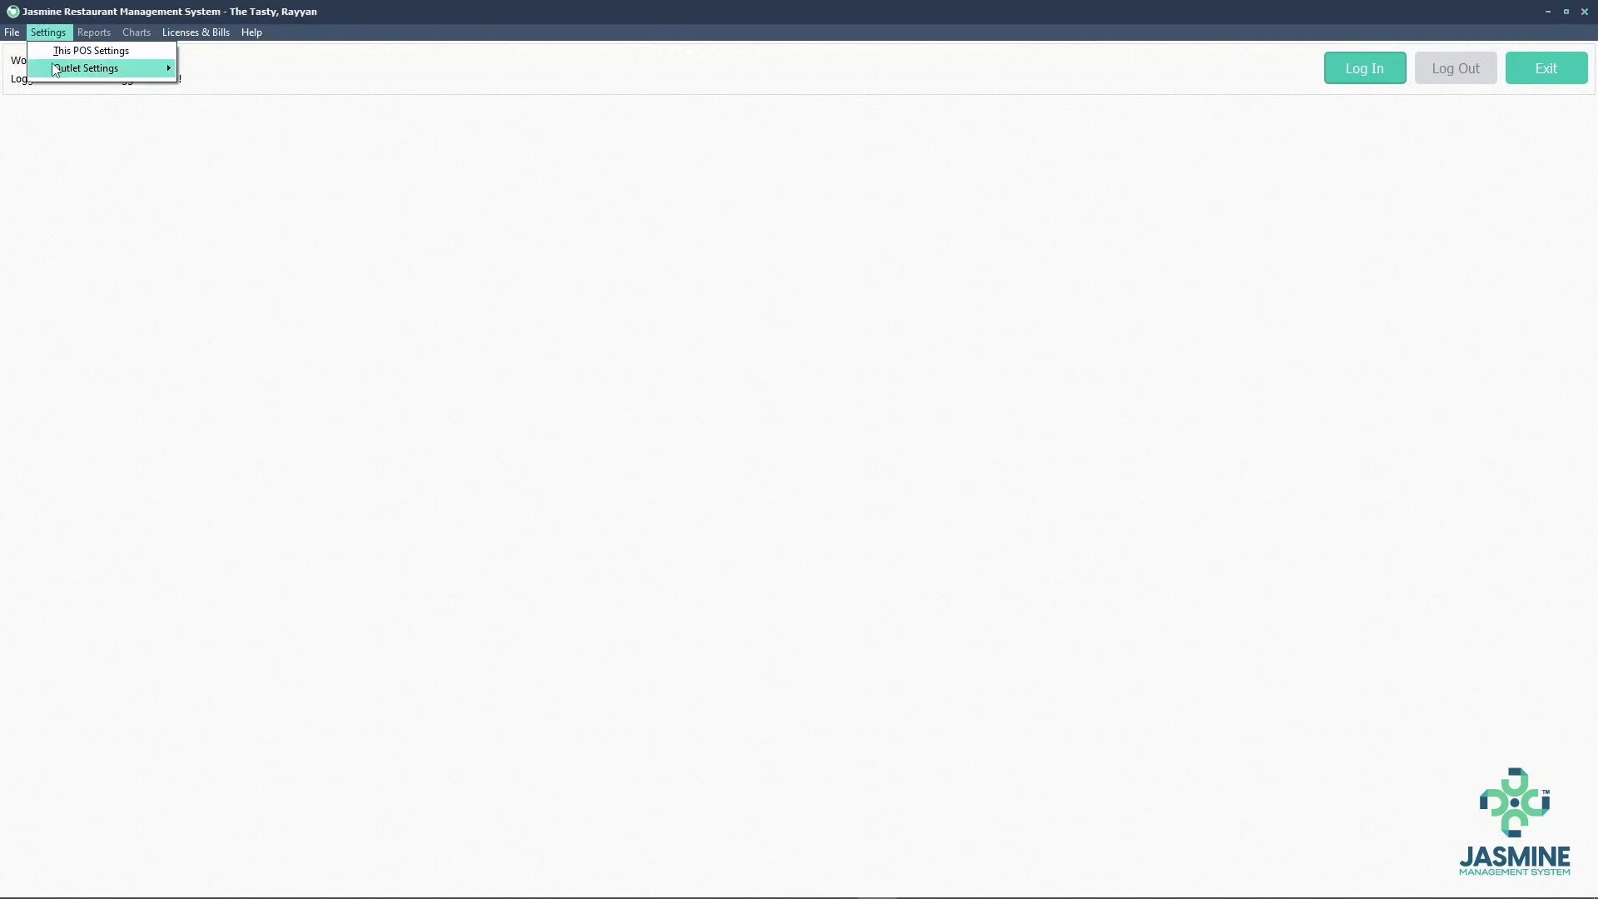
mouse_move(56, 76)
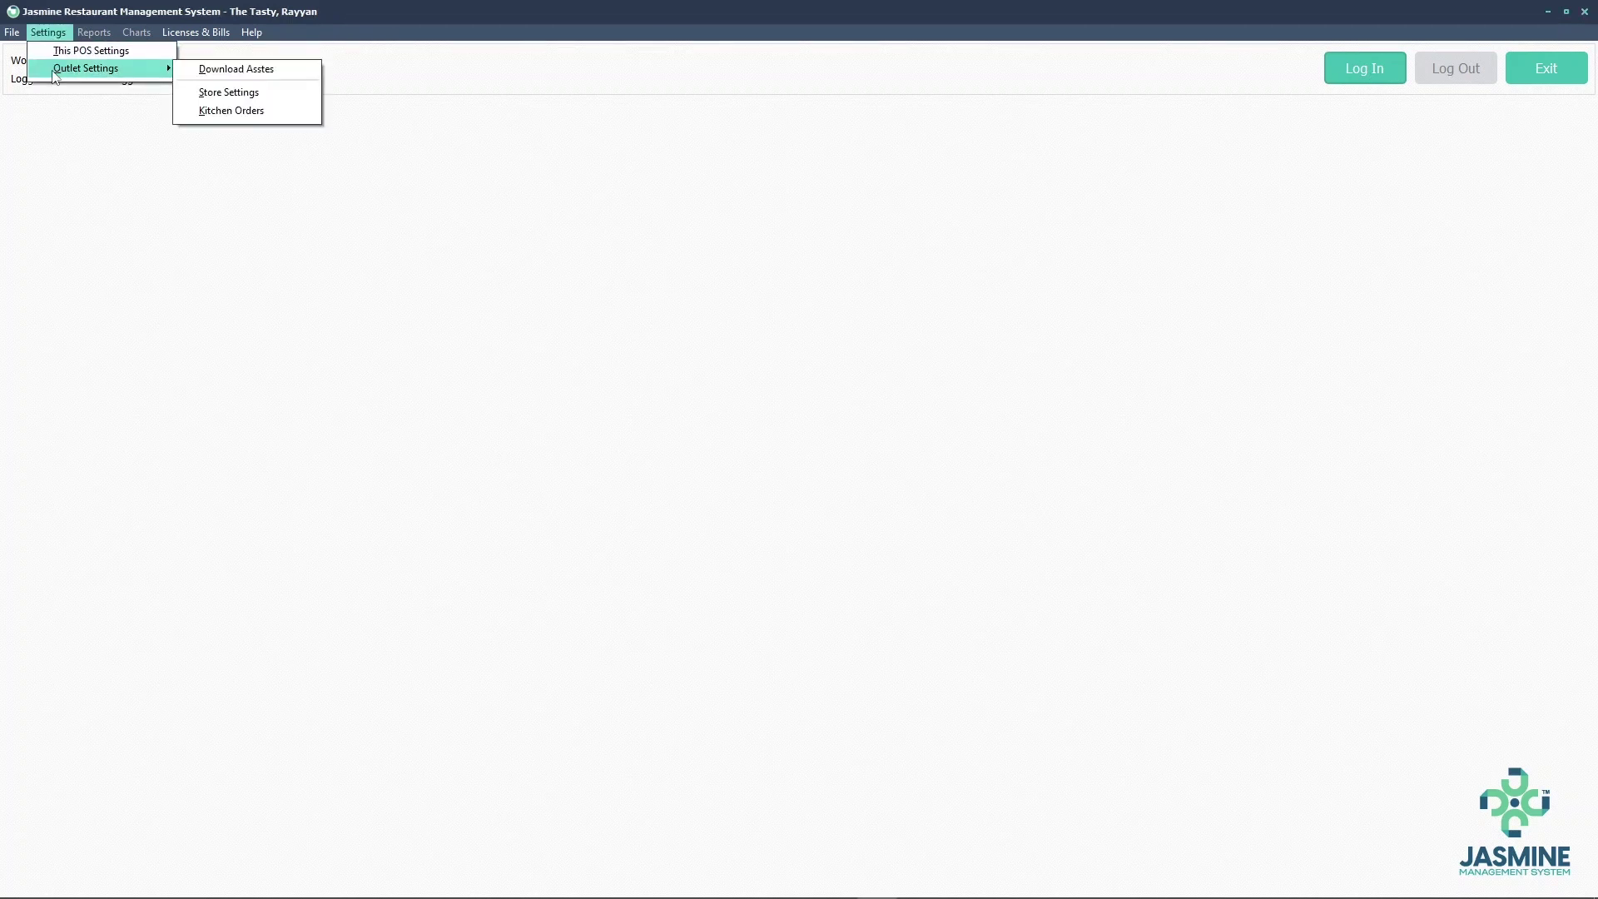
click(224, 72)
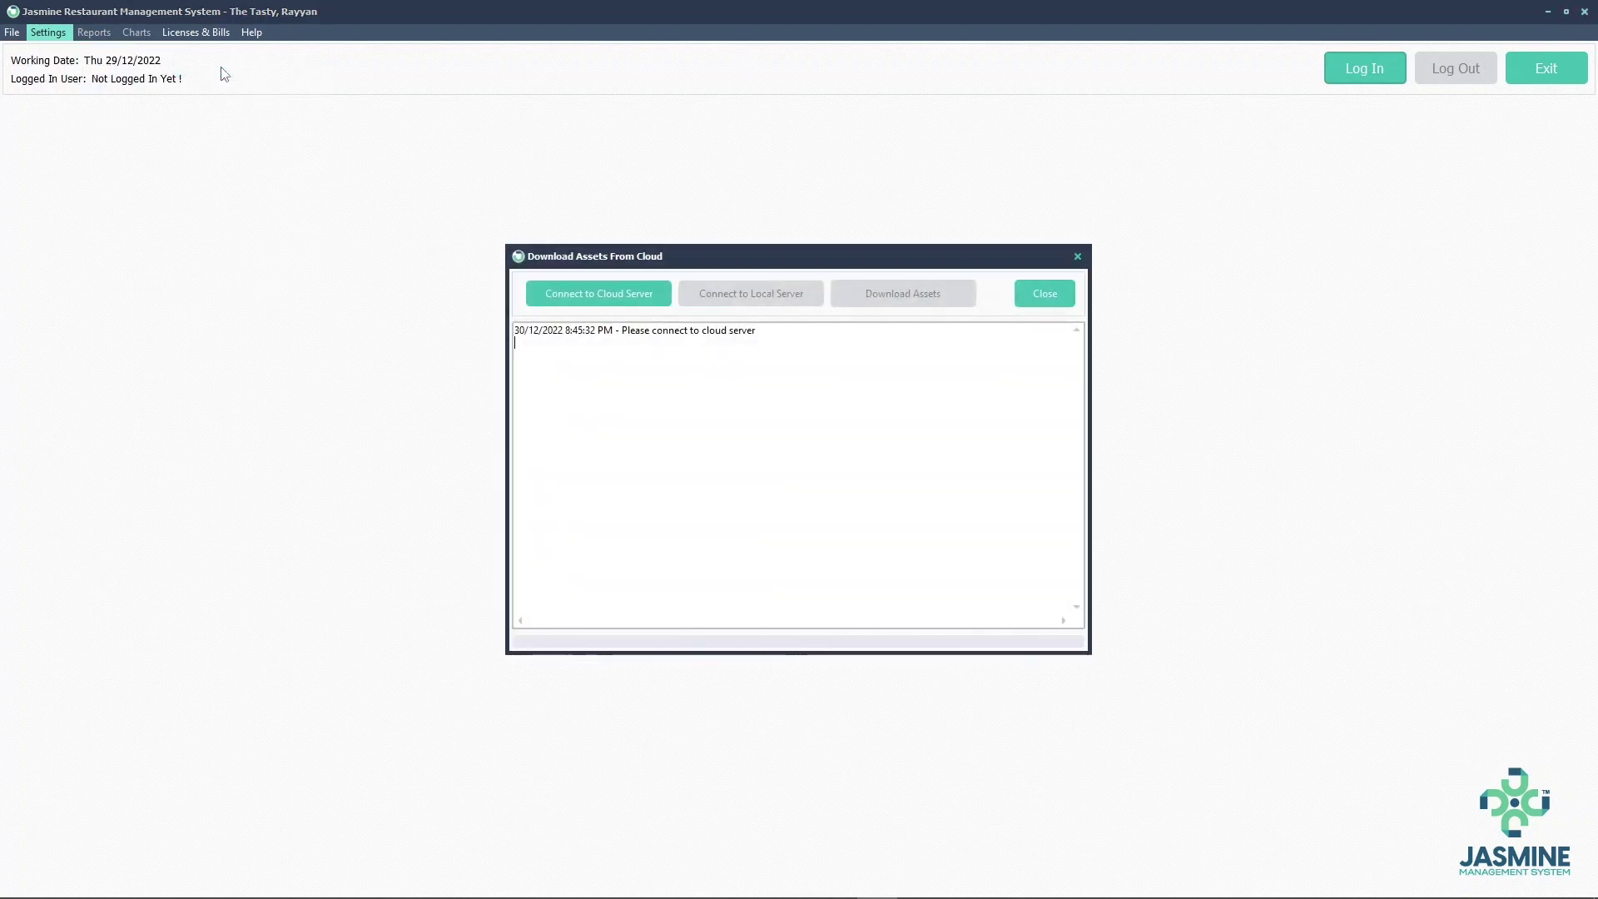
click(587, 294)
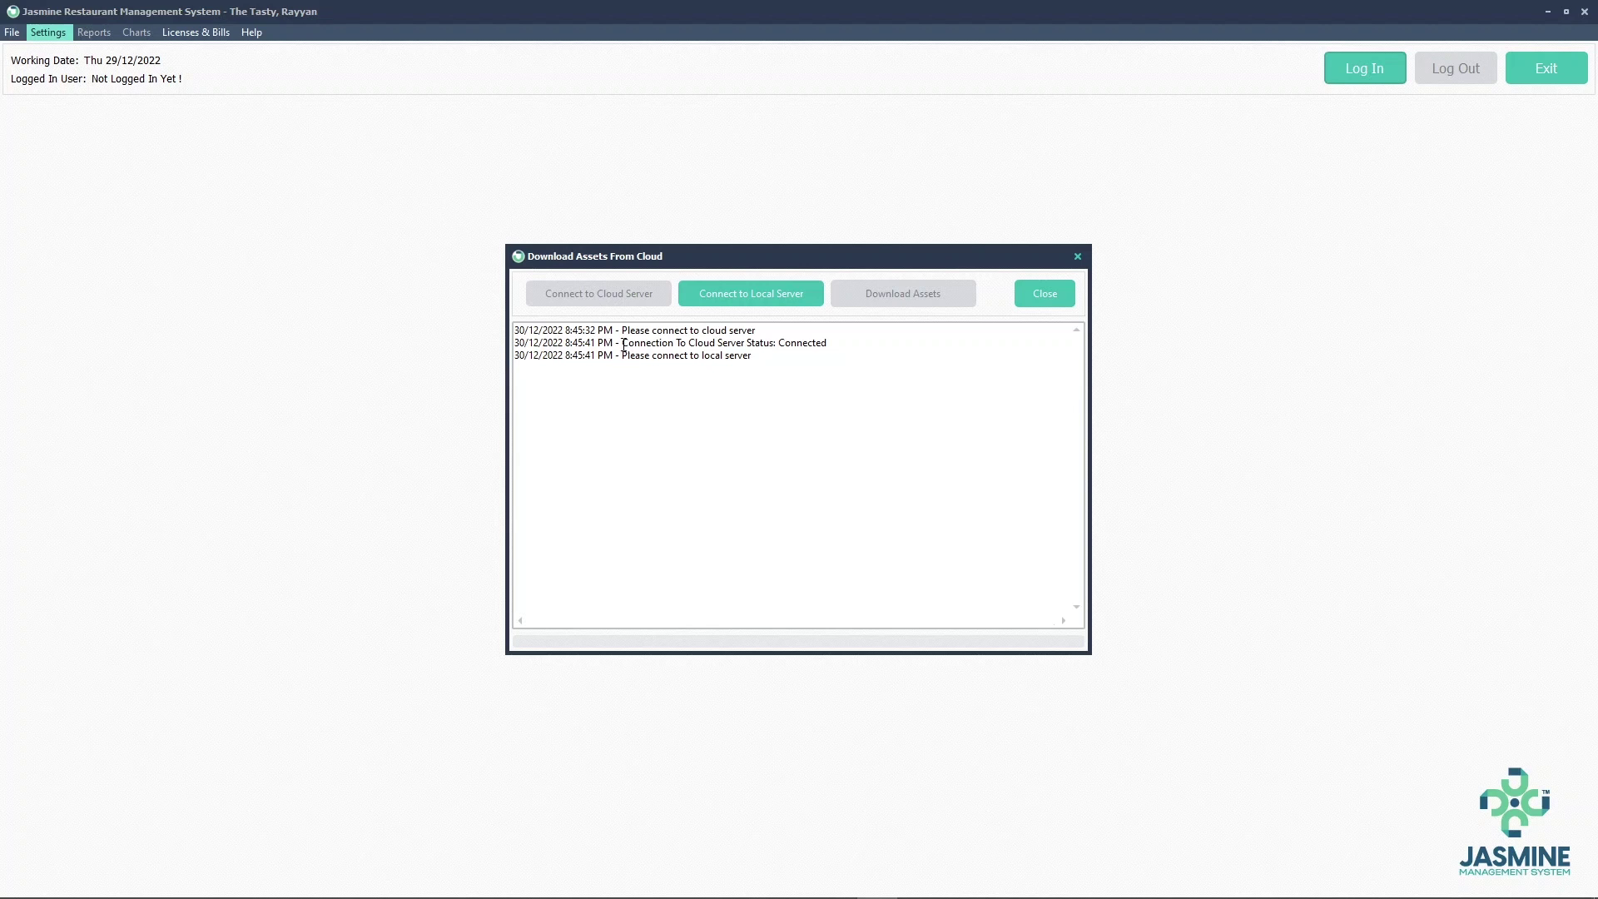
drag(624, 345, 842, 345)
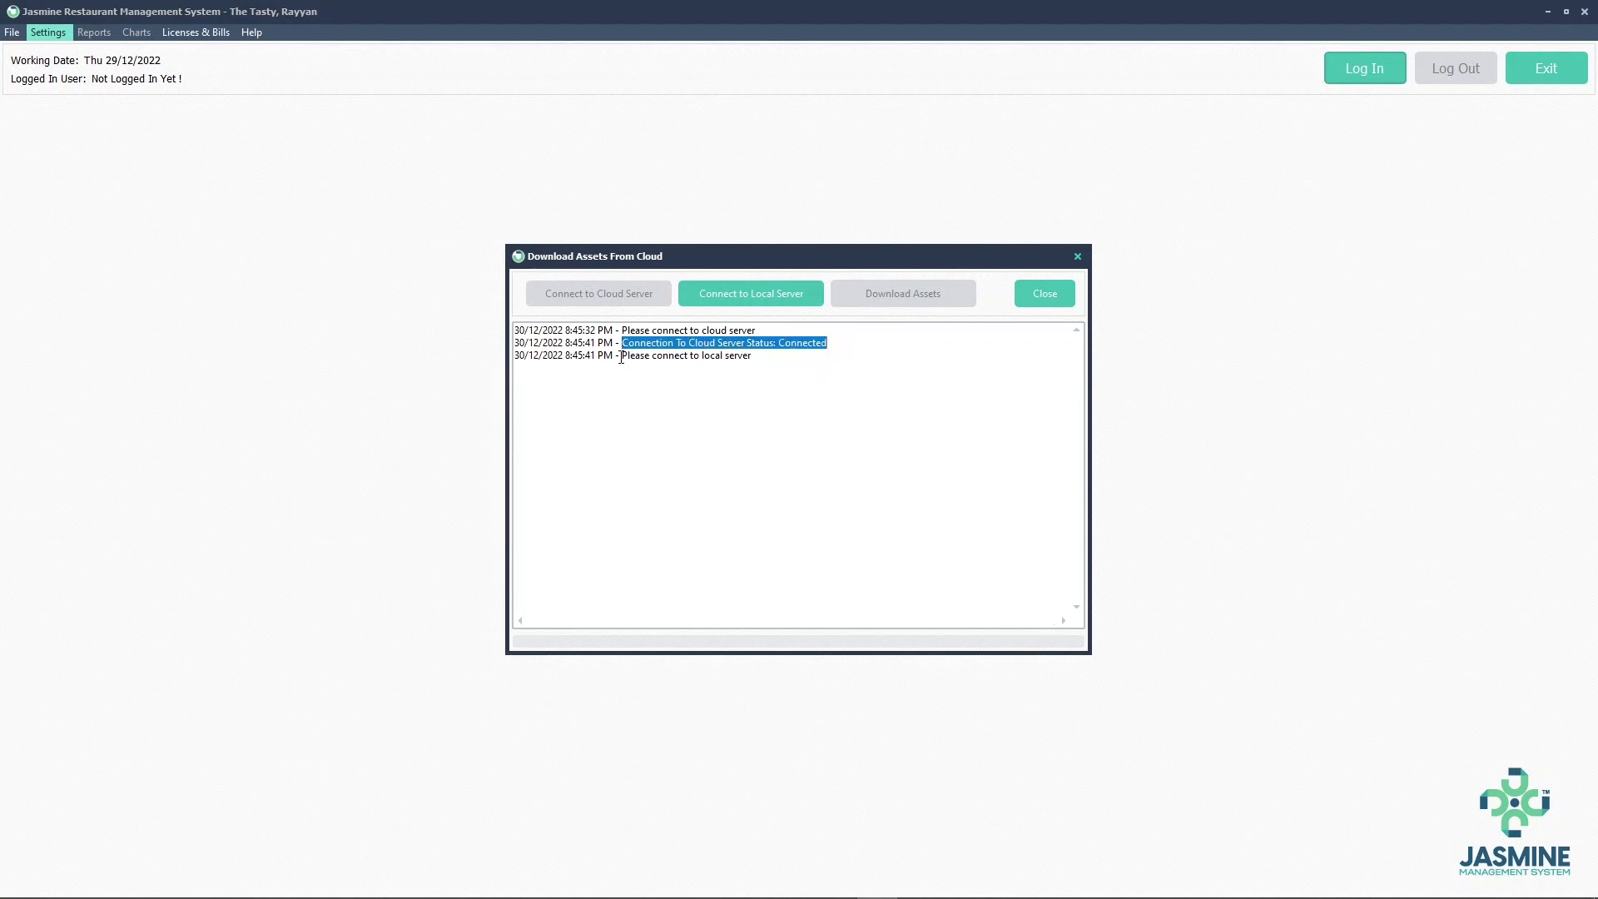
drag(621, 357, 755, 355)
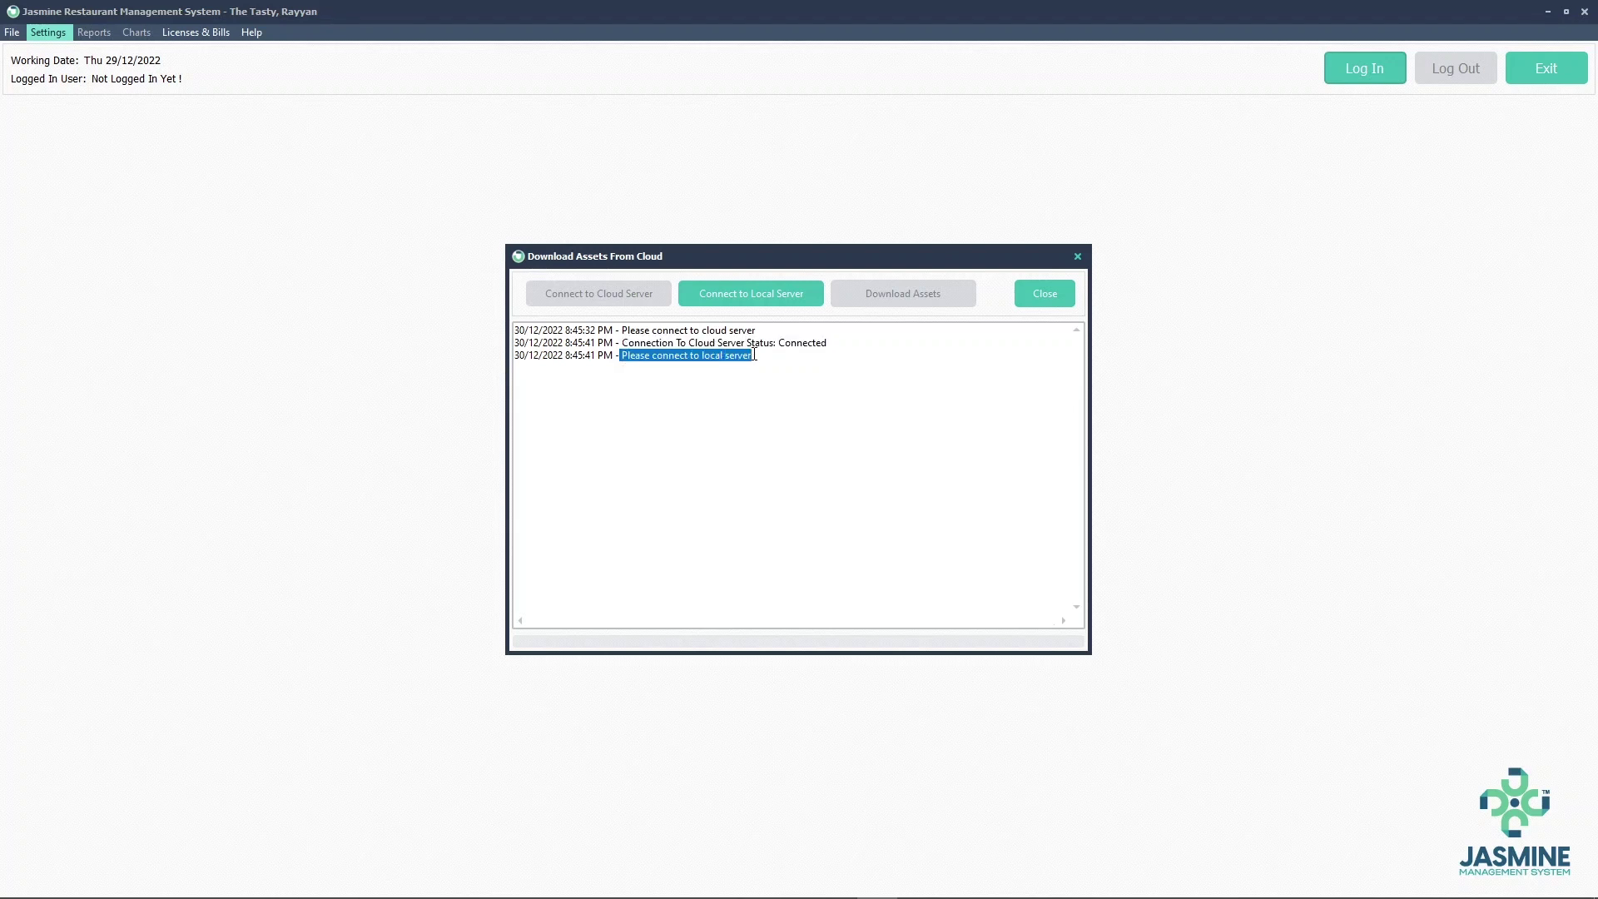
Connect the asset download to the local server and download the assets to the POS machine.
click(756, 298)
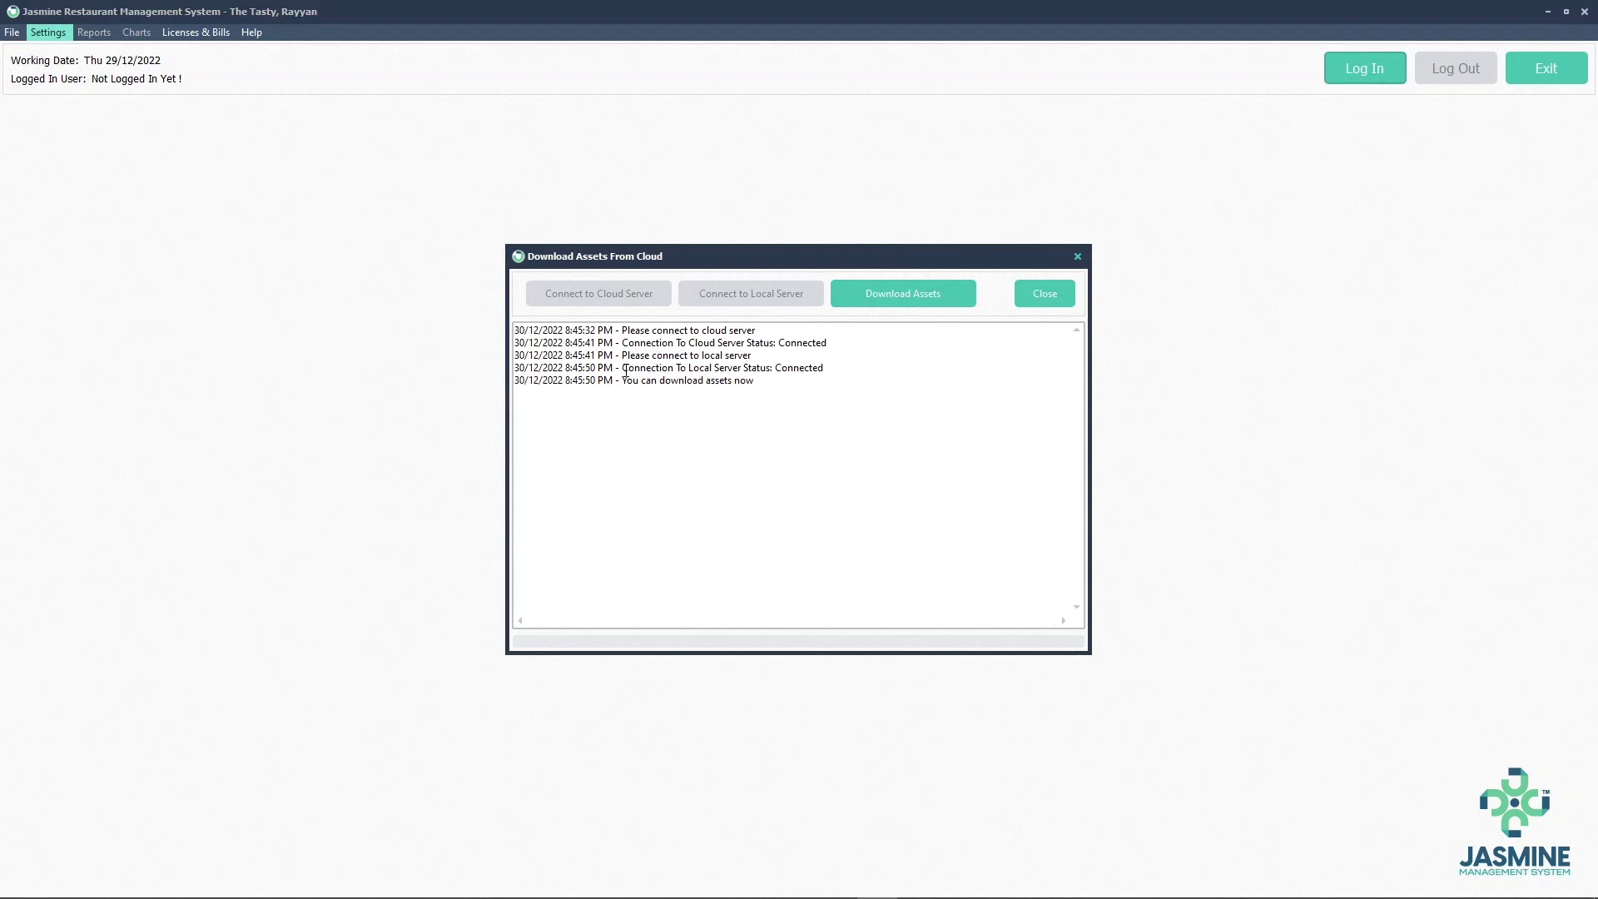
drag(623, 369, 826, 365)
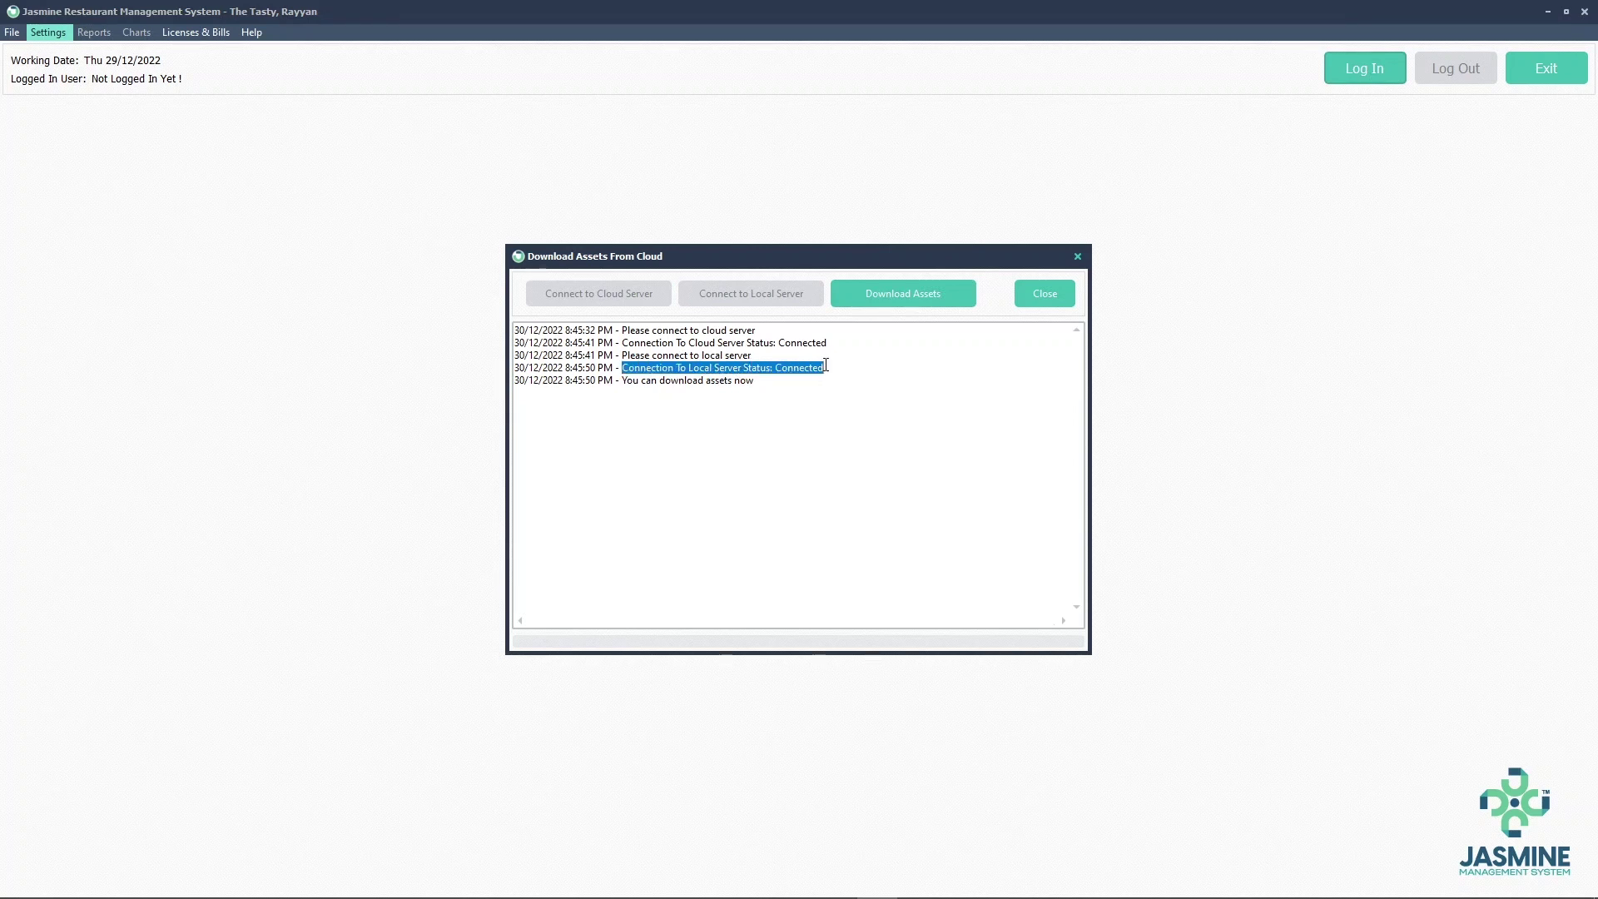
drag(625, 381, 746, 380)
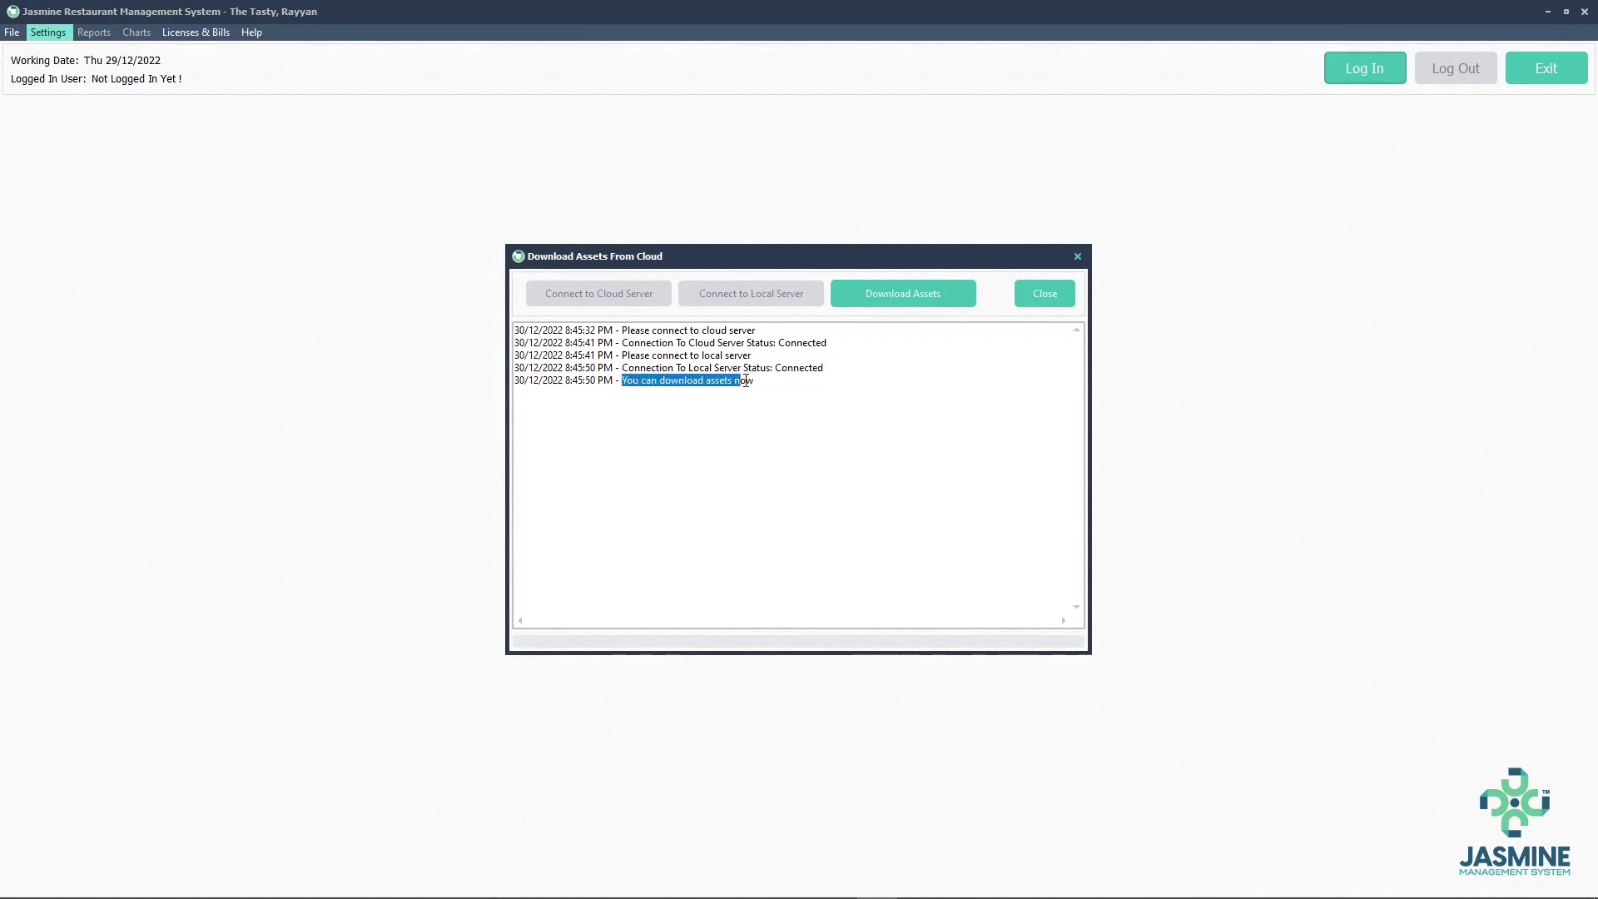
click(888, 304)
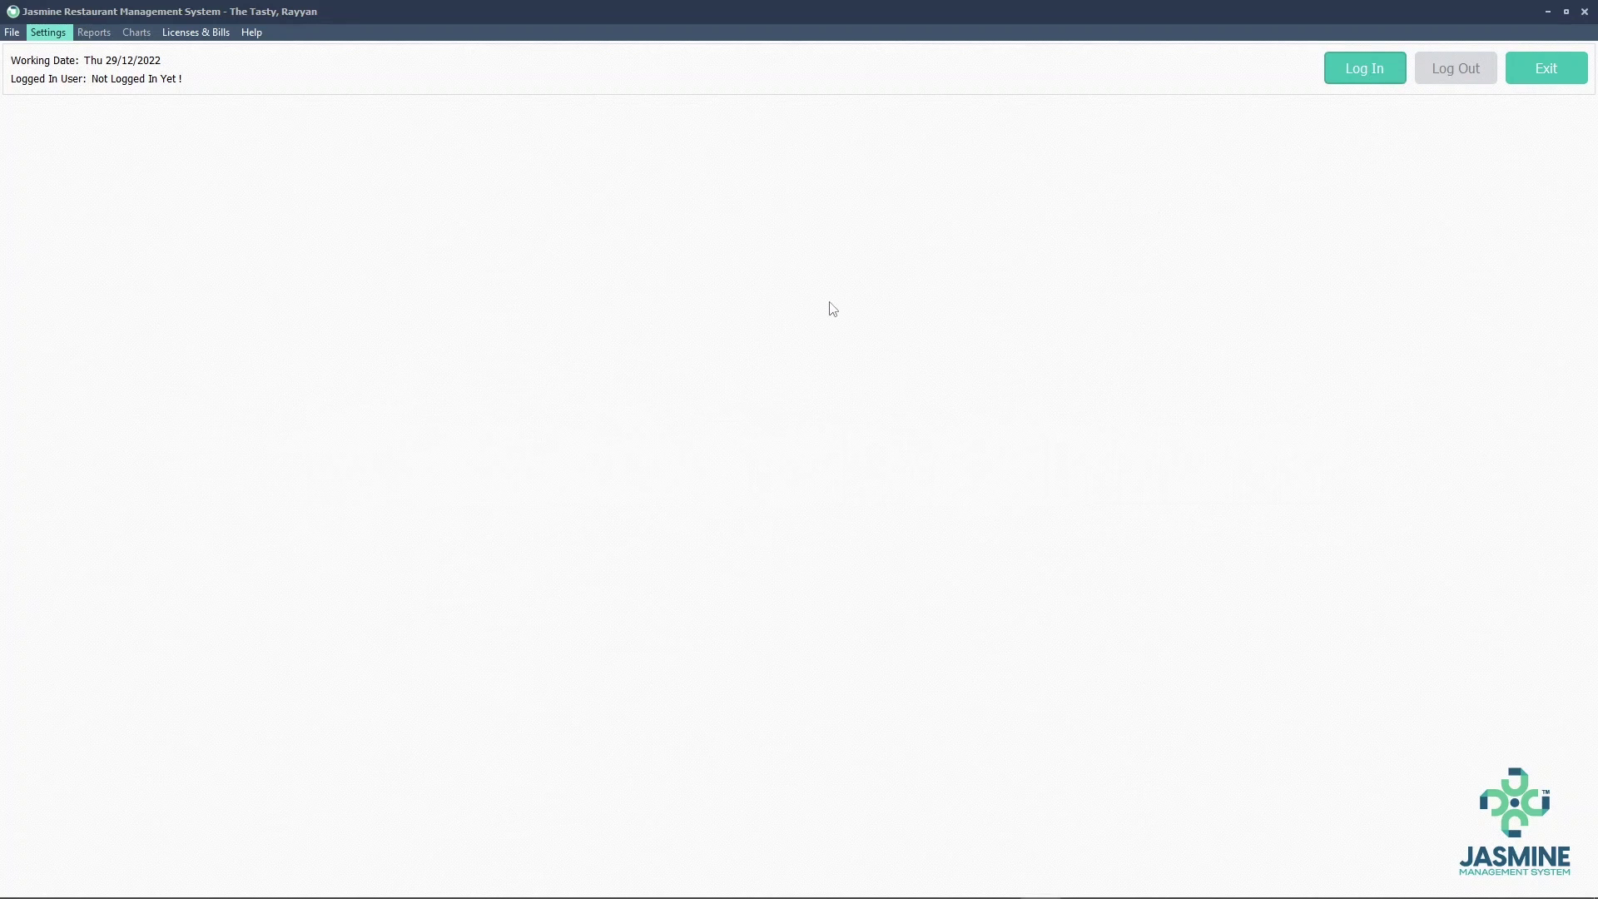
Switch back to the Menu Structure PDF in Adobe Acrobat to read the instructions for refreshing the menu on WaiterPads.
key(alt+Tab)
key(alt+Tab)
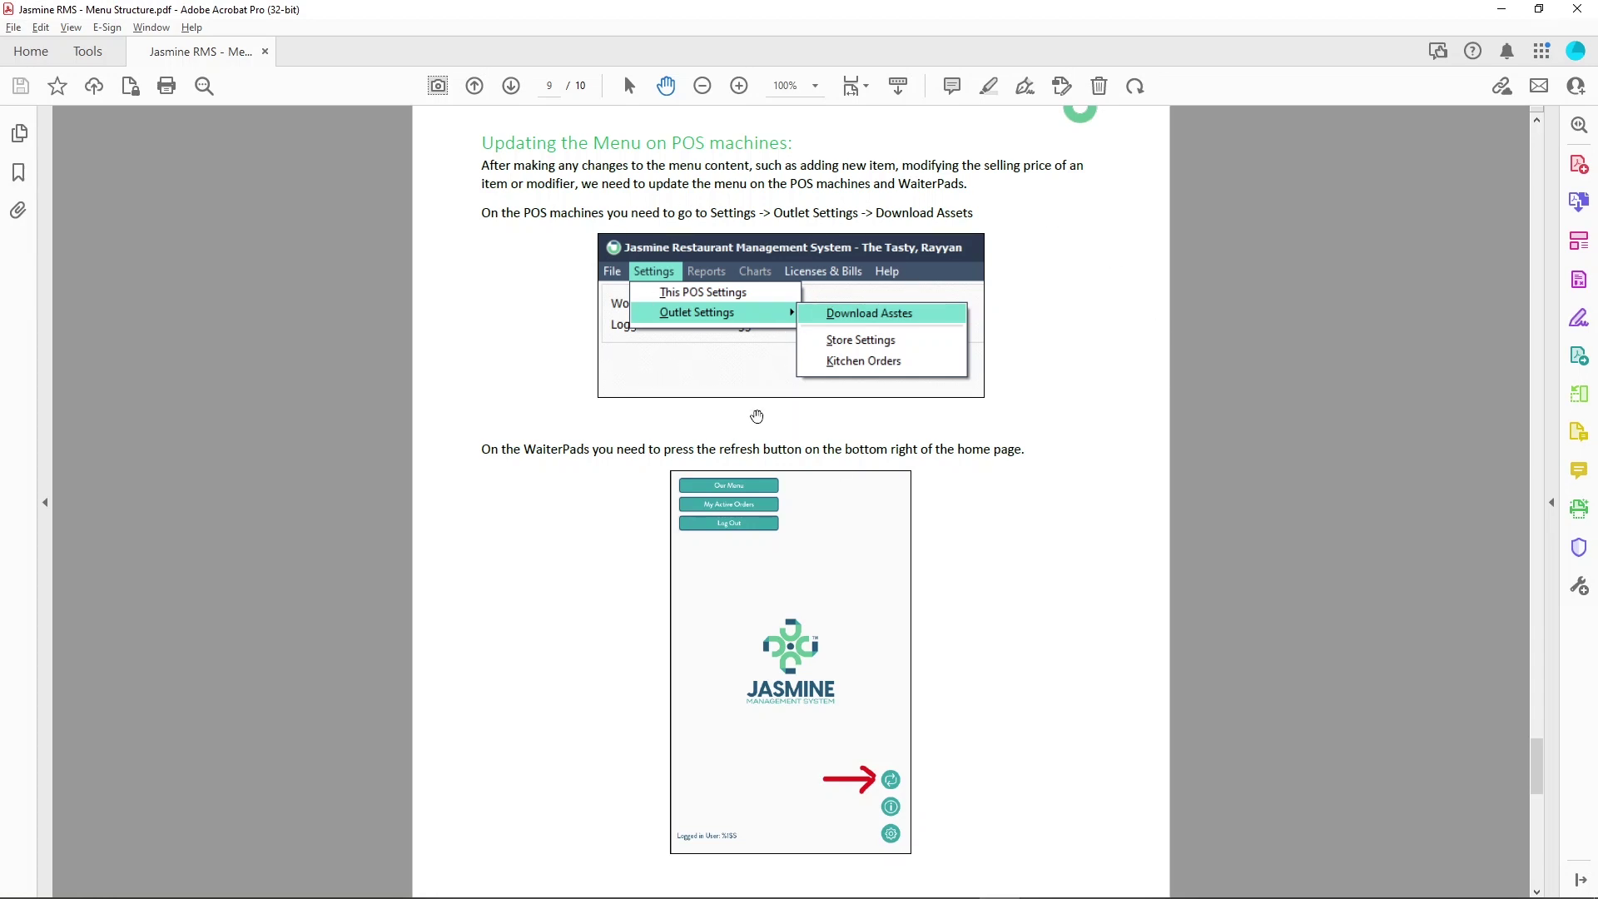
Switch to the Jasmine Restaurant Management System POS application, review the asset download log for the menu tables and close the download window.
mouse_move(774, 895)
click(875, 884)
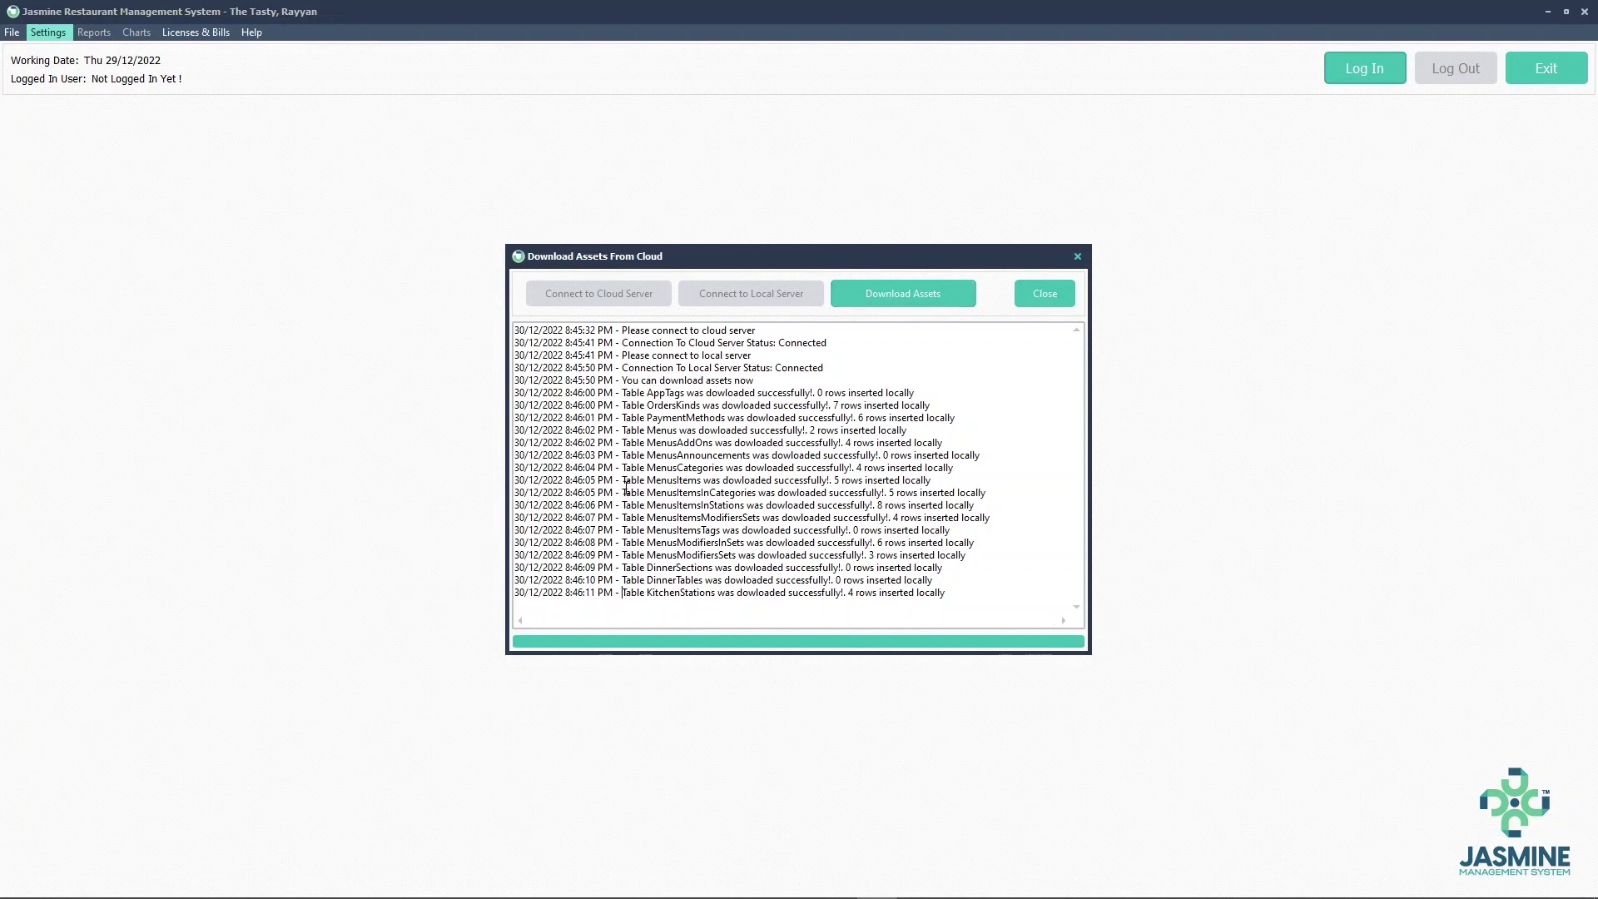
drag(651, 592, 769, 480)
click(731, 519)
click(712, 443)
click(1041, 293)
Log in to the POS by choosing the user account and entering its numeric PIN.
click(1355, 68)
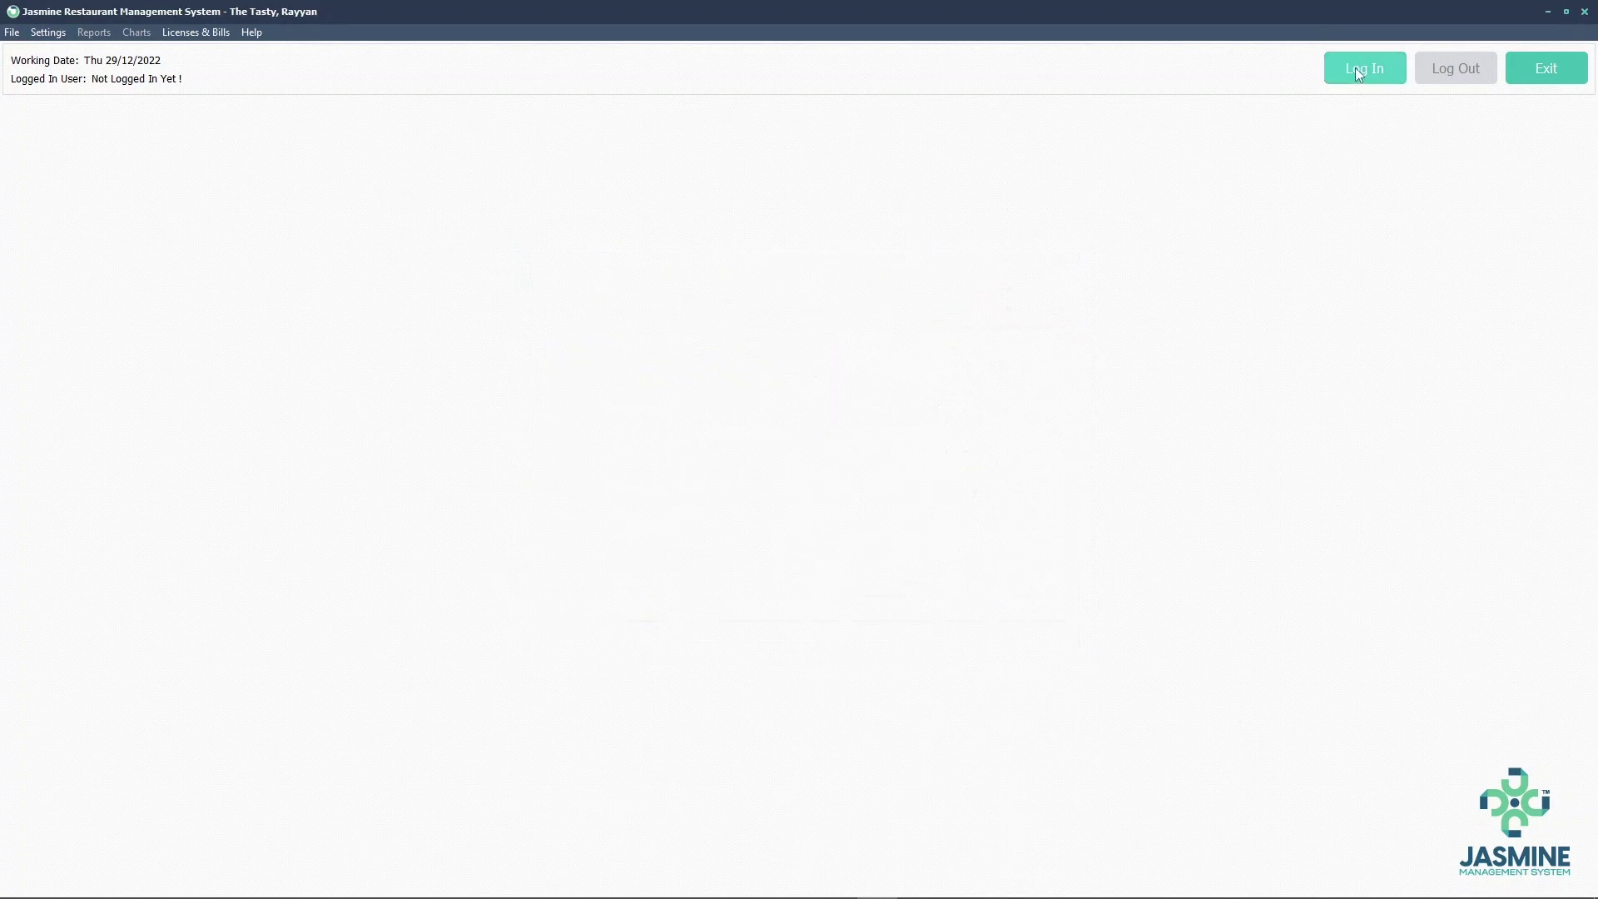
click(867, 315)
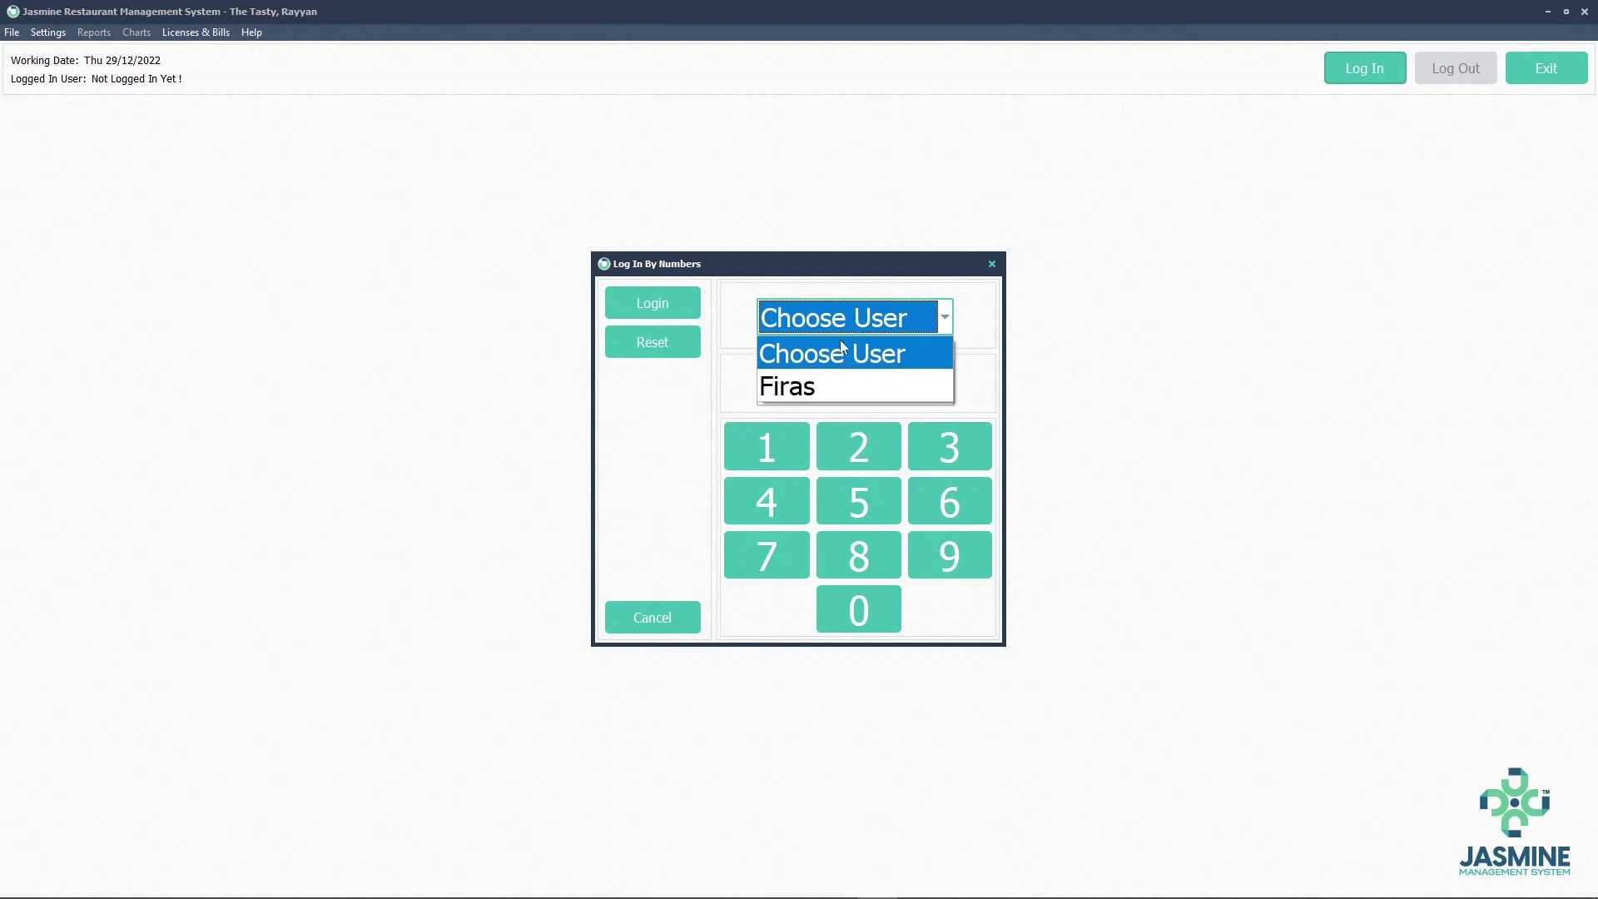
click(818, 385)
click(815, 390)
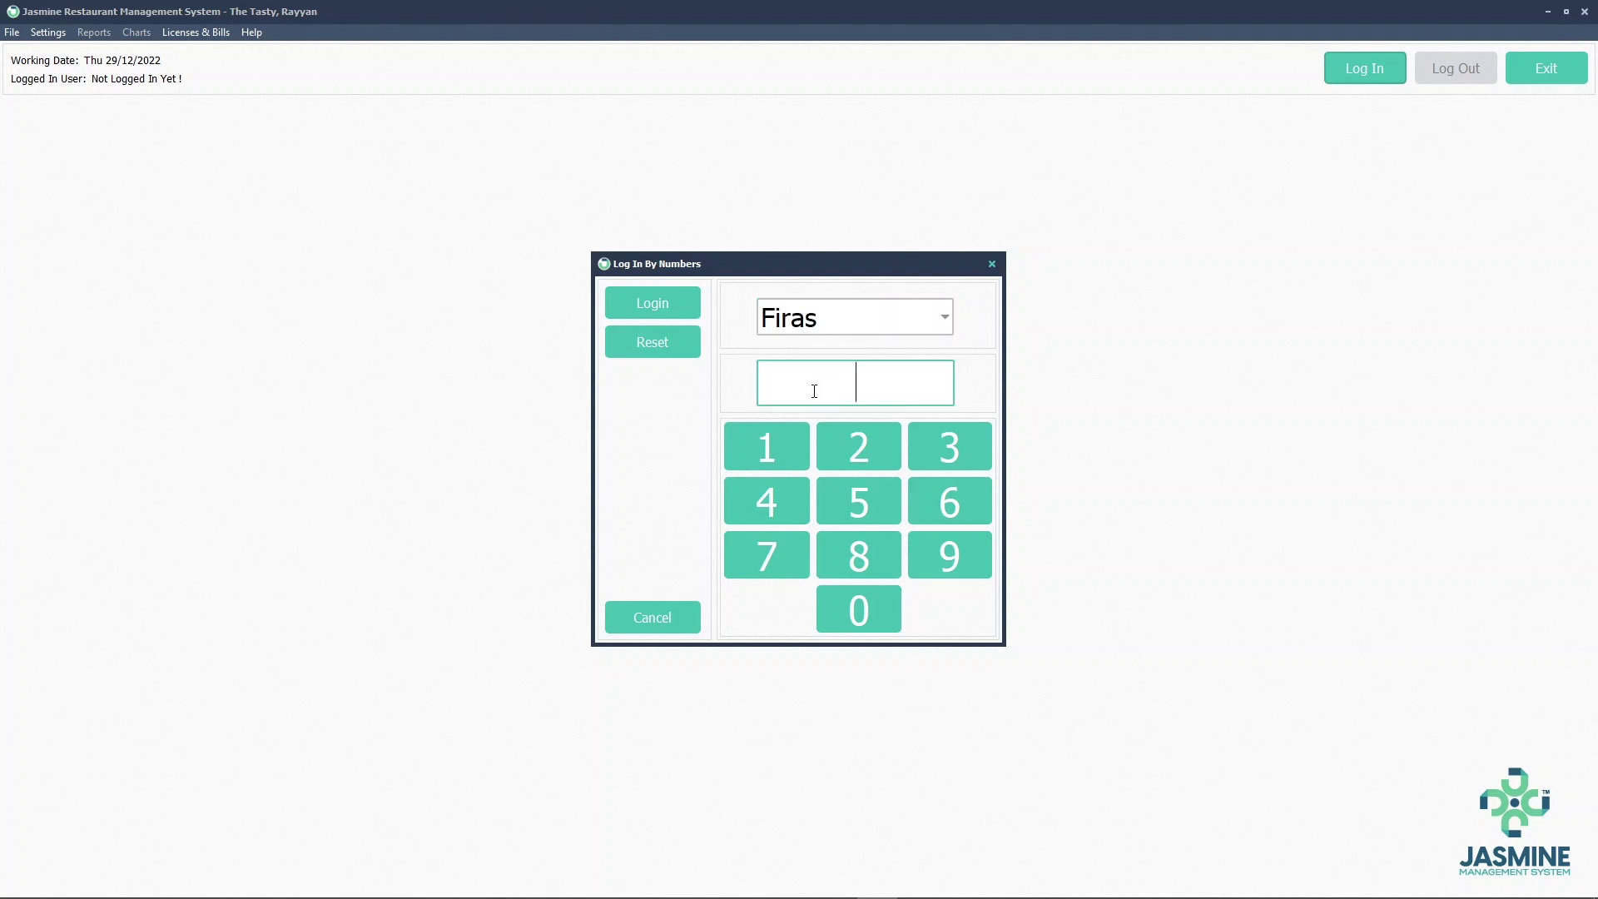
click(792, 451)
click(792, 452)
click(792, 451)
click(792, 451)
click(694, 303)
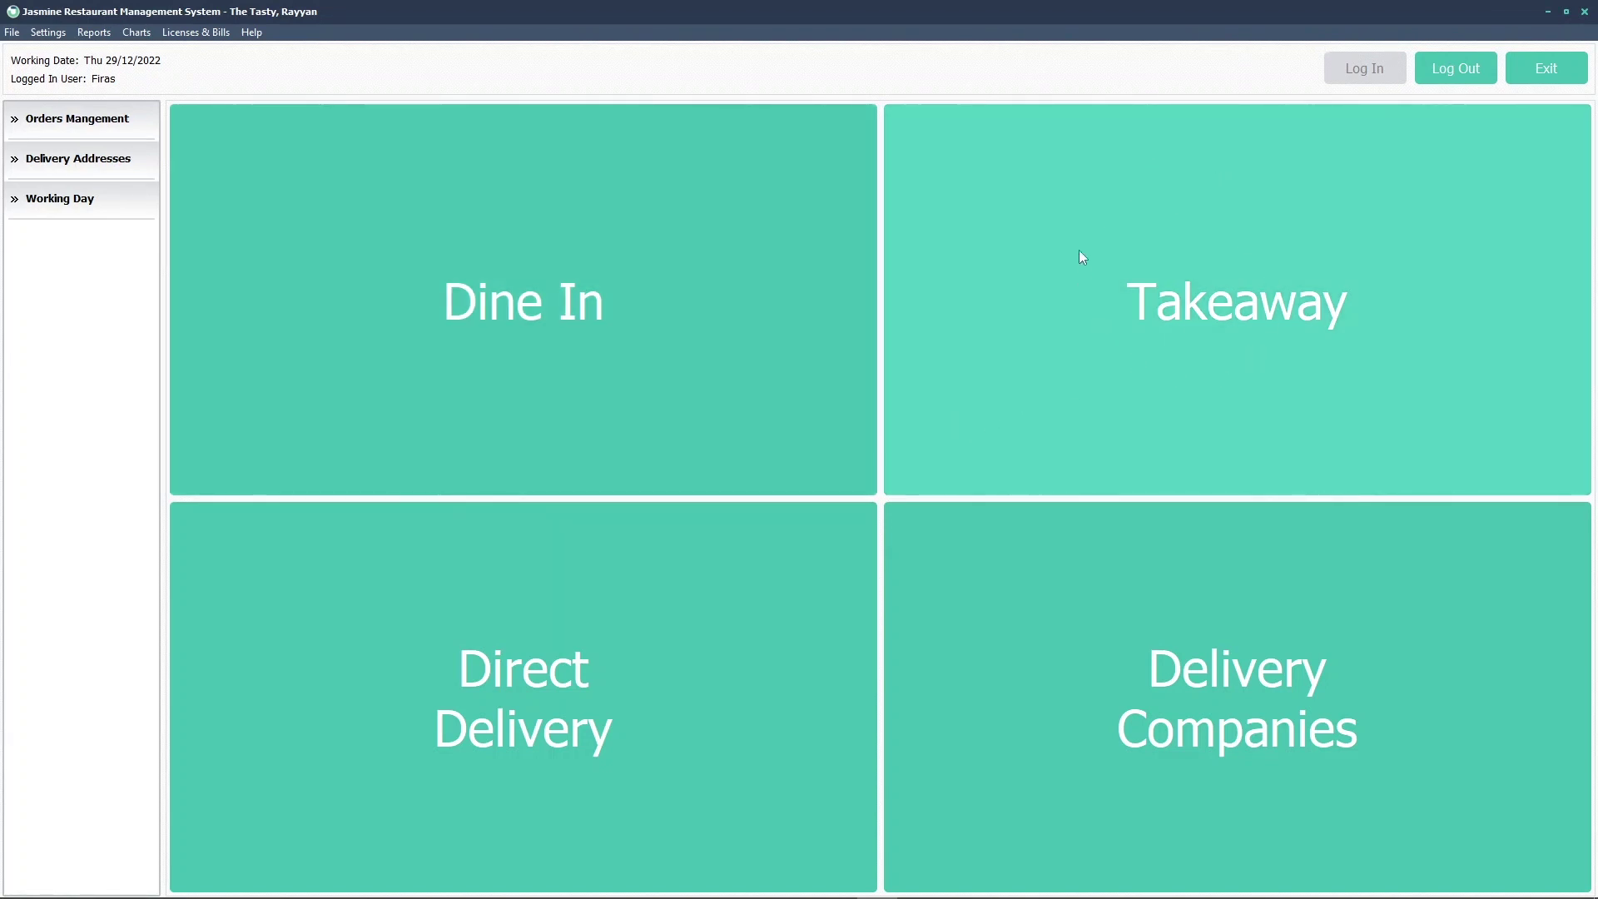
Open the takeaway orders form and look through the items in the Pizza, Soft Drinks, Appetizers and Breakfast categories.
click(1164, 307)
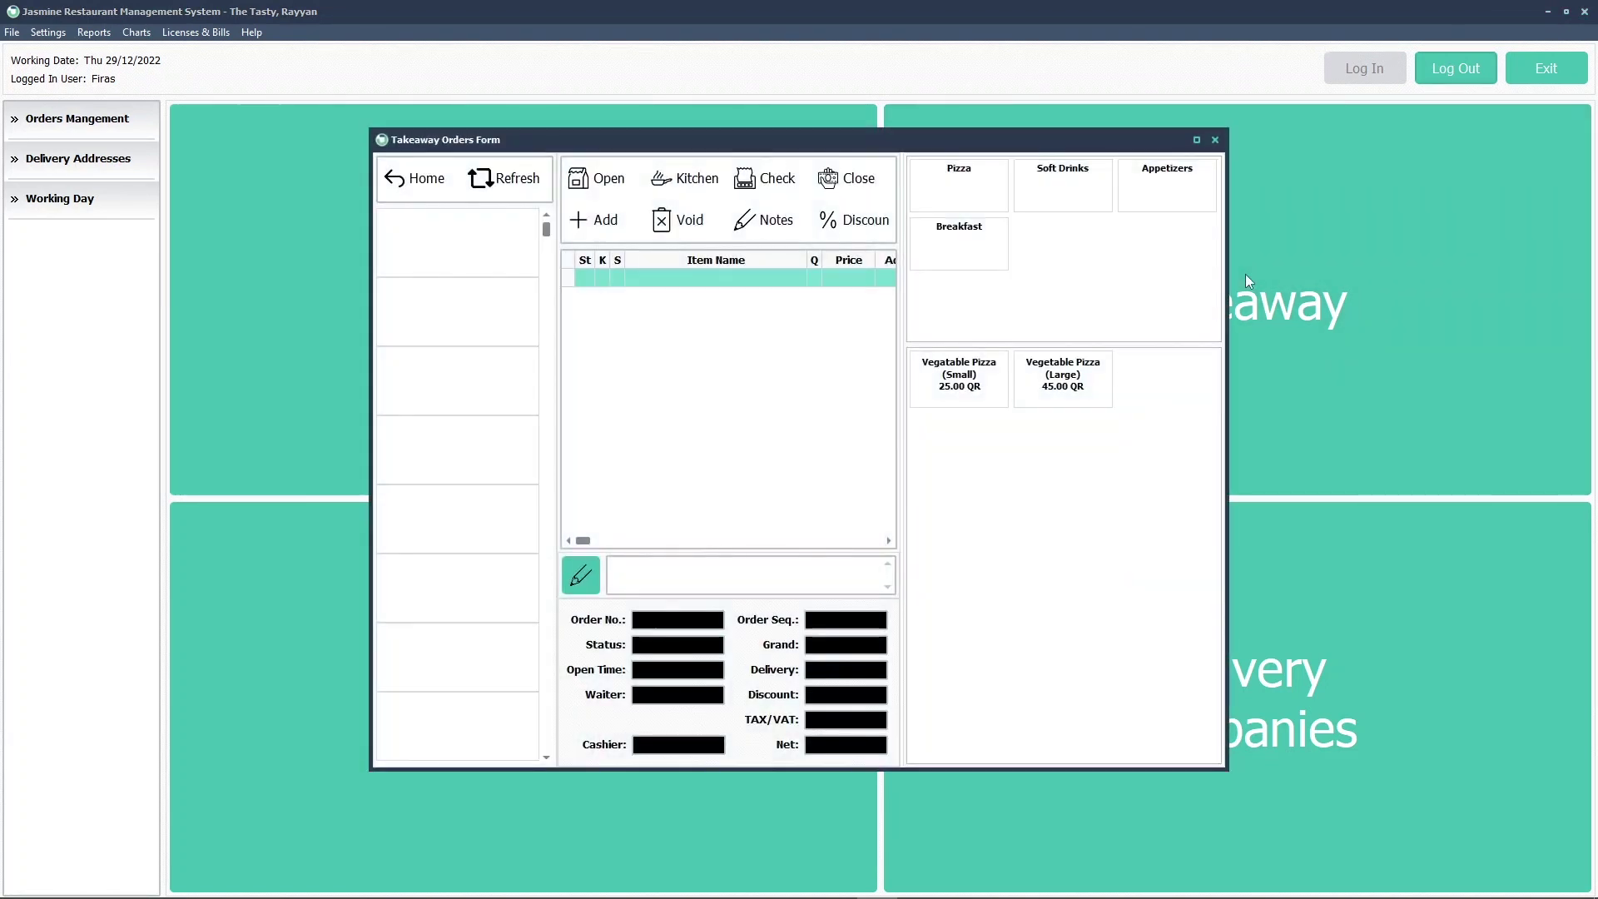
click(982, 189)
click(1073, 189)
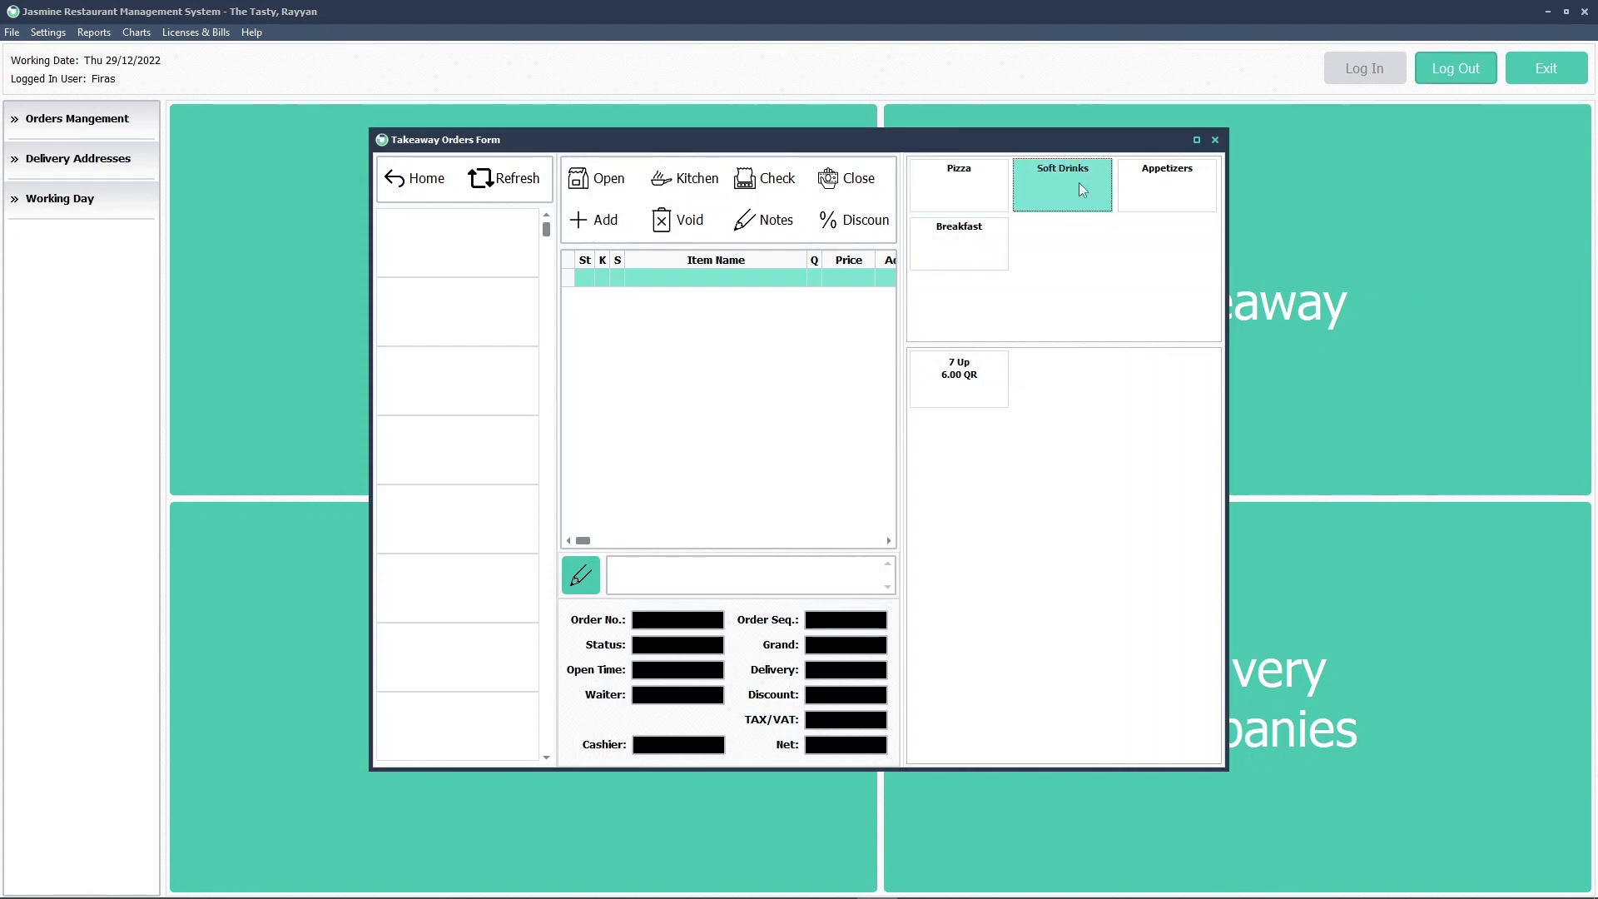
click(1173, 190)
click(984, 249)
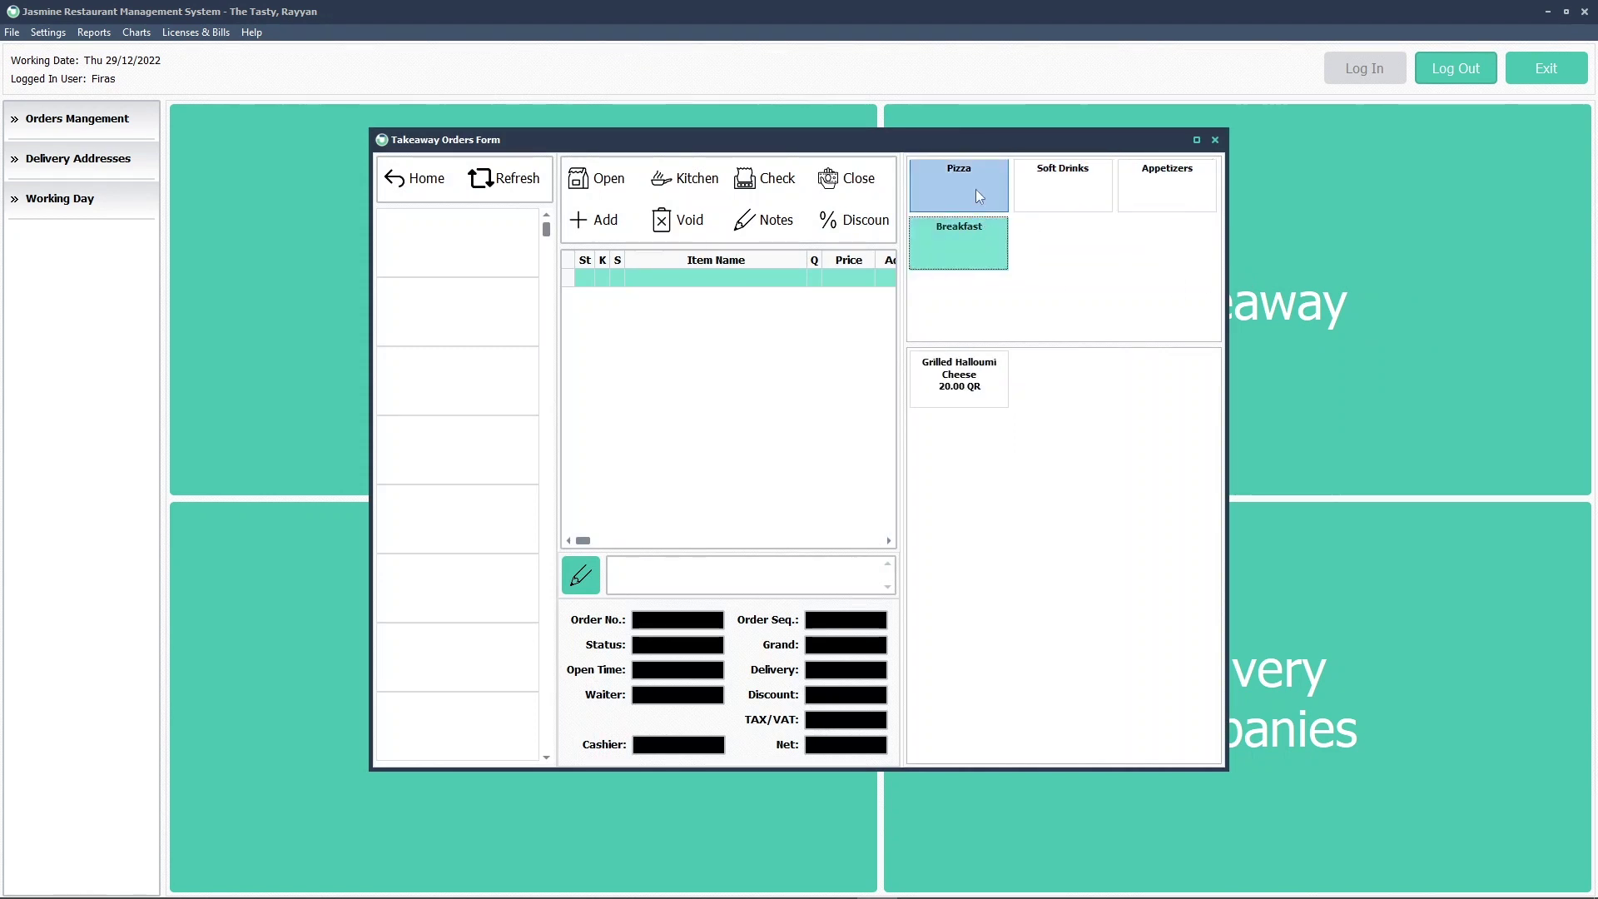
click(975, 191)
click(1059, 191)
click(1166, 187)
click(966, 187)
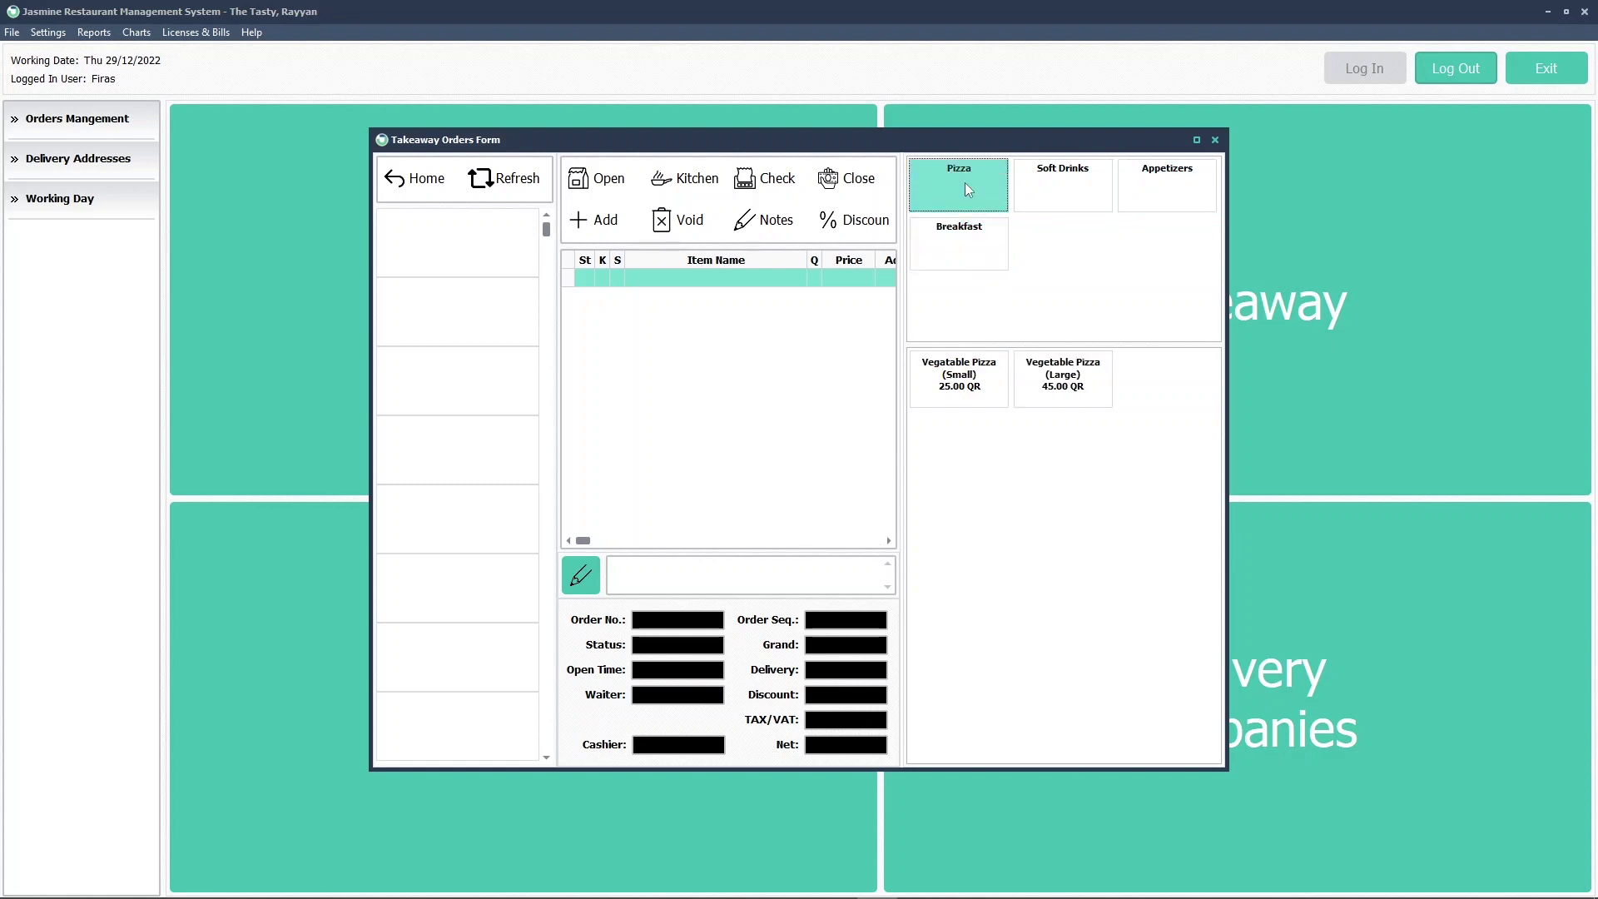
click(1066, 187)
click(1123, 188)
click(1051, 188)
click(978, 190)
click(958, 250)
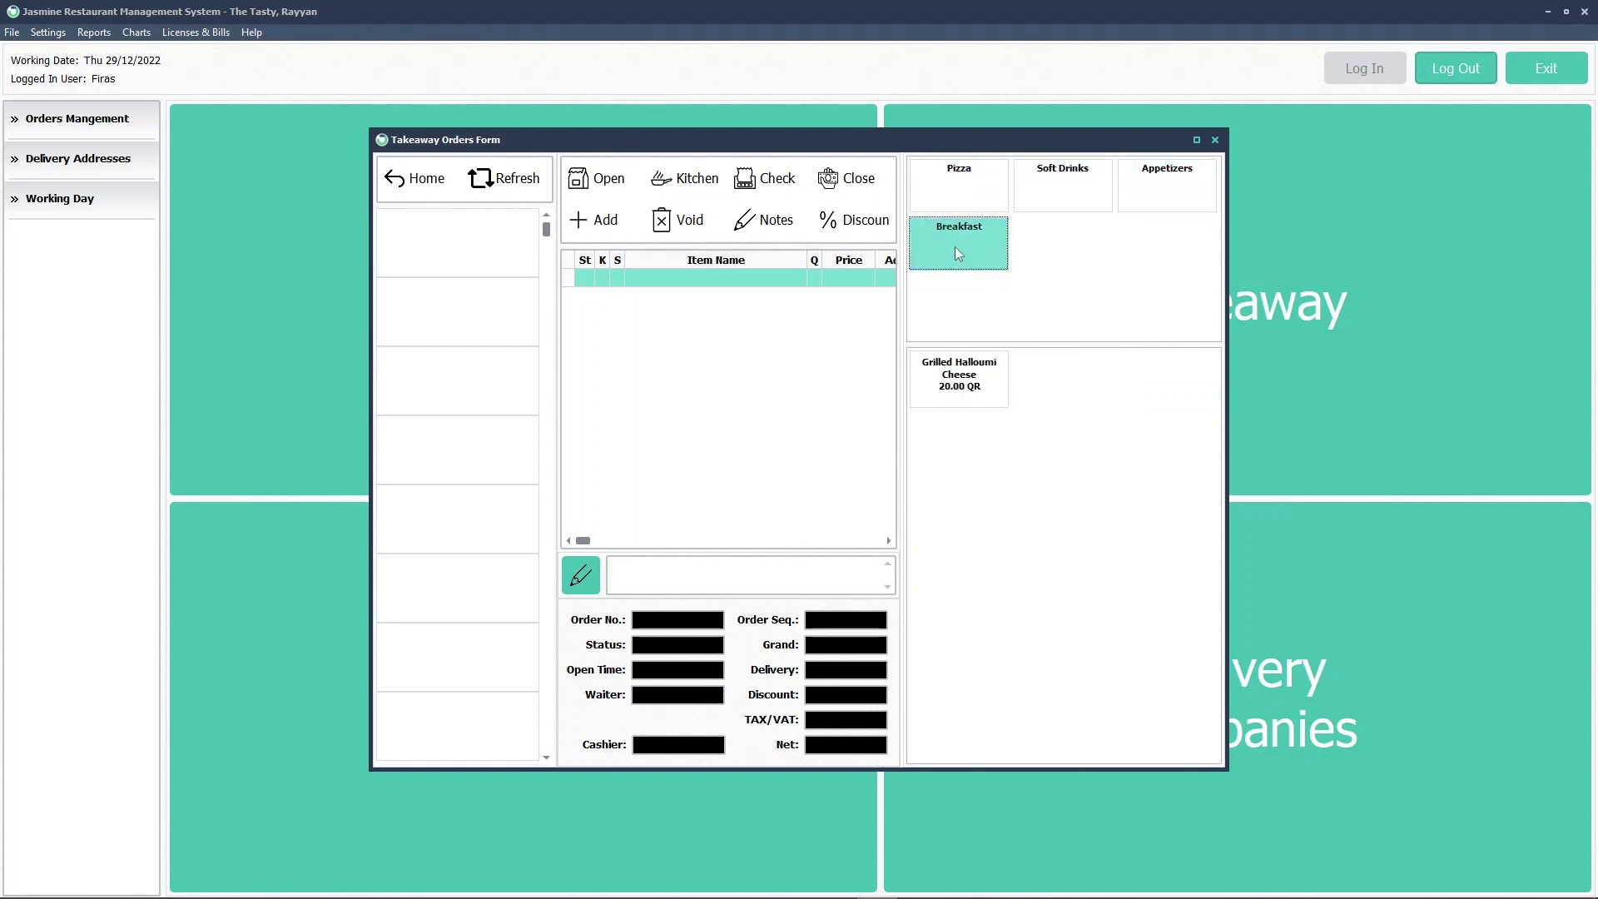
click(1005, 194)
click(1058, 190)
click(1166, 190)
click(998, 246)
click(971, 200)
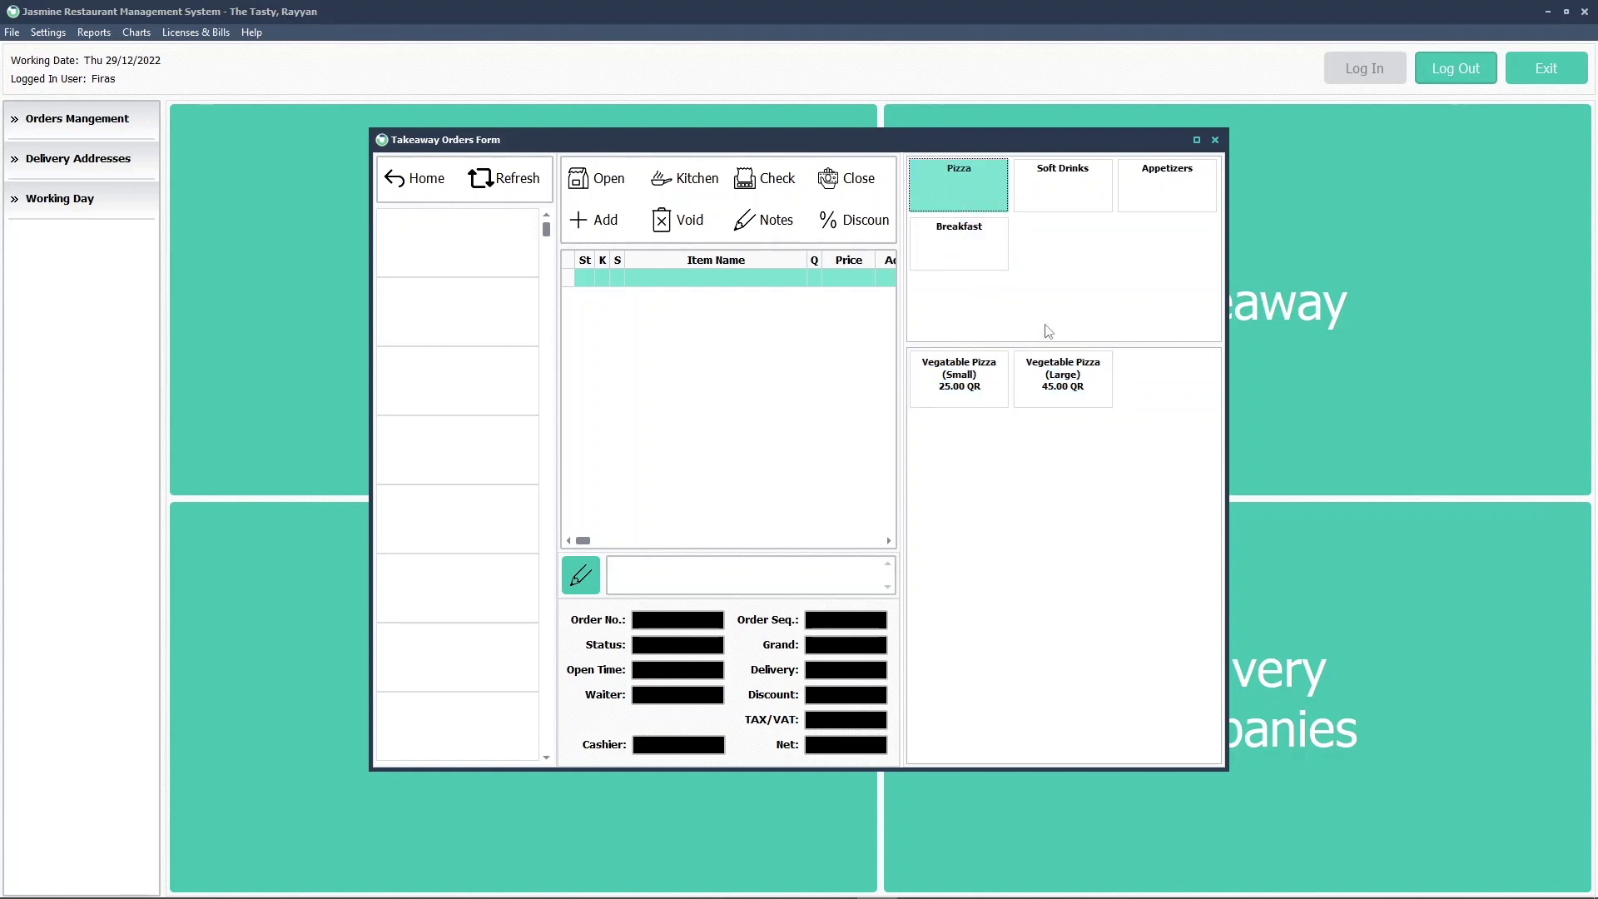
Try to add 7 Up from the Soft Drinks category without an open takeaway order.
click(1051, 174)
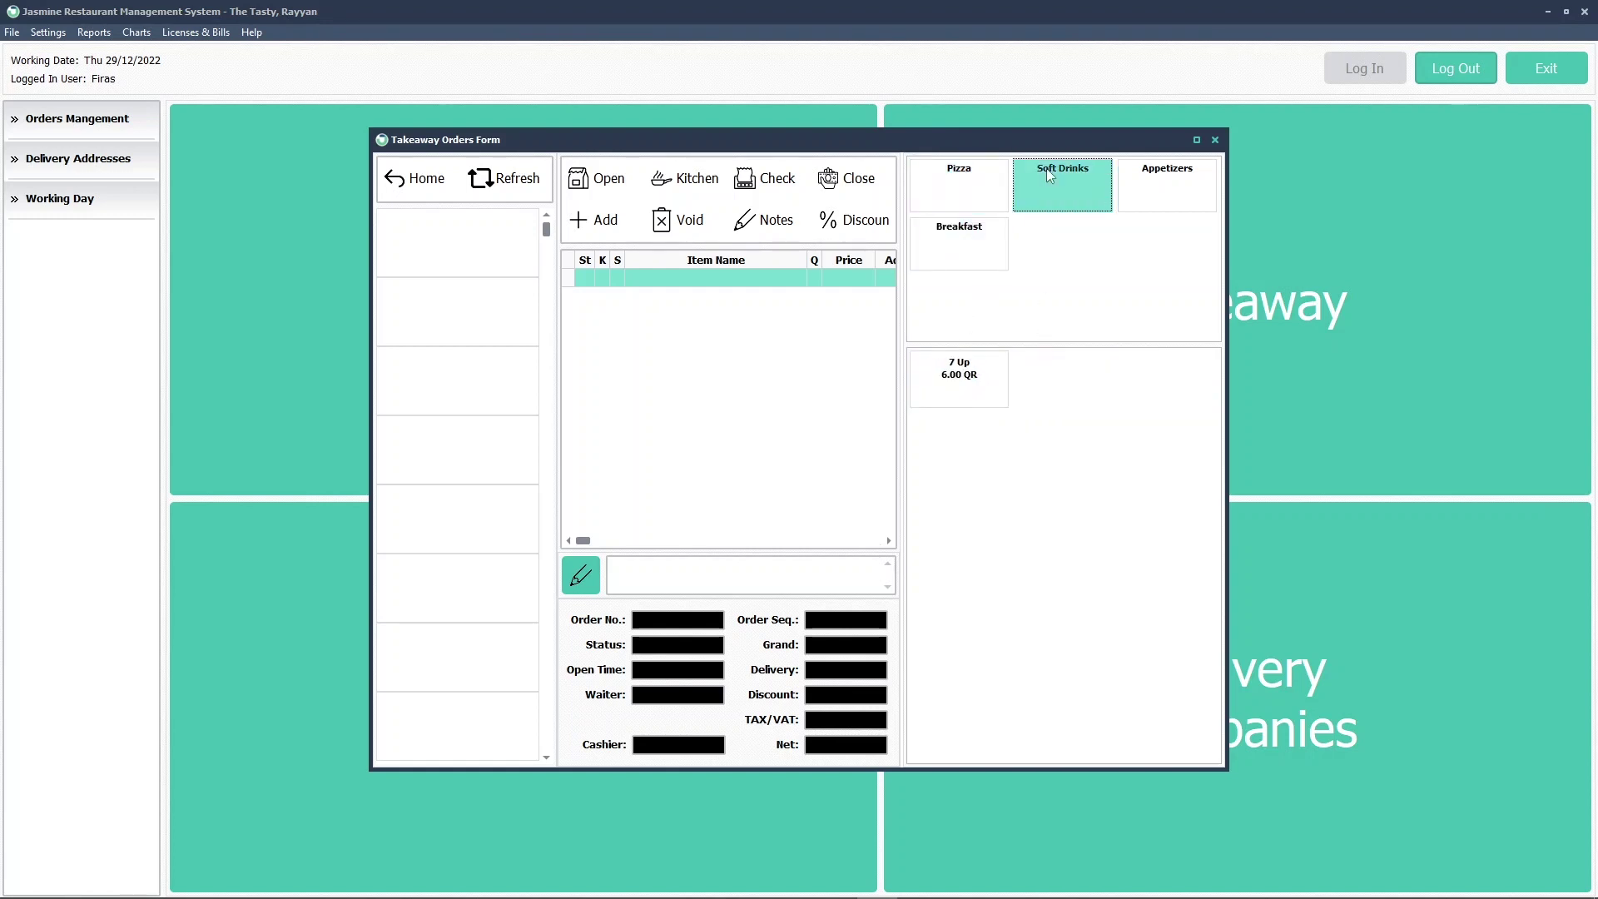
click(968, 400)
click(798, 473)
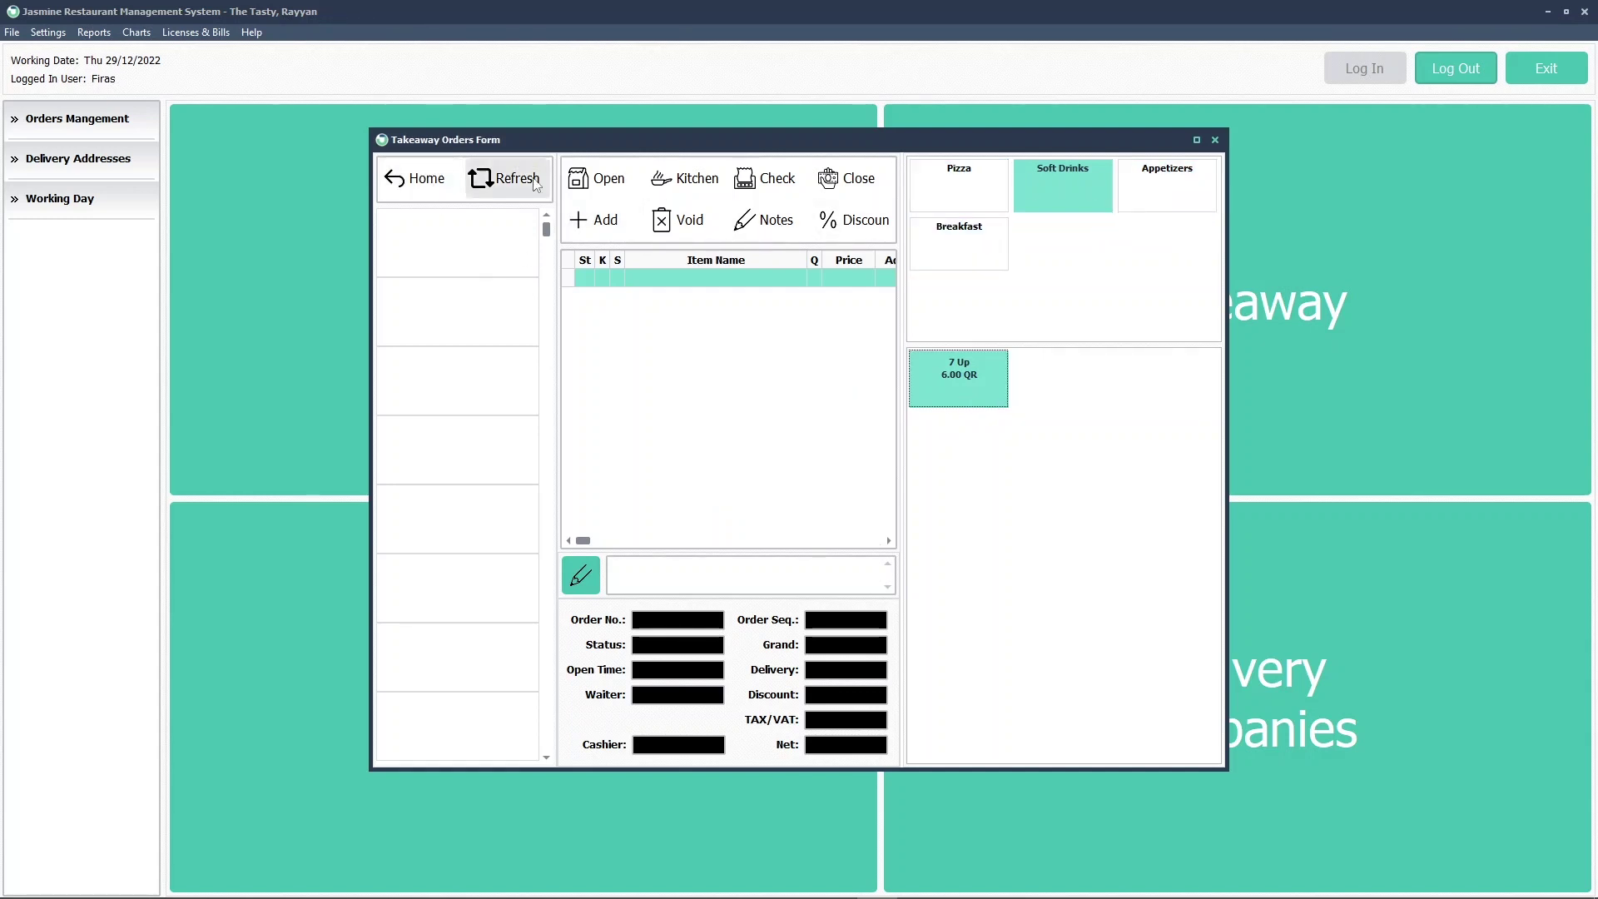
Open a new takeaway order with blank customer details and add one 7 Up to it.
click(581, 179)
click(798, 450)
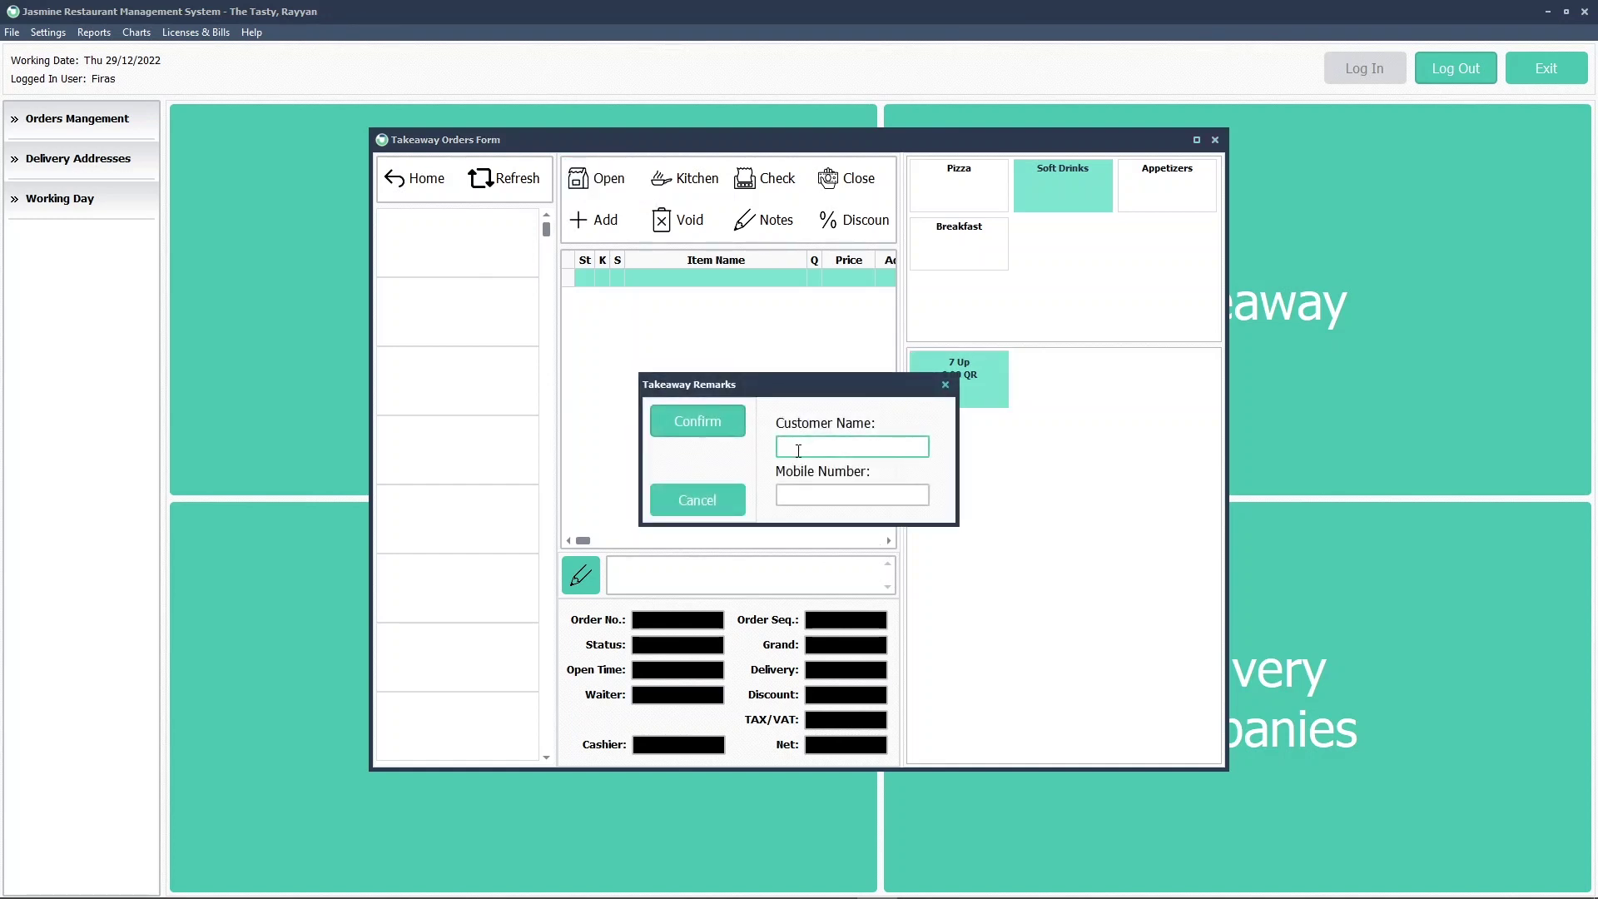
click(724, 423)
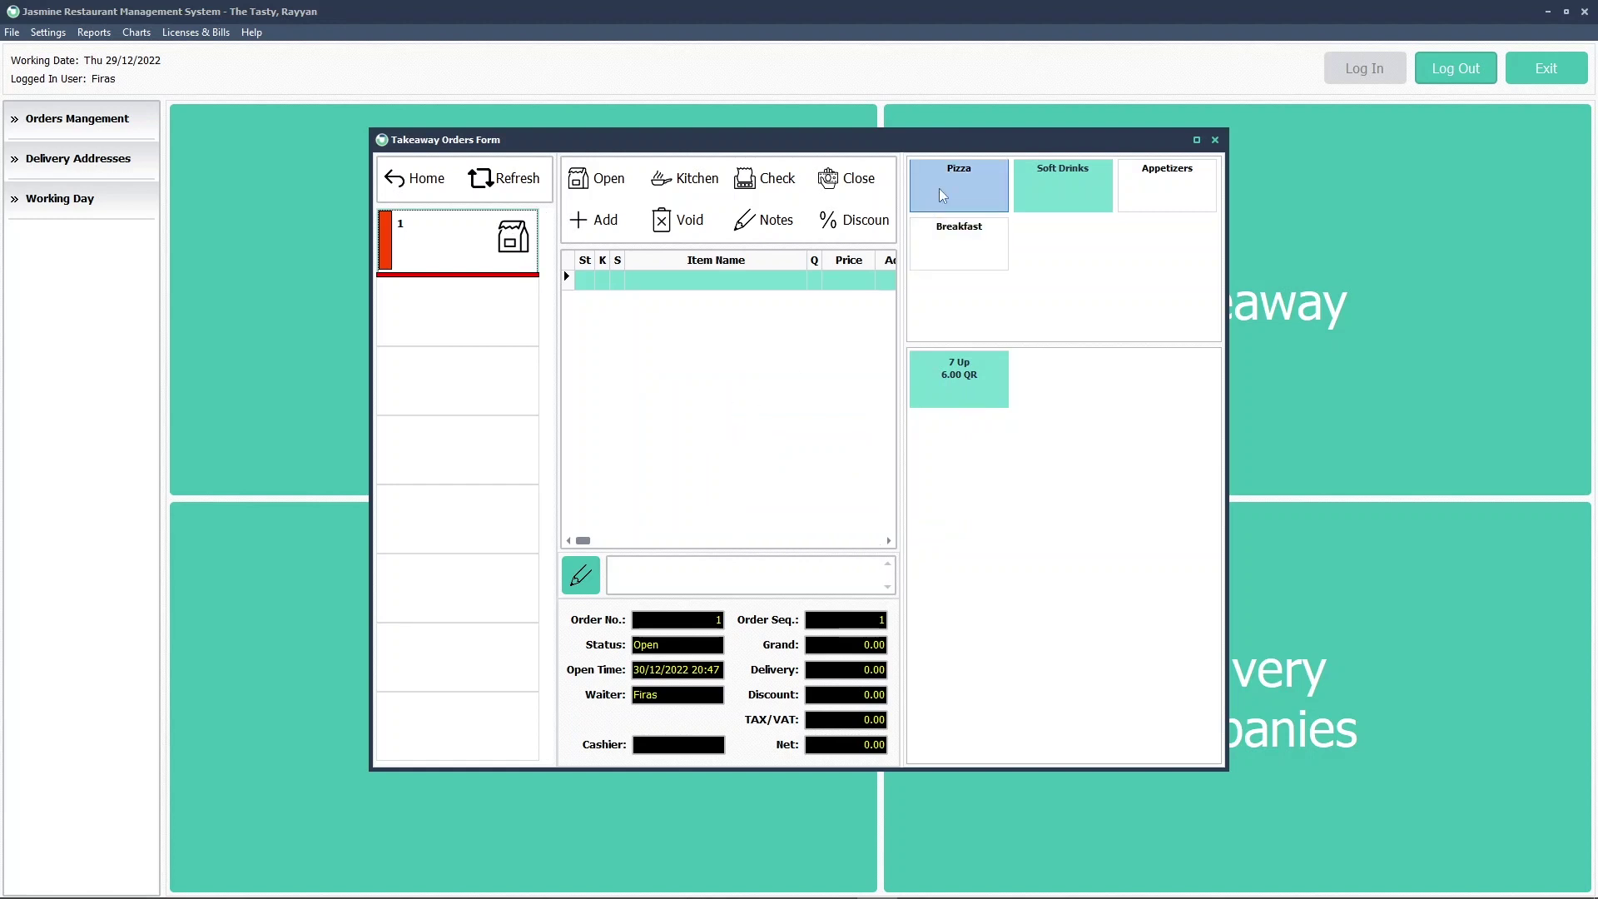
click(966, 383)
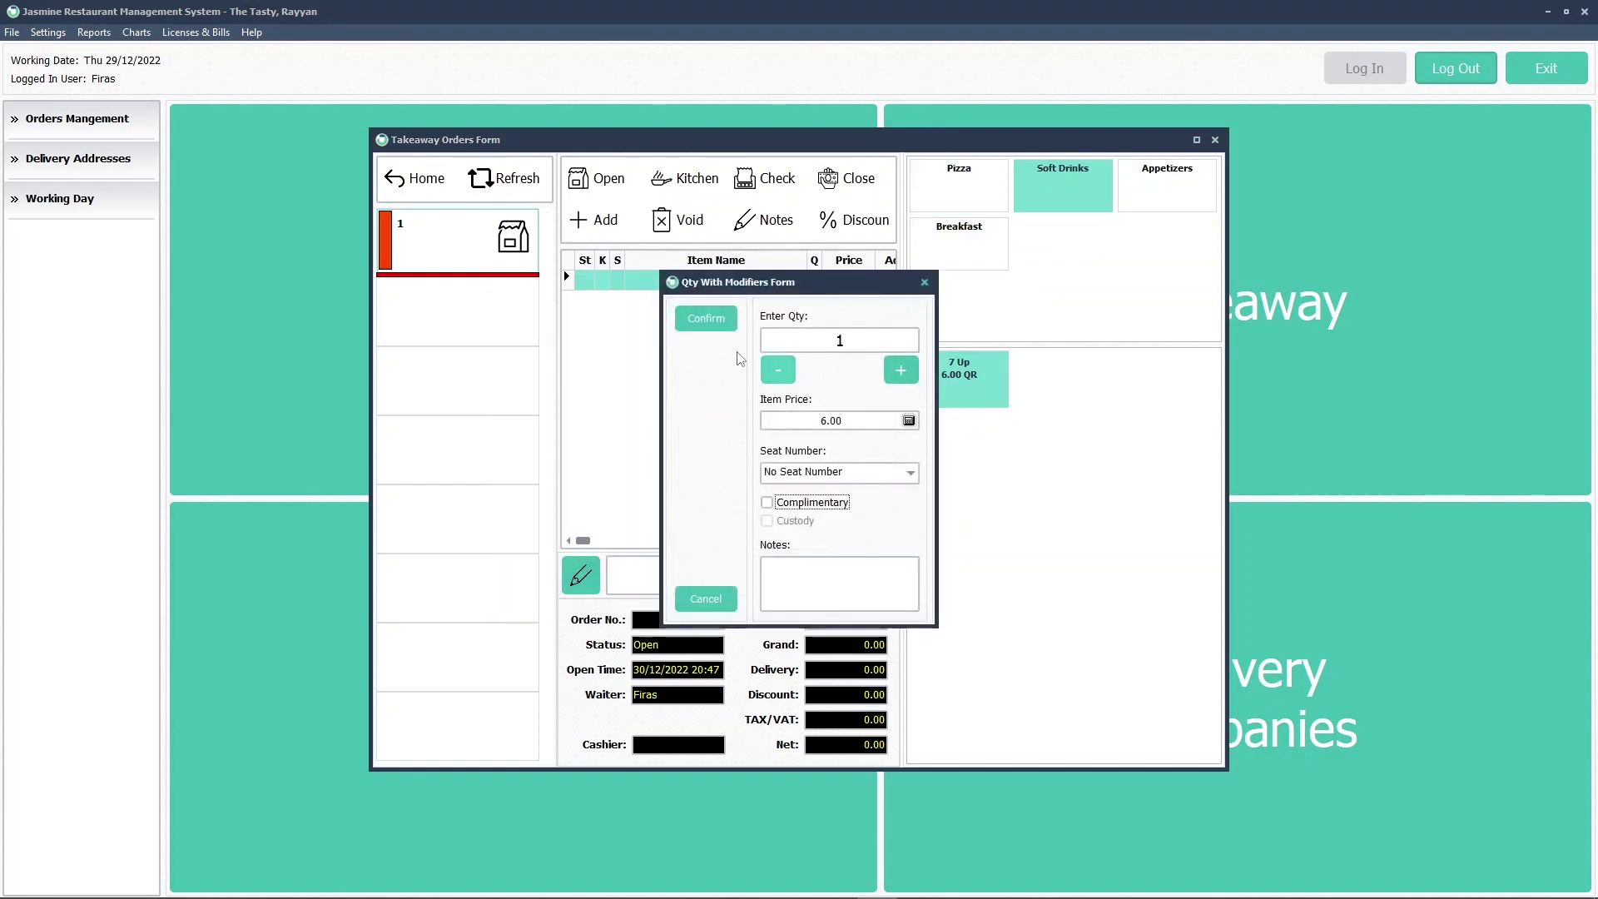
click(723, 323)
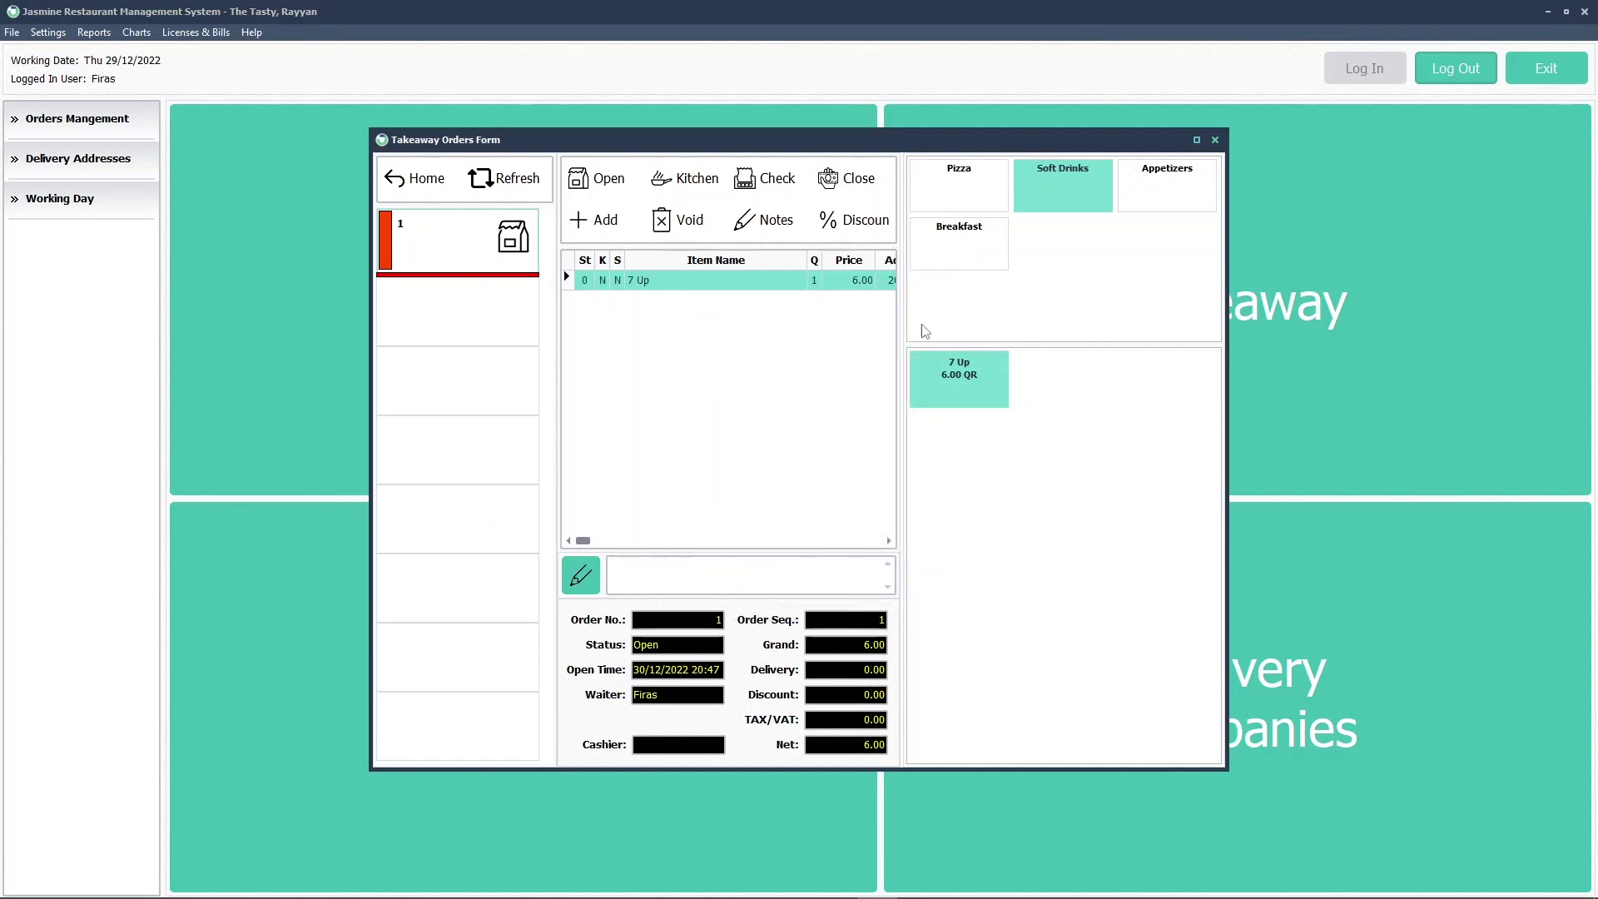
Add one Vegetable Pizza (Small) with the Extra Cheese modifier to the takeaway order and select its order line.
click(988, 193)
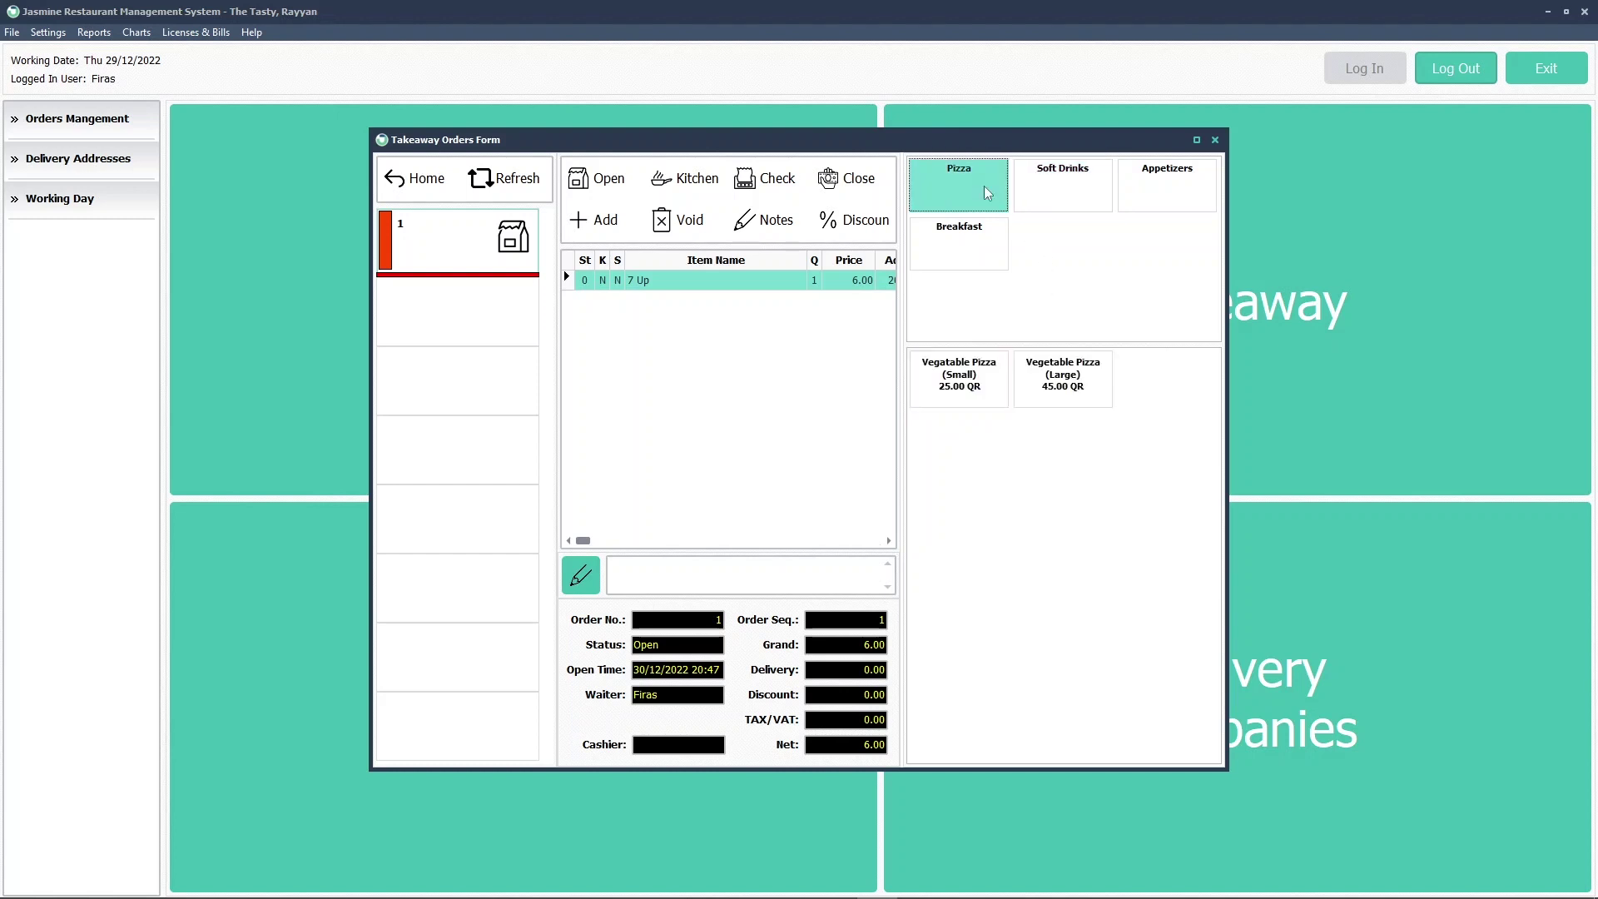
click(959, 391)
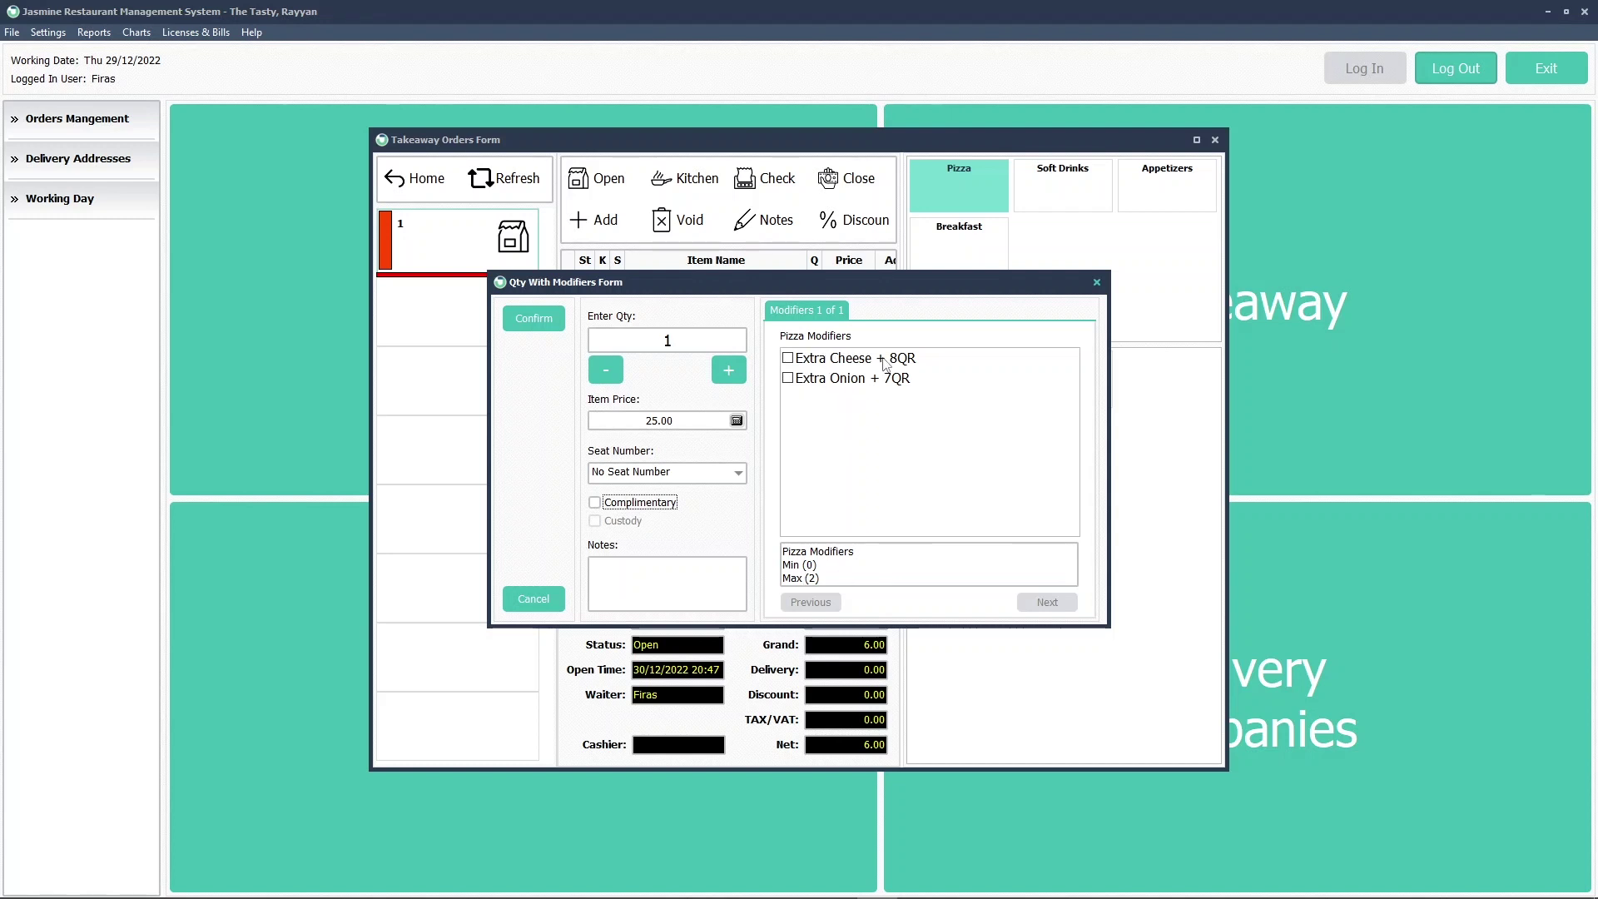
click(830, 367)
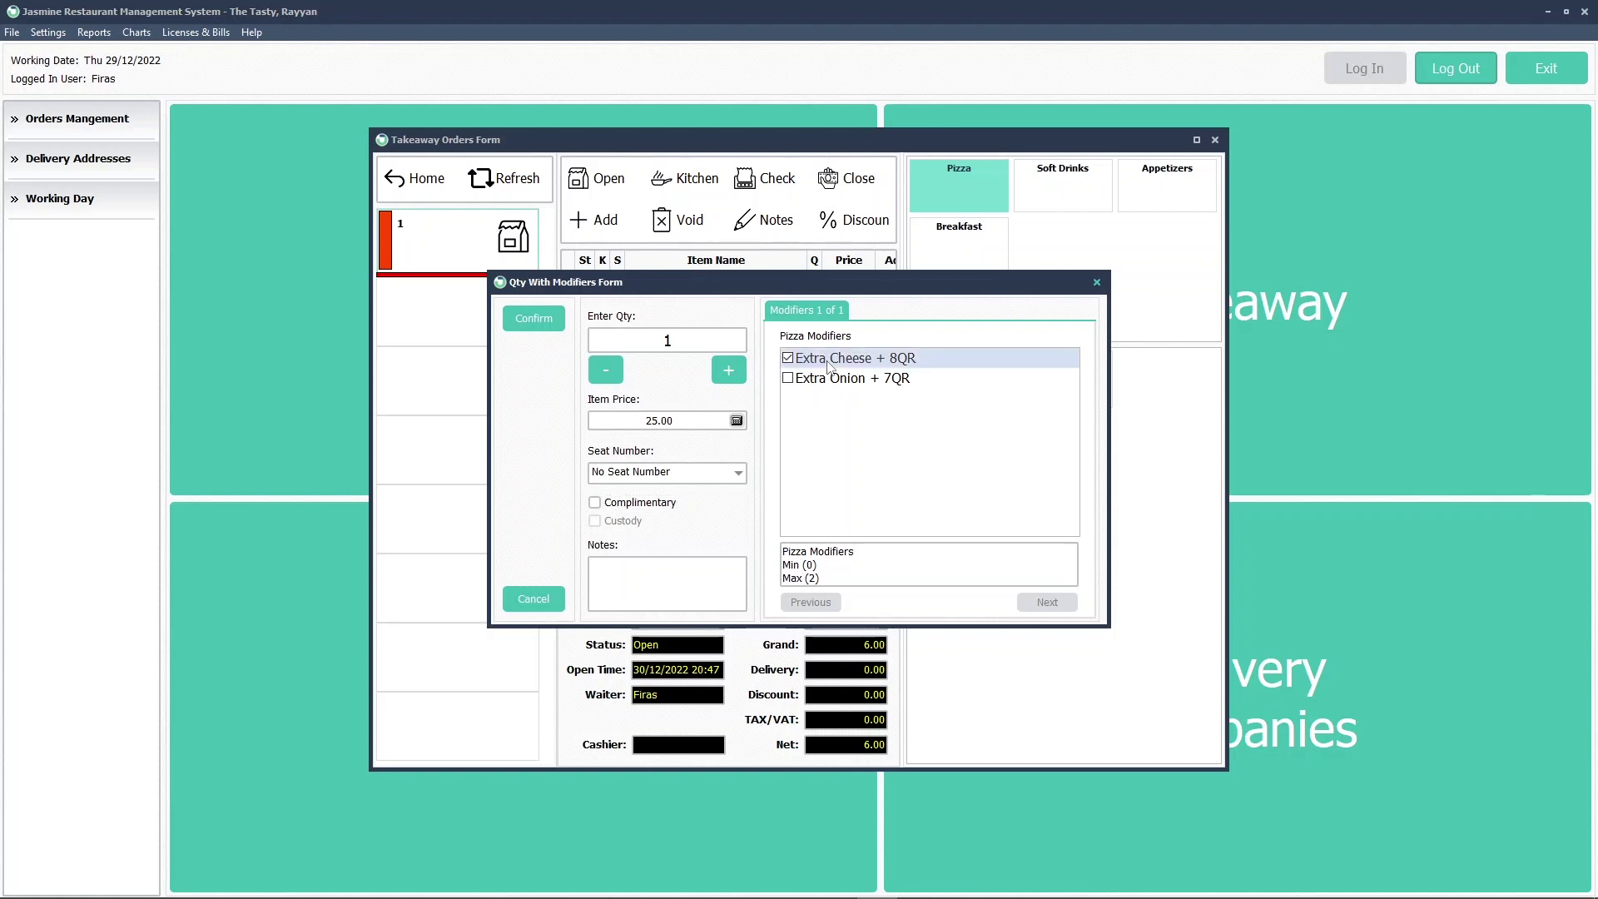
click(546, 323)
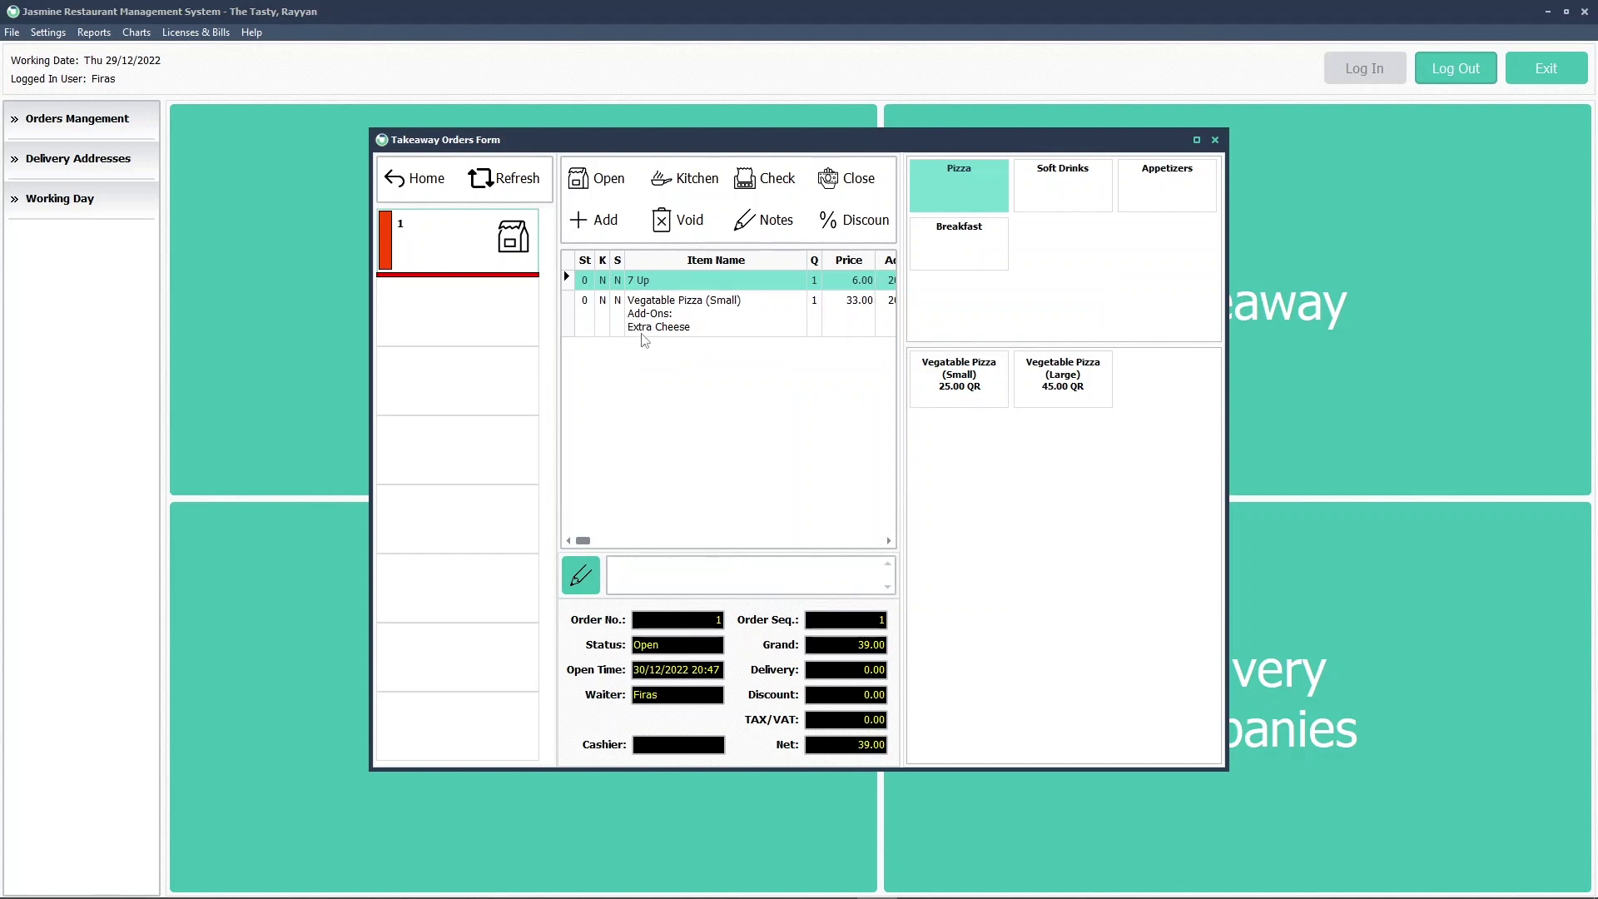
click(716, 334)
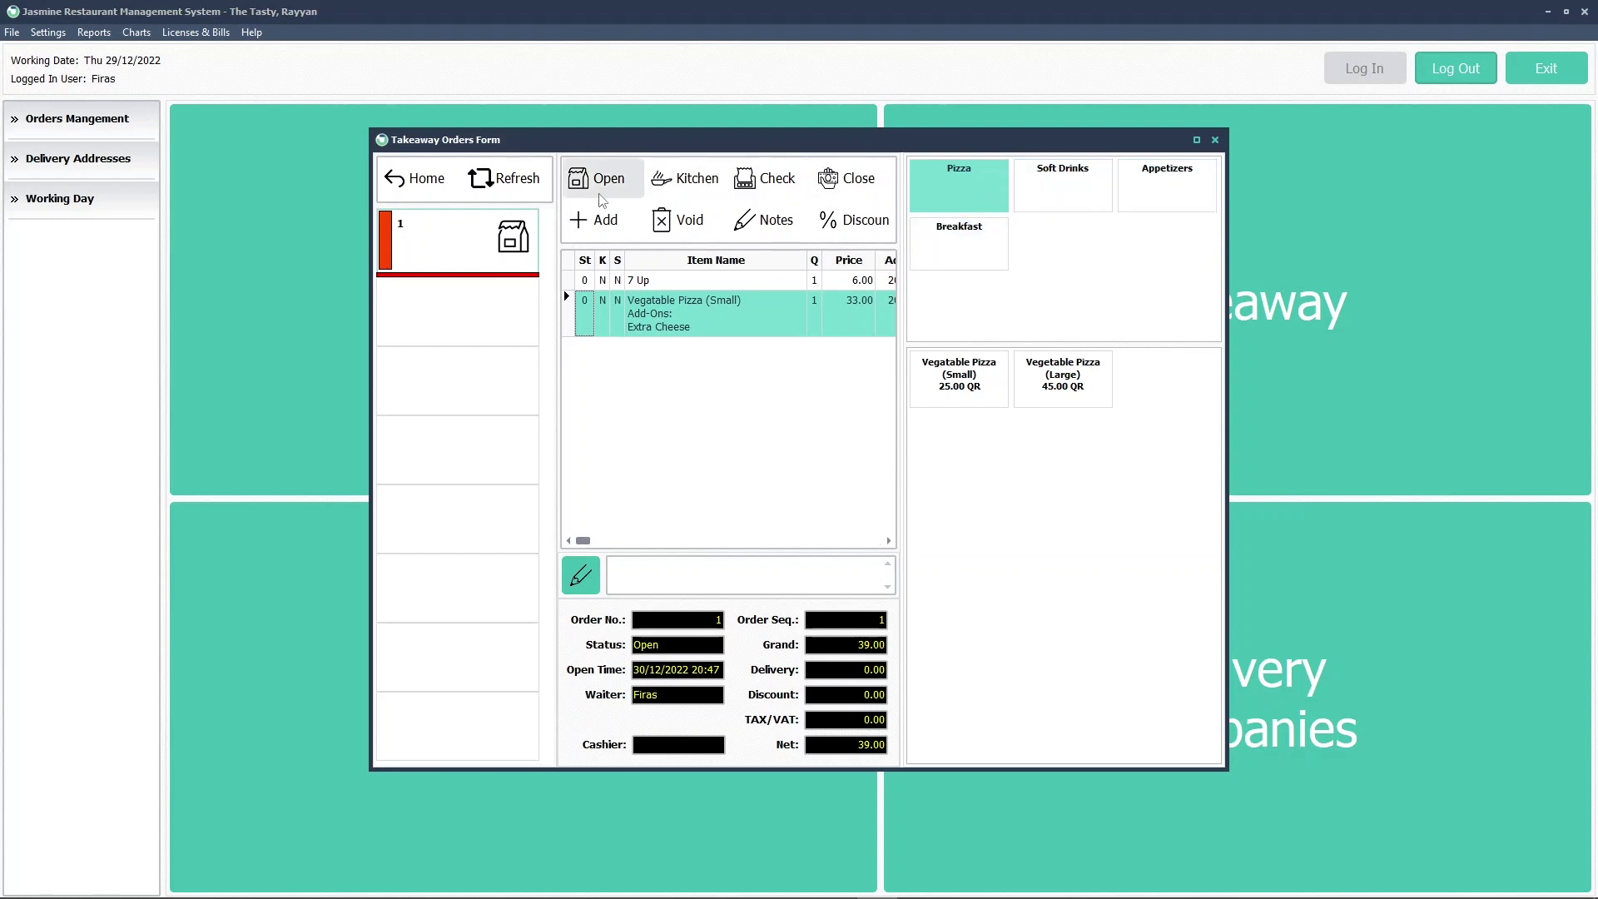
Leave the takeaway orders form, then log out of and exit the POS application.
click(444, 197)
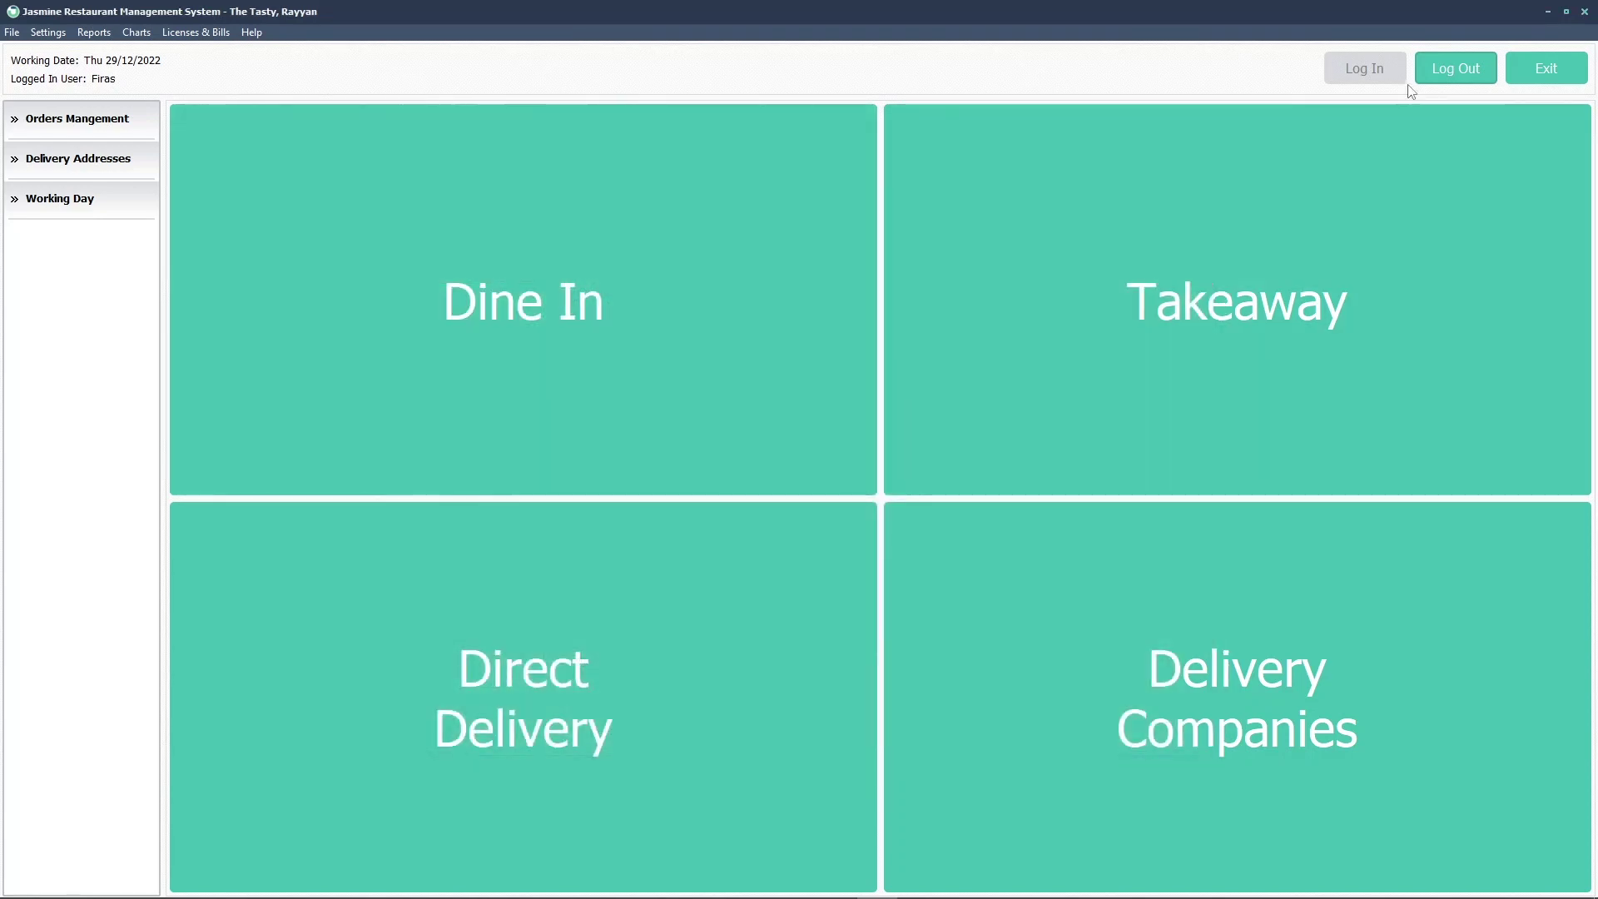
click(1460, 75)
click(1512, 72)
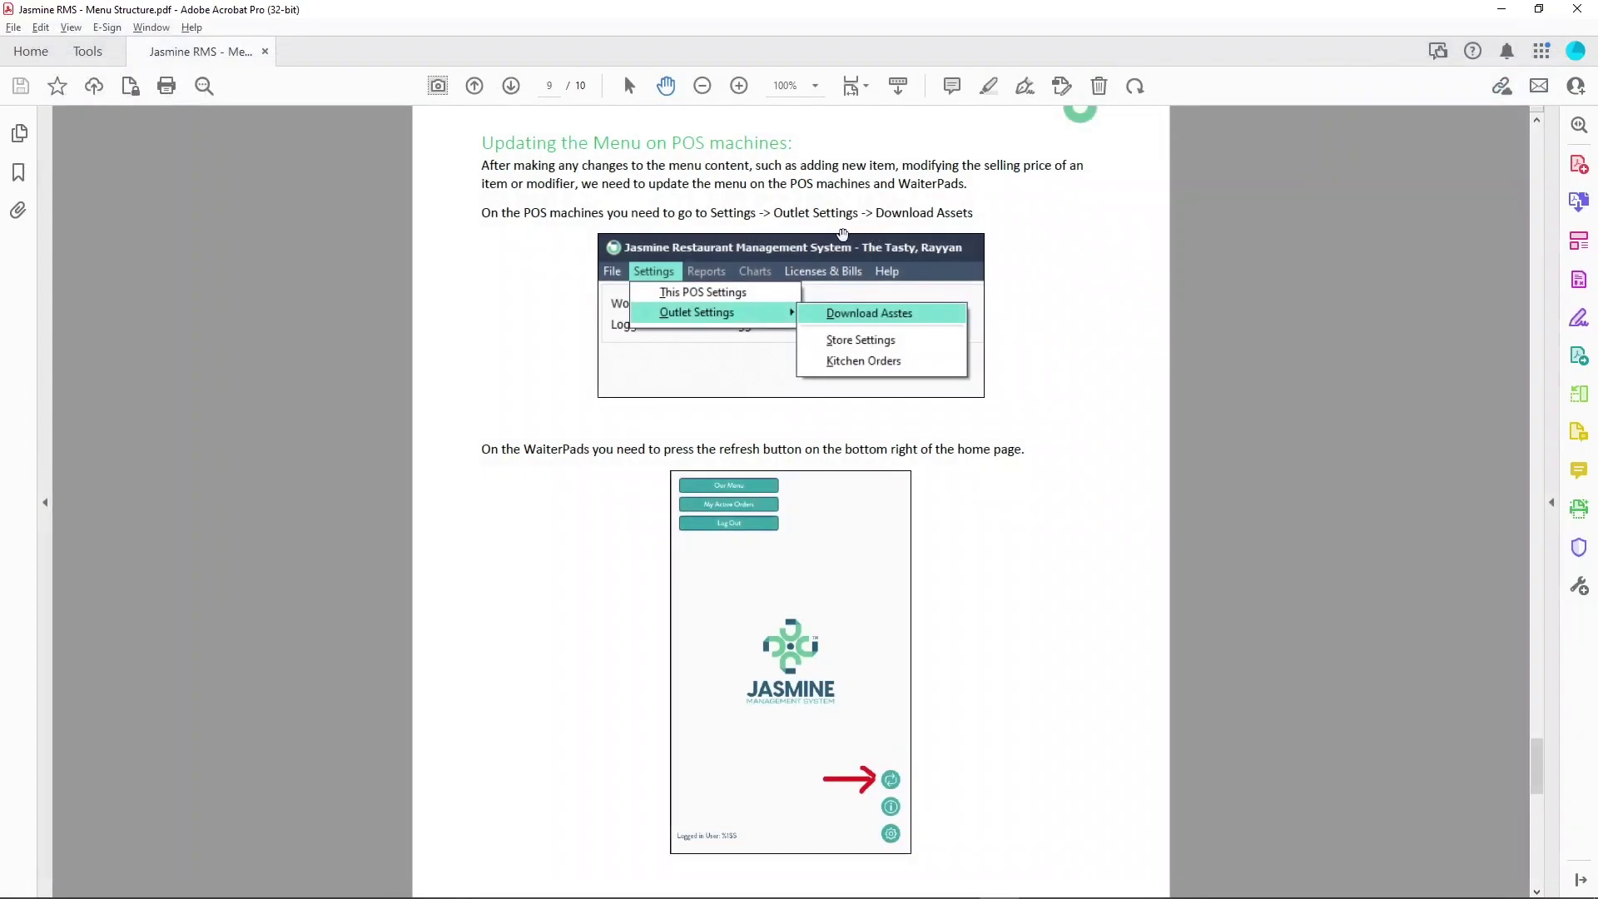
Switch to the Jasmine RMS website in the browser and open the management page for menu categories.
click(1502, 12)
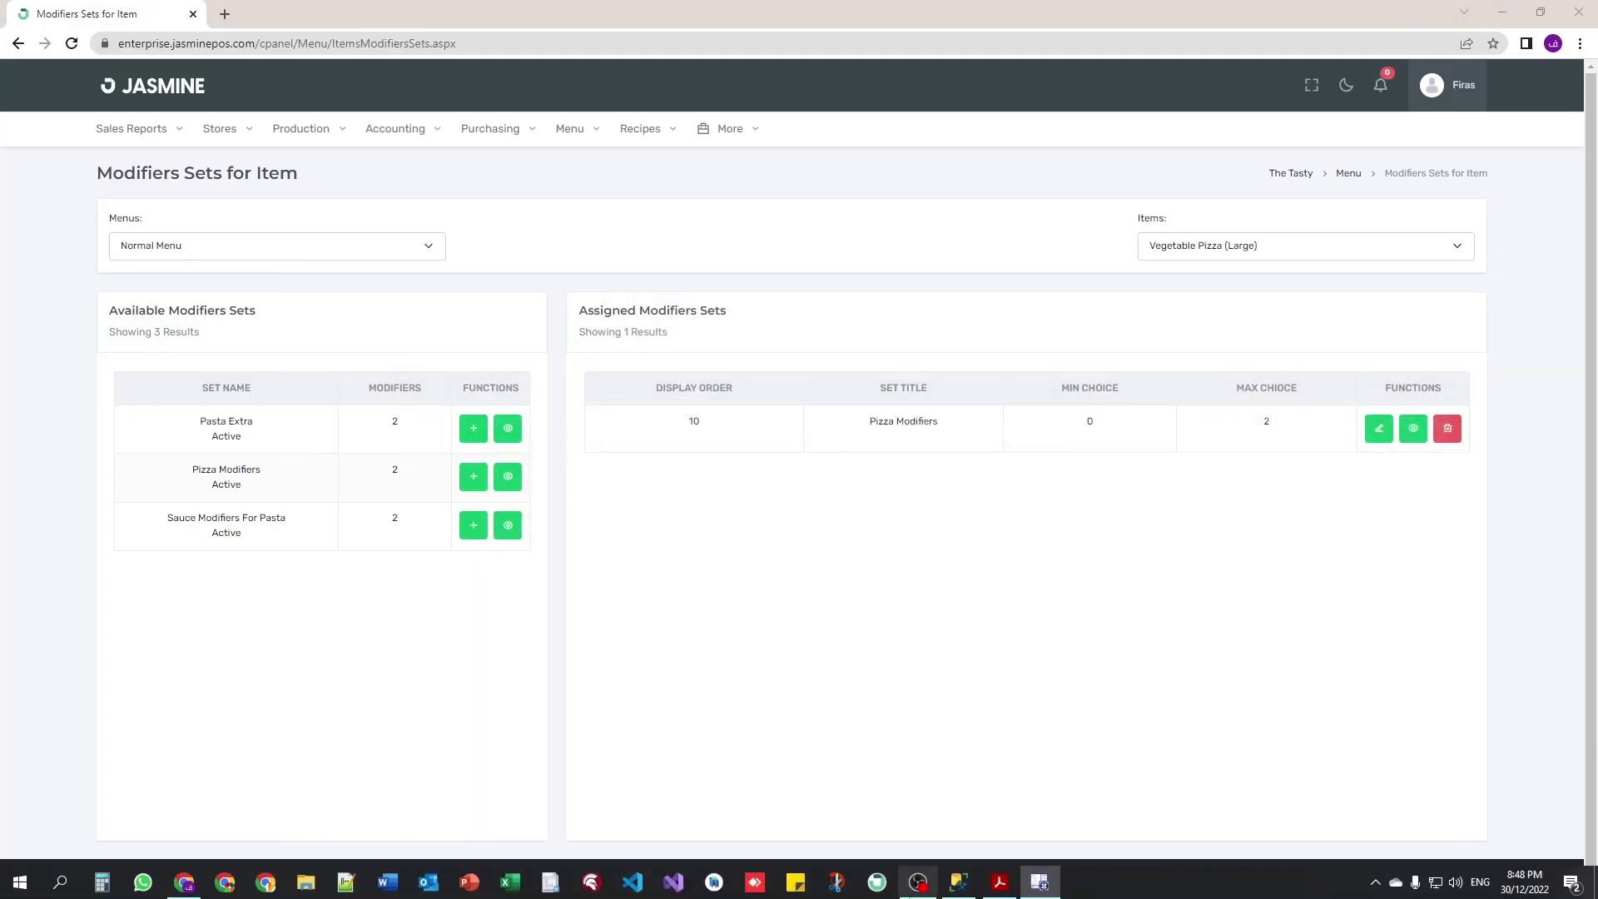
click(154, 85)
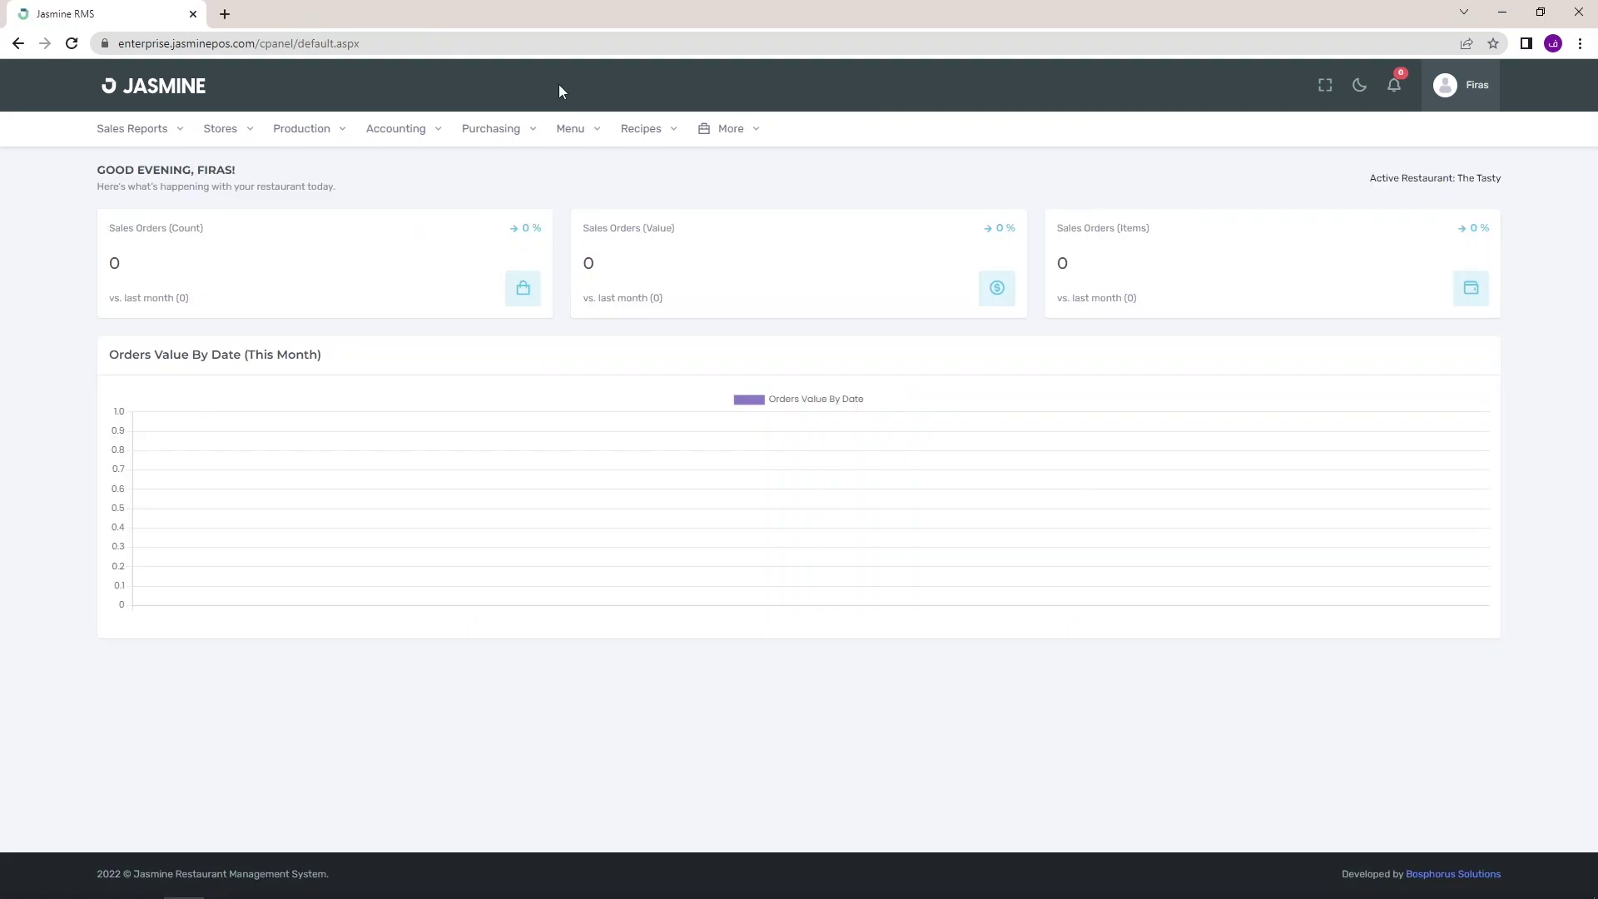
click(571, 128)
click(575, 193)
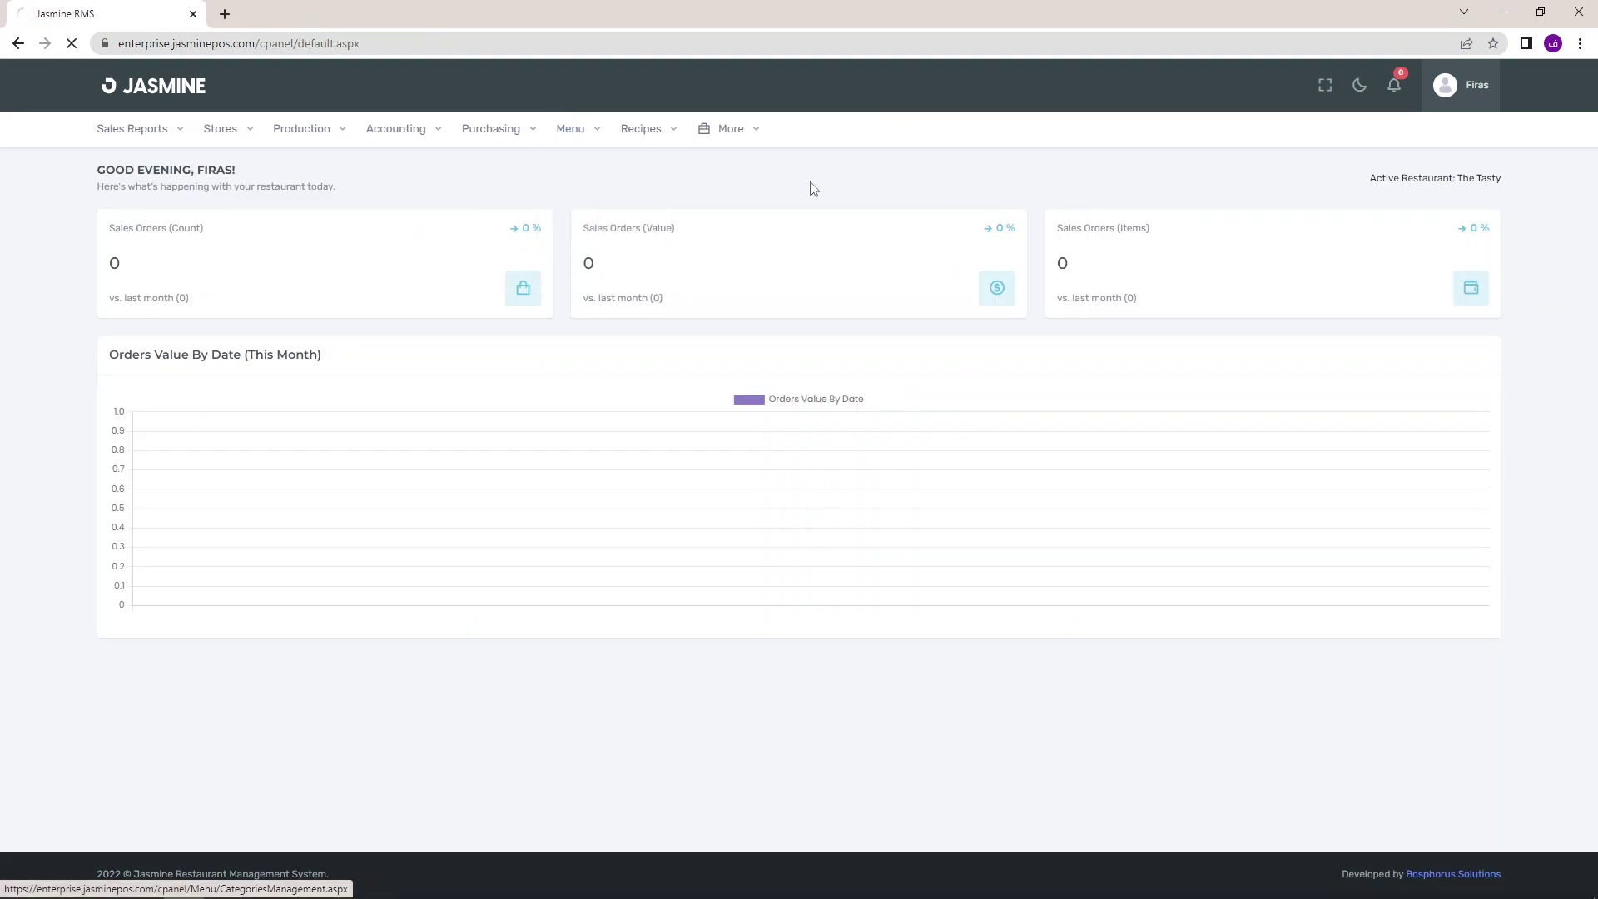
Create an active category named Pasta in the Normal Menu, with باستا as its secondary-language name.
click(1273, 225)
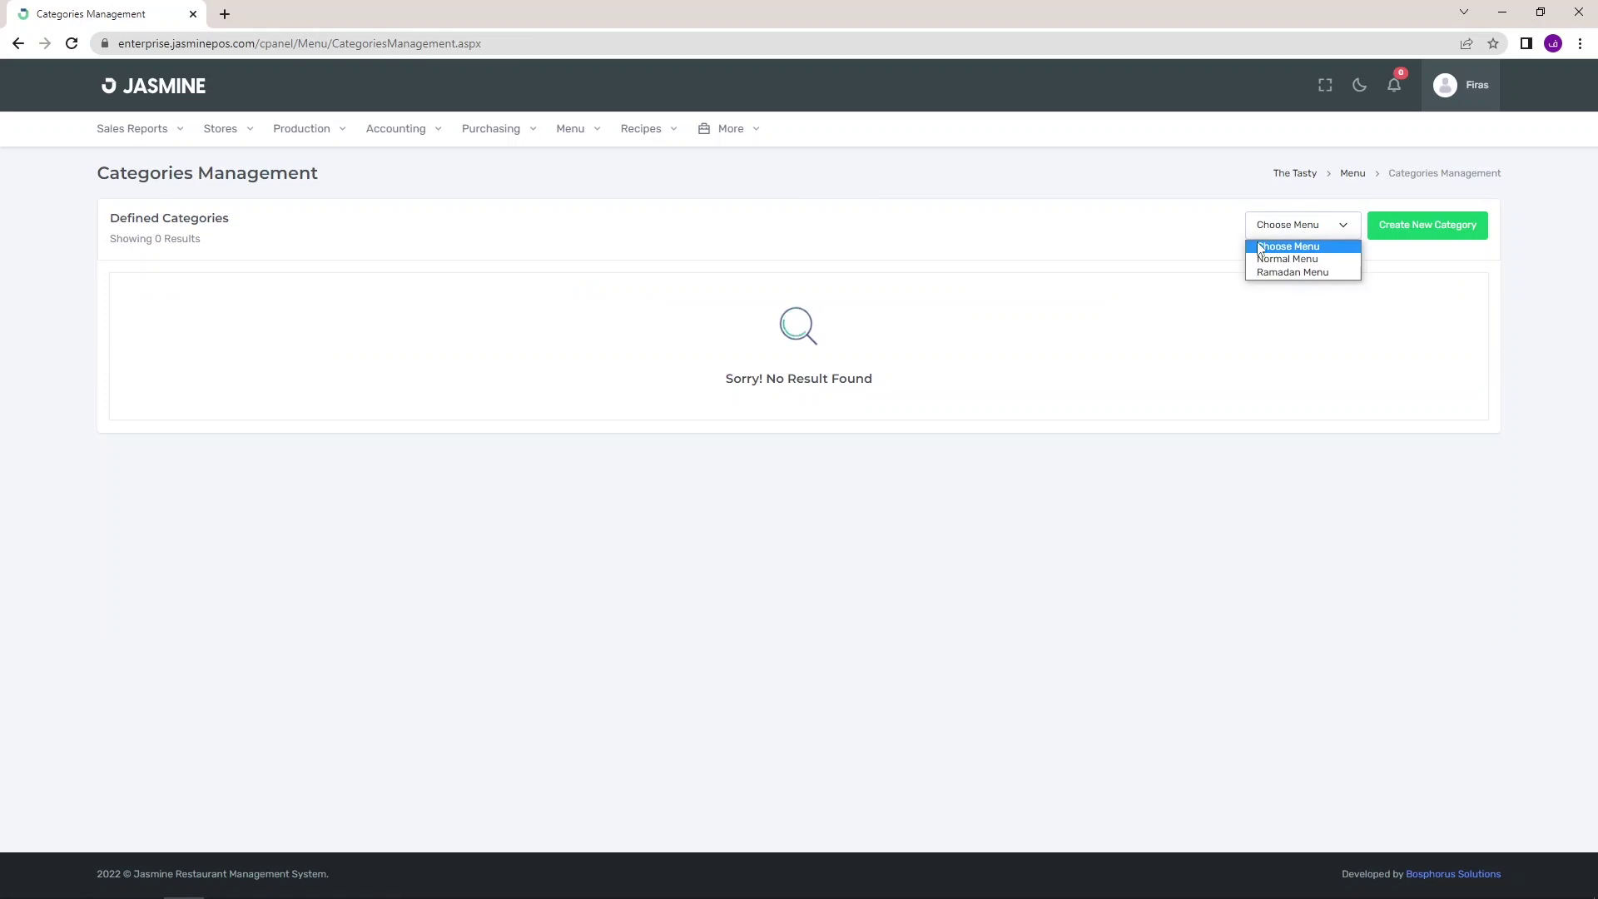
click(1262, 259)
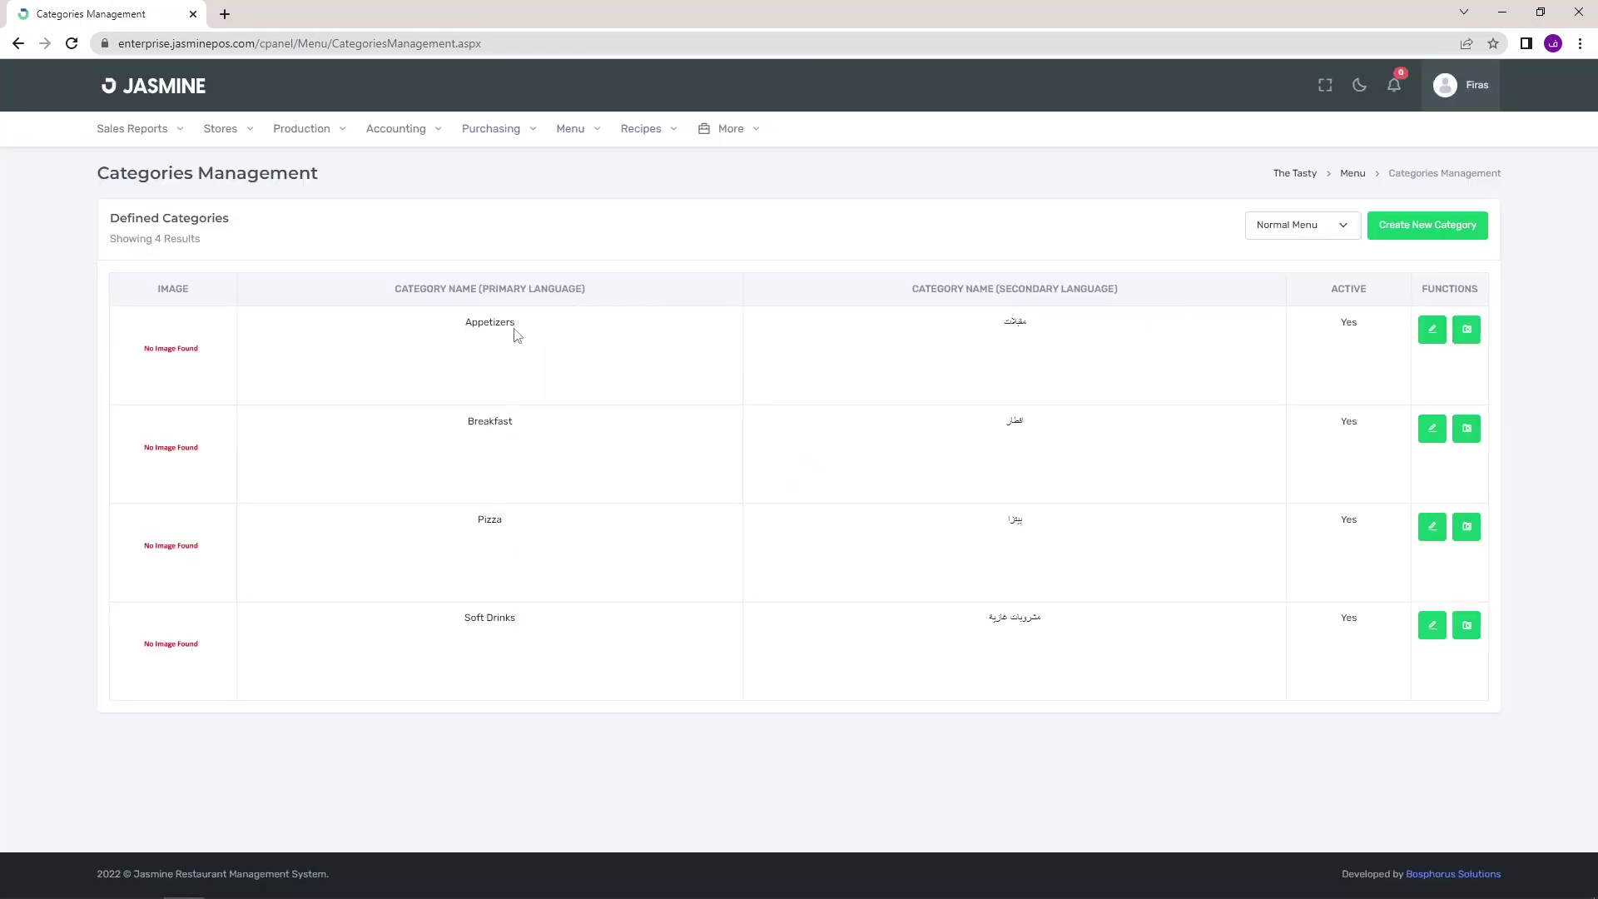
click(1463, 224)
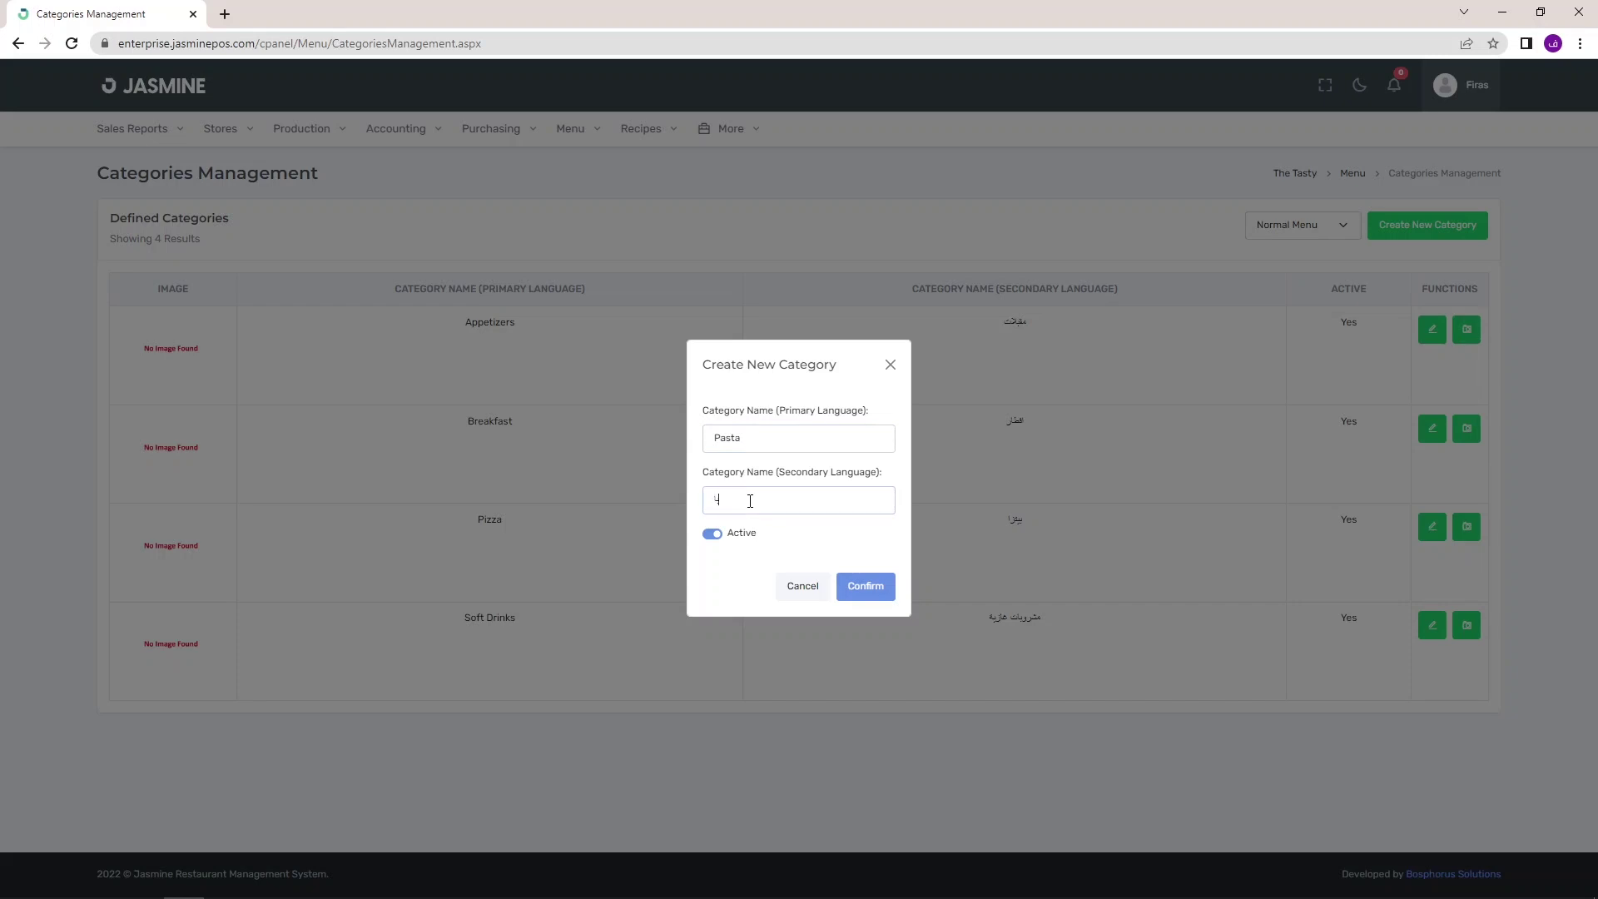
click(865, 587)
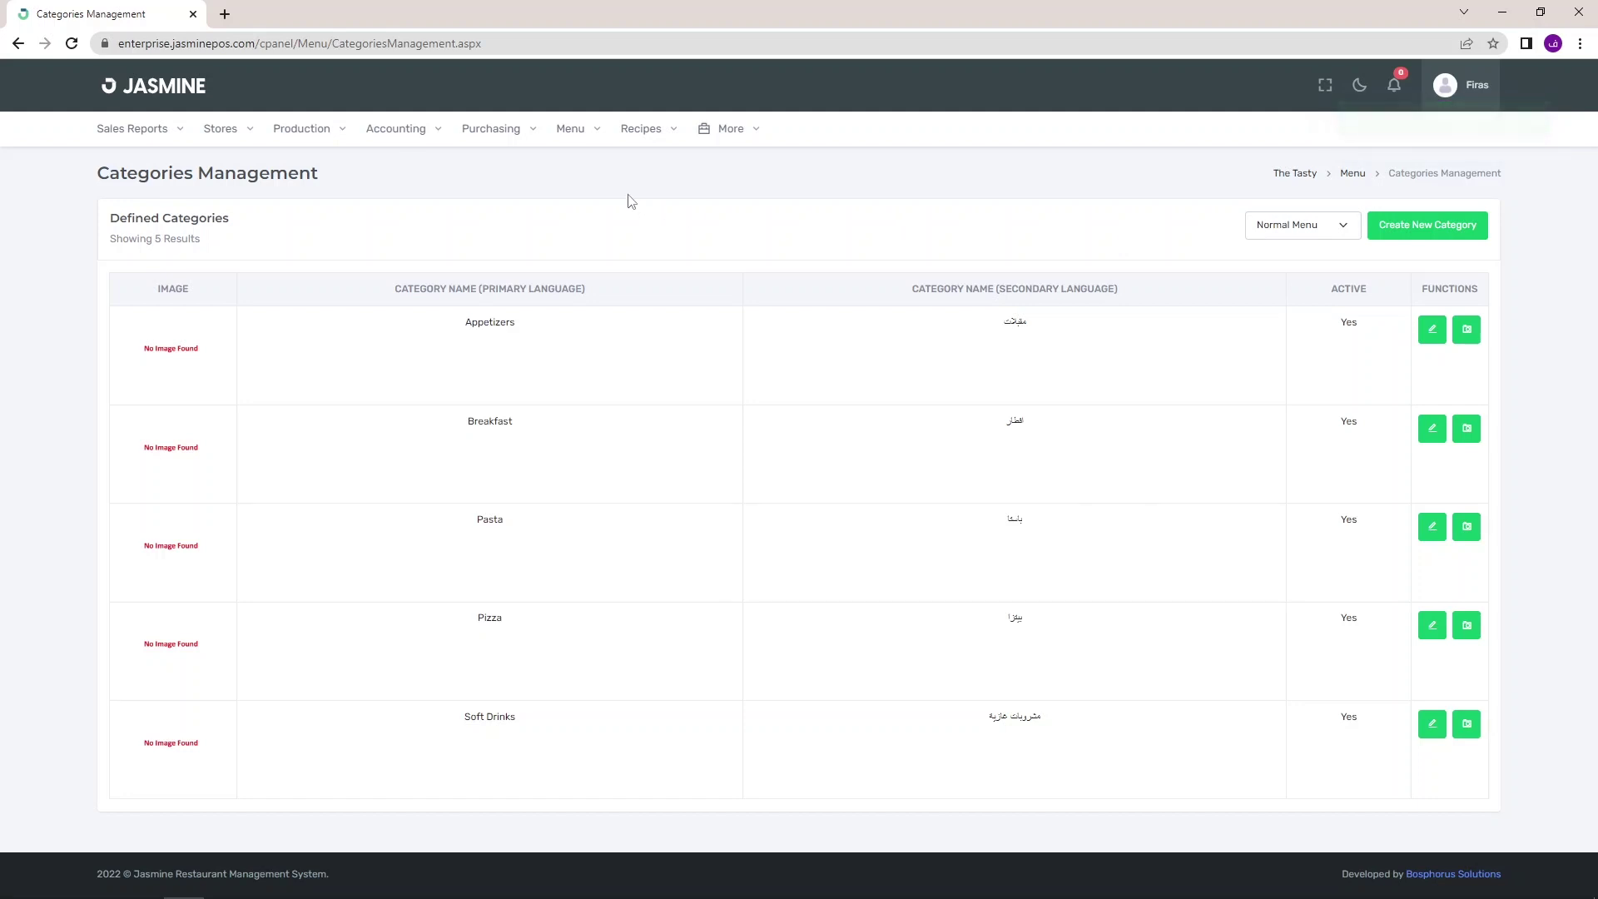
Assign the Pasta item to the Pasta category of the Normal Menu on the Items in Categories page.
mouse_move(589, 136)
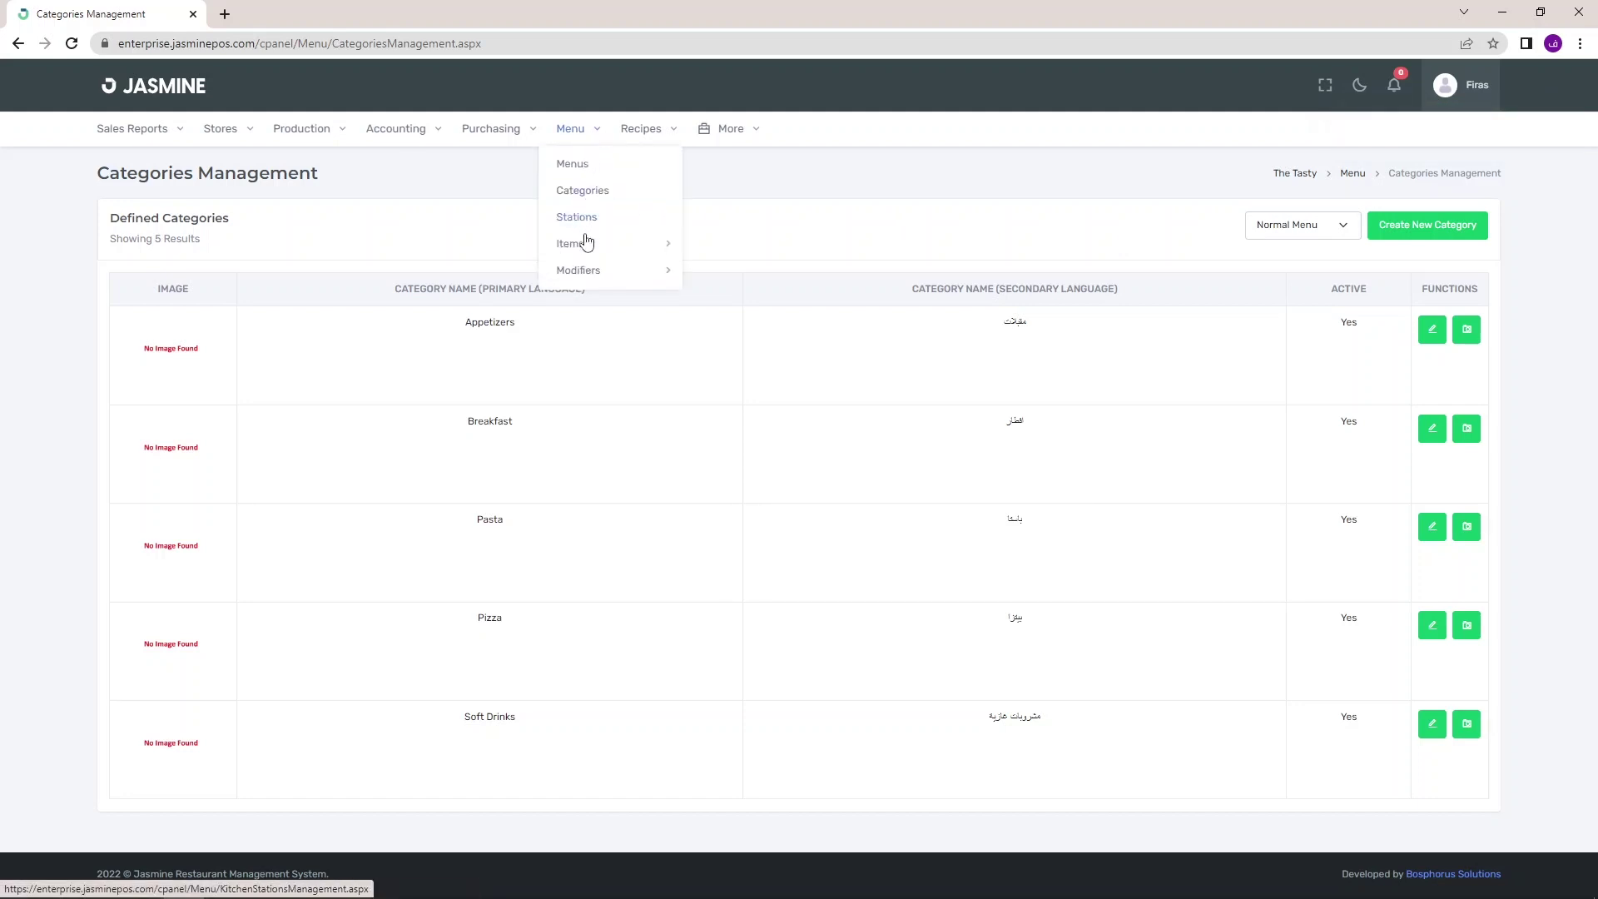
mouse_move(584, 253)
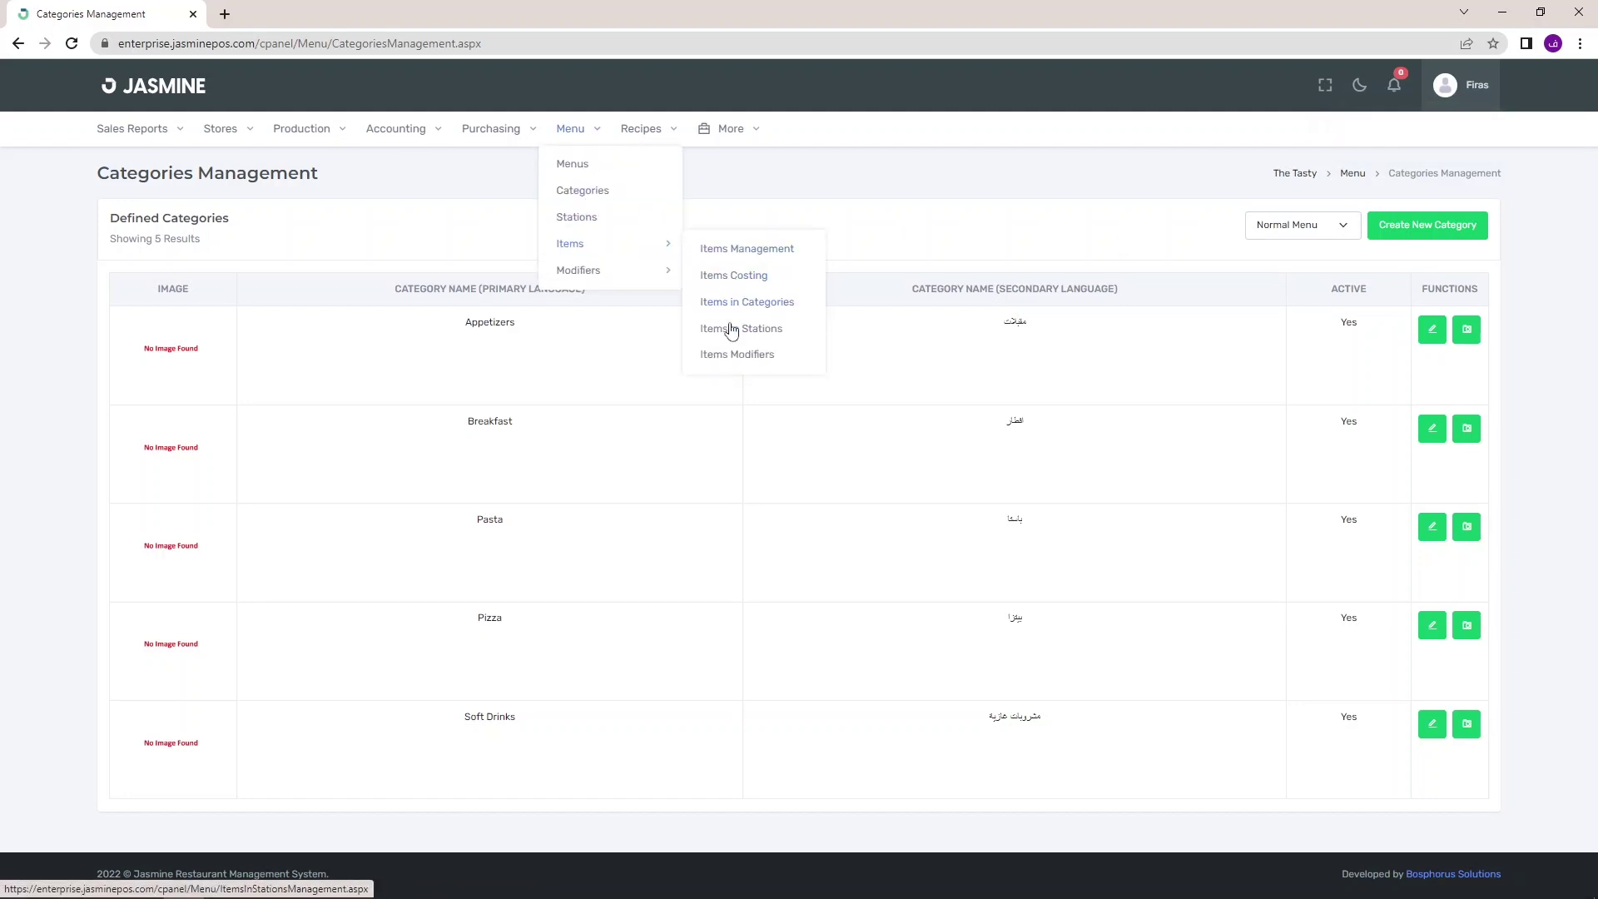
click(706, 304)
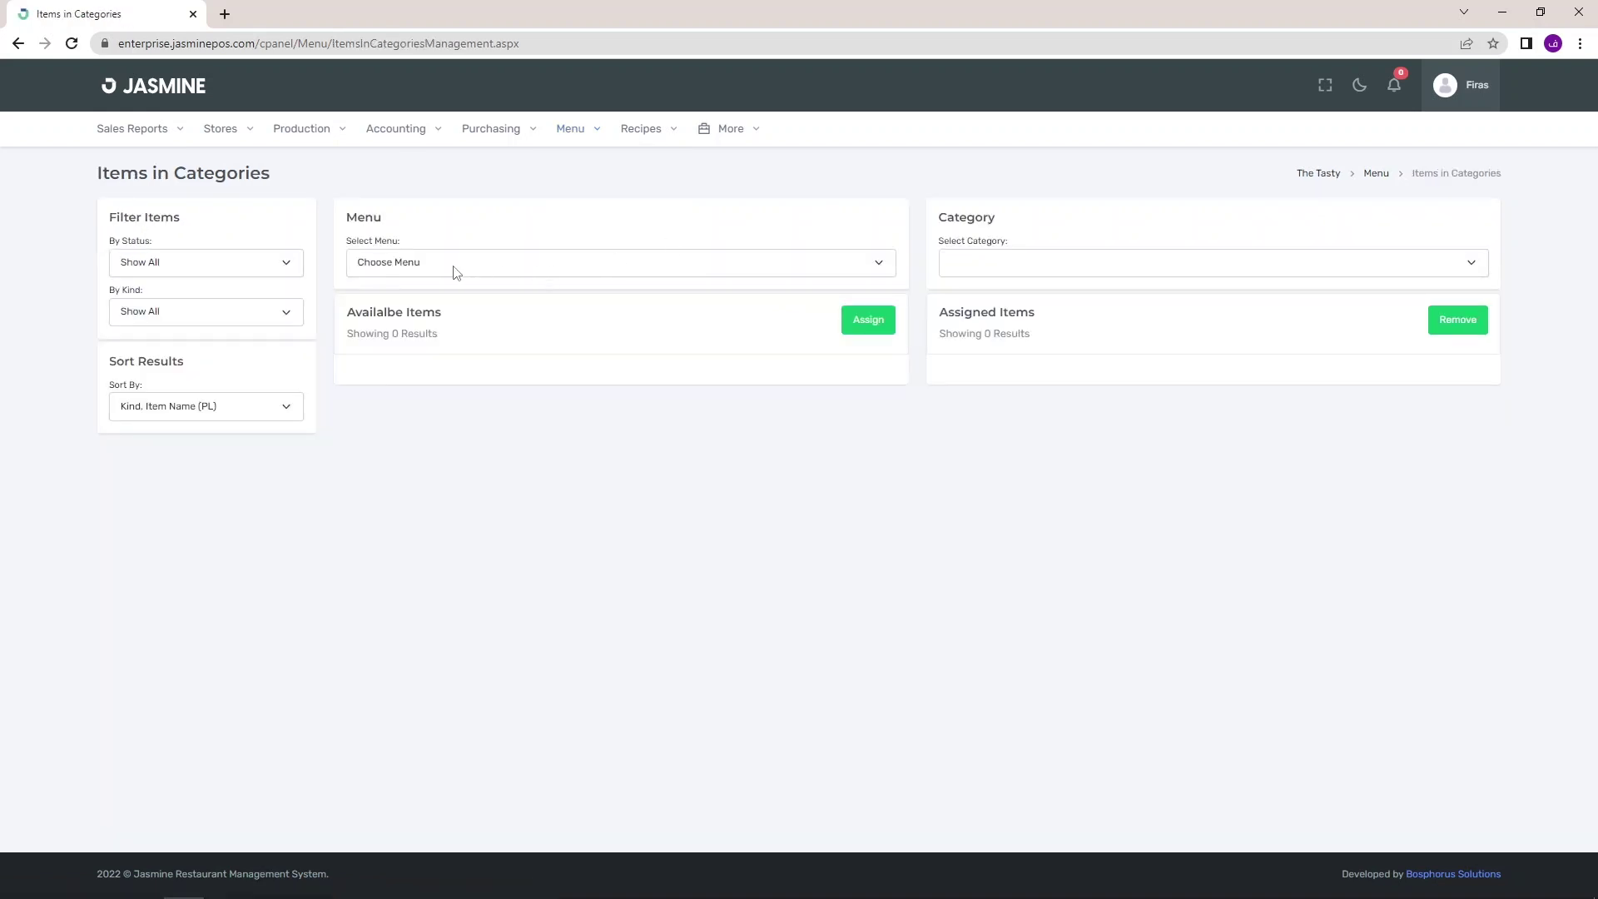
click(457, 263)
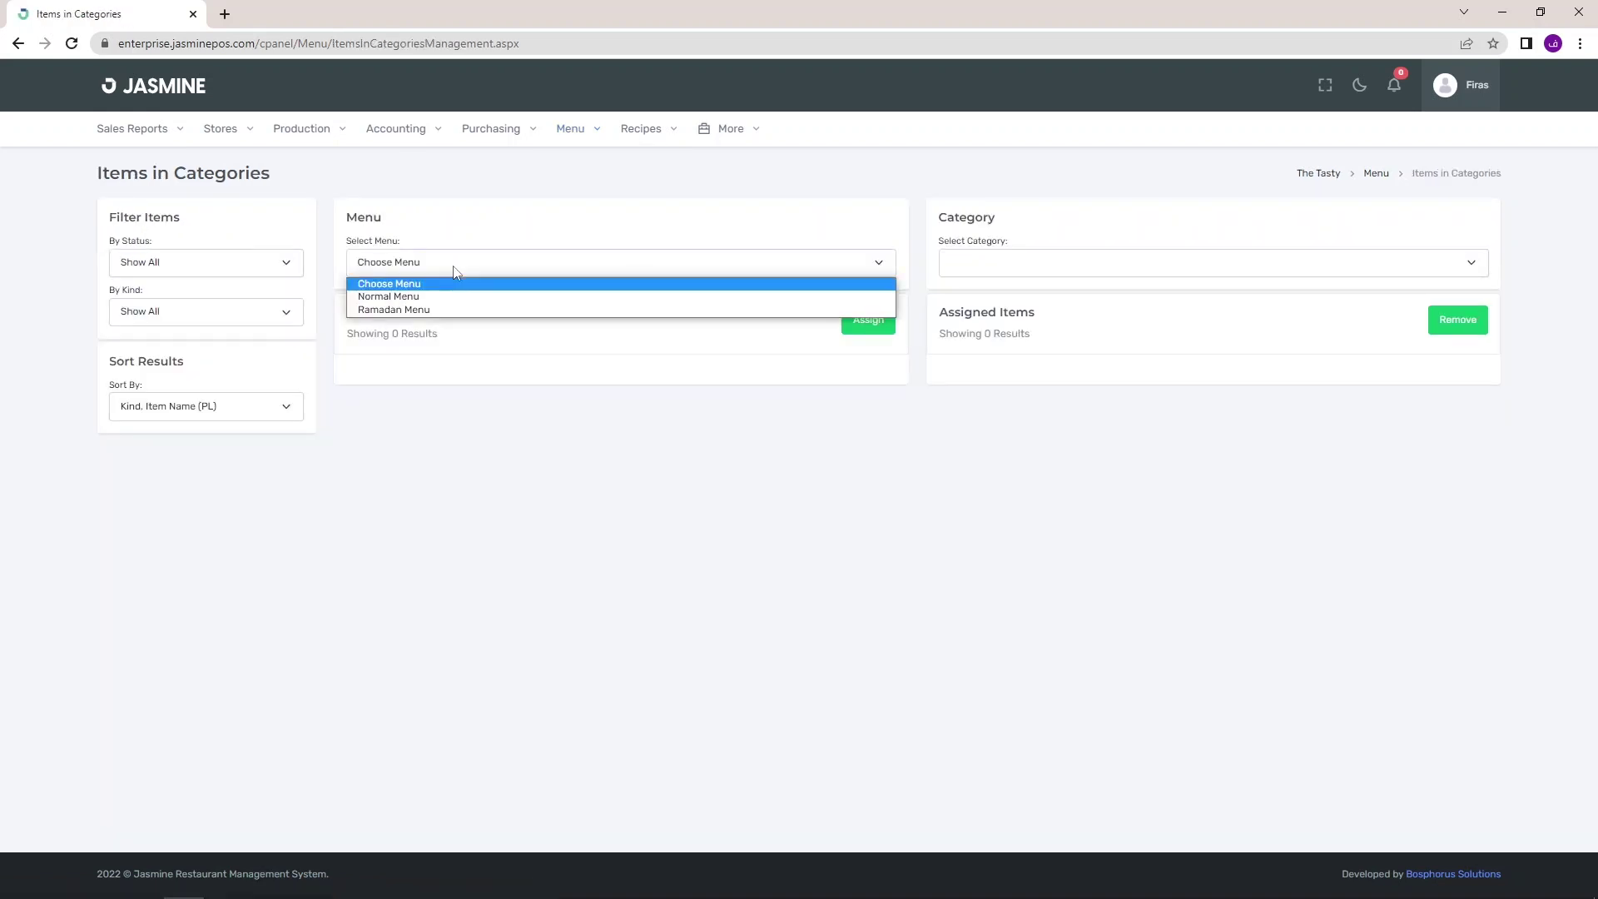
click(440, 297)
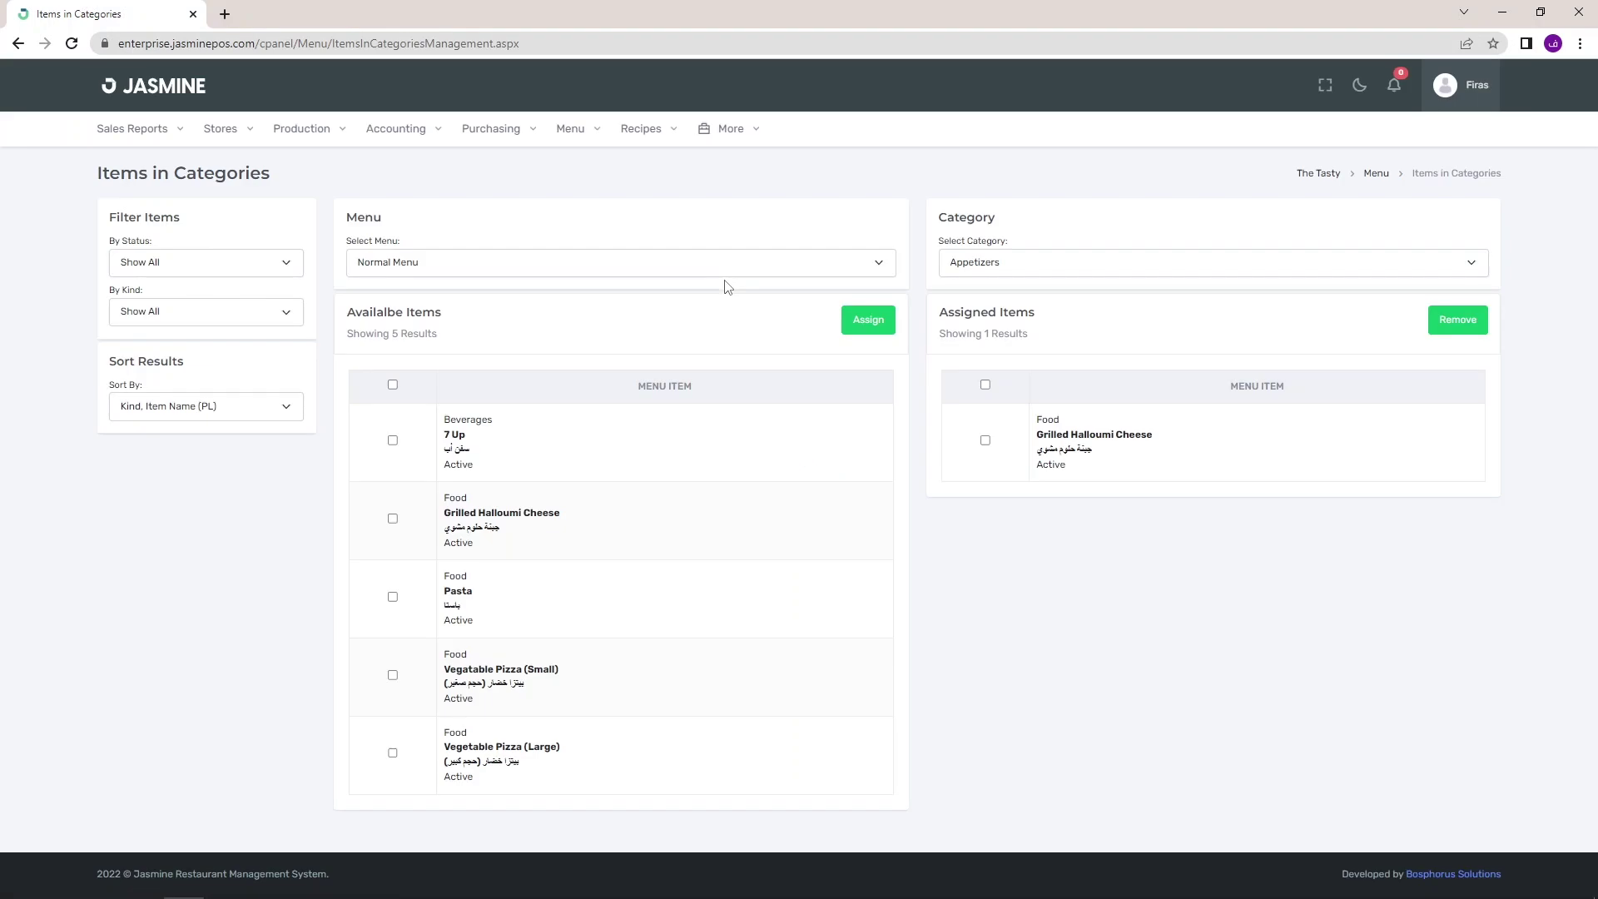
click(1089, 268)
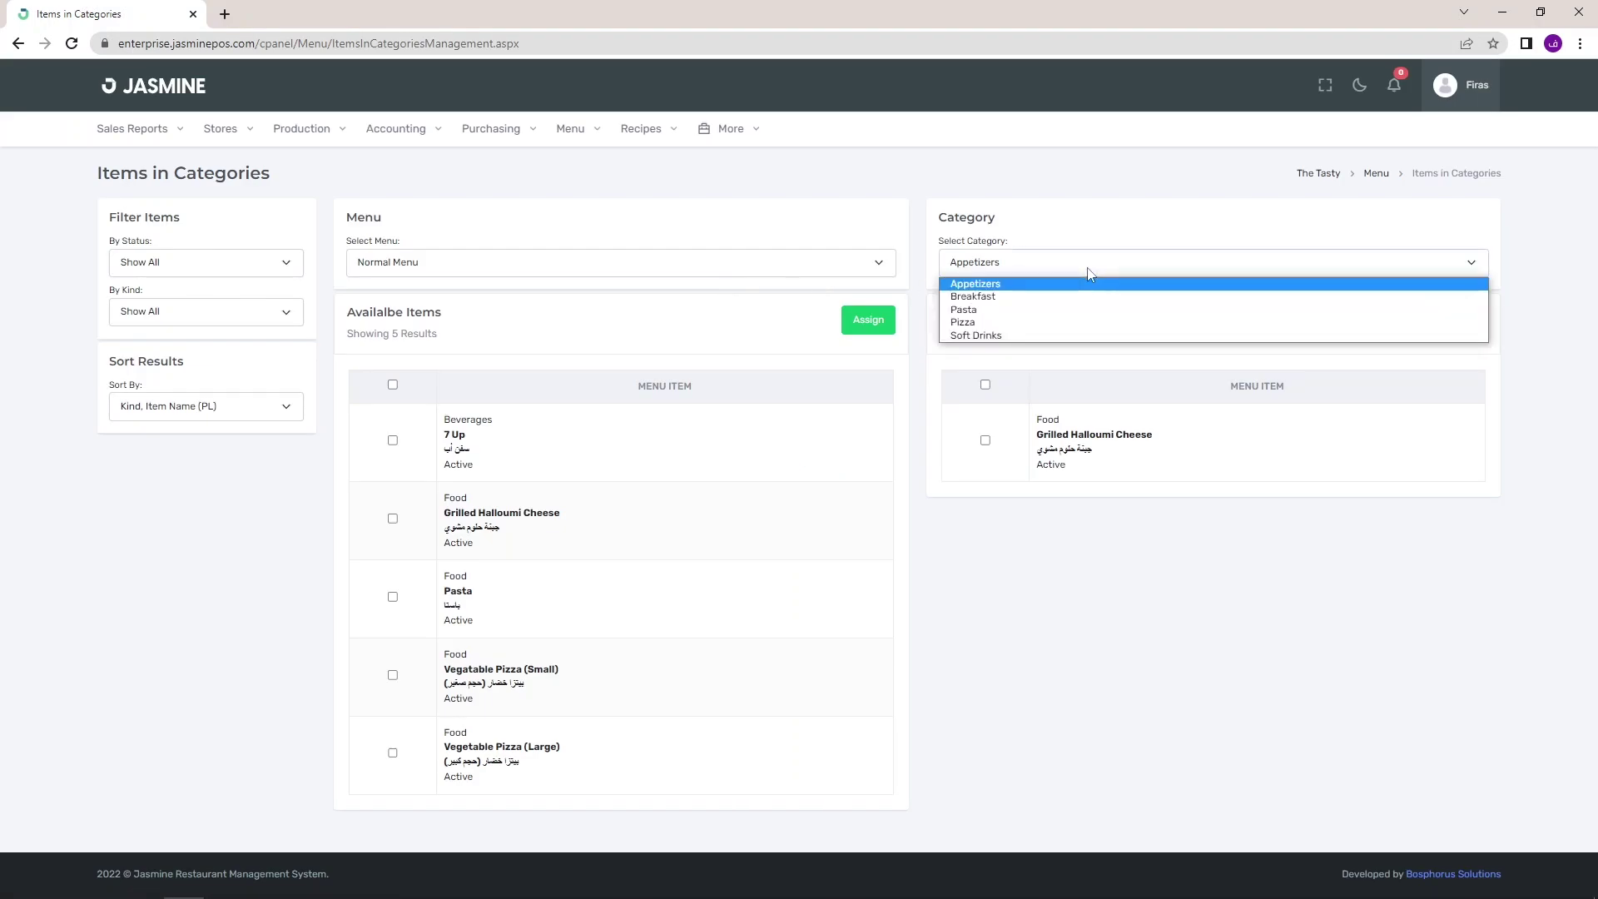
click(978, 310)
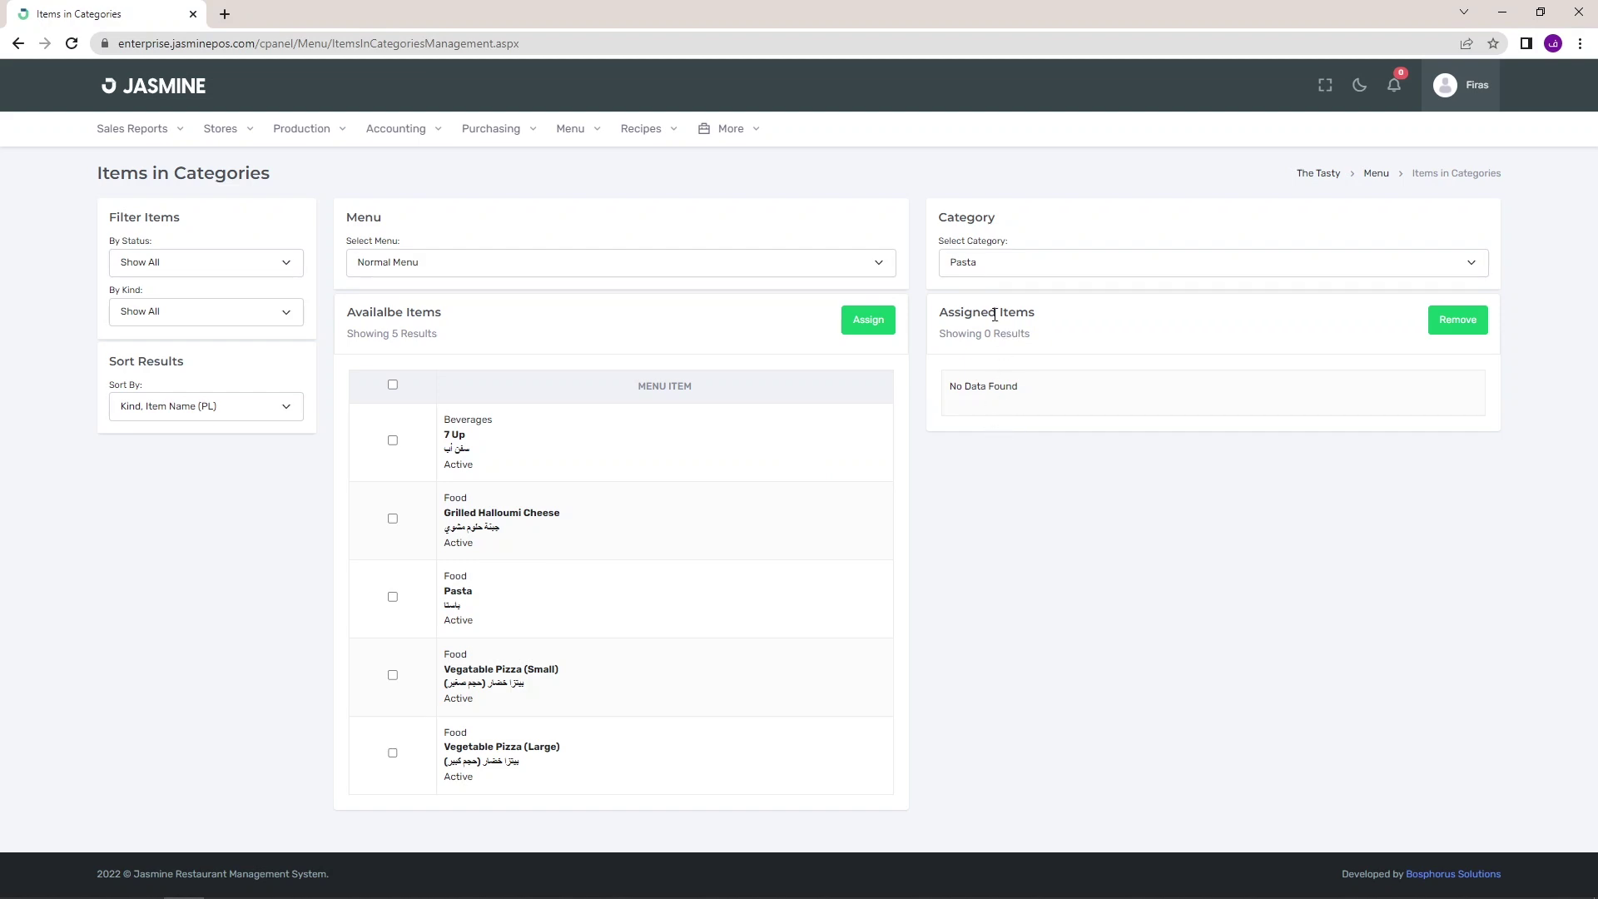
click(392, 597)
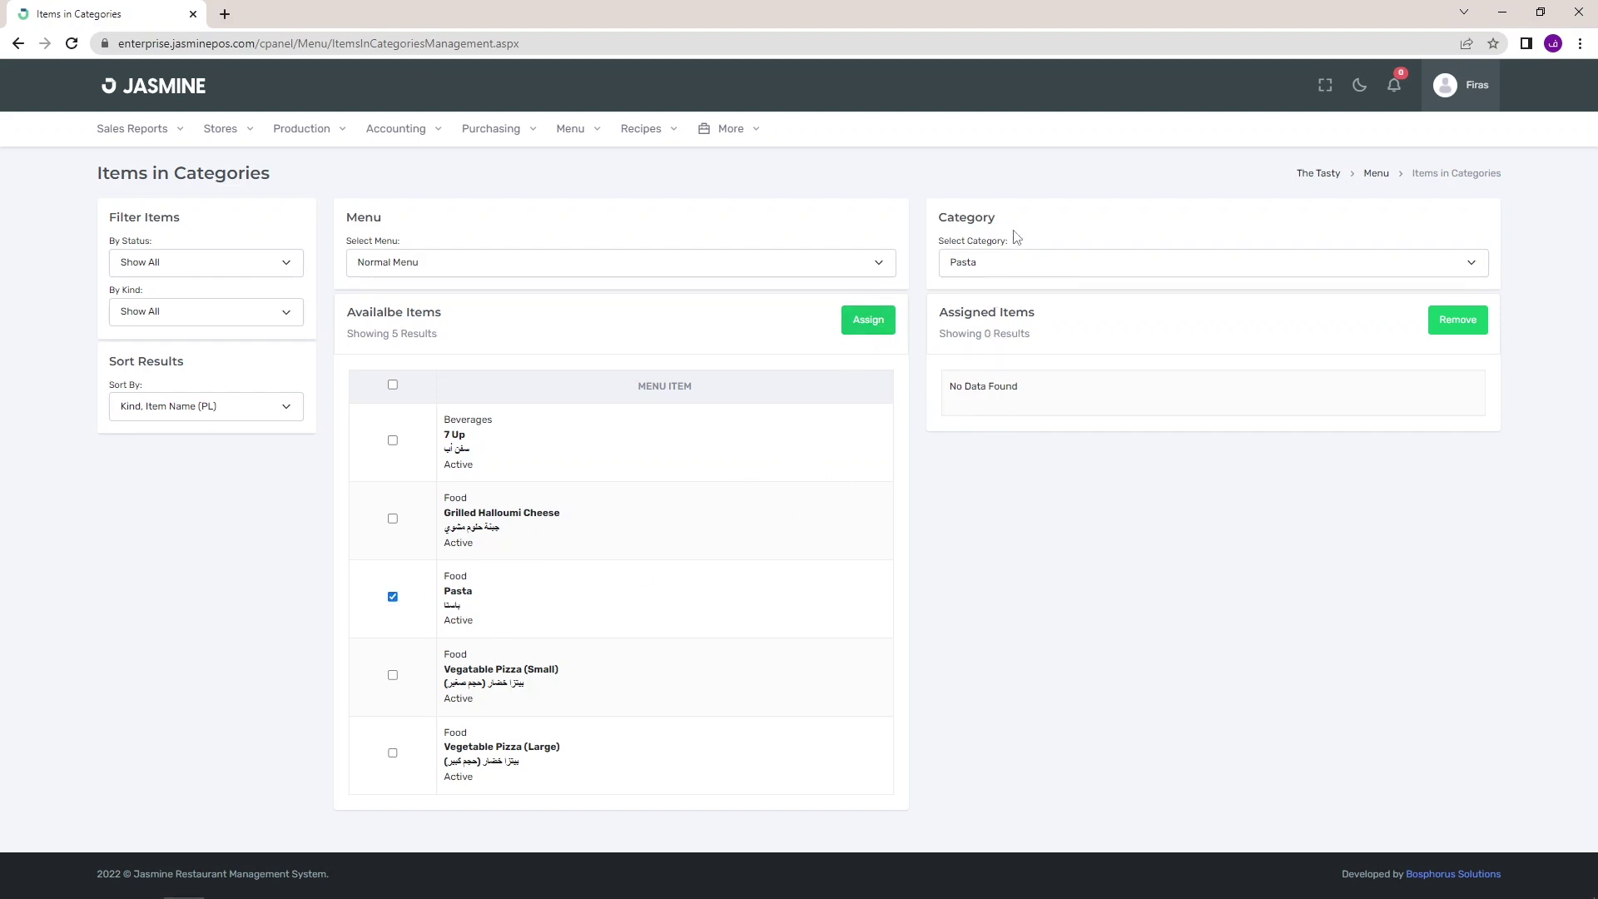
click(869, 320)
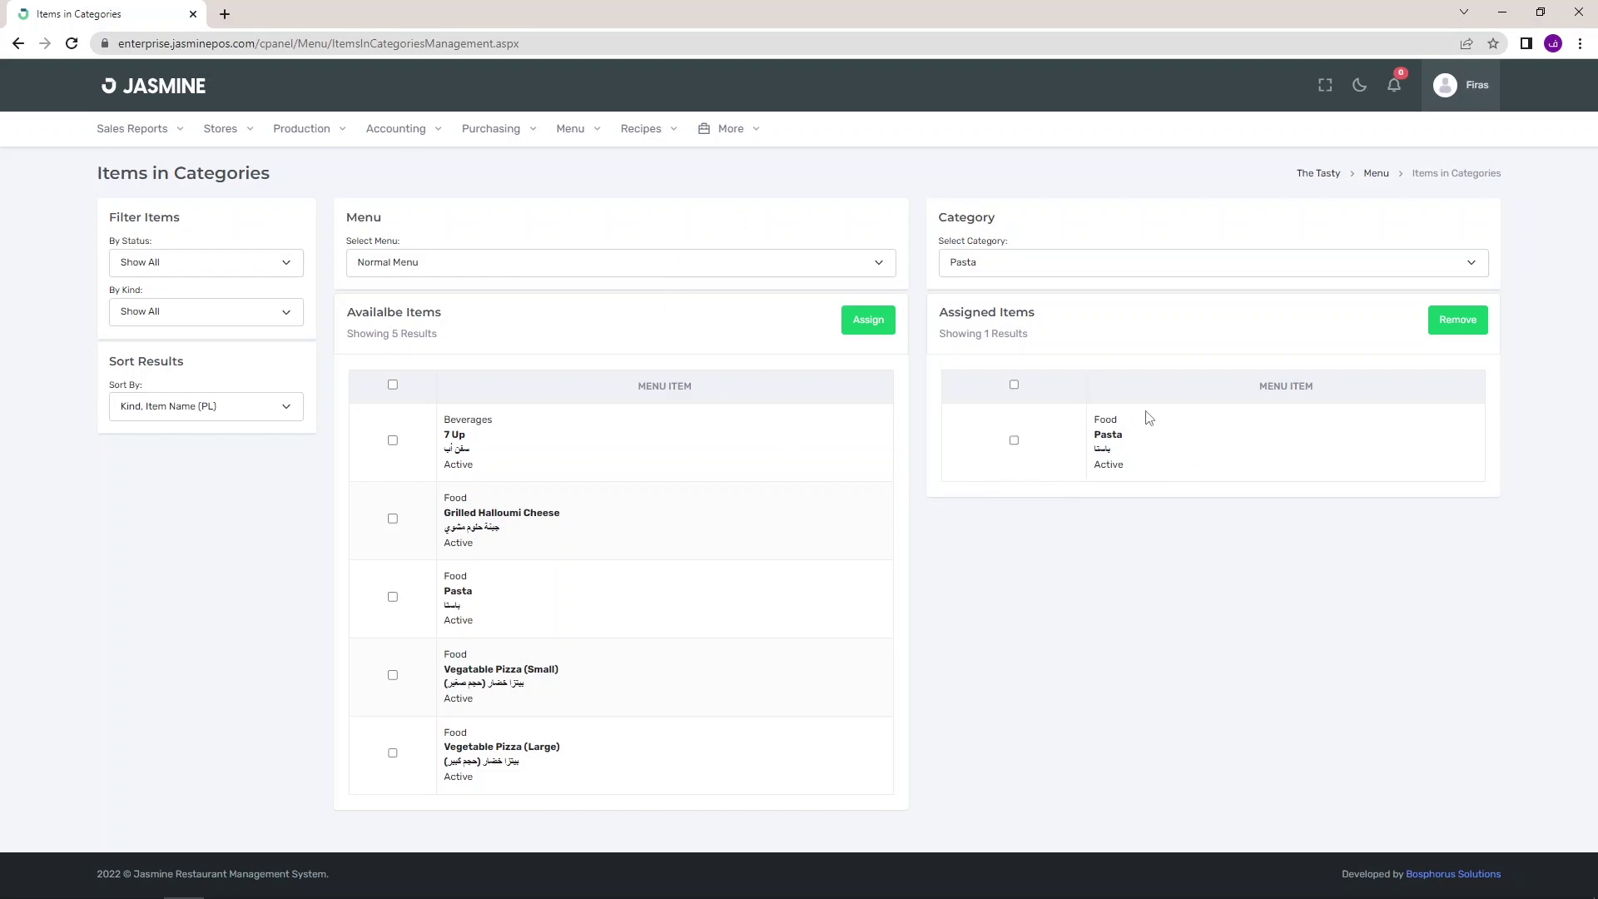
Assign the Normal Menu's Pasta item to the Rayyan, Oven station on the Items in Kitchen Stations page.
mouse_move(585, 134)
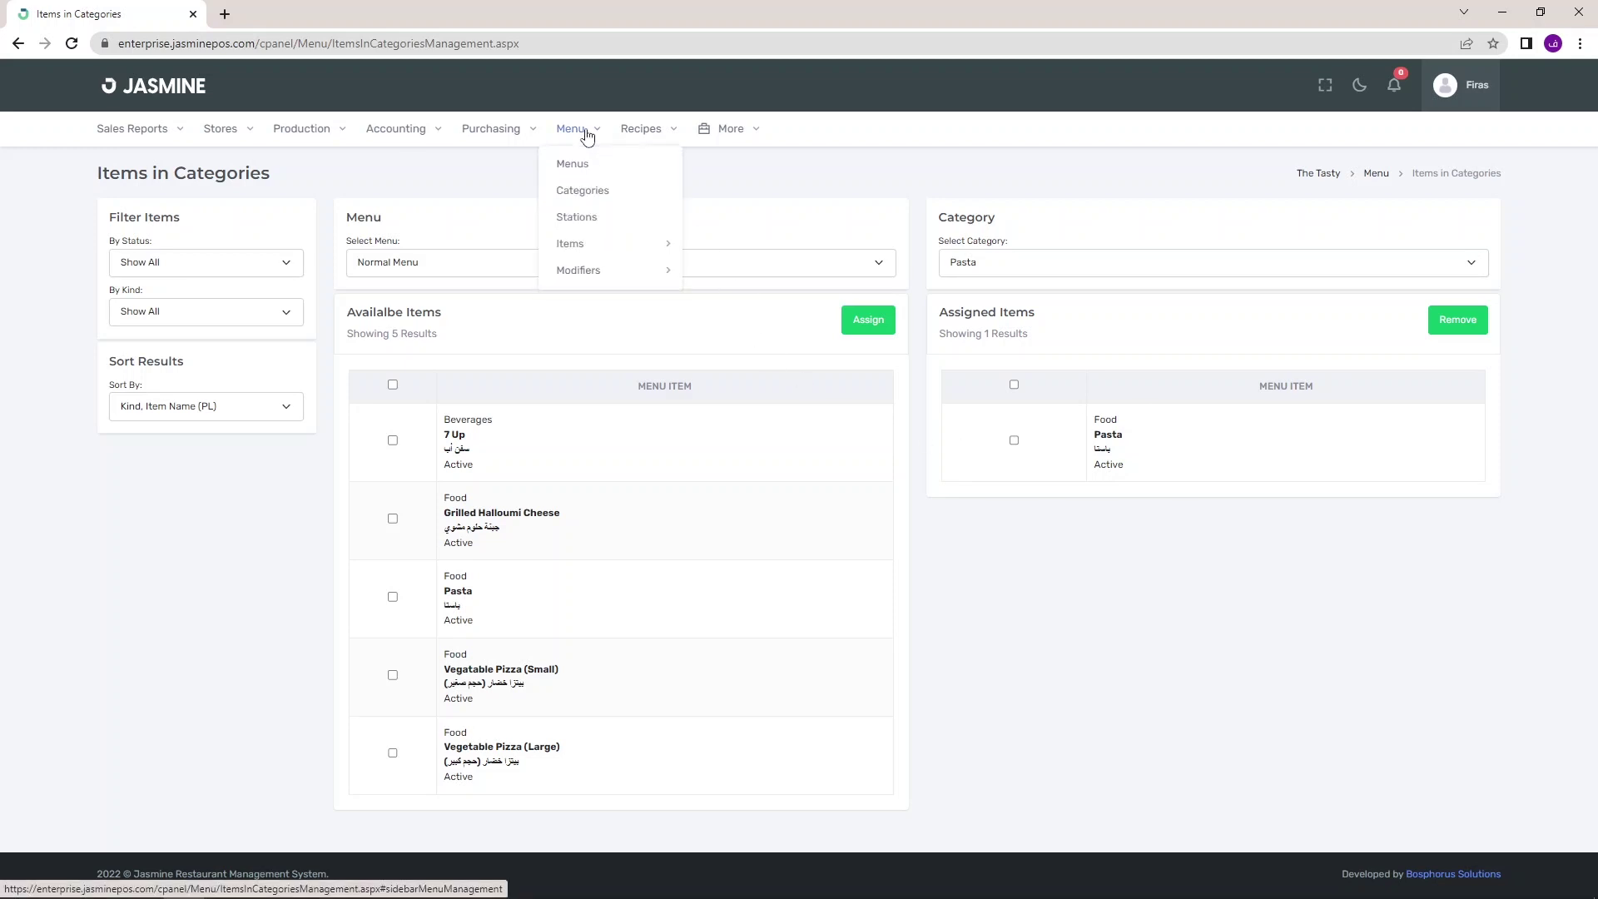
mouse_move(576, 246)
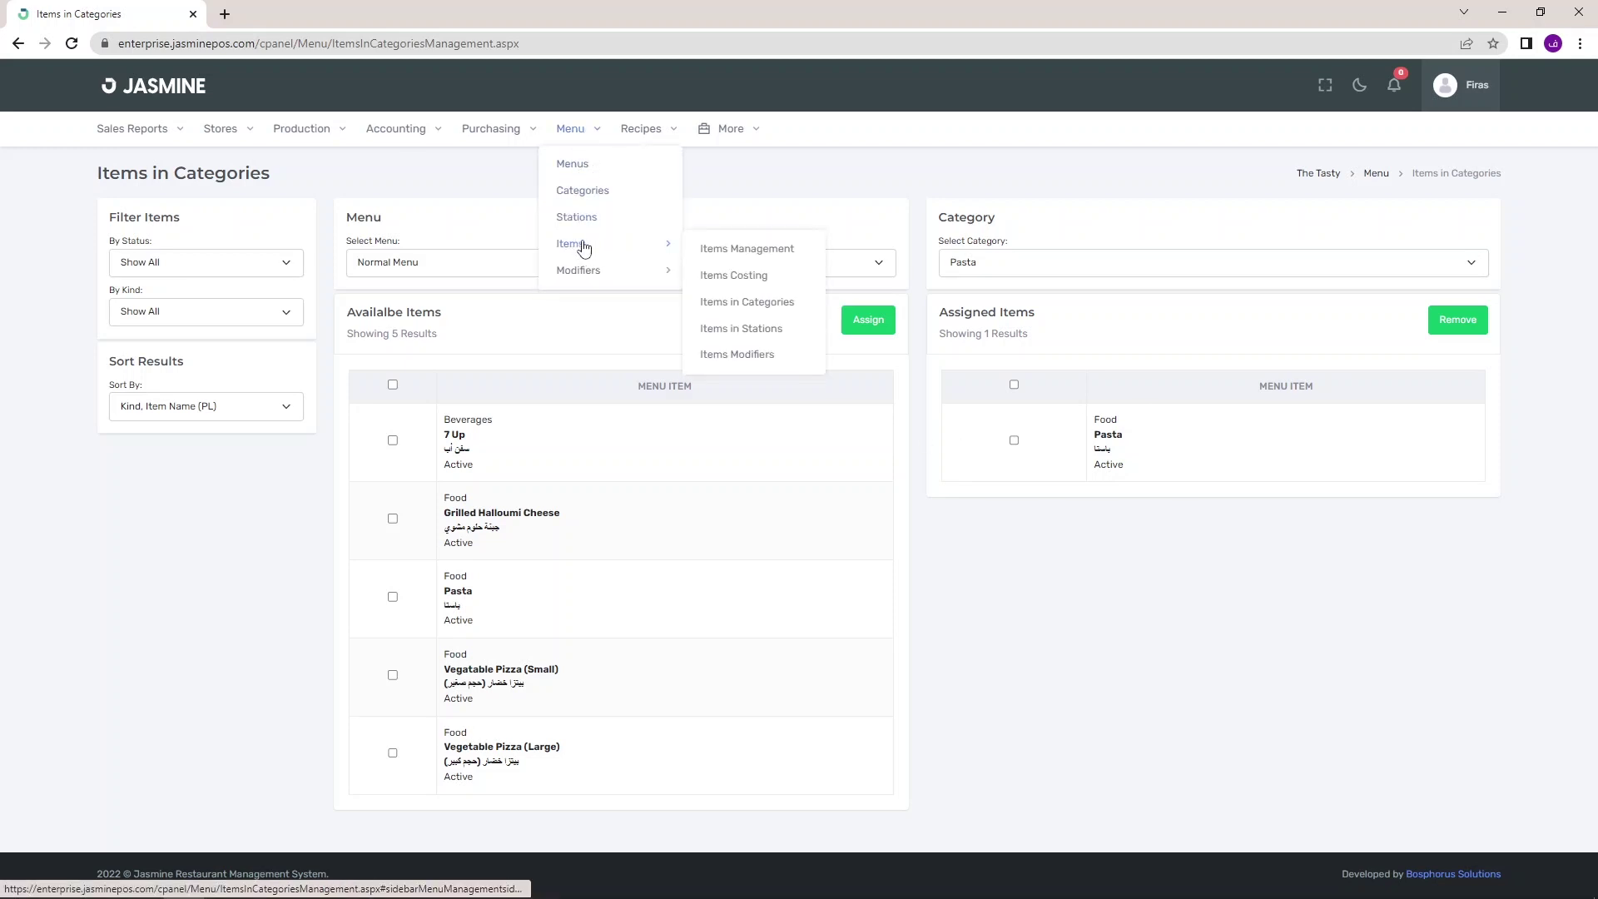
click(776, 337)
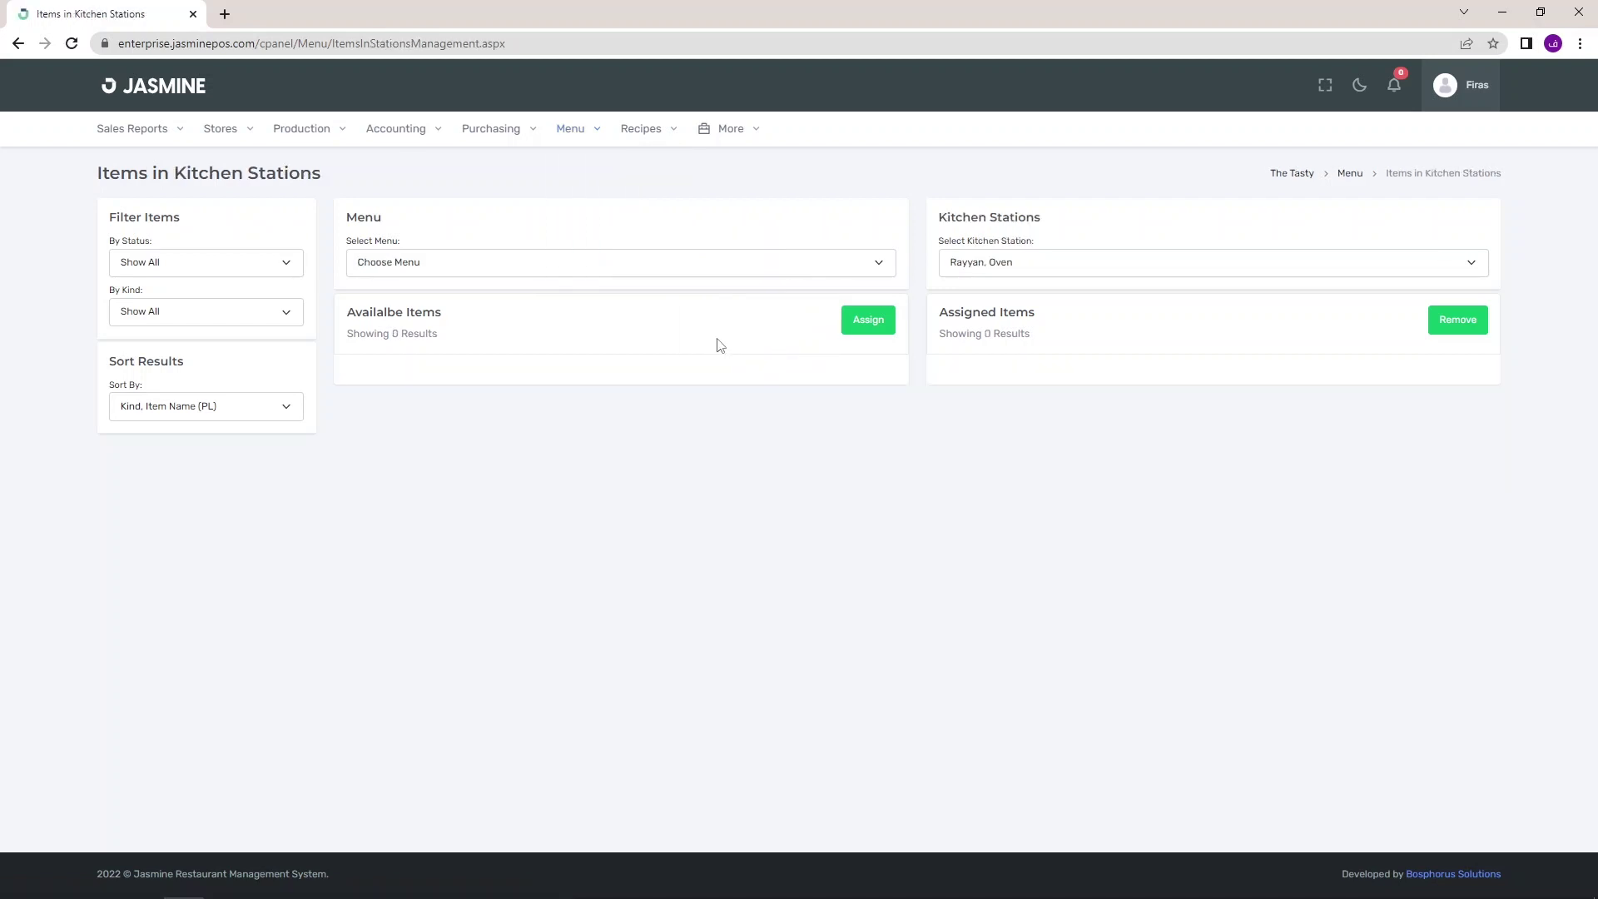
click(504, 276)
click(504, 301)
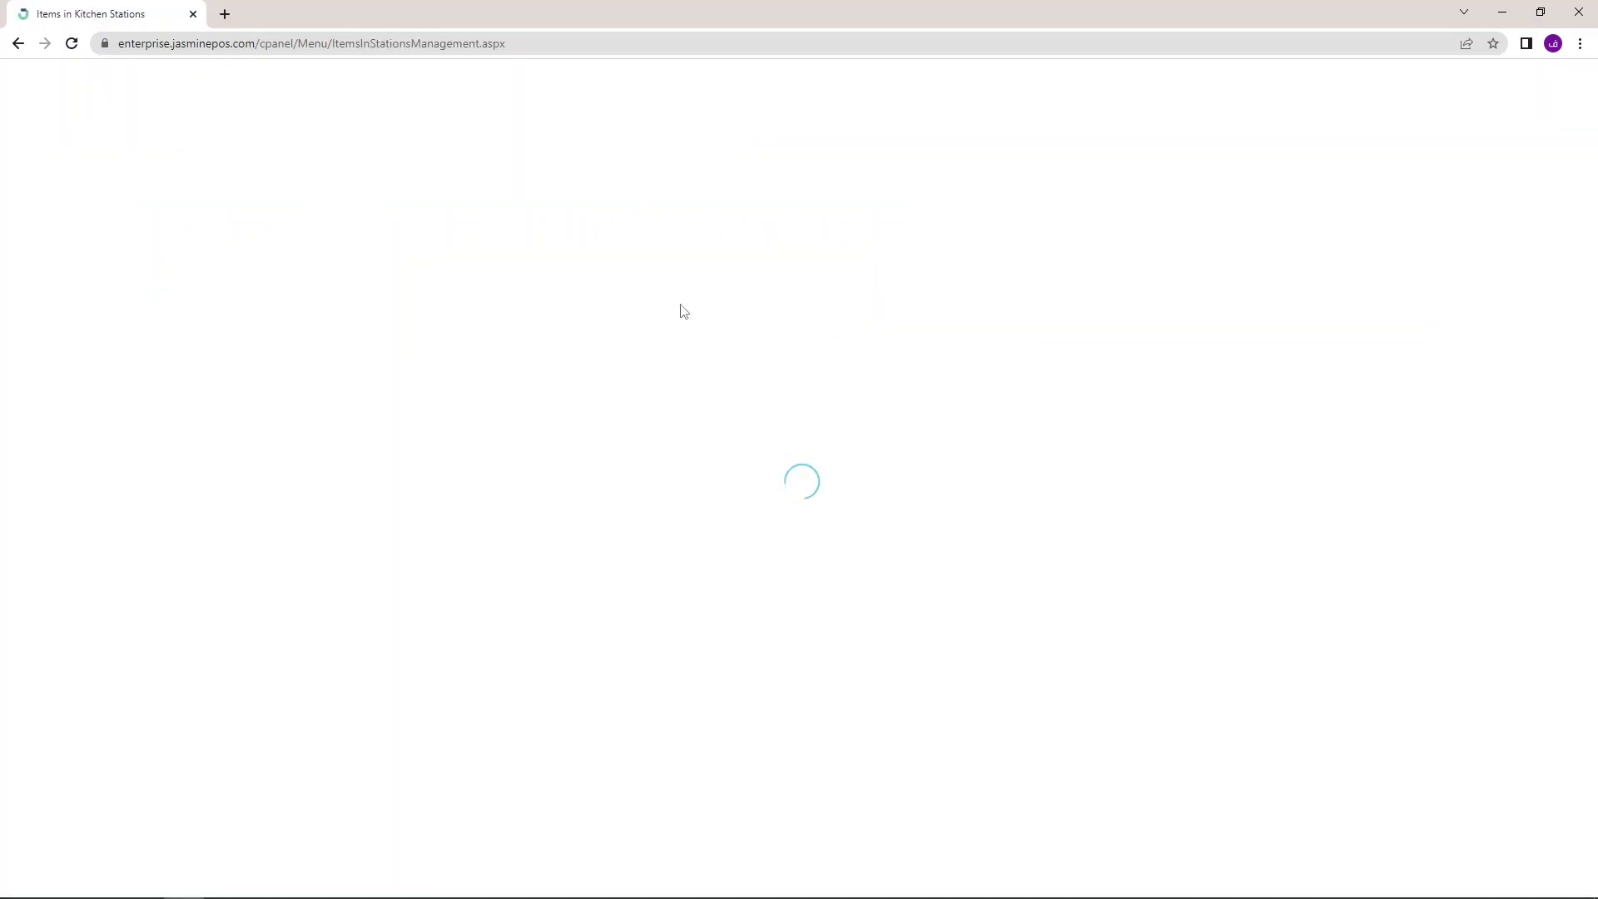
click(1003, 263)
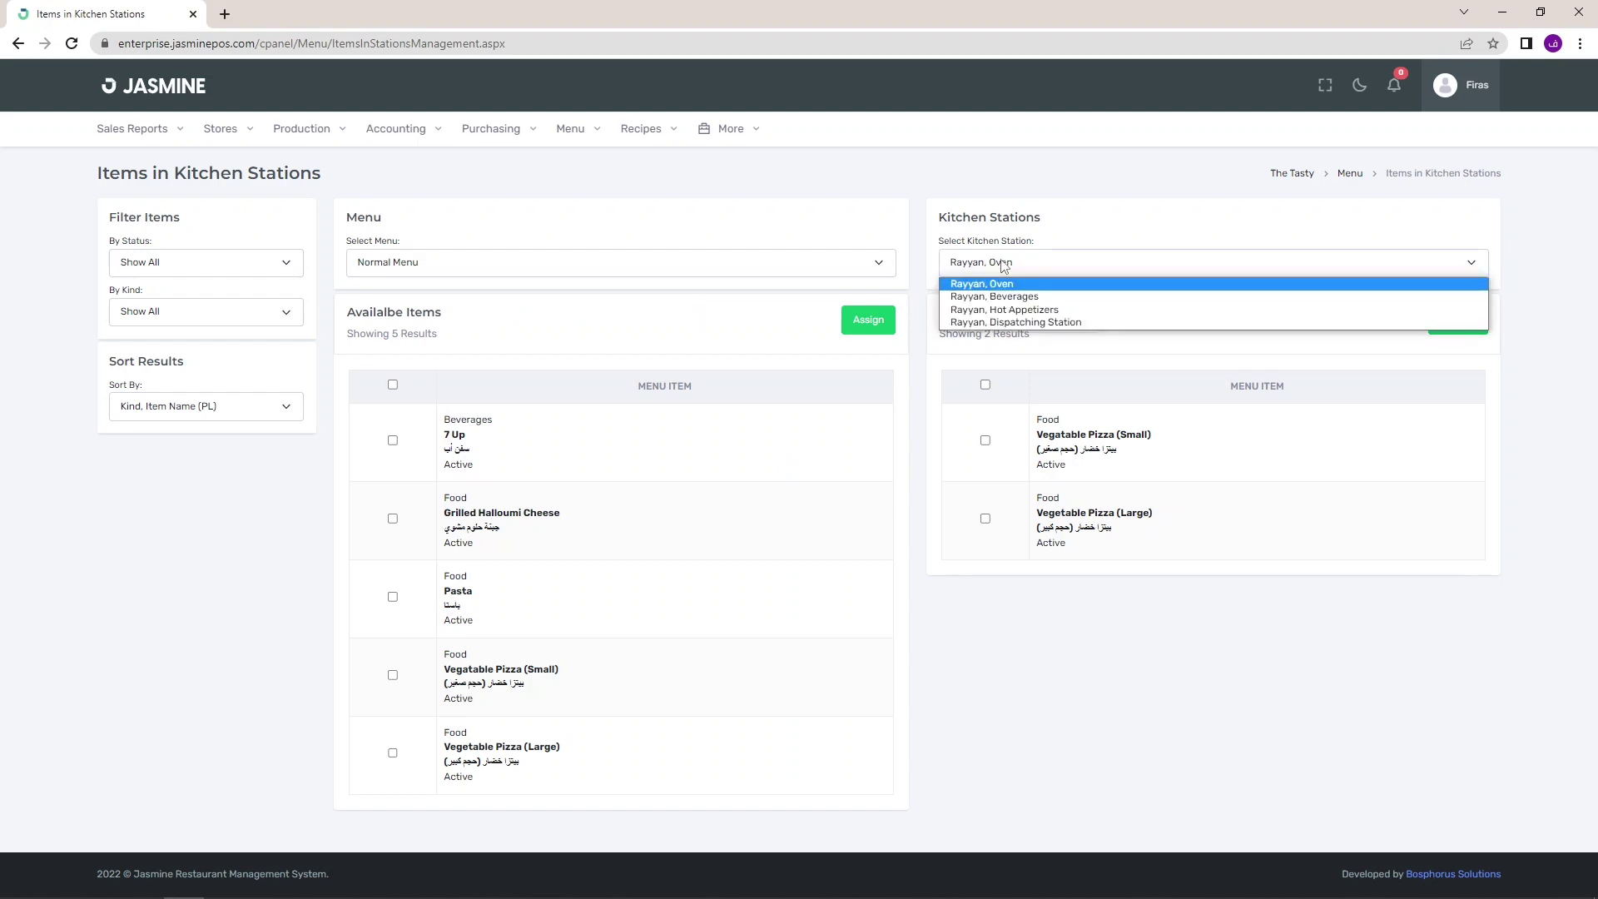
click(967, 286)
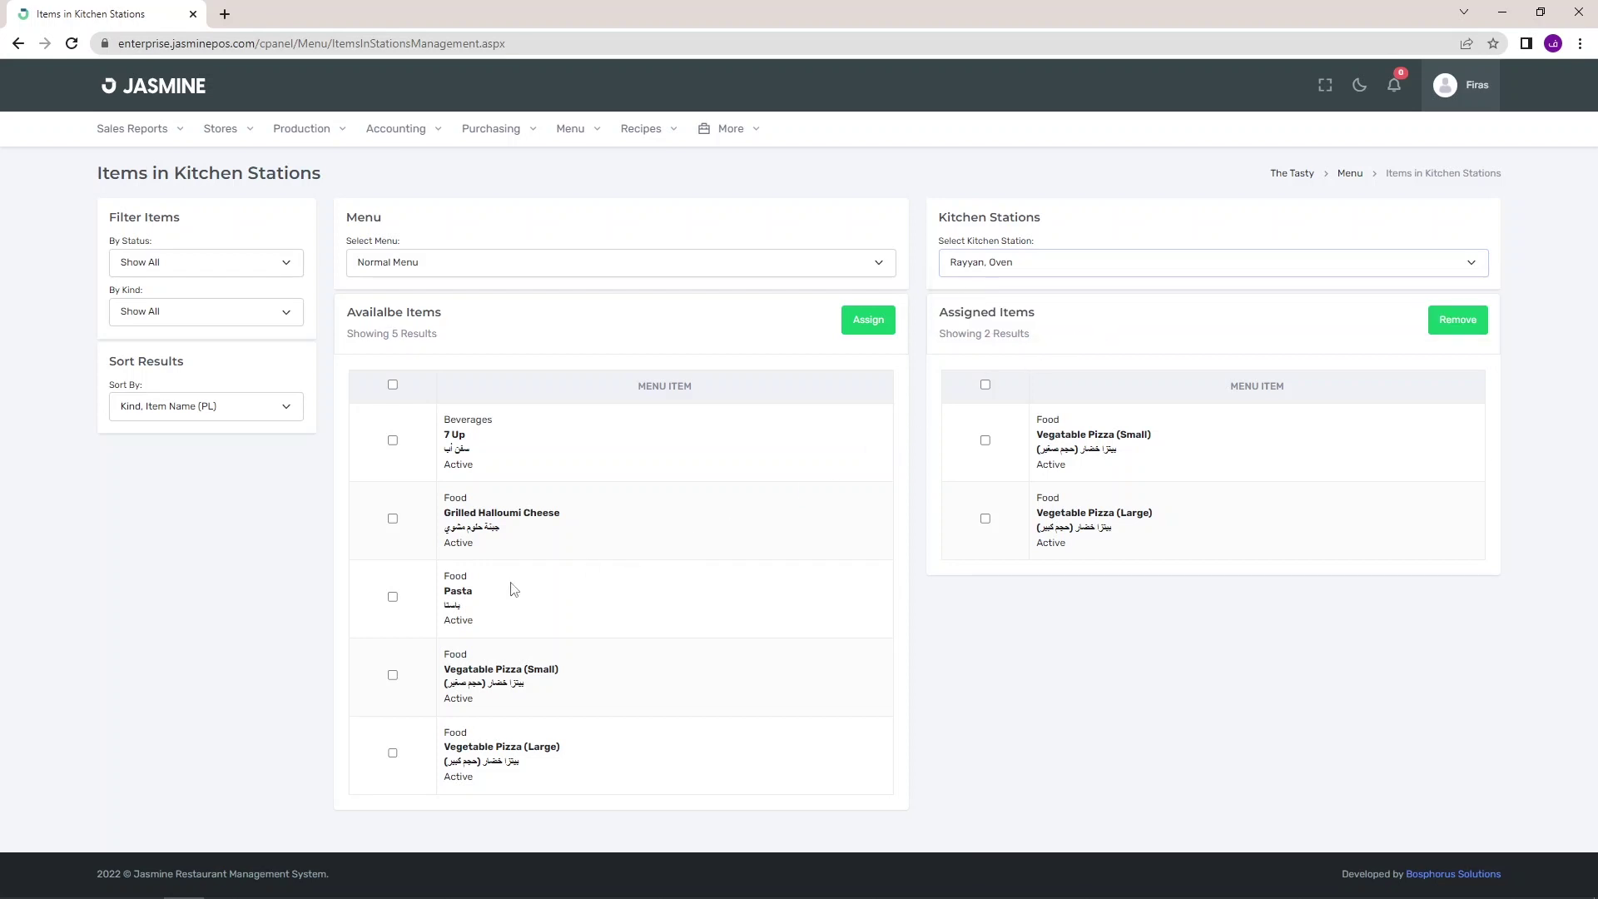
click(392, 597)
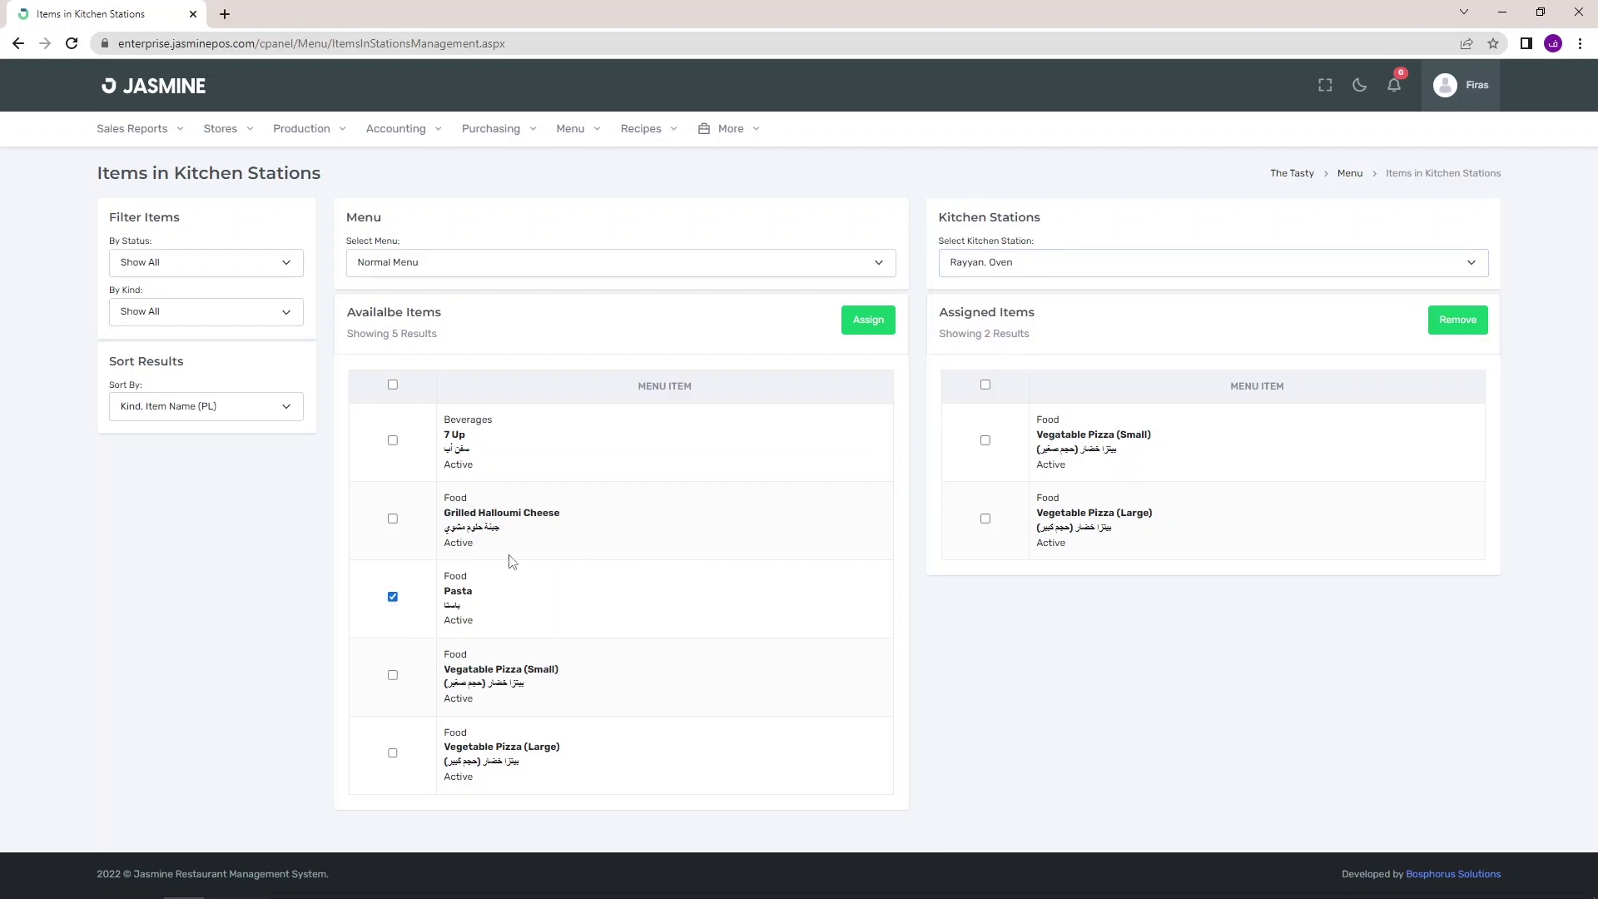
click(873, 326)
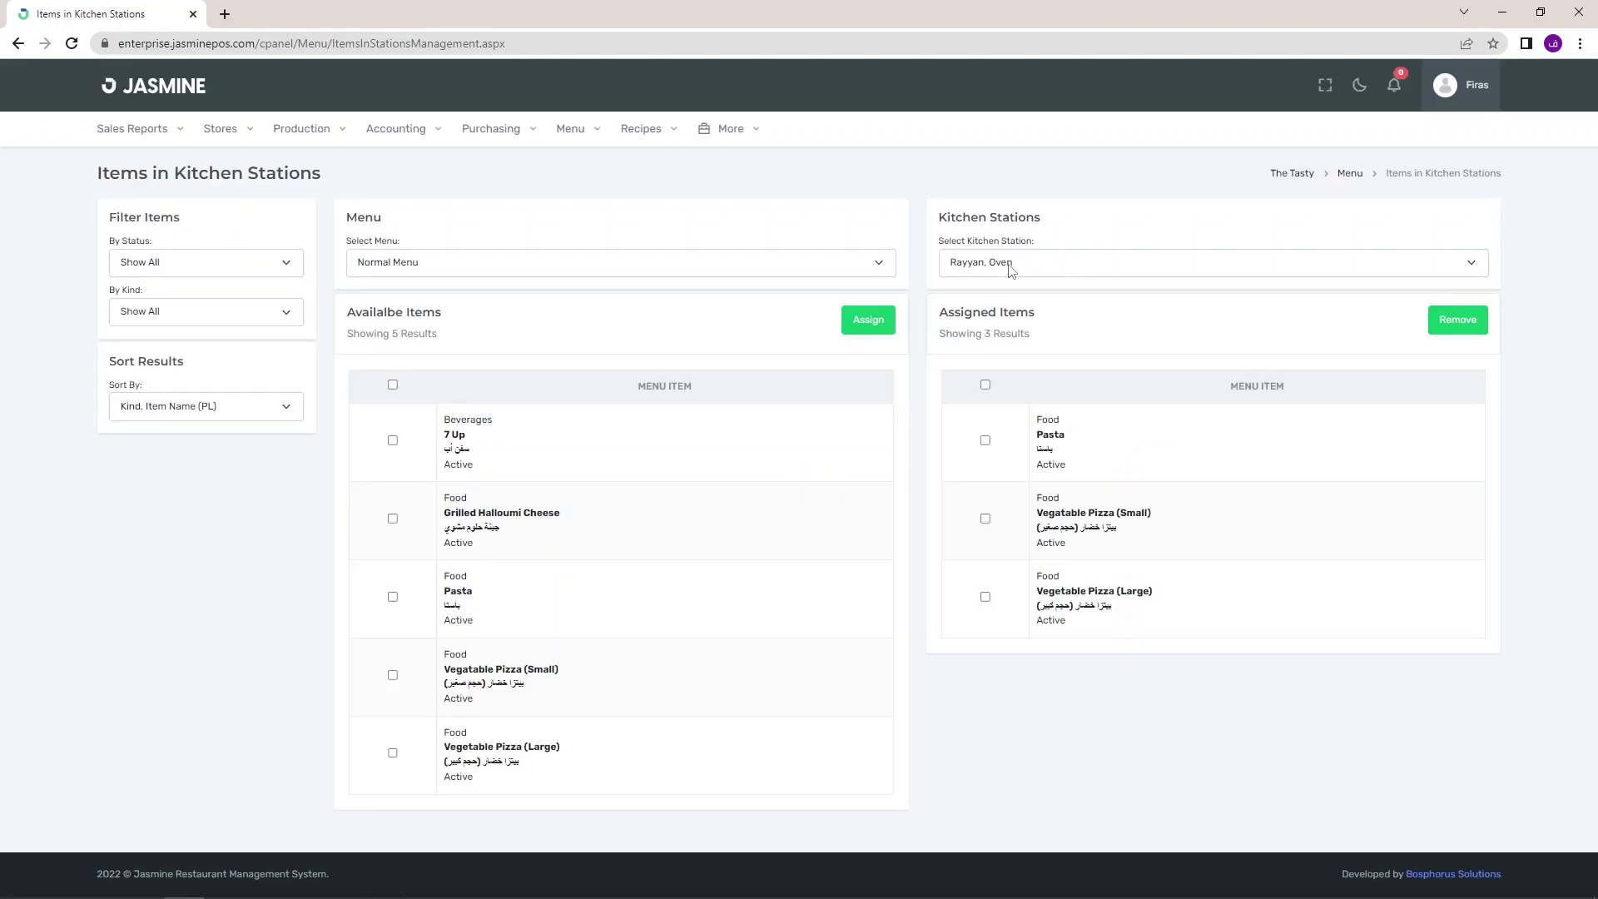
Assign the Pasta item to the Rayyan, Dispatching Station as well, and return to the Rayyan, Oven station's assigned items.
click(1009, 265)
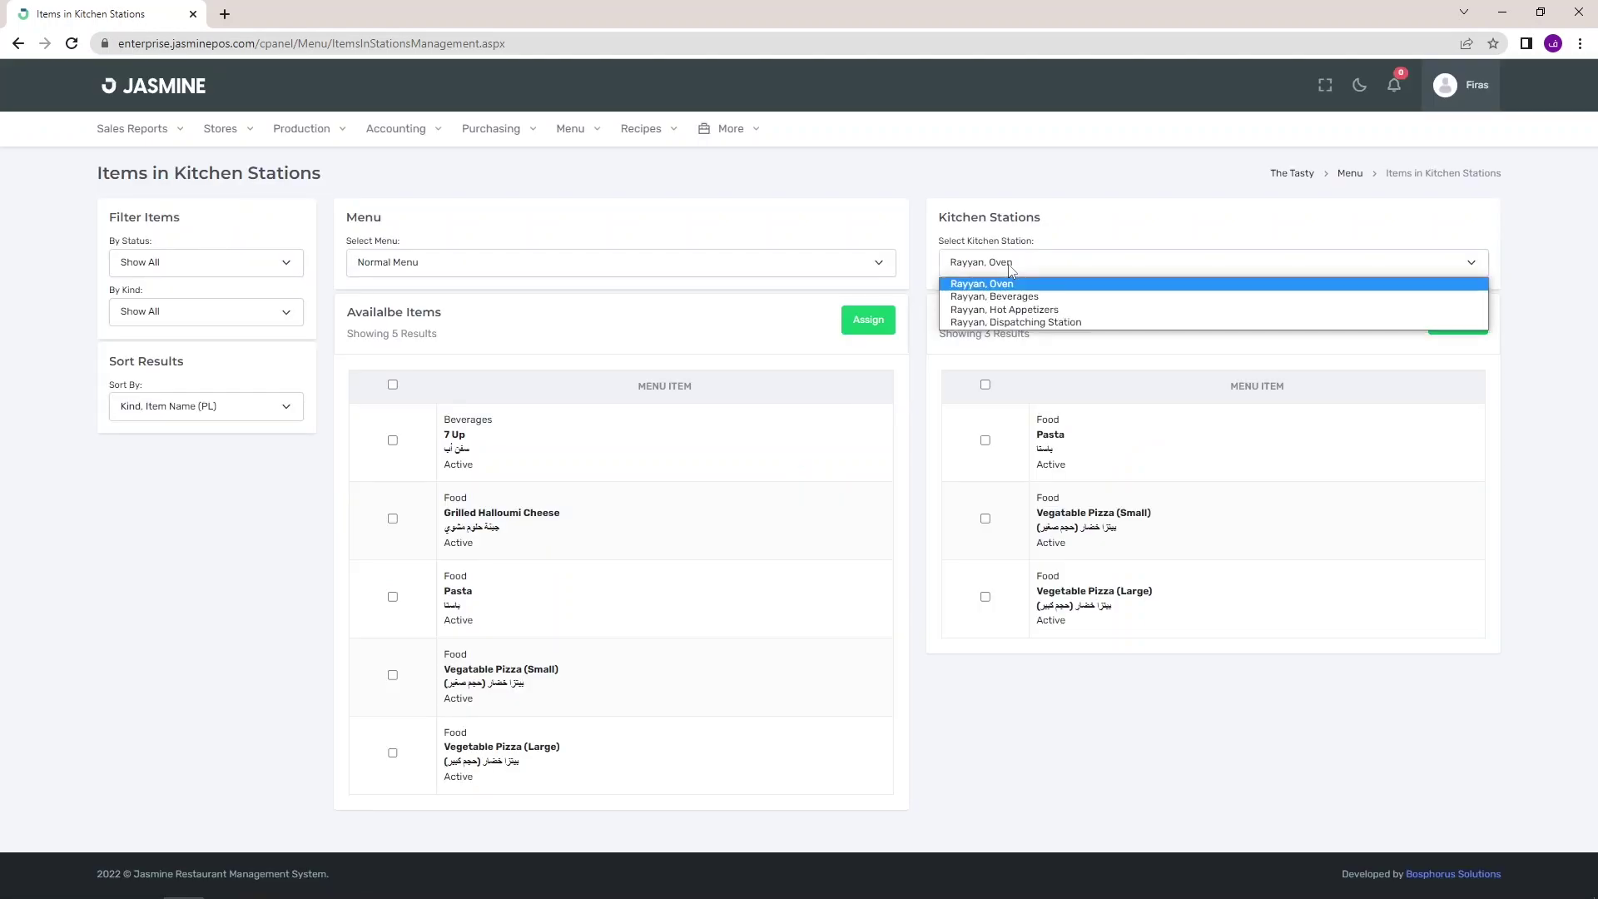
click(1056, 323)
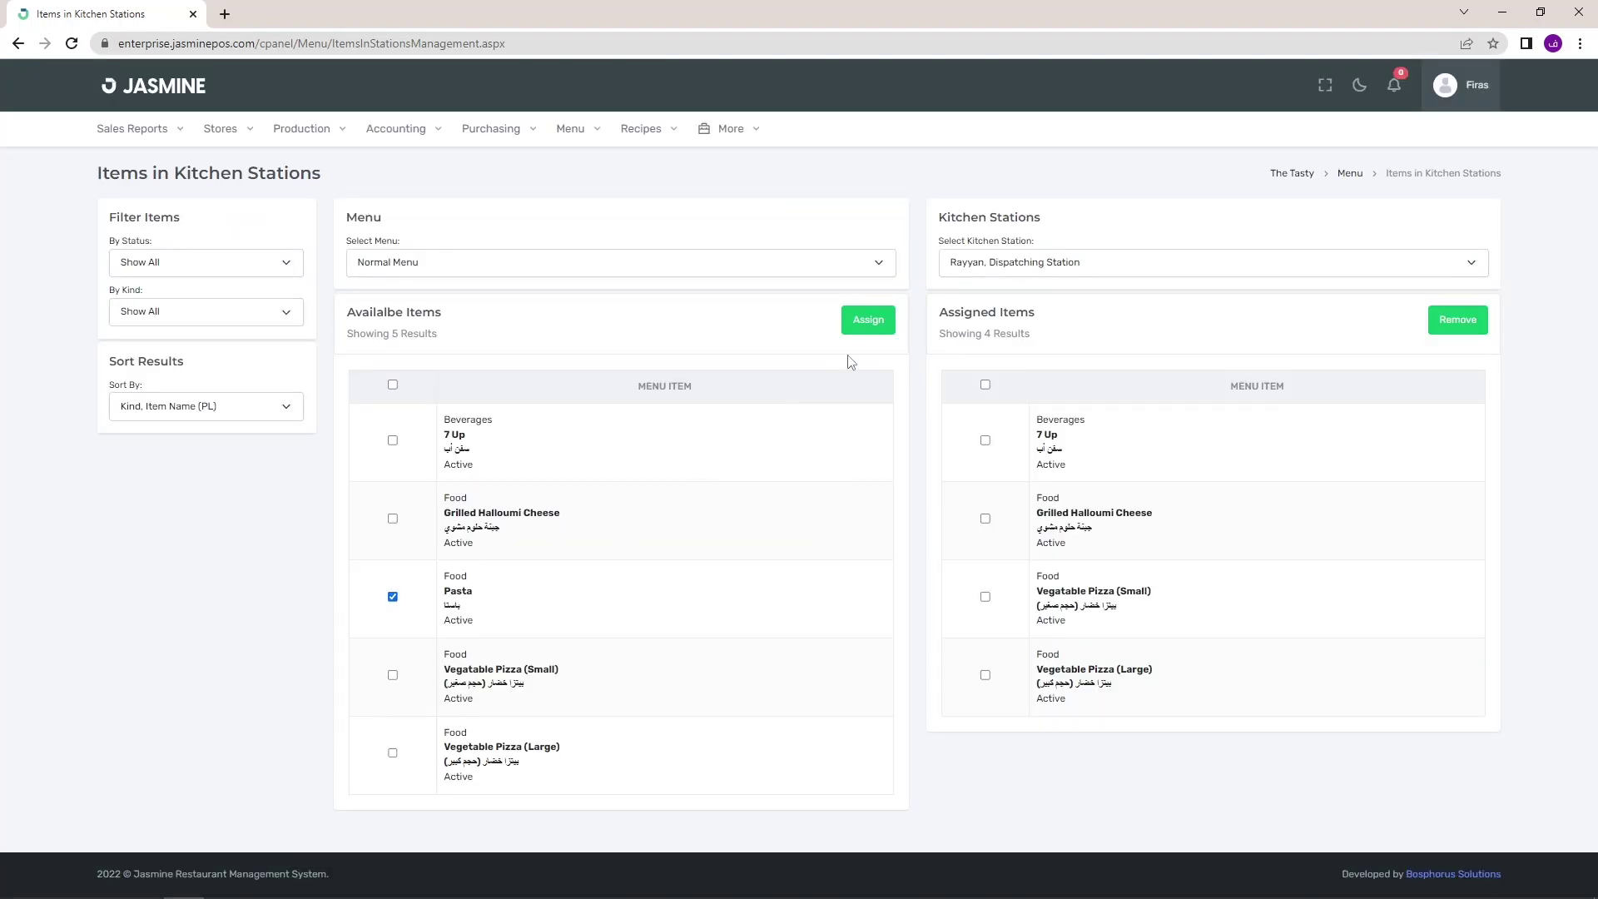
click(869, 321)
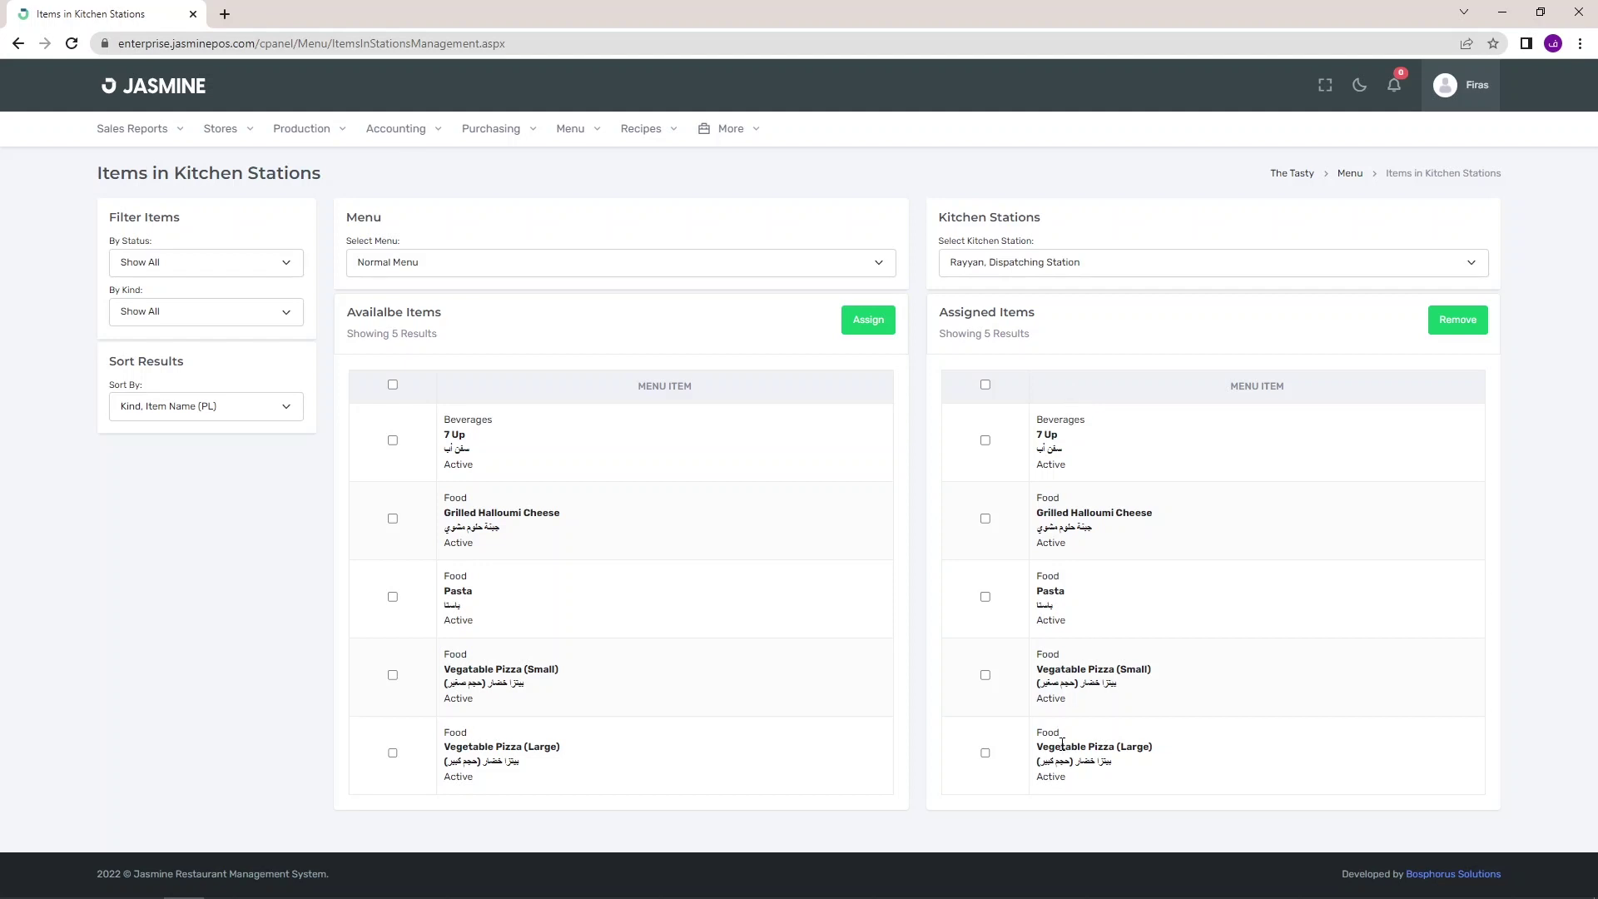
click(1093, 267)
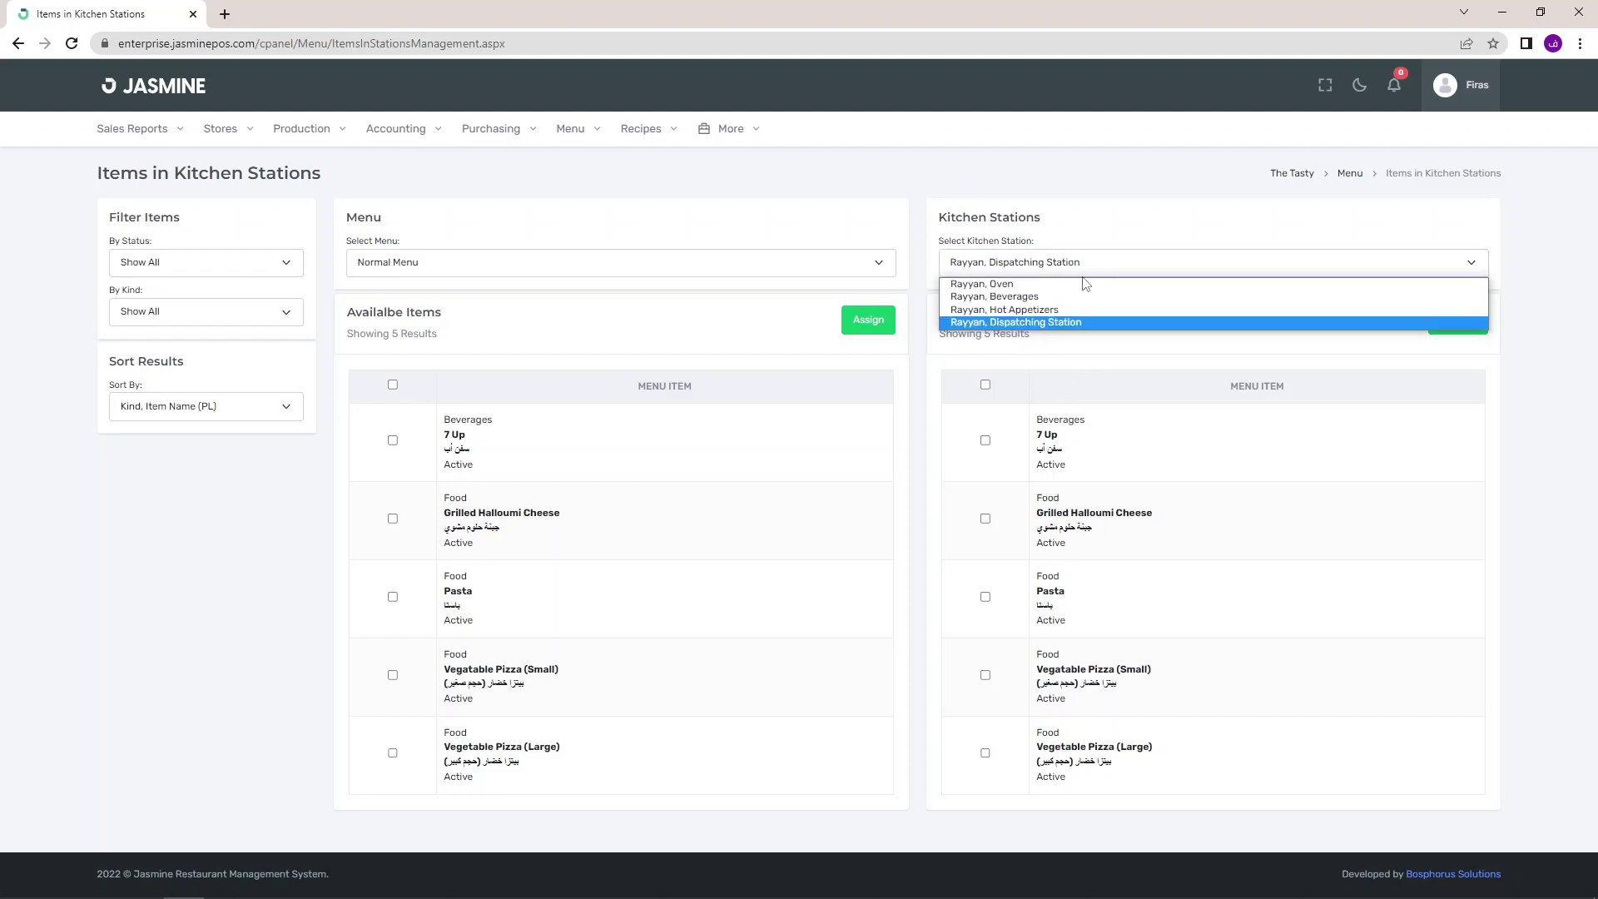
click(1084, 284)
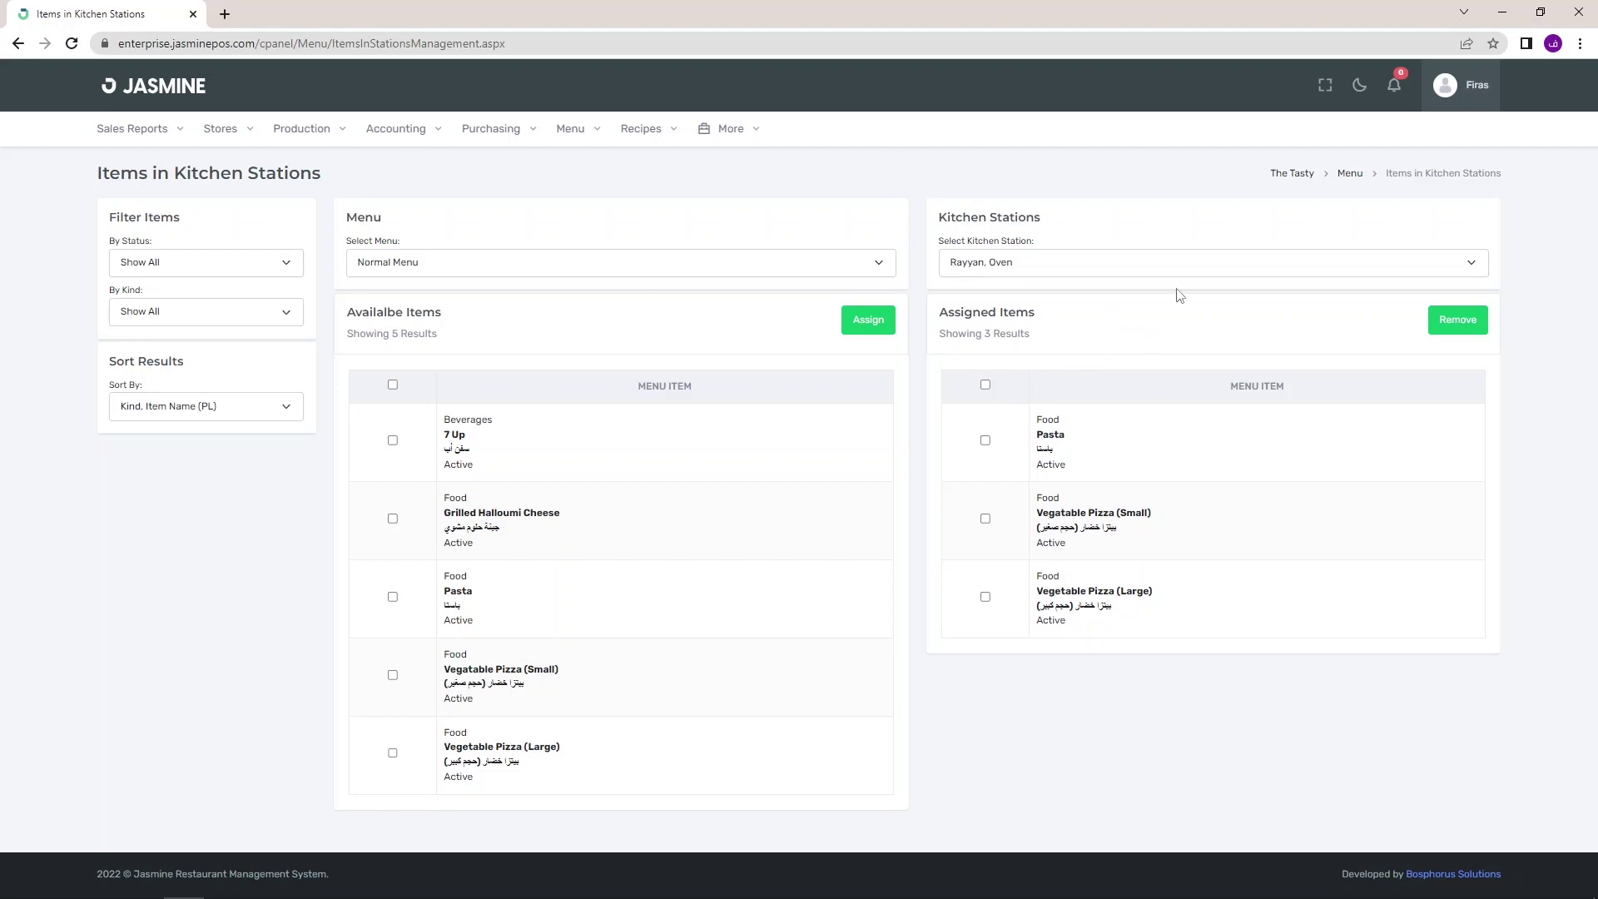
Switch to the Jasmine POS application and log in by entering the user's numeric PIN.
click(1502, 13)
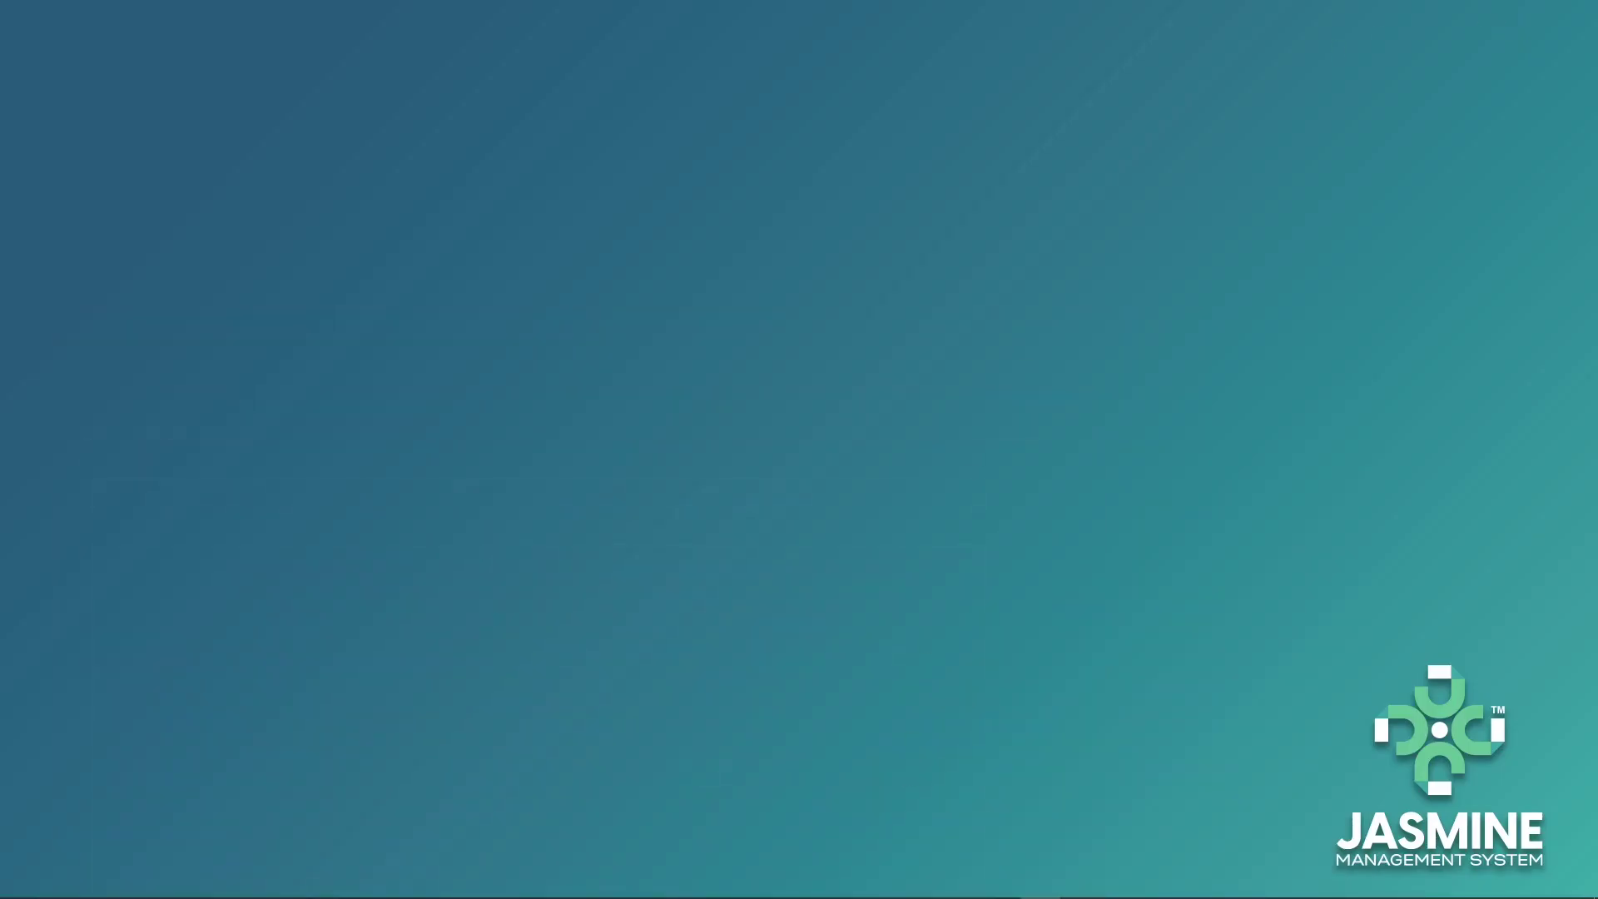
click(877, 883)
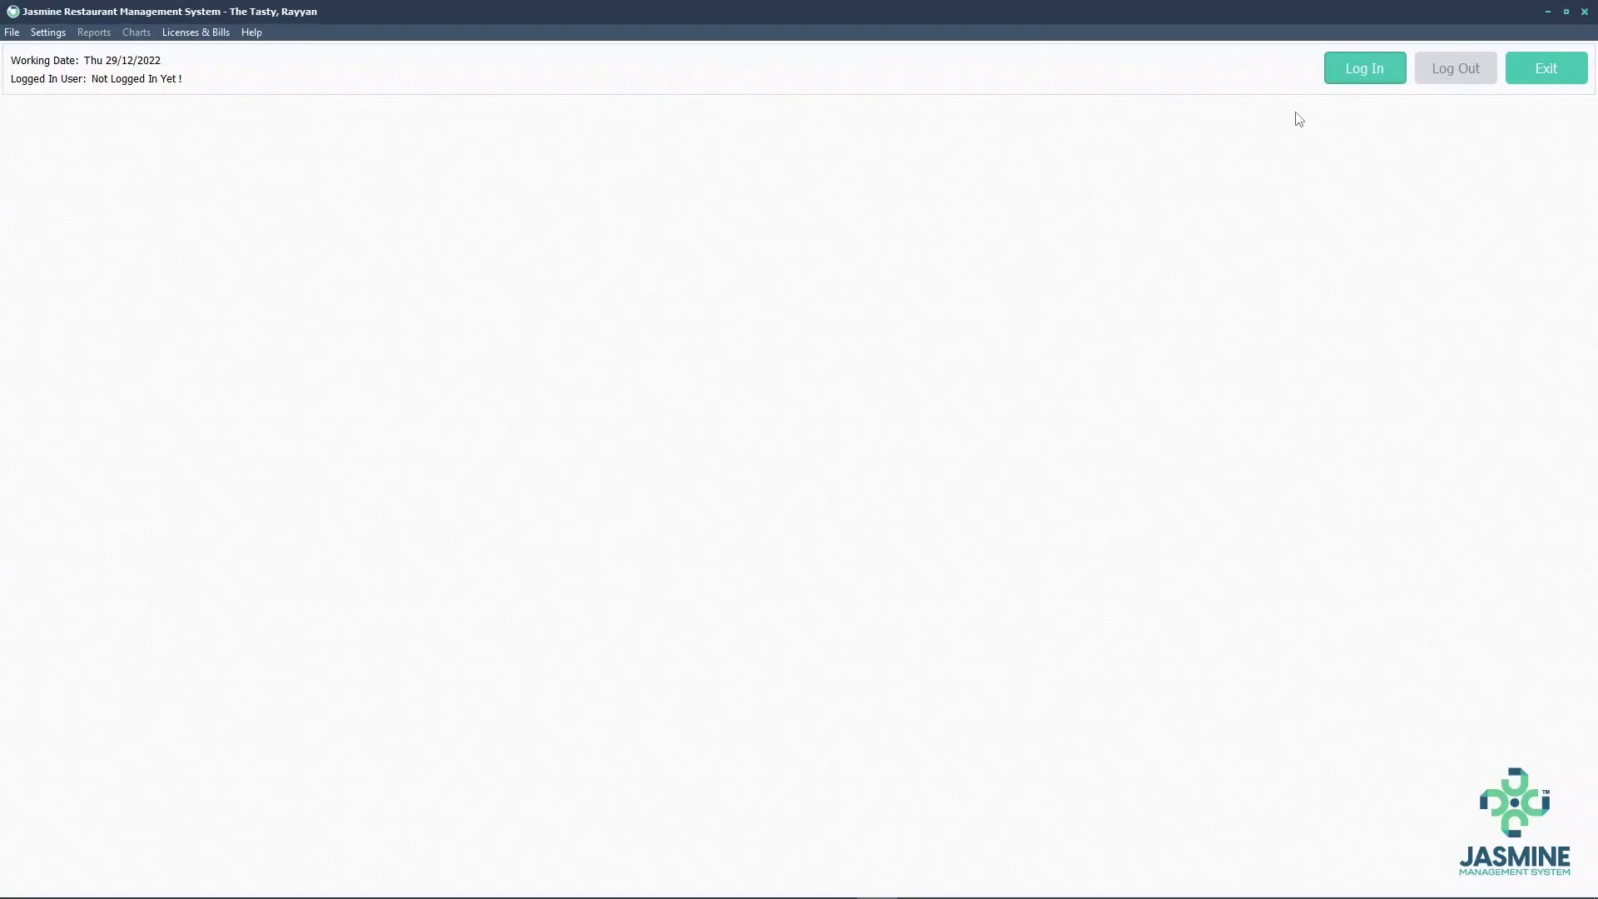
click(1340, 75)
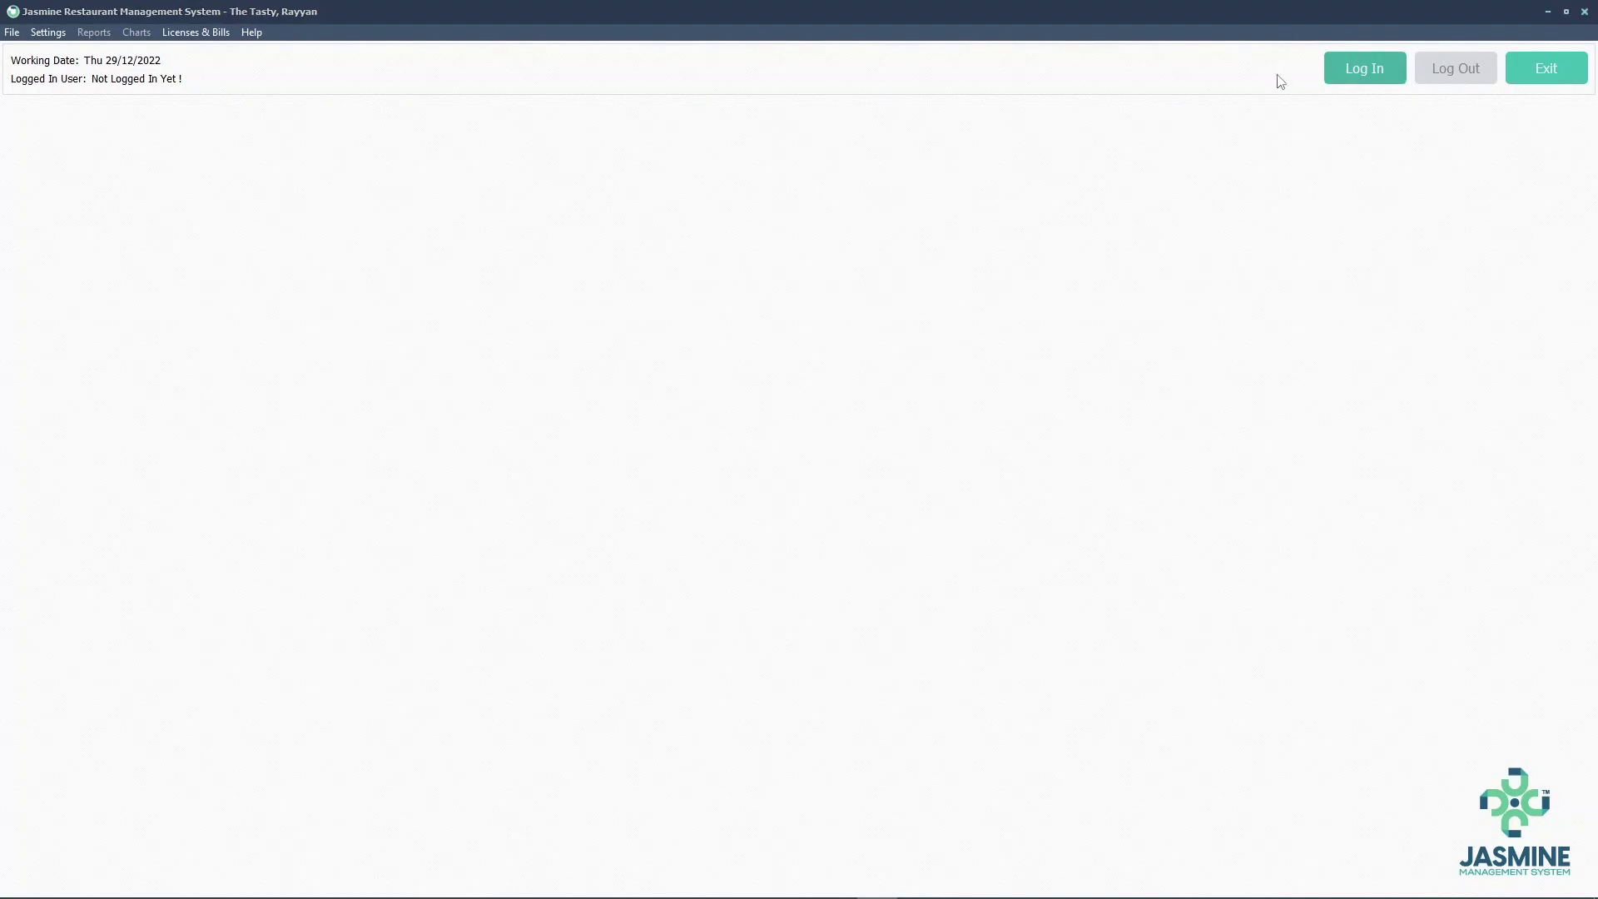
click(871, 321)
click(821, 387)
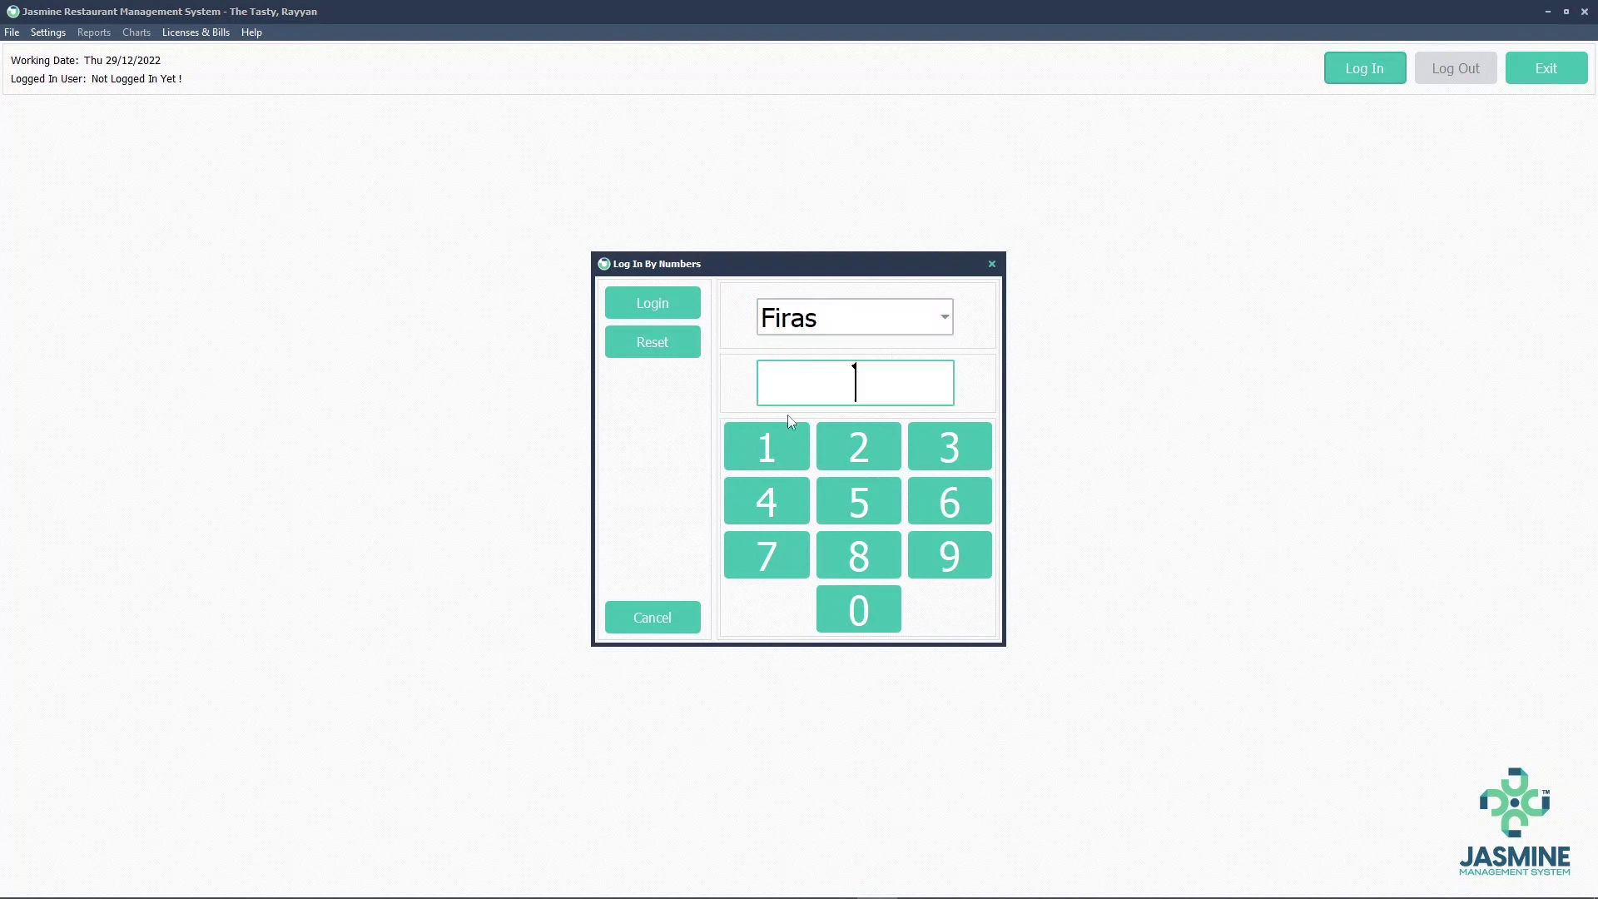
click(767, 442)
click(767, 441)
click(766, 441)
click(767, 441)
click(672, 306)
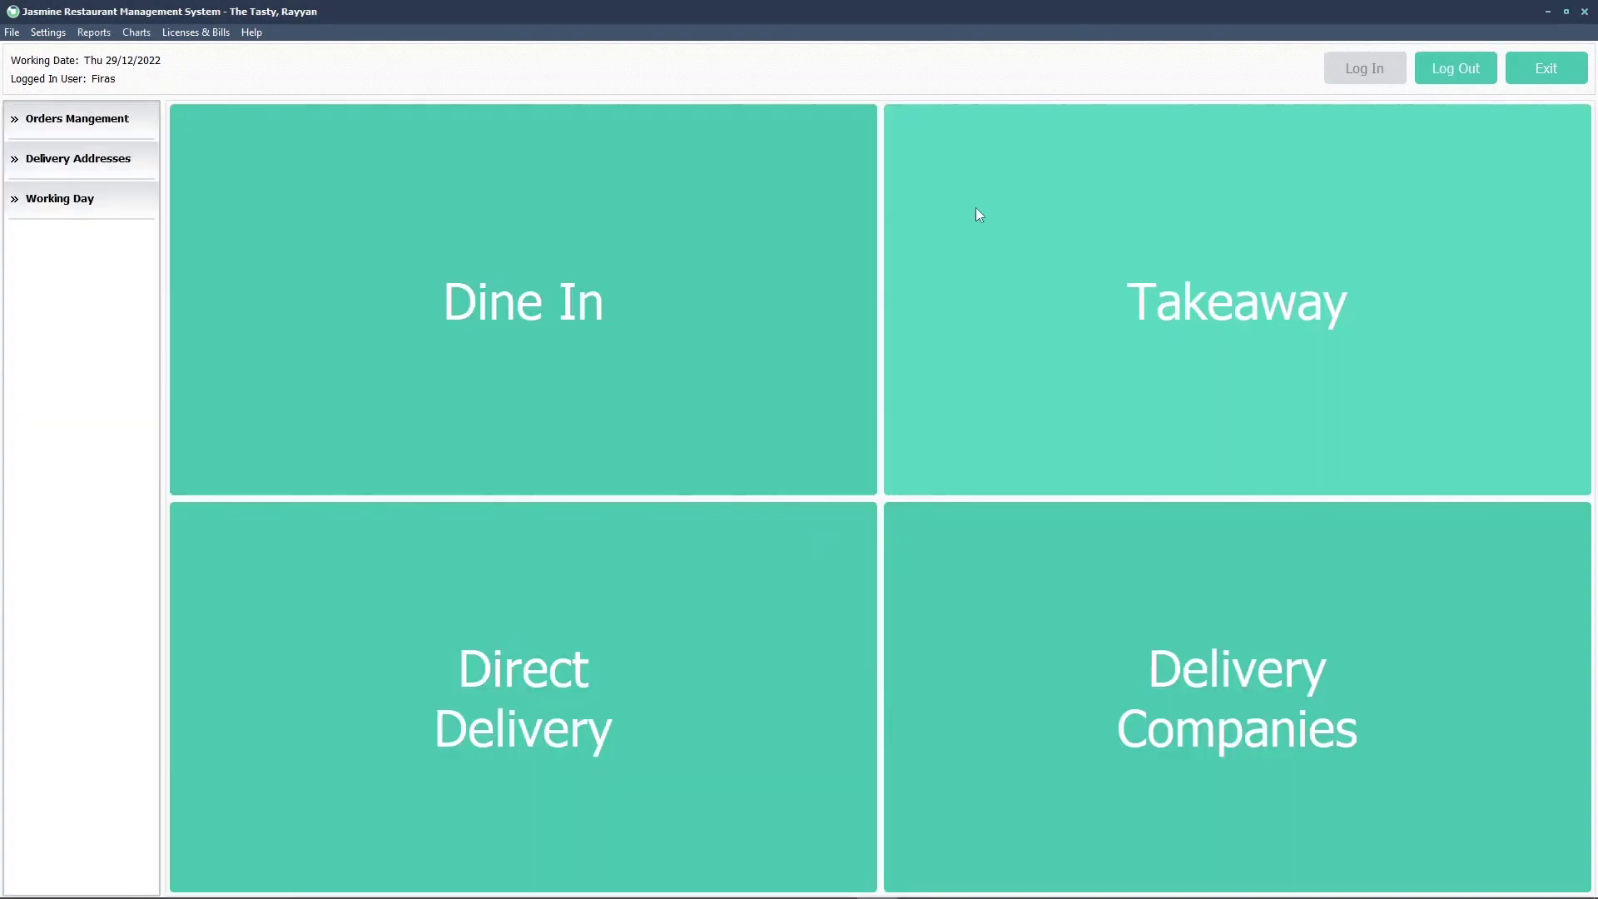
Check the menu categories offered in the takeaway orders form and return to the home screen.
click(1303, 307)
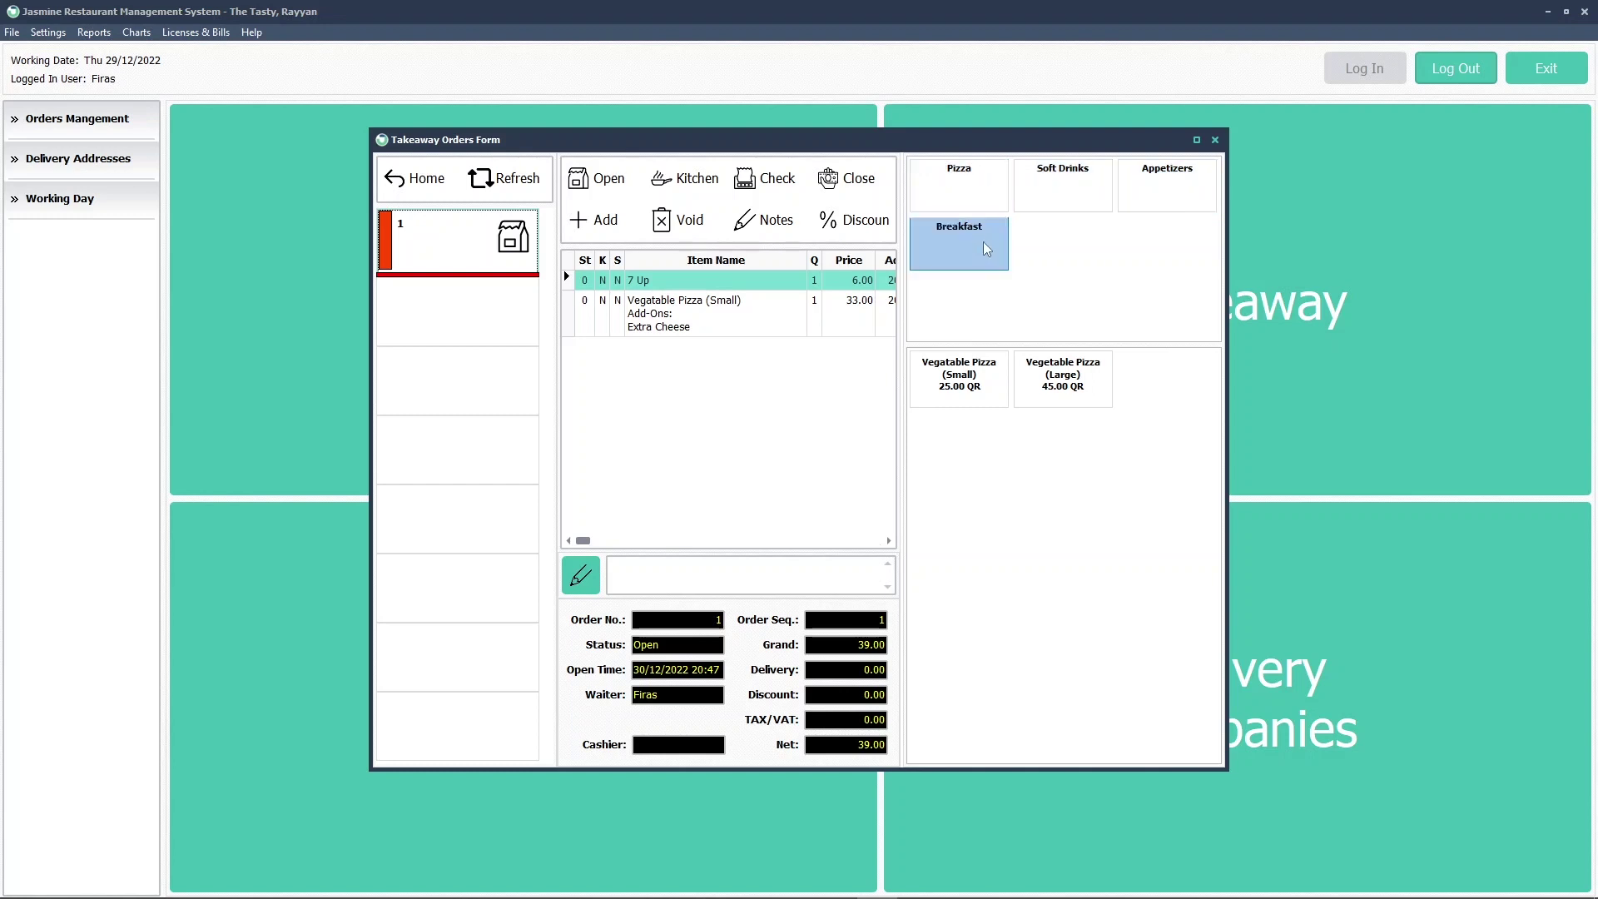
click(440, 179)
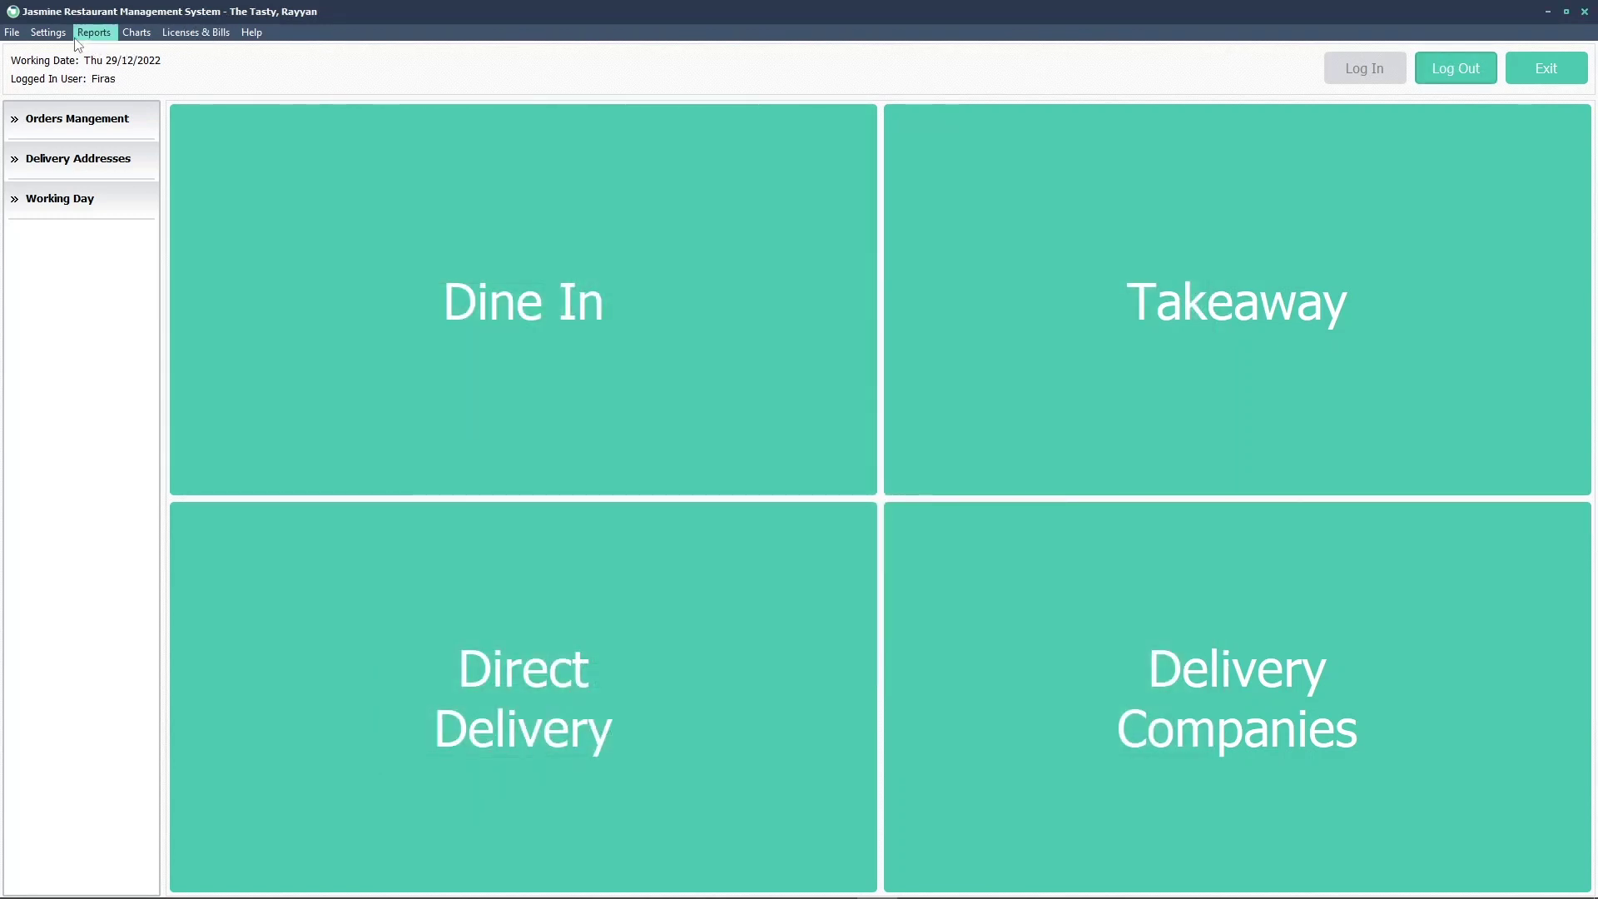
Connect to the cloud and local servers, download the outlet's assets from the cloud, and close the download window.
click(47, 32)
mouse_move(64, 72)
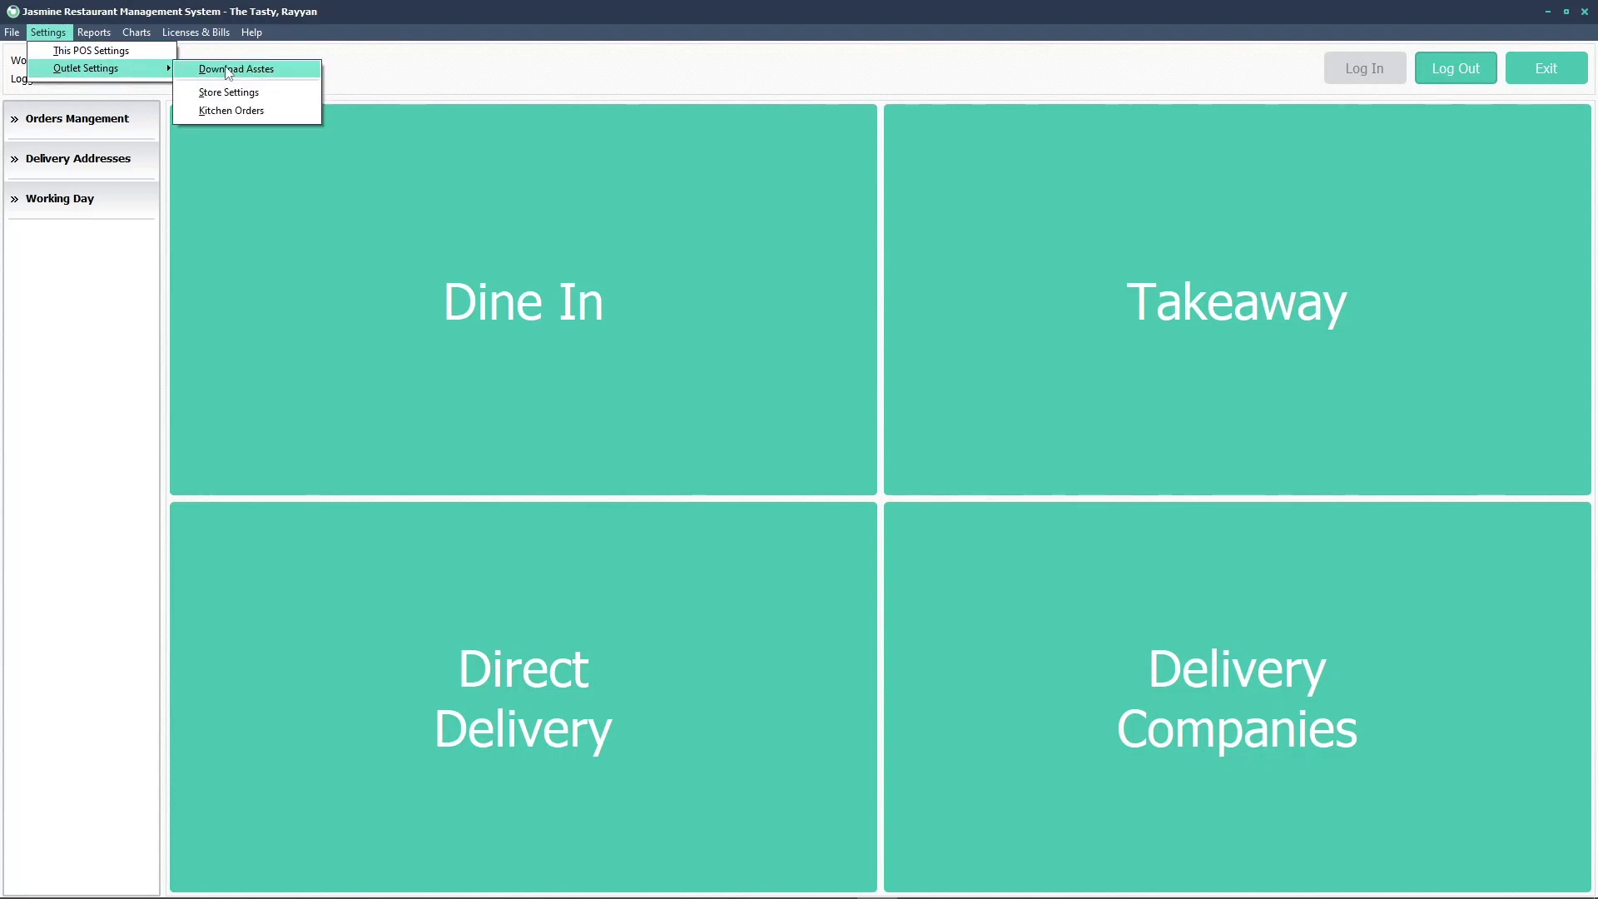
click(271, 70)
click(631, 296)
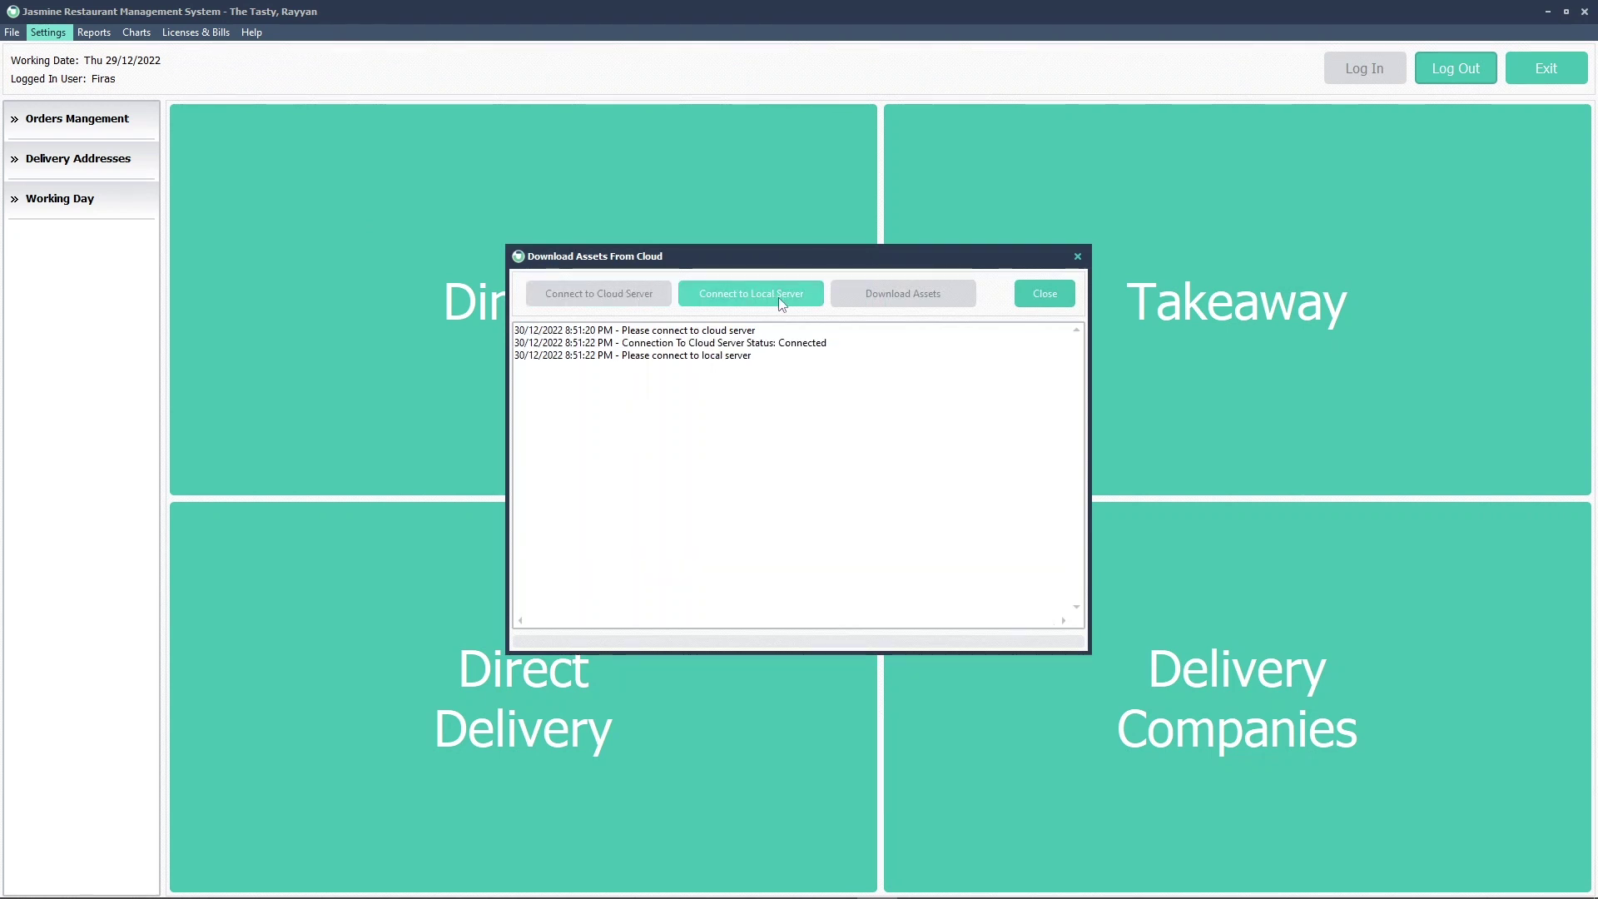
click(782, 304)
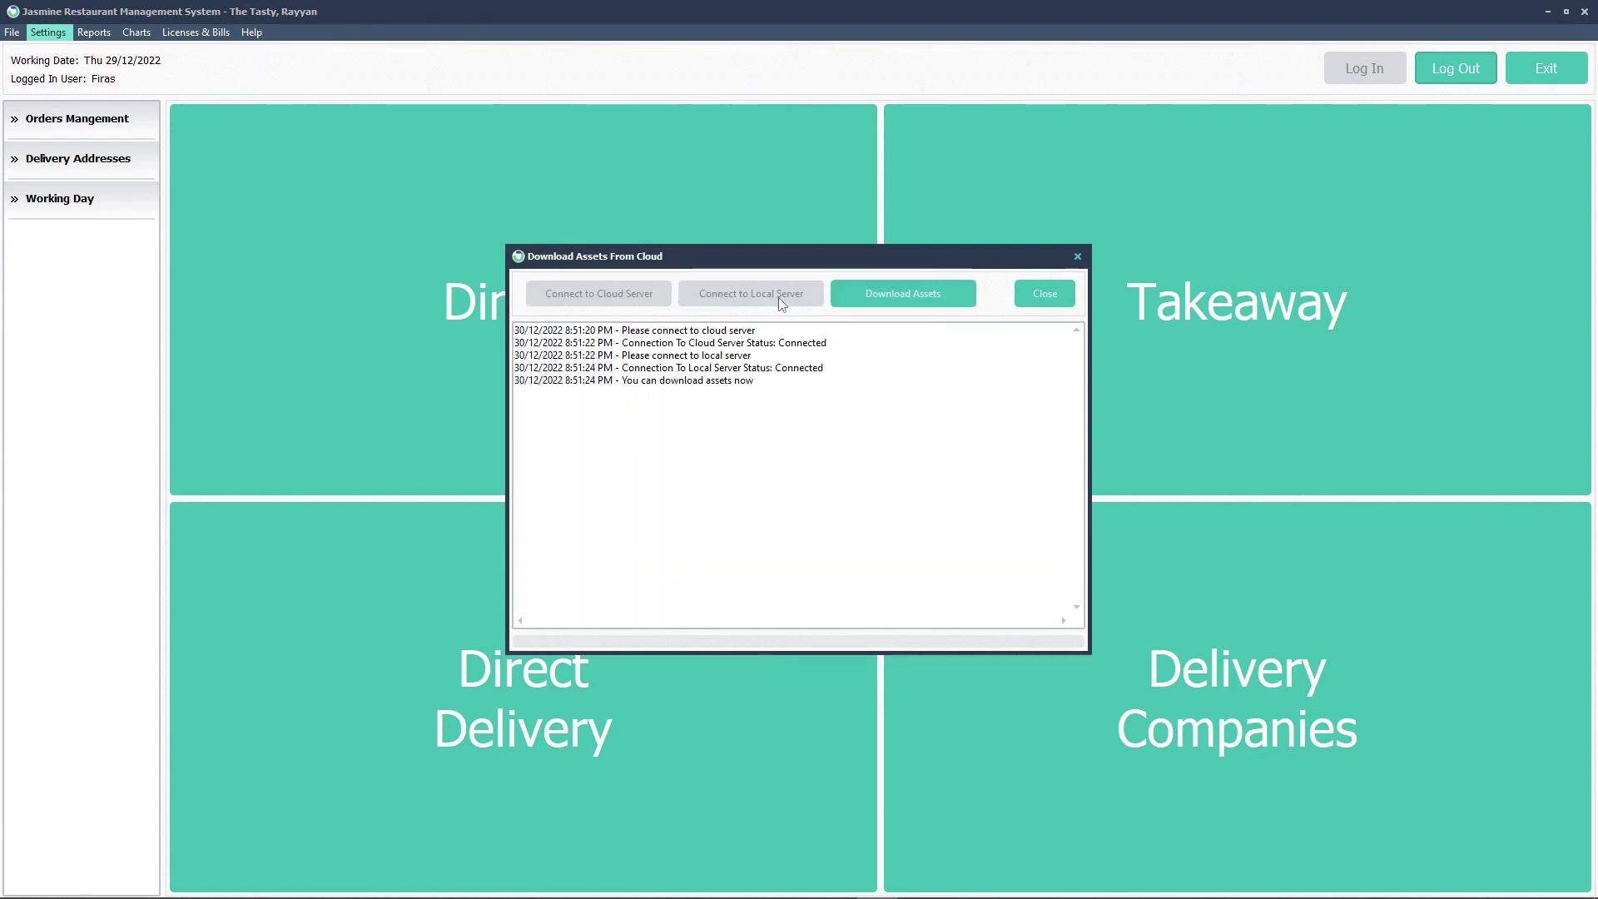
click(938, 293)
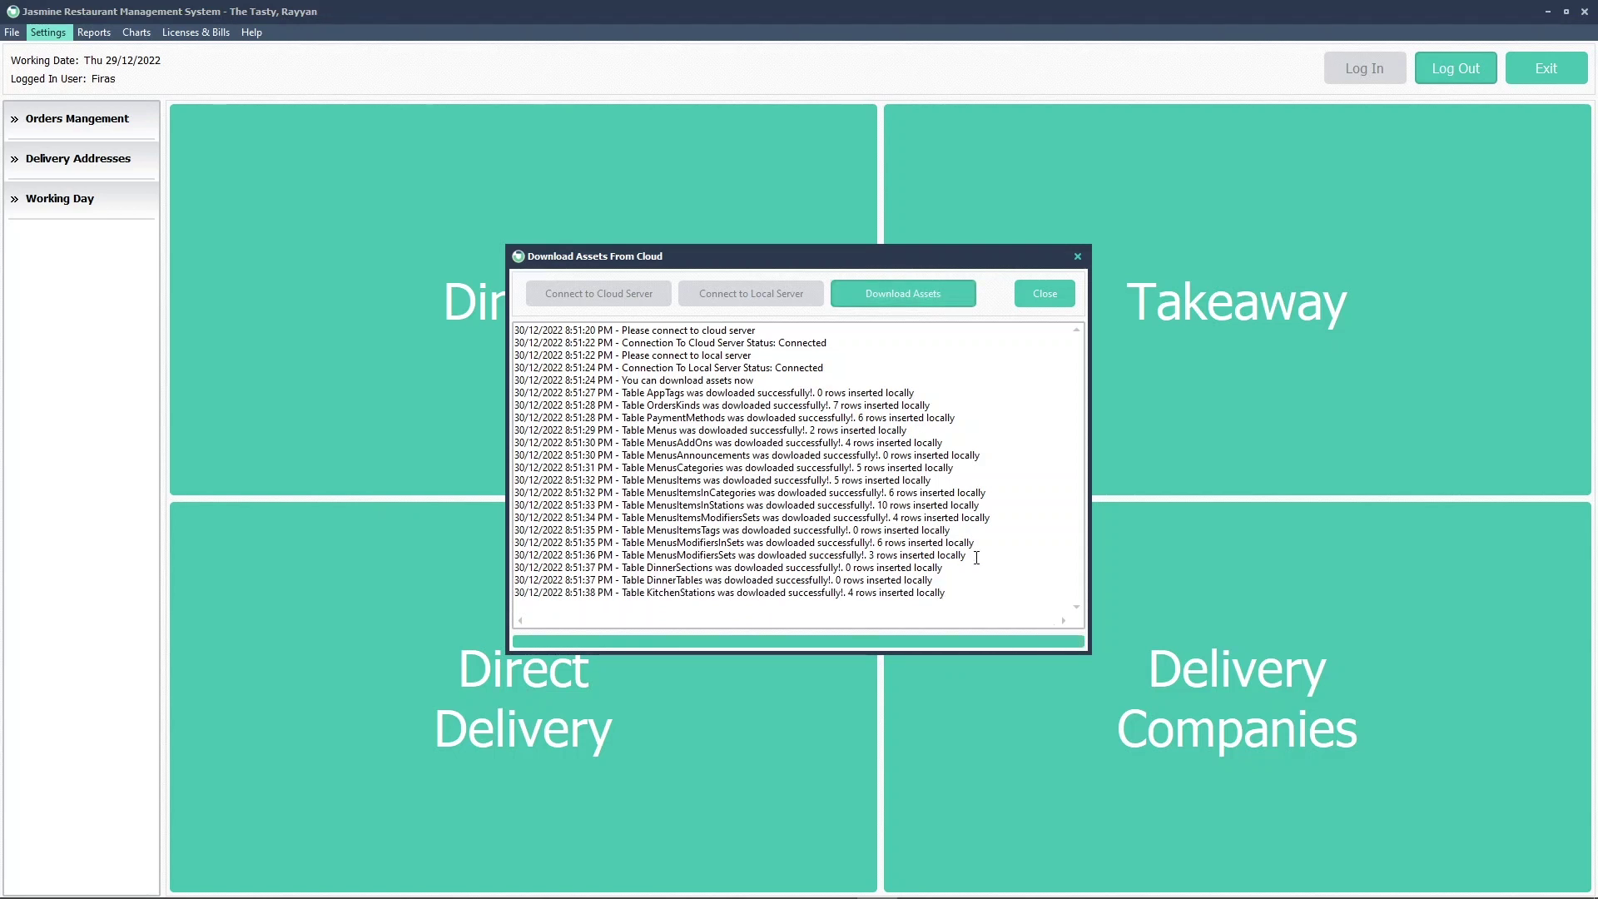
click(1042, 294)
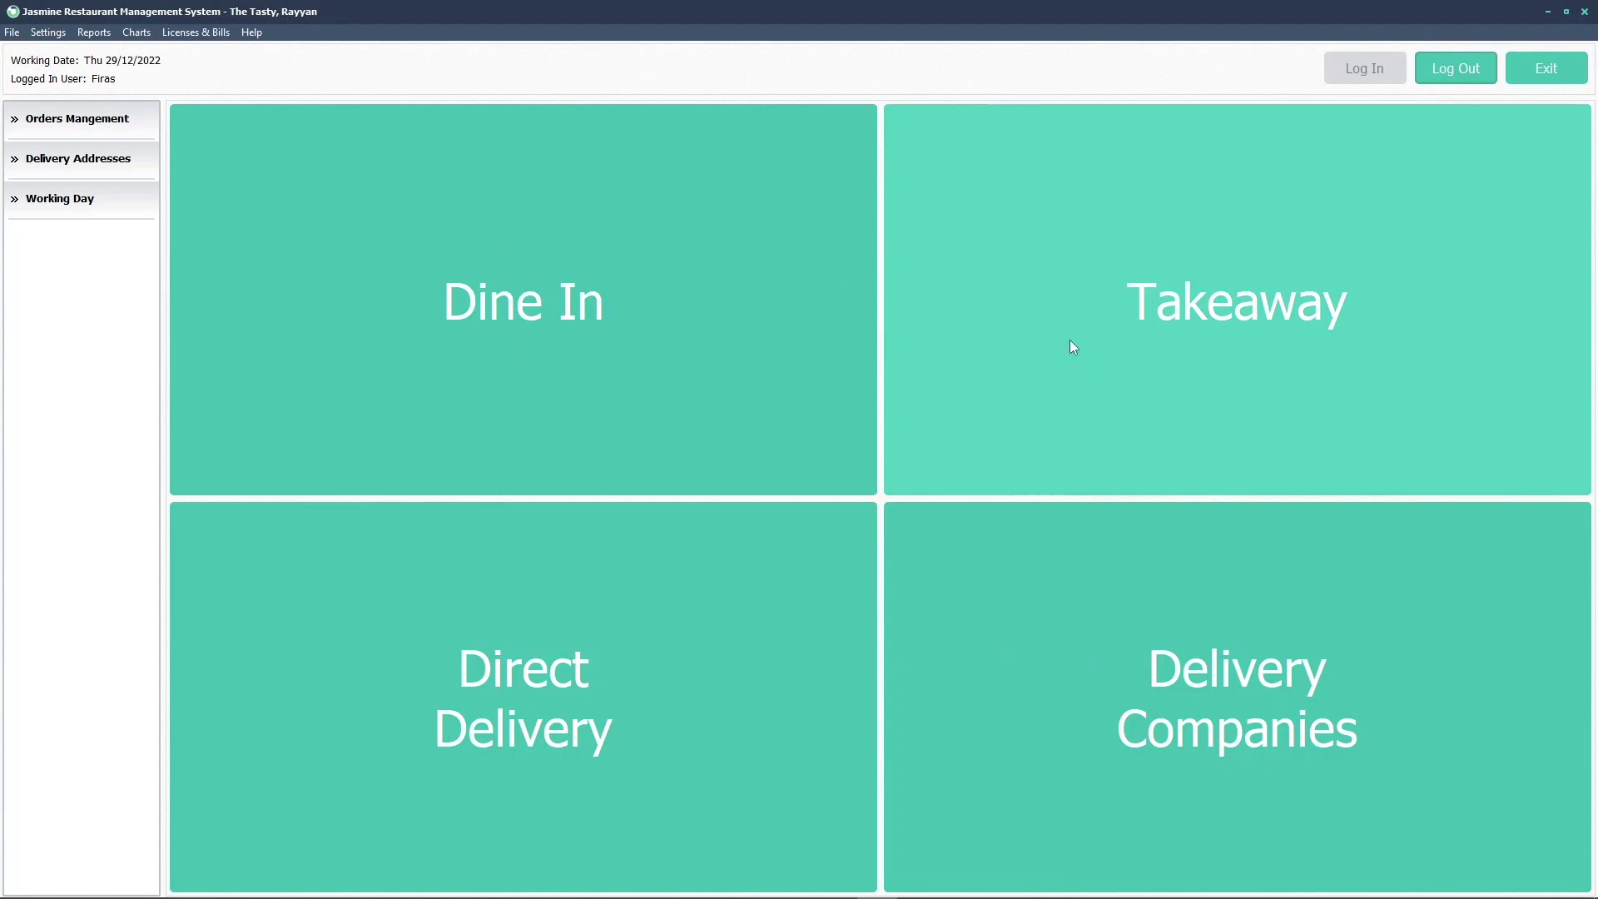
Start adding the Pasta item from the Pasta category to the takeaway order.
click(1255, 296)
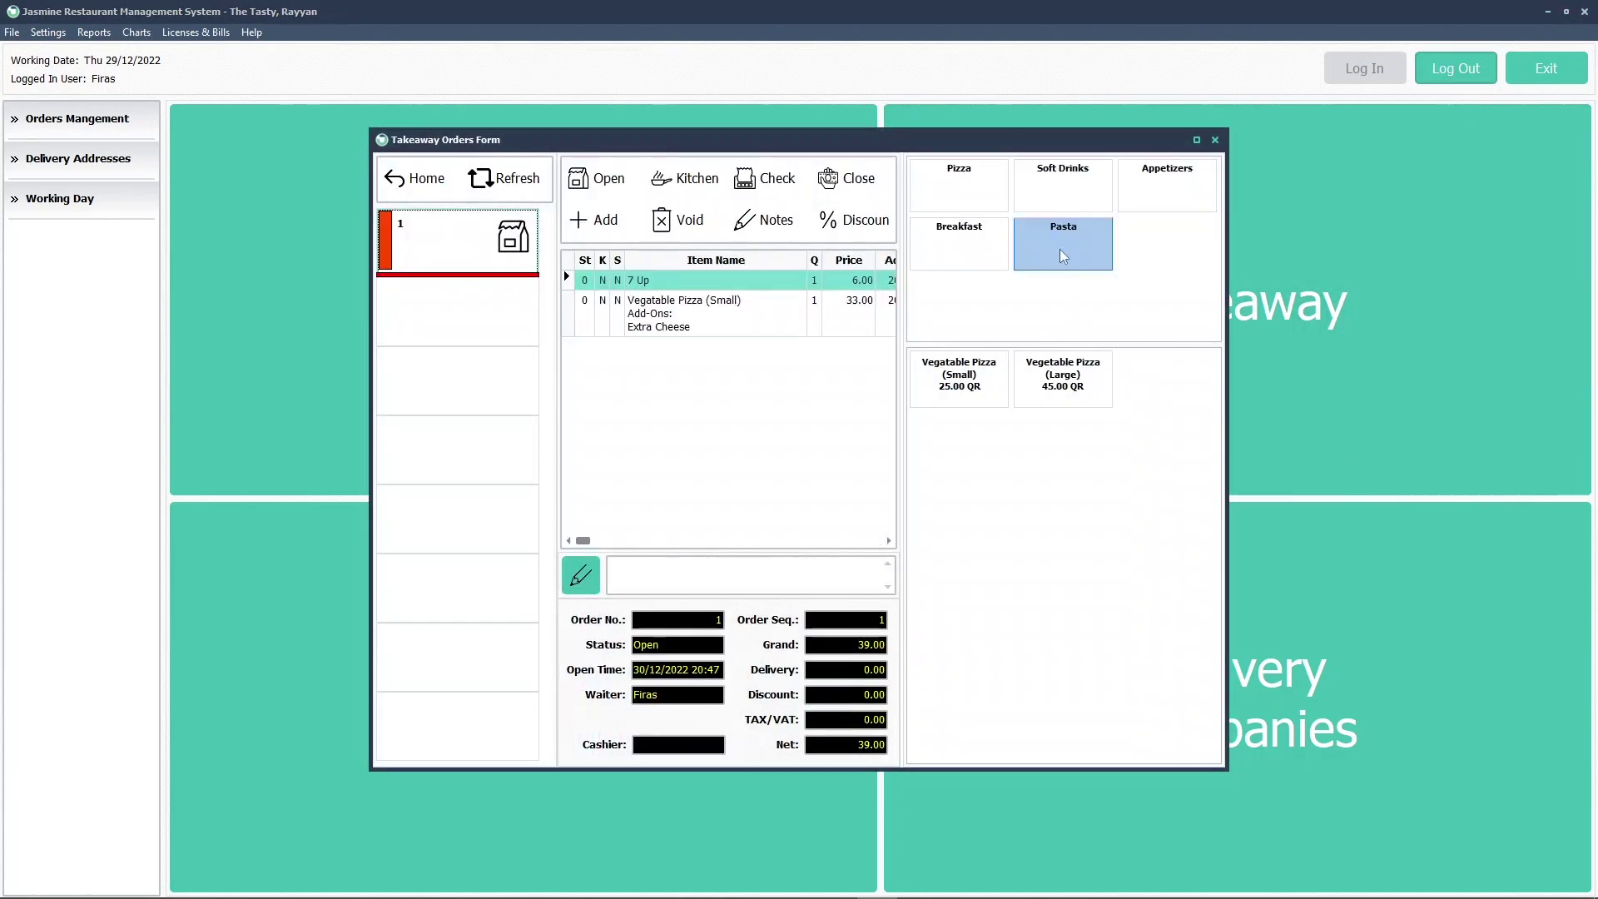
click(1058, 246)
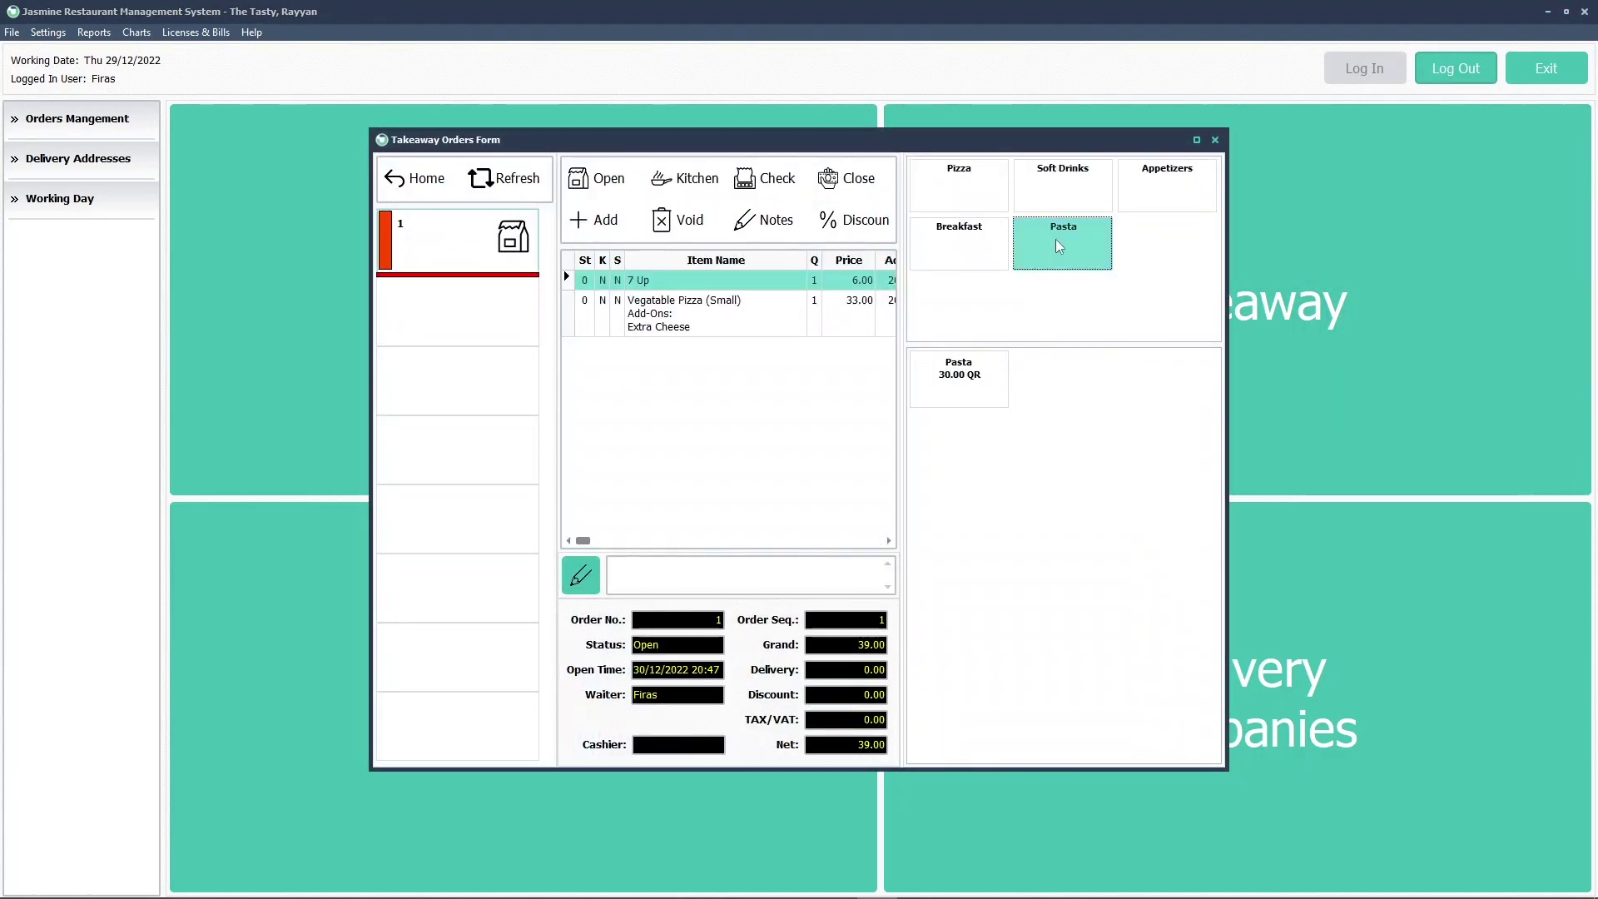
click(955, 379)
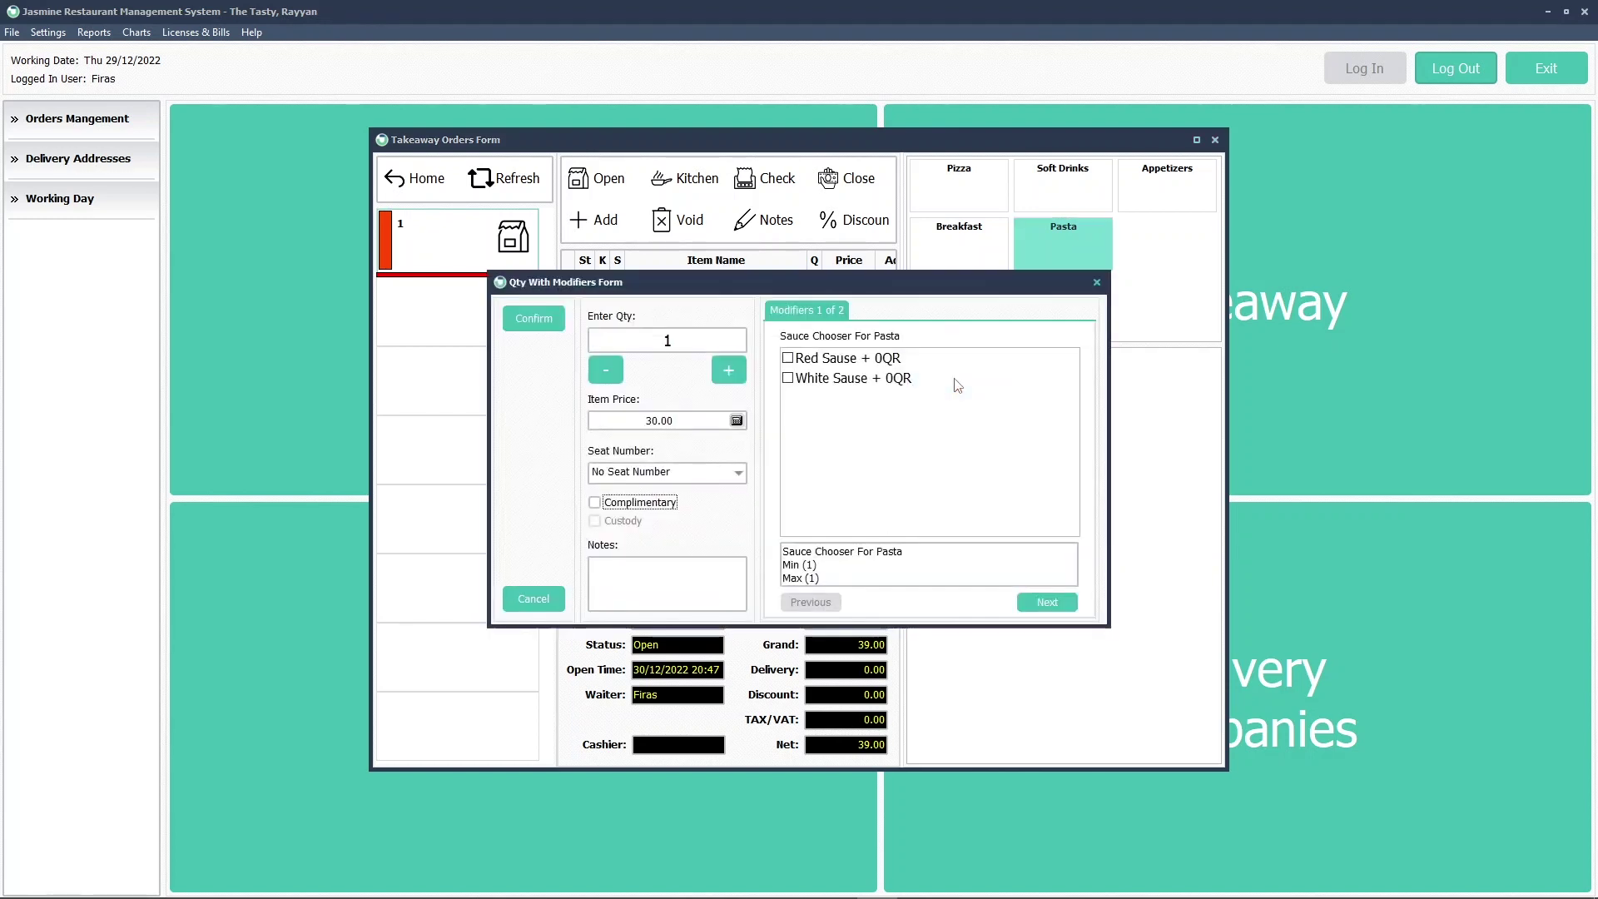
Test the pasta sauce chooser's limits by trying both Red Sause and White Sause, and by trying to continue without a sauce.
click(841, 360)
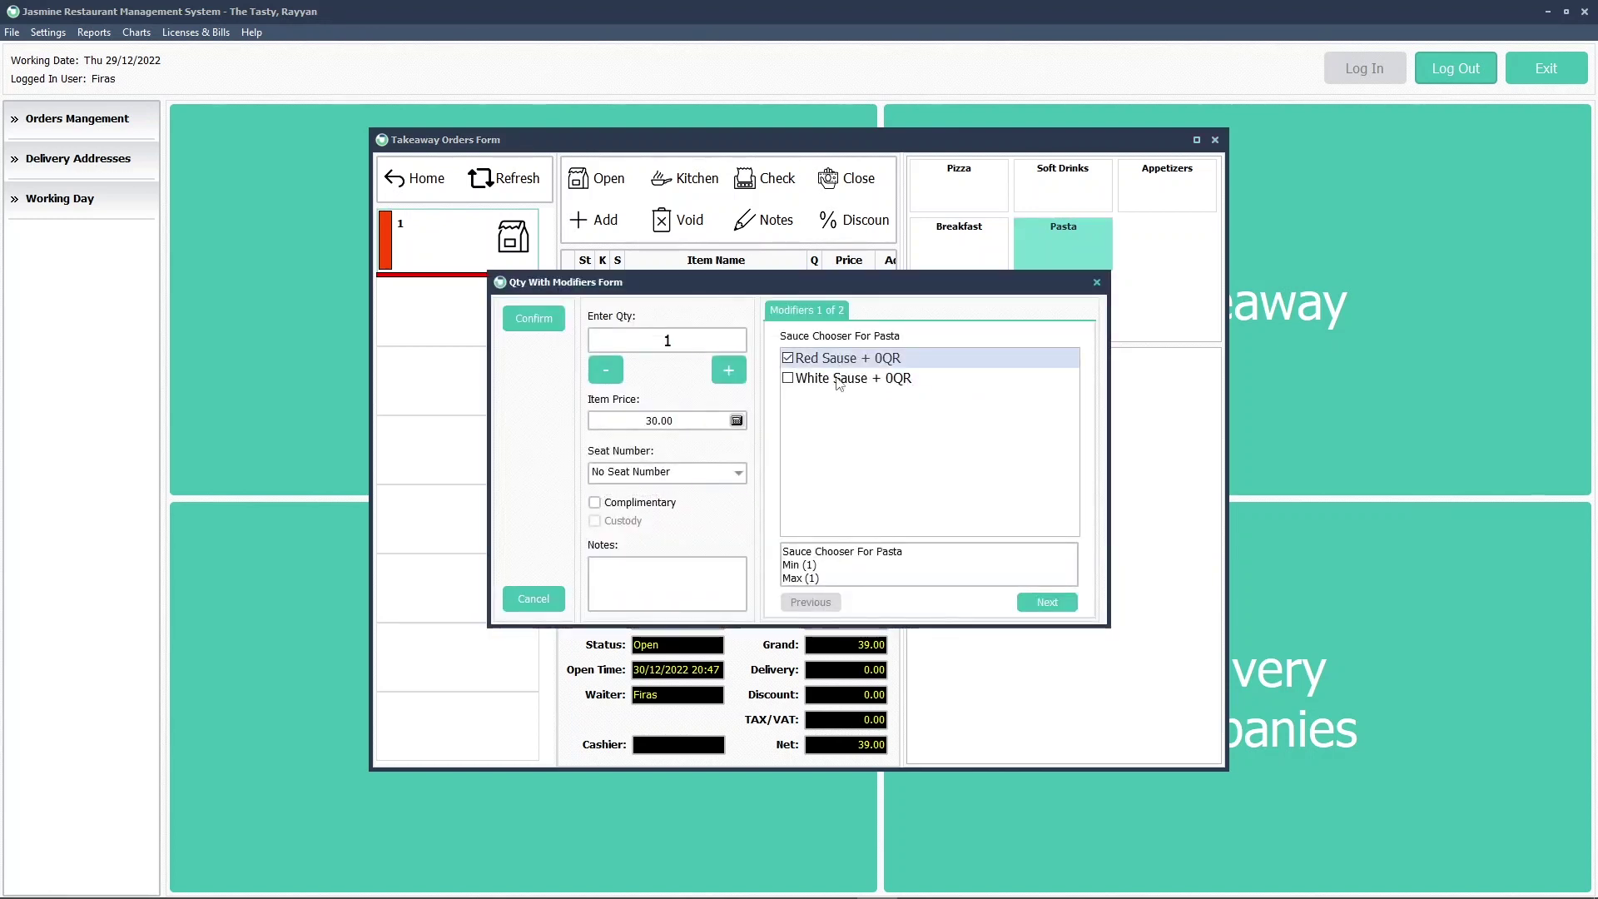
click(841, 381)
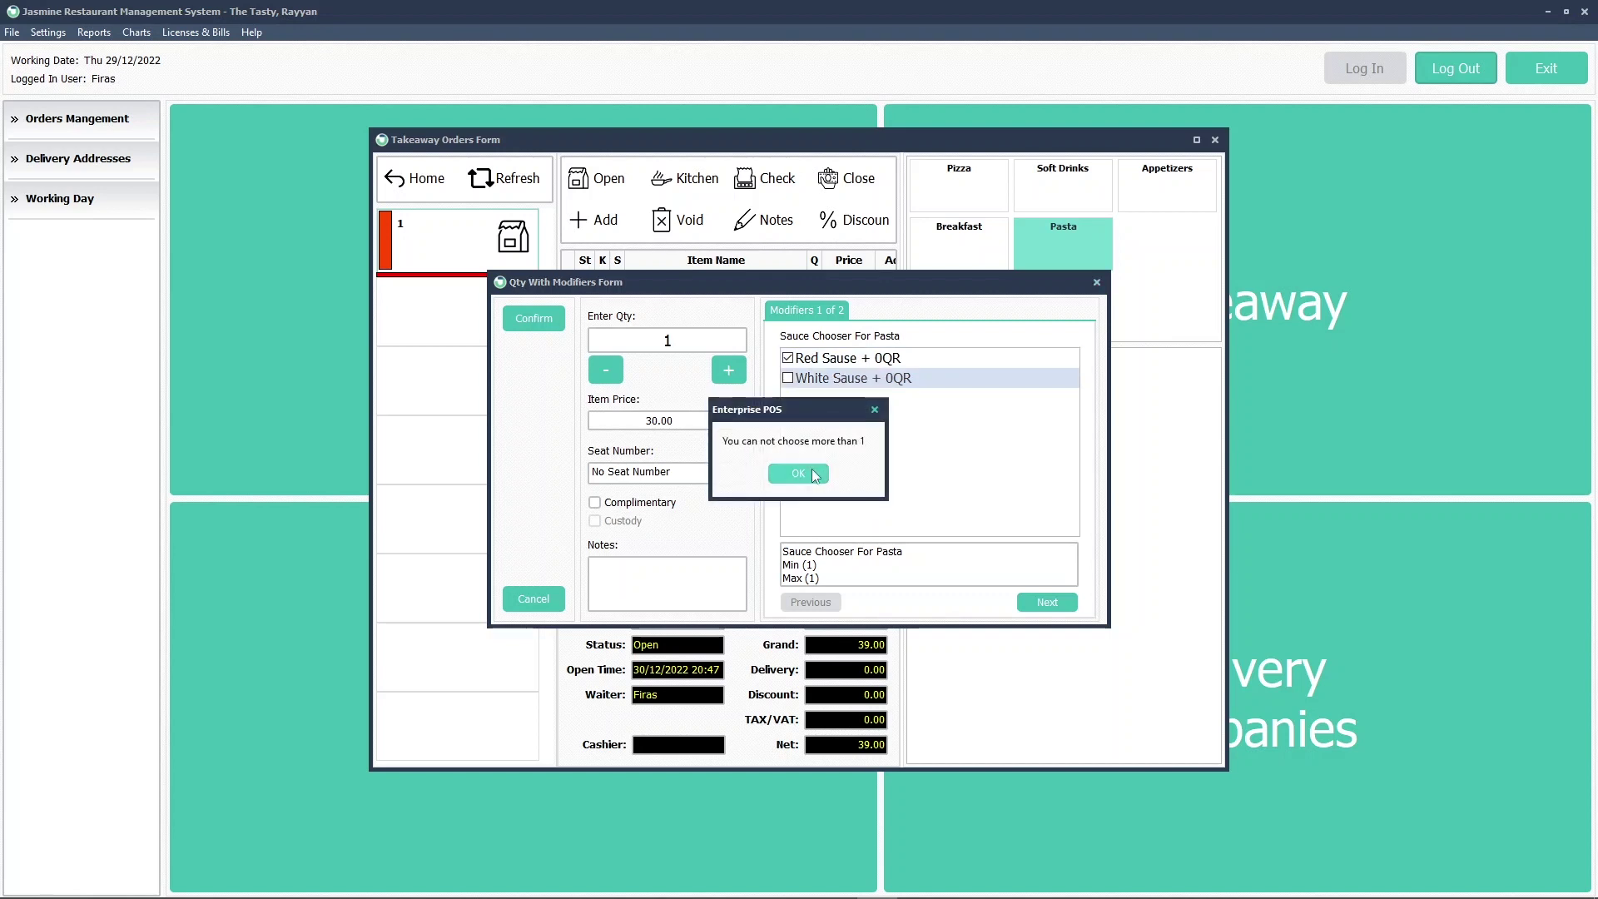
click(797, 474)
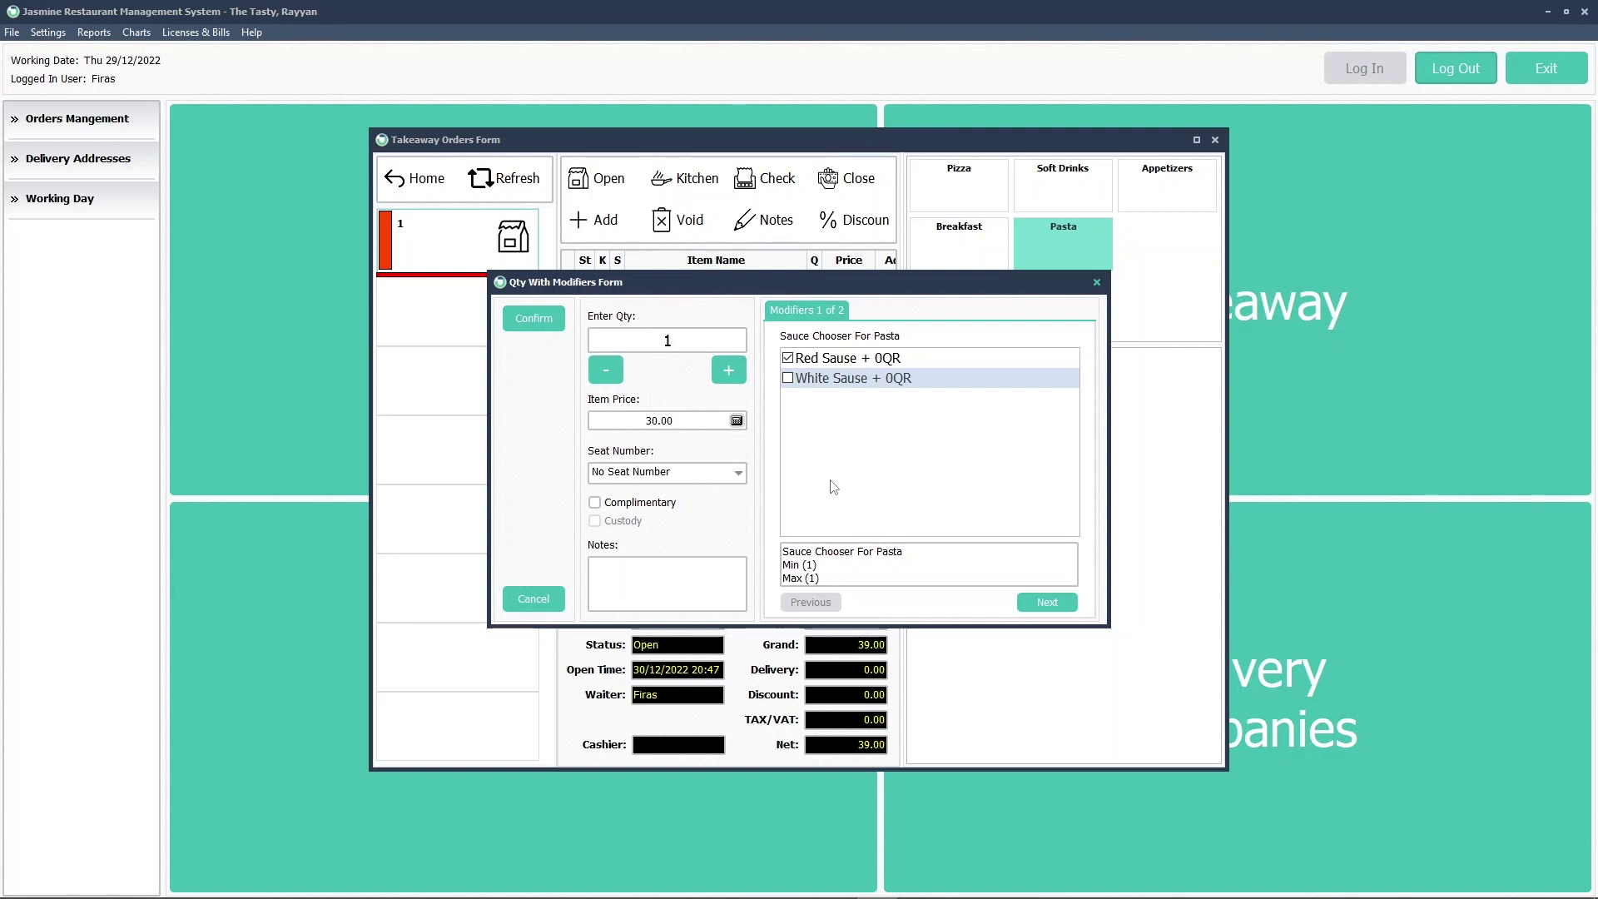
click(831, 360)
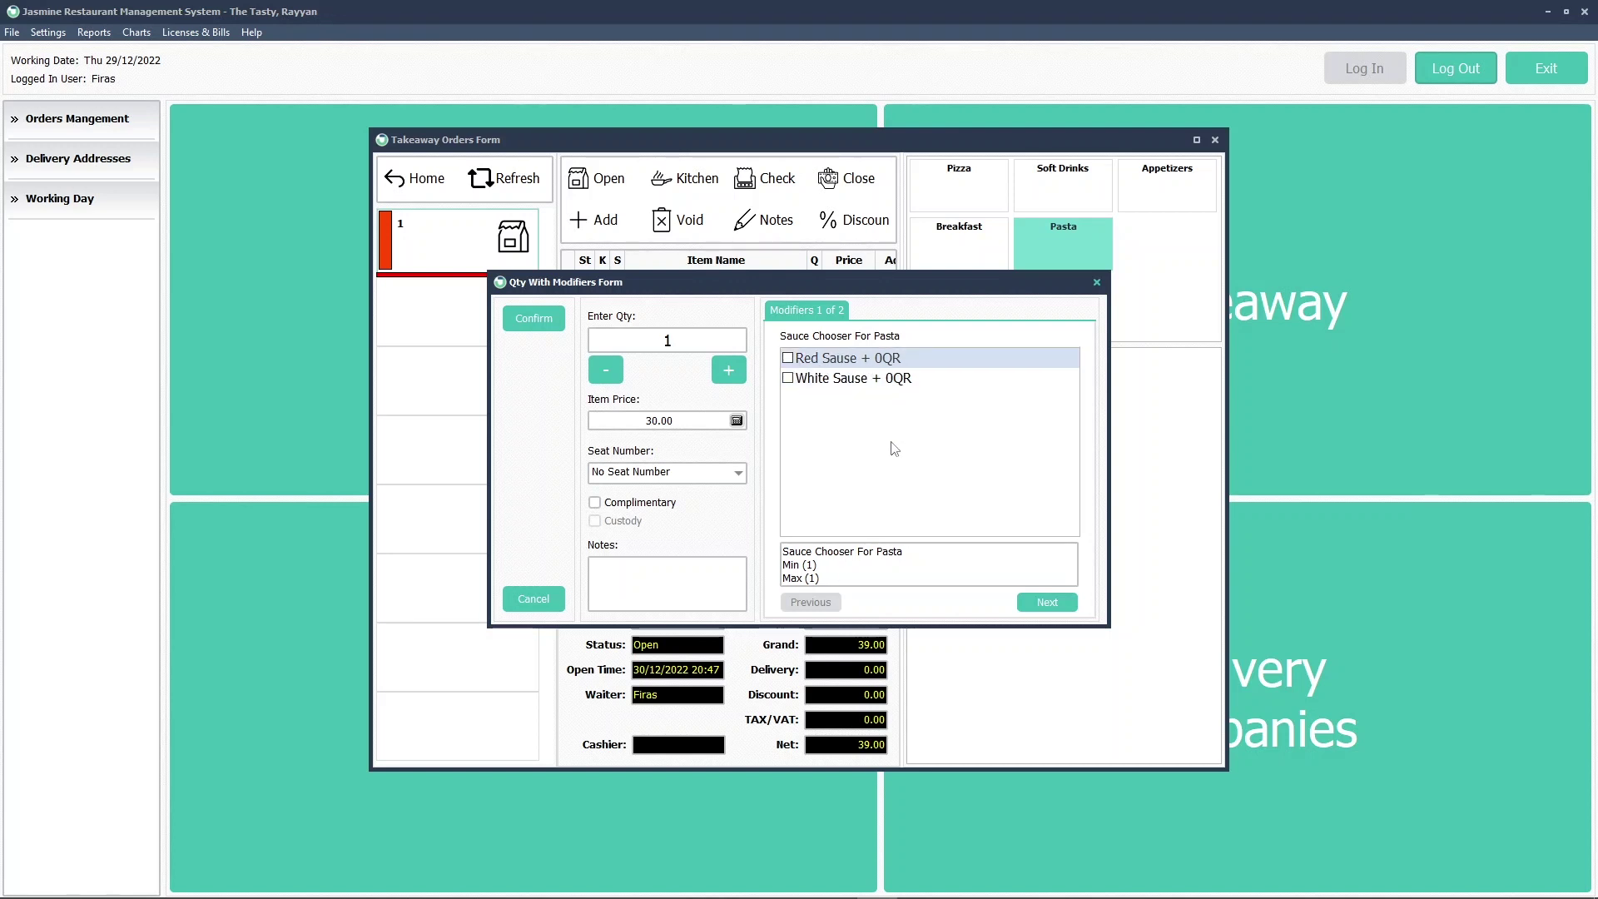
click(1047, 602)
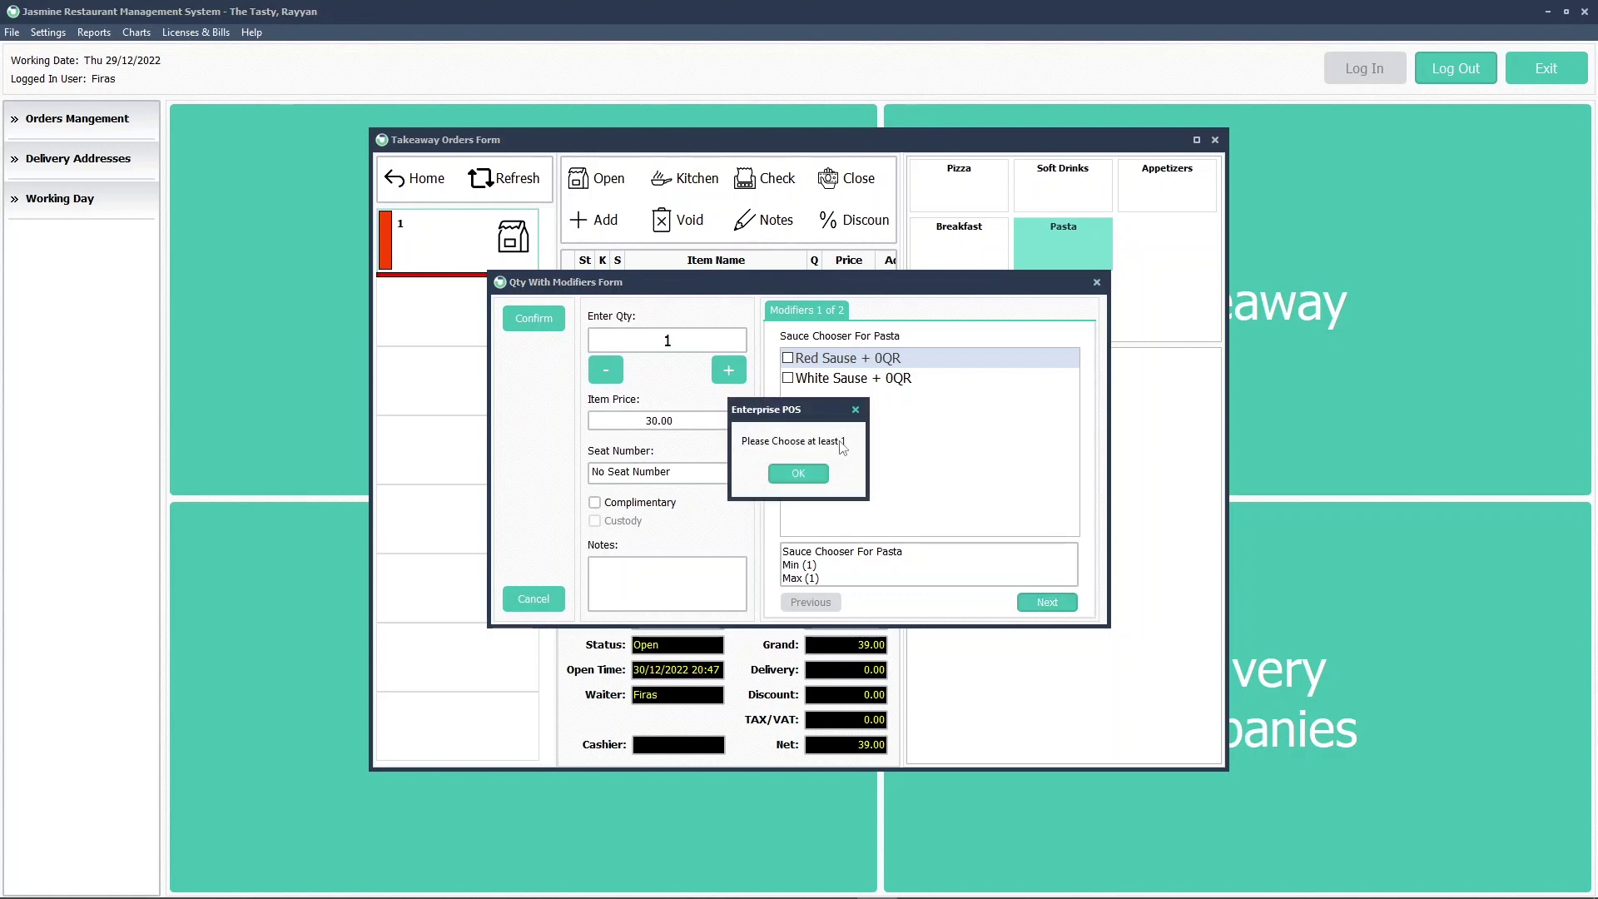
click(801, 473)
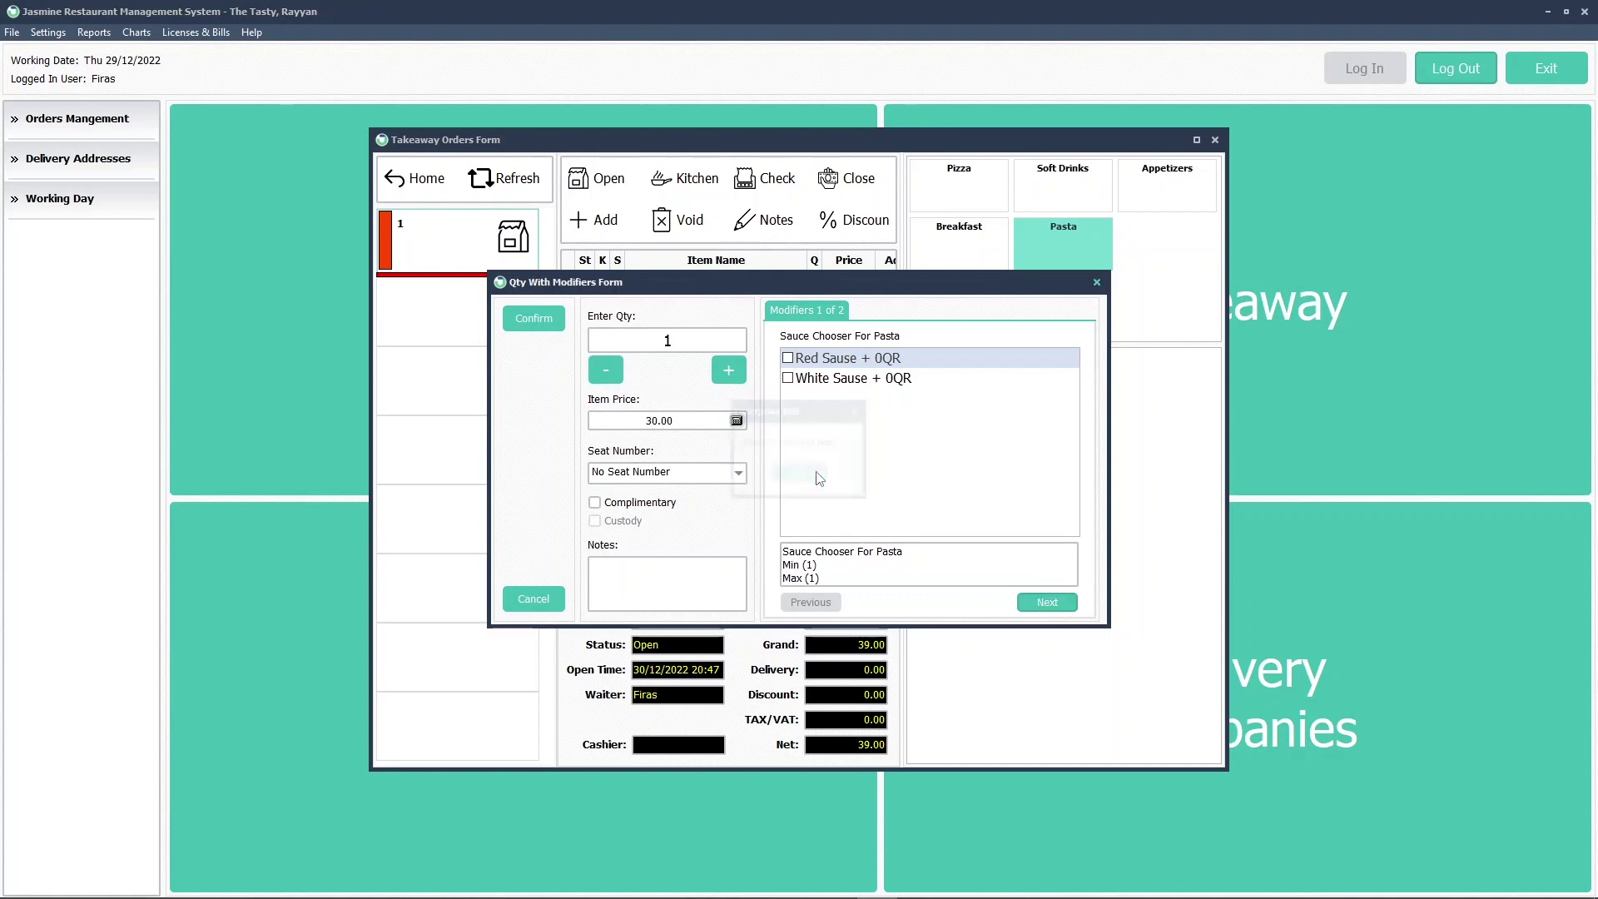
Choose Red Sause for the pasta and try to add White Sause as a second choice.
click(835, 365)
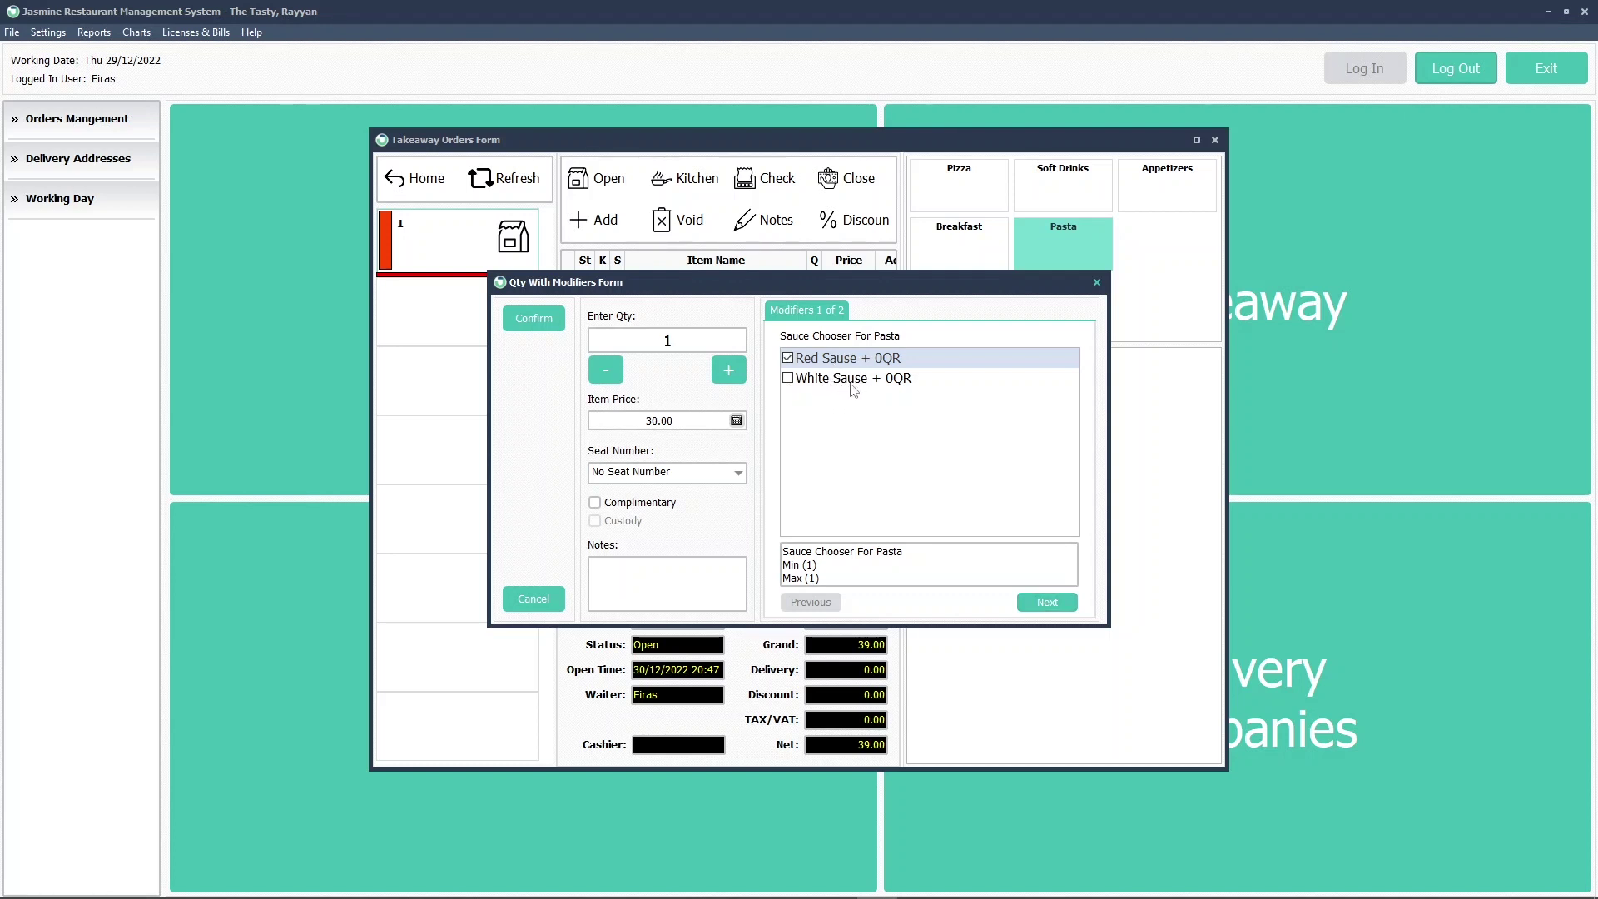
click(853, 383)
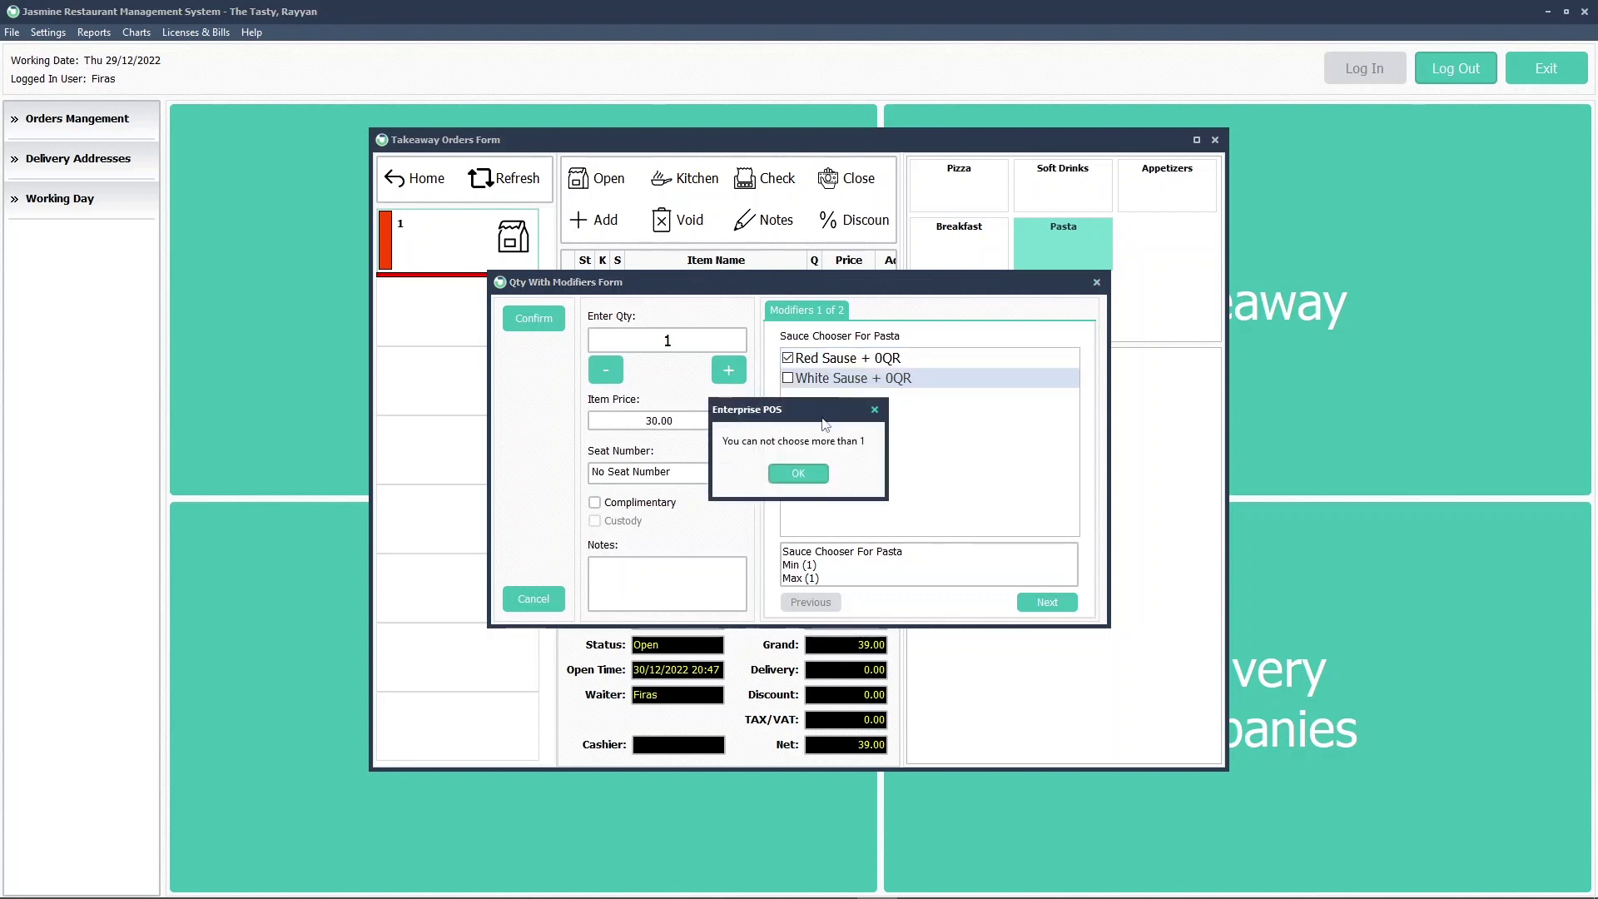
click(805, 474)
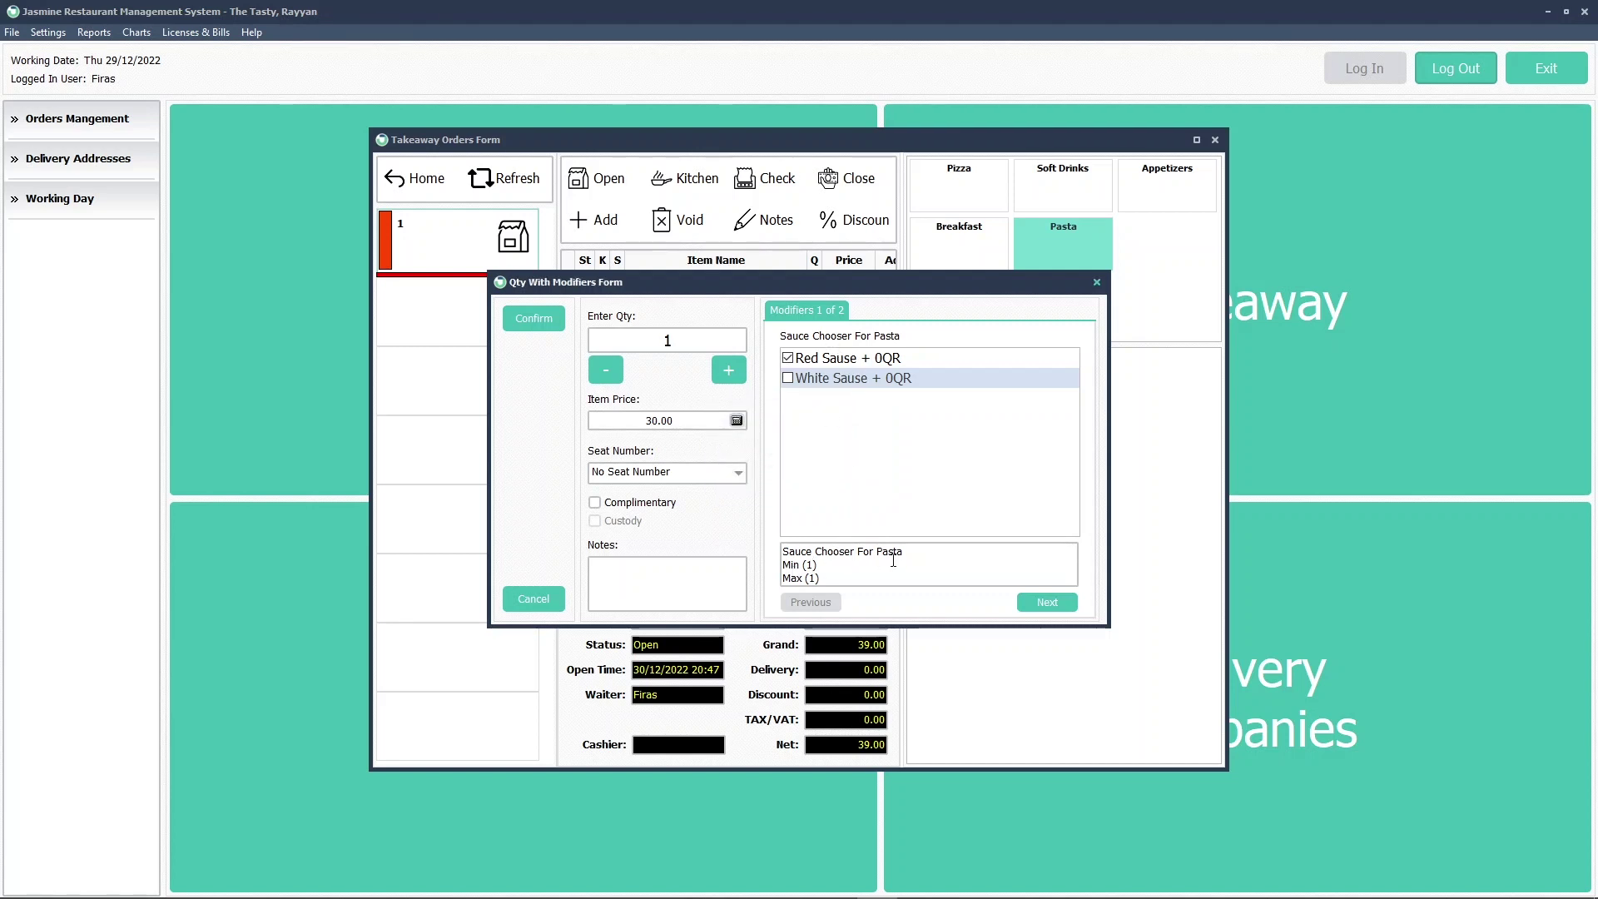
Add Extra Cheese and Extra Onion from the Pasta Extra modifiers, confirm the item, and return to the home screen.
click(1047, 601)
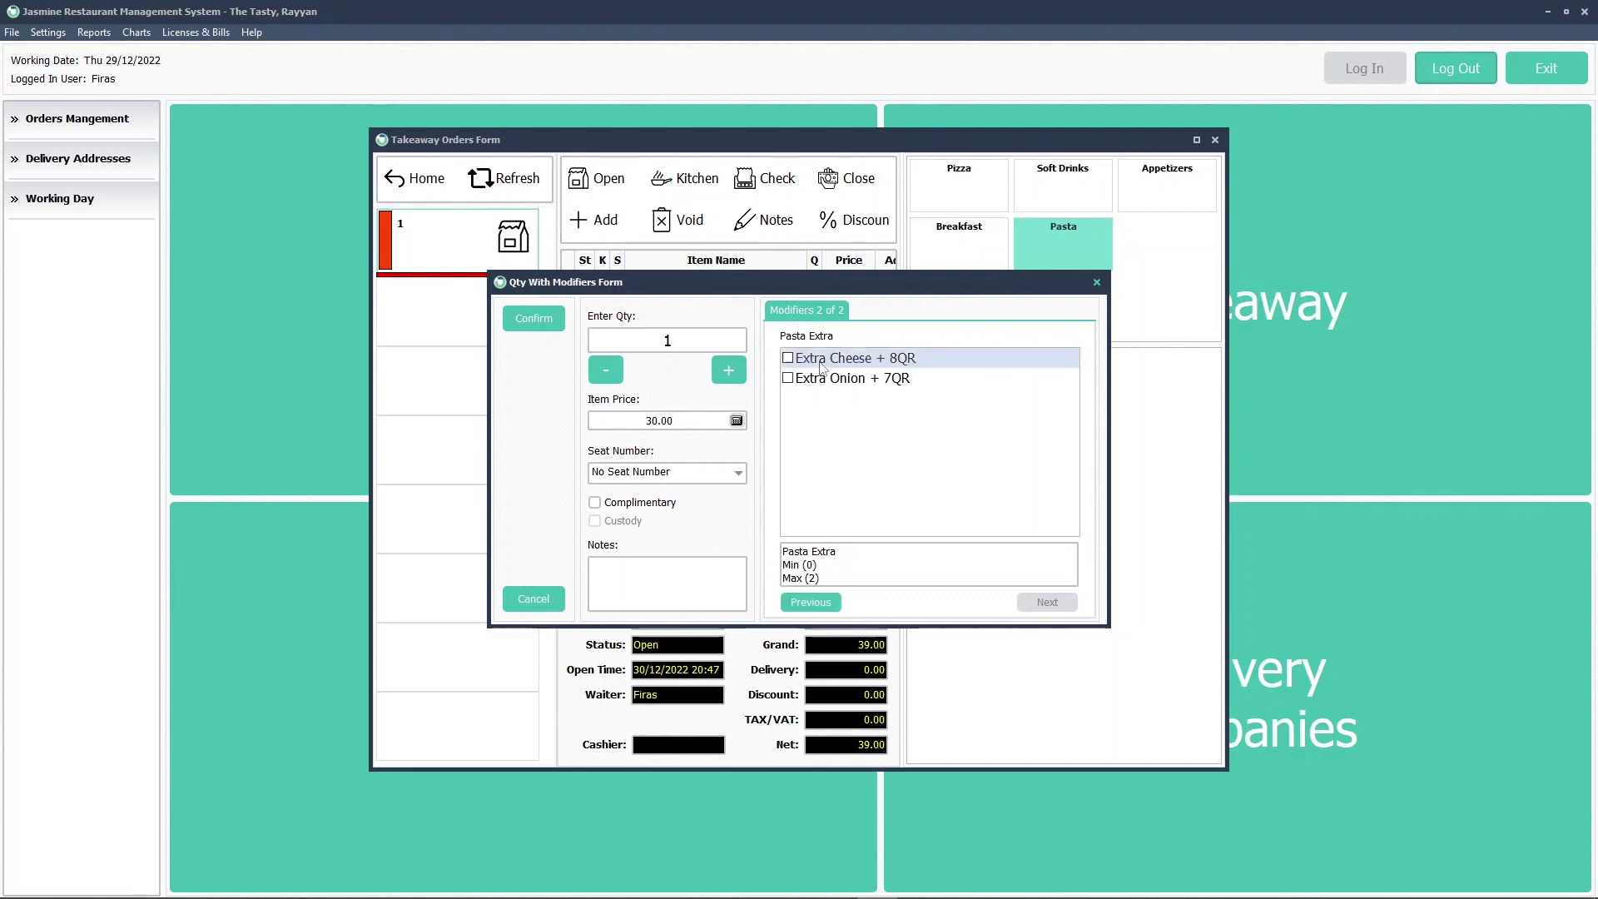
click(833, 359)
click(841, 380)
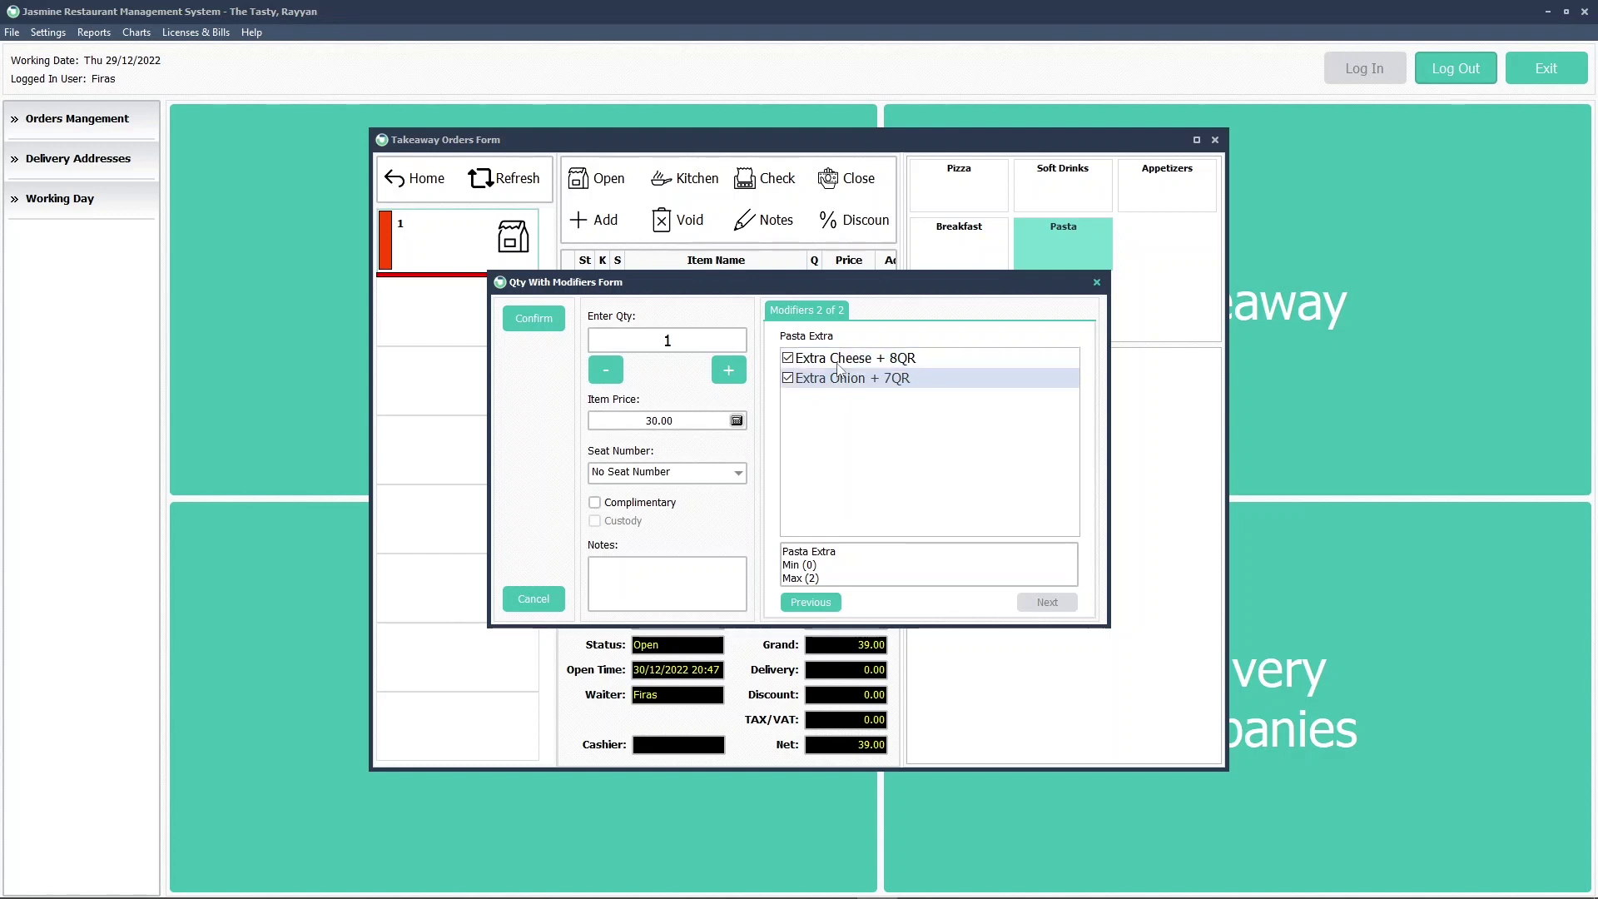
click(546, 325)
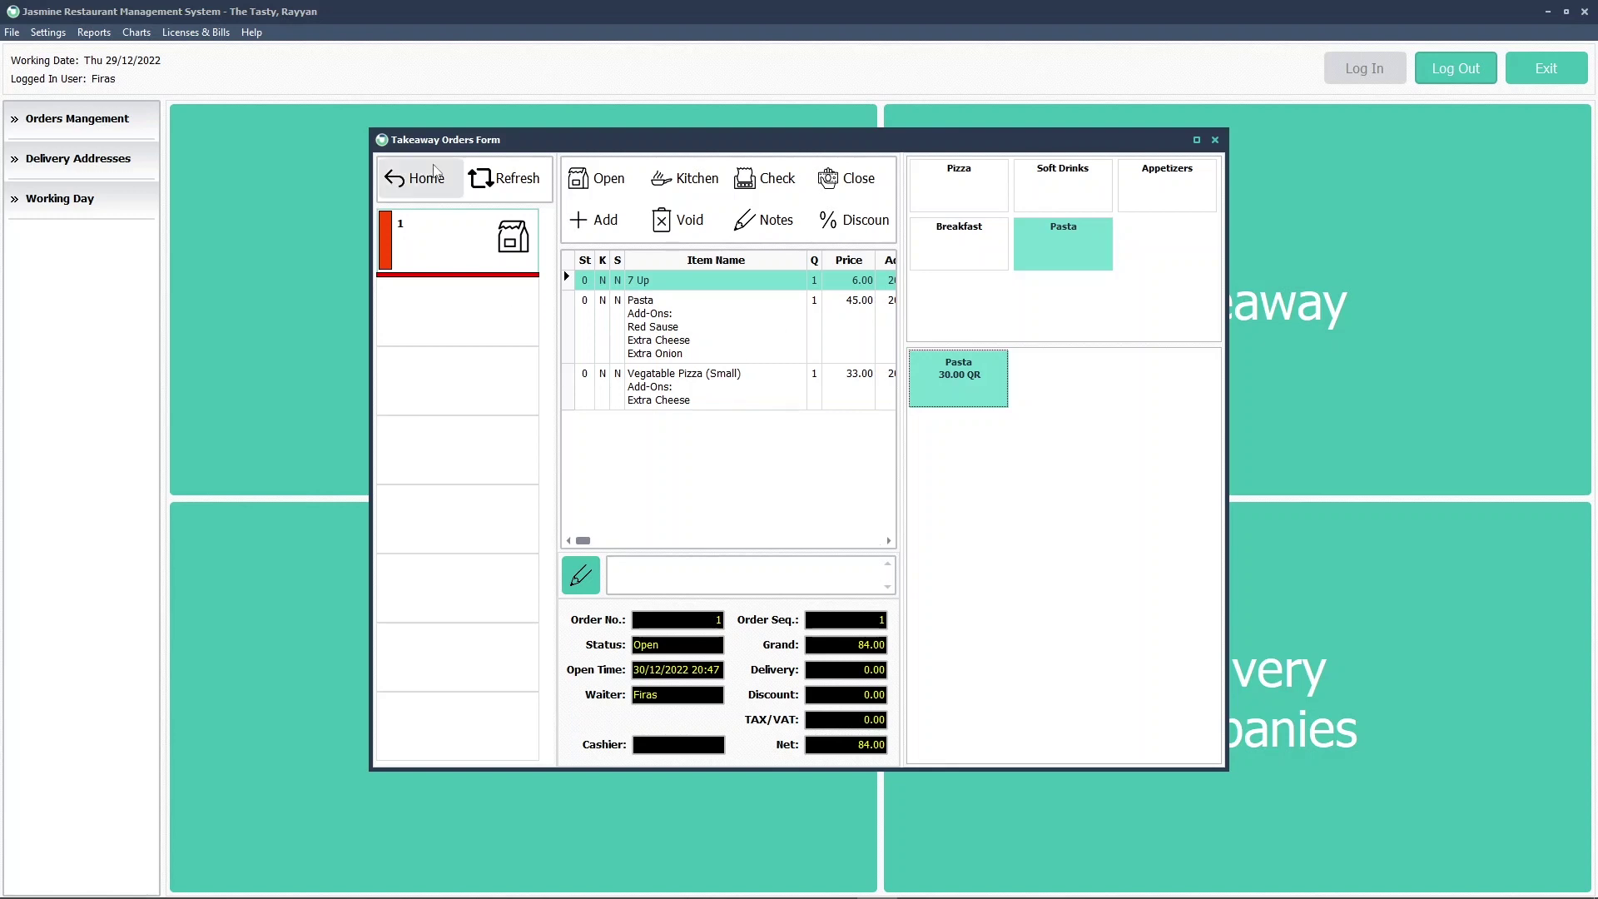
click(414, 178)
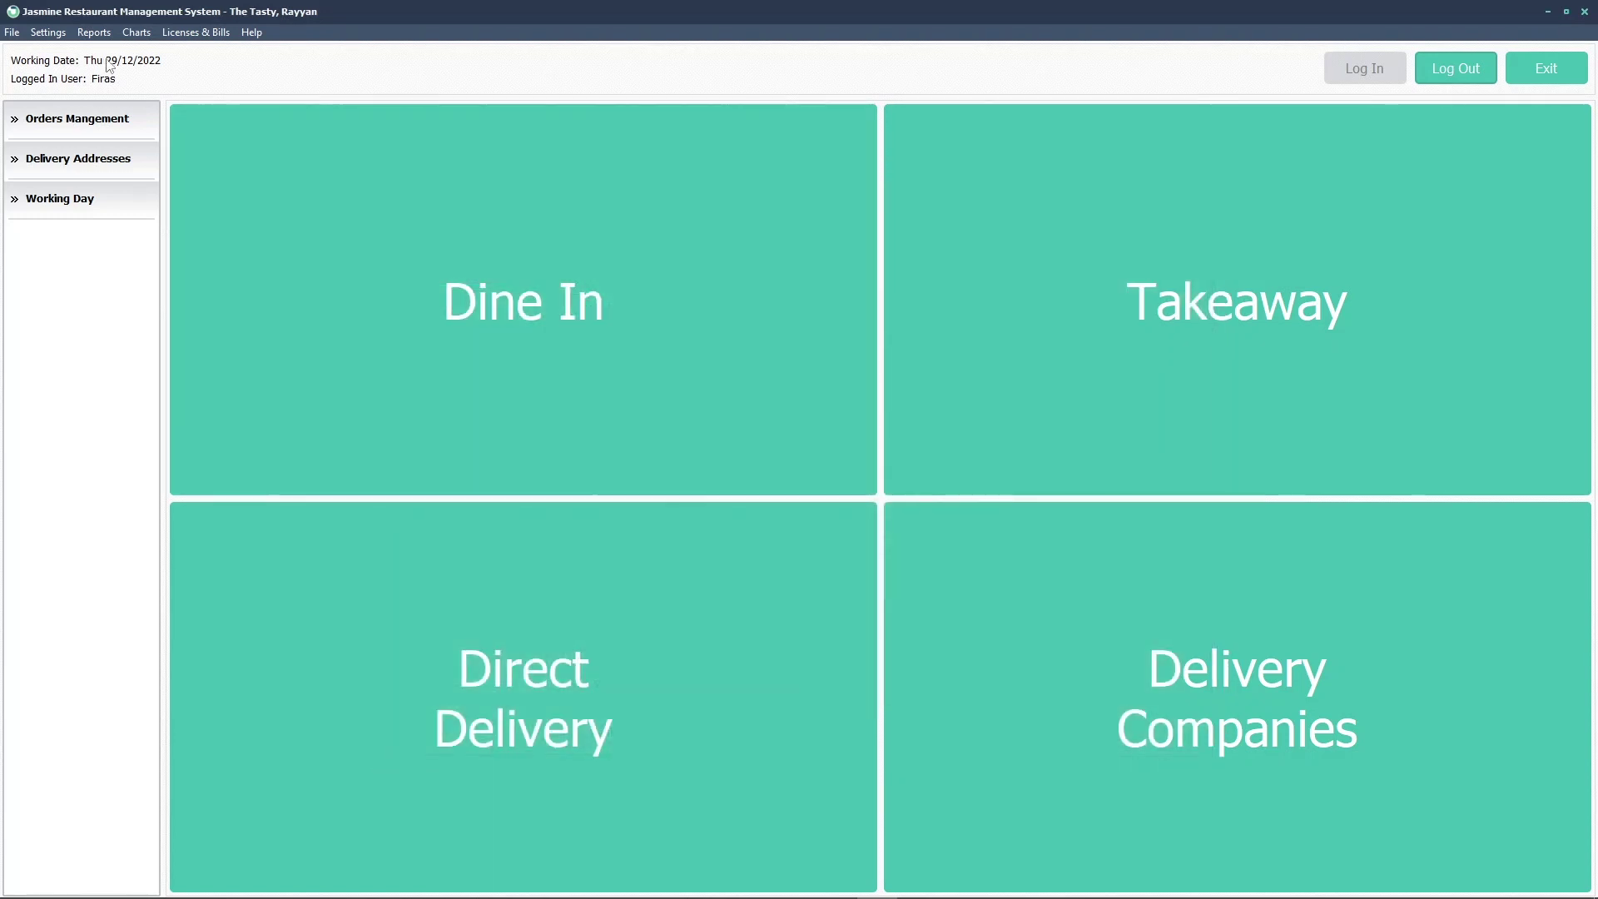
Show the outlet settings options that include the assets download.
click(47, 32)
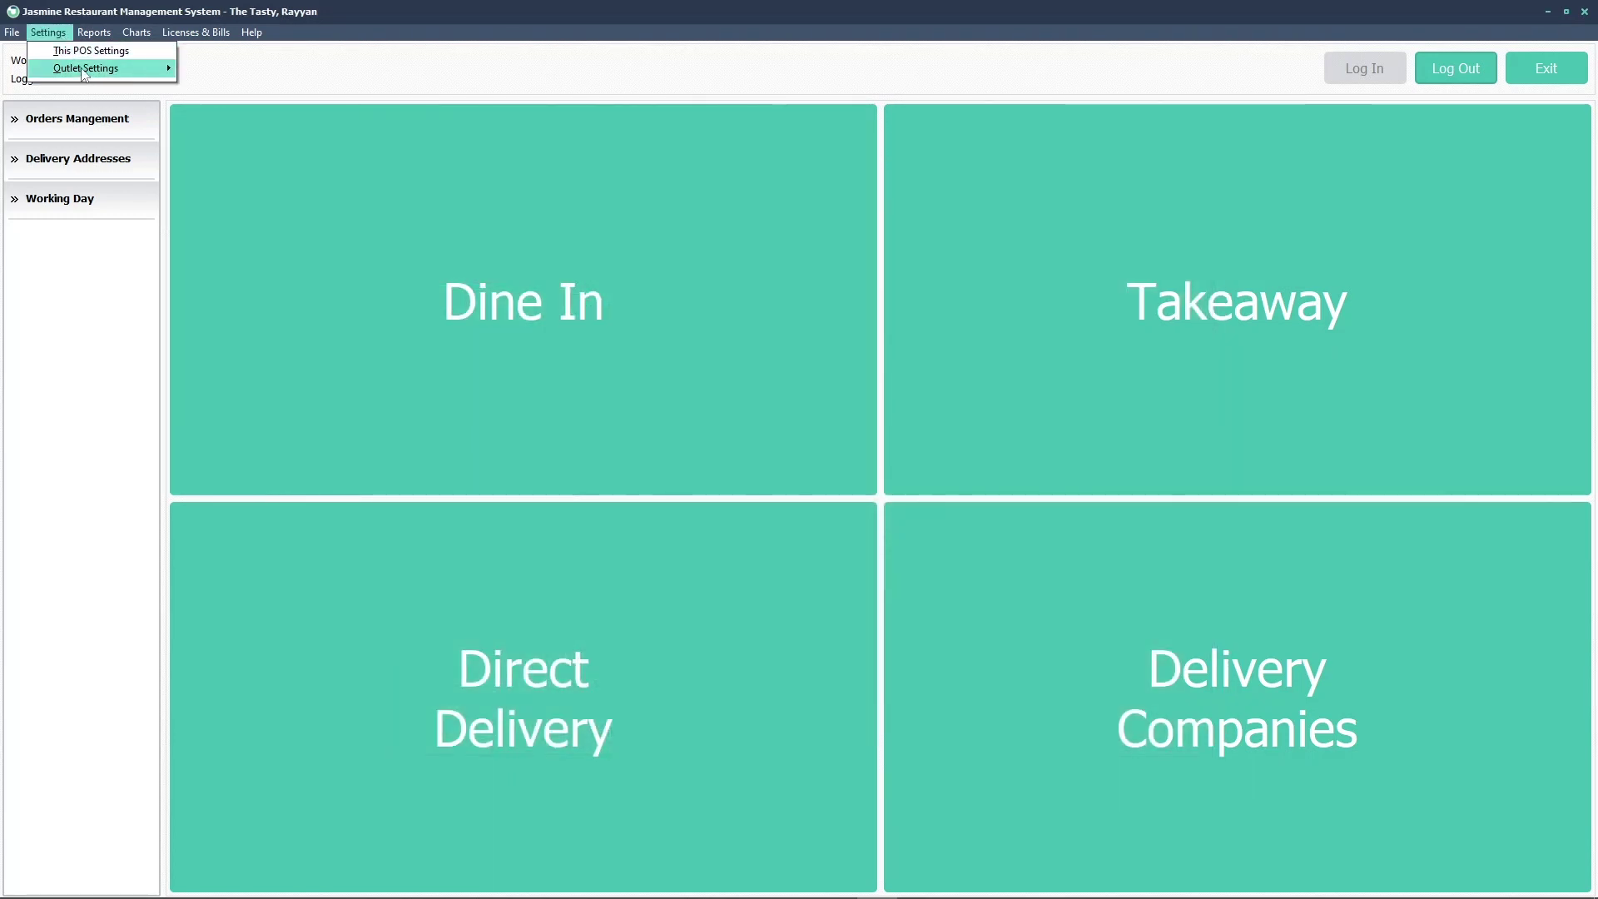
mouse_move(83, 71)
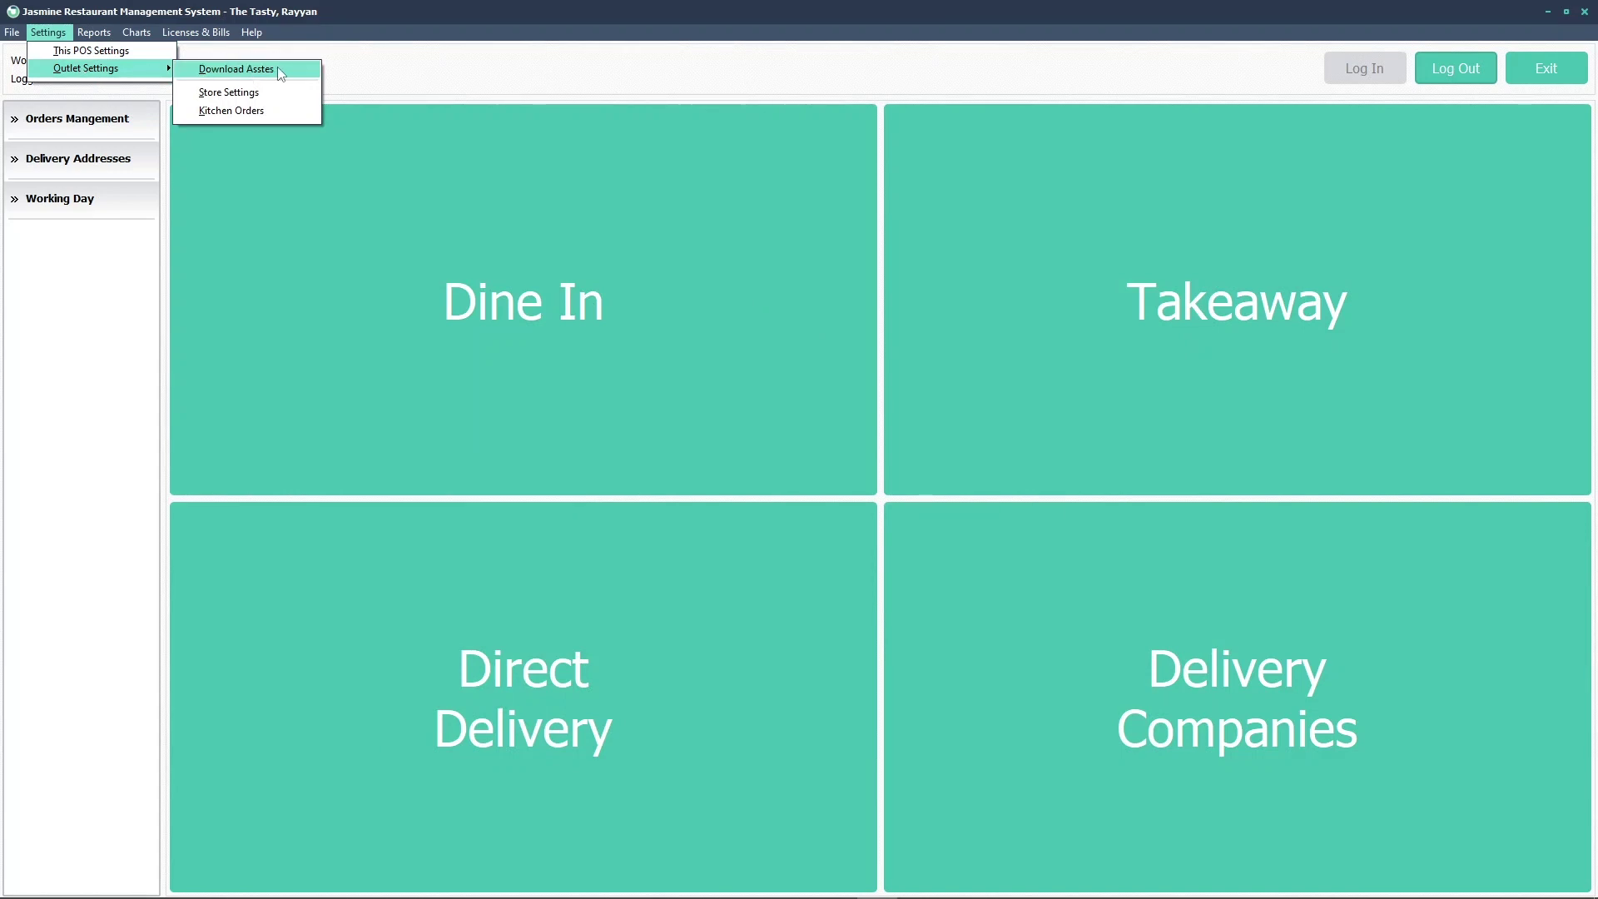